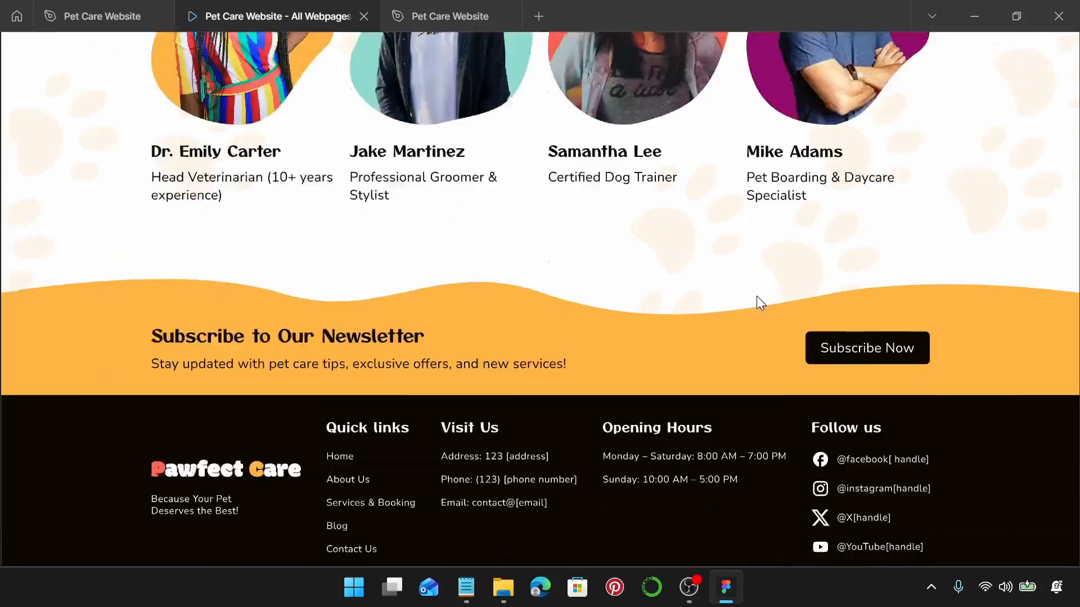
pyautogui.scroll(1, 757, 296)
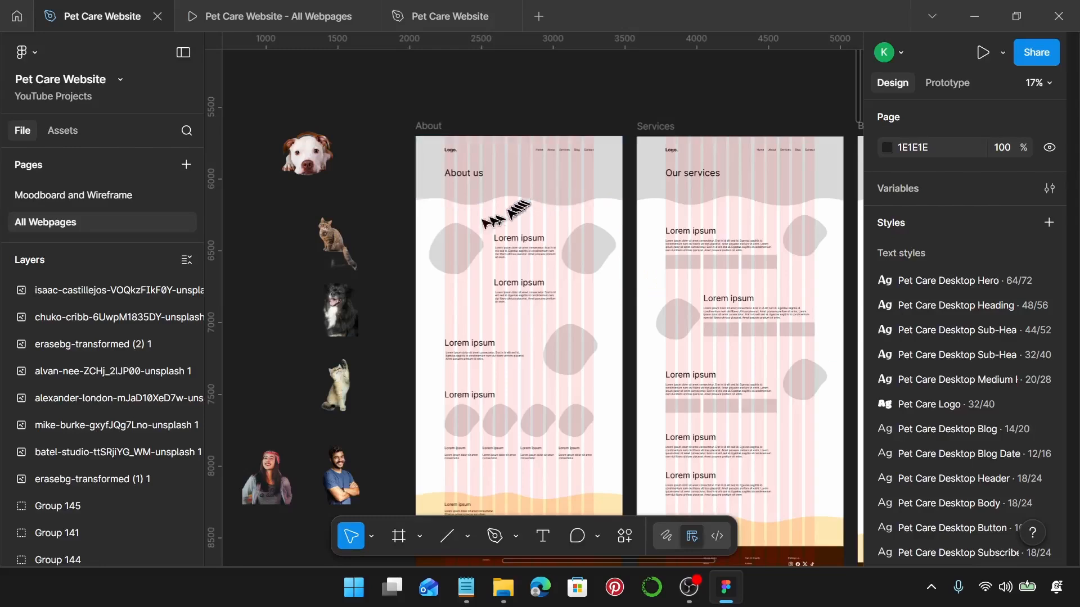
pyautogui.scroll(-5, 338, 196)
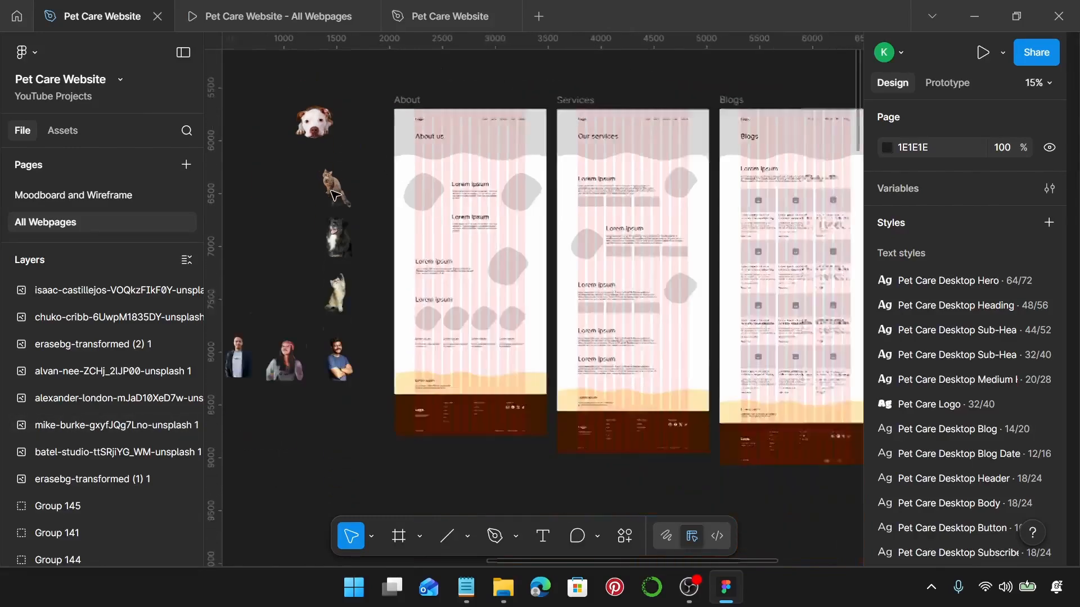
pyautogui.hscroll(-3, 394, 315)
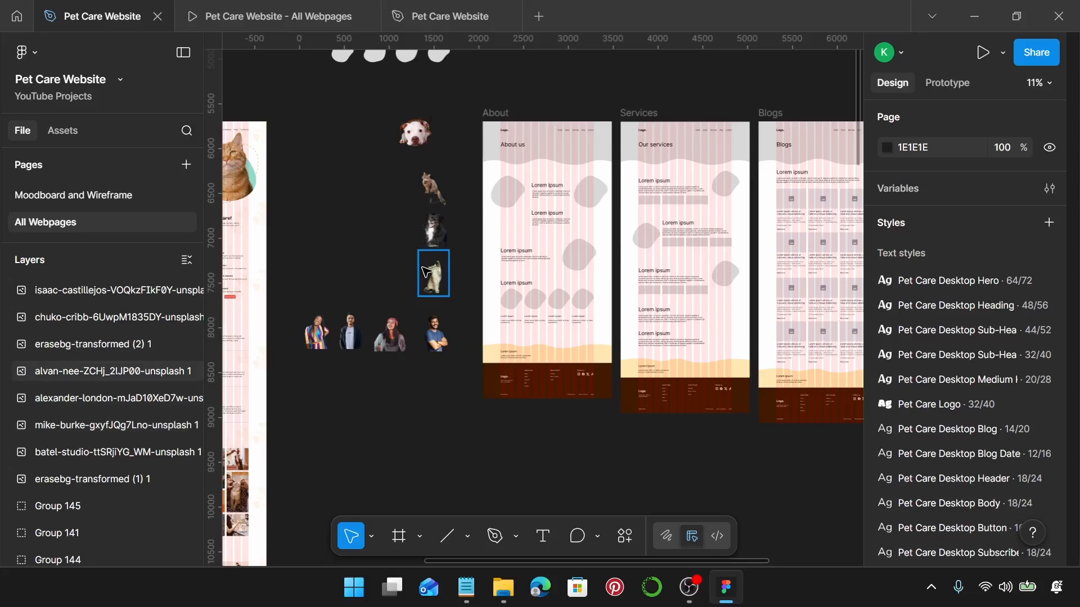
pyautogui.scroll(2, 426, 272)
pyautogui.scroll(3, 426, 273)
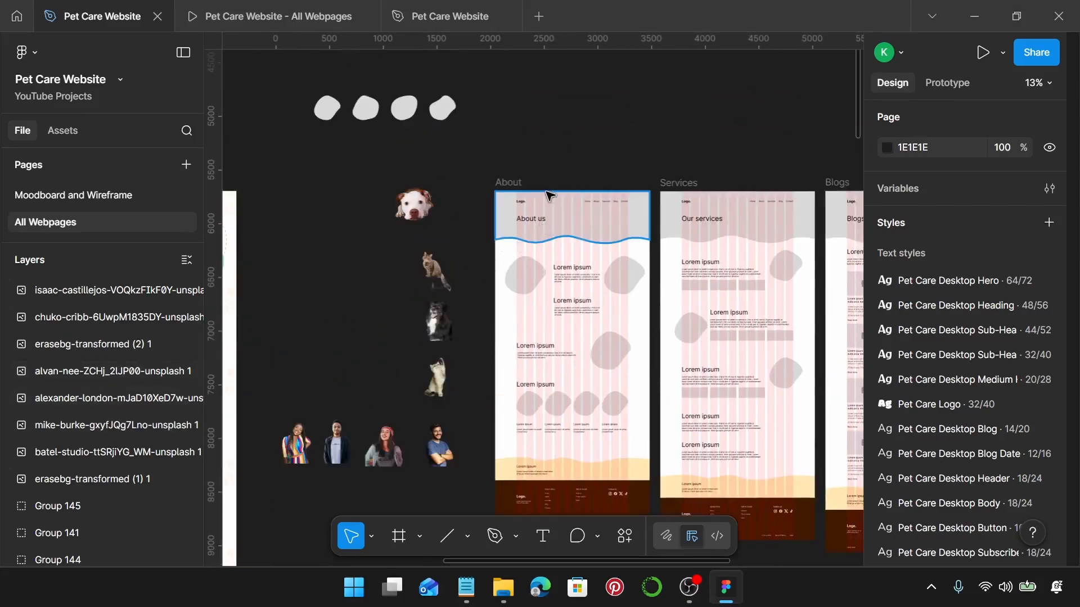
pyautogui.scroll(1, 580, 219)
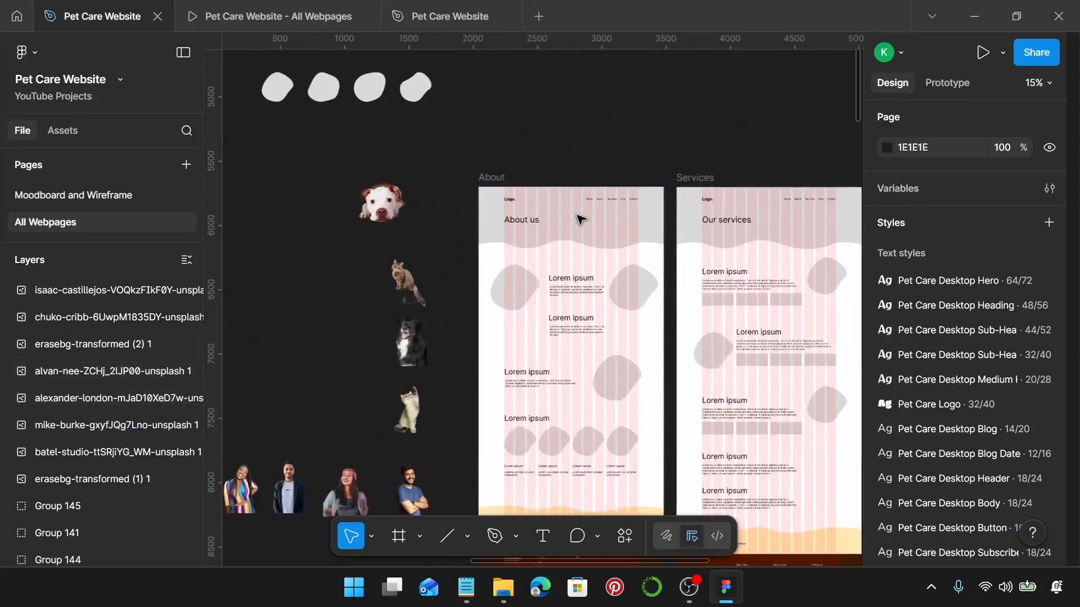
# Replace the placeholder navigation bar in the About frame with a copy of the Homepage navigation bar.
pyautogui.click(608, 201)
pyautogui.scroll(-2, 608, 202)
pyautogui.hscroll(-6, 506, 208)
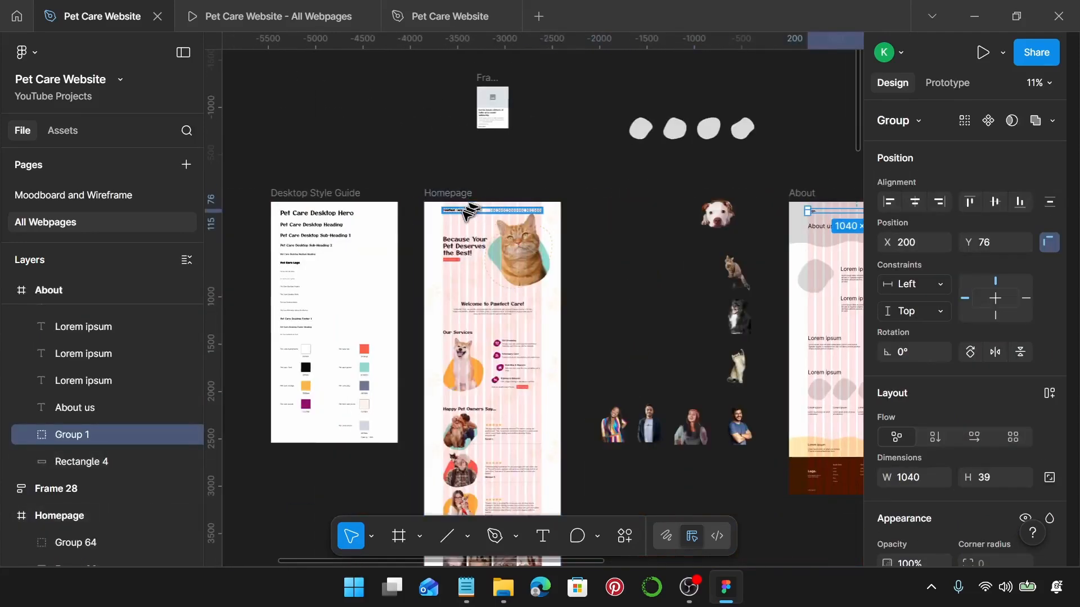
pyautogui.click(467, 212)
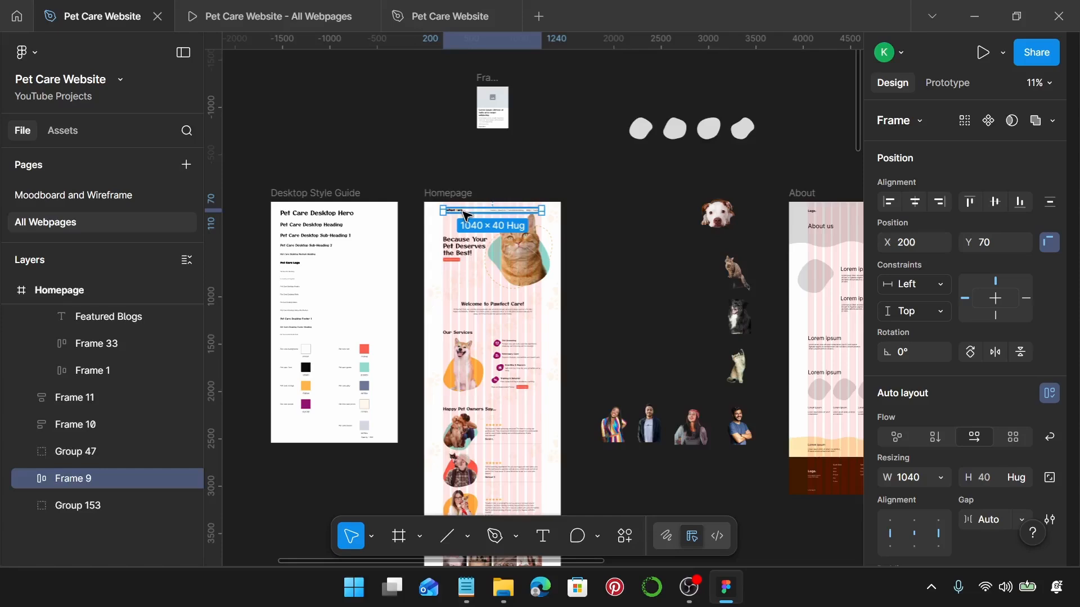
pyautogui.hscroll(5, 506, 213)
pyautogui.scroll(3, 585, 213)
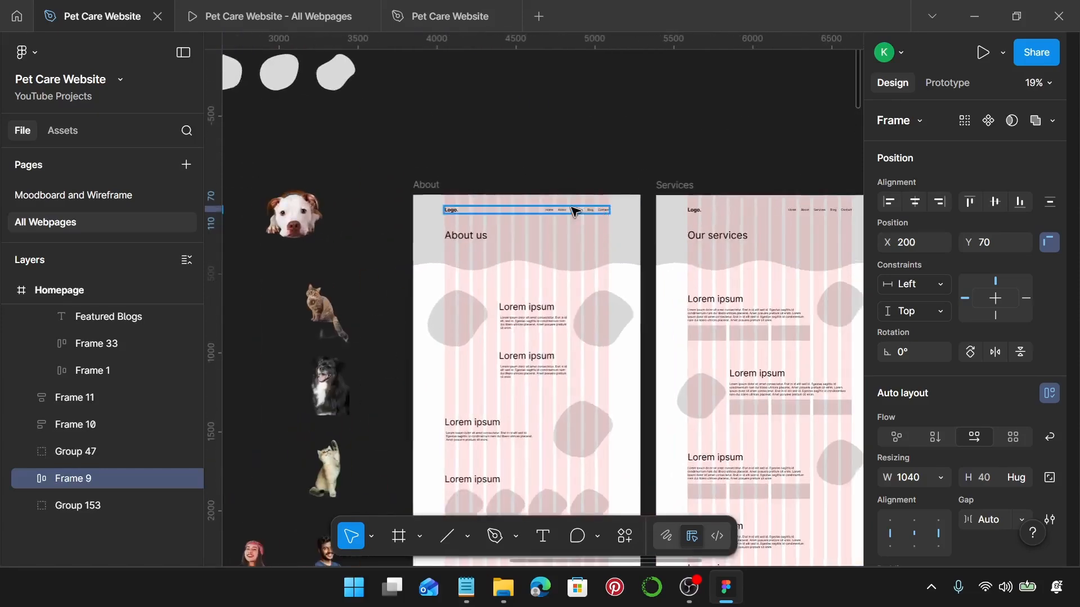
pyautogui.click(574, 212)
pyautogui.press('Delete')
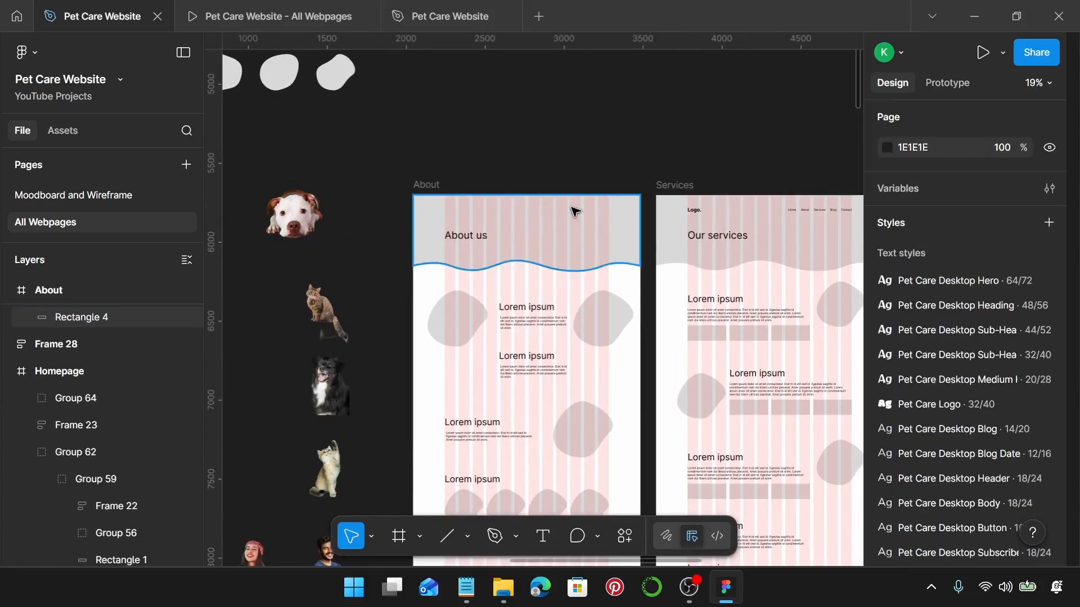
pyautogui.click(436, 186)
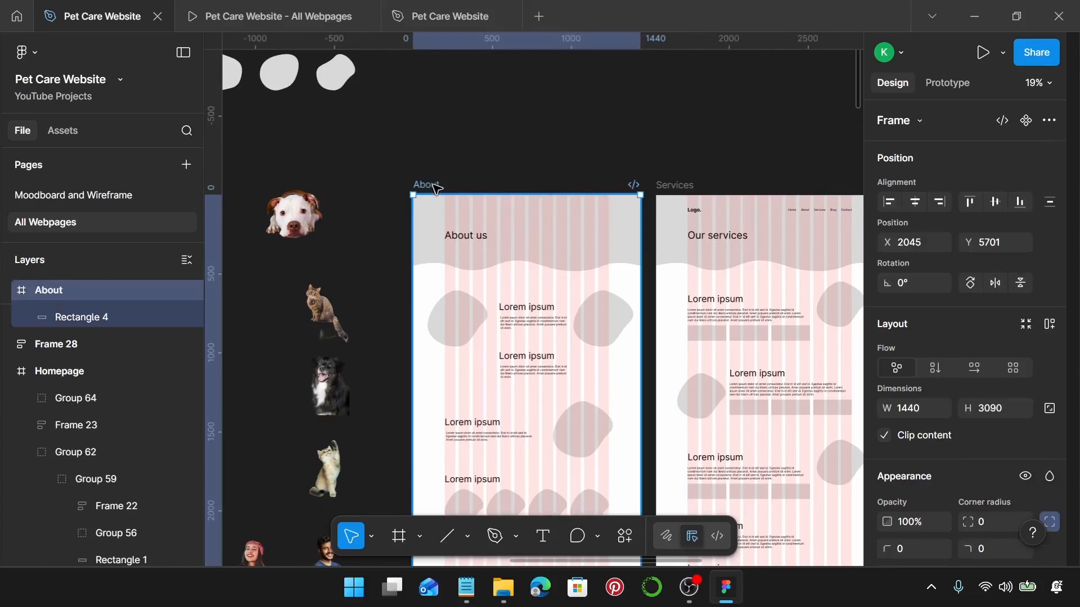
pyautogui.hotkey('ctrl', 'z')
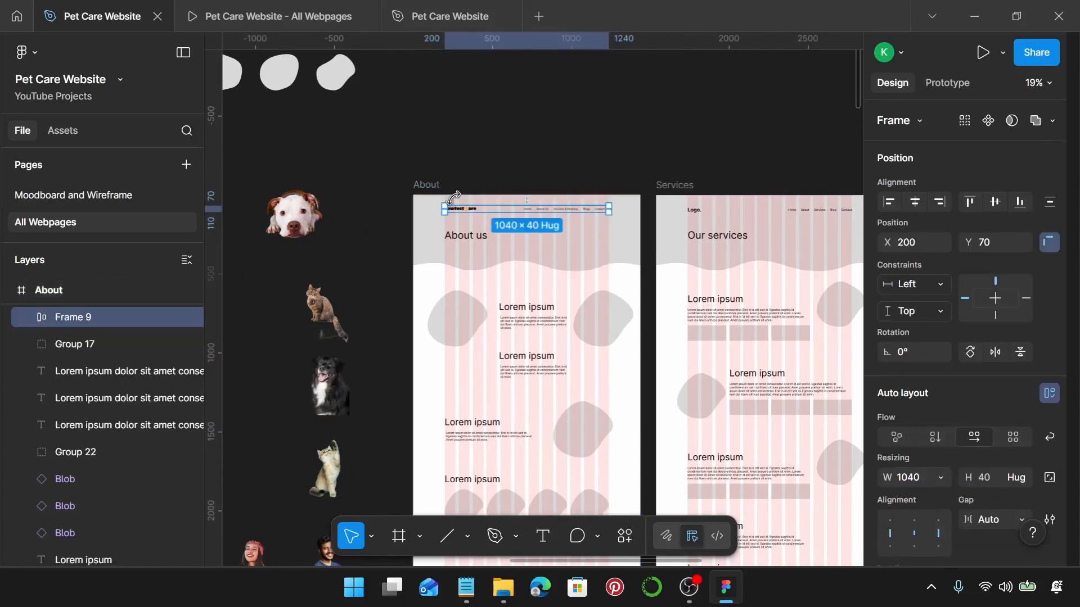
# Move the grey wavy header shape out of the About frame onto the empty canvas between Homepage and About.
pyautogui.click(556, 243)
pyautogui.hscroll(-5, 563, 248)
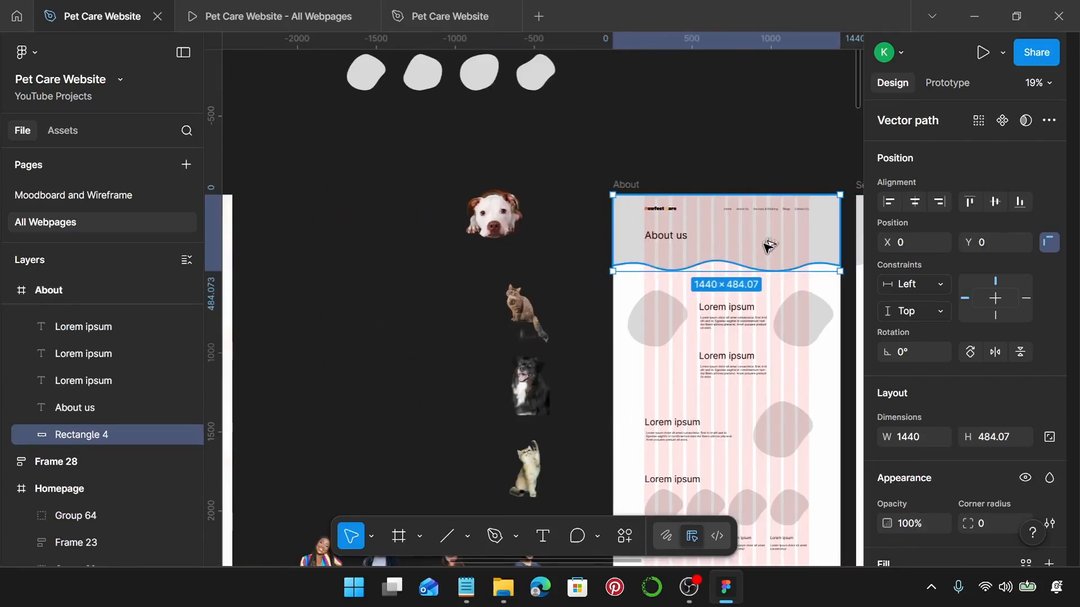
pyautogui.moveTo(768, 245); pyautogui.dragTo(379, 265)
pyautogui.hscroll(-5, 379, 265)
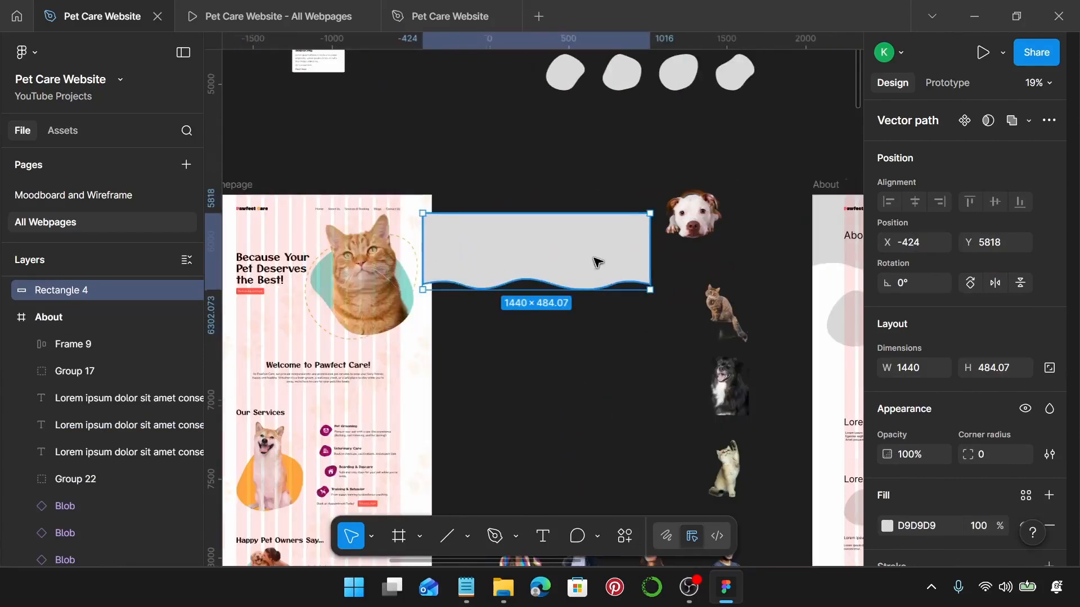
pyautogui.scroll(3, 598, 263)
pyautogui.moveTo(534, 329); pyautogui.dragTo(571, 212)
# Move the white-and-brown dog photo up beside the wavy shape's right edge.
pyautogui.hscroll(3, 571, 212)
pyautogui.click(644, 303)
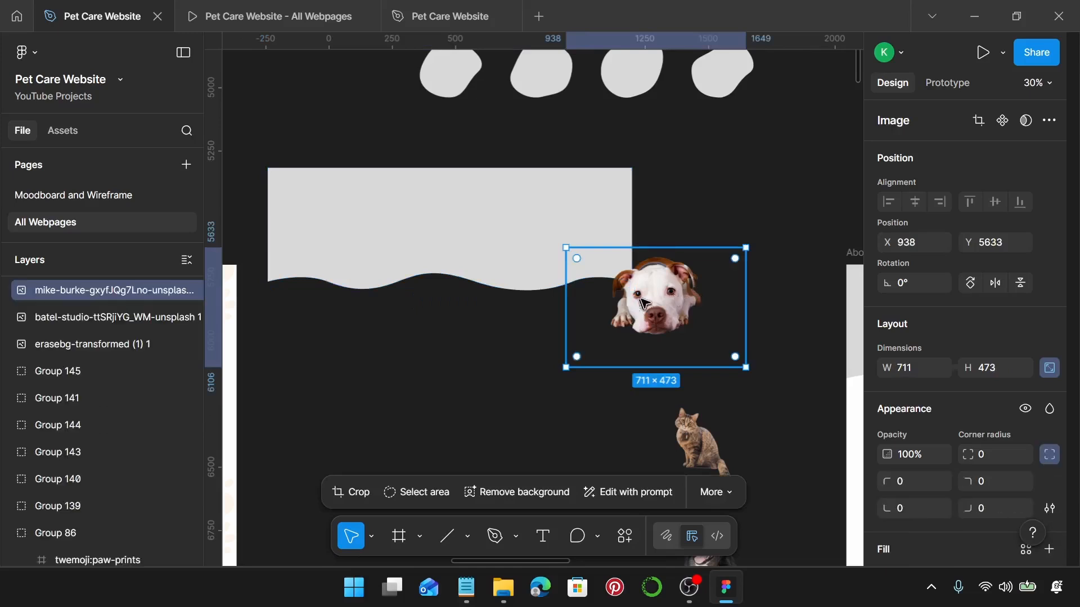
pyautogui.moveTo(644, 303); pyautogui.dragTo(710, 235)
# Shift the paw-print groups, Desktop Style Guide, Homepage and loose card frame further left together to free up canvas space.
pyautogui.scroll(-5, 710, 235)
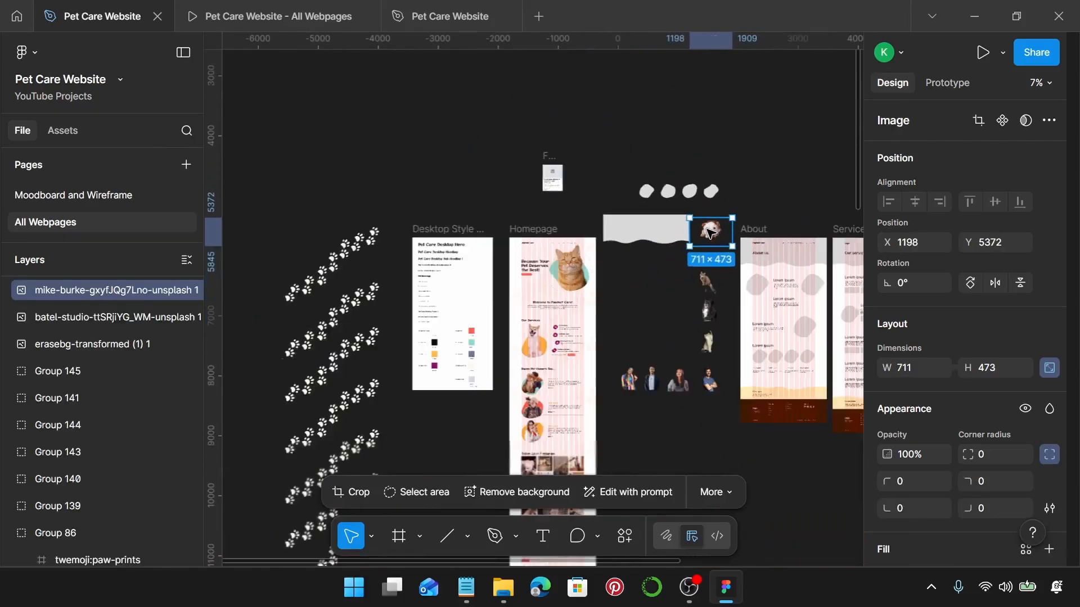
pyautogui.scroll(-4, 339, 180)
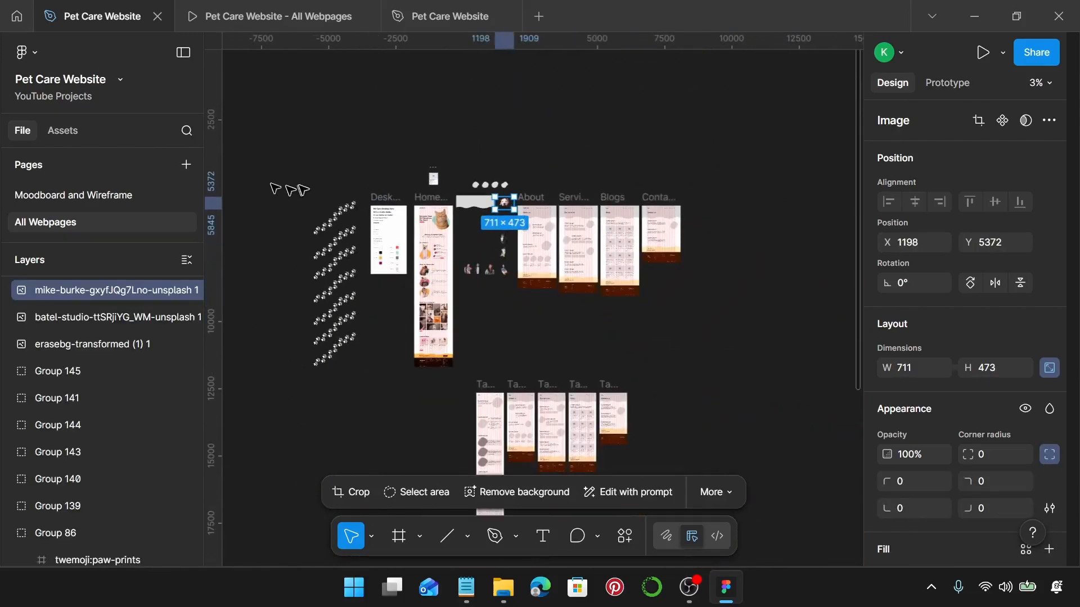
pyautogui.moveTo(300, 181); pyautogui.dragTo(441, 391)
pyautogui.moveTo(427, 208); pyautogui.dragTo(363, 209)
# Move the wavy shape and the dog photo left into the freed space, keeping them side by side.
pyautogui.scroll(4, 499, 197)
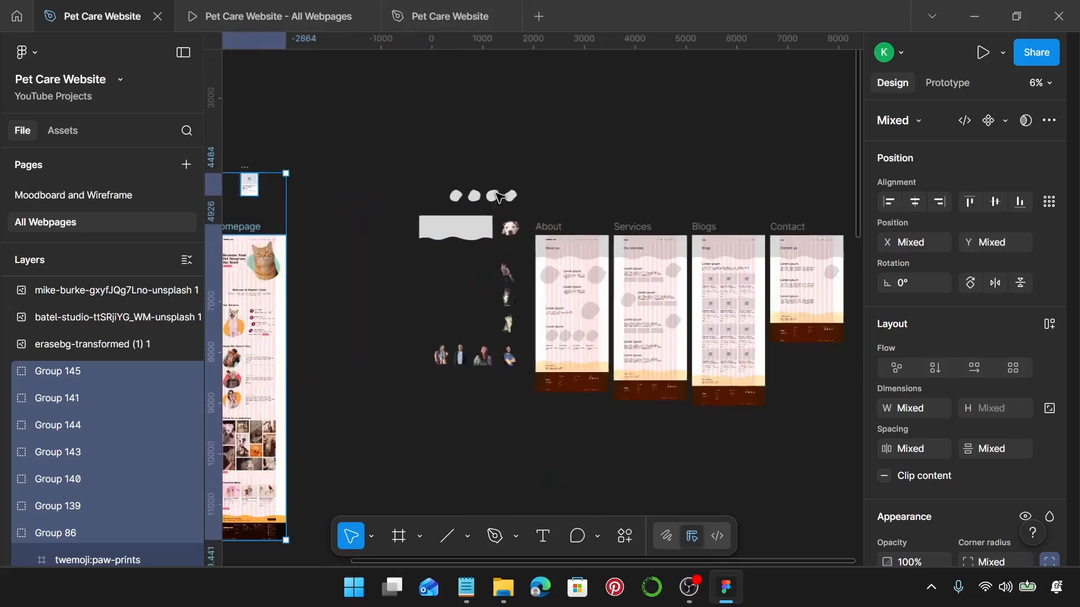
pyautogui.scroll(4, 460, 260)
pyautogui.moveTo(456, 211)
pyautogui.mouseDown()
pyautogui.moveTo(428, 192)
pyautogui.moveTo(320, 219)
pyautogui.mouseUp()
pyautogui.moveTo(565, 190); pyautogui.dragTo(463, 214)
# Set the wavy shape's height to 455.
pyautogui.click(382, 242)
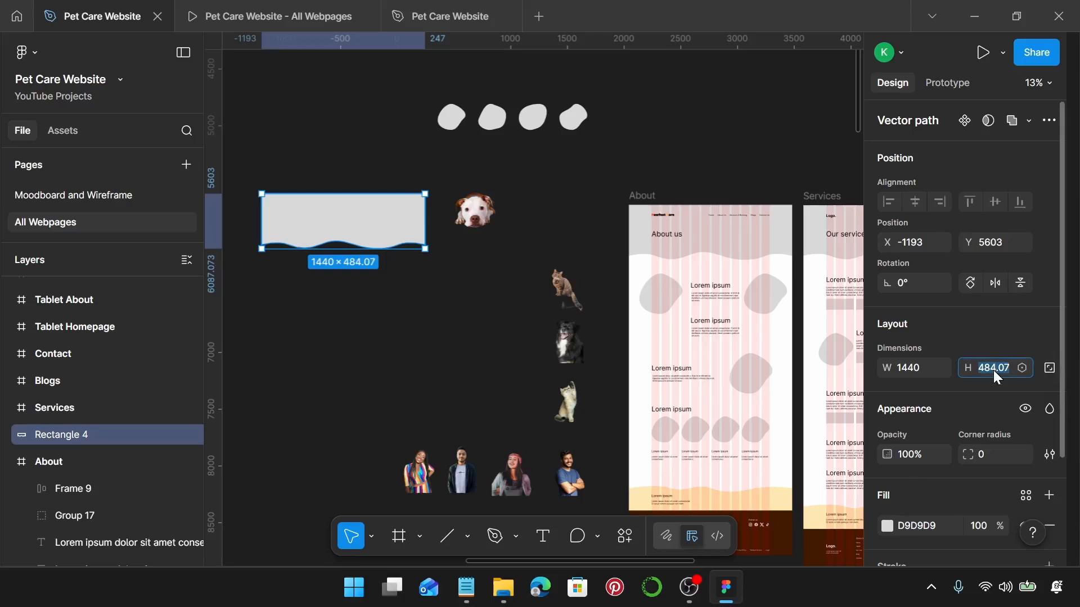
pyautogui.press('Return')
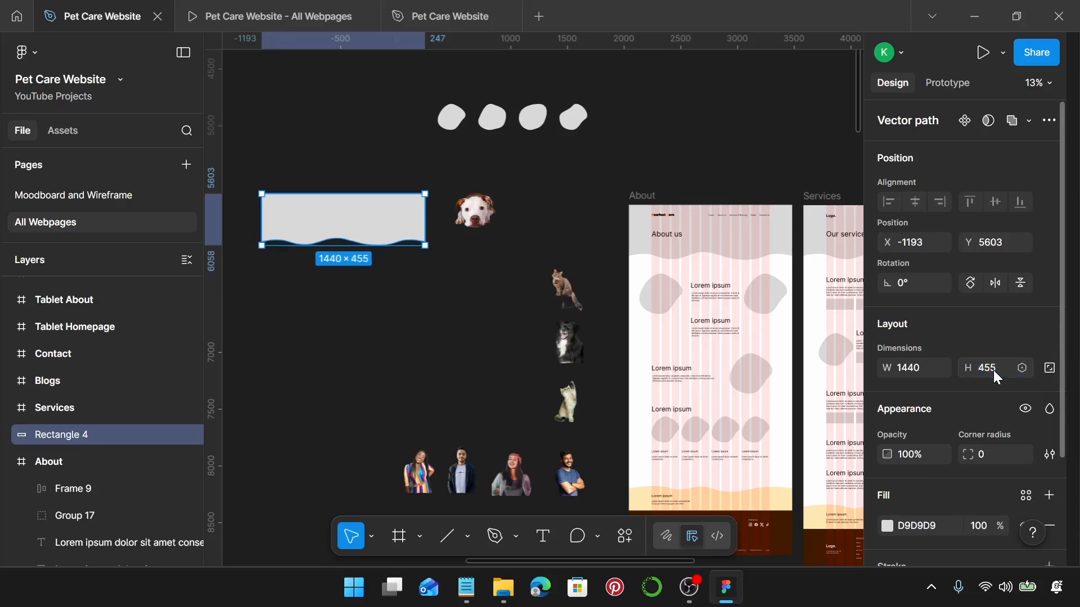
# Enlarge the dog photo to a width of 1245 with its proportions locked and reposition it beside the wavy shape.
pyautogui.hscroll(-5, 498, 198)
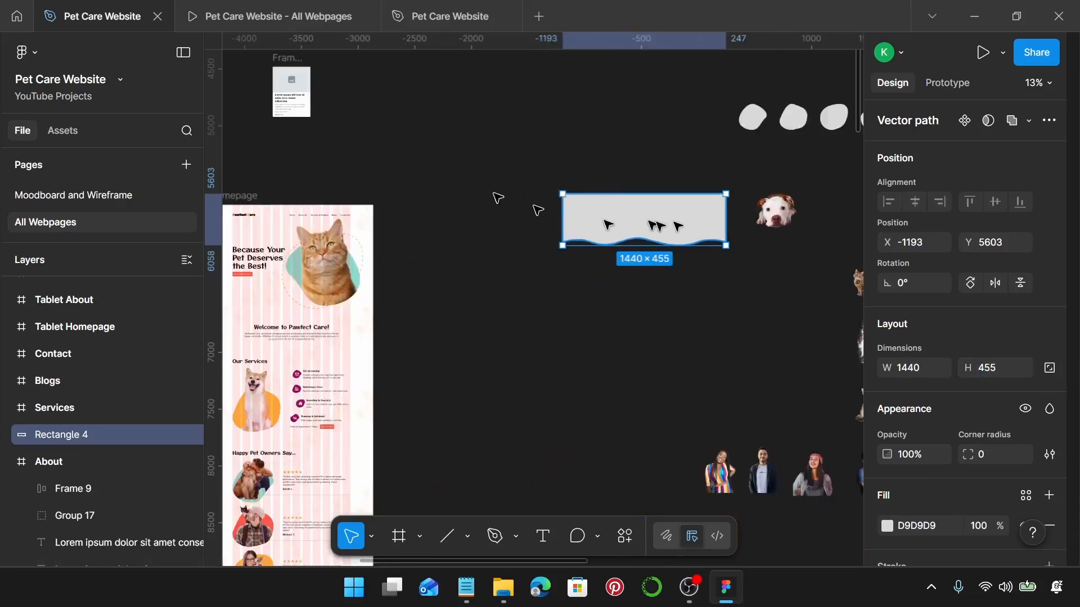
pyautogui.scroll(3, 777, 243)
pyautogui.hscroll(2, 774, 234)
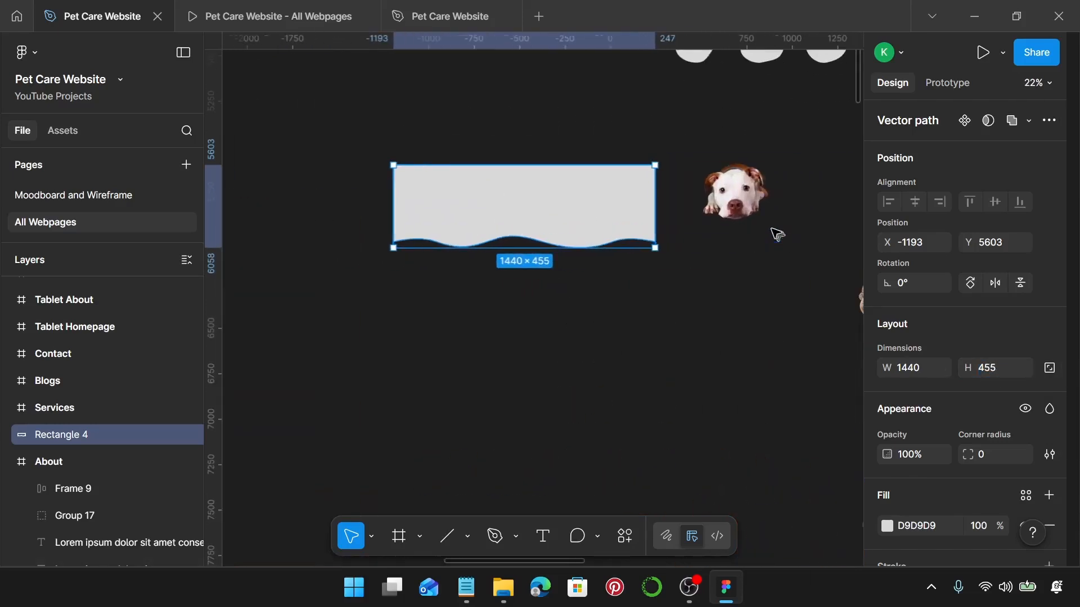
pyautogui.click(738, 203)
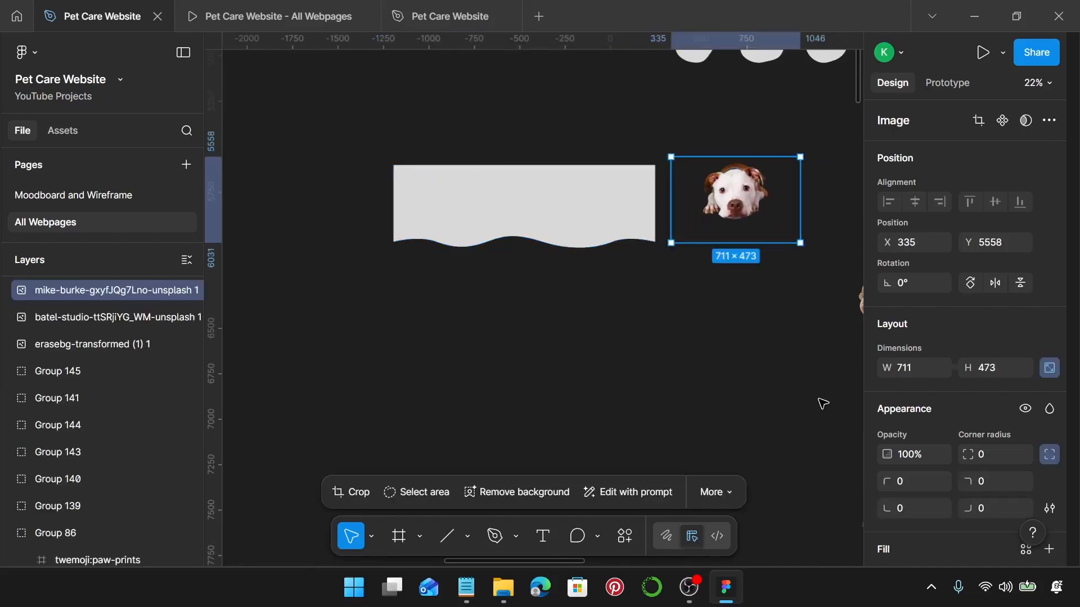
pyautogui.click(923, 365)
pyautogui.write('1245')
pyautogui.press('Return')
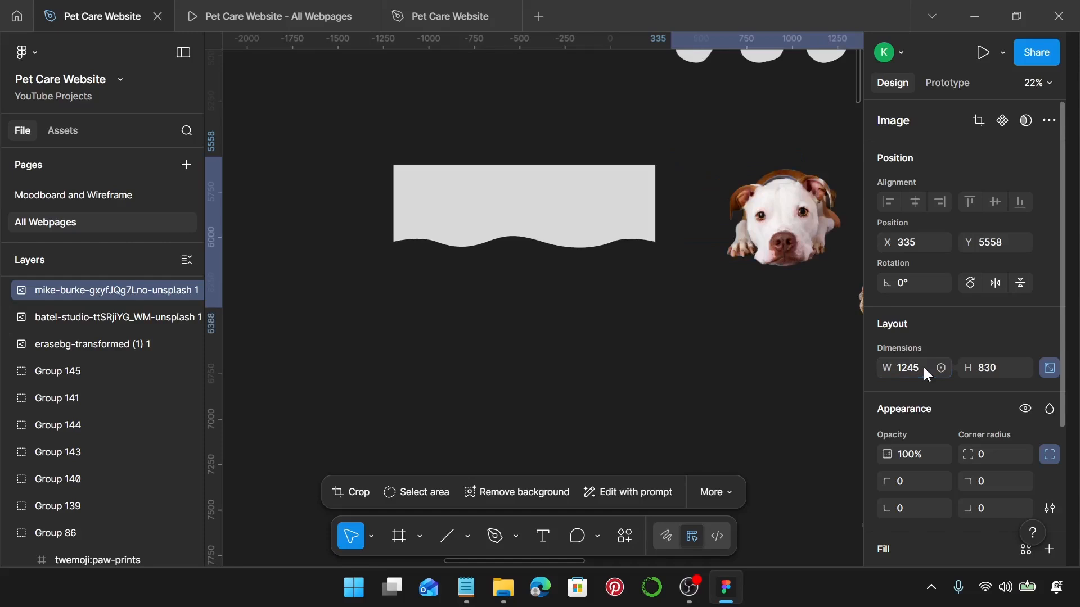
pyautogui.moveTo(787, 242); pyautogui.dragTo(759, 231)
# Bring the wavy shape to the front of the layer order, with the dog photo directly above it.
pyautogui.click(537, 216)
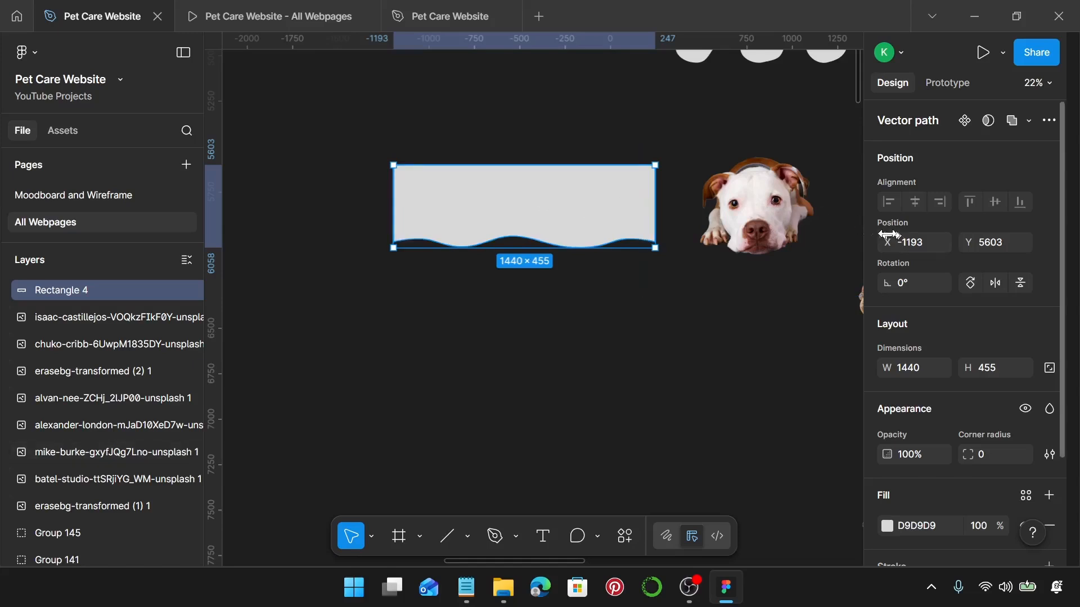
pyautogui.click(757, 228)
pyautogui.press(']')
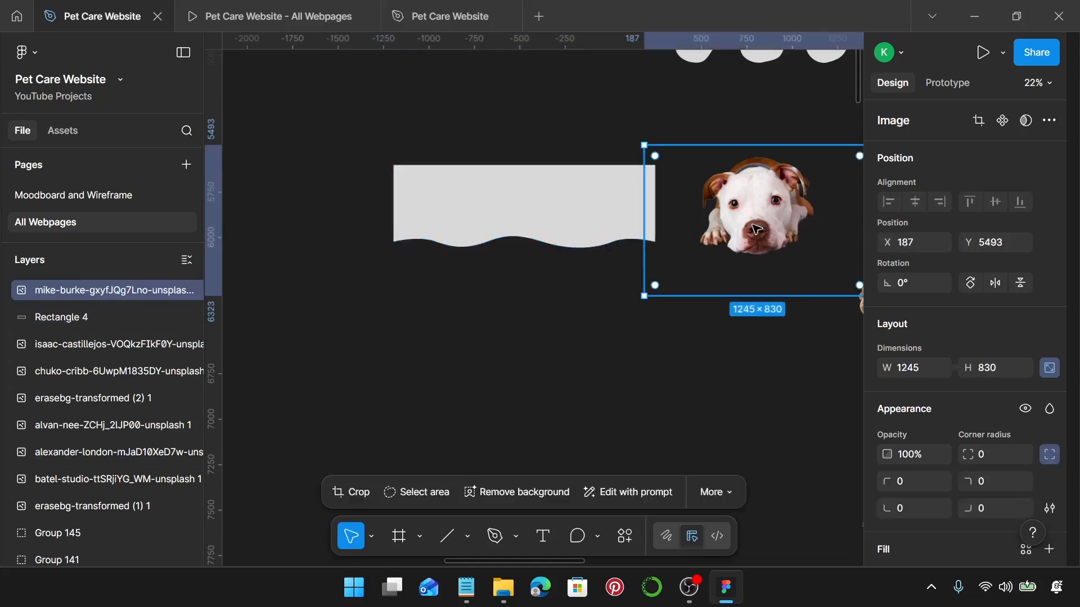
# Duplicate the wavy shape in place.
pyautogui.hscroll(3, 646, 319)
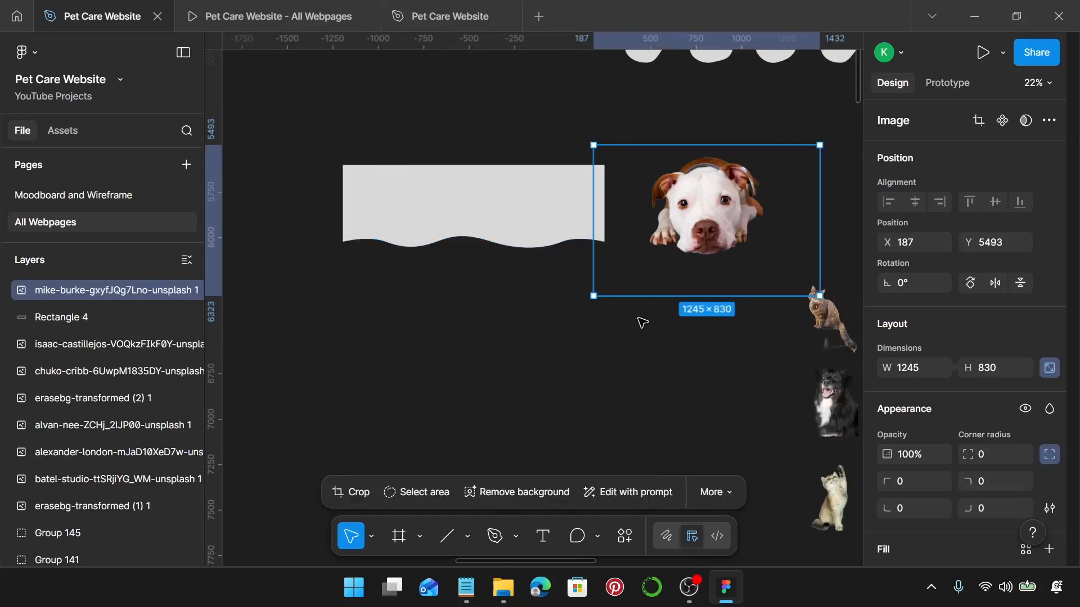
pyautogui.click(422, 234)
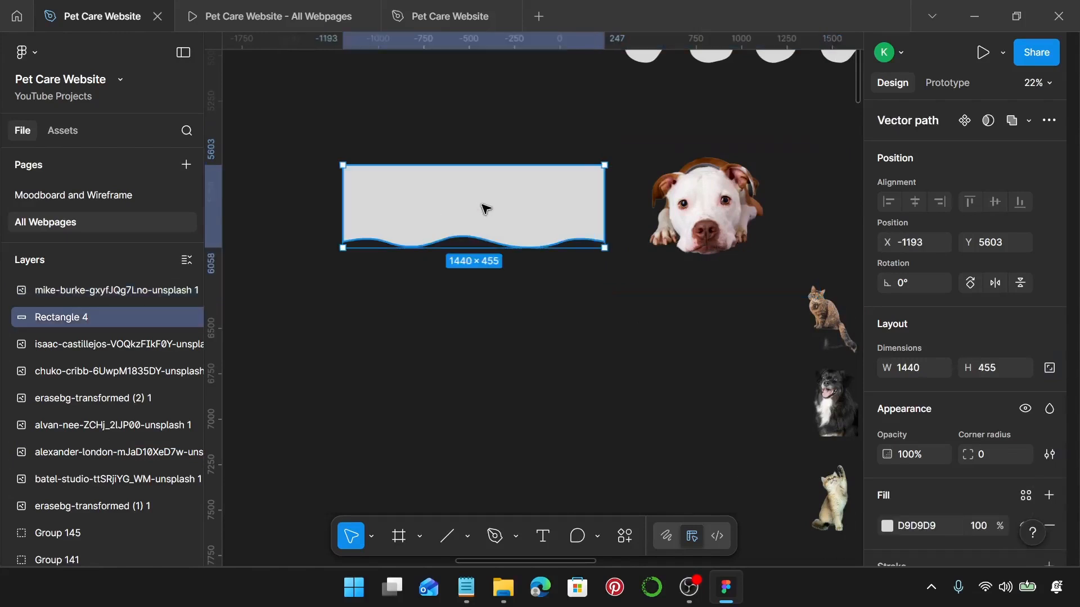
pyautogui.hotkey('ctrl', 'd')
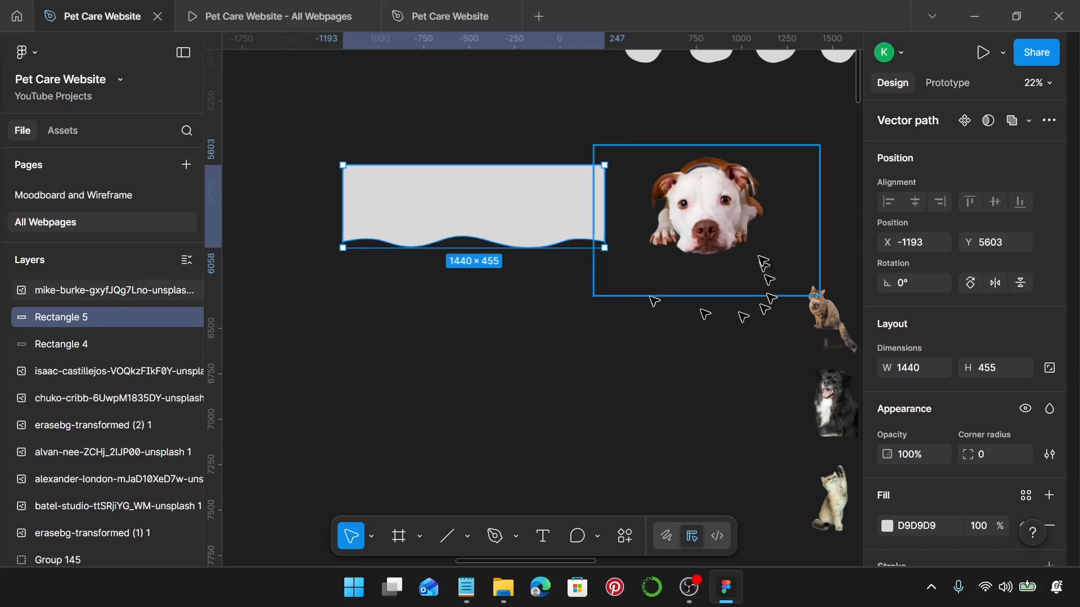
# Place the dog photo over the right part of the wavy shape so its face and paws extend below the wavy edge.
pyautogui.click(733, 220)
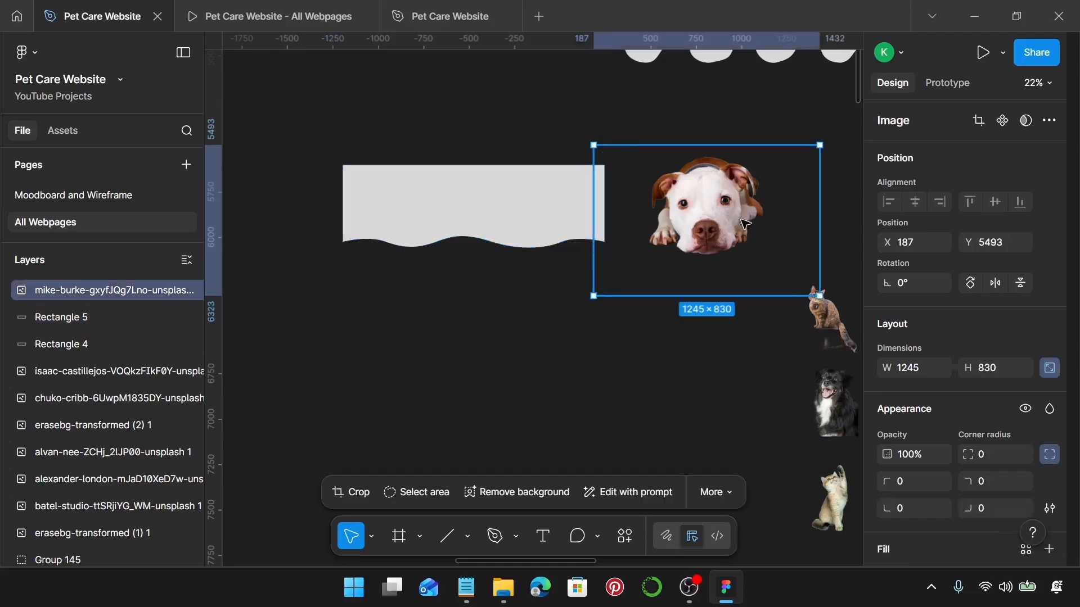
pyautogui.moveTo(735, 222)
pyautogui.mouseDown()
pyautogui.moveTo(614, 199)
pyautogui.moveTo(578, 207)
pyautogui.mouseUp()
pyautogui.hscroll(-3, 590, 208)
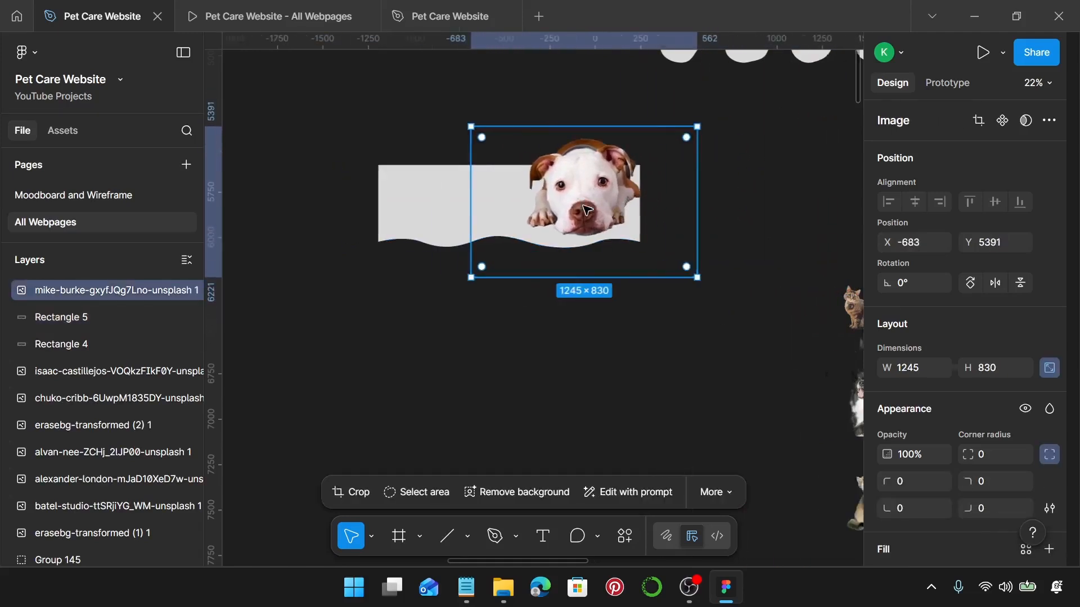
pyautogui.scroll(3, 615, 207)
pyautogui.moveTo(694, 186)
pyautogui.mouseDown()
pyautogui.moveTo(680, 194)
pyautogui.moveTo(693, 252)
pyautogui.mouseUp()
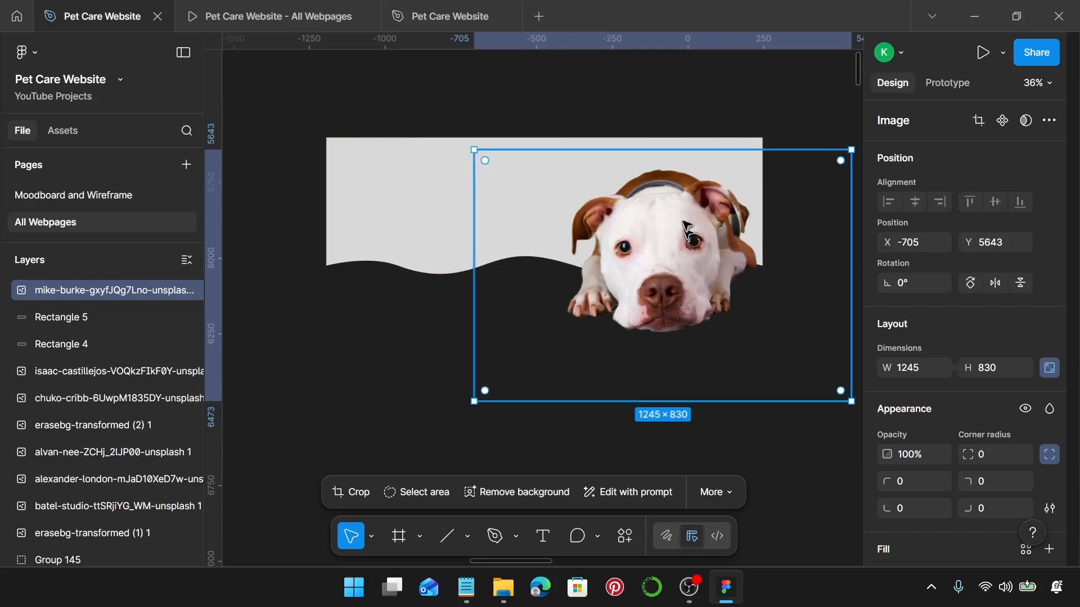
# Check the dog photo's spacing to the wavy shape and nudge the photo 3 px down and 3 px right.
pyautogui.press('alt')
pyautogui.press('Down')
pyautogui.press('Down')
pyautogui.press('Down')
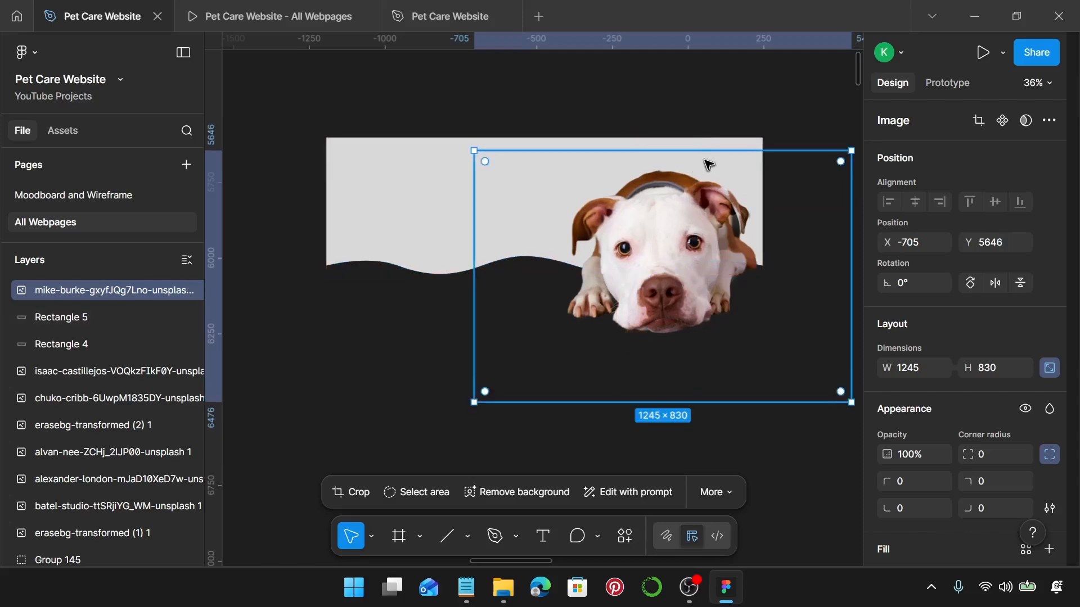
pyautogui.press('alt')
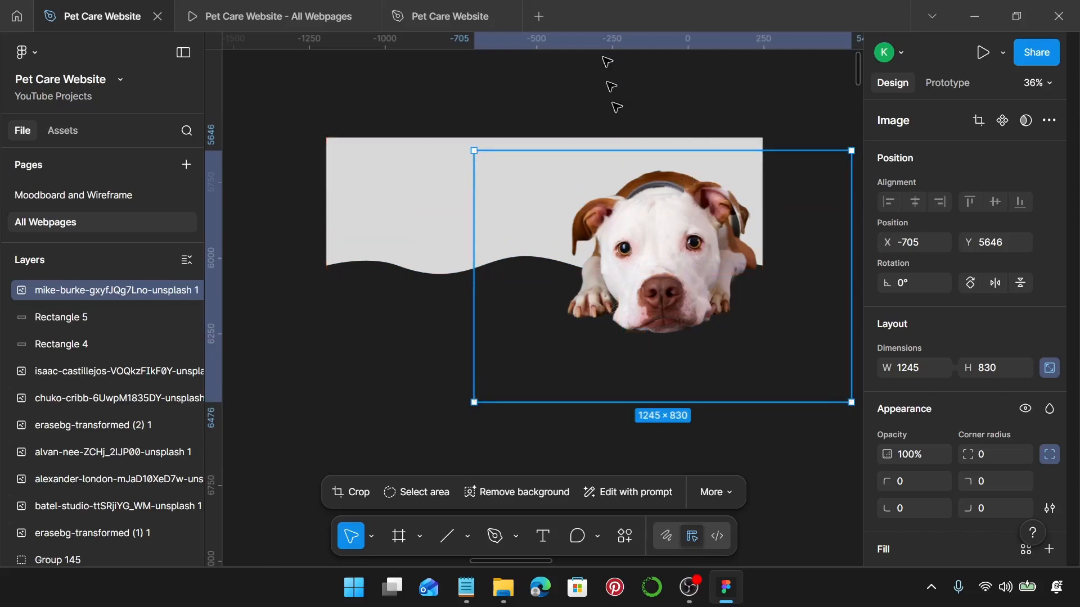
pyautogui.press('alt')
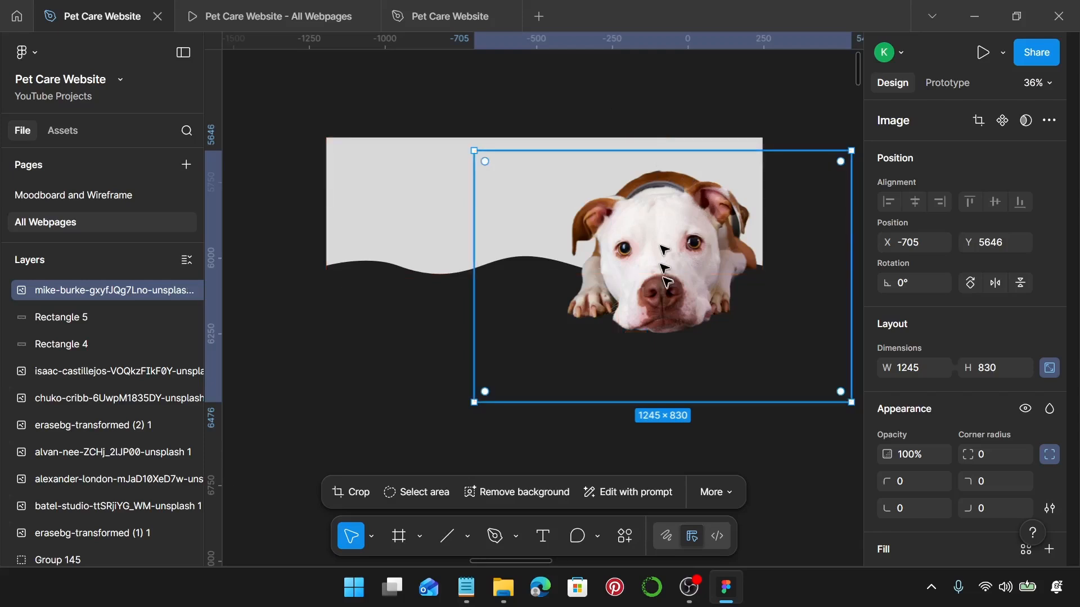
pyautogui.press('Right')
pyautogui.press('Right')
pyautogui.press('Right')
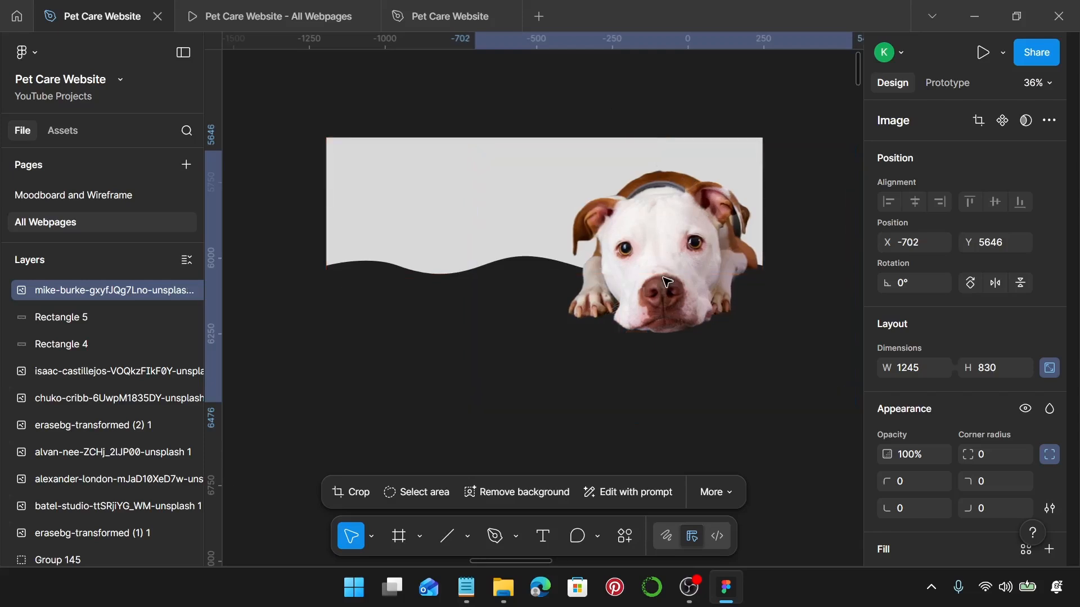
# Mask the dog photo with the duplicated wavy shape directly beneath it so the photo is clipped at the wavy edge.
pyautogui.press('alt')
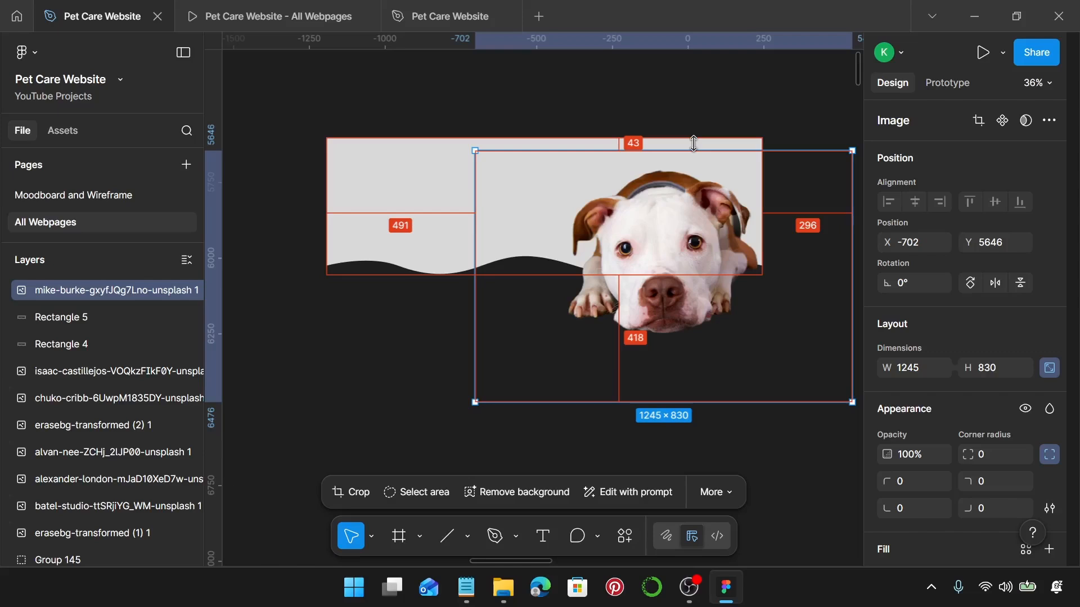
pyautogui.scroll(-3, 694, 143)
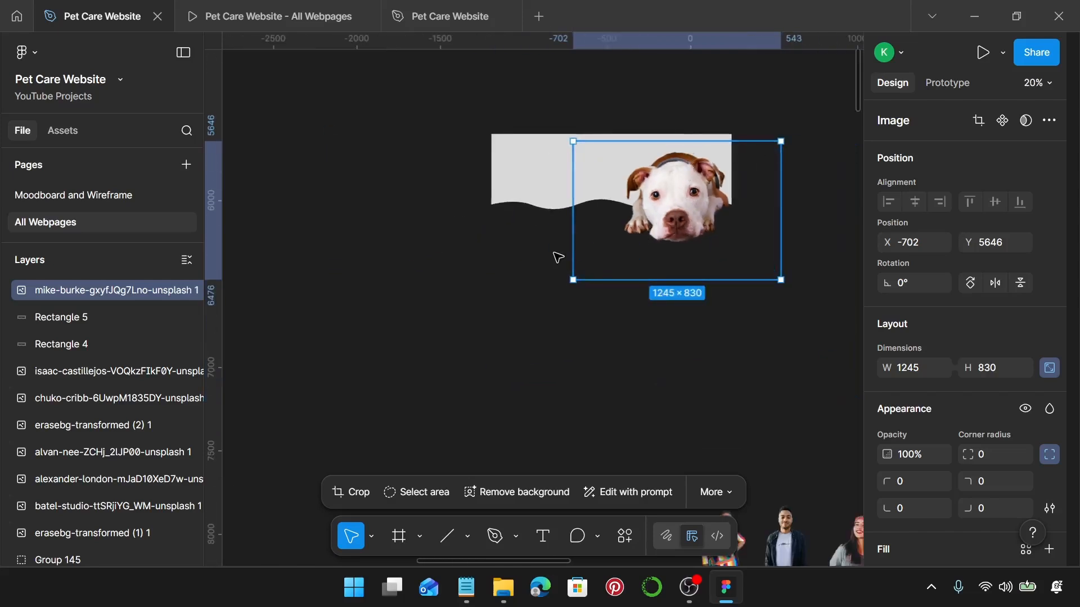
pyautogui.scroll(2, 557, 257)
pyautogui.click(90, 318)
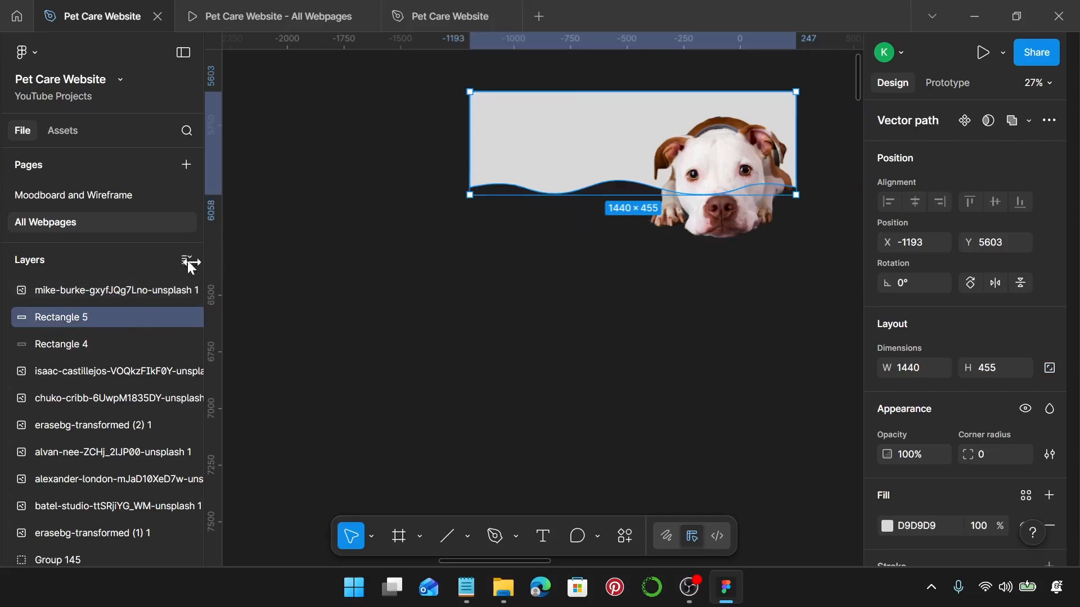
pyautogui.keyDown('shift'); pyautogui.click(141, 291); pyautogui.keyUp('shift')
pyautogui.rightClick(102, 315)
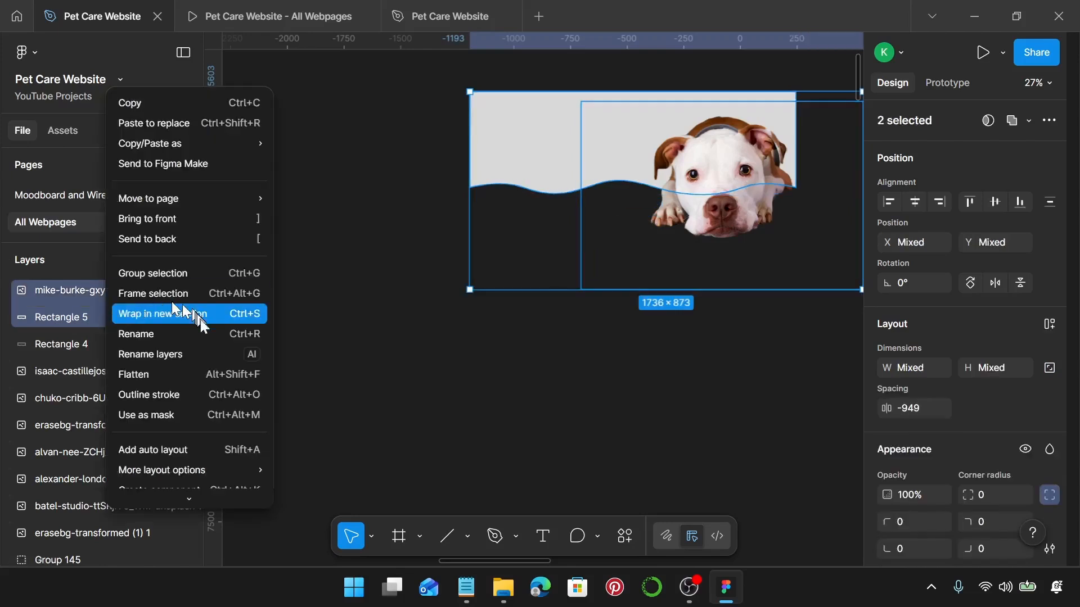
pyautogui.click(201, 414)
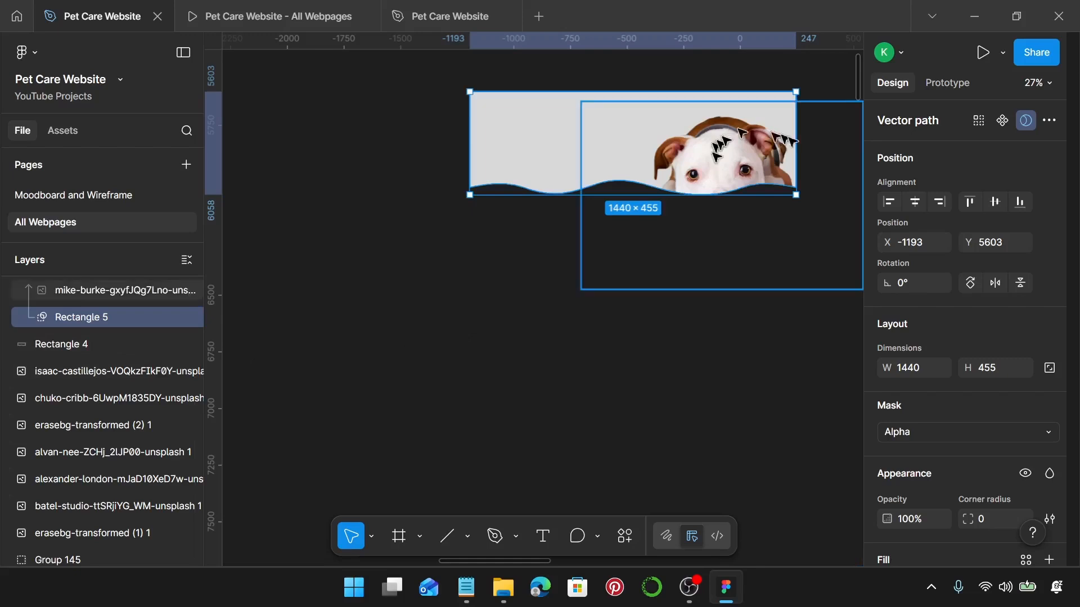
# Copy the properties of the background rectangle behind the first testimonial on the Homepage.
pyautogui.hscroll(2, 808, 190)
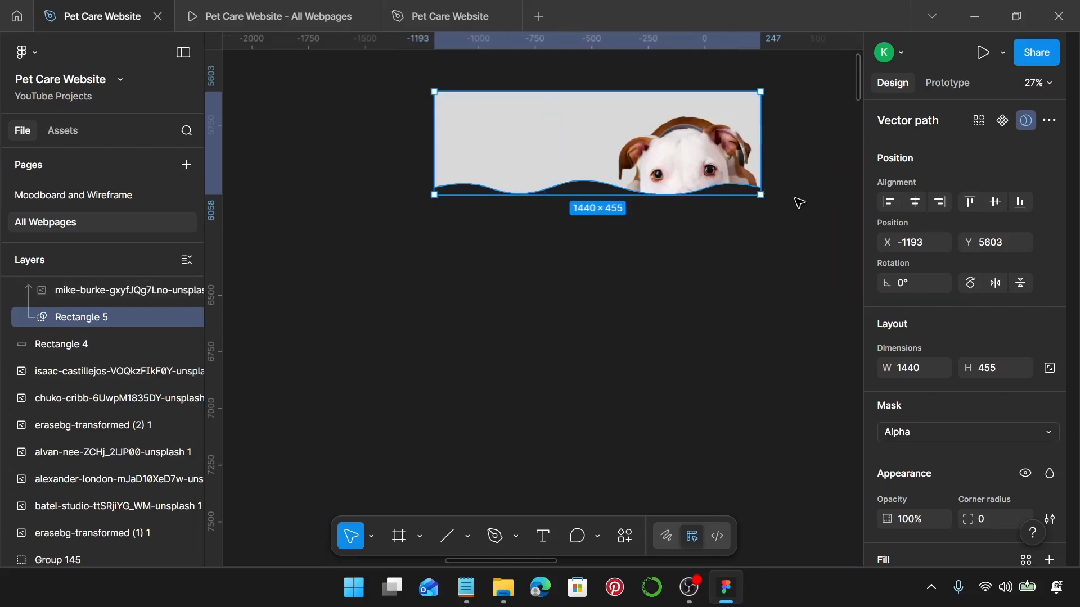
pyautogui.scroll(2, 799, 202)
pyautogui.scroll(-2, 737, 209)
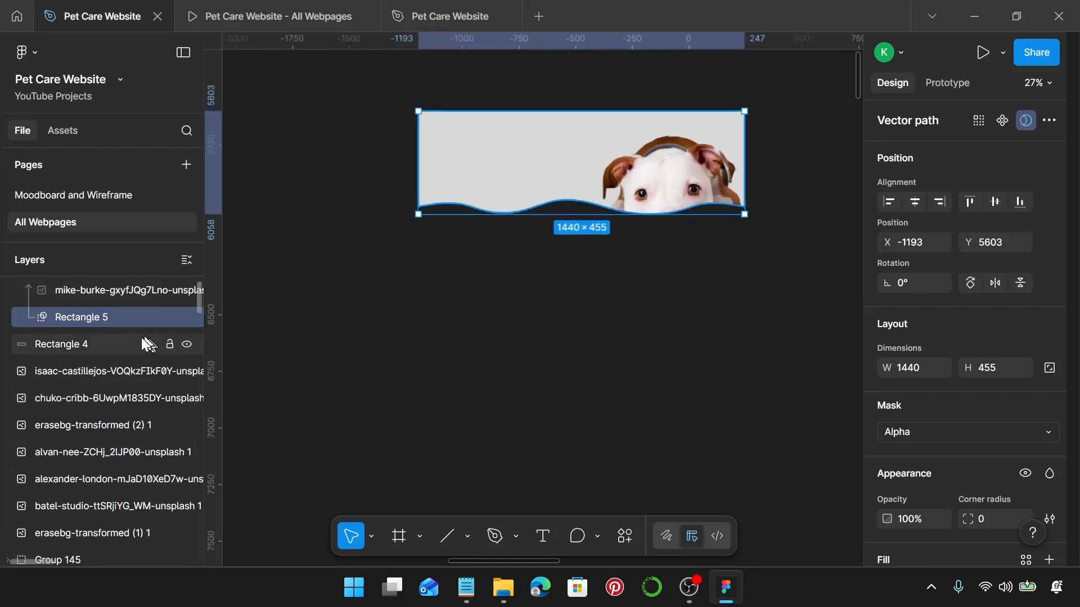
pyautogui.scroll(-4, 766, 343)
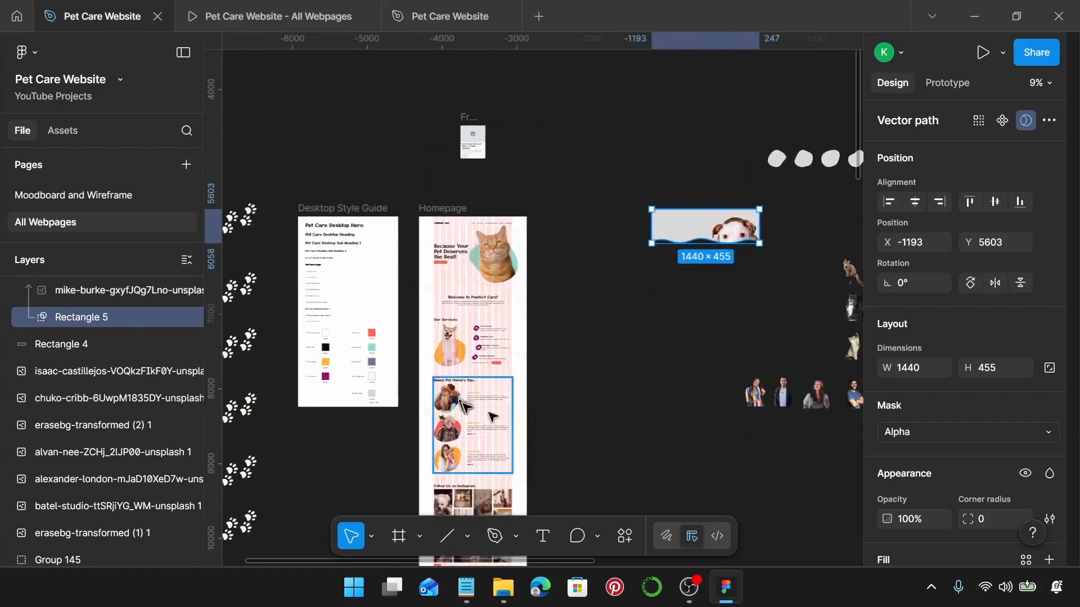
pyautogui.scroll(5, 465, 406)
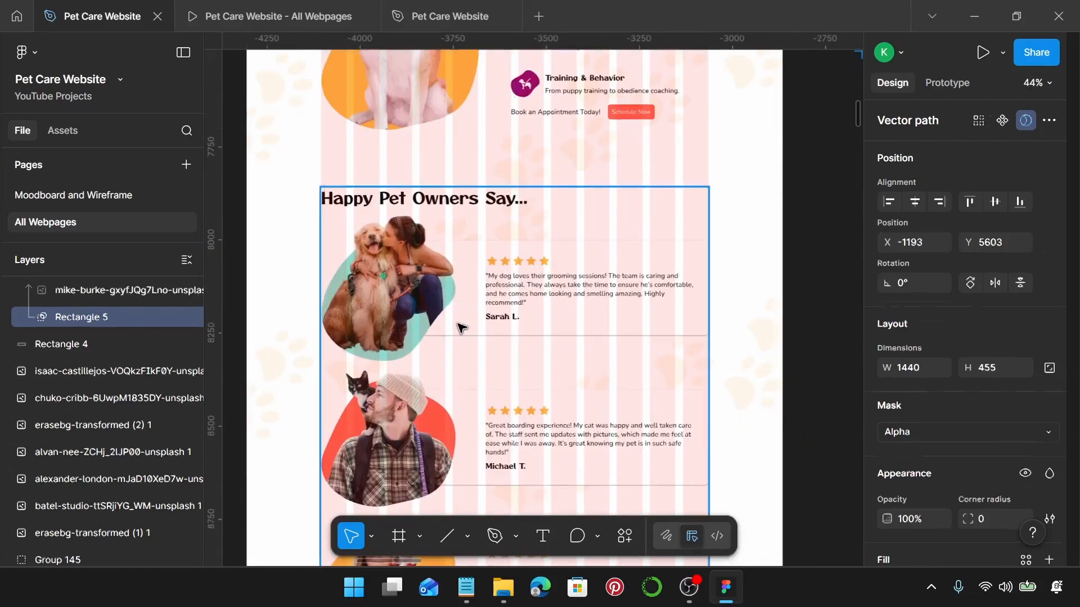
pyautogui.click(462, 327)
pyautogui.doubleClick(455, 313)
pyautogui.scroll(3, 568, 292)
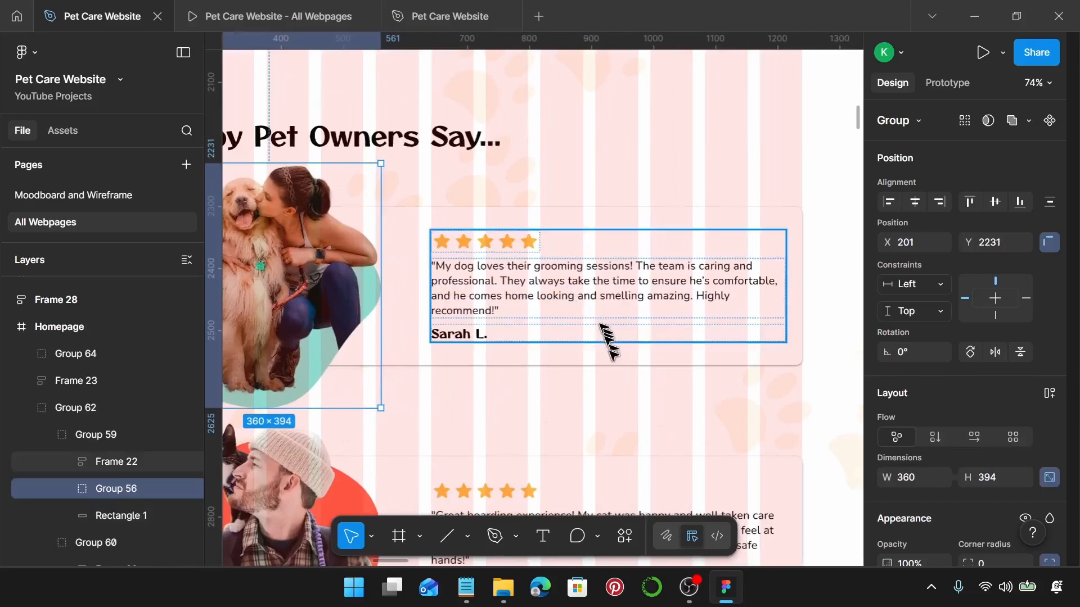
pyautogui.click(610, 356)
pyautogui.doubleClick(614, 360)
pyautogui.press('Escape')
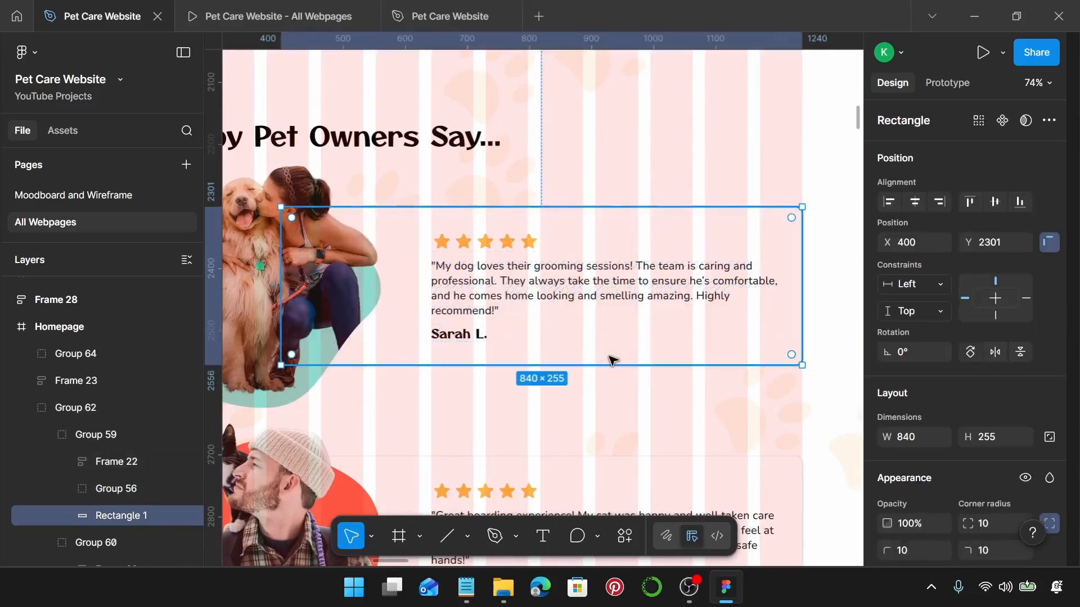
pyautogui.hotkey('ctrl', 'alt', 'c')
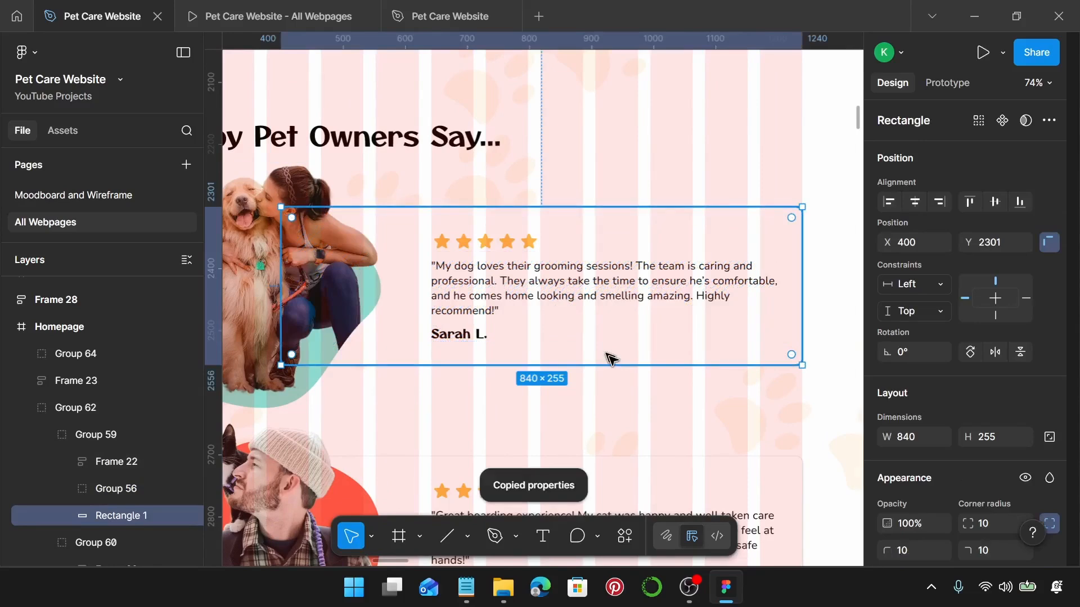
# Fill the original wavy shape below the mask group with the Pet Care Background style and paste the copied card properties onto it.
pyautogui.scroll(-5, 610, 357)
pyautogui.hscroll(3, 607, 357)
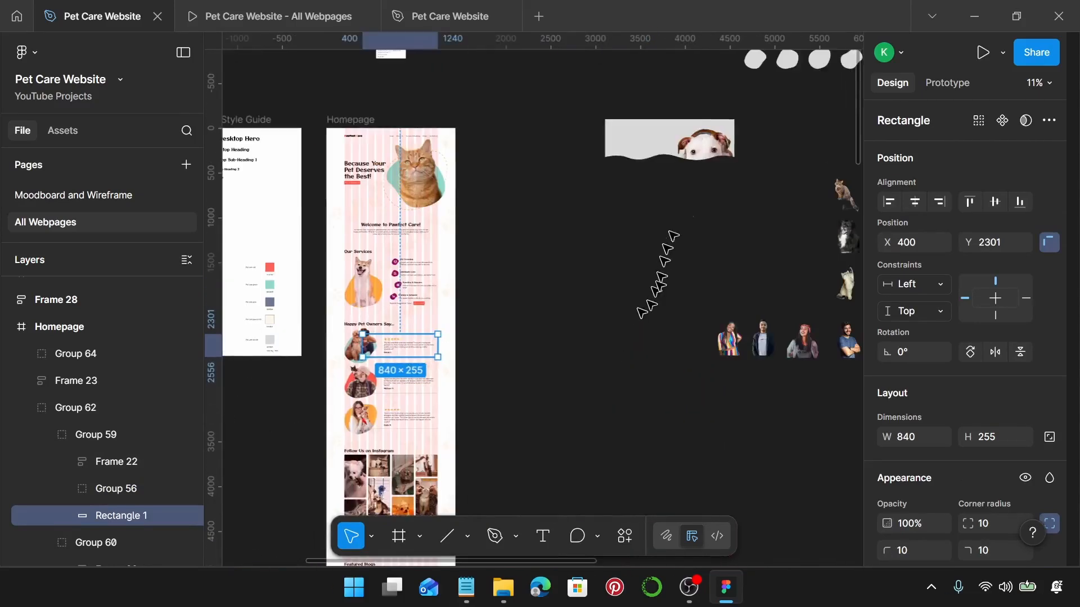
pyautogui.scroll(3, 685, 147)
pyautogui.click(539, 158)
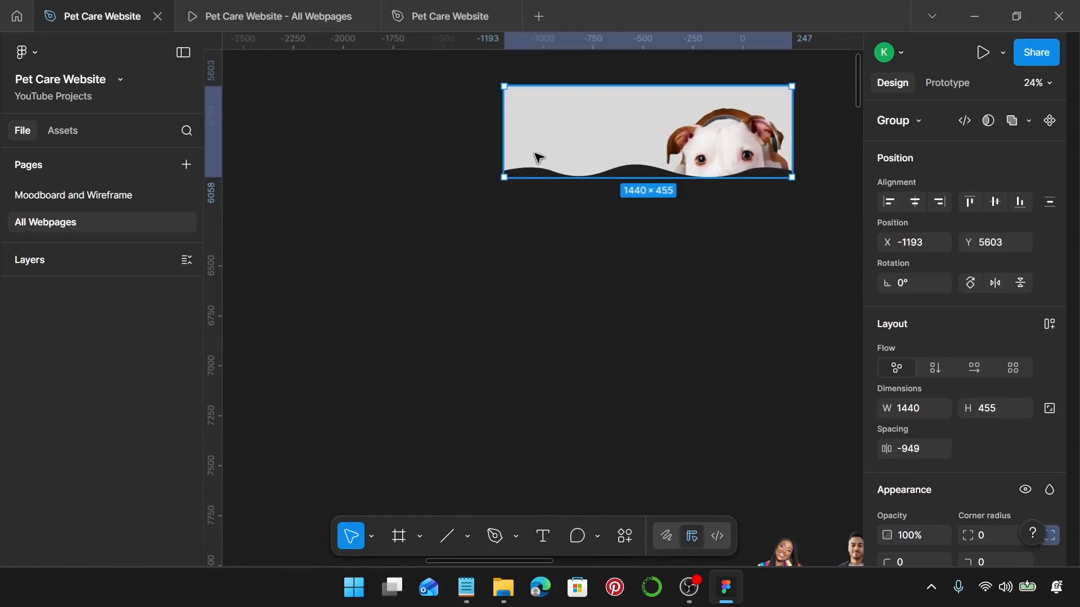
pyautogui.click(73, 373)
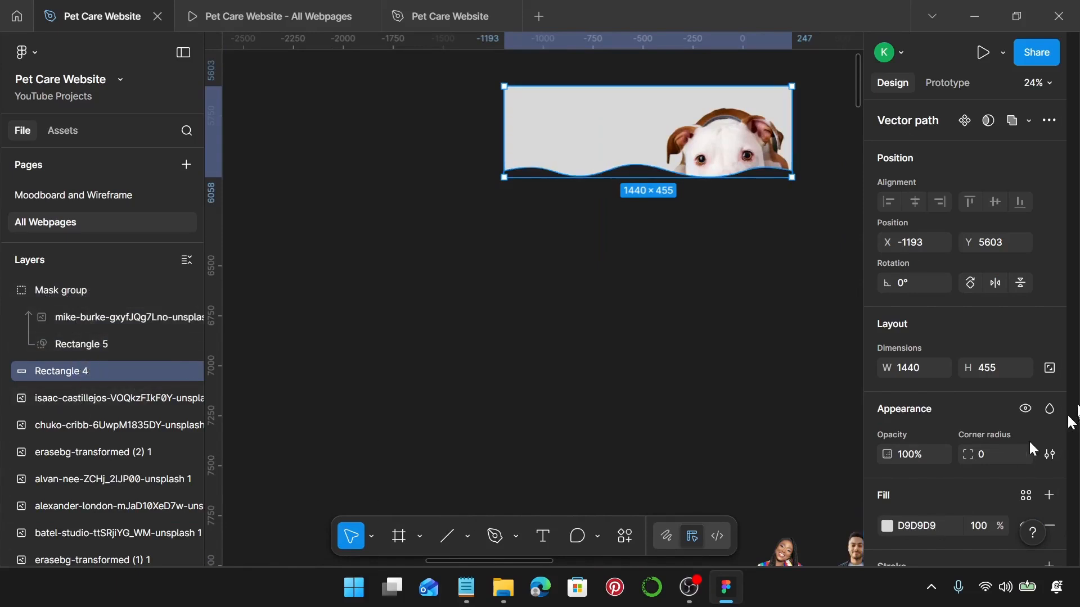
pyautogui.scroll(-3, 958, 378)
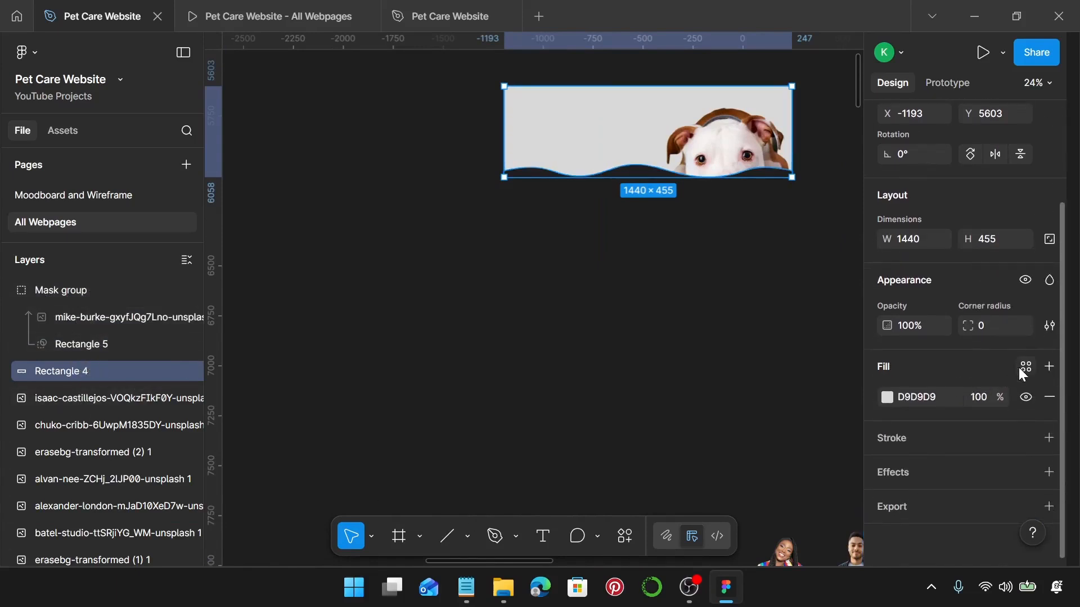
pyautogui.click(1021, 368)
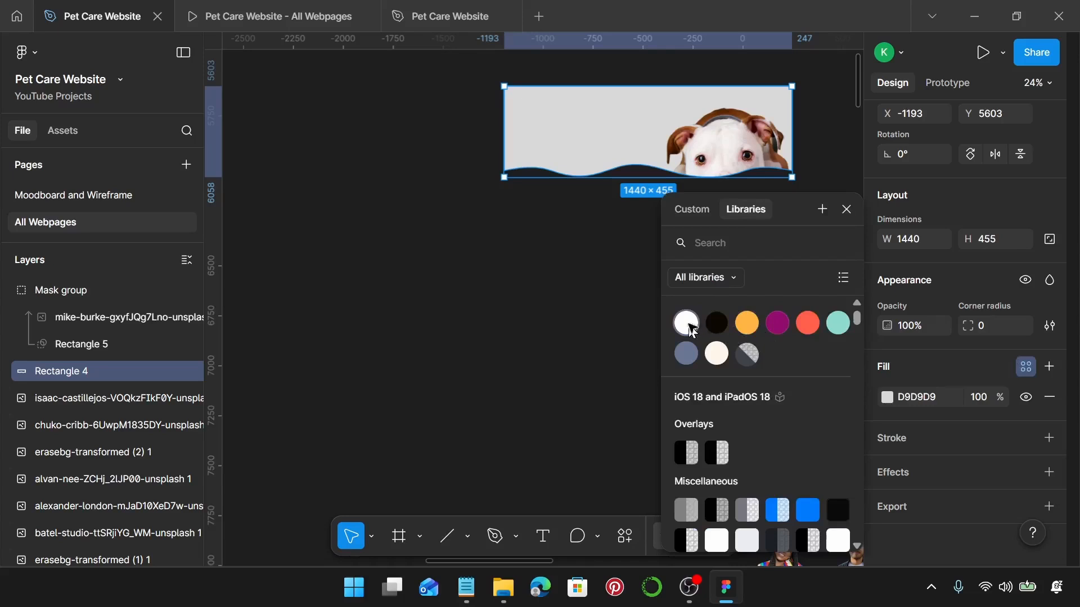
pyautogui.click(687, 324)
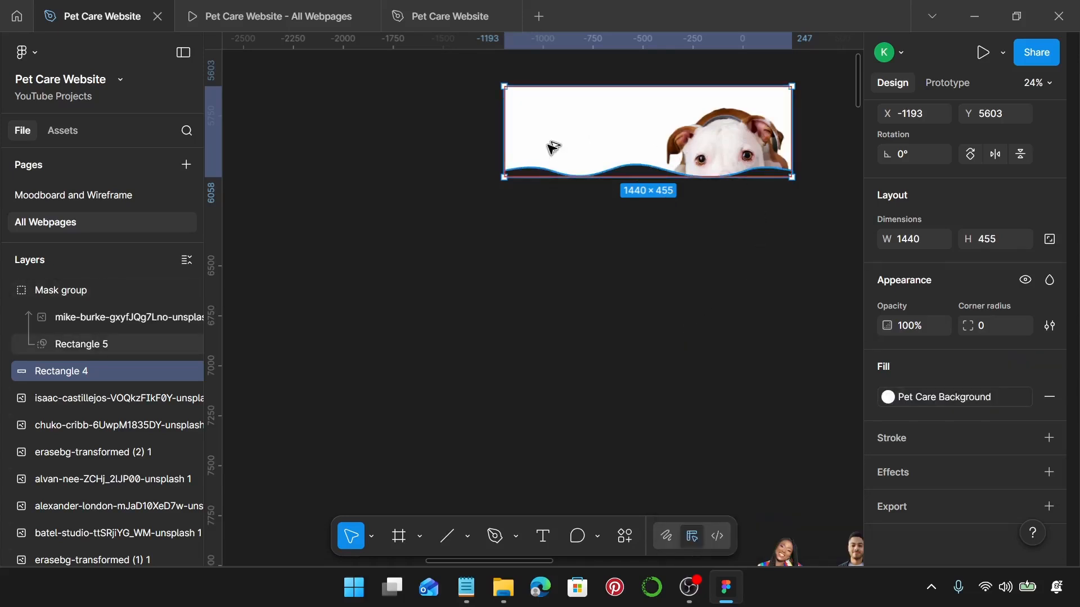
pyautogui.hotkey('ctrl', 'alt', 'v')
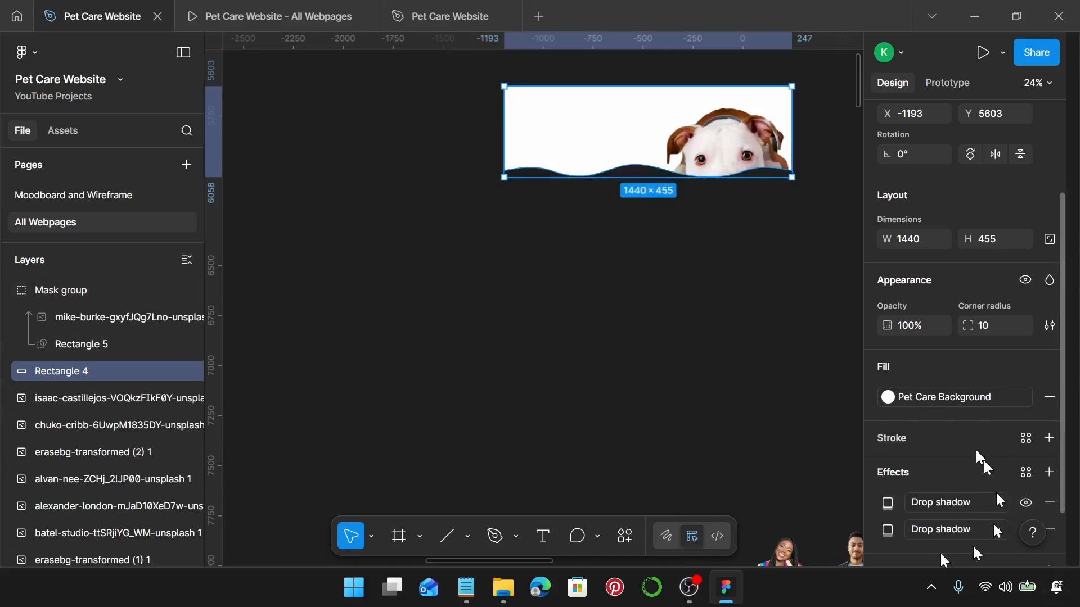
# Group the masked dog photo with the wavy shape and lock the group's aspect ratio.
pyautogui.scroll(-3, 811, 422)
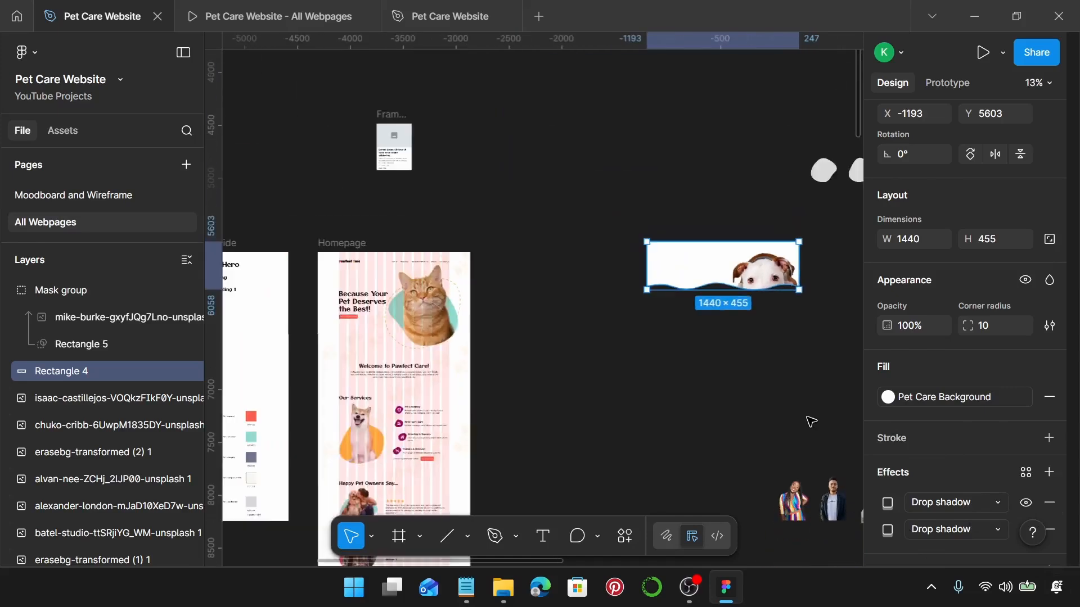
pyautogui.click(631, 216)
pyautogui.moveTo(619, 201); pyautogui.dragTo(811, 340)
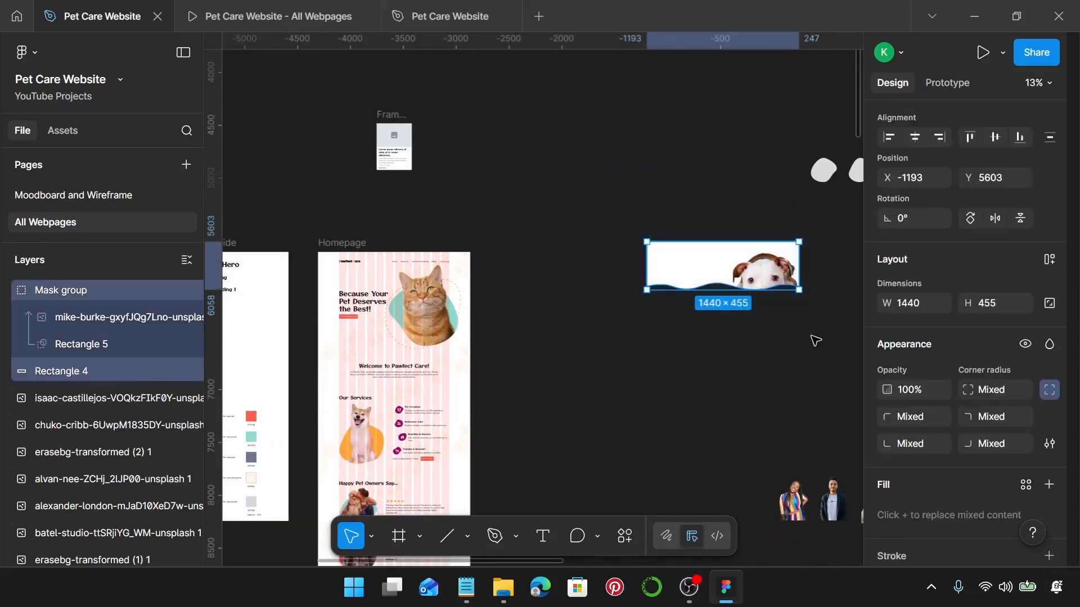
pyautogui.hotkey('ctrl', 'g')
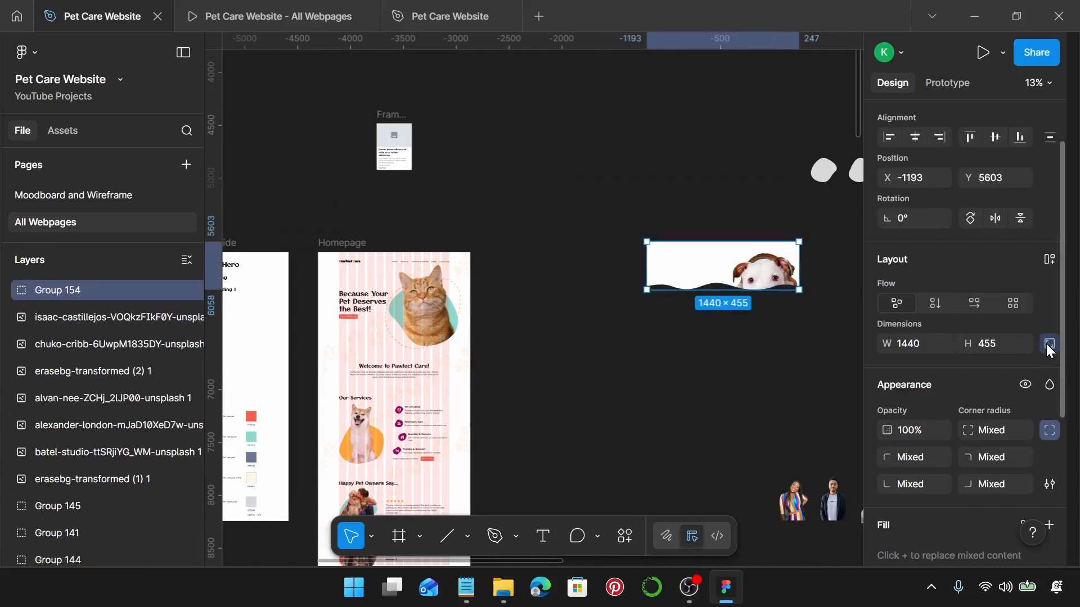
pyautogui.click(1049, 344)
# Replace the grey wavy header shape at the top of the About frame with the grouped dog header.
pyautogui.hscroll(5, 799, 346)
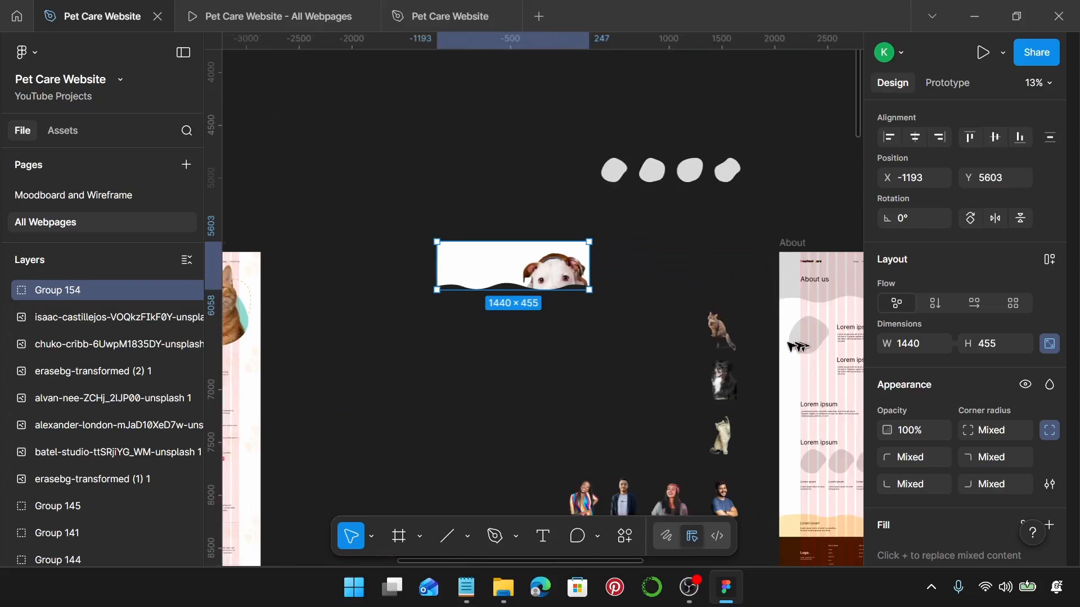
pyautogui.hscroll(5, 798, 347)
pyautogui.moveTo(376, 276); pyautogui.dragTo(722, 297)
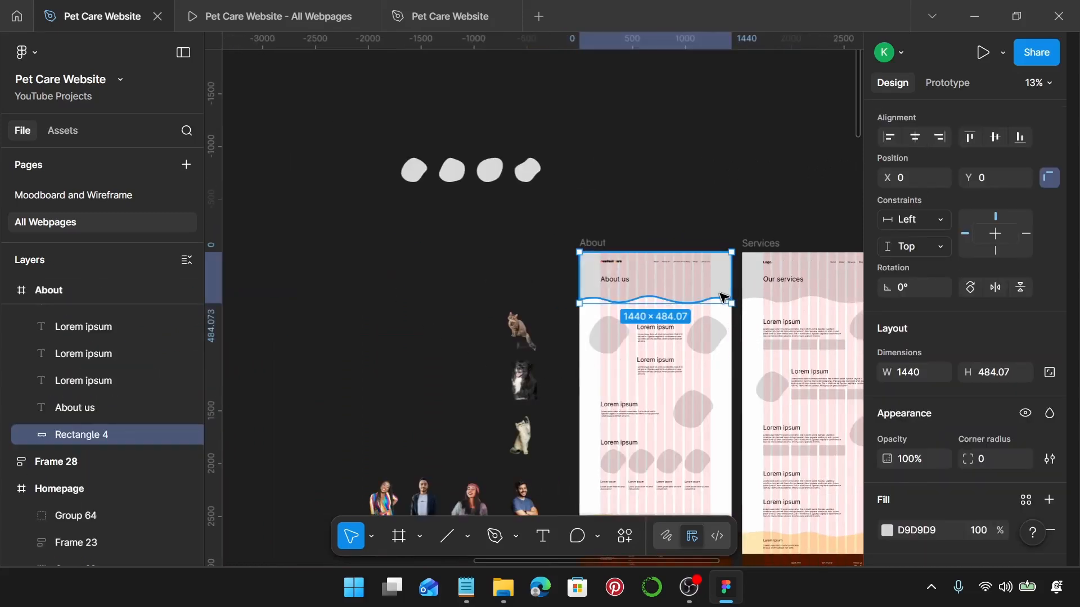
pyautogui.hotkey('ctrl', 'shift', 'r')
pyautogui.scroll(8, 722, 297)
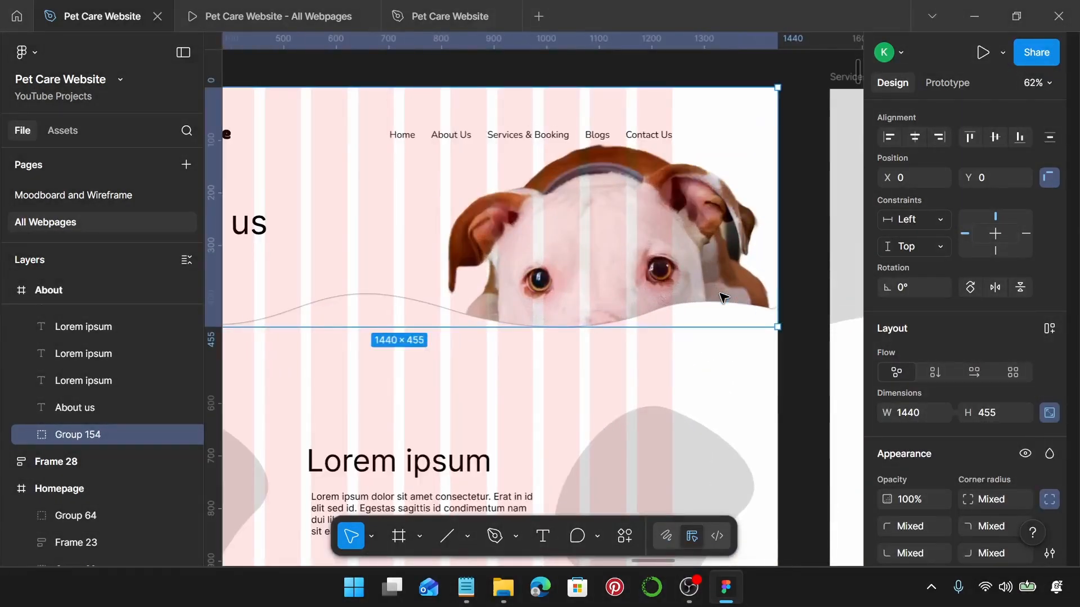
pyautogui.scroll(-3, 723, 297)
pyautogui.hscroll(-4, 692, 264)
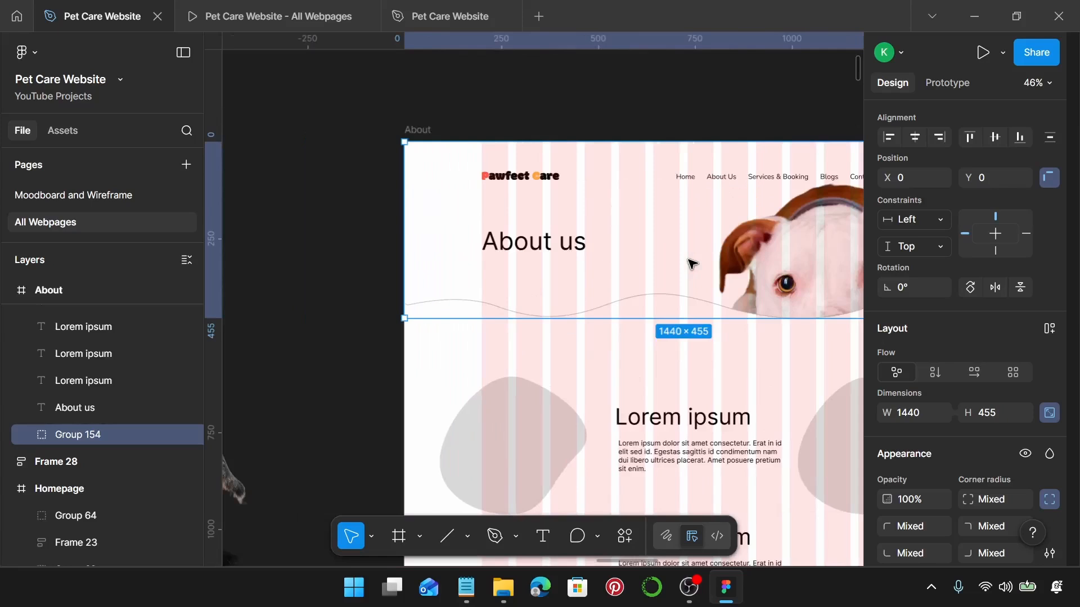
pyautogui.hscroll(3, 692, 265)
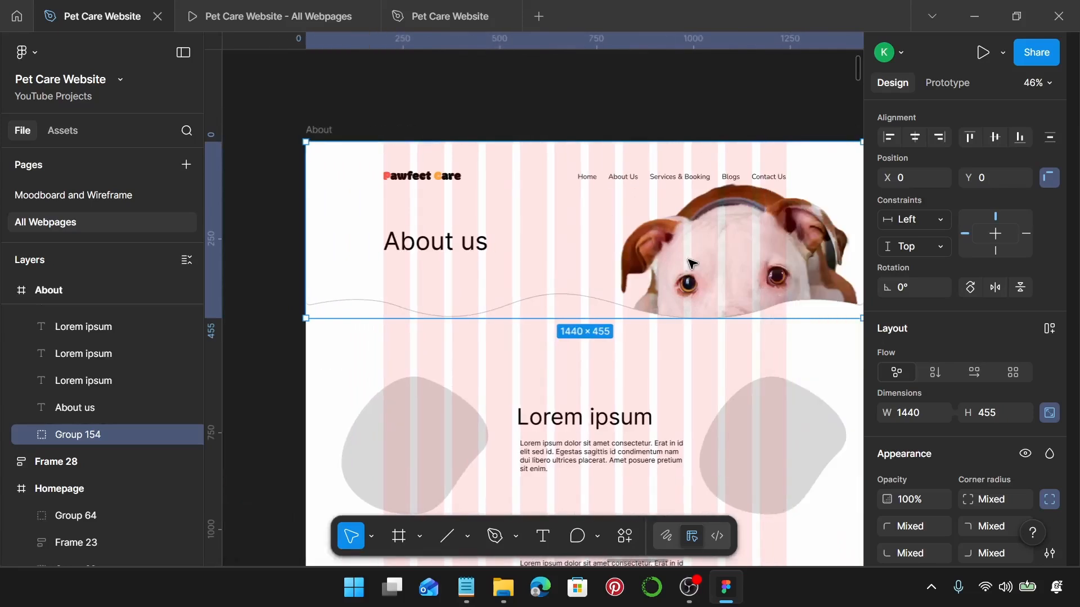
pyautogui.hscroll(3, 692, 264)
pyautogui.scroll(4, 726, 208)
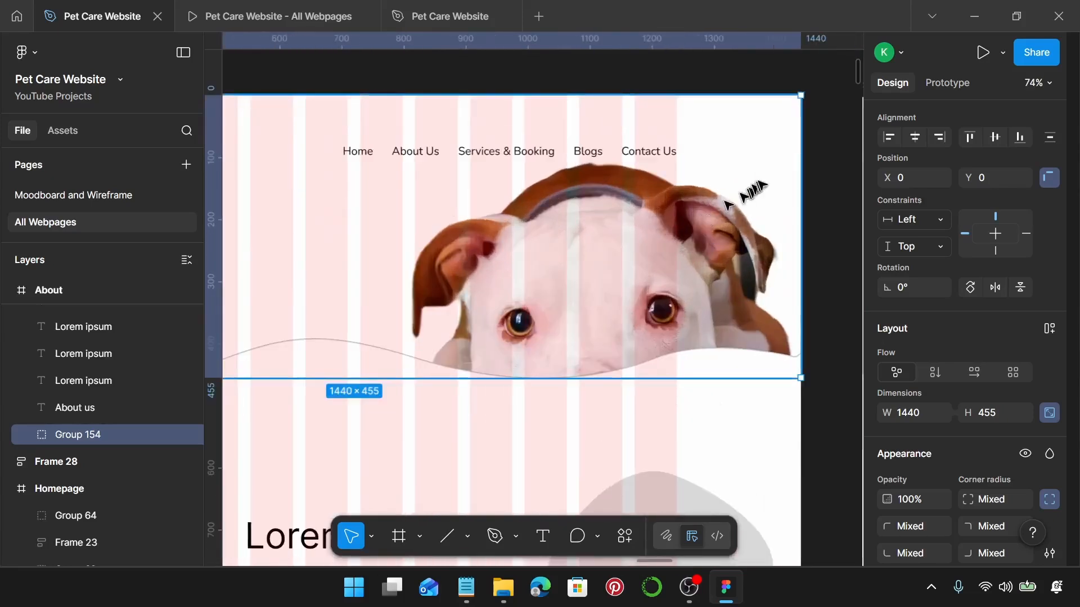
# Check the About page navigation bar's spacing and nudge the bar up to Y 60.
pyautogui.click(618, 162)
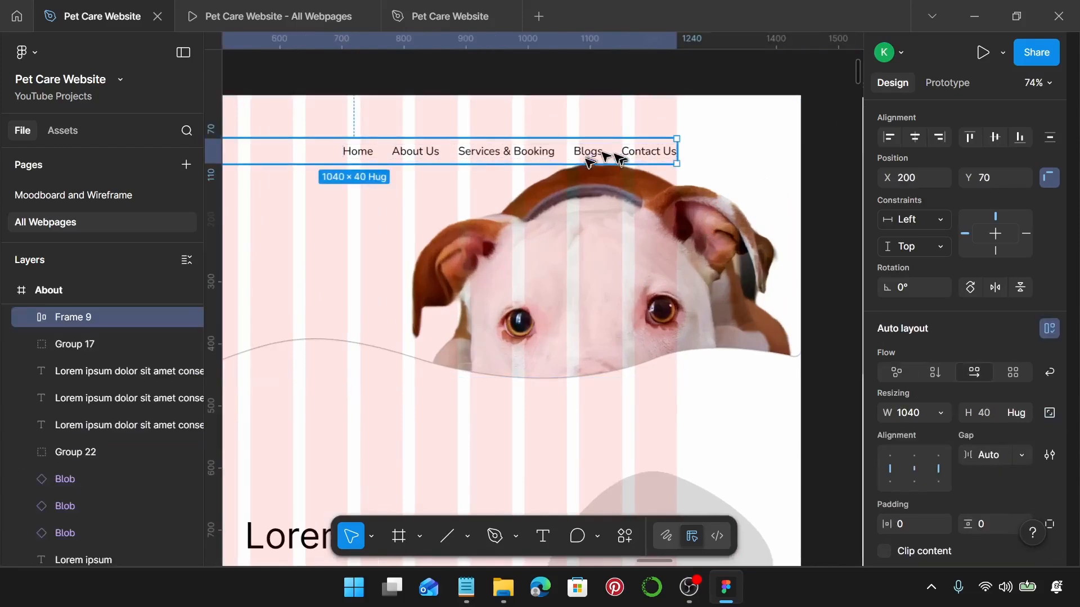
pyautogui.scroll(-6, 604, 160)
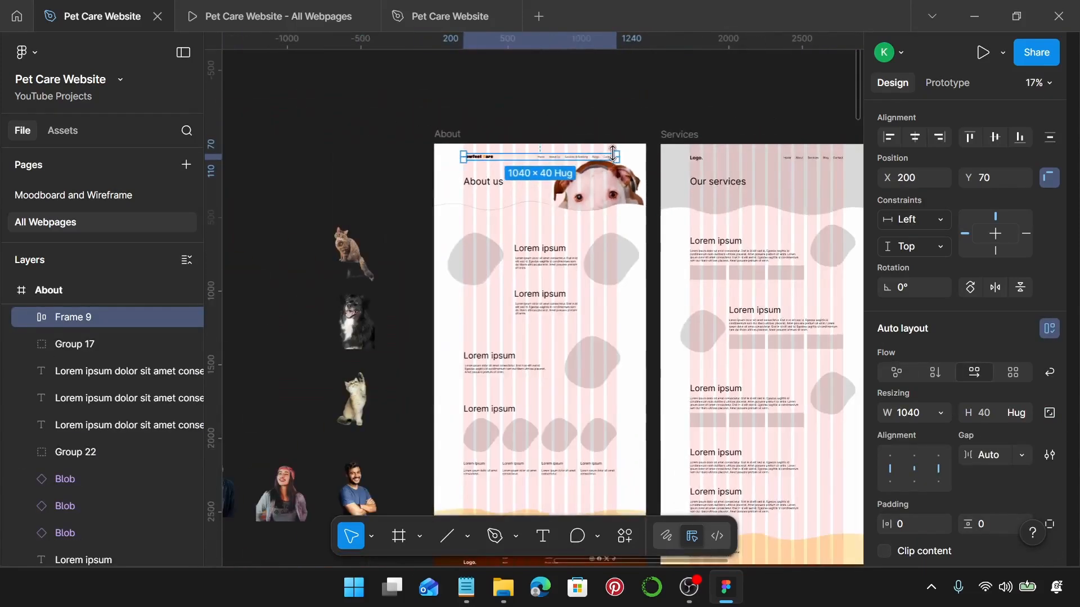
pyautogui.press('alt')
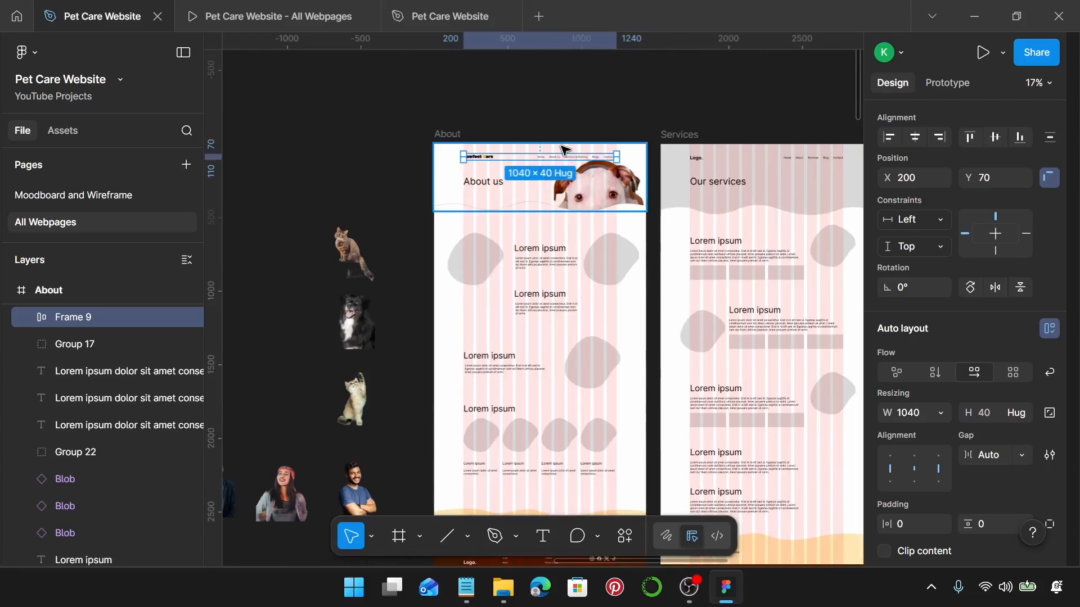
pyautogui.scroll(-2, 511, 163)
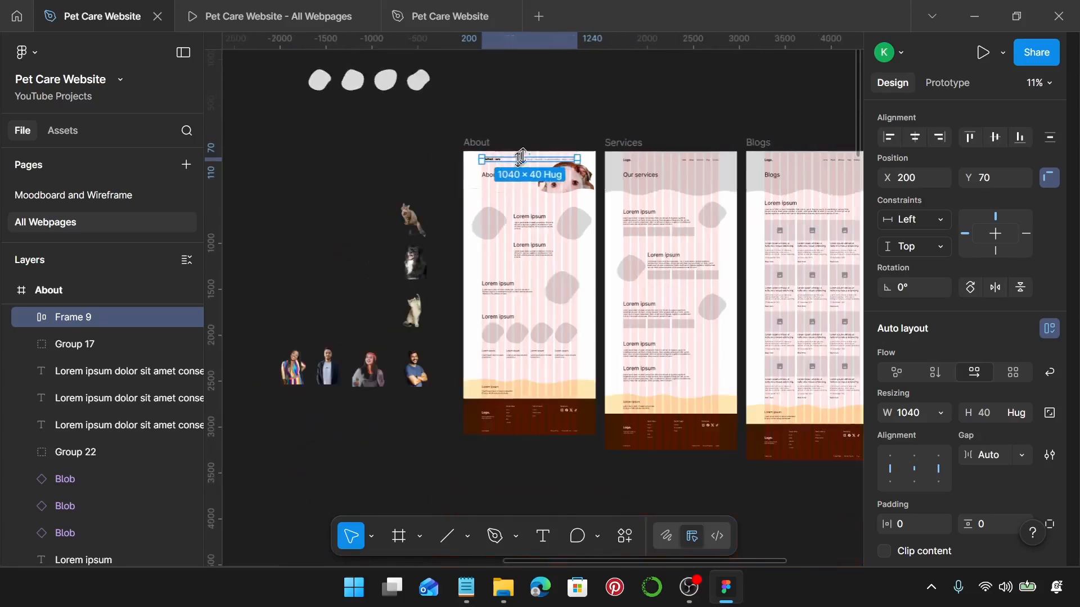
pyautogui.scroll(5, 529, 158)
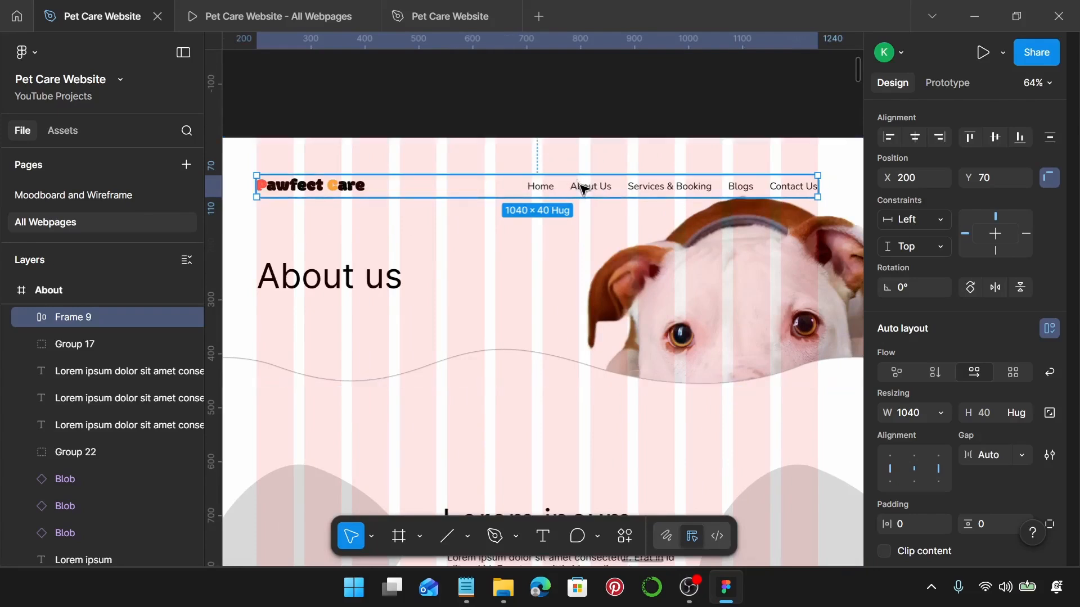
pyautogui.hotkey('shift', 'Up')
pyautogui.press('Up')
pyautogui.press('Up')
pyautogui.press('Up')
pyautogui.press('Up')
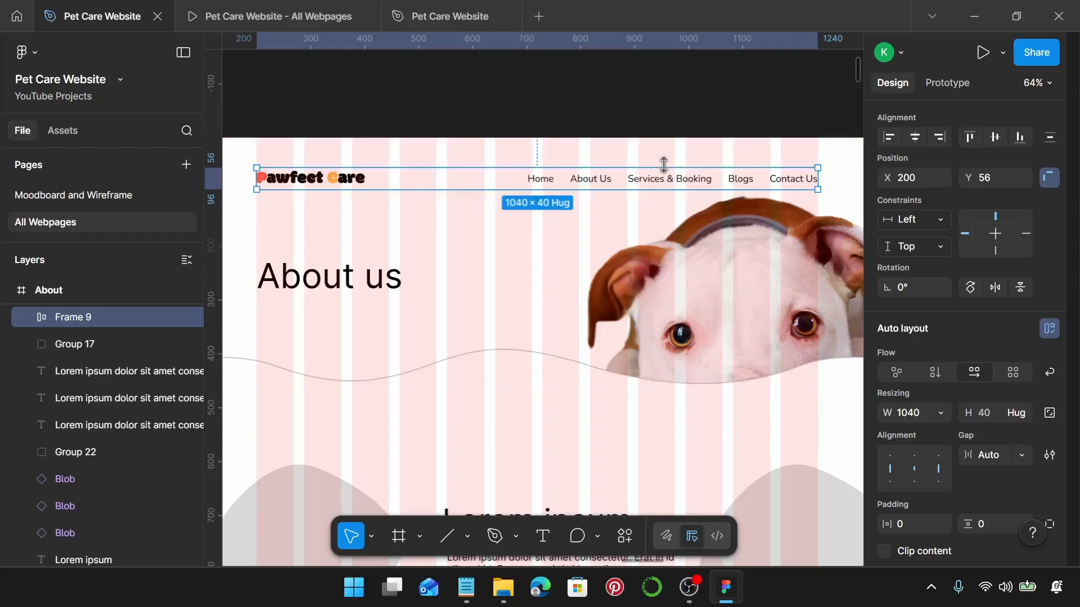
pyautogui.press('Down')
pyautogui.press('Down')
pyautogui.press('Down')
pyautogui.press('Down')
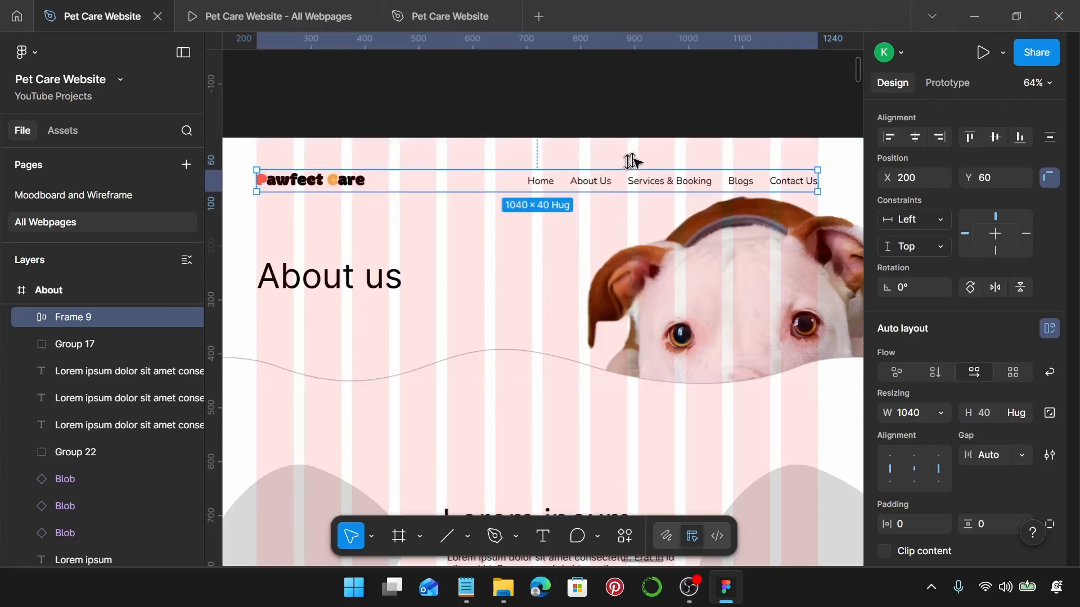
# Move the Homepage frame's navigation bar up to Y 60 and check its spacing from the frame edge.
pyautogui.scroll(-4, 649, 162)
pyautogui.hscroll(-10, 648, 163)
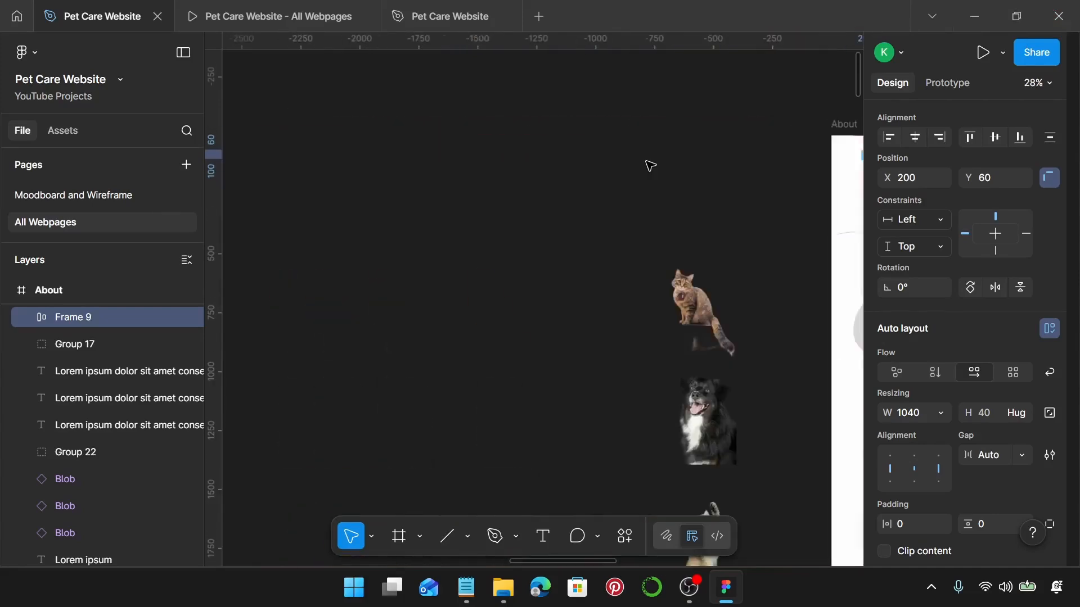
pyautogui.hscroll(-10, 650, 164)
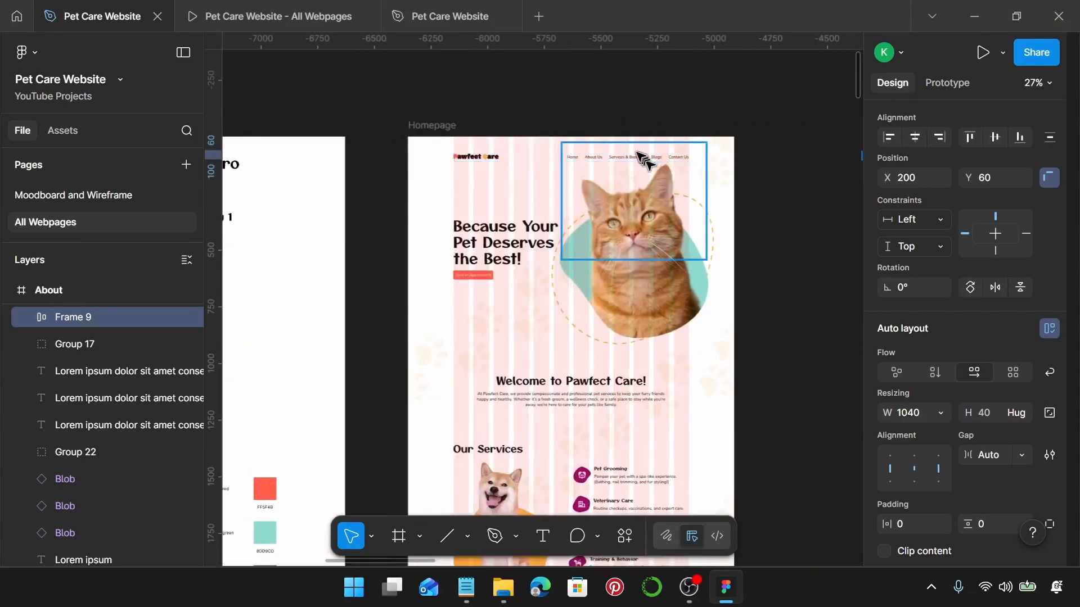
pyautogui.scroll(5, 646, 164)
pyautogui.click(366, 169)
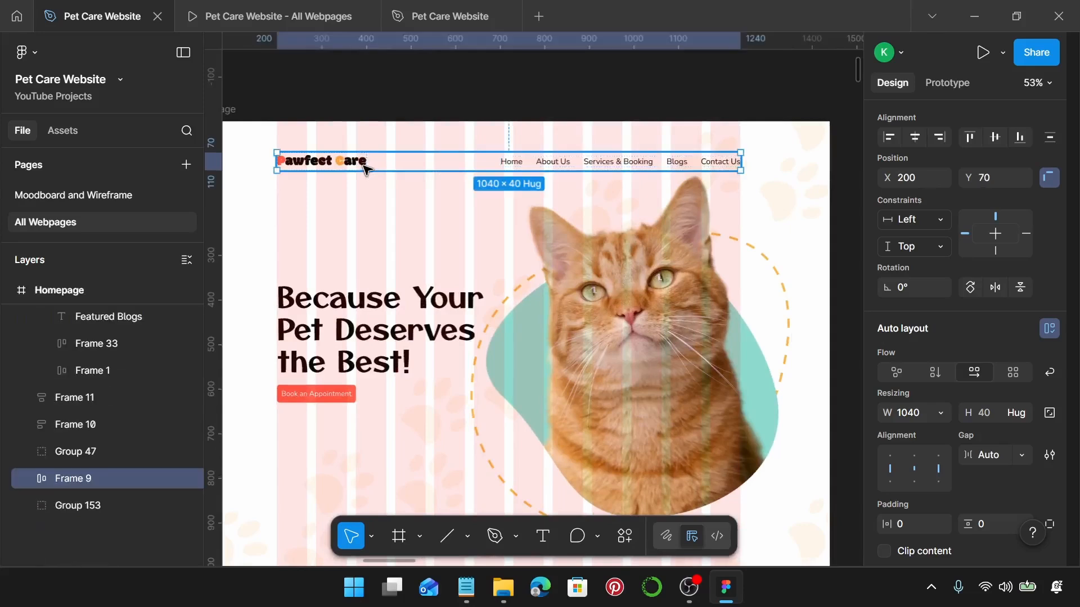
pyautogui.press('Up')
pyautogui.press('Up')
pyautogui.press('Up')
pyautogui.press('Up')
pyautogui.press('Up')
pyautogui.press('Up')
pyautogui.press('Up')
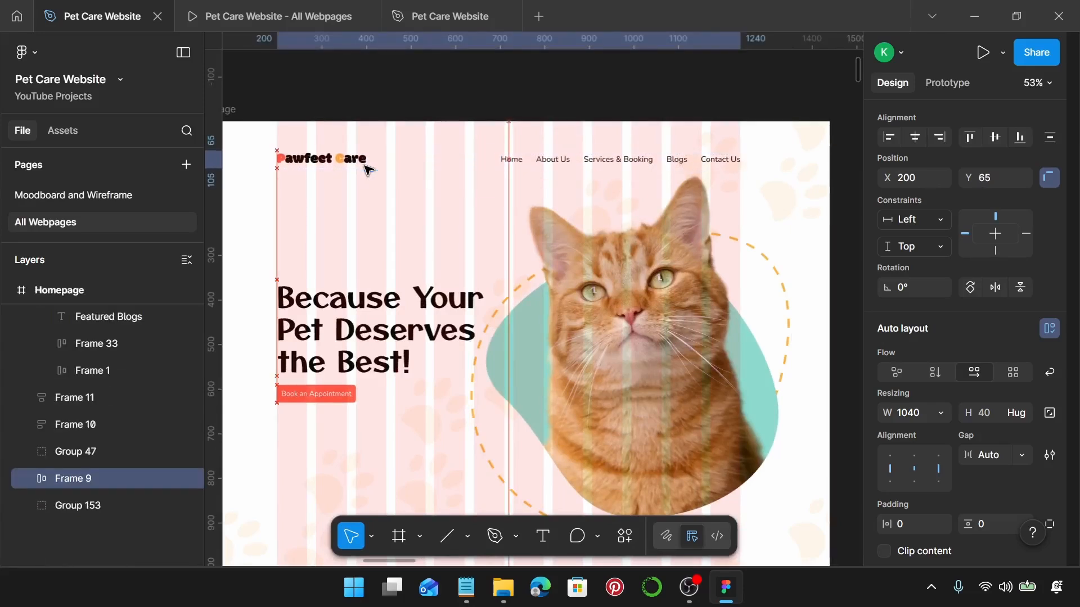
pyautogui.press('Up')
pyautogui.press('Up')
pyautogui.press('Up')
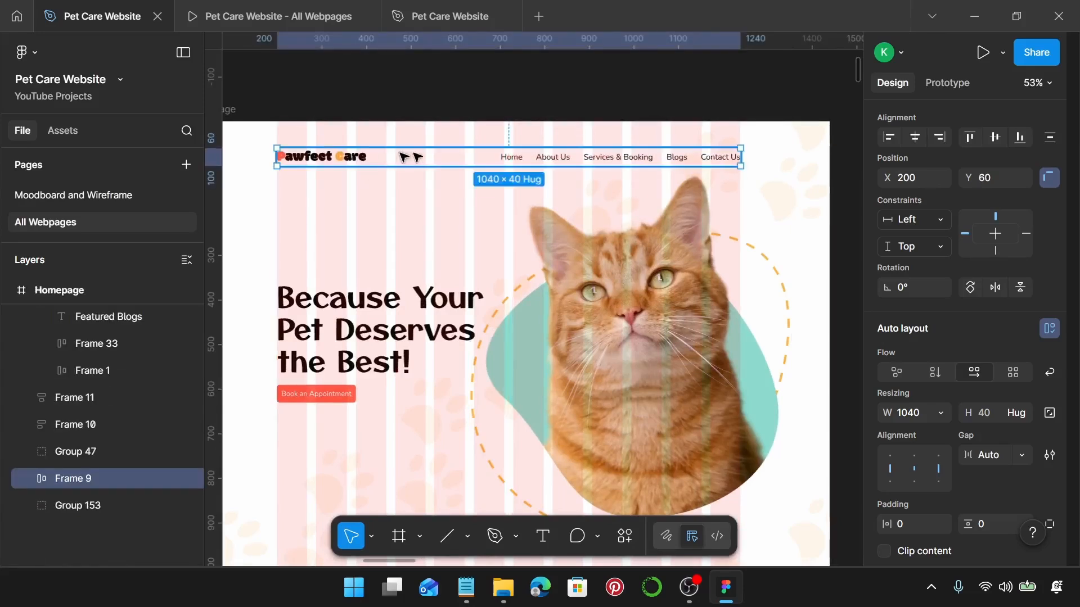
pyautogui.press('alt')
# Apply the Pet Care Desktop Heading text style to the "About us" title in the About page header.
pyautogui.scroll(-4, 432, 143)
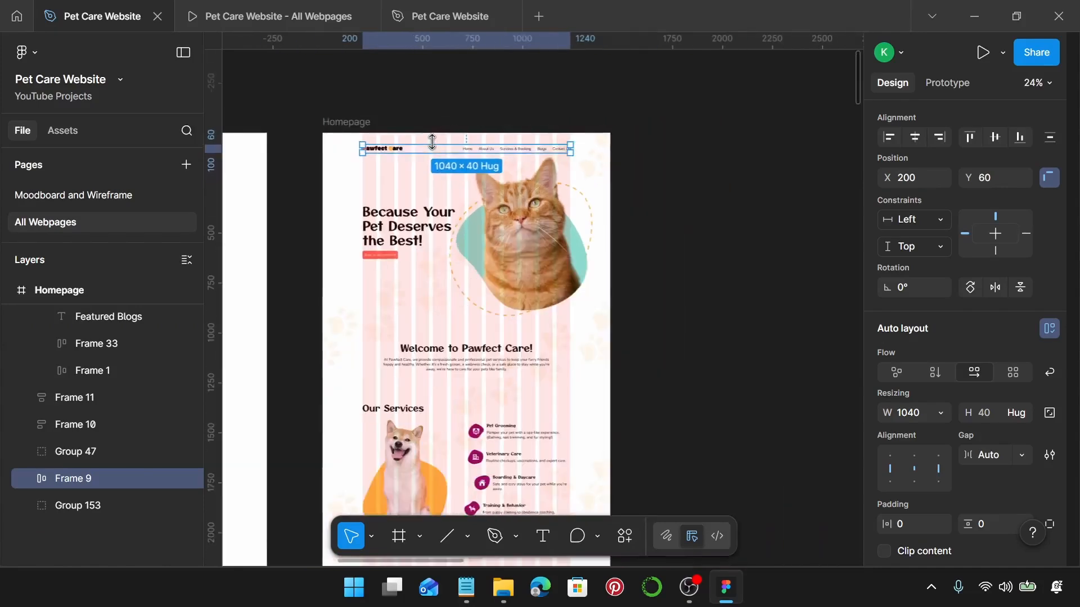
pyautogui.hscroll(5, 432, 143)
pyautogui.hscroll(10, 435, 145)
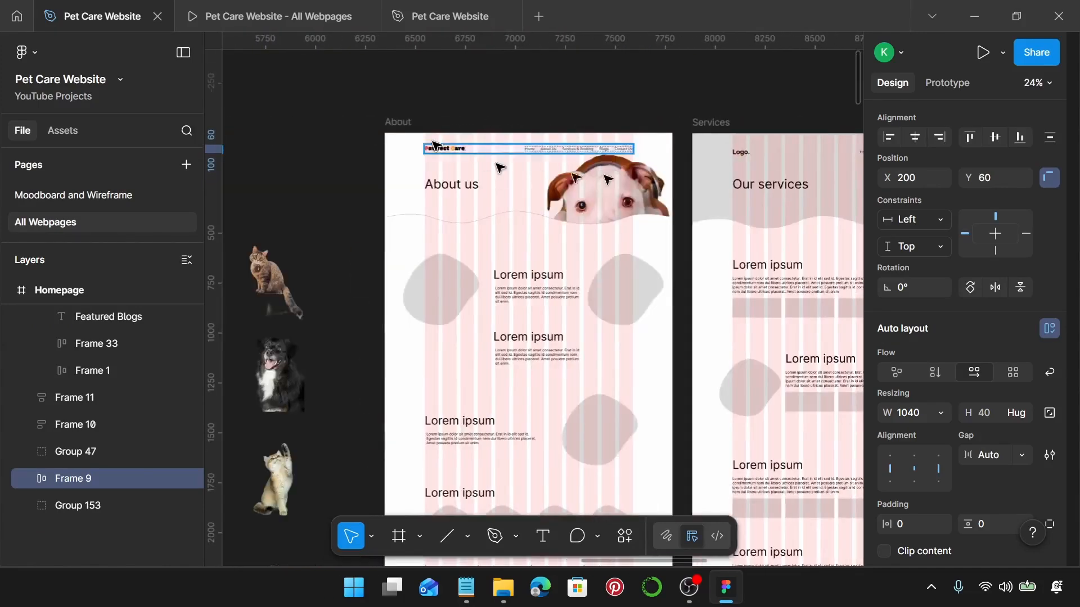
pyautogui.scroll(1, 667, 170)
pyautogui.scroll(3, 667, 170)
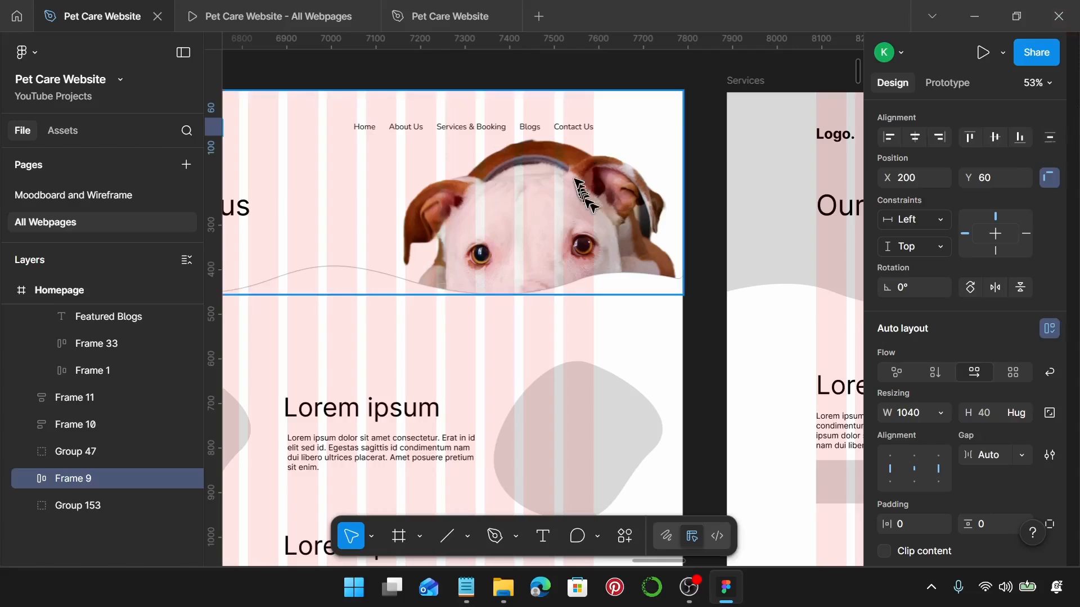
pyautogui.scroll(-2, 577, 191)
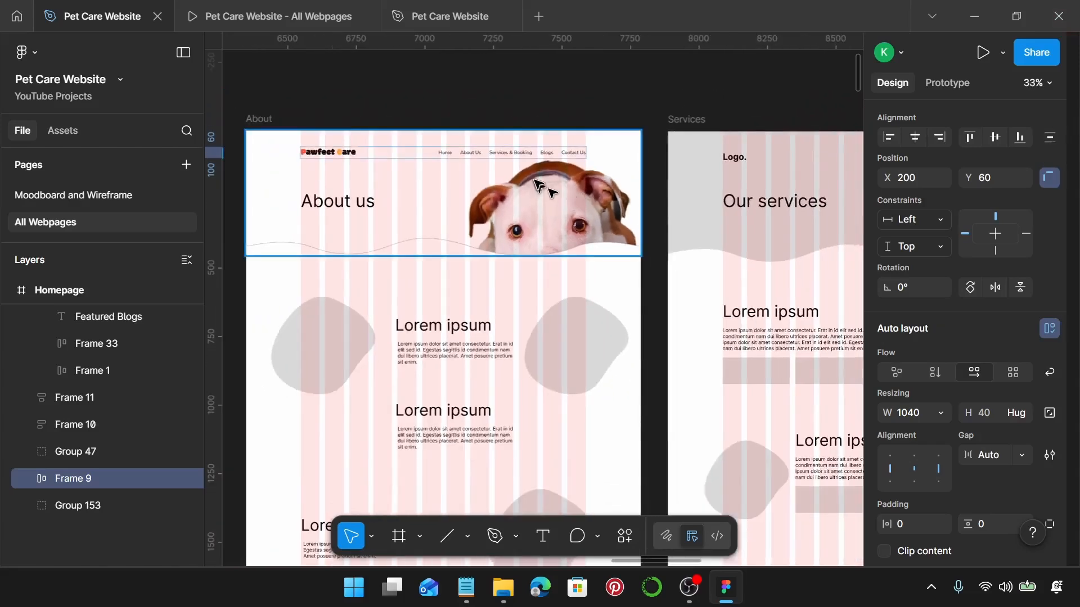
pyautogui.click(552, 281)
pyautogui.hscroll(-1, 553, 278)
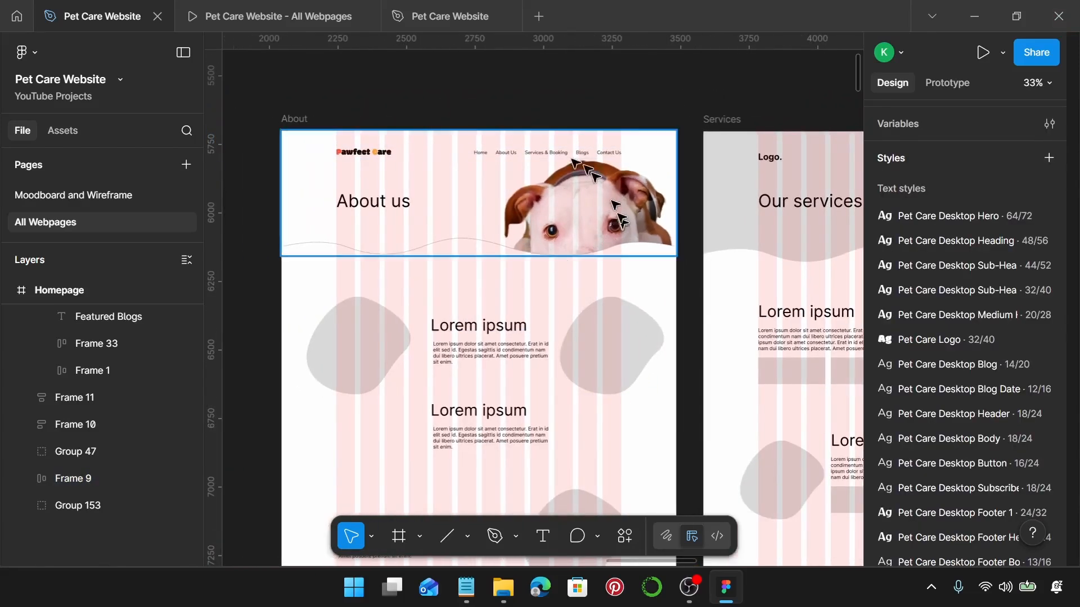
pyautogui.hscroll(-3, 557, 208)
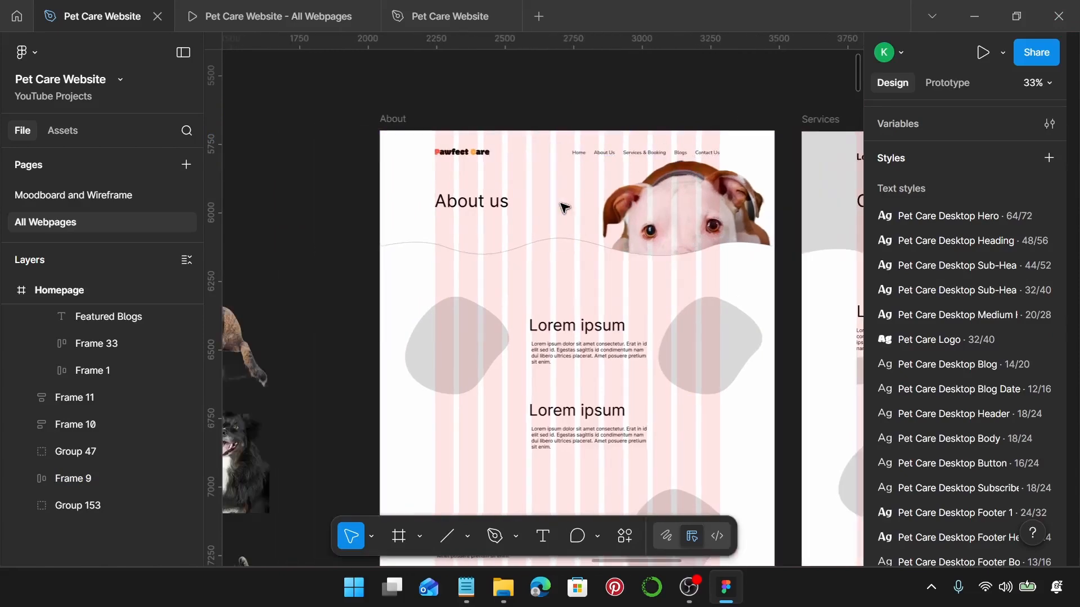
pyautogui.scroll(3, 456, 211)
pyautogui.click(462, 214)
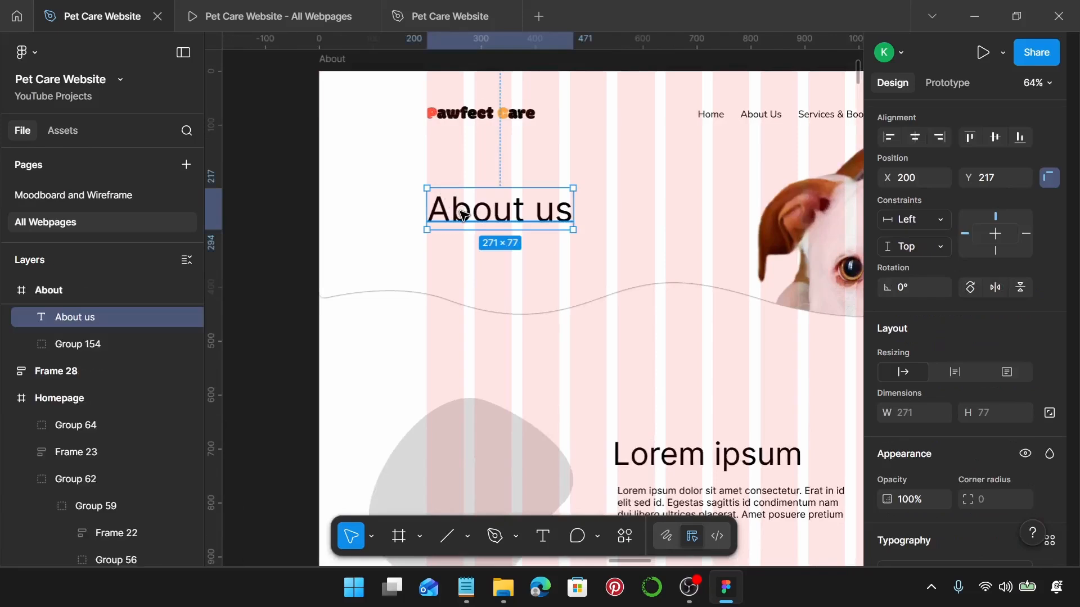
pyautogui.scroll(-5, 987, 352)
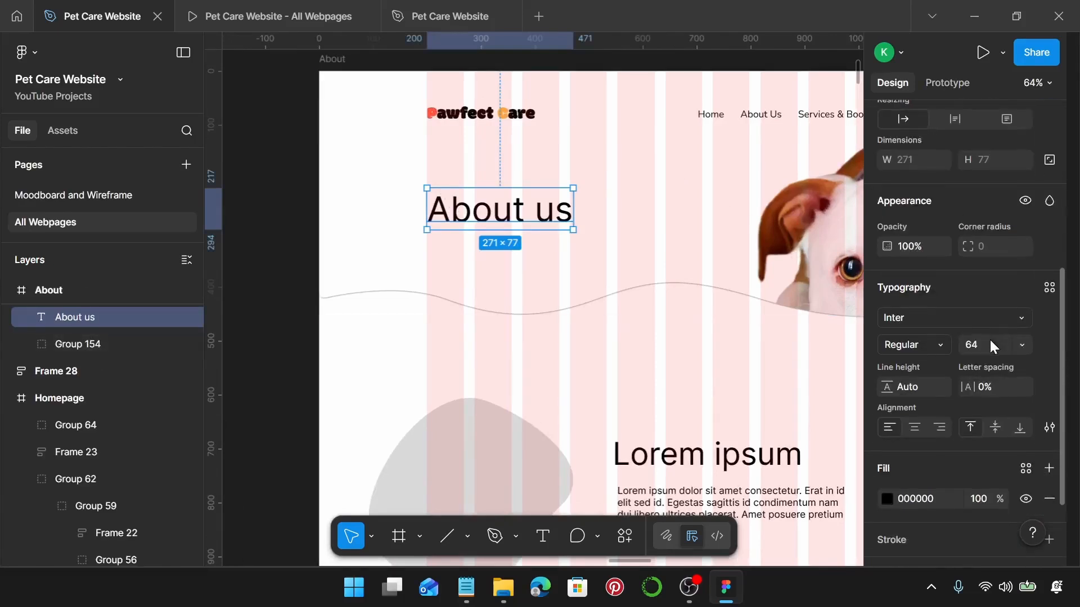
pyautogui.click(1041, 290)
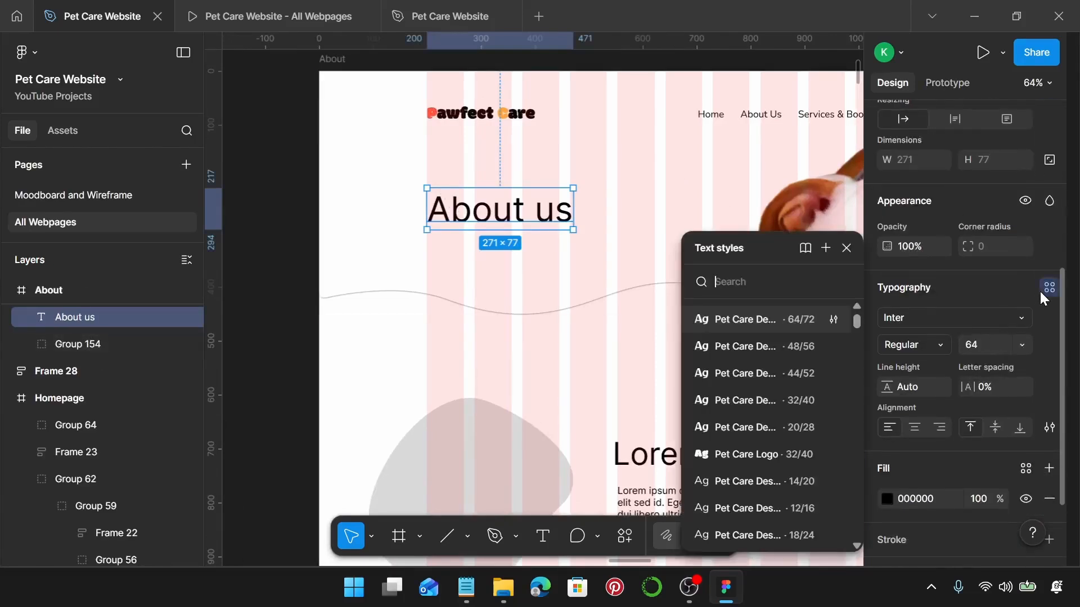
pyautogui.click(775, 337)
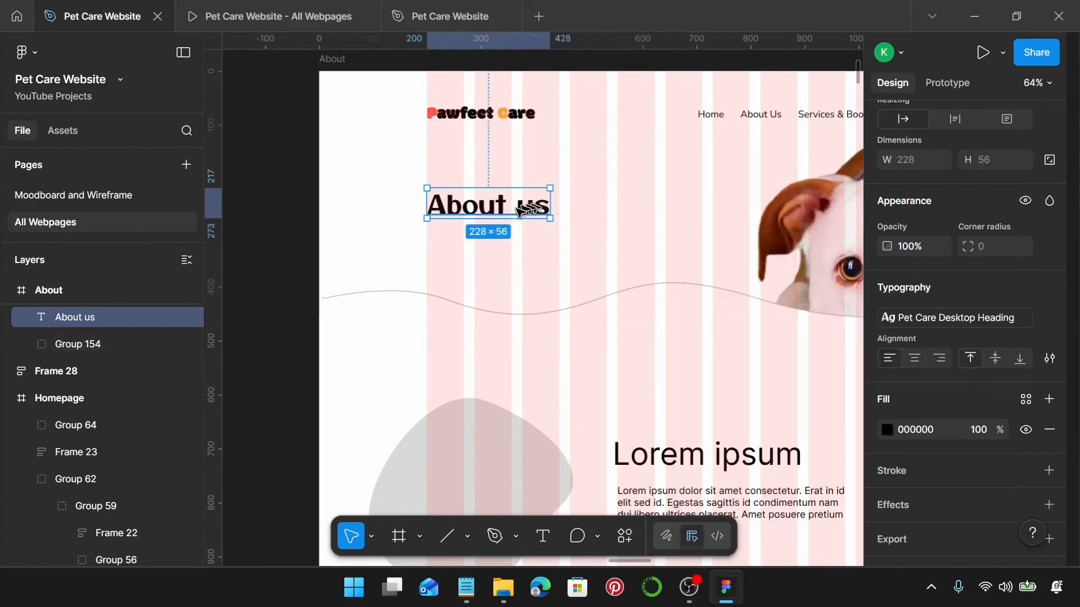
# Duplicate the "About us" title directly below itself and apply the Pet Care Desktop Body text style to the copy.
pyautogui.moveTo(520, 211); pyautogui.dragTo(512, 254)
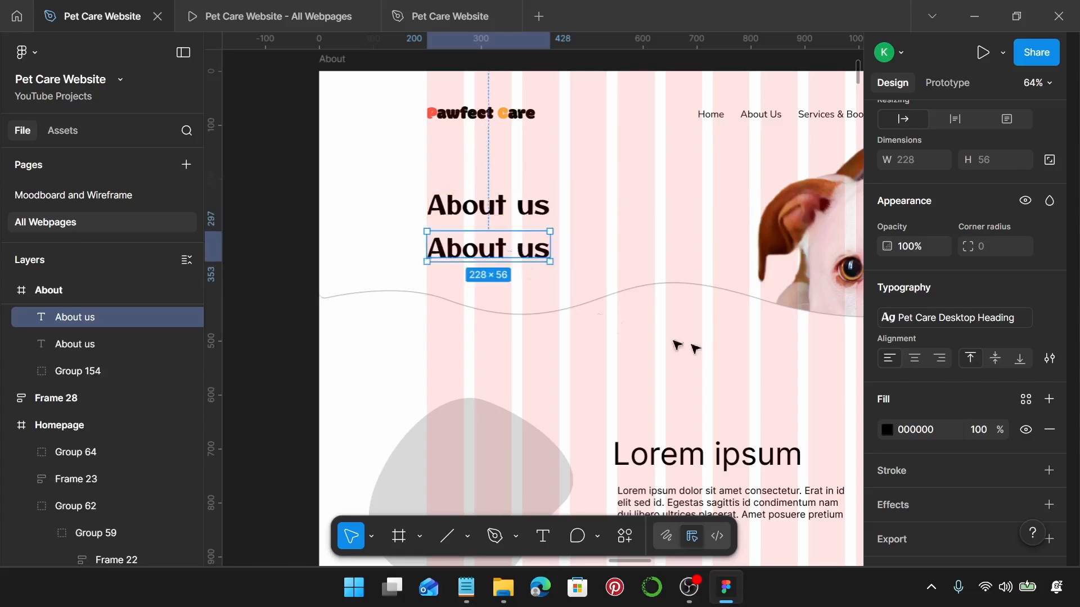
pyautogui.click(982, 322)
pyautogui.scroll(-3, 771, 383)
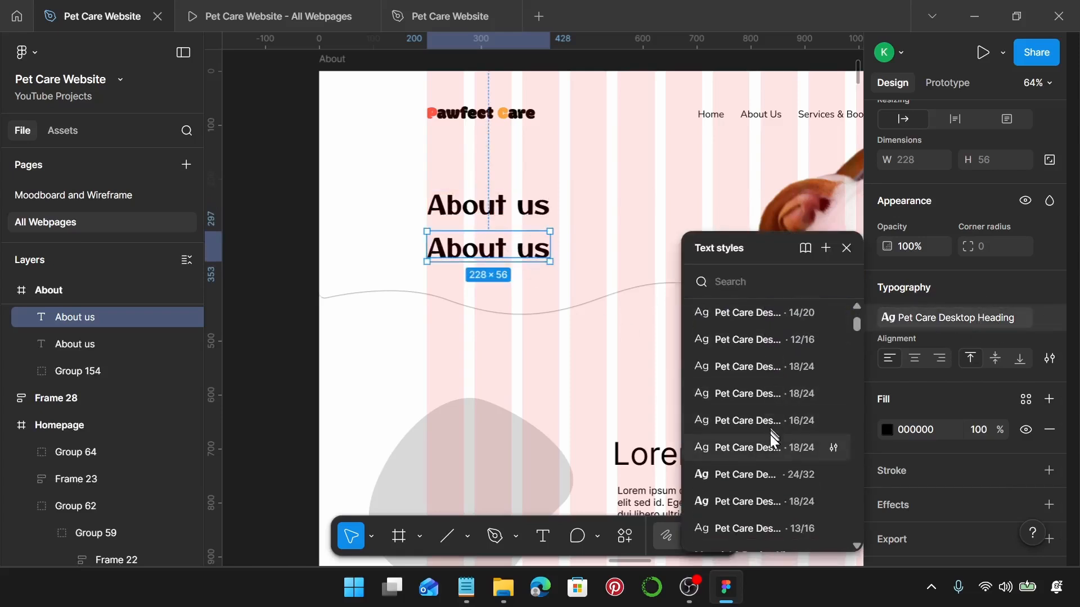
pyautogui.click(793, 391)
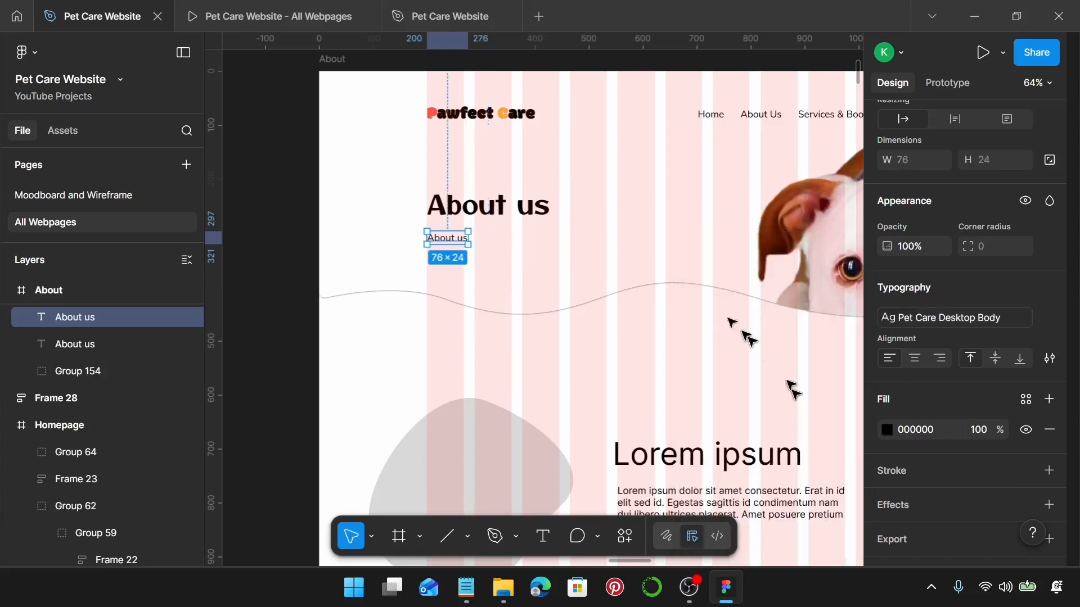
# Switch to Notepad and copy the tagline "Because Your Pet Deserves the Best!" from the "Pet Care Website - About Us" notes.
pyautogui.click(477, 580)
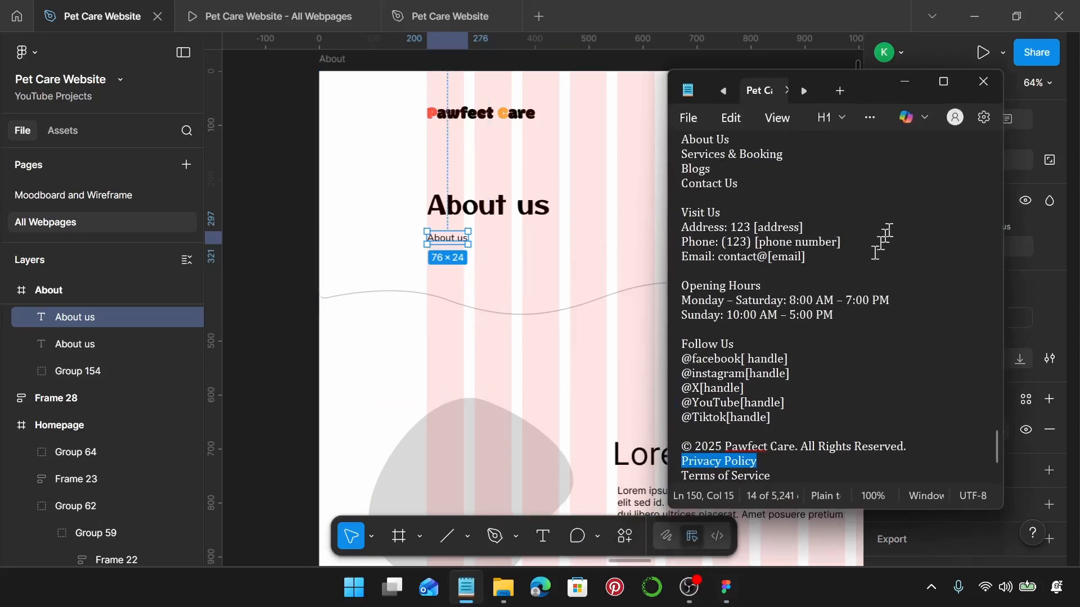
pyautogui.scroll(10, 883, 231)
pyautogui.click(805, 91)
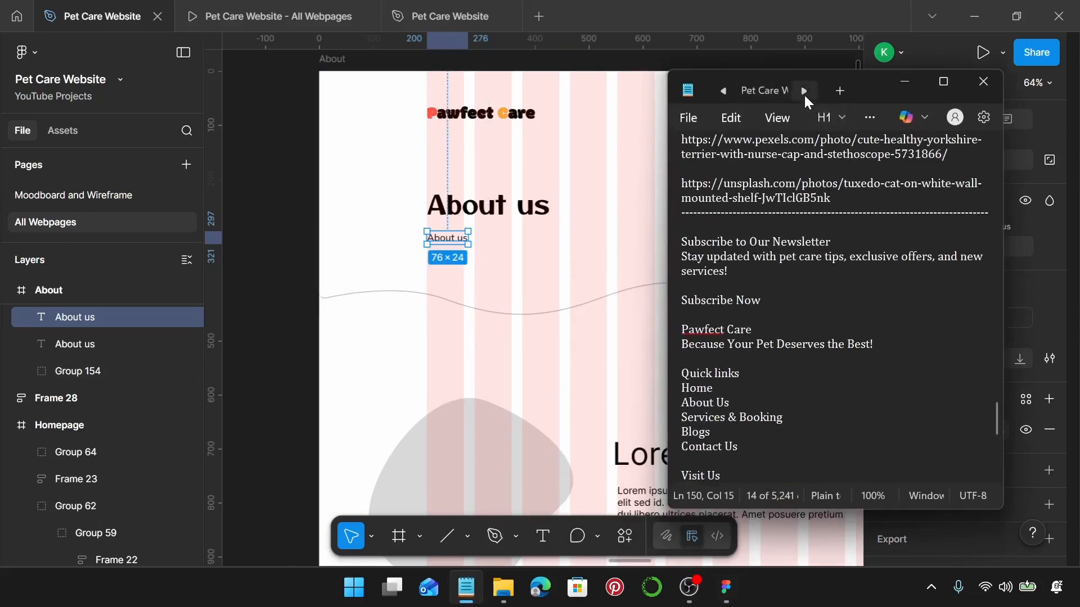
pyautogui.click(757, 91)
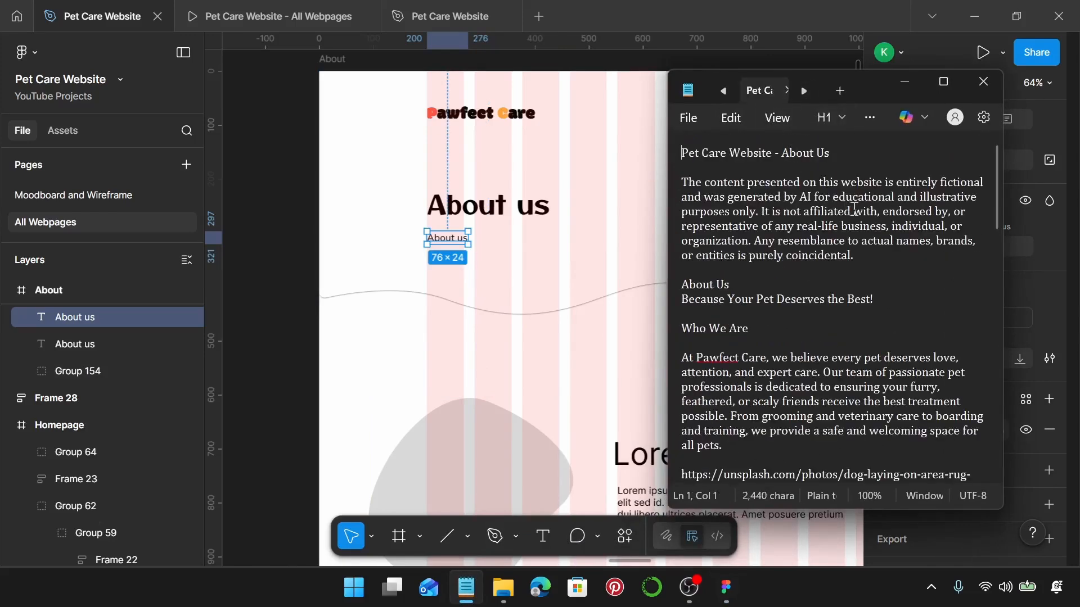
pyautogui.scroll(-1, 844, 213)
pyautogui.moveTo(781, 243); pyautogui.dragTo(683, 244)
pyautogui.hotkey('ctrl', 'c')
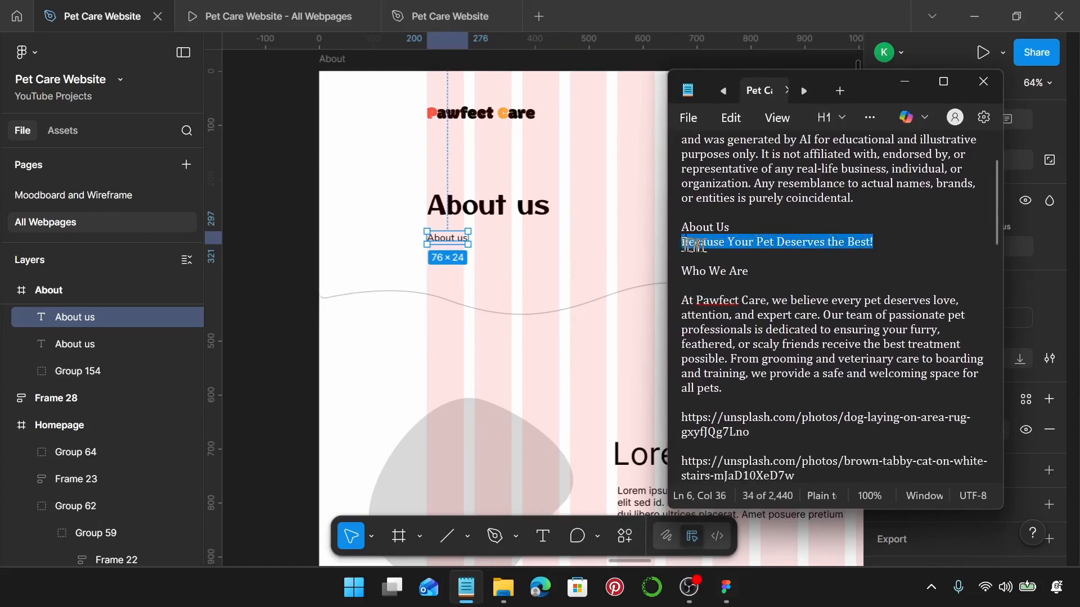
# Return to Figma and replace the duplicated title's text with the tagline "Because Your Pet Deserves the Best!".
pyautogui.click(459, 241)
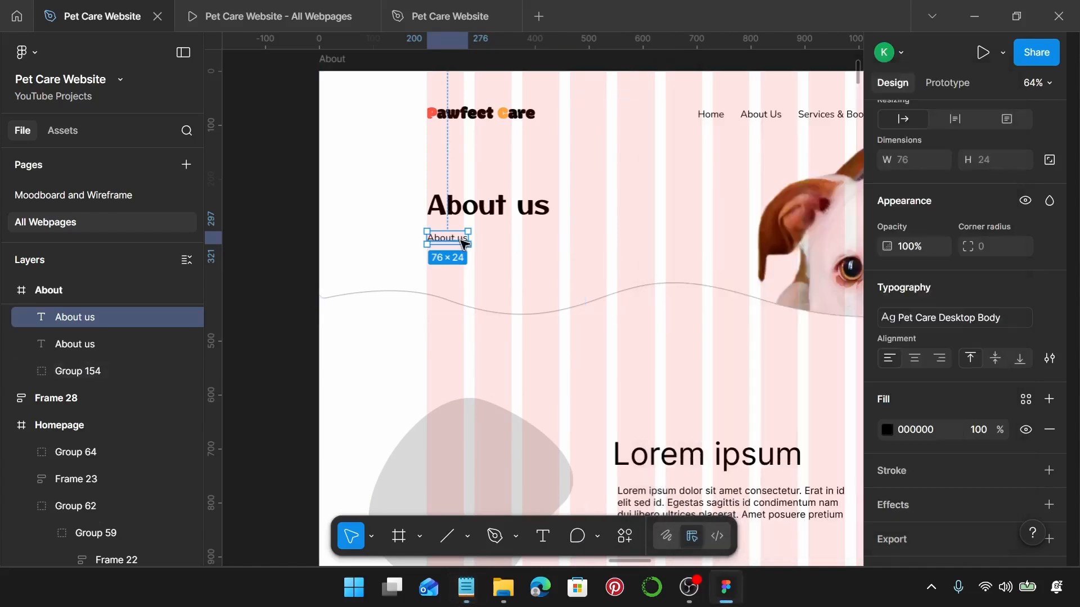
pyautogui.doubleClick(462, 241)
pyautogui.hotkey('ctrl', 'v')
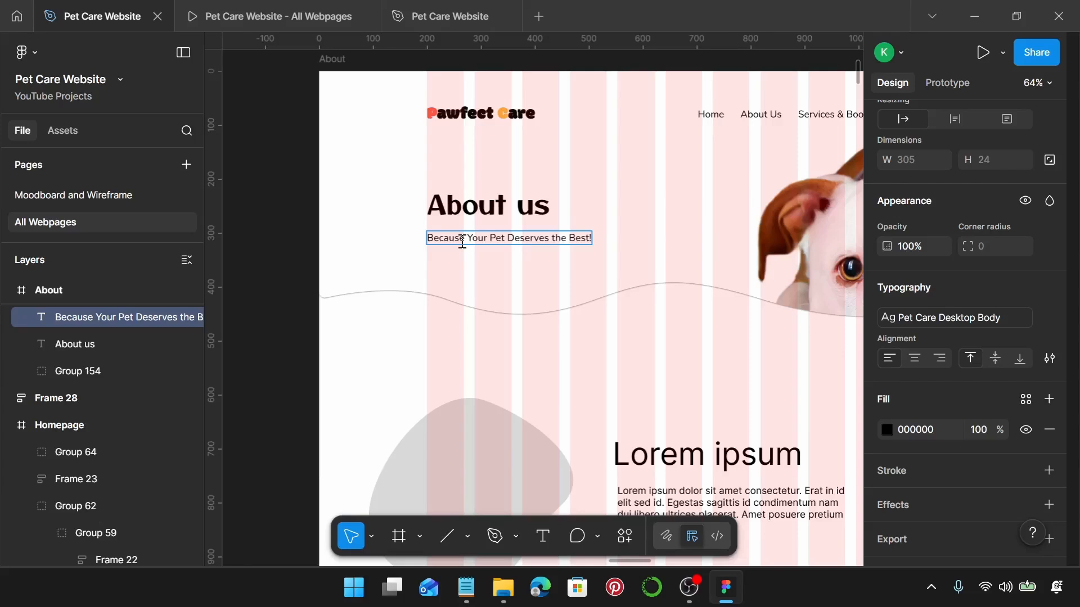
# Combine the "About us" title and its tagline in a vertical auto layout with a gap of 20.
pyautogui.scroll(3, 463, 242)
pyautogui.click(478, 206)
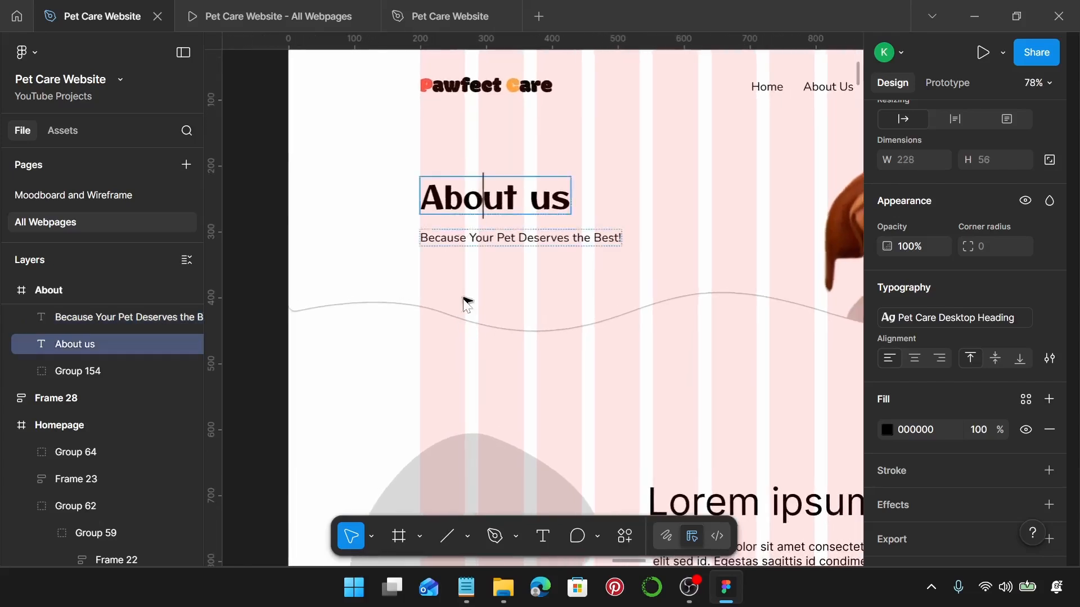
pyautogui.press('Escape')
pyautogui.keyDown('shift'); pyautogui.click(488, 240); pyautogui.keyUp('shift')
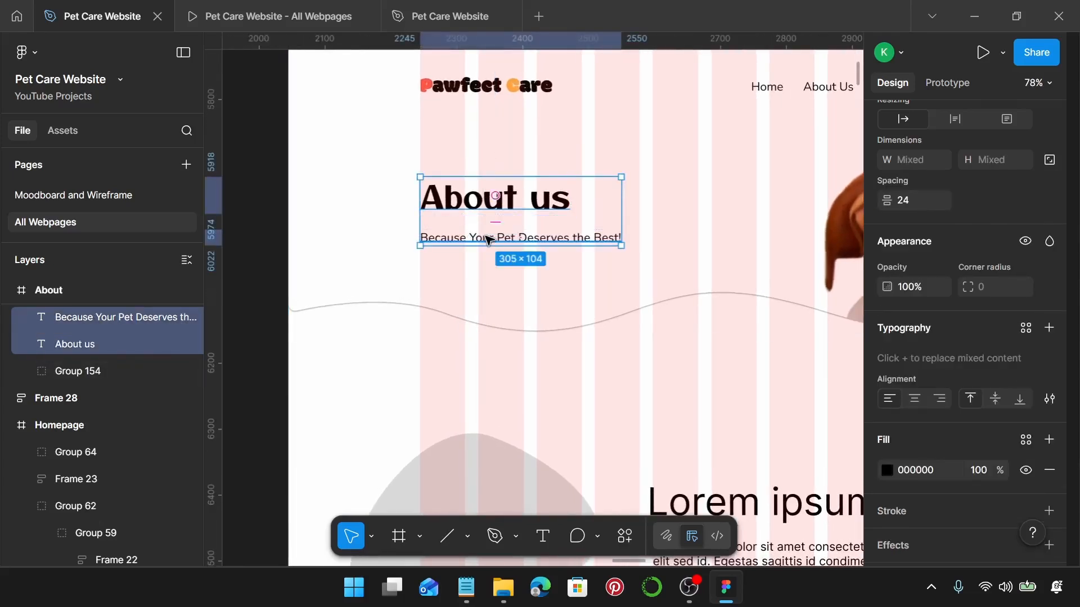
pyautogui.hotkey('shift', 'a')
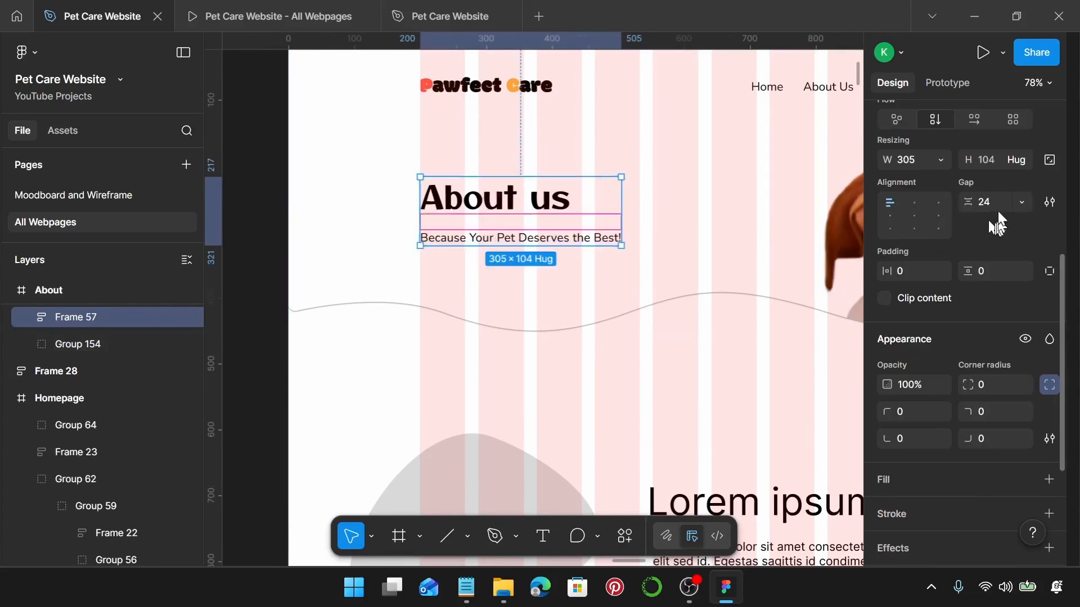
pyautogui.click(996, 201)
pyautogui.write('20')
pyautogui.press('Return')
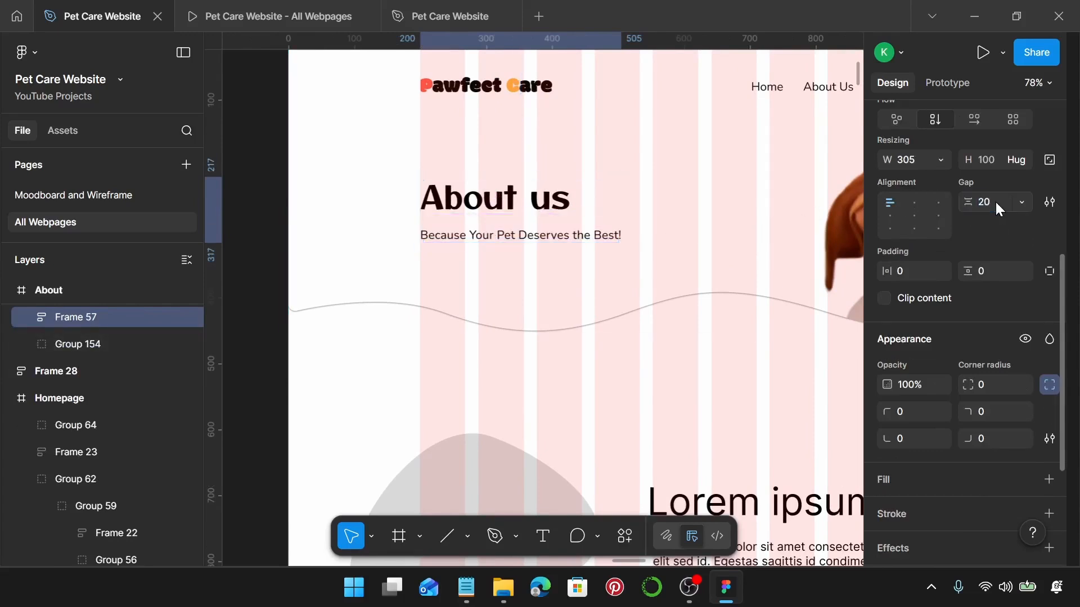
# Move the title and tagline block up to about Y 178 in the header and check its spacing.
pyautogui.scroll(5, 436, 193)
pyautogui.scroll(2, 432, 195)
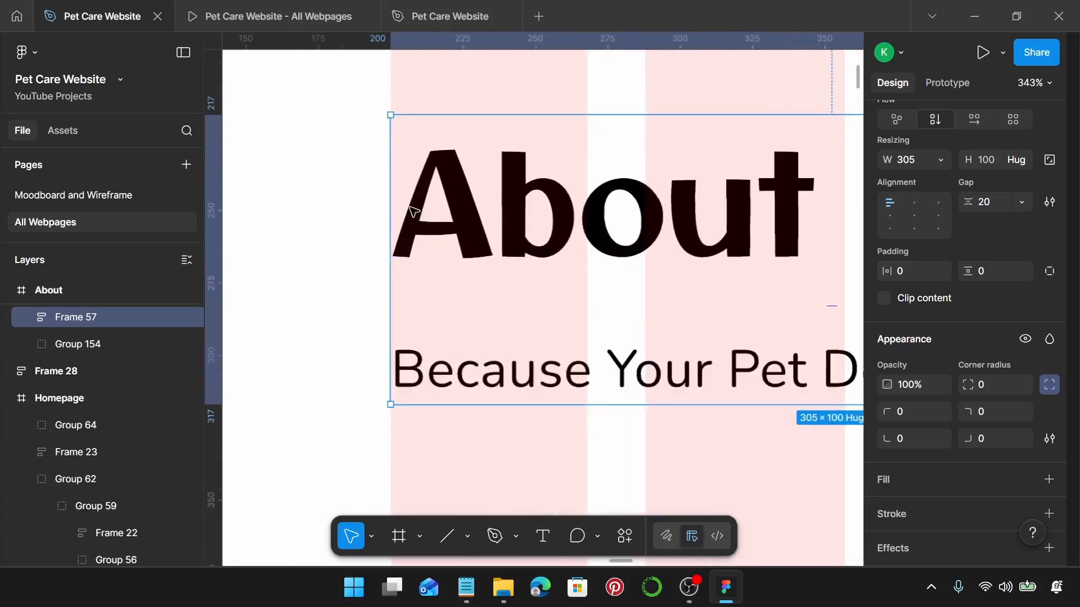
pyautogui.scroll(-1, 436, 268)
pyautogui.scroll(-3, 438, 268)
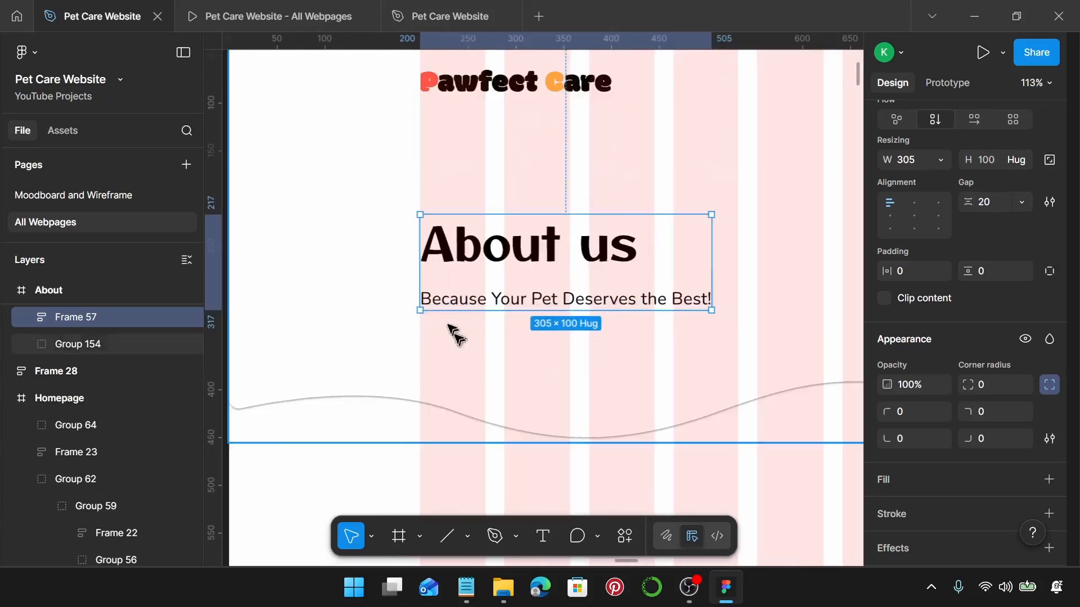
pyautogui.scroll(-3, 457, 286)
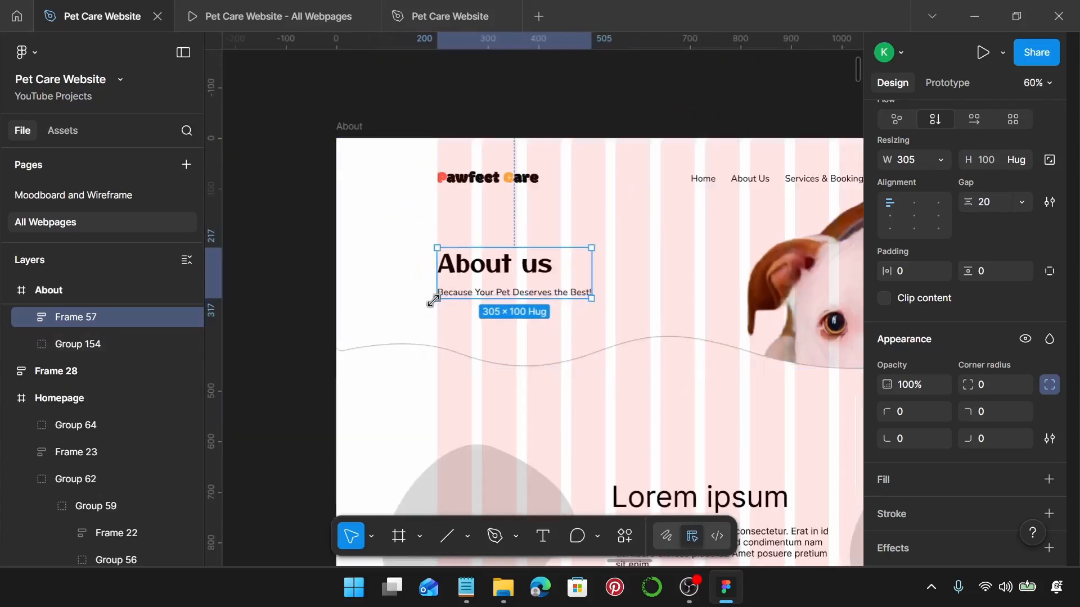
pyautogui.scroll(-1, 498, 273)
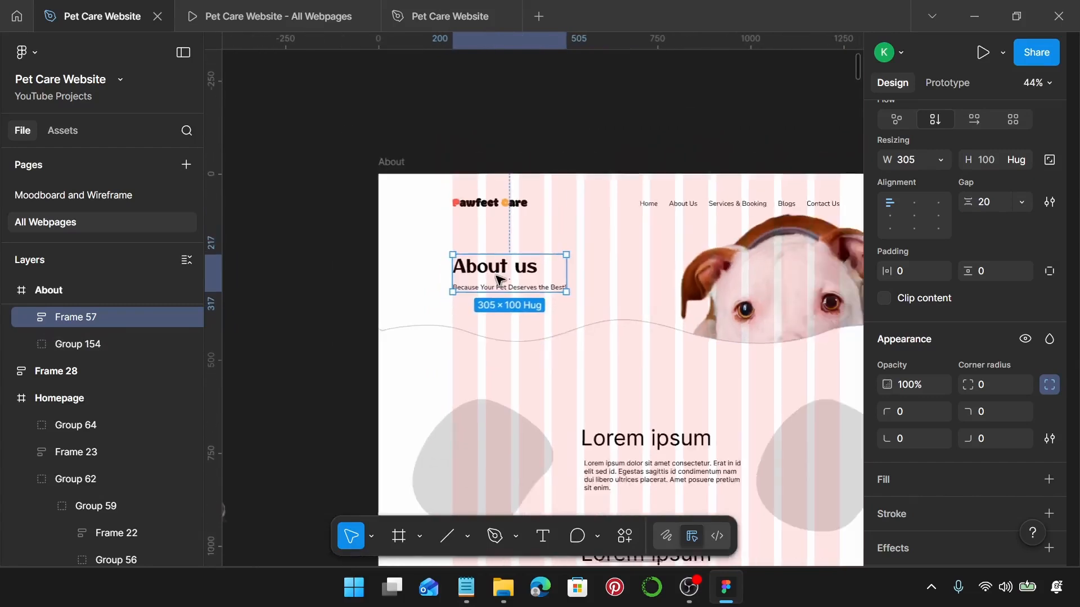
pyautogui.hscroll(2, 540, 276)
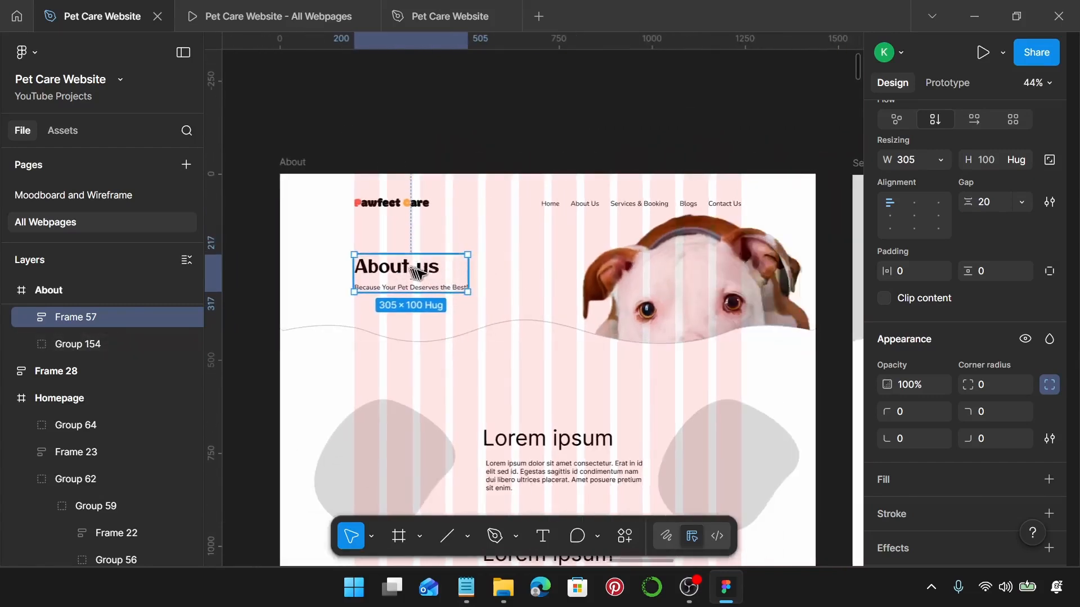
pyautogui.moveTo(421, 269); pyautogui.dragTo(419, 260)
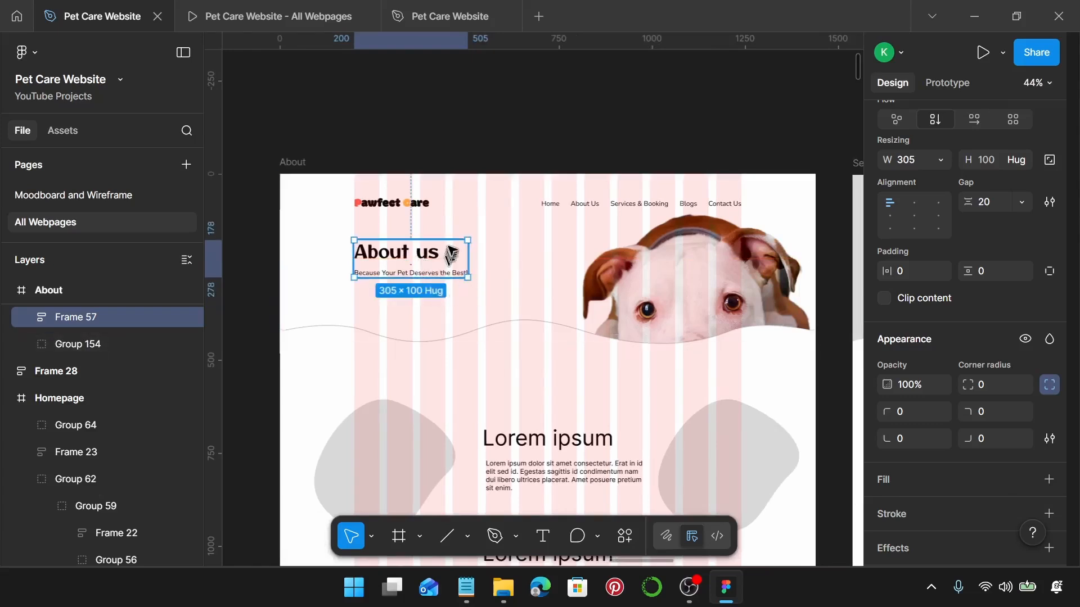
pyautogui.press('alt')
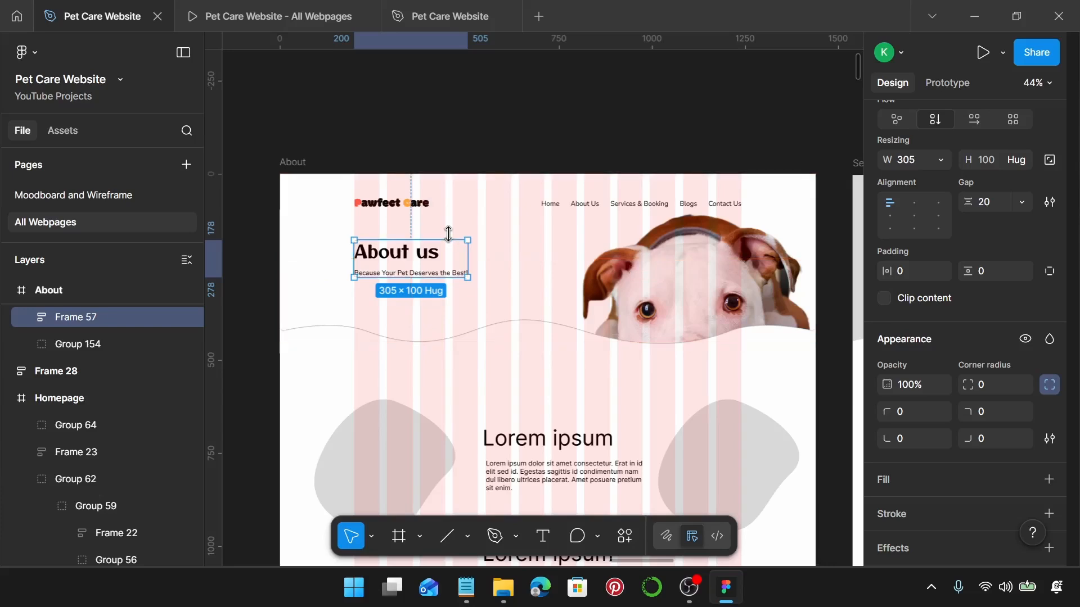
# Place a copy of the third grey blob from the row of four beside the cat photo, at about X 829, Y 6321.
pyautogui.scroll(-2, 448, 233)
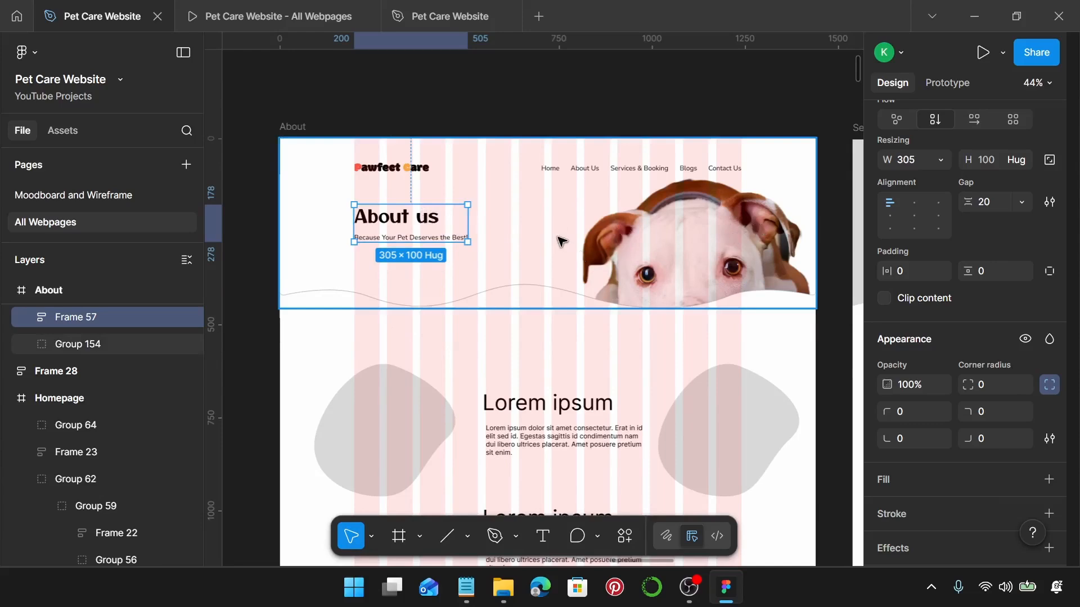
pyautogui.scroll(-5, 561, 241)
pyautogui.scroll(-3, 561, 241)
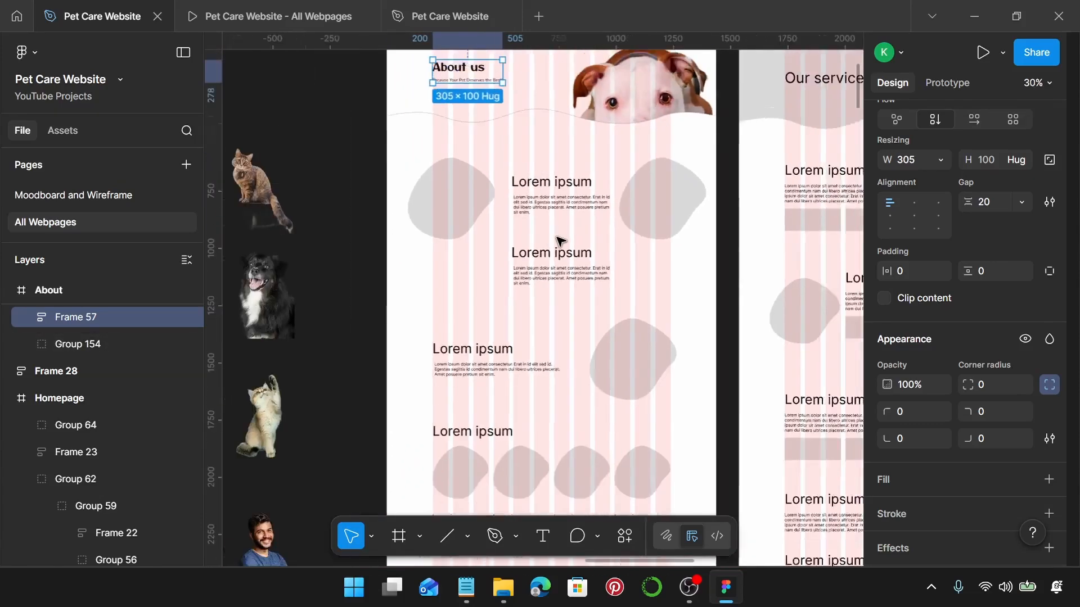
pyautogui.scroll(-1, 561, 240)
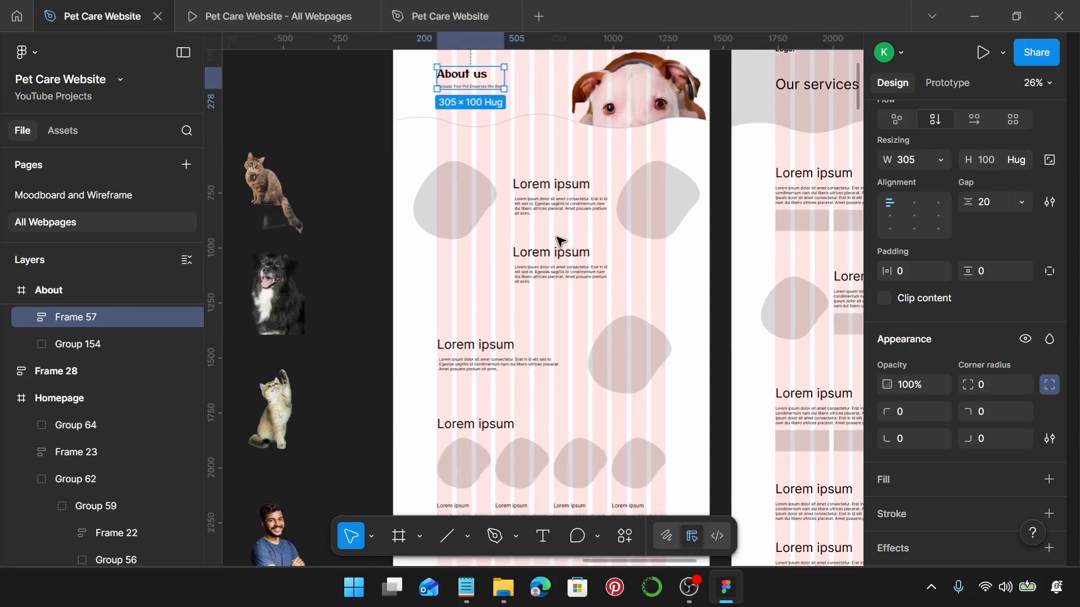
pyautogui.hscroll(-2, 540, 222)
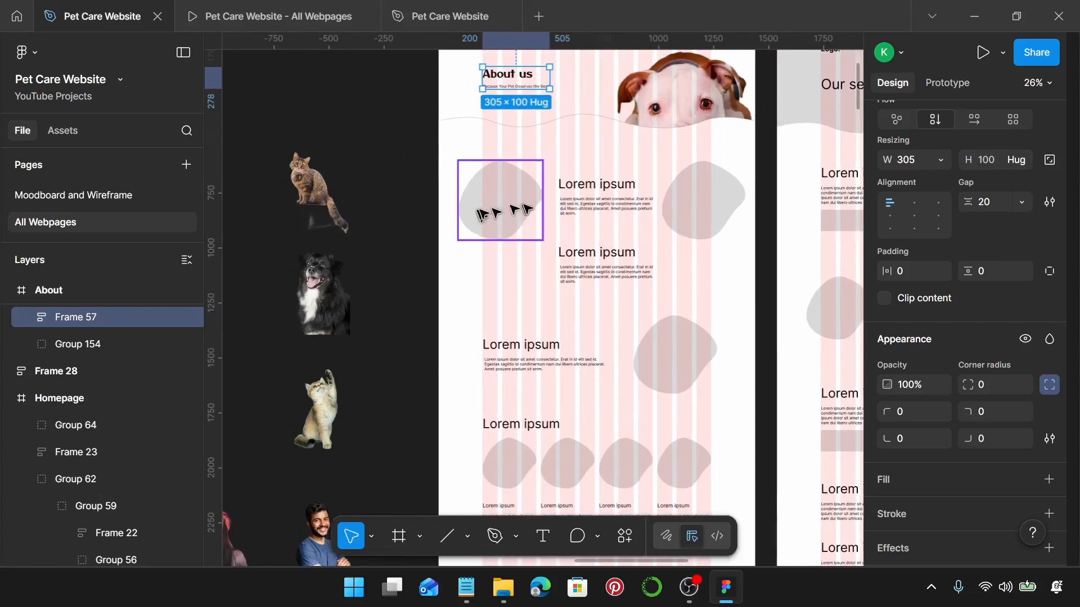
pyautogui.hscroll(-10, 526, 209)
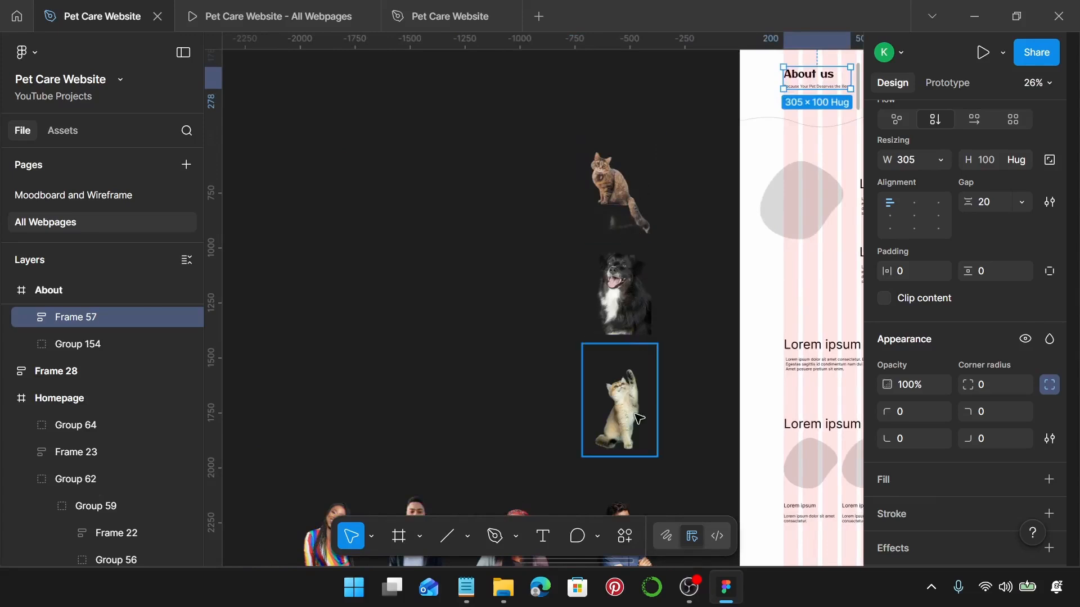
pyautogui.scroll(-5, 638, 177)
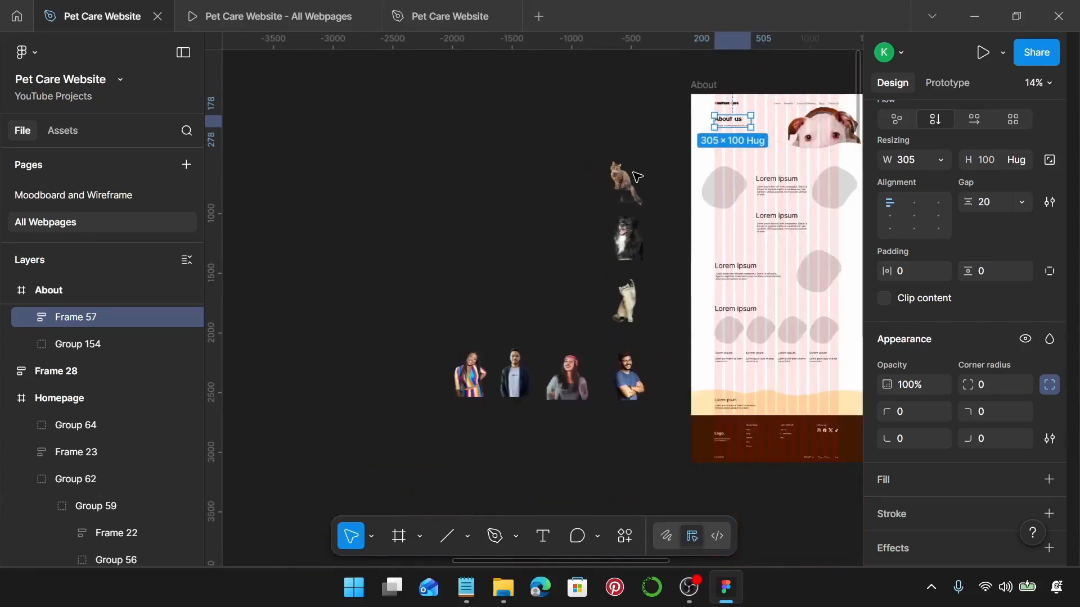
pyautogui.scroll(3, 637, 177)
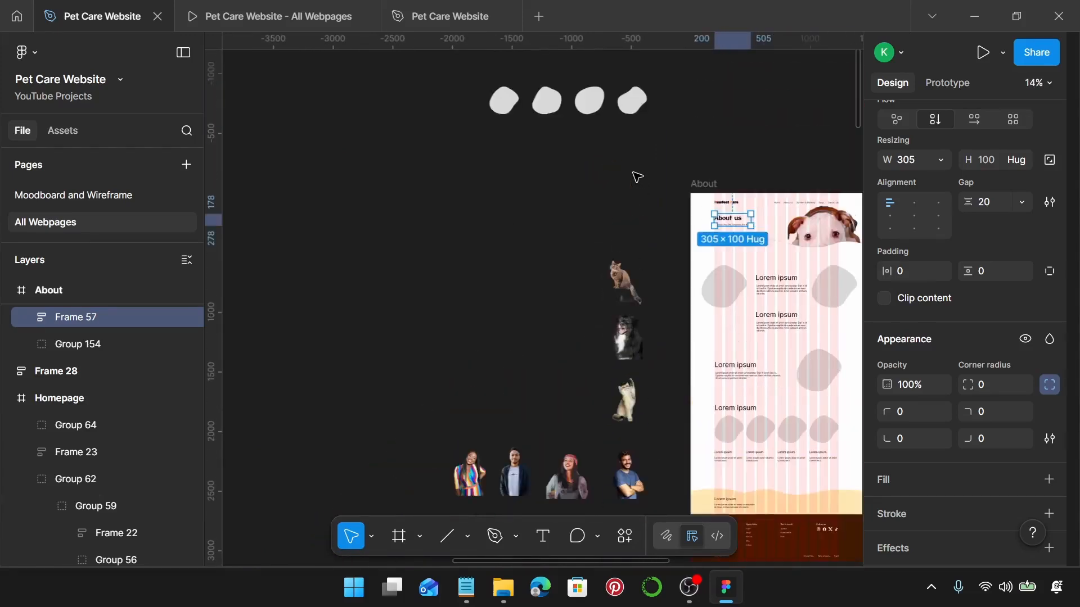
pyautogui.click(587, 107)
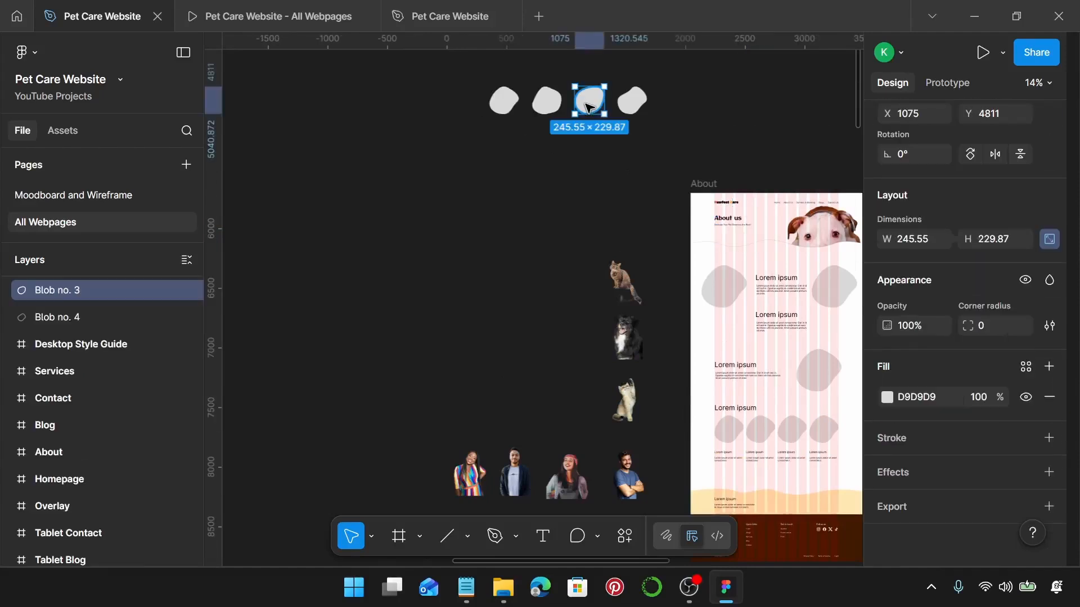
pyautogui.moveTo(590, 103); pyautogui.dragTo(560, 282)
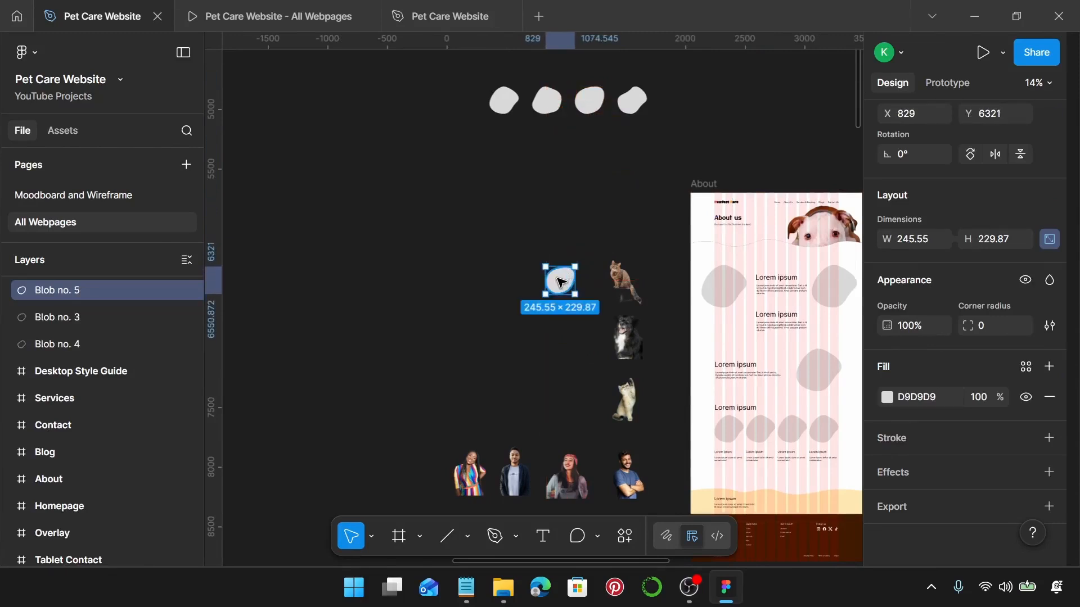
# Copy the fourth grey blob beside the black dog photo and the first one beside the kitten photo, both at about X 894.
pyautogui.click(634, 103)
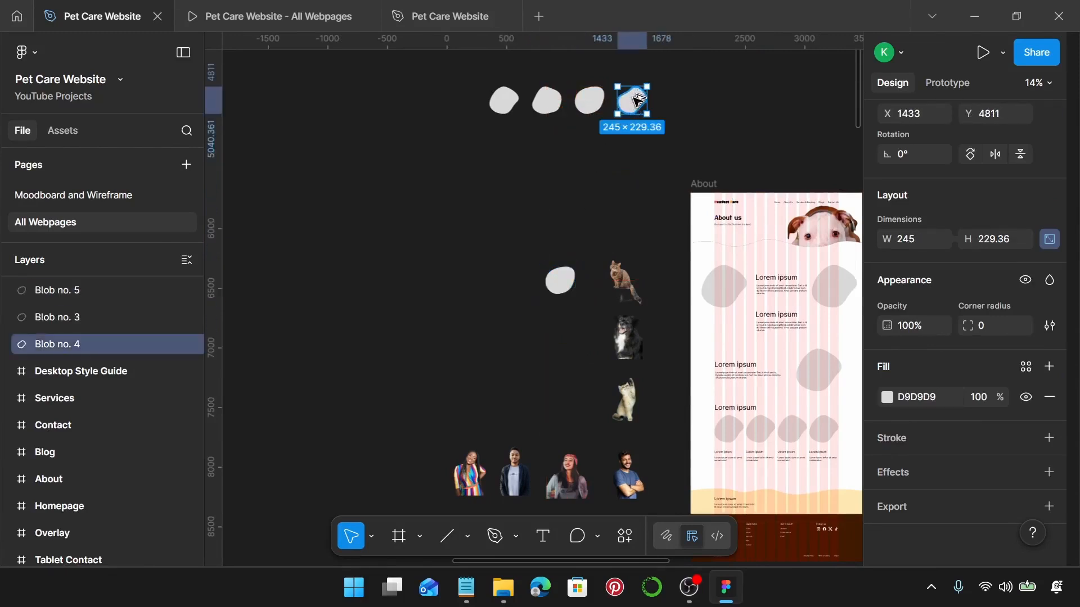
pyautogui.moveTo(638, 100); pyautogui.dragTo(572, 344)
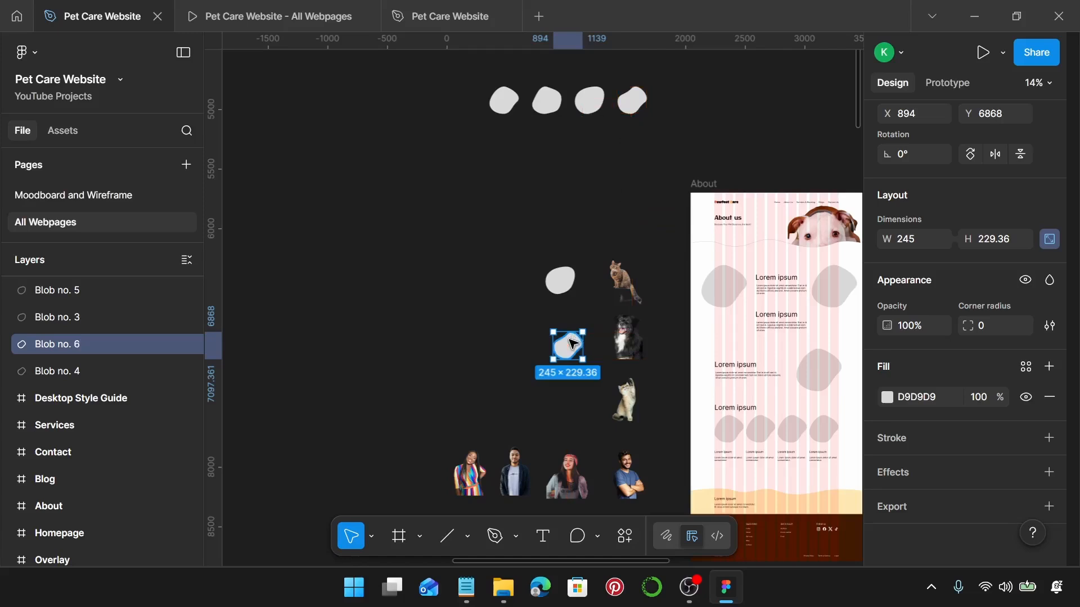
pyautogui.click(506, 100)
pyautogui.moveTo(509, 101); pyautogui.dragTo(572, 411)
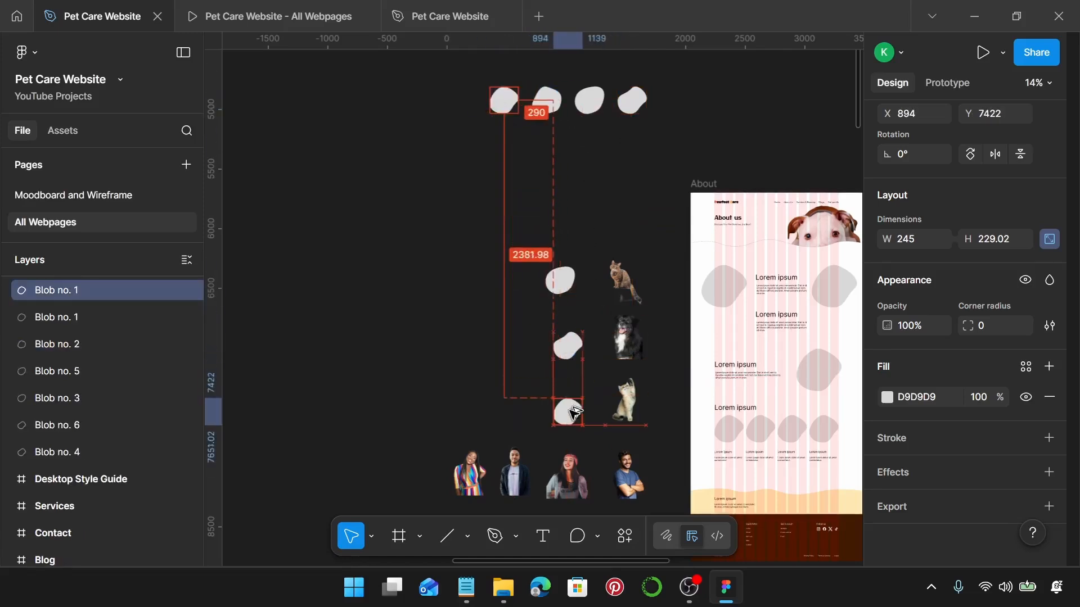
pyautogui.click(561, 280)
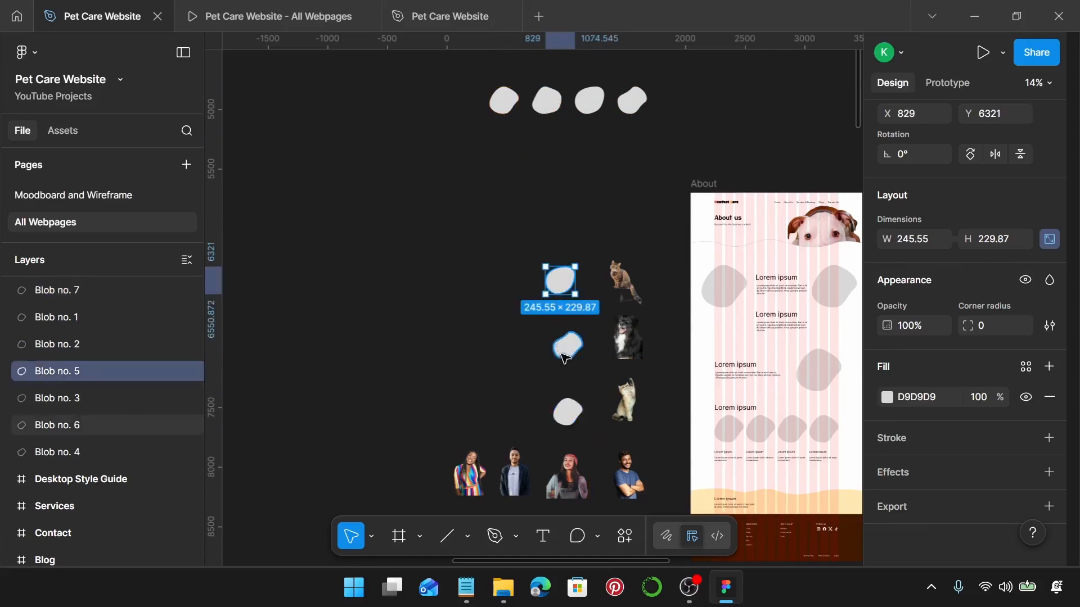
pyautogui.click(568, 346)
pyautogui.click(569, 413)
# Bring the blob beside the cat to the front of the layer order, with the cat photo above it.
pyautogui.scroll(5, 582, 297)
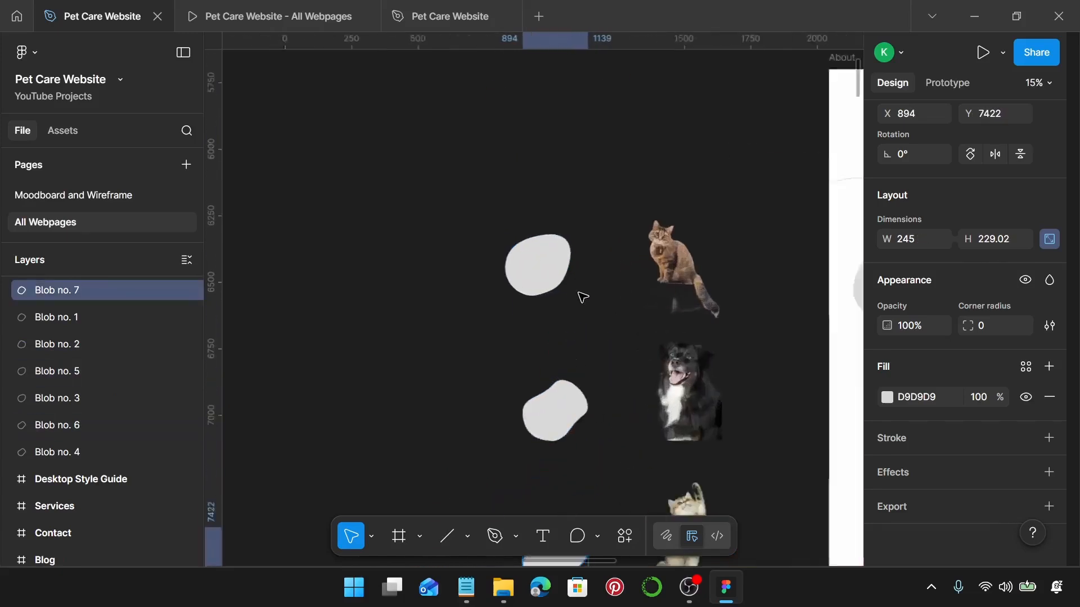
pyautogui.scroll(2, 458, 289)
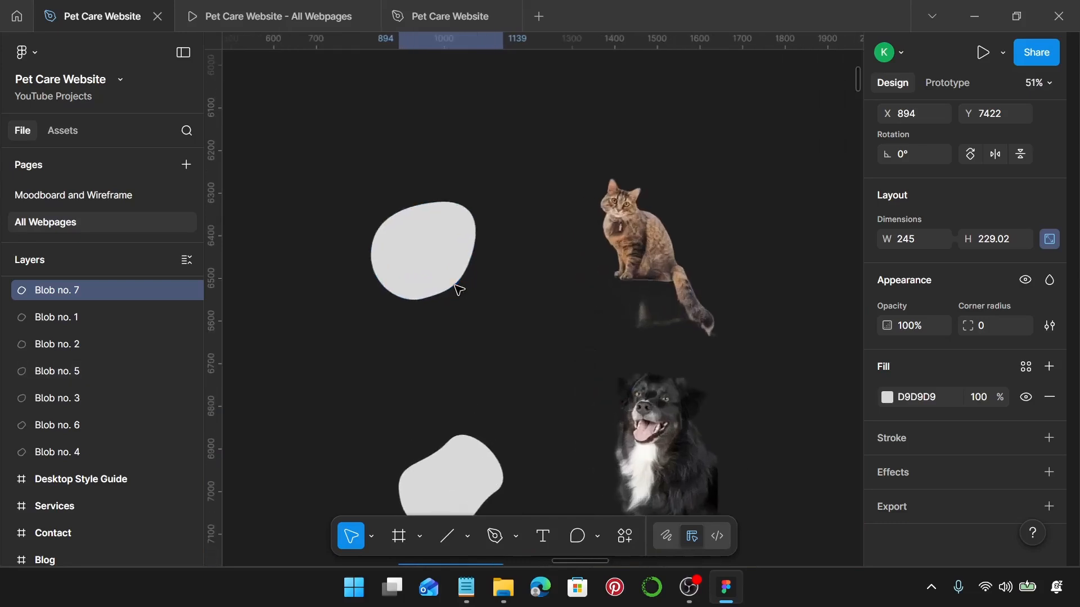
pyautogui.click(401, 247)
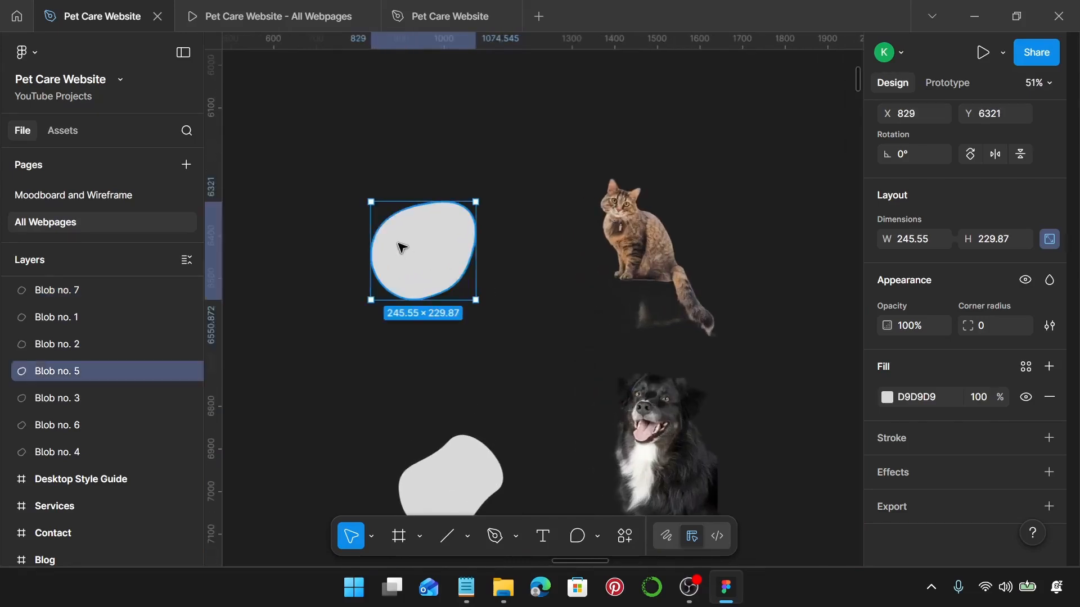
pyautogui.press(']')
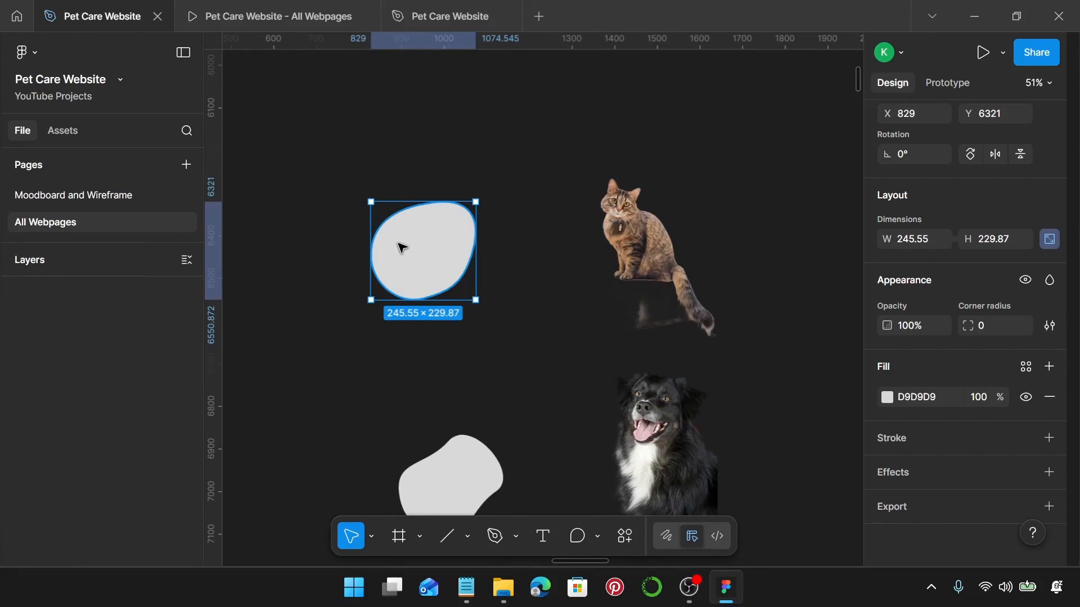
pyautogui.click(610, 243)
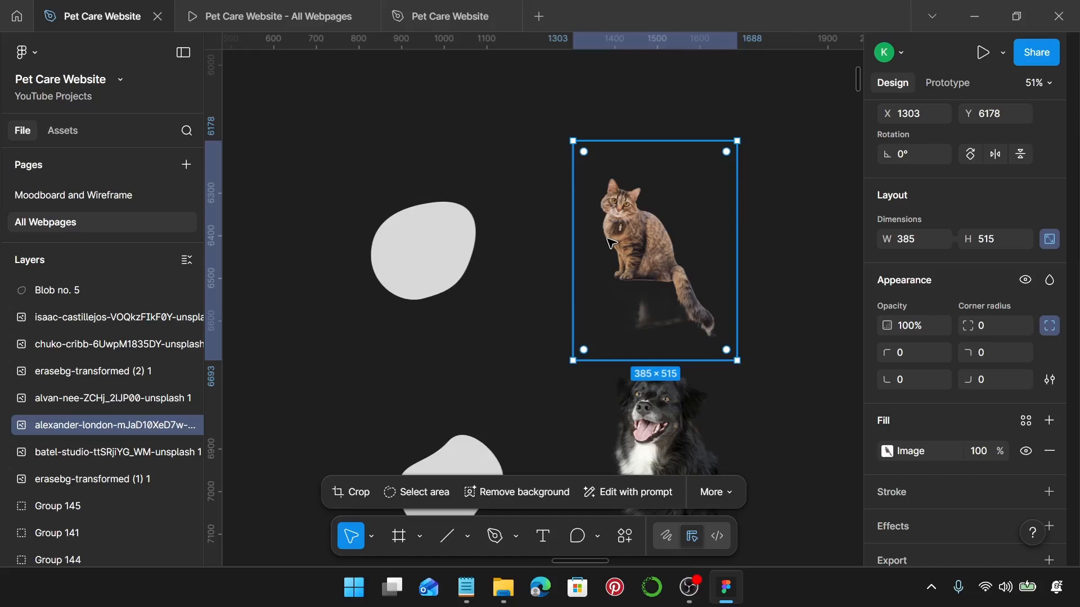
pyautogui.press(']')
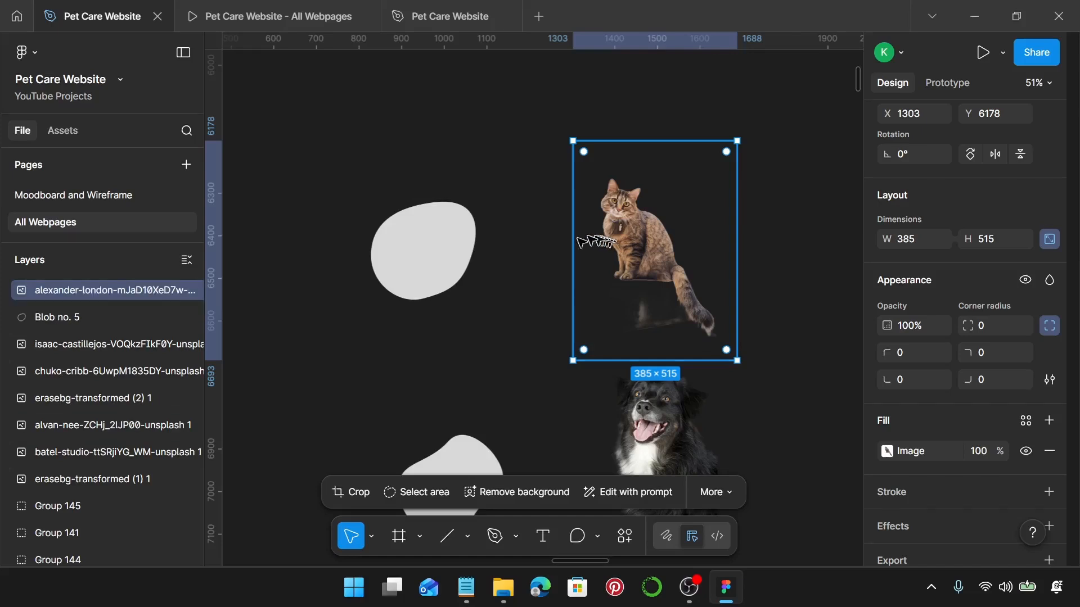
# Scale the blob beside the cat proportionally to a width of 382 and move it to about X 441, Y 6229.
pyautogui.click(419, 250)
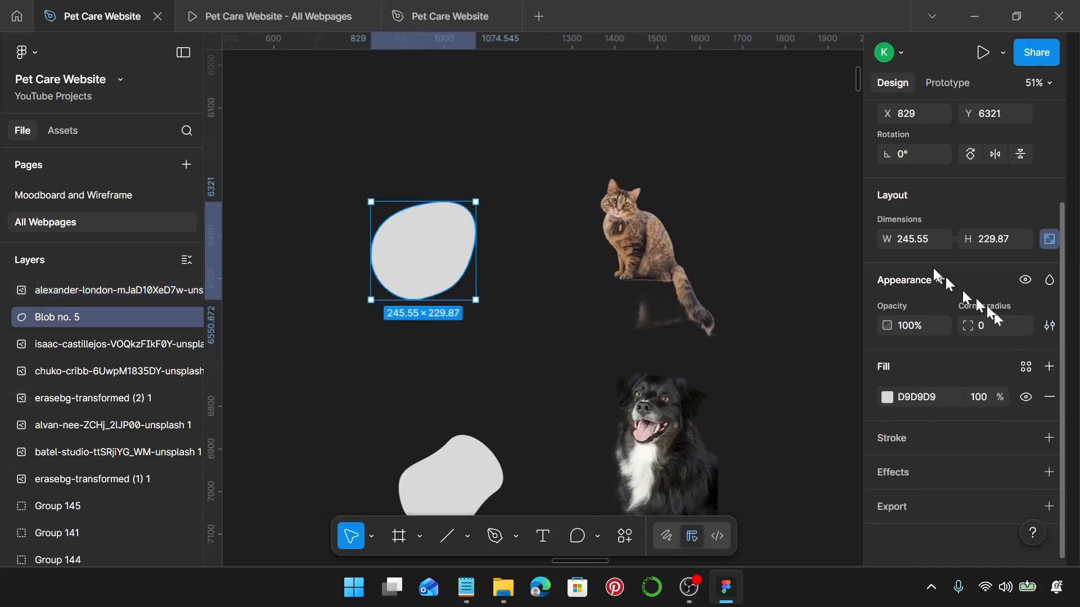
pyautogui.click(915, 244)
pyautogui.press('Return')
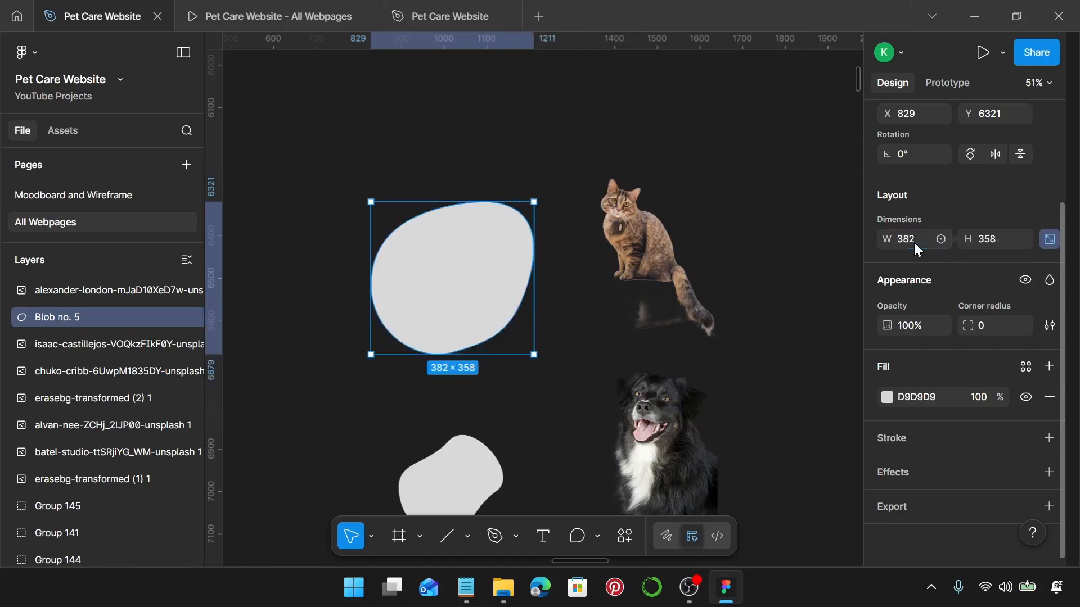
pyautogui.moveTo(450, 264); pyautogui.dragTo(374, 214)
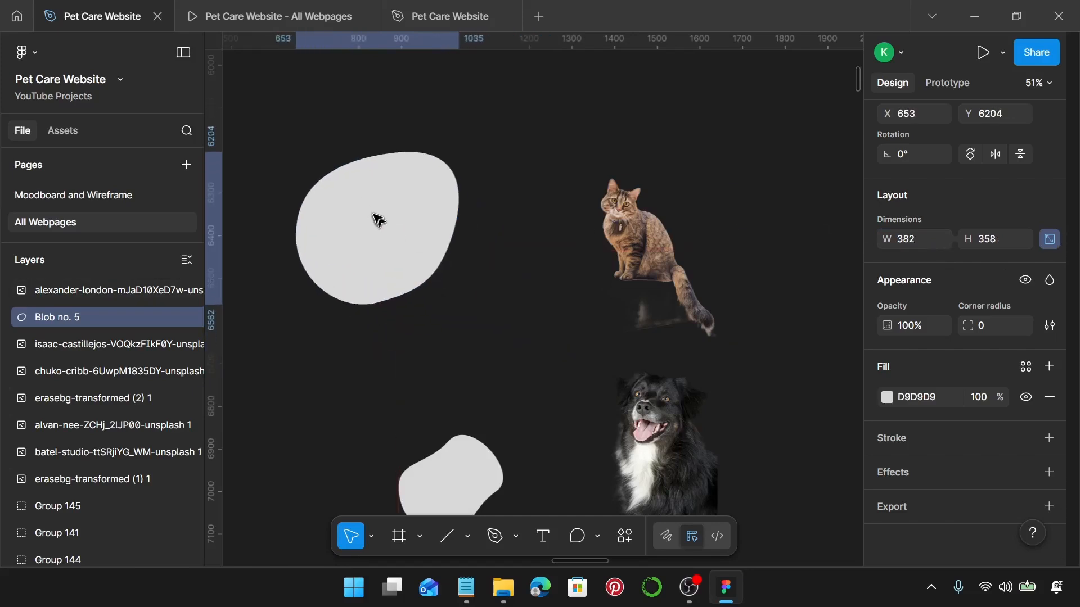
pyautogui.scroll(-3, 375, 215)
pyautogui.hscroll(-3, 386, 222)
pyautogui.hscroll(-3, 460, 228)
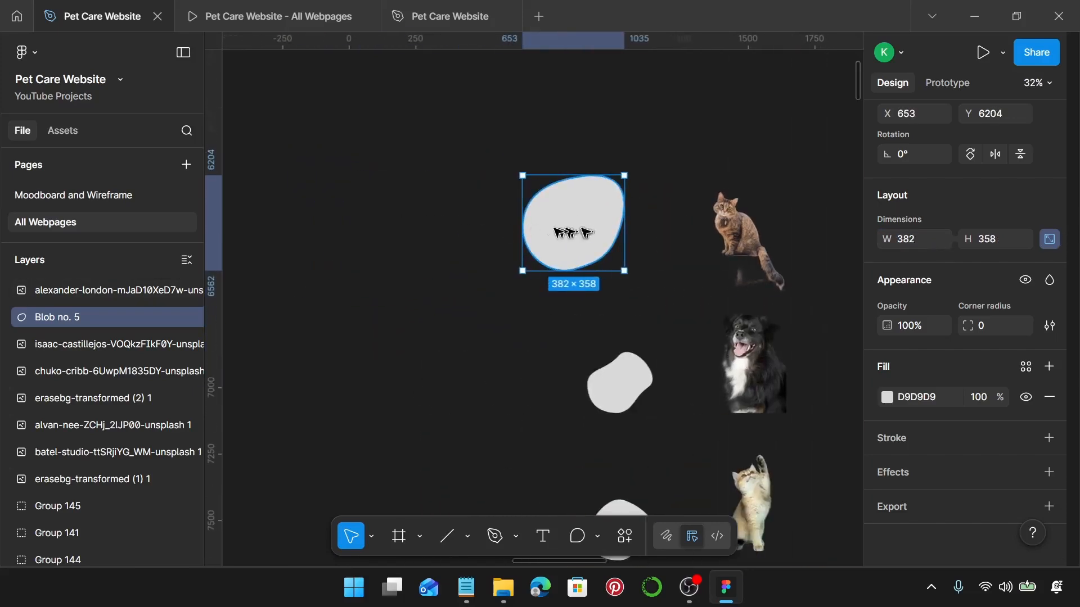
pyautogui.moveTo(568, 234); pyautogui.dragTo(490, 234)
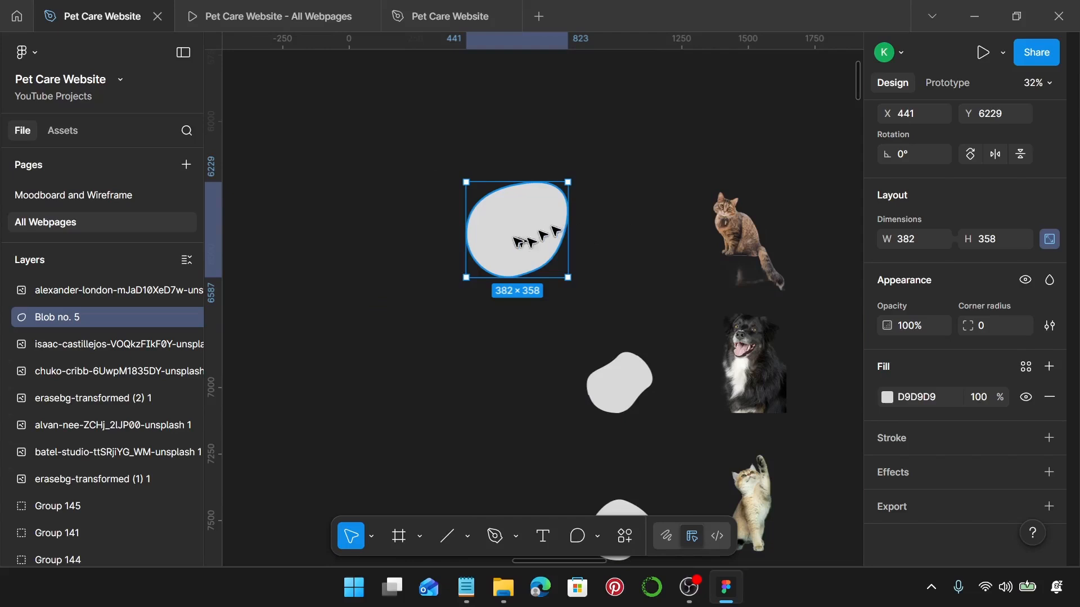
# Scale the cat photo proportionally to a width of 684 and position it at about X 917, Y 5809.
pyautogui.click(717, 221)
pyautogui.moveTo(740, 234); pyautogui.dragTo(674, 205)
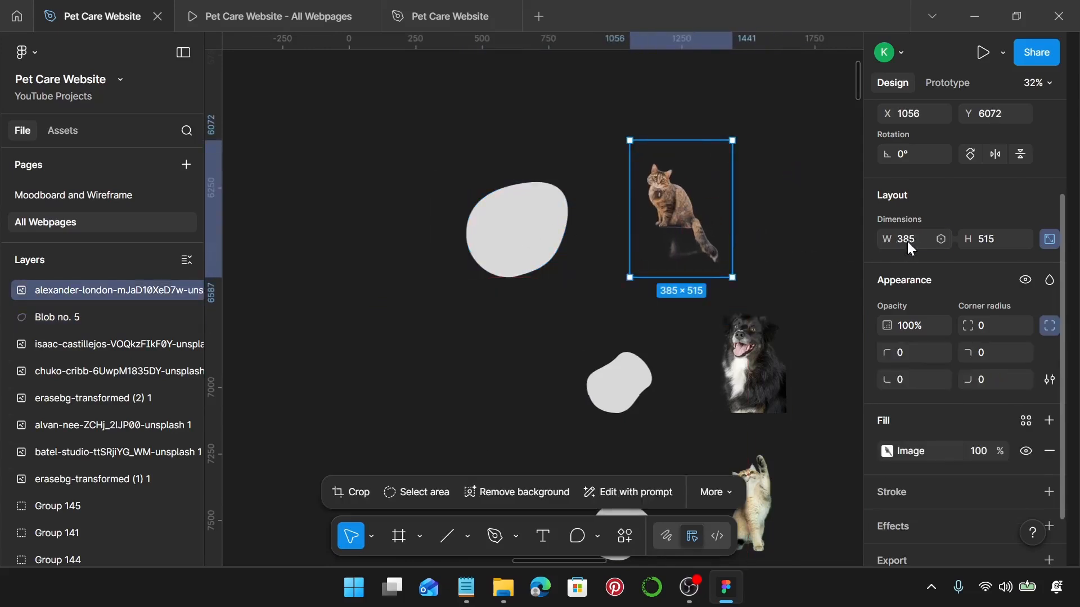
pyautogui.click(907, 241)
pyautogui.press('Return')
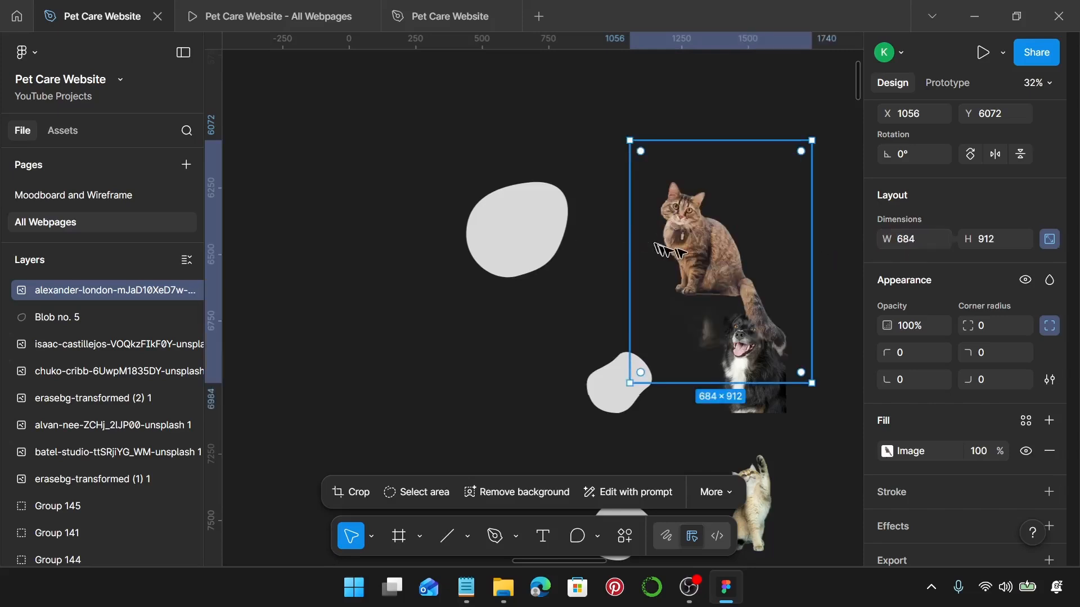
pyautogui.moveTo(703, 259); pyautogui.dragTo(666, 188)
# Duplicate the enlarged blob in place.
pyautogui.click(529, 233)
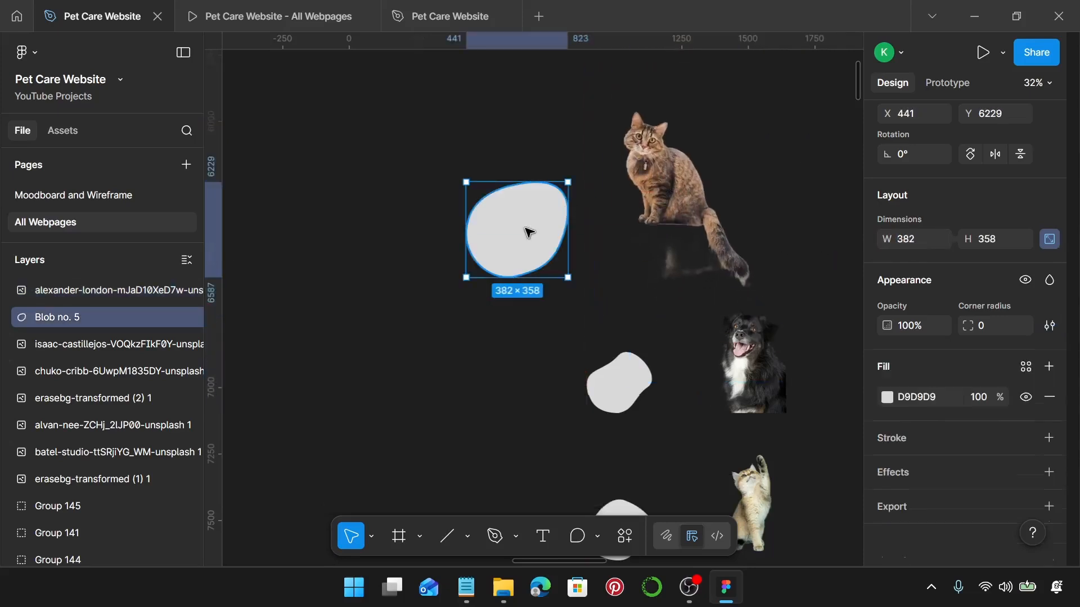
pyautogui.hotkey('ctrl', 'd')
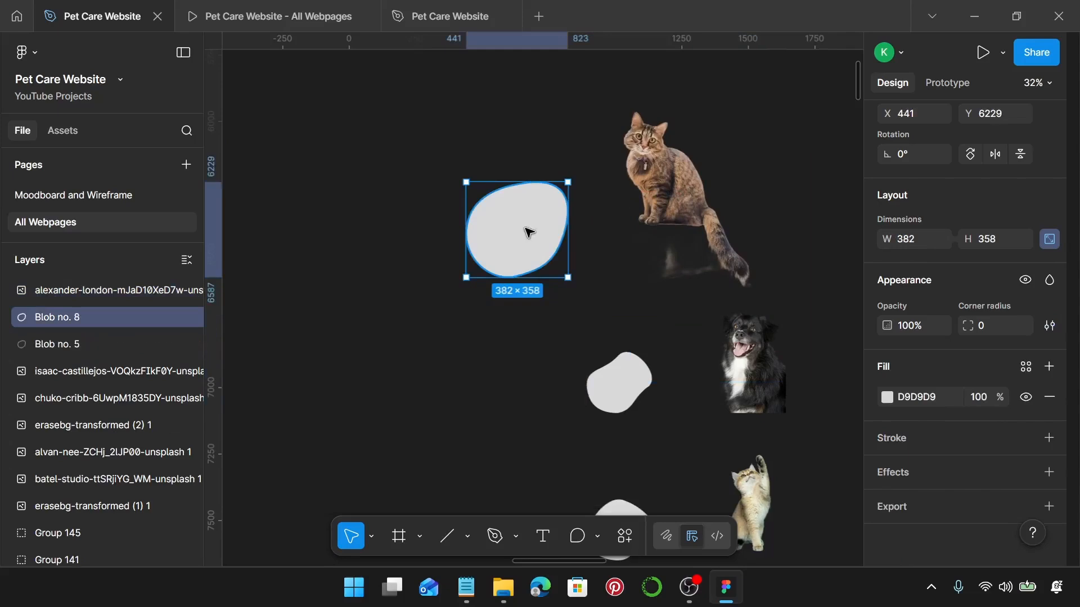
# Try the cat photo over the enlarged blob, nudging it down to Y 6021, and move it back beside the blob.
pyautogui.click(698, 208)
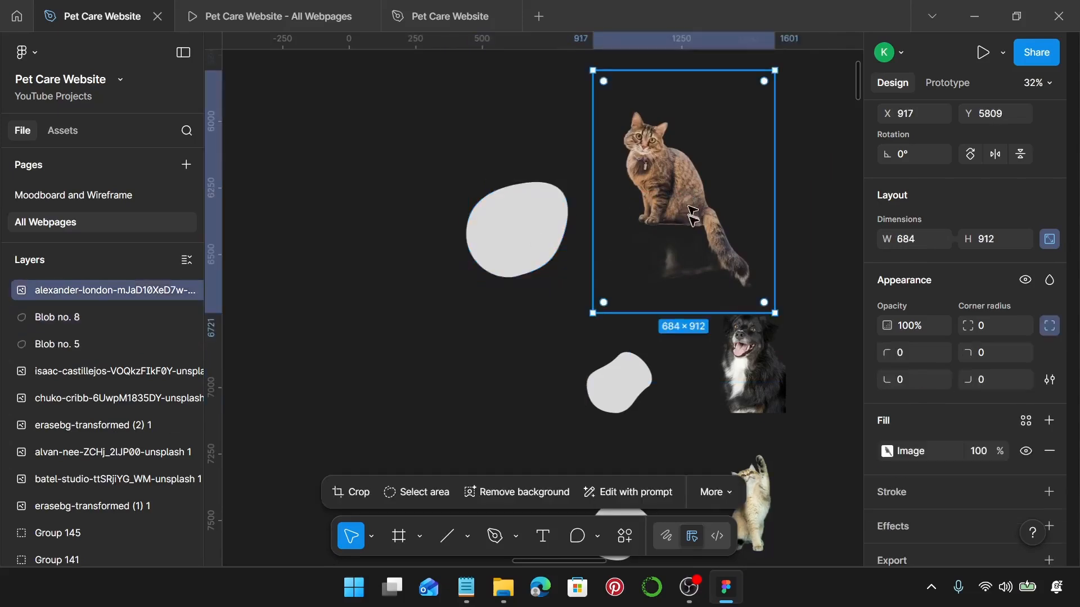
pyautogui.moveTo(696, 209); pyautogui.dragTo(523, 281)
pyautogui.scroll(5, 535, 256)
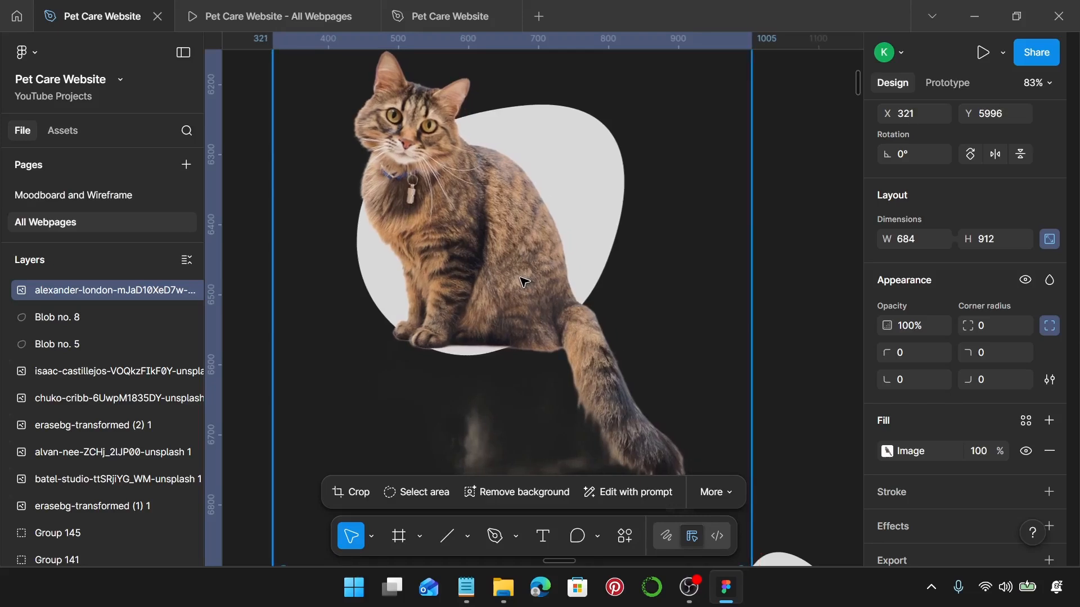
pyautogui.press('Down')
pyautogui.press('Down')
pyautogui.press('Down')
pyautogui.press('Down')
pyautogui.press('Down')
pyautogui.press('Down')
pyautogui.press('Down')
pyautogui.press('Down')
pyautogui.press('Down')
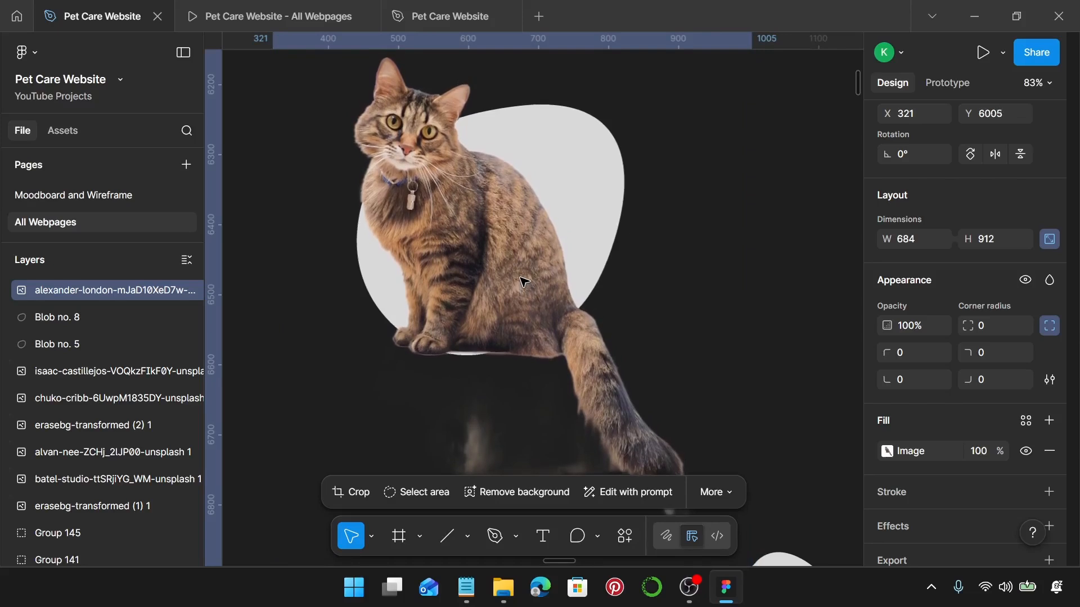
pyautogui.press('Down')
pyautogui.press('Down')
pyautogui.press('Down')
pyautogui.press('Down')
pyautogui.press('Down')
pyautogui.press('Down')
pyautogui.press('Down')
pyautogui.press('Down')
pyautogui.press('Down')
pyautogui.press('Down')
pyautogui.press('Down')
pyautogui.press('Down')
pyautogui.press('Down')
pyautogui.press('Down')
pyautogui.press('Down')
pyautogui.press('Down')
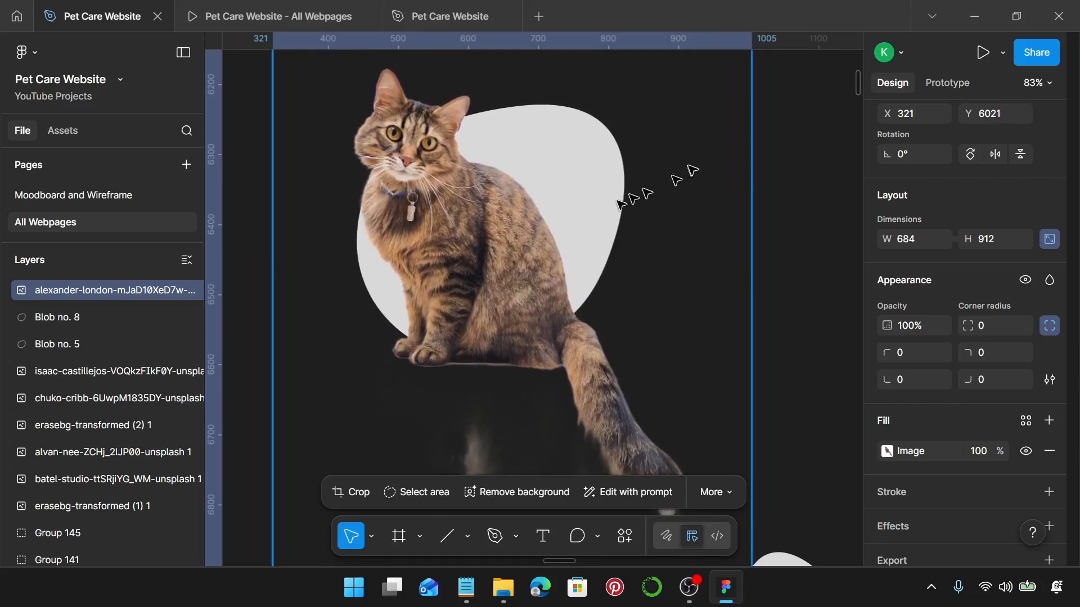
pyautogui.scroll(-5, 754, 248)
pyautogui.click(786, 235)
pyautogui.moveTo(625, 247); pyautogui.dragTo(784, 201)
# Select both stacked blobs beside the cat photo and set their rotation to 180°.
pyautogui.click(526, 159)
pyautogui.moveTo(524, 155); pyautogui.dragTo(652, 292)
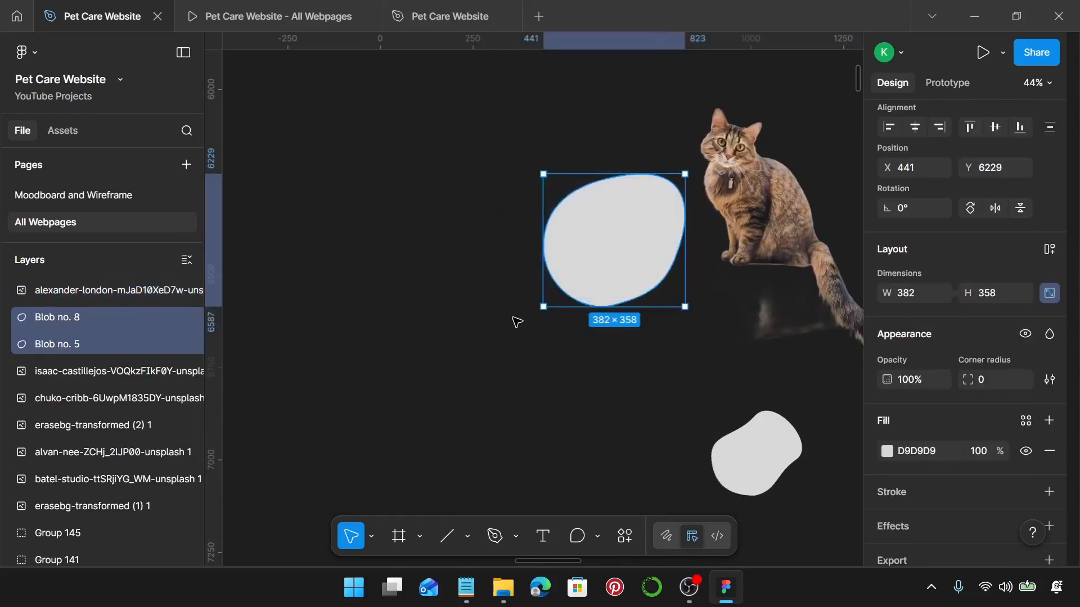
pyautogui.scroll(-1, 517, 323)
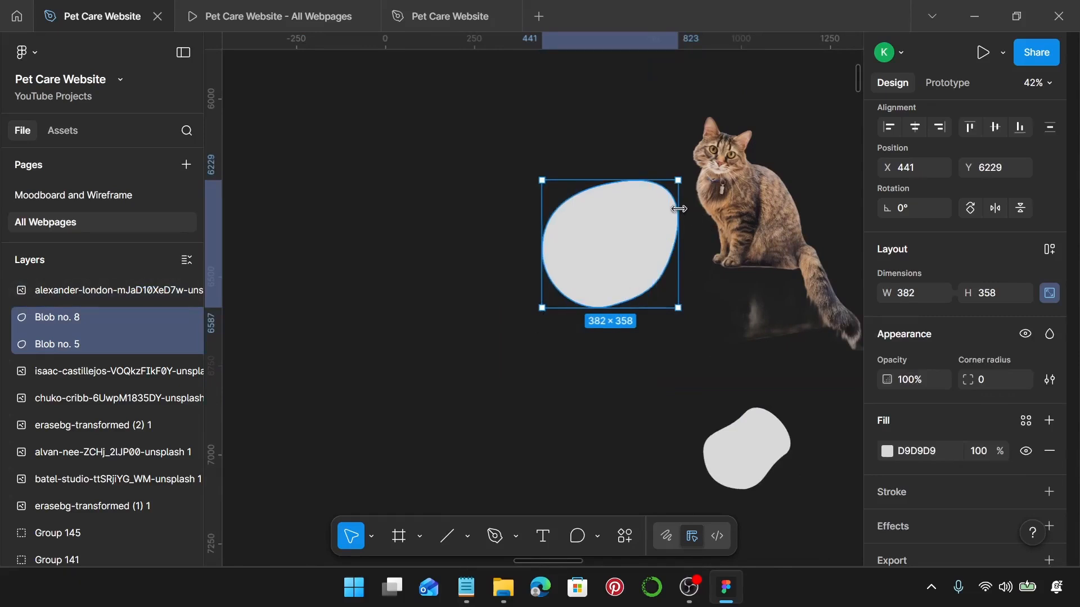
pyautogui.click(994, 210)
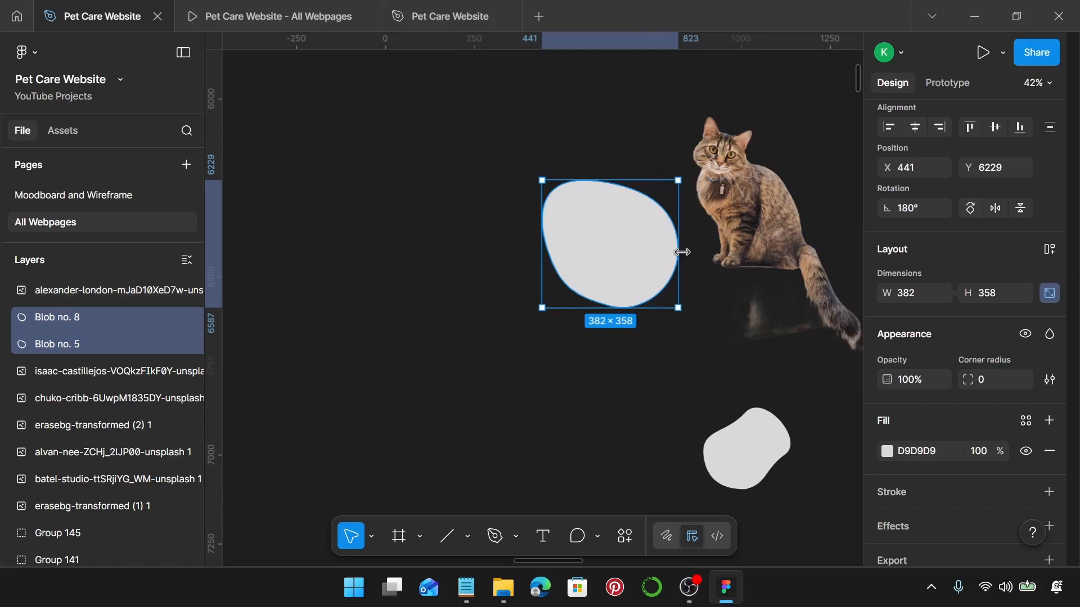
# Move the rotated blobs to about X 333, Y 6203, and place the cat photo over them at about X 238, Y 5968.
pyautogui.scroll(5, 622, 275)
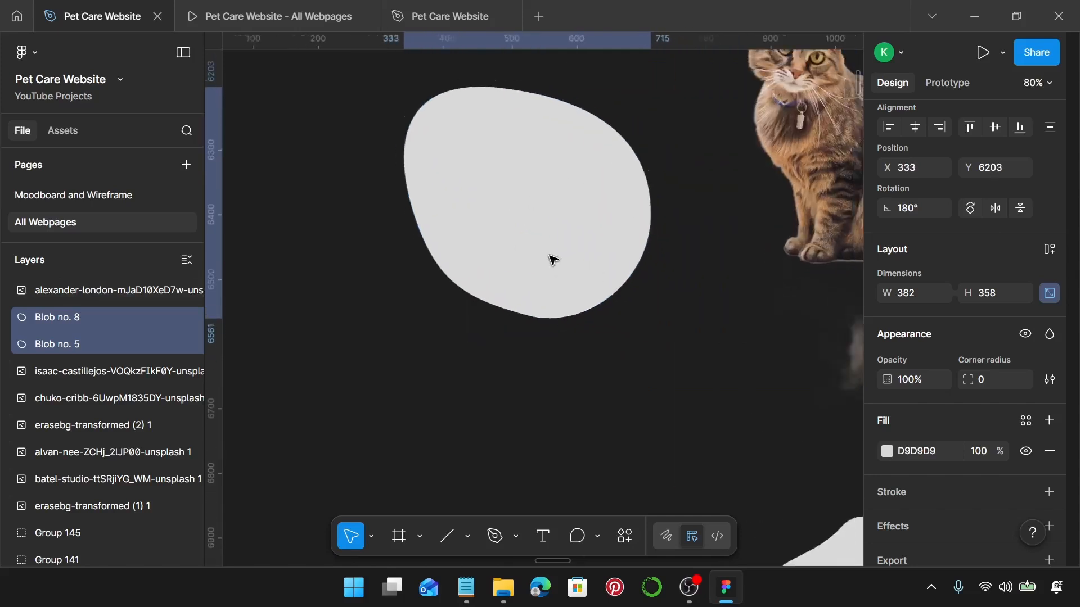
pyautogui.scroll(-4, 553, 259)
pyautogui.click(779, 233)
pyautogui.moveTo(782, 222); pyautogui.dragTo(569, 214)
pyautogui.scroll(3, 569, 218)
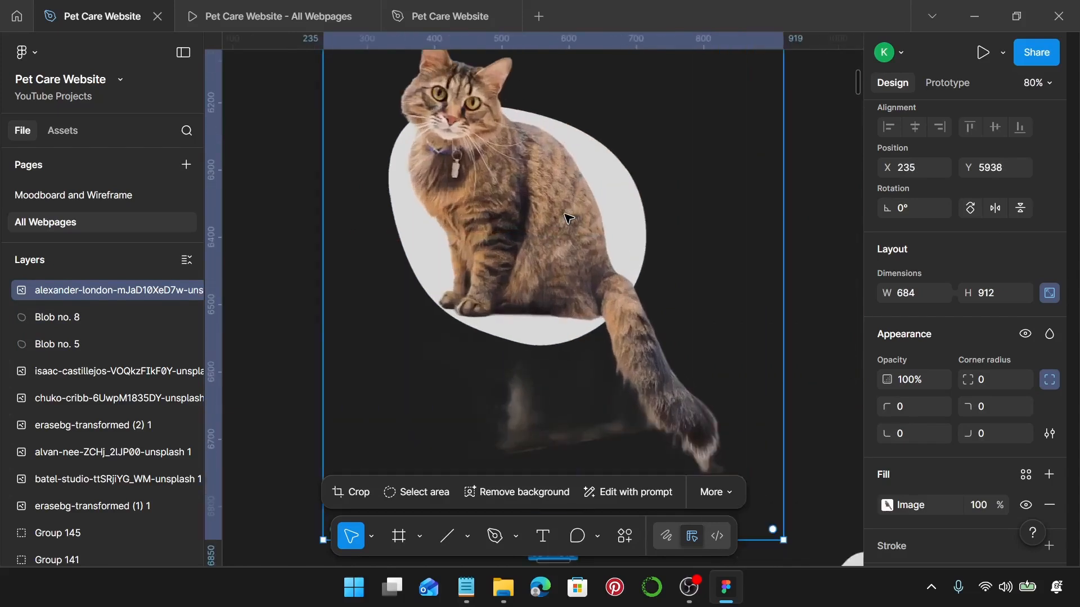
pyautogui.moveTo(569, 218); pyautogui.dragTo(554, 248)
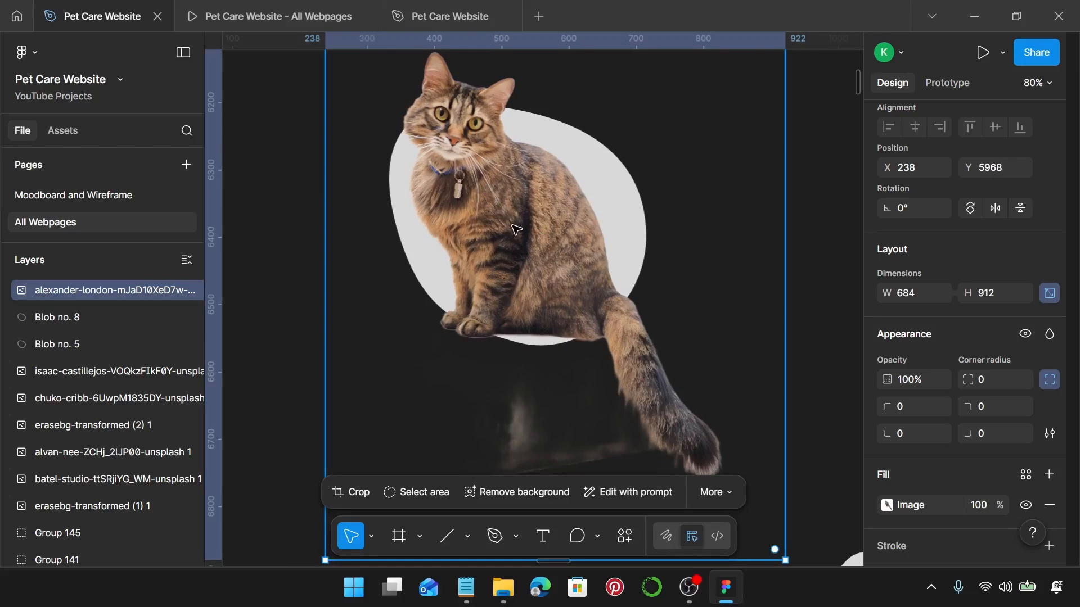
# Duplicate the cat photo in place and mask the lower copy with the Blob no. 8 shape.
pyautogui.hotkey('ctrl', 'd')
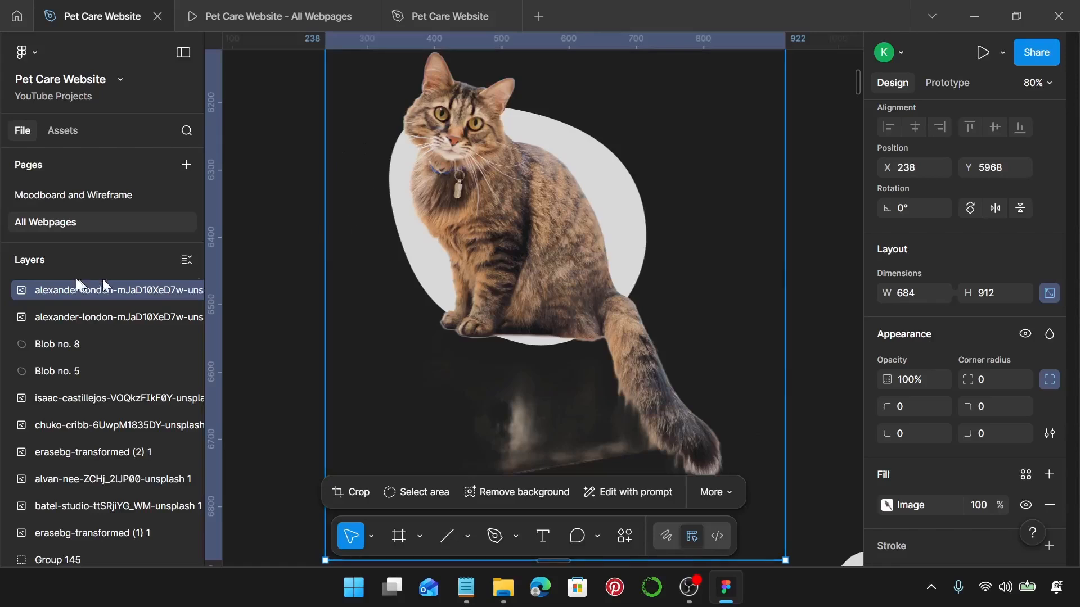
pyautogui.click(106, 309)
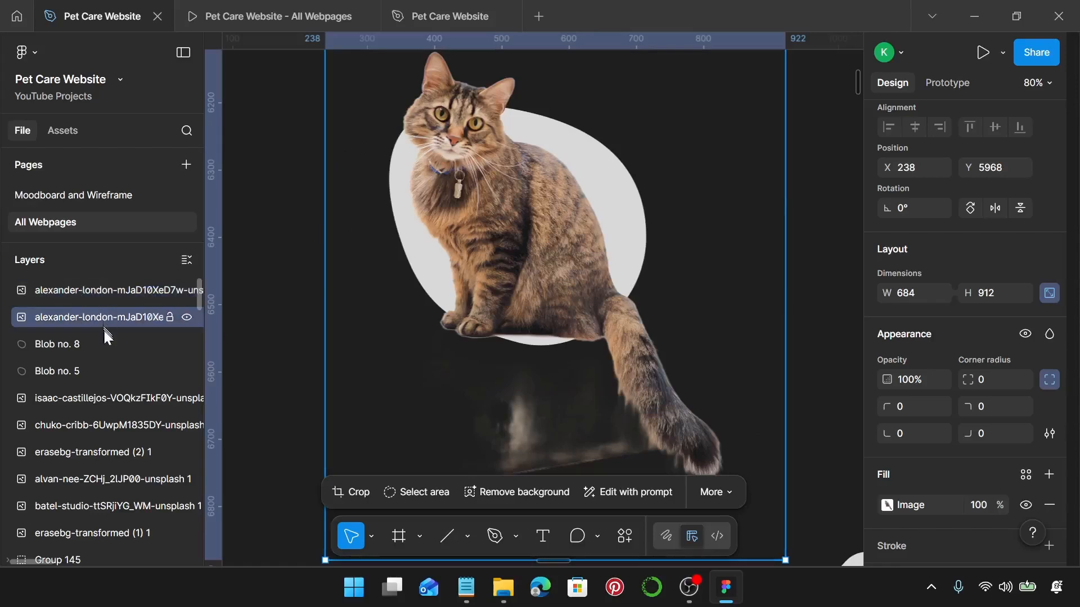
pyautogui.keyDown('shift'); pyautogui.click(106, 334); pyautogui.keyUp('shift')
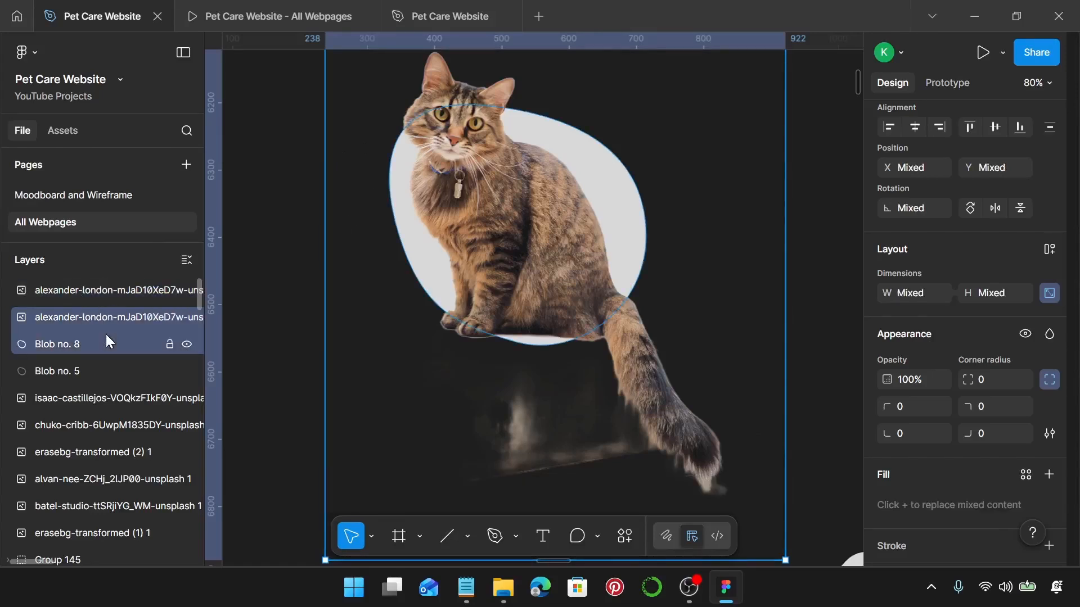
pyautogui.rightClick(106, 329)
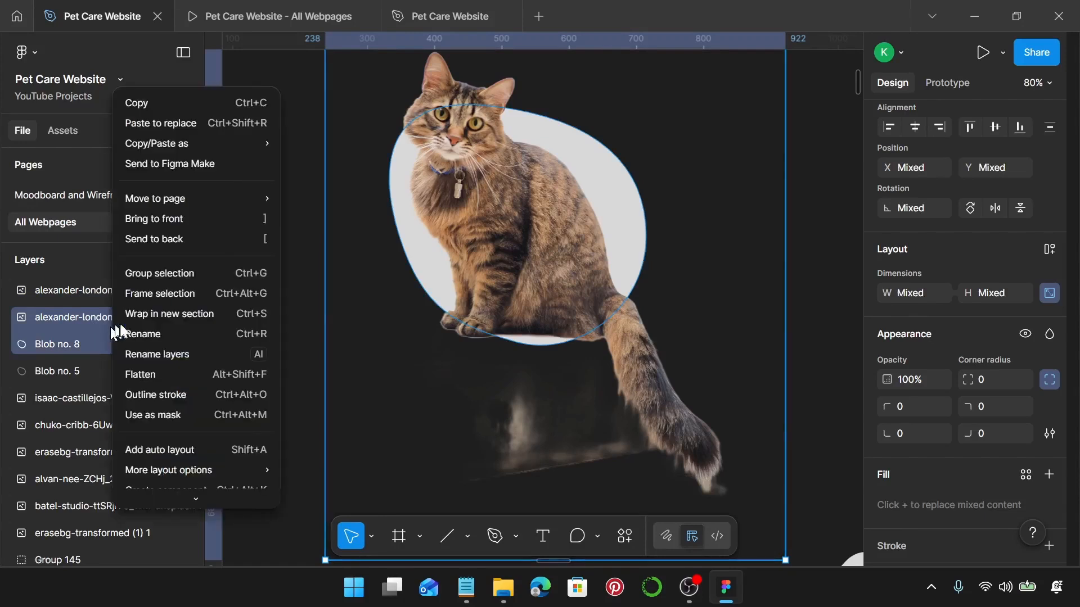
pyautogui.click(182, 415)
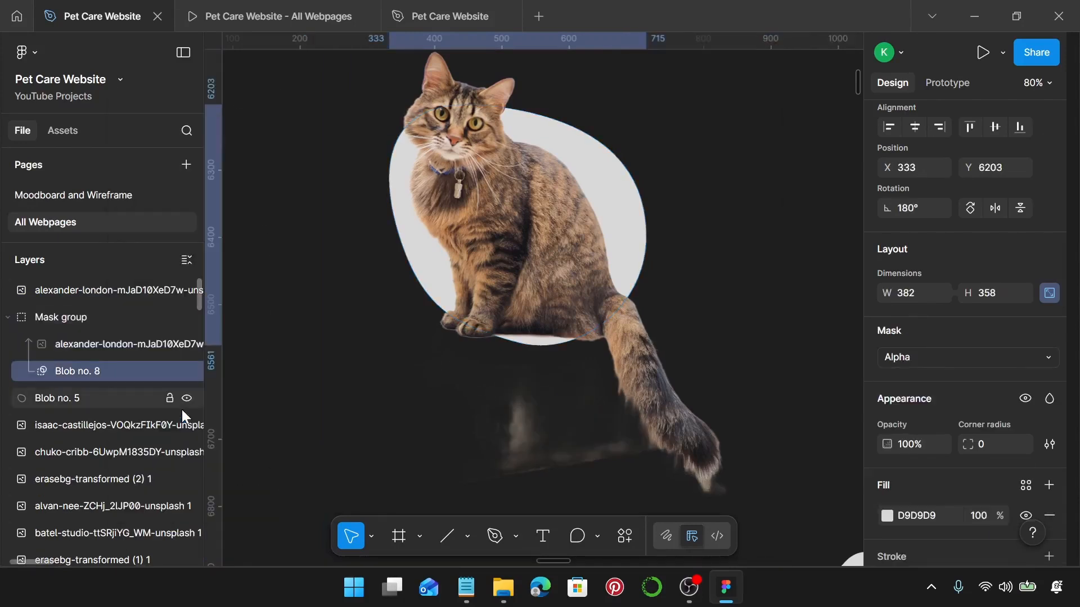
# Crop the unmasked top cat photo from its bottom and left edges to 589 × 512, aligning the left edge with the blob.
pyautogui.click(103, 289)
pyautogui.scroll(-5, 488, 276)
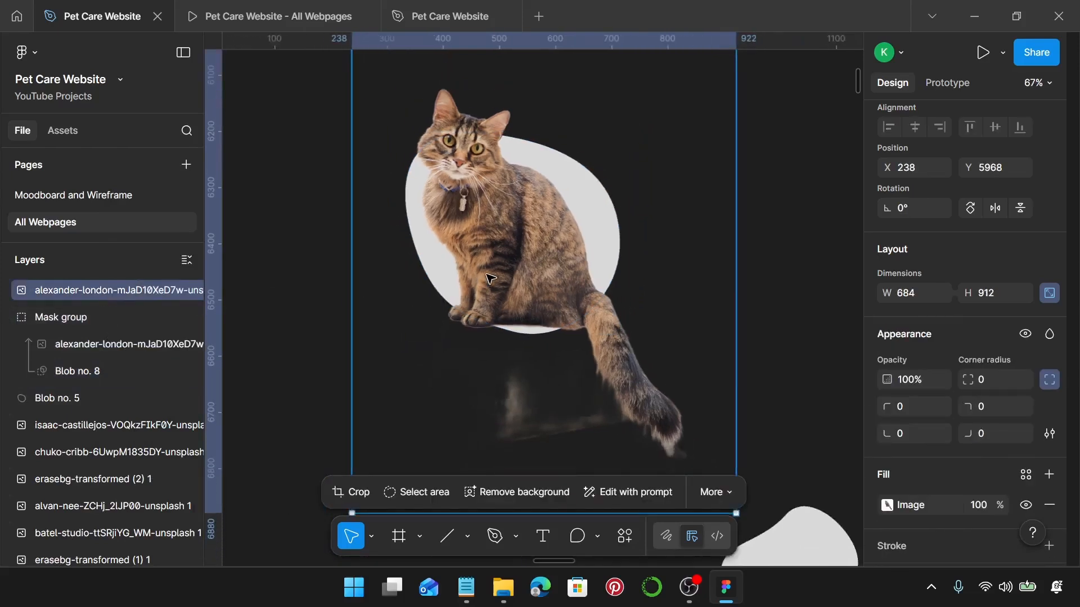
pyautogui.doubleClick(485, 264)
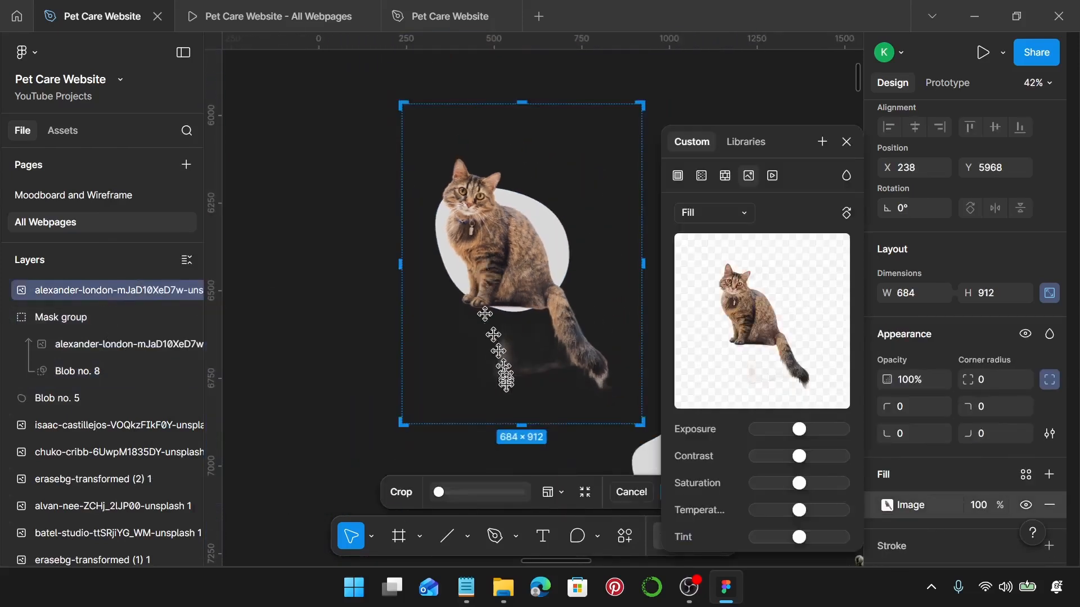
pyautogui.moveTo(522, 423); pyautogui.dragTo(535, 283)
pyautogui.scroll(1, 529, 258)
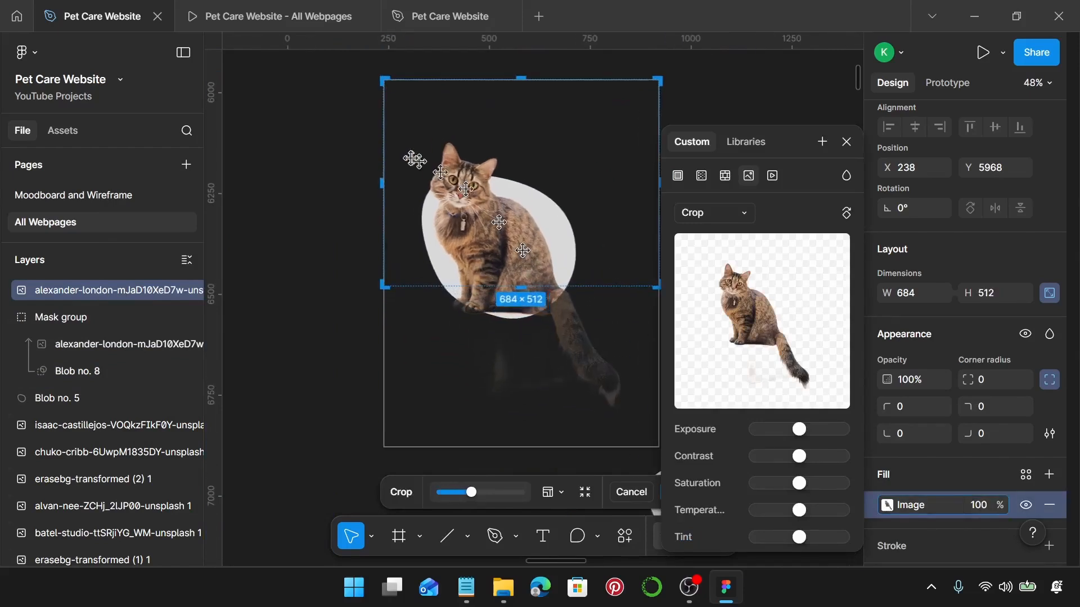
pyautogui.moveTo(383, 182); pyautogui.dragTo(419, 185)
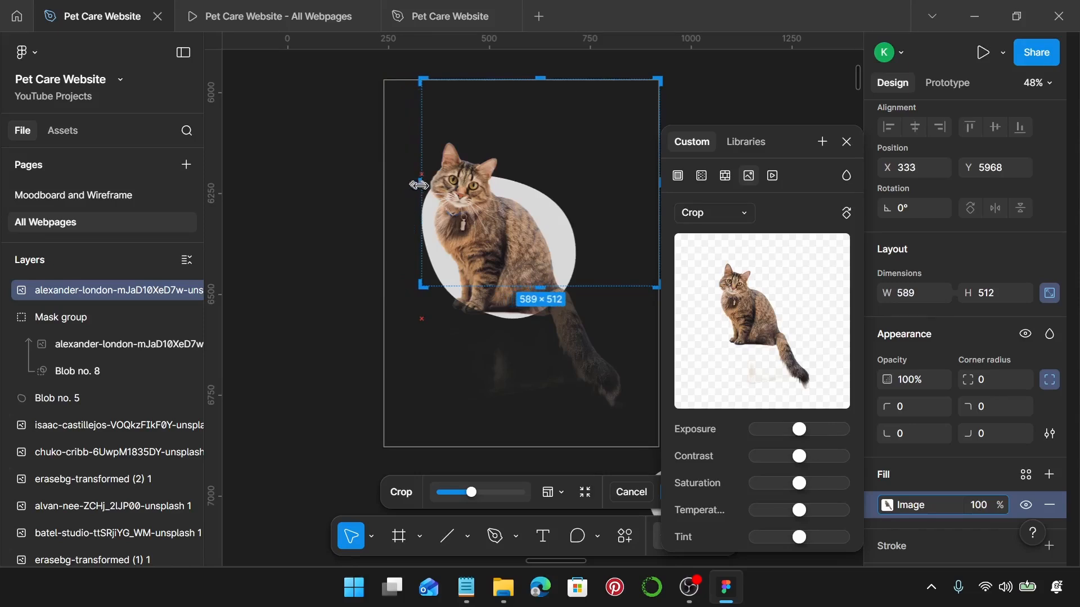
# Crop the cat photo's right edge to the blob and its top edge to just above the ears, making it 382 × 374.
pyautogui.scroll(3, 421, 194)
pyautogui.scroll(-2, 422, 212)
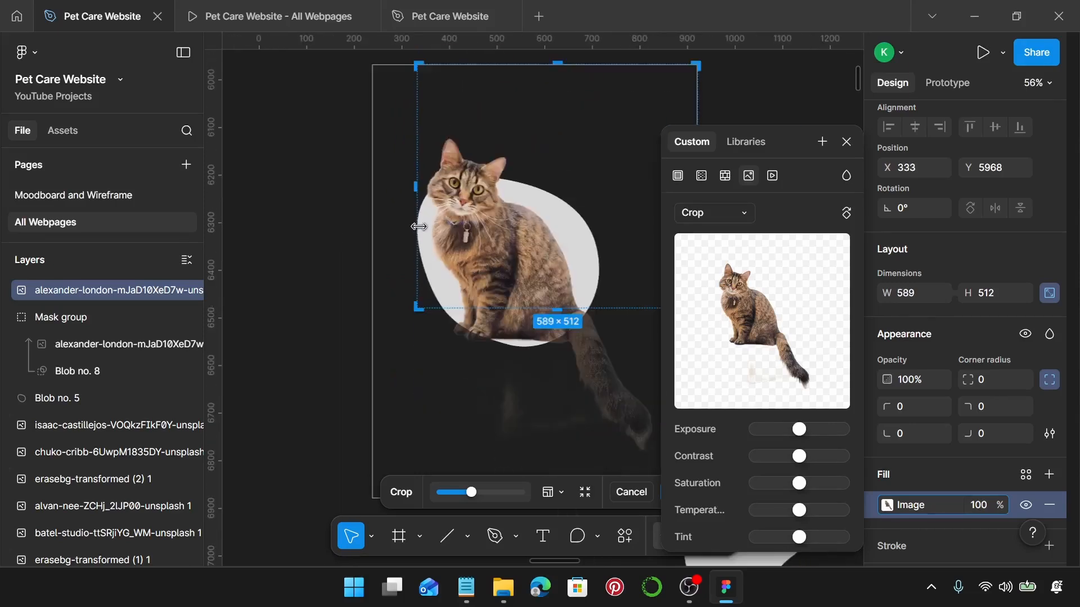
pyautogui.hscroll(3, 551, 248)
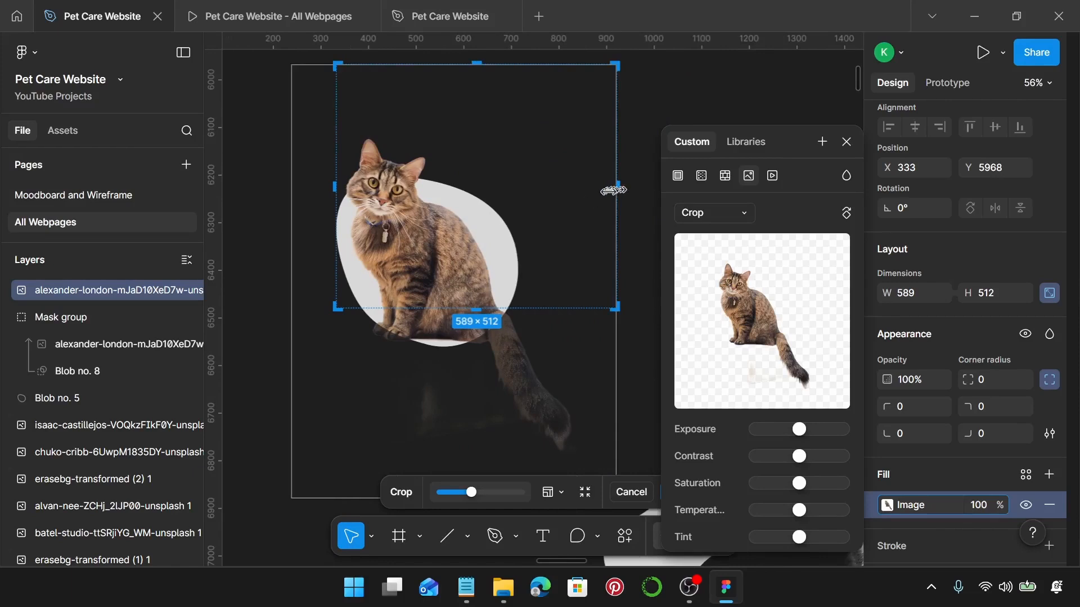
pyautogui.moveTo(617, 191); pyautogui.dragTo(514, 206)
pyautogui.hscroll(-1, 513, 206)
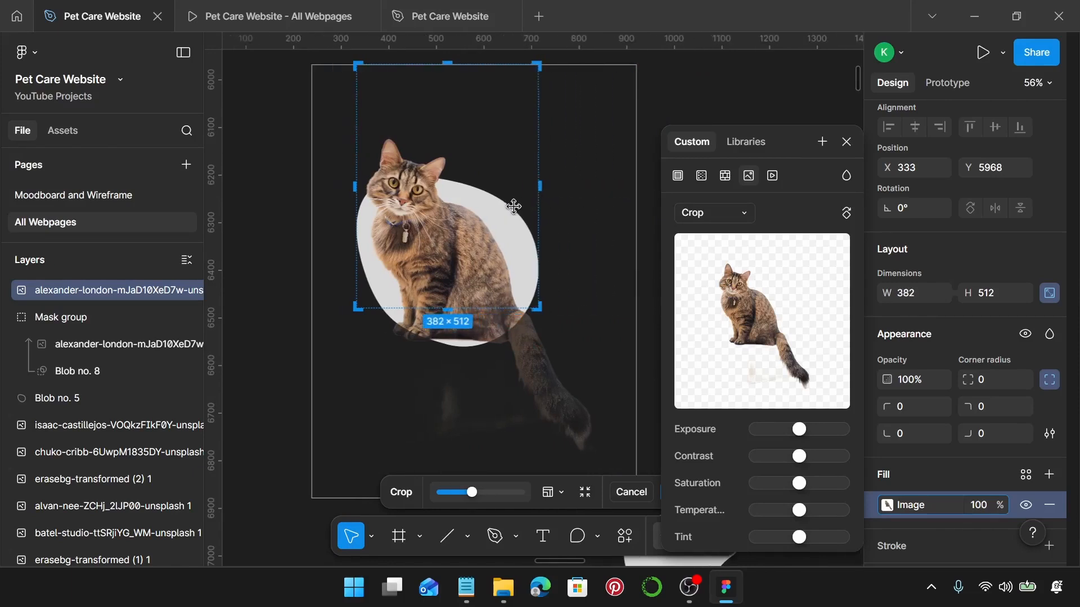
pyautogui.moveTo(452, 63); pyautogui.dragTo(454, 131)
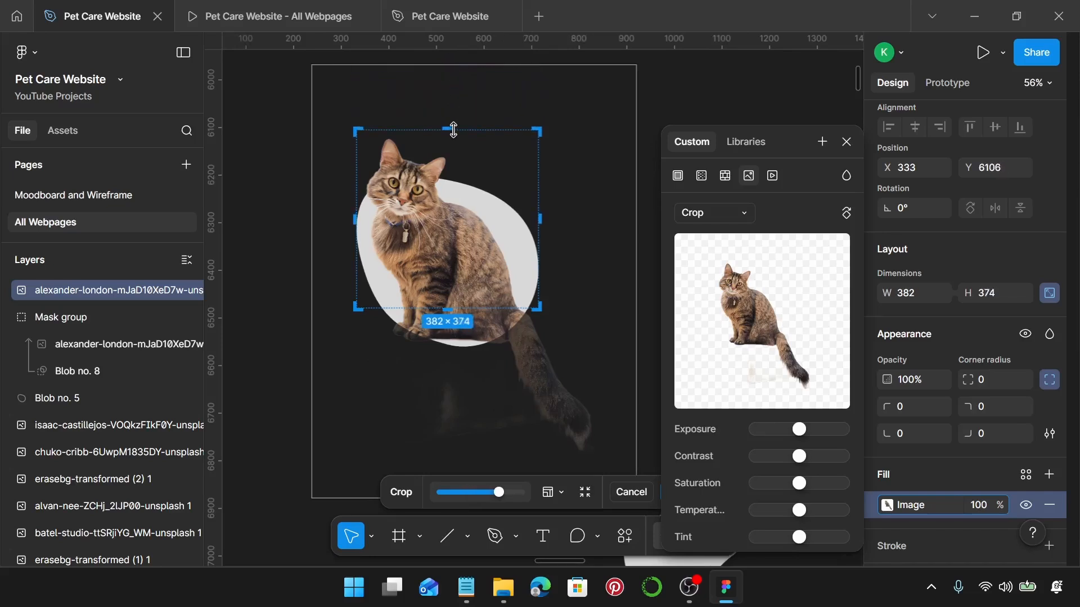
pyautogui.press('Return')
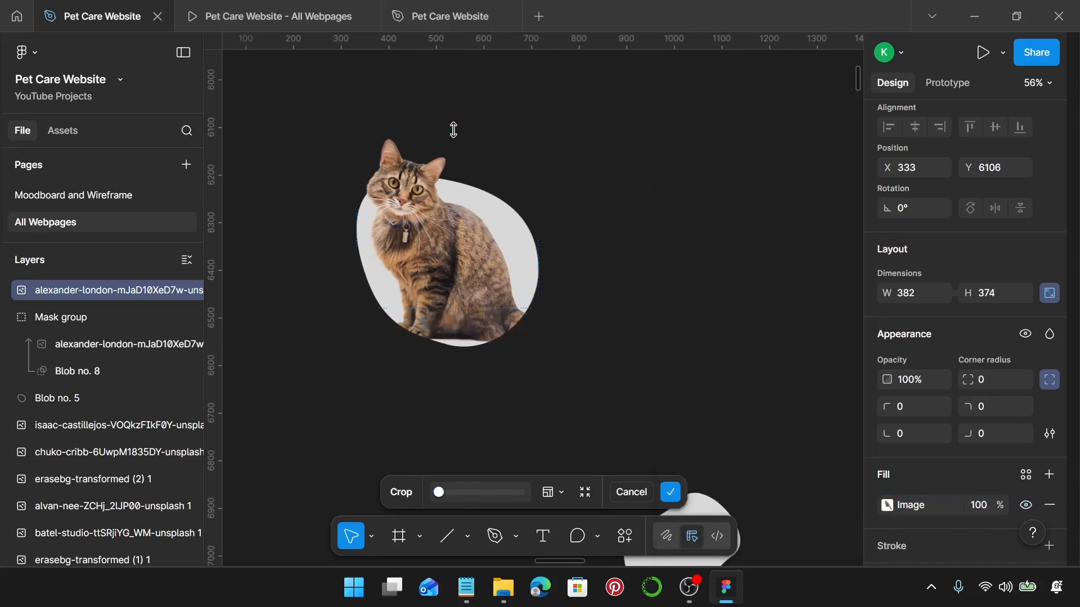
# Fill the Blob no. 5 shape behind the cat with the Pet Care Green color style.
pyautogui.click(86, 397)
pyautogui.scroll(-2, 899, 315)
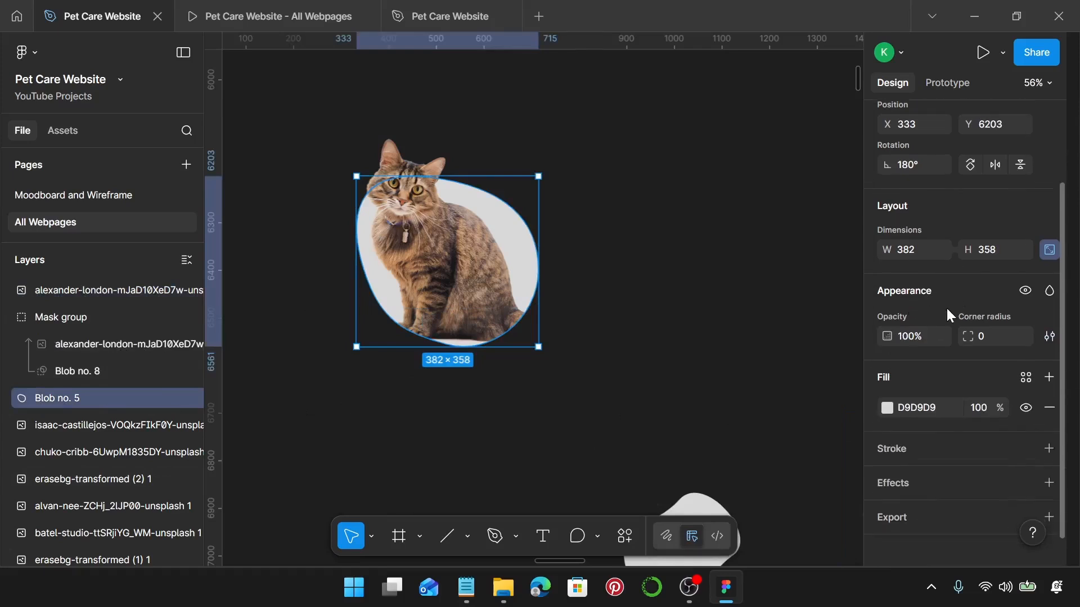
pyautogui.click(1026, 369)
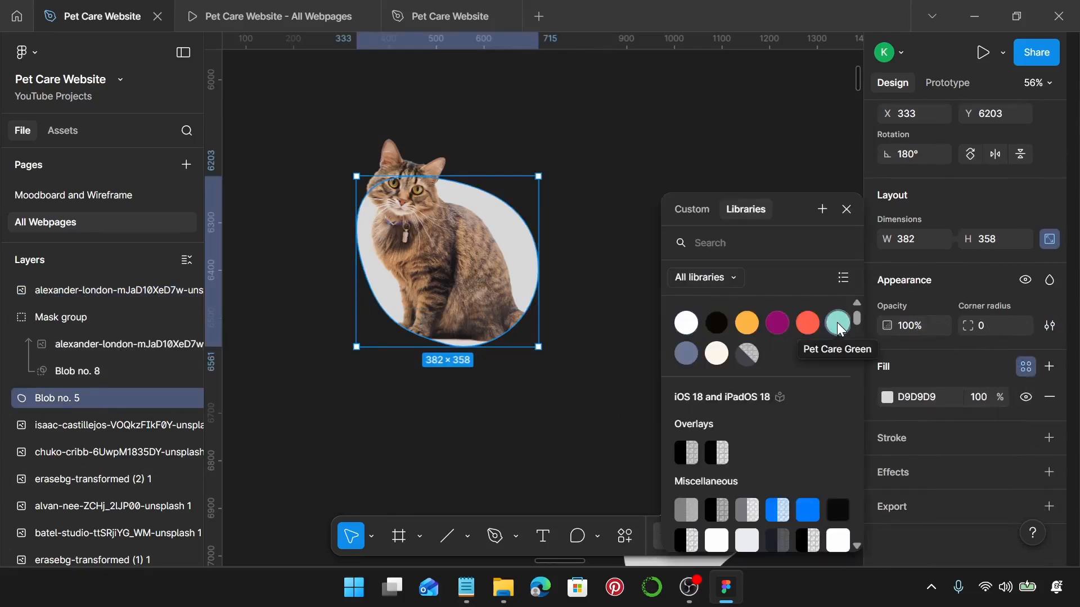
pyautogui.click(838, 324)
pyautogui.click(663, 299)
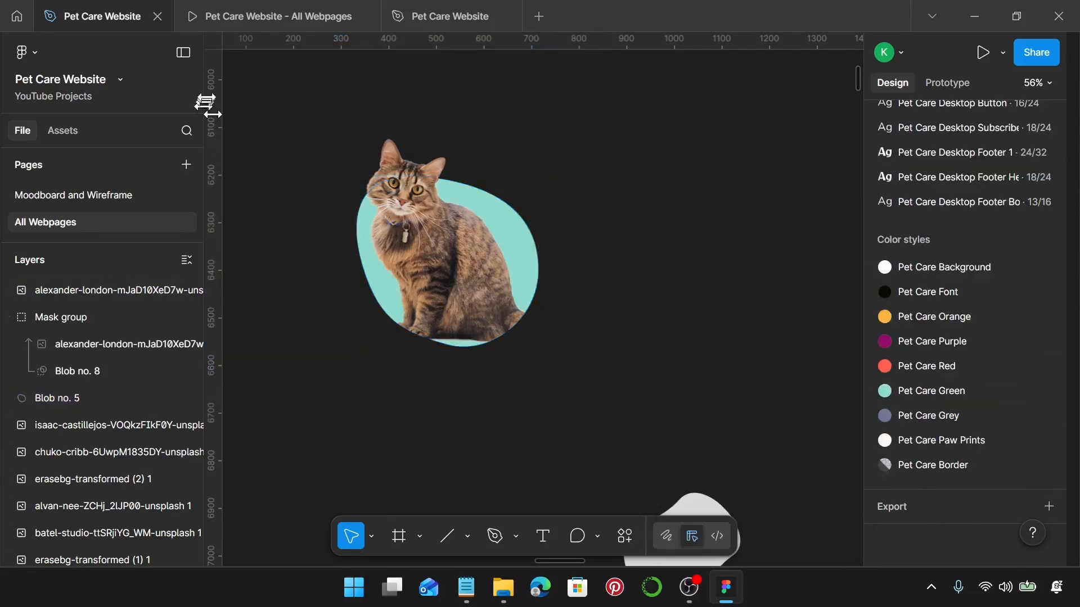
# Group the cropped cat photo, the mask group and the green blob, and lock the group's aspect ratio.
pyautogui.moveTo(253, 91); pyautogui.dragTo(634, 389)
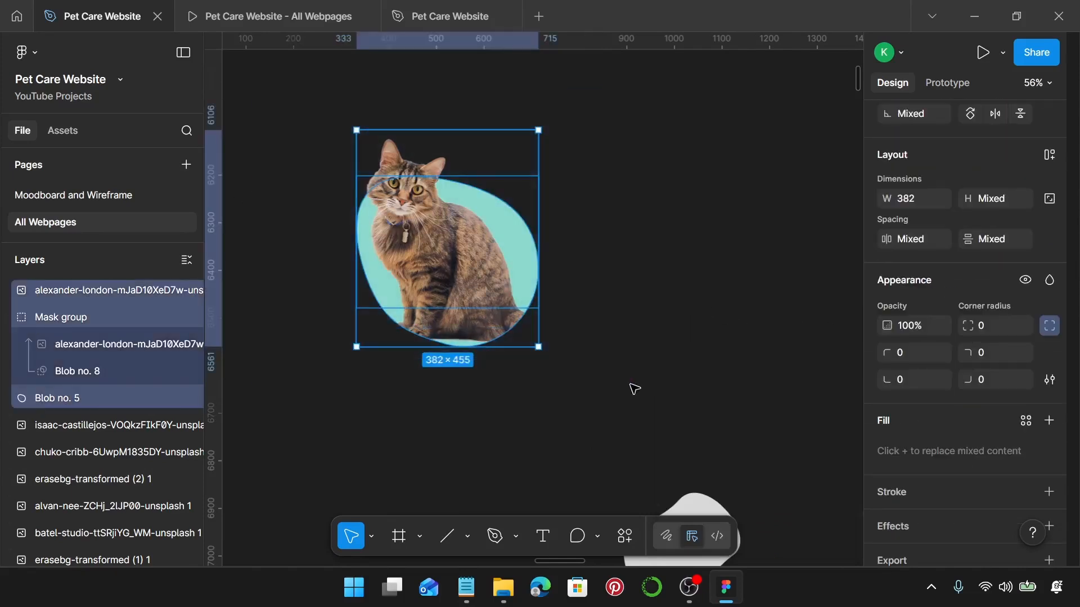
pyautogui.hotkey('ctrl', 'g')
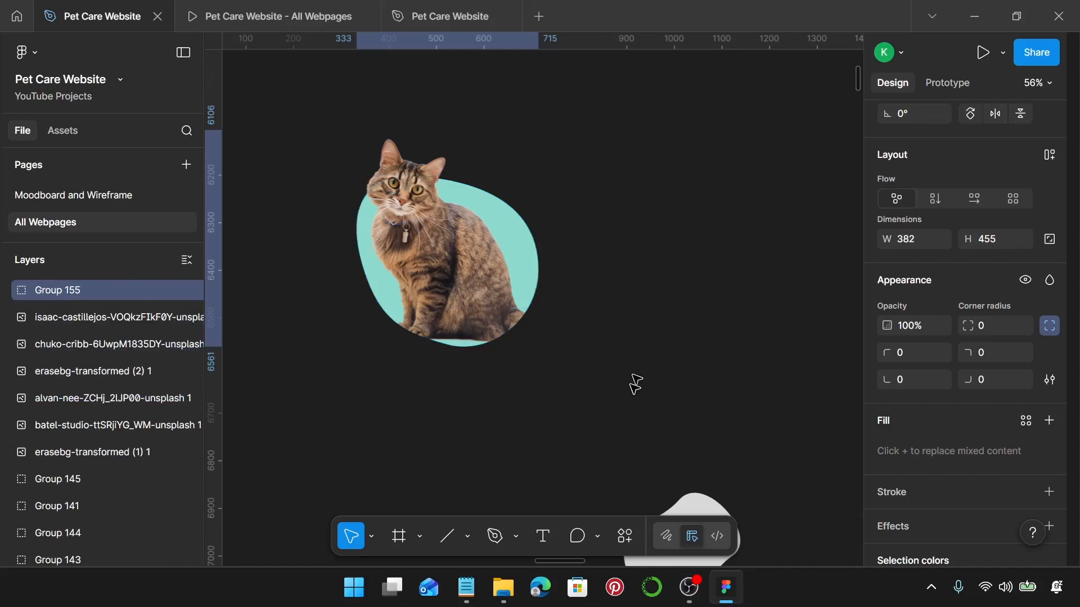
pyautogui.click(1048, 239)
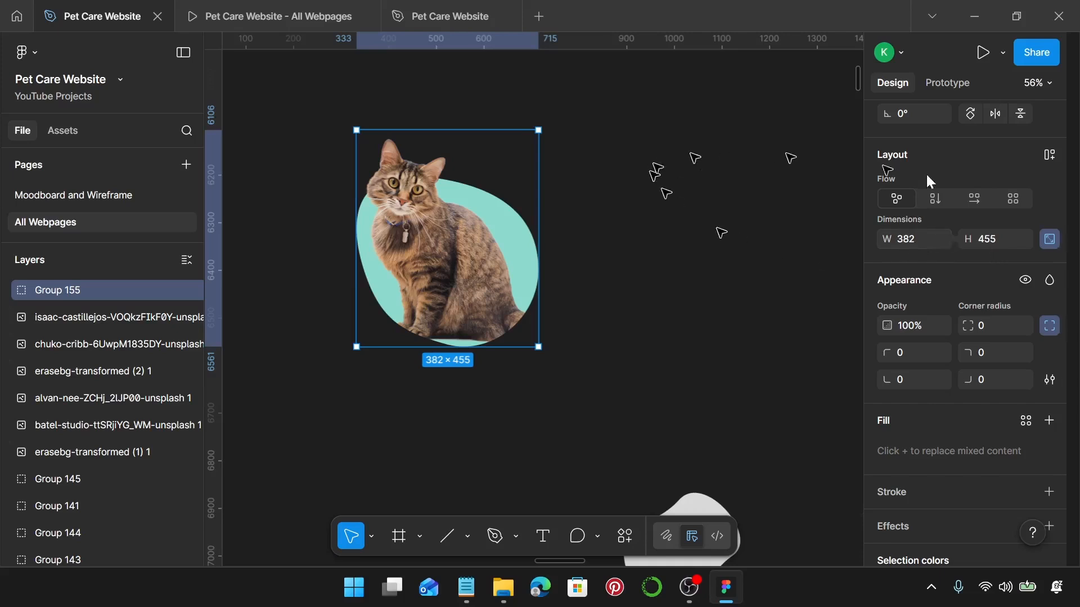
# Bring the blob beside the black dog to the front, and stack the dog photo above it.
pyautogui.scroll(-3, 527, 277)
pyautogui.scroll(-4, 527, 279)
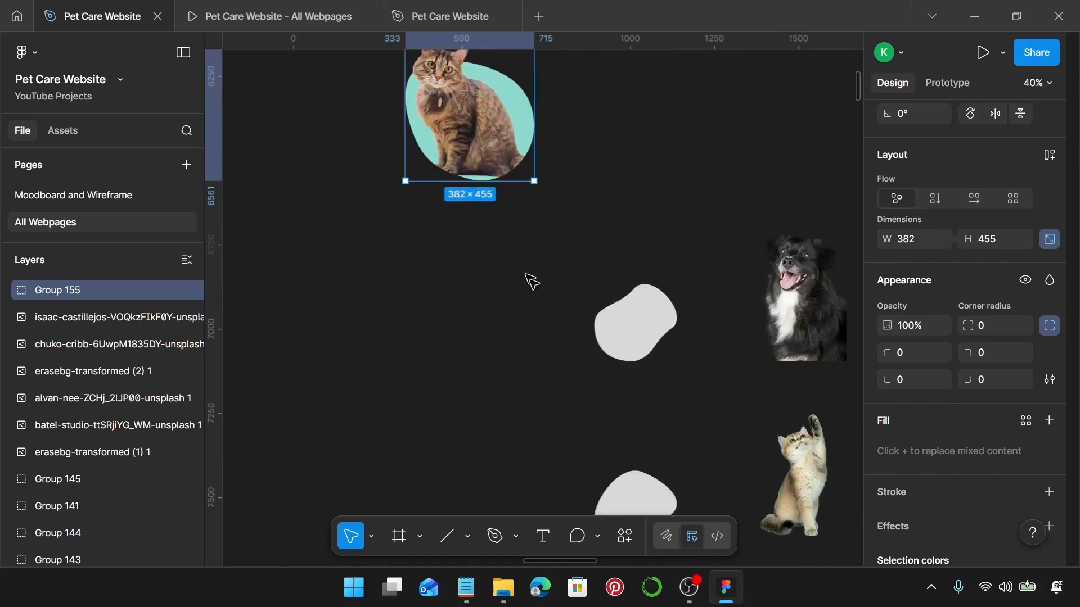
pyautogui.scroll(2, 661, 324)
pyautogui.scroll(-2, 660, 325)
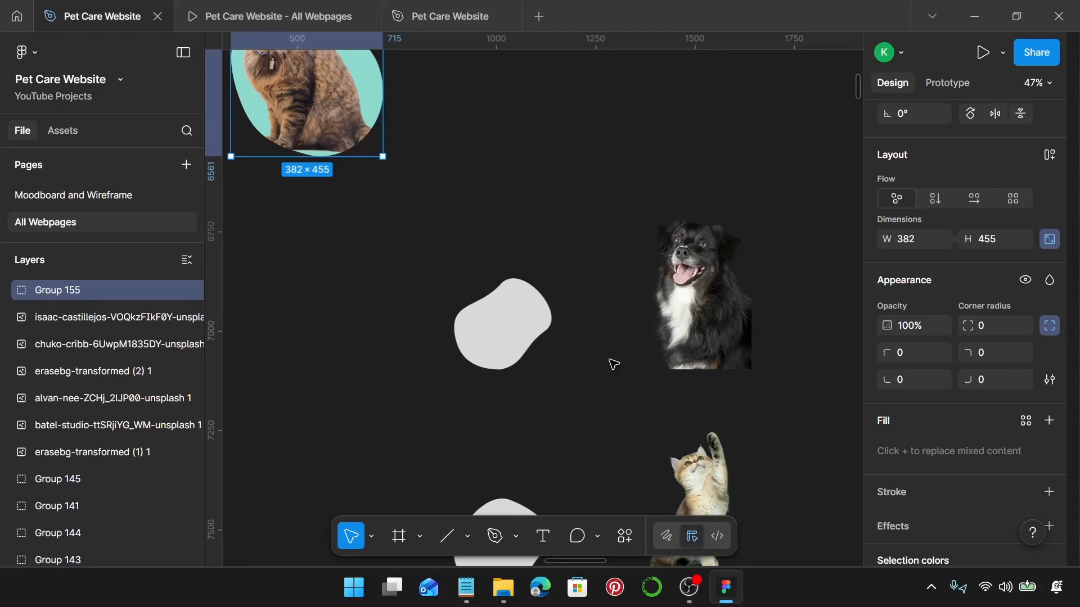
pyautogui.click(505, 335)
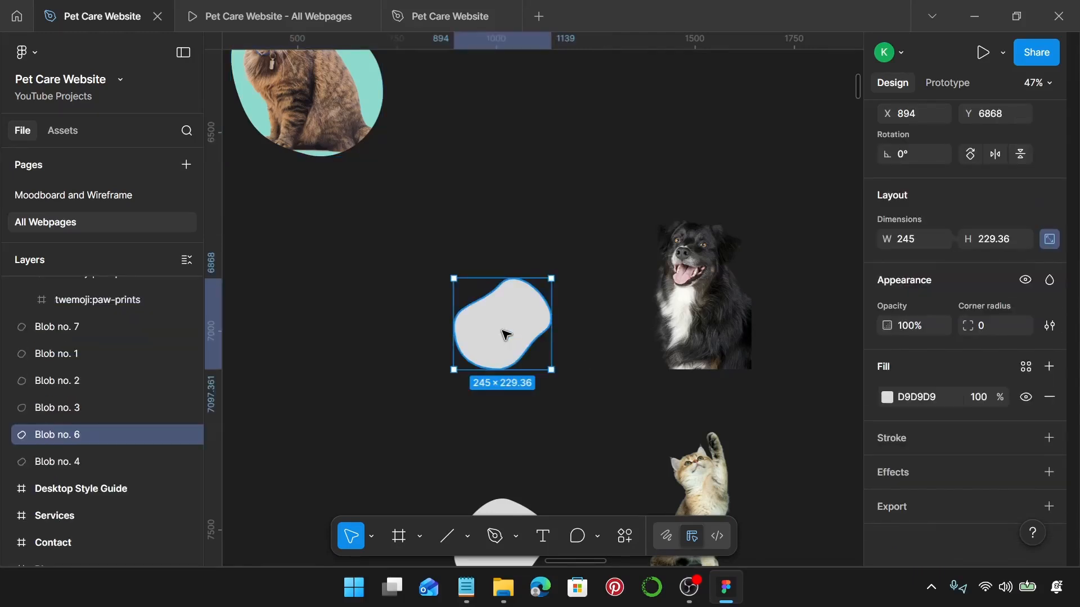
pyautogui.press(']')
pyautogui.click(719, 291)
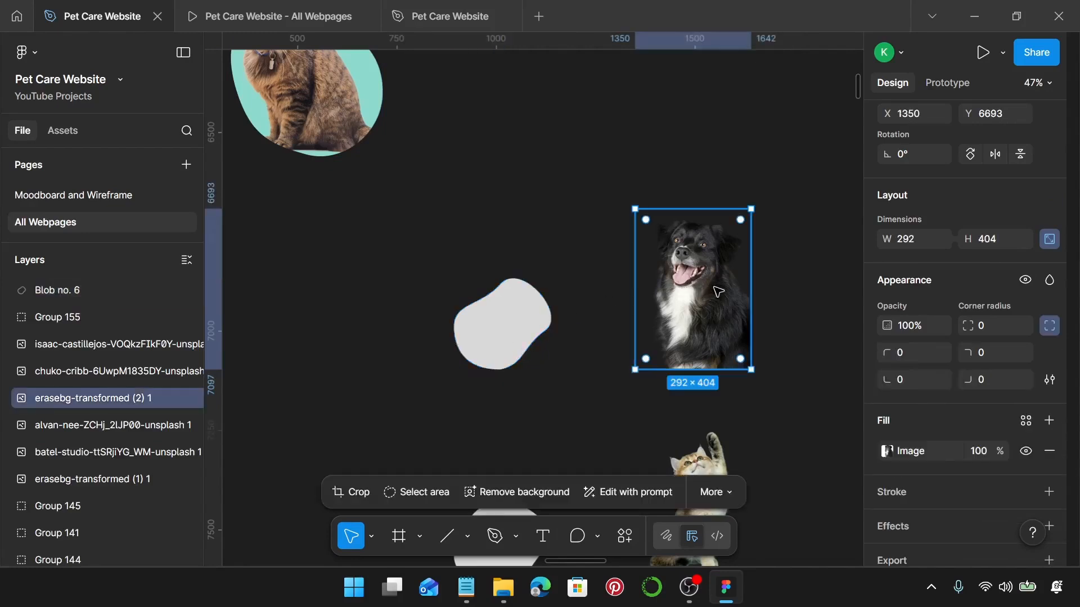
pyautogui.press(']')
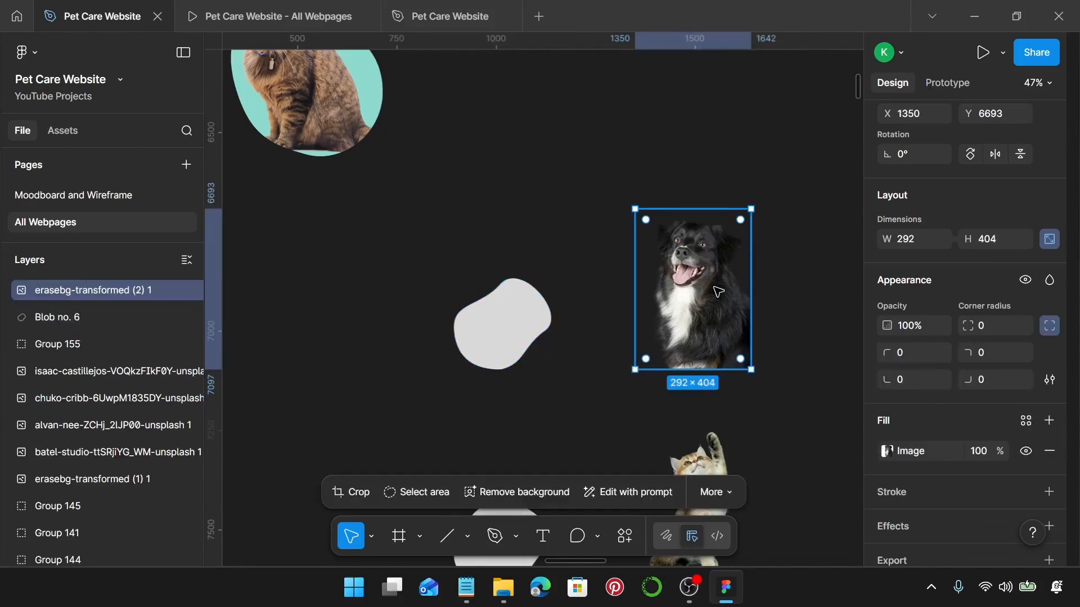
# Scale the blob beside the black dog proportionally to a width of 382.
pyautogui.click(496, 320)
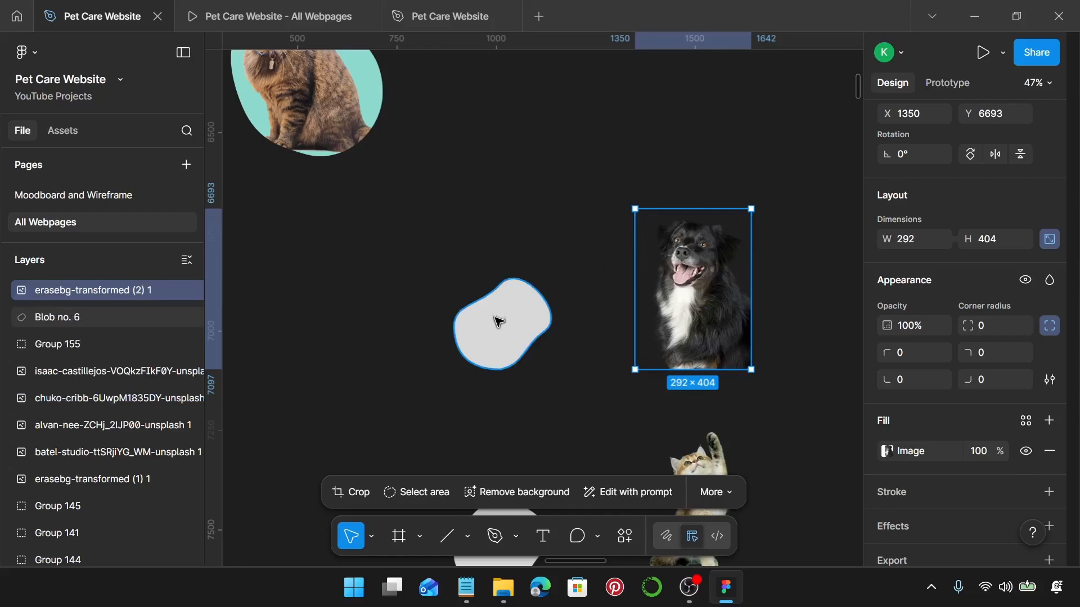
pyautogui.scroll(2, 941, 282)
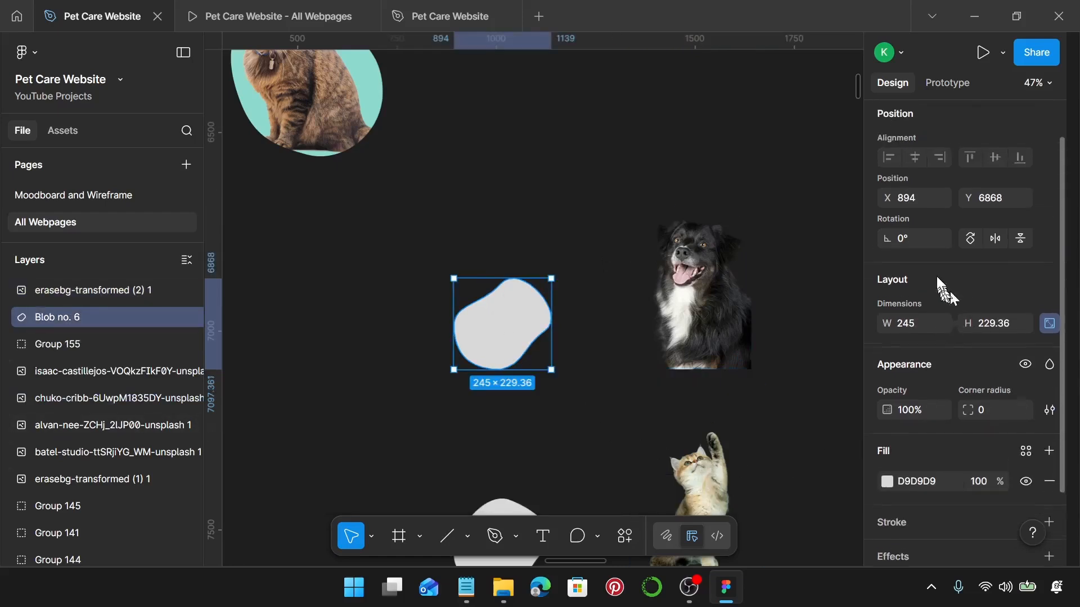
pyautogui.click(911, 327)
pyautogui.write('382')
pyautogui.press('Return')
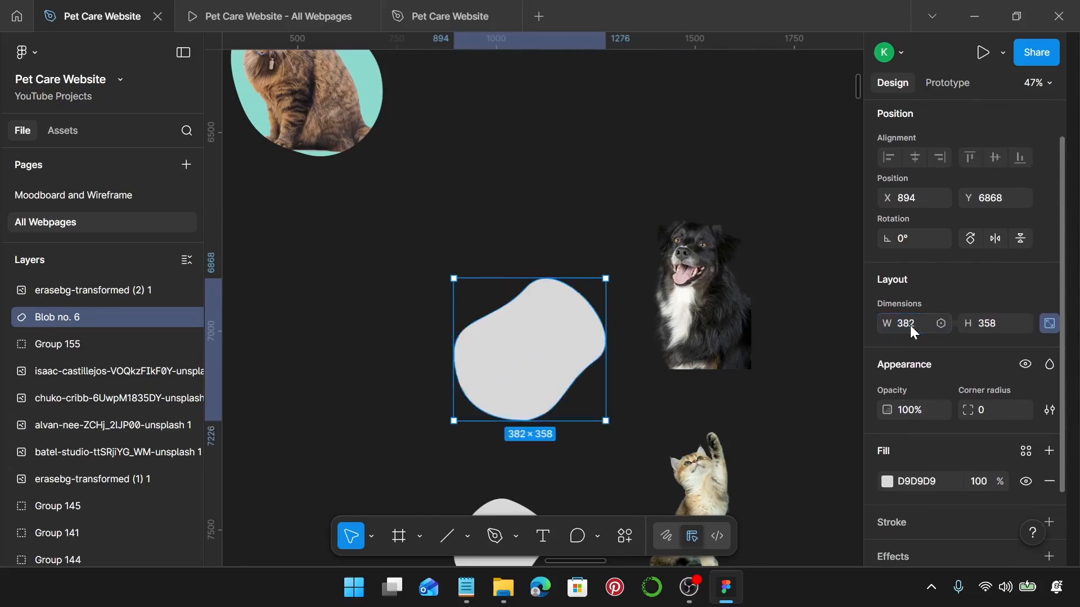
# Move the enlarged blob beside the dog to about X 826, Y 6830, and duplicate it in place.
pyautogui.moveTo(546, 367); pyautogui.dragTo(519, 352)
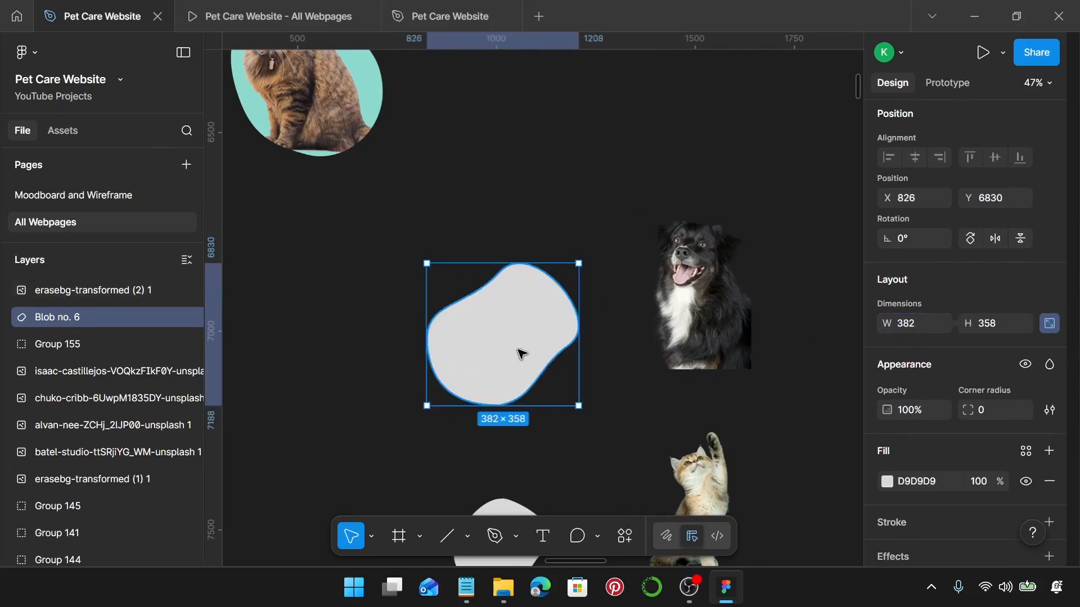
pyautogui.hotkey('ctrl', 'd')
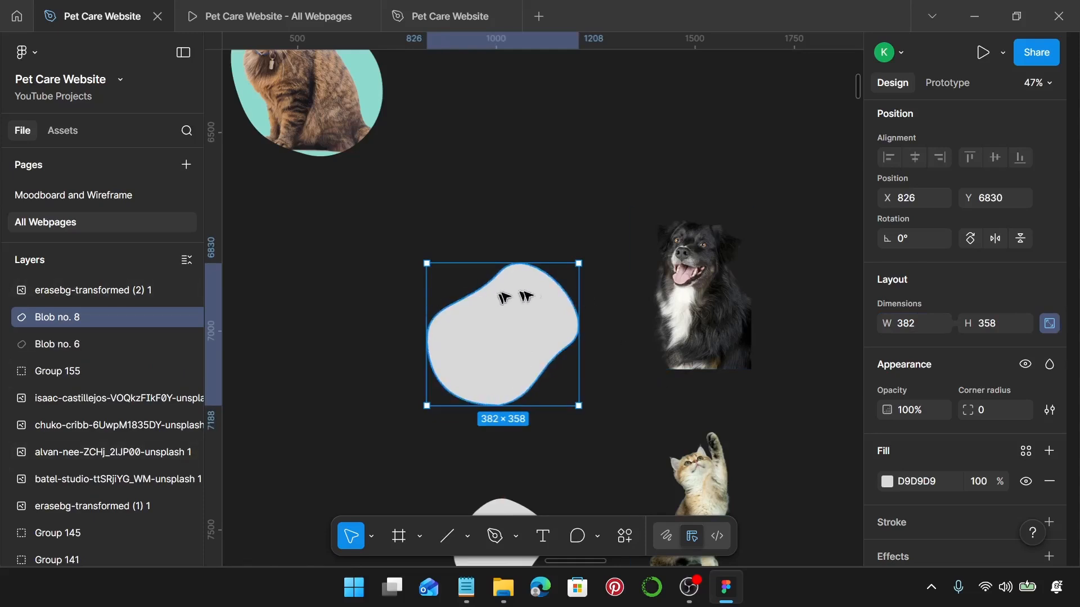
# Scale the black dog photo proportionally to a width of 336.
pyautogui.click(733, 307)
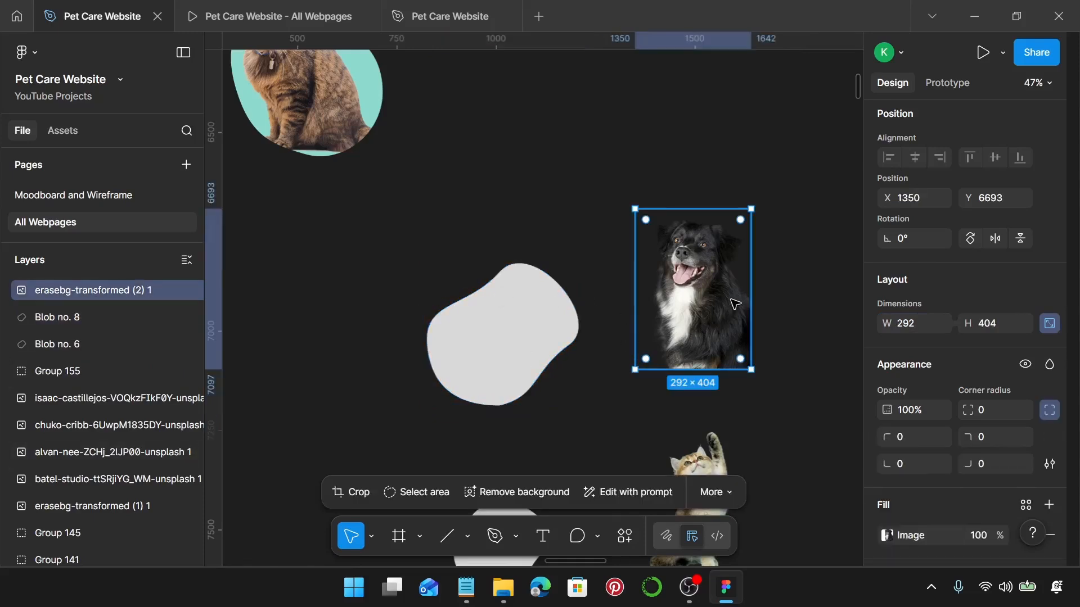
pyautogui.click(909, 324)
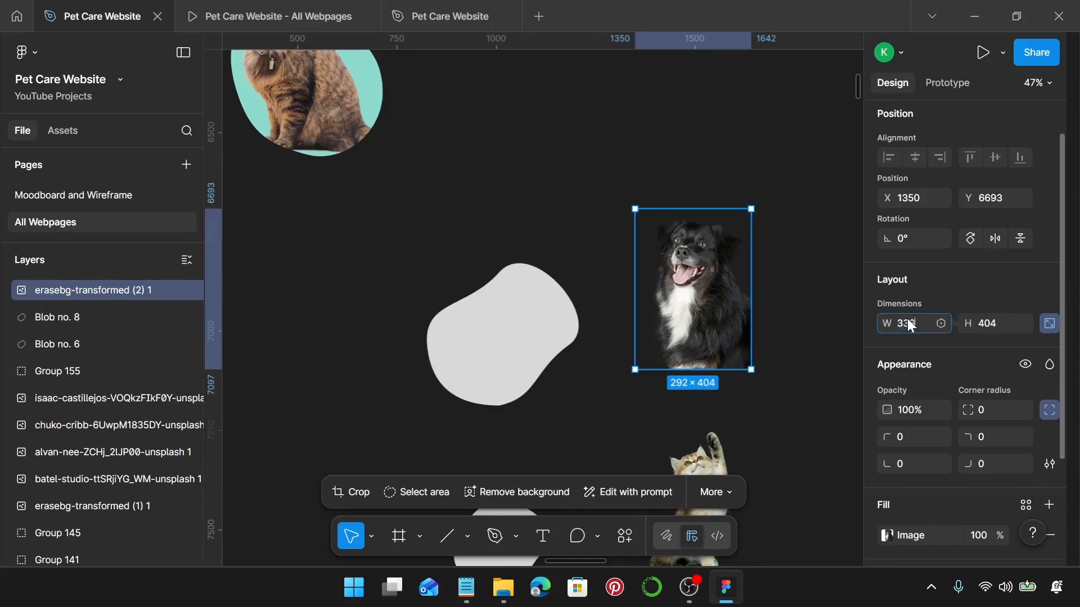
pyautogui.write('336')
pyautogui.press('Return')
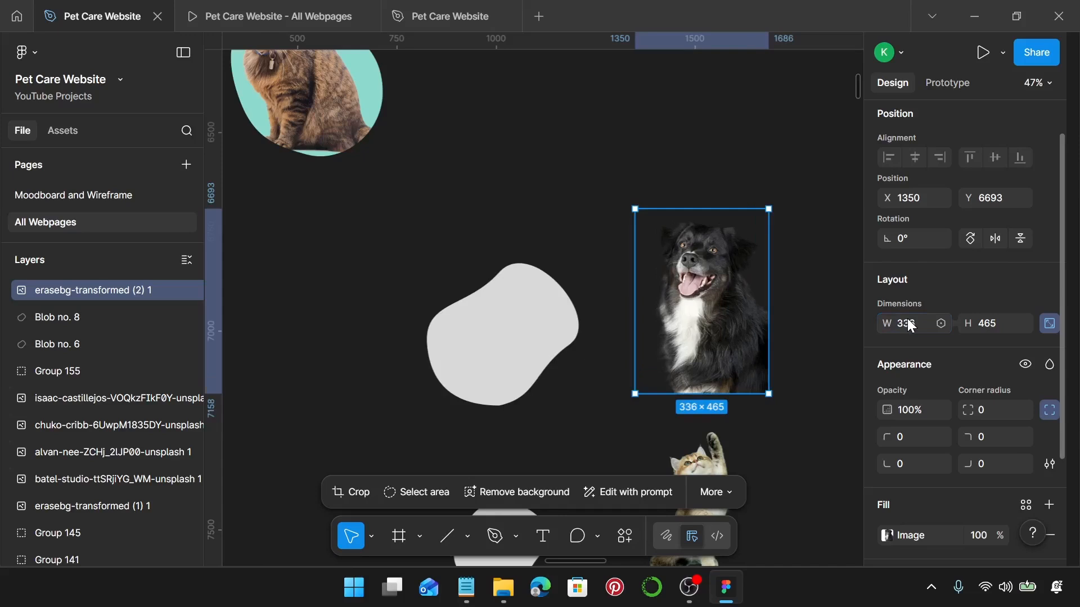
# Move the black dog photo over the grey blobs to about X 872, Y 6723.
pyautogui.moveTo(750, 330); pyautogui.dragTo(511, 336)
pyautogui.scroll(-1, 516, 341)
pyautogui.scroll(3, 516, 342)
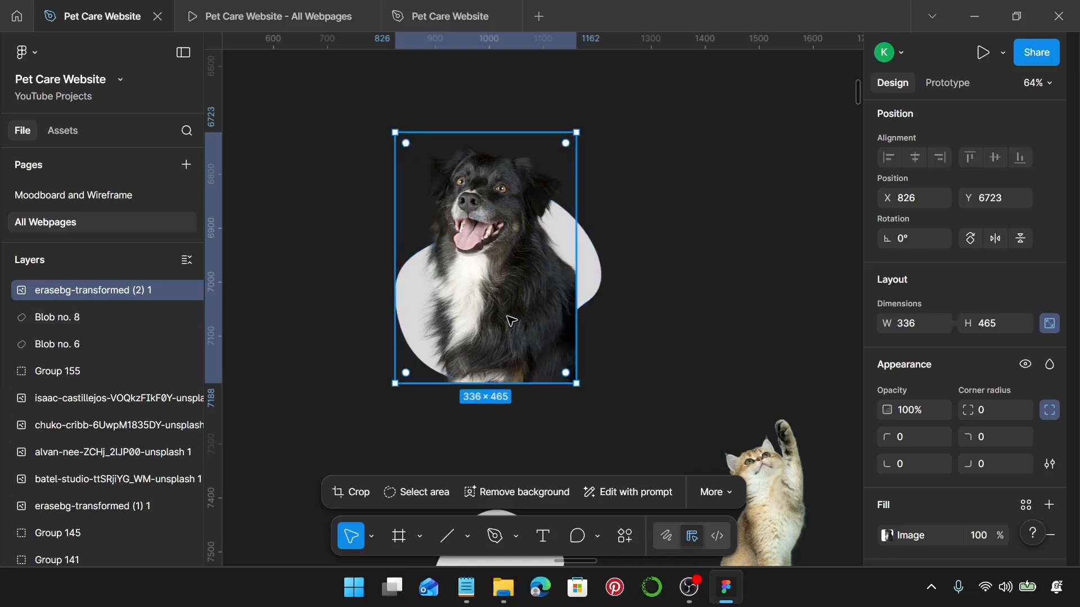
pyautogui.moveTo(507, 318); pyautogui.dragTo(534, 322)
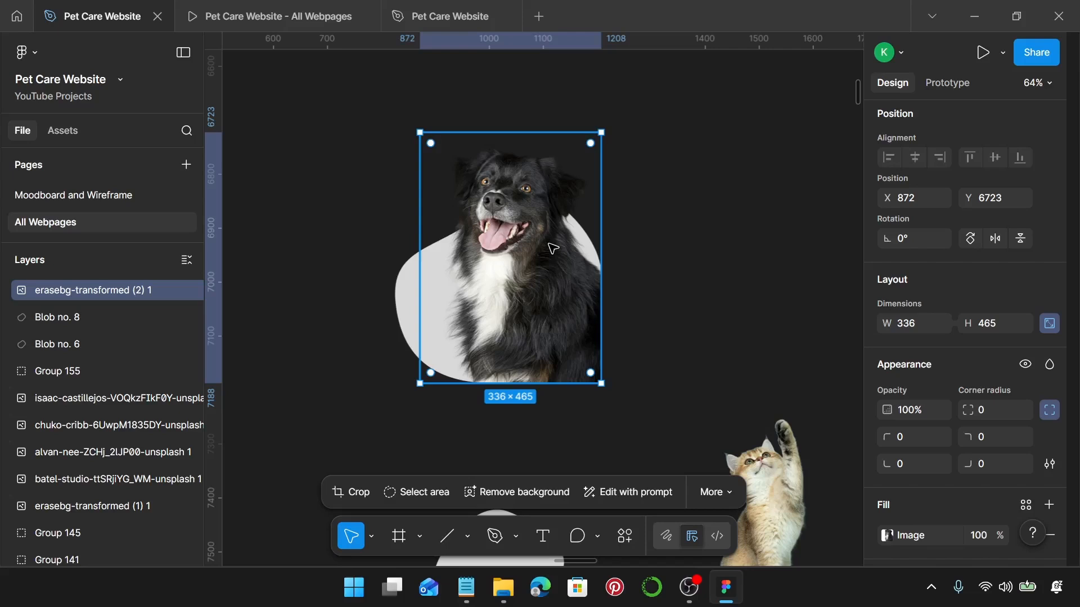
# Duplicate the dog photo in place and mask the lower copy with the Blob no. 8 shape.
pyautogui.hotkey('ctrl', 'd')
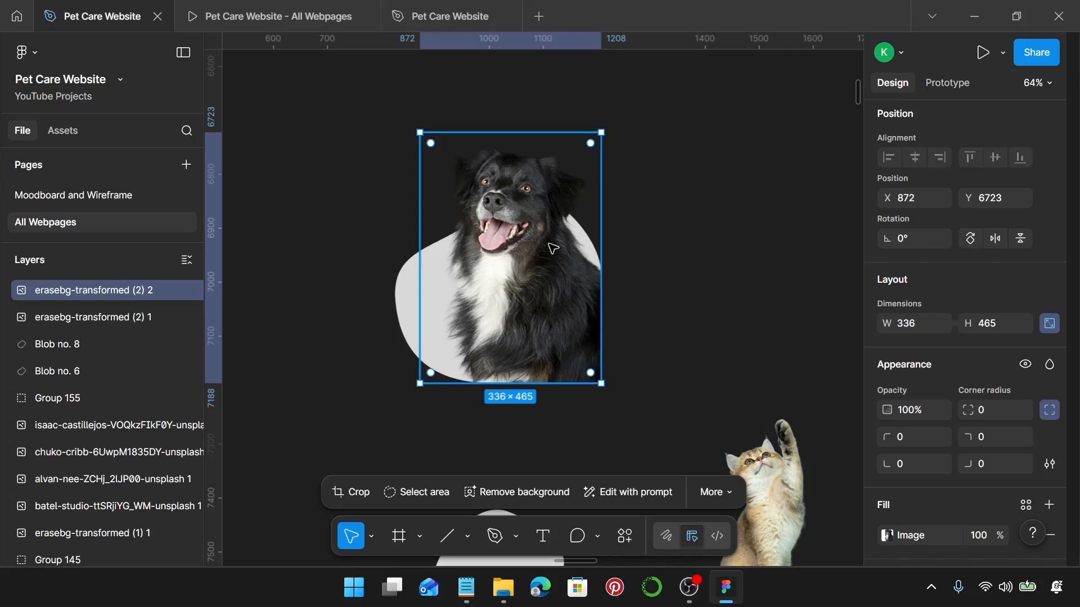
pyautogui.click(110, 318)
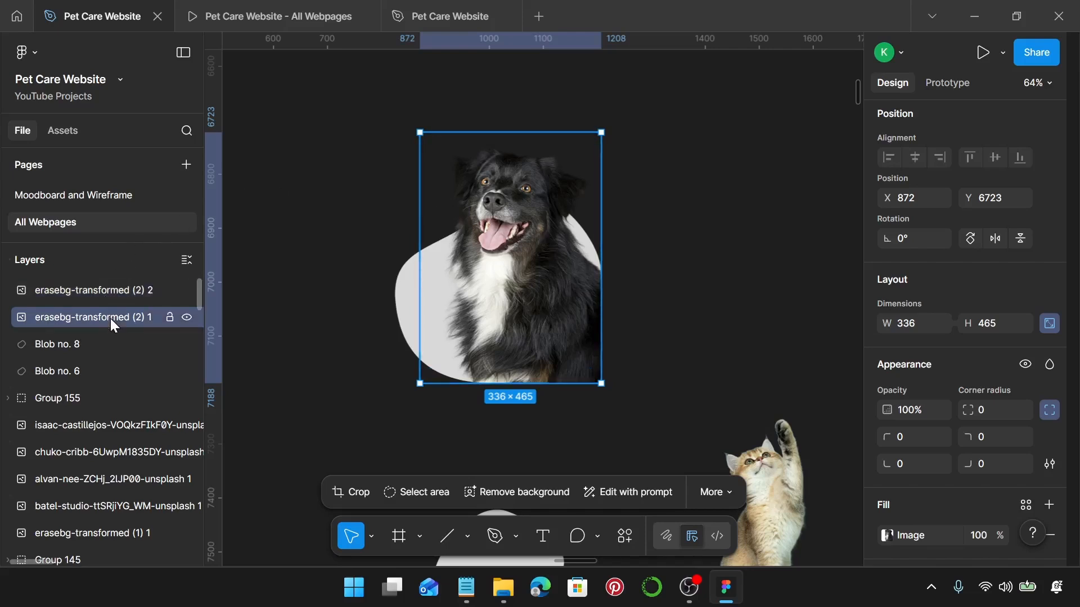
pyautogui.keyDown('shift'); pyautogui.click(72, 344); pyautogui.keyUp('shift')
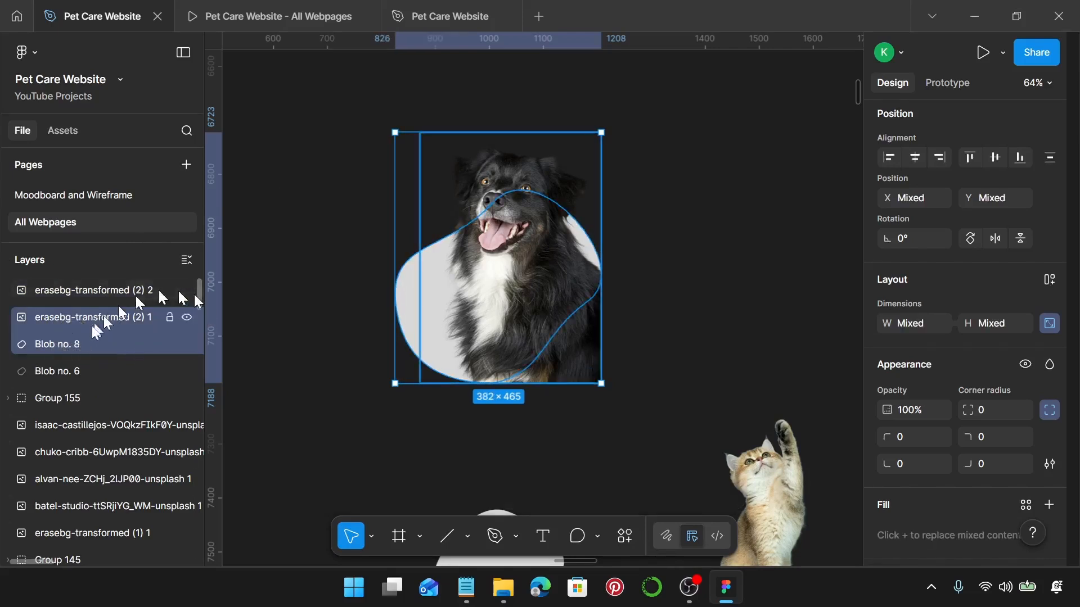
pyautogui.rightClick(79, 343)
pyautogui.click(167, 418)
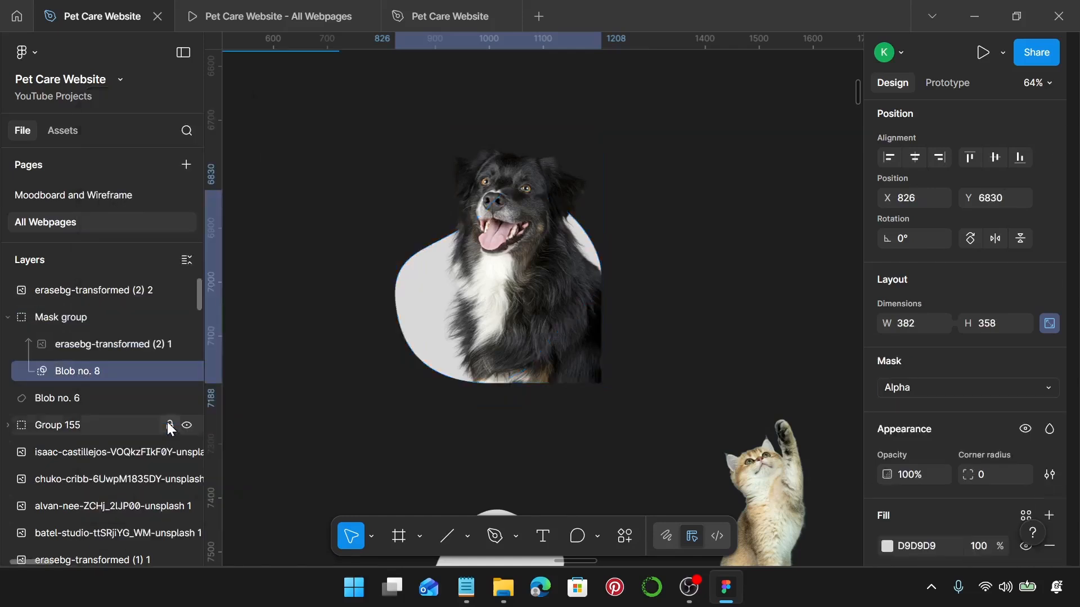
# Crop the unmasked dog photo copy from its lower and right edges to about 323 × 253, keeping the head.
pyautogui.click(100, 293)
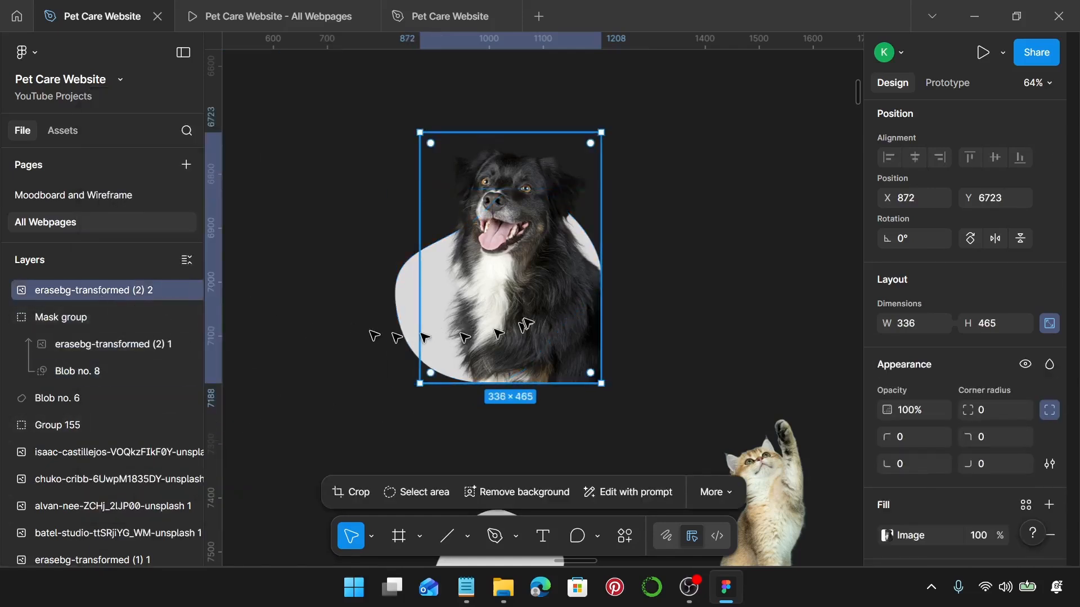
pyautogui.doubleClick(509, 289)
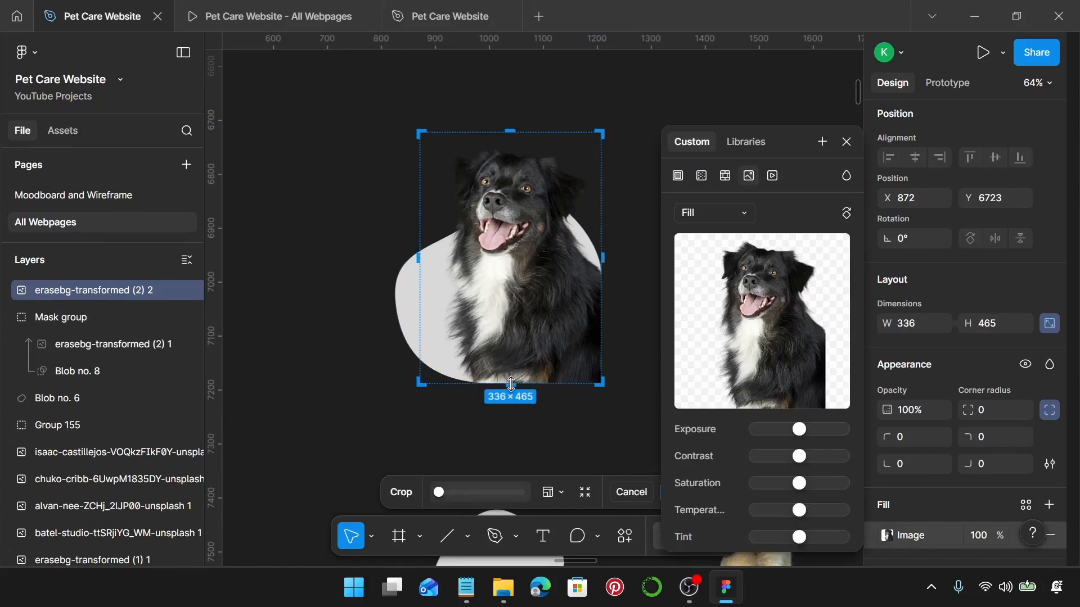
pyautogui.moveTo(509, 384); pyautogui.dragTo(518, 269)
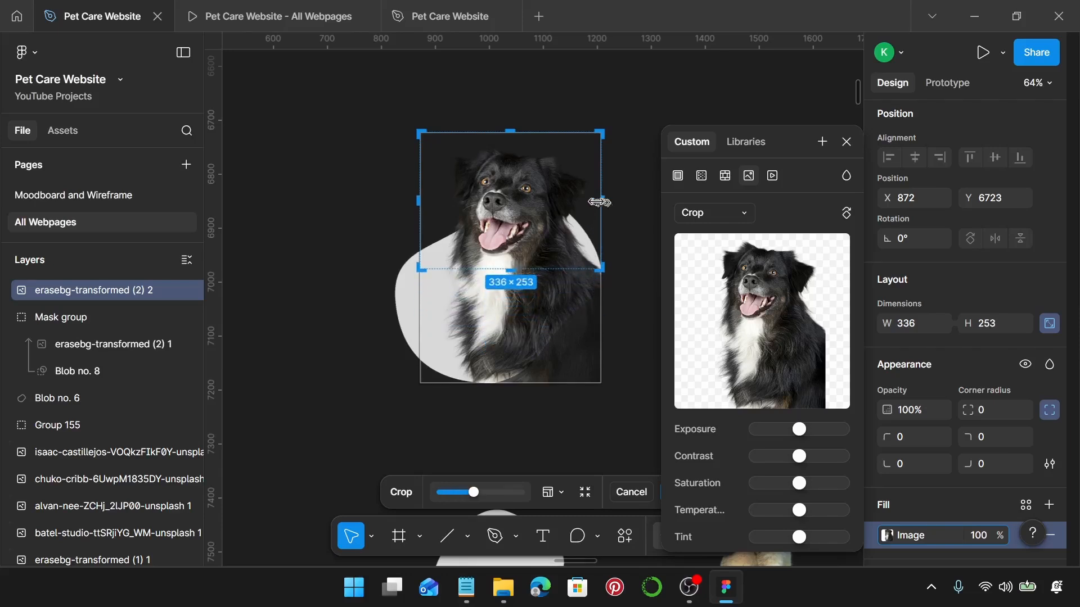
pyautogui.moveTo(600, 202); pyautogui.dragTo(594, 203)
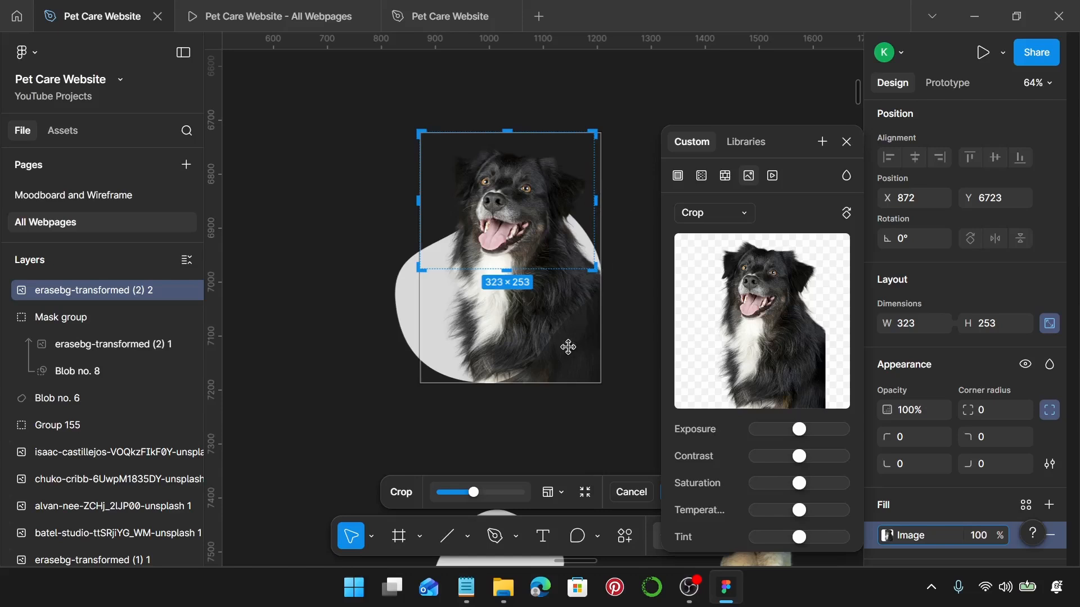
pyautogui.press('Return')
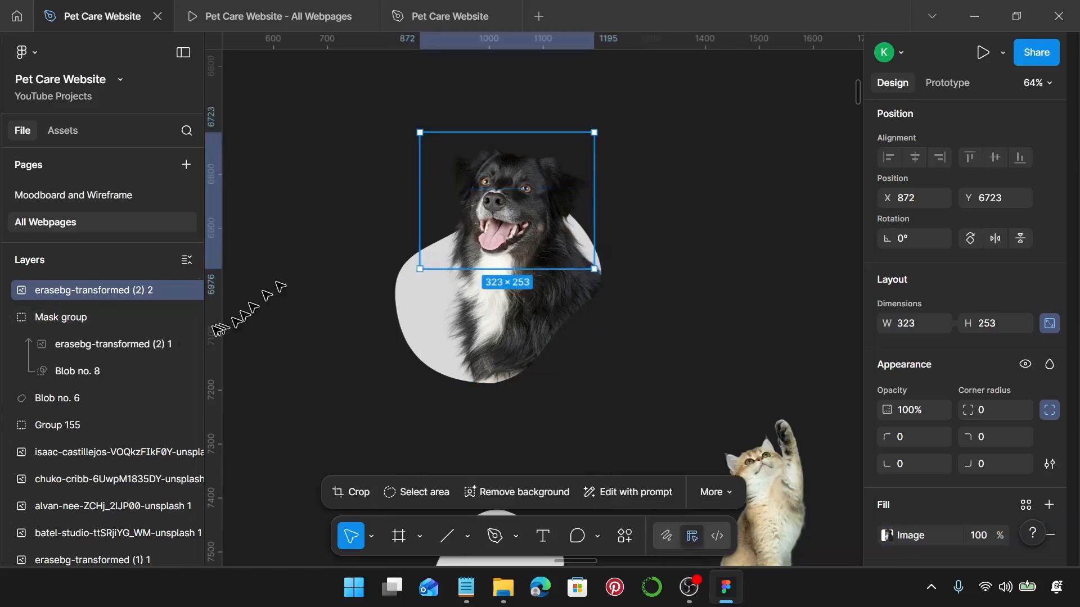
# Fill the background blob behind the dog, Blob no. 6, with the Pet Care Orange color style.
pyautogui.click(77, 401)
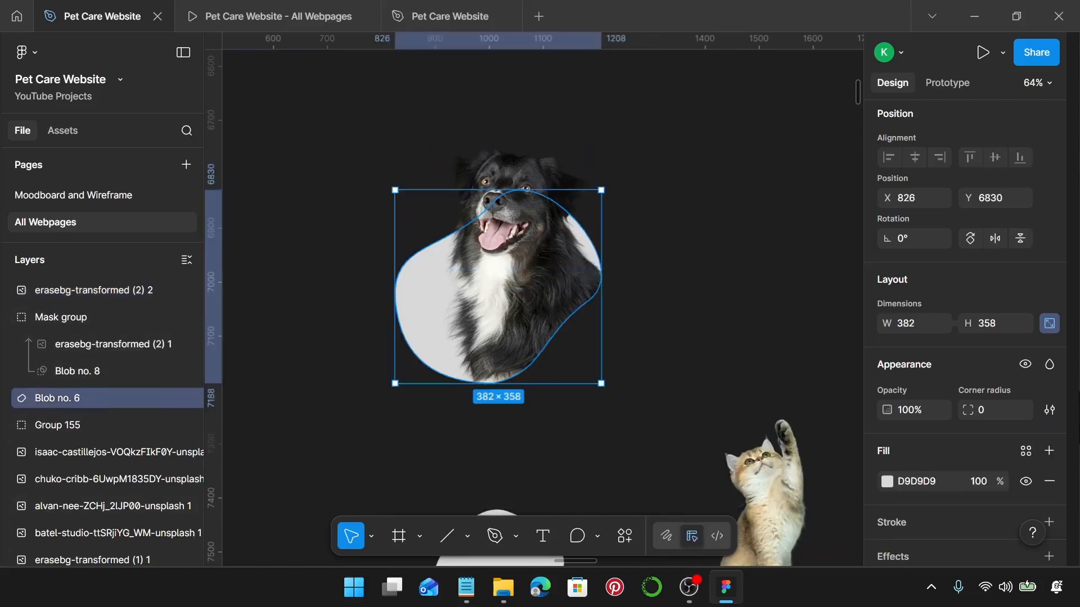
pyautogui.scroll(-3, 1004, 436)
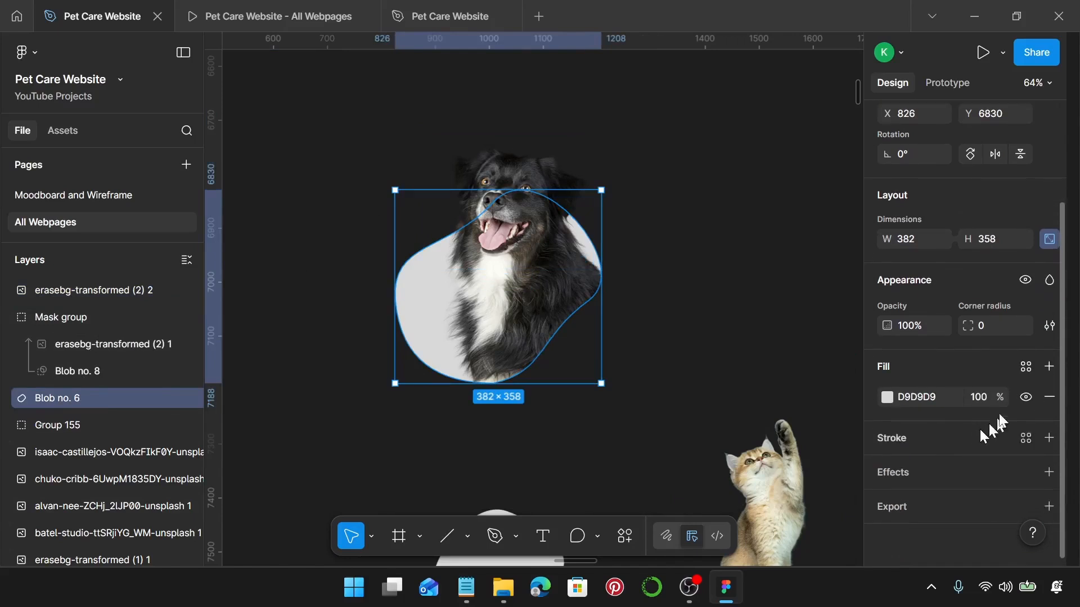
pyautogui.click(1027, 368)
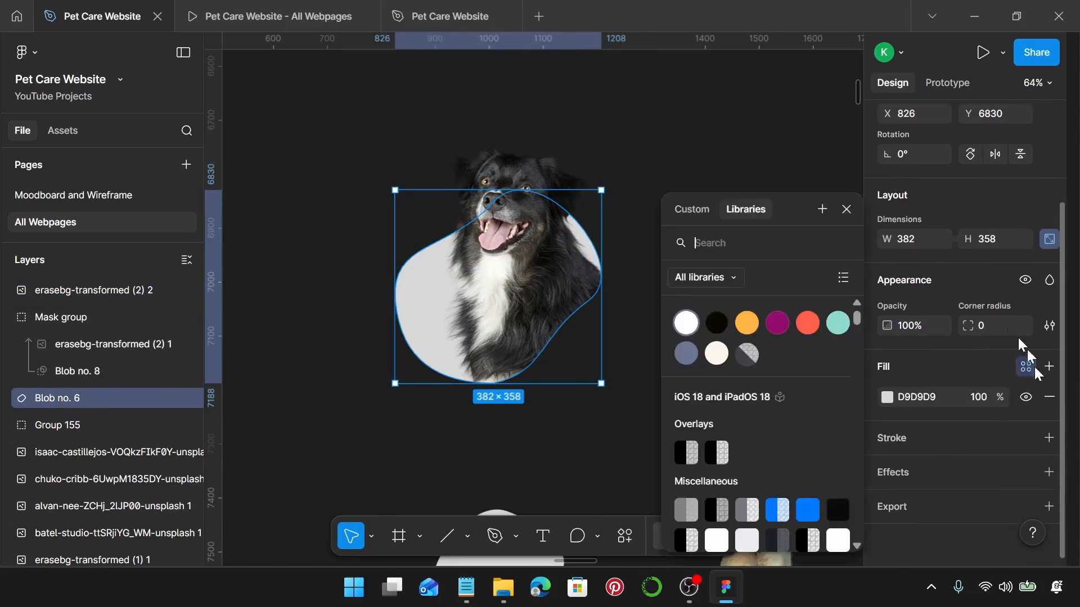
pyautogui.click(751, 325)
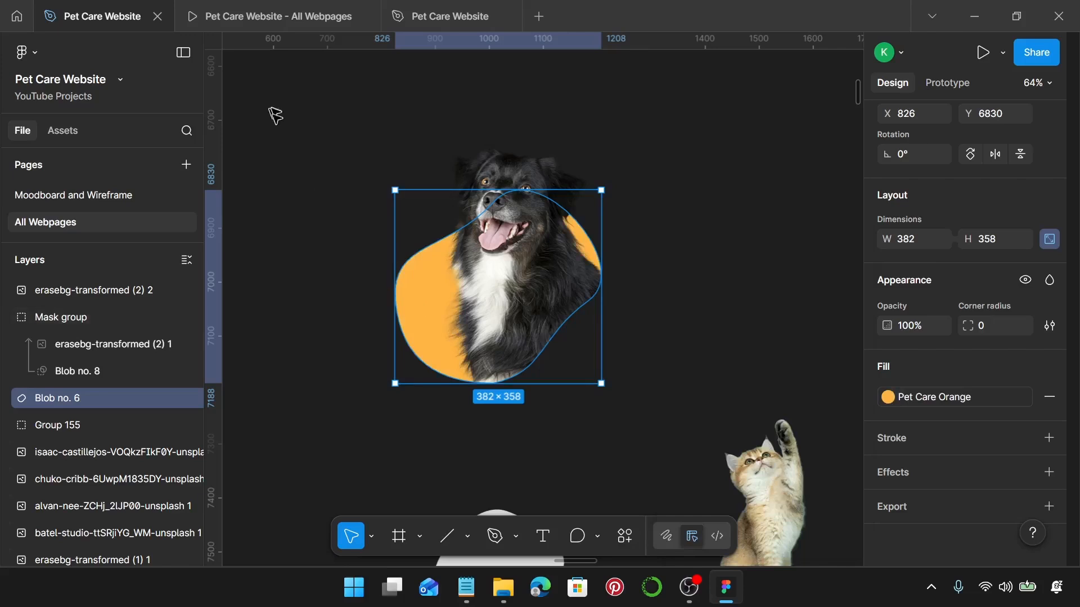
# Group the cropped dog photo, the mask group and the orange blob, and lock the group's aspect ratio.
pyautogui.click(320, 141)
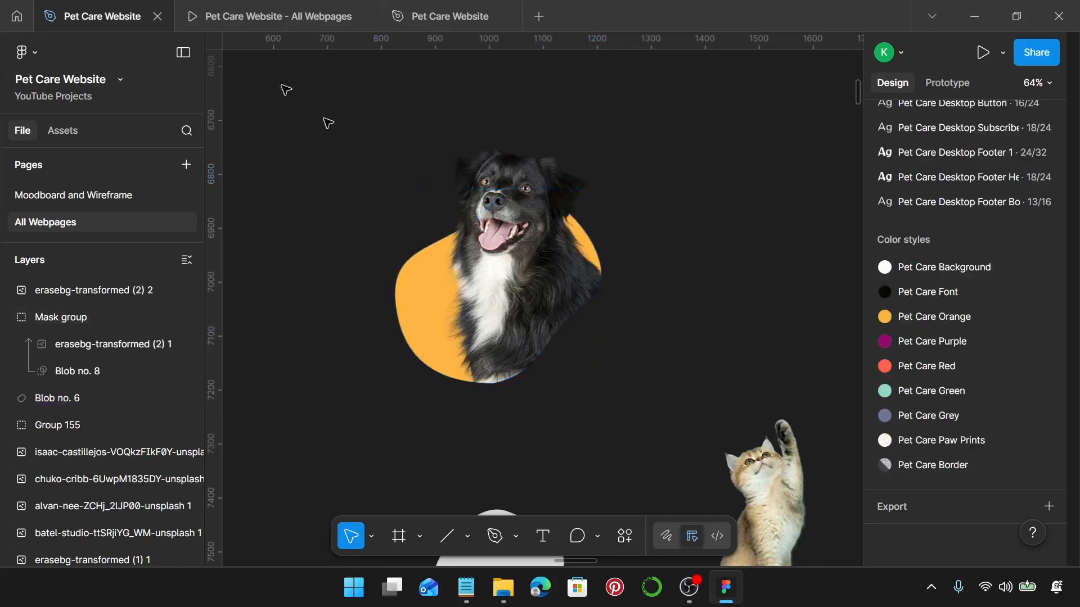
pyautogui.moveTo(278, 82); pyautogui.dragTo(658, 424)
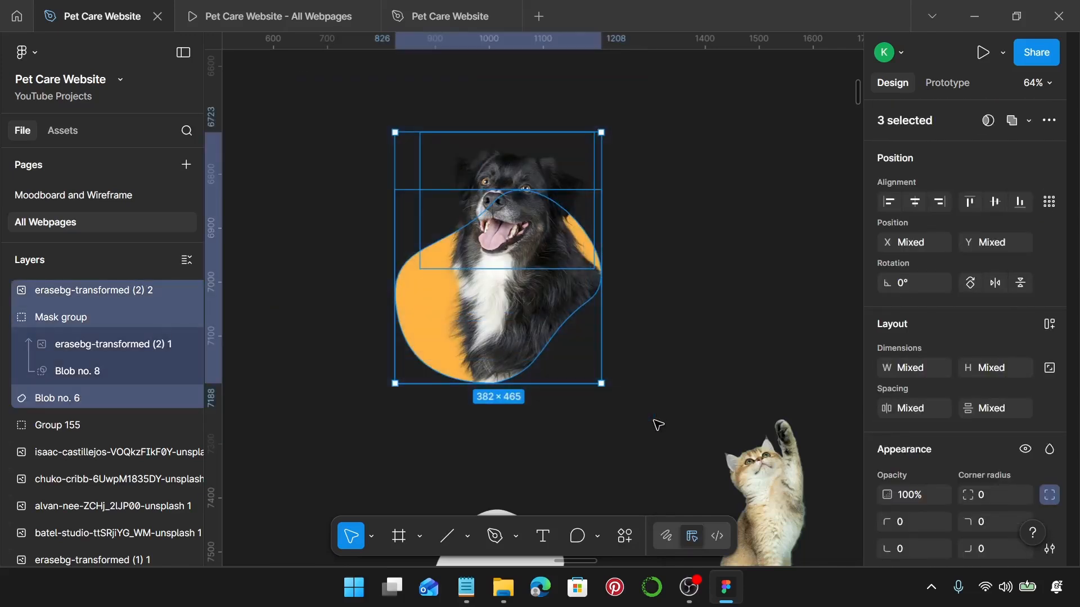
pyautogui.hotkey('ctrl', 'g')
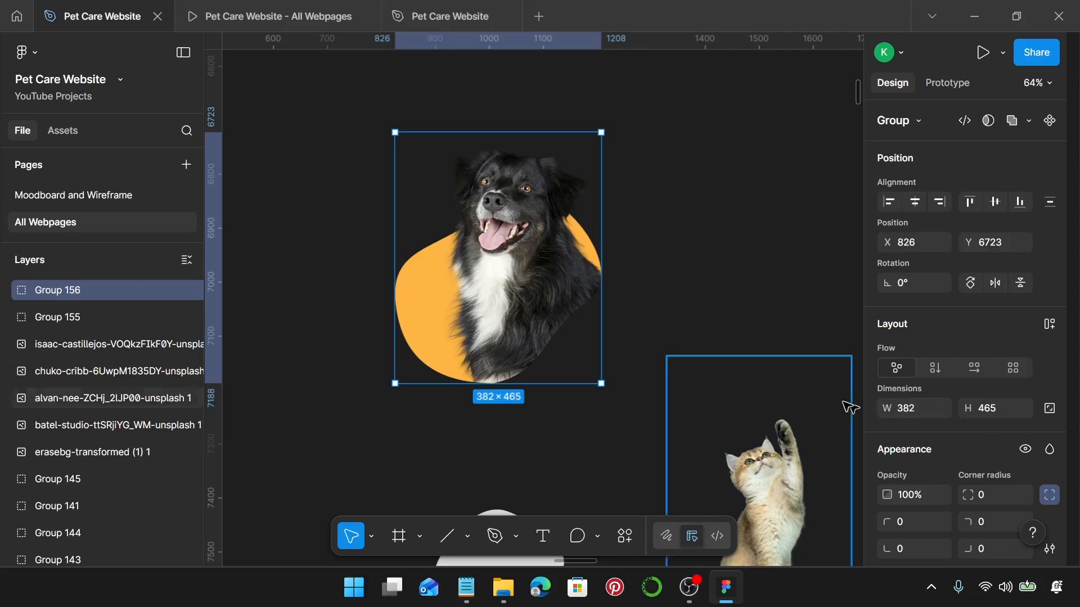
pyautogui.click(1047, 409)
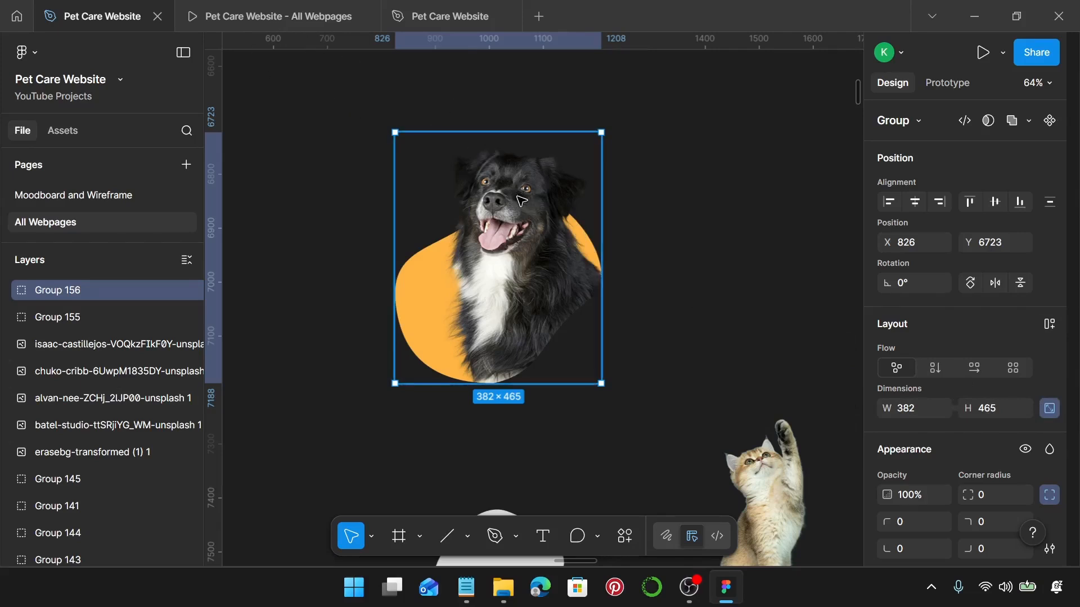
# Crop the empty space above the dog's head in the group's top photo, reducing its height to about 239.
pyautogui.click(8, 290)
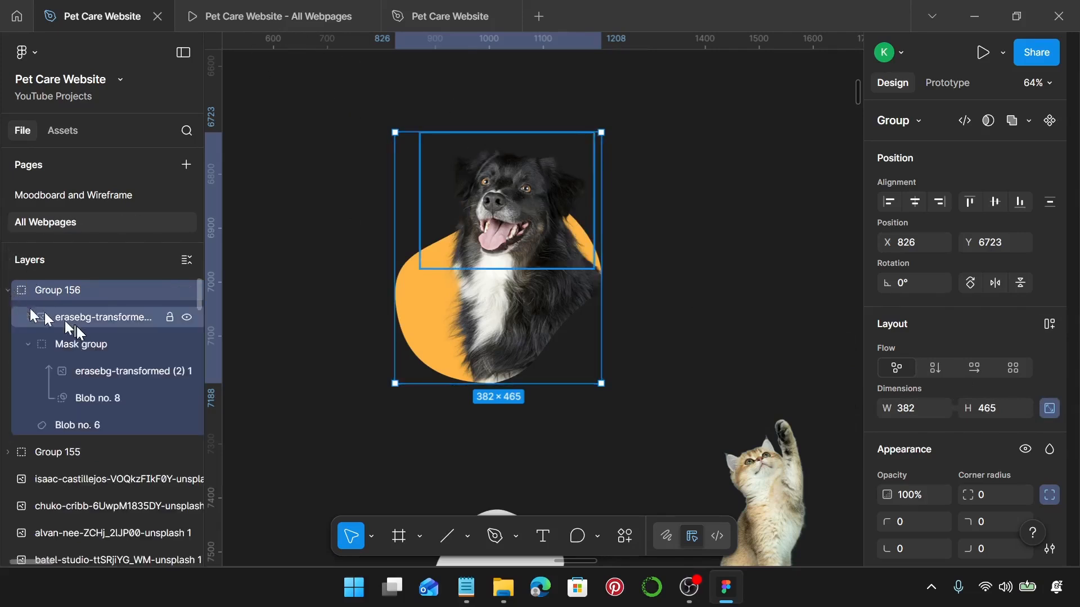
pyautogui.click(97, 318)
pyautogui.scroll(10, 502, 149)
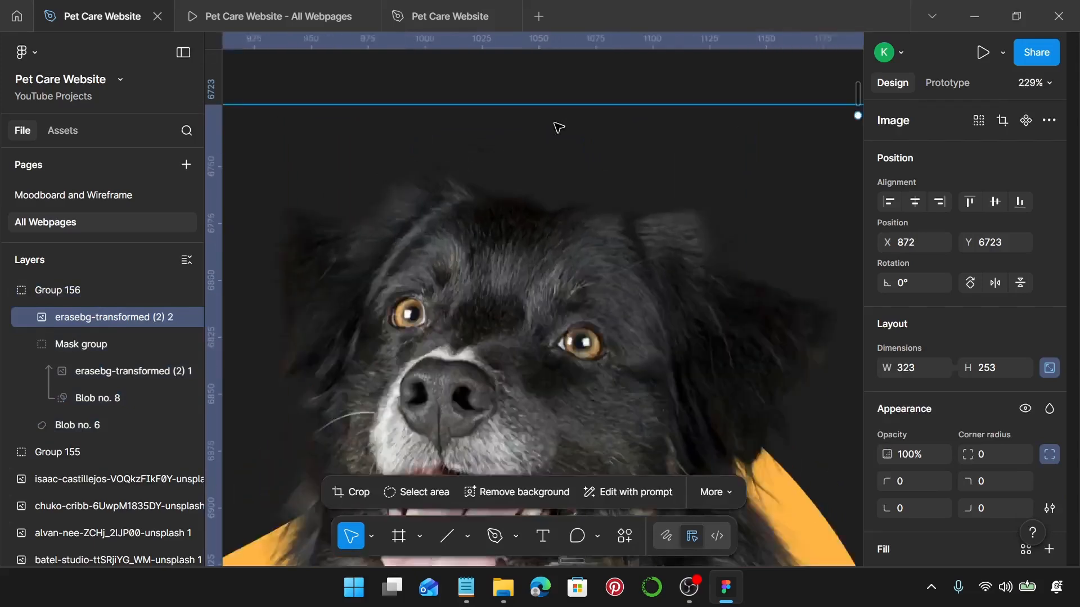
pyautogui.scroll(-5, 541, 205)
pyautogui.doubleClick(554, 258)
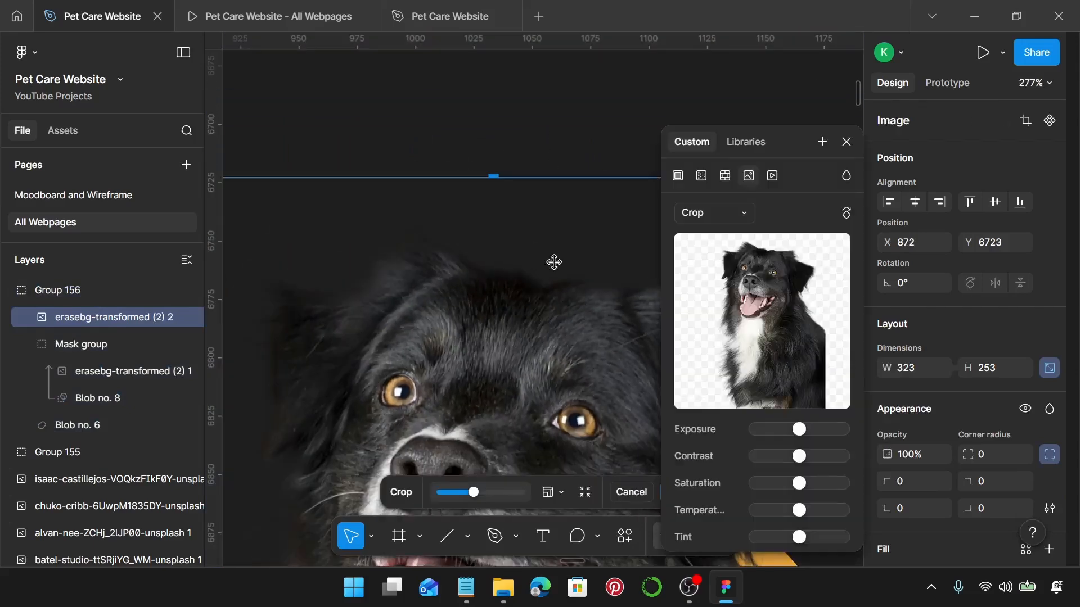
pyautogui.moveTo(500, 177); pyautogui.dragTo(502, 209)
pyautogui.scroll(7, 398, 248)
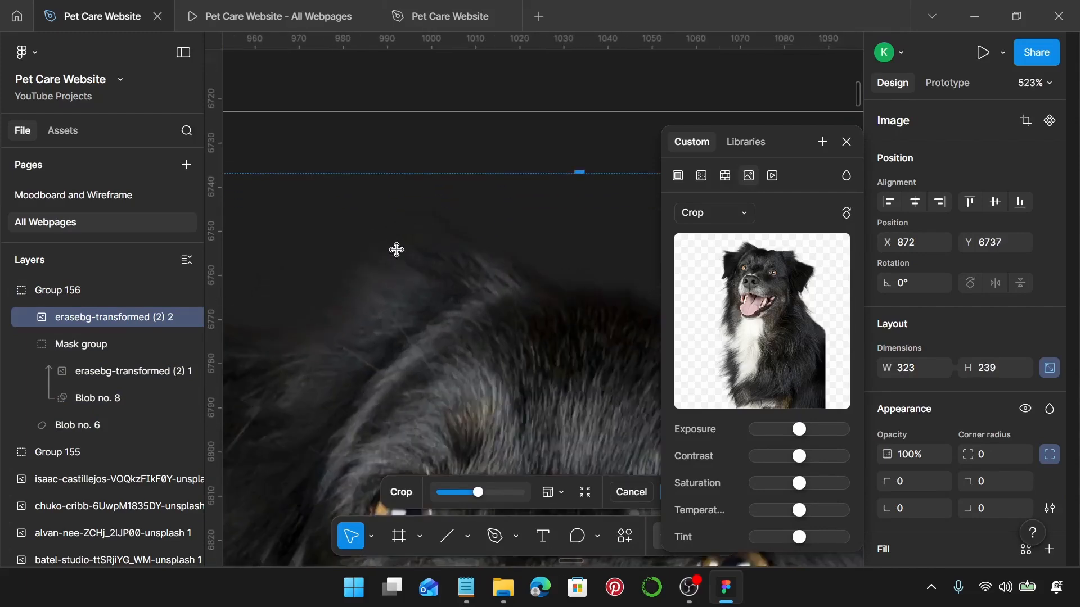
pyautogui.scroll(-12, 396, 250)
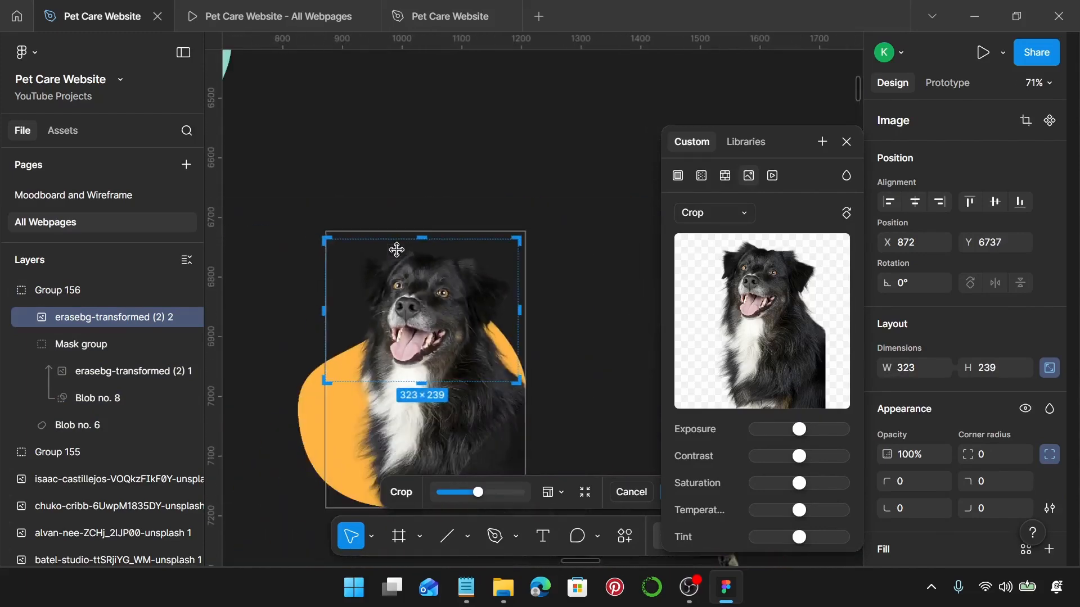
pyautogui.press('Escape')
pyautogui.press('Escape')
pyautogui.scroll(-2, 549, 283)
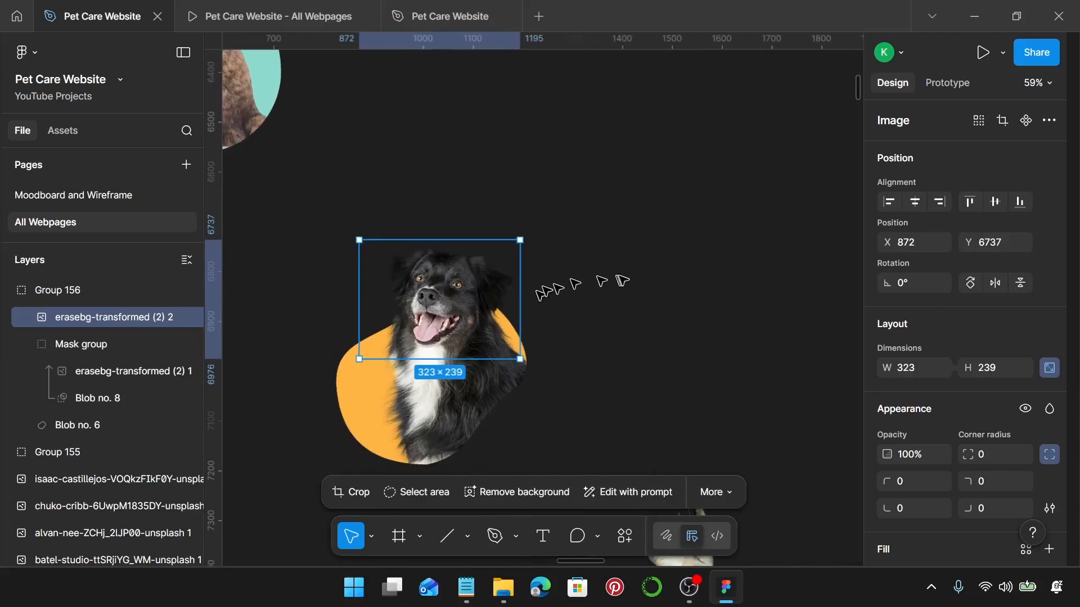
# Compare the dimensions of the dog group with those of the cat group.
pyautogui.click(565, 323)
pyautogui.scroll(-2, 484, 338)
pyautogui.click(478, 340)
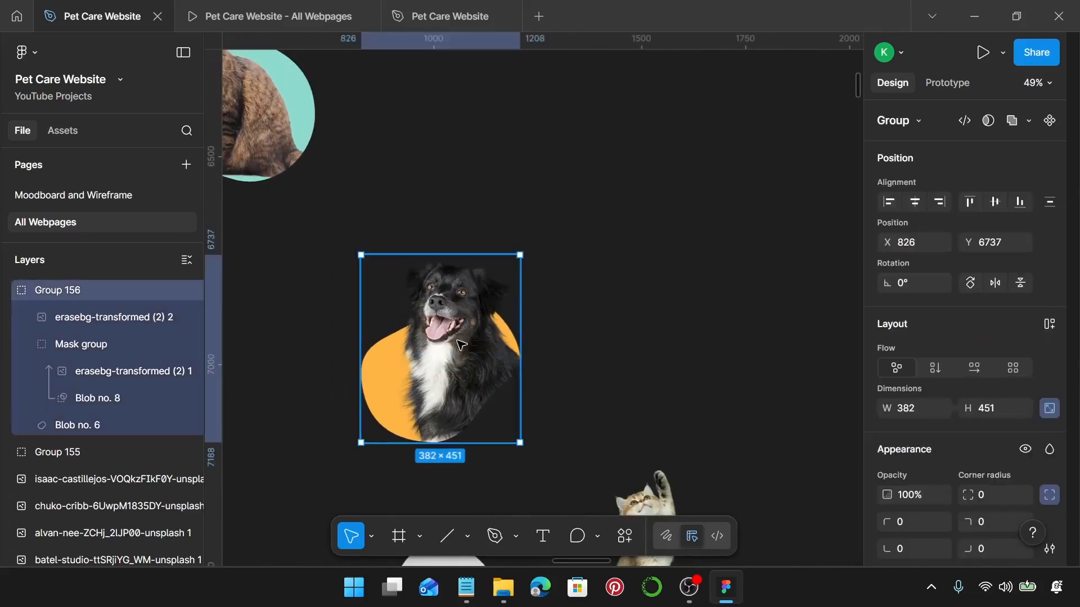
pyautogui.hscroll(-1, 480, 339)
pyautogui.hscroll(-2, 478, 340)
pyautogui.click(349, 135)
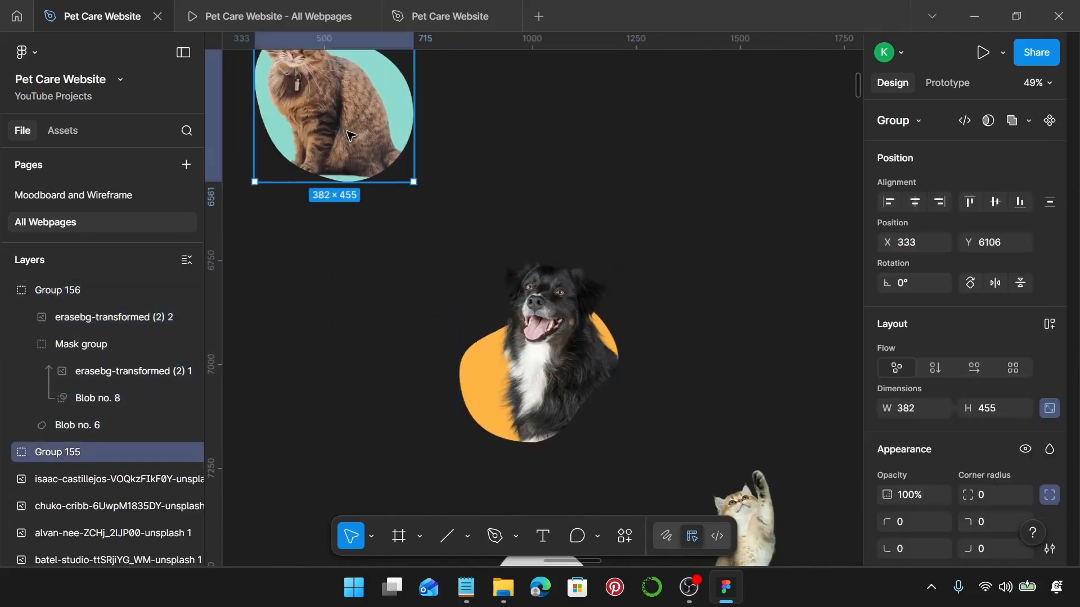
pyautogui.click(553, 329)
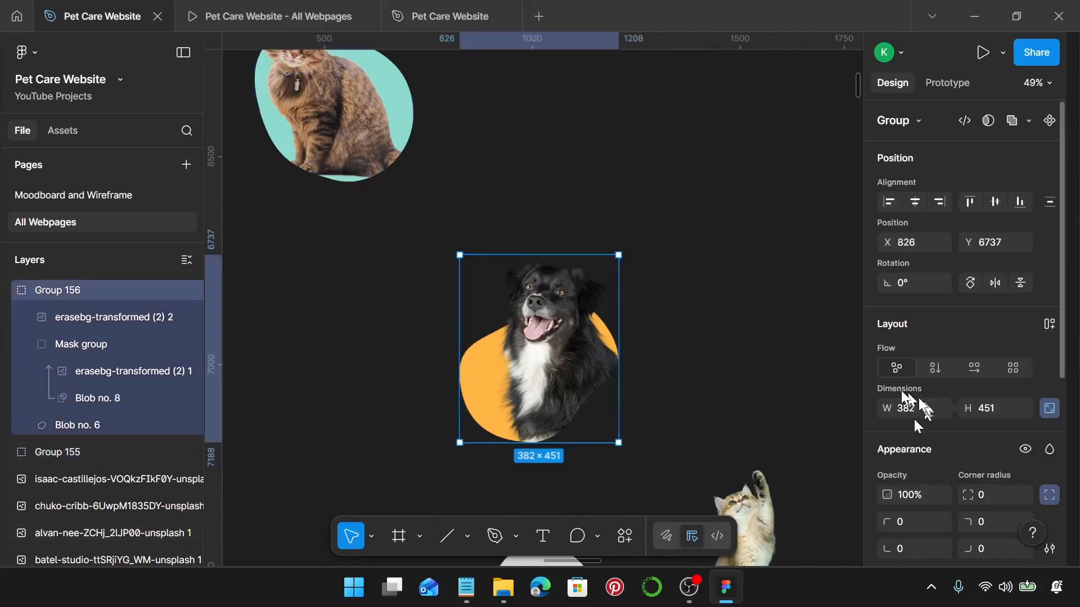
# Select the finished cat and dog groups together and move them up, clear of the grey blob.
pyautogui.scroll(-3, 661, 353)
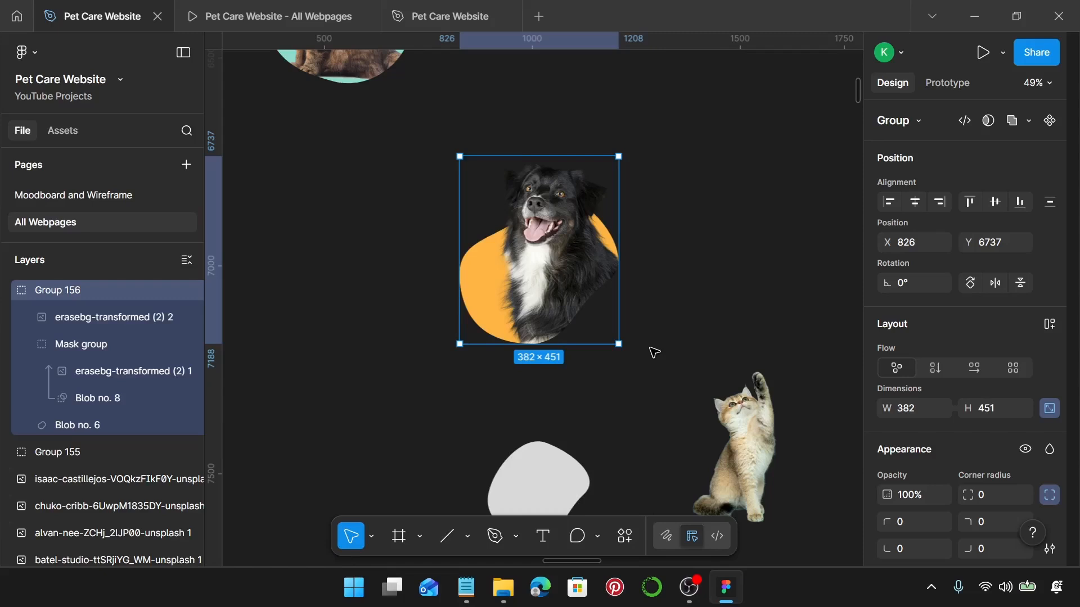
pyautogui.scroll(-2, 654, 353)
pyautogui.scroll(-6, 652, 353)
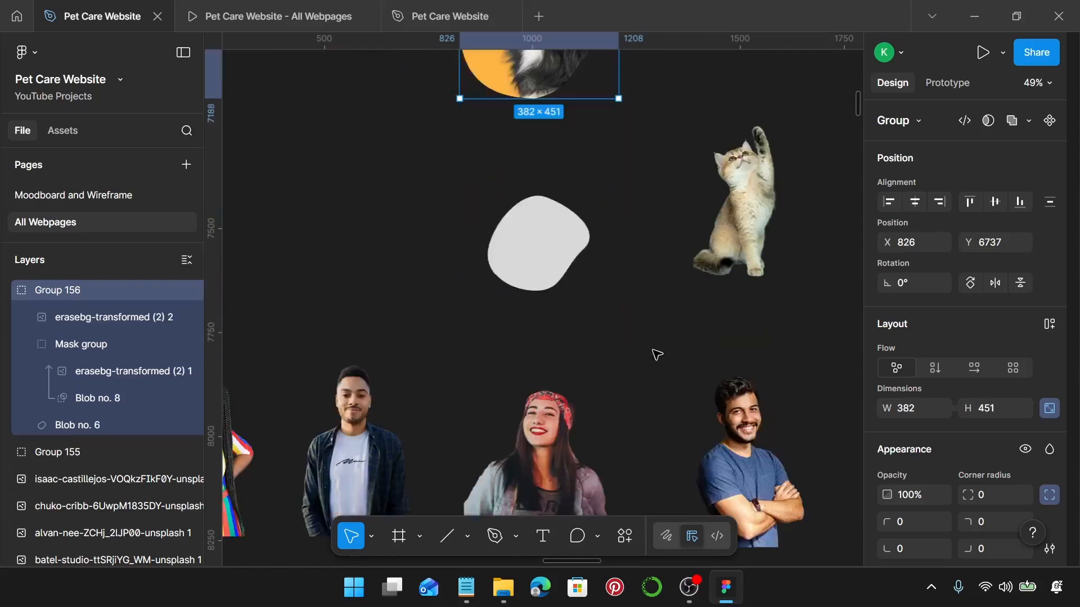
pyautogui.scroll(1, 652, 350)
pyautogui.scroll(-3, 652, 350)
pyautogui.scroll(7, 652, 350)
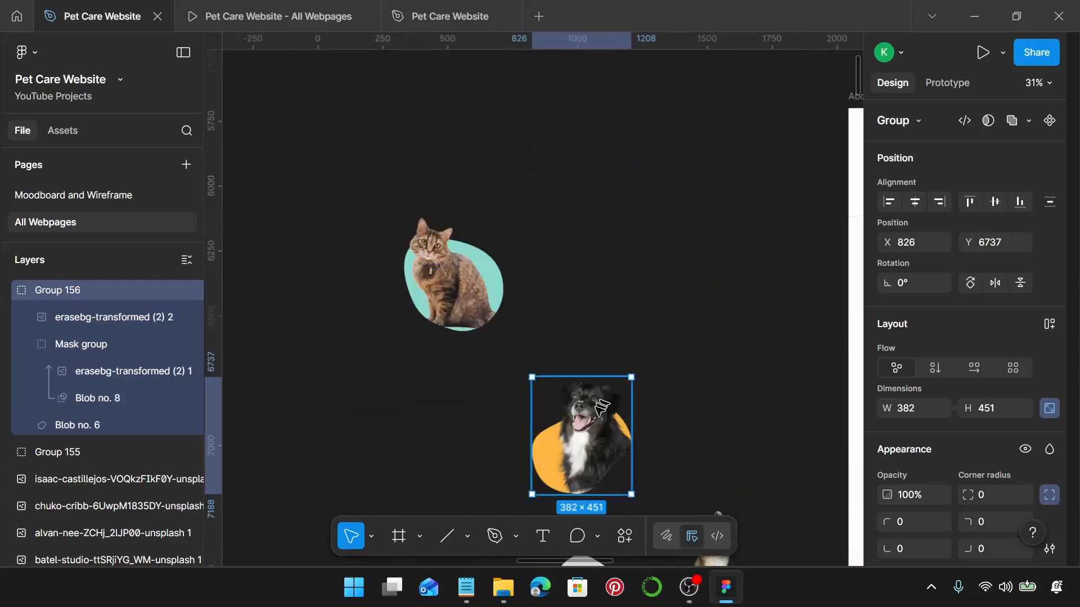
pyautogui.keyDown('shift'); pyautogui.click(461, 283); pyautogui.keyUp('shift')
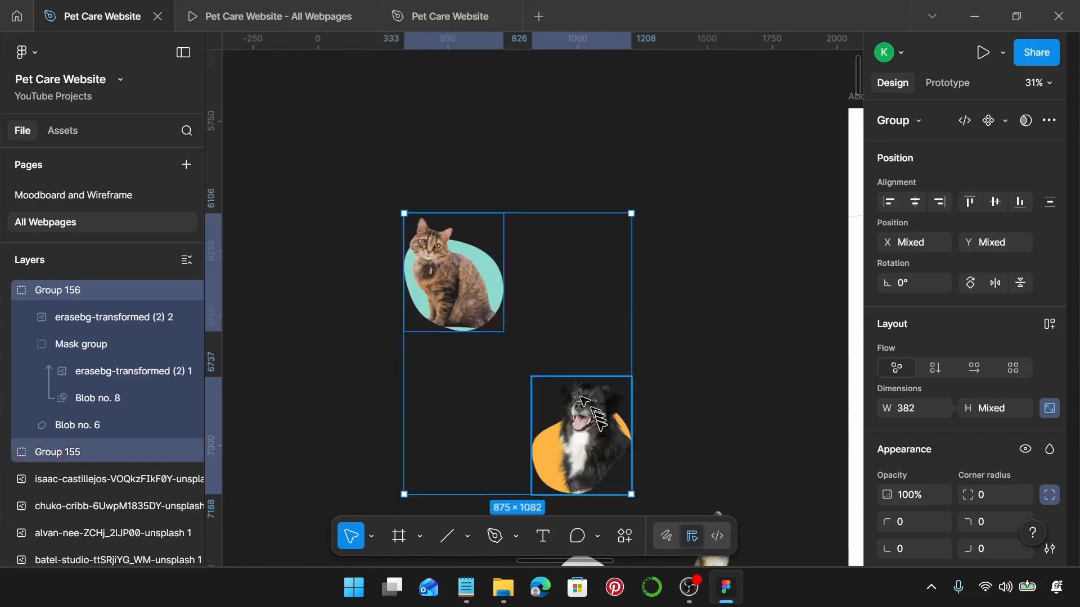
pyautogui.scroll(-6, 631, 308)
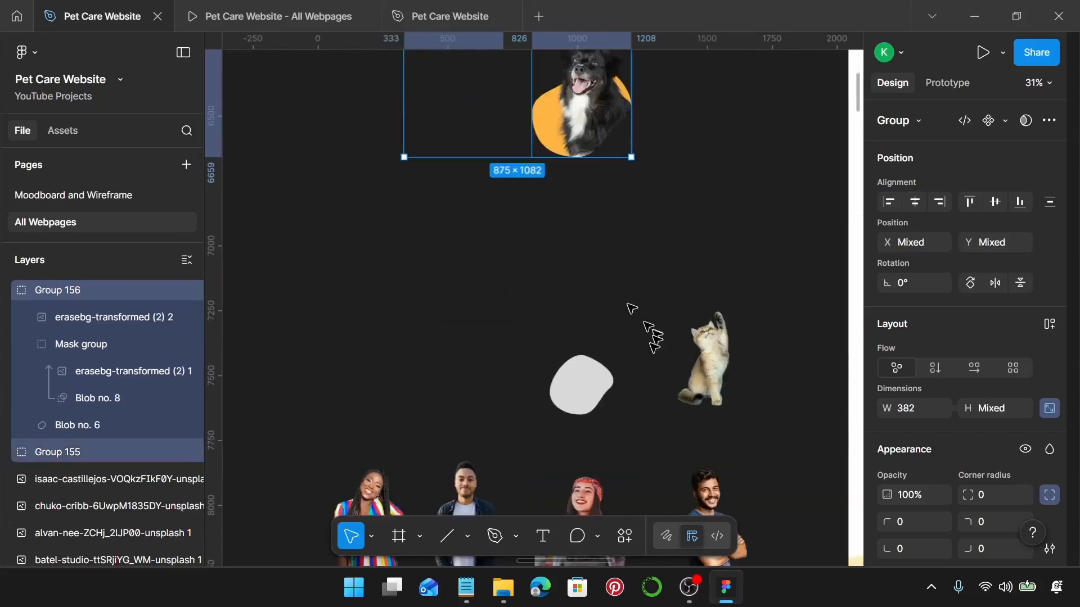
# Move the grey blob and the kitten photo up toward the dog group, placing the blob at Y 7137.
pyautogui.click(579, 385)
pyautogui.moveTo(579, 384); pyautogui.dragTo(581, 310)
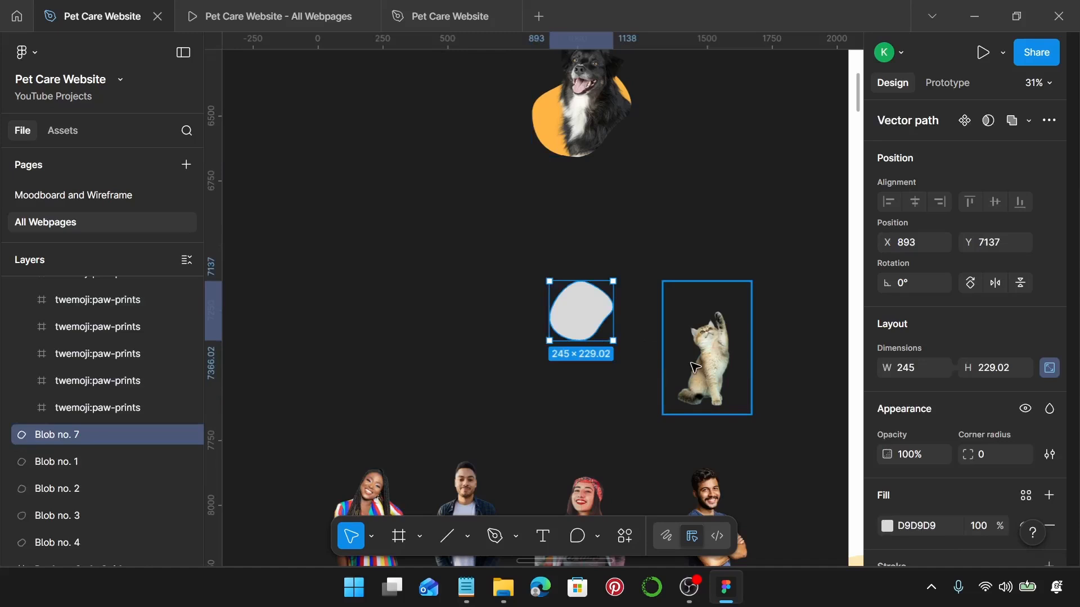
pyautogui.click(697, 360)
pyautogui.moveTo(697, 360); pyautogui.dragTo(688, 294)
# Bring Blob no. 7 to the front of the layer stack, collapse the layer groups, and bring the kitten photo above it.
pyautogui.scroll(3, 610, 354)
pyautogui.click(577, 303)
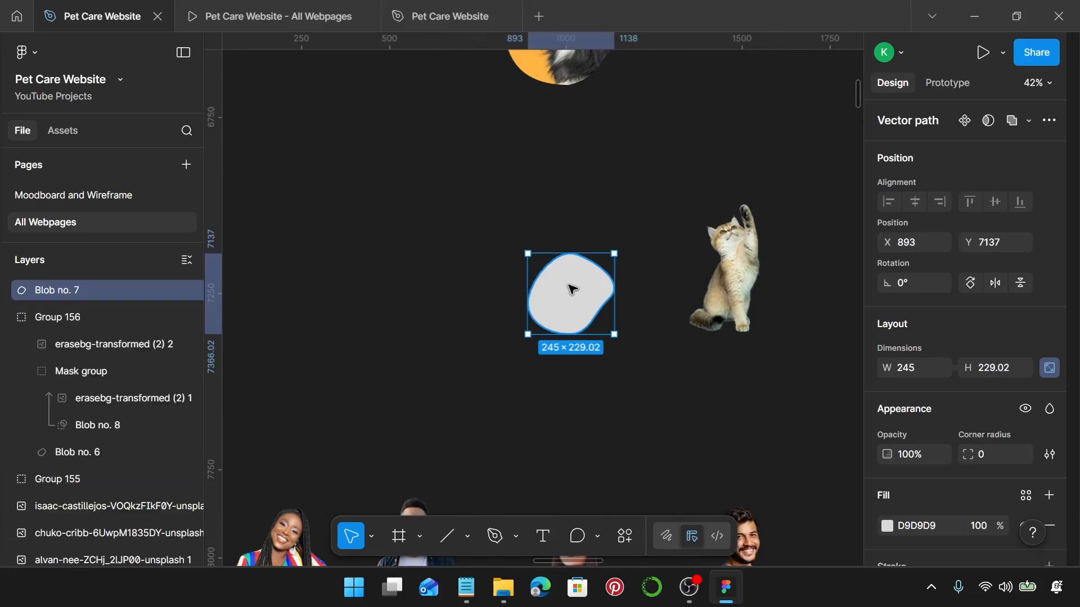
pyautogui.click(10, 320)
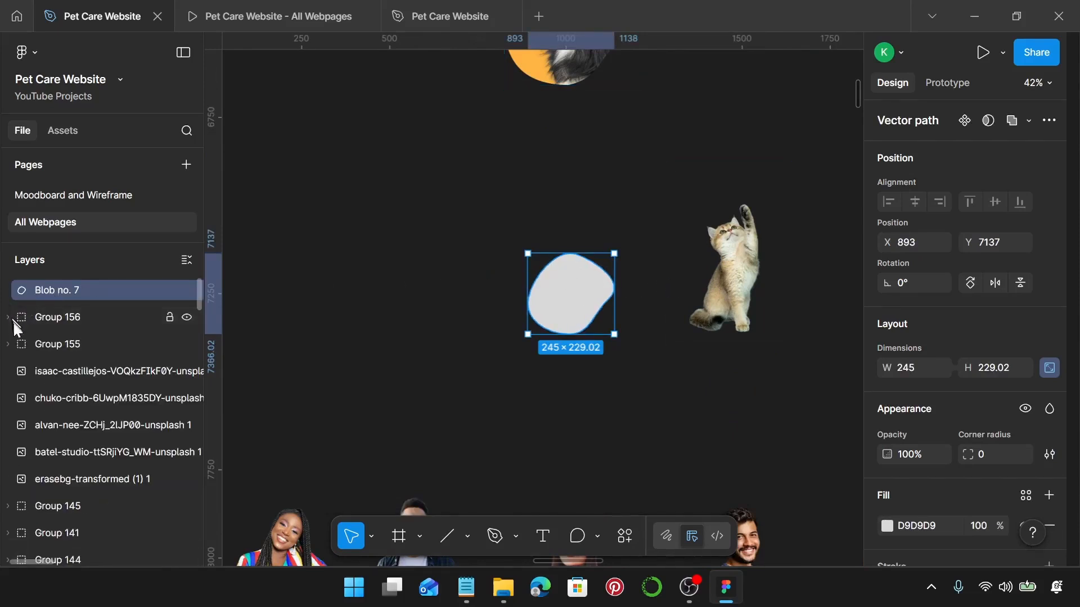
pyautogui.click(748, 261)
pyautogui.hotkey('ctrl', 'shift', ']')
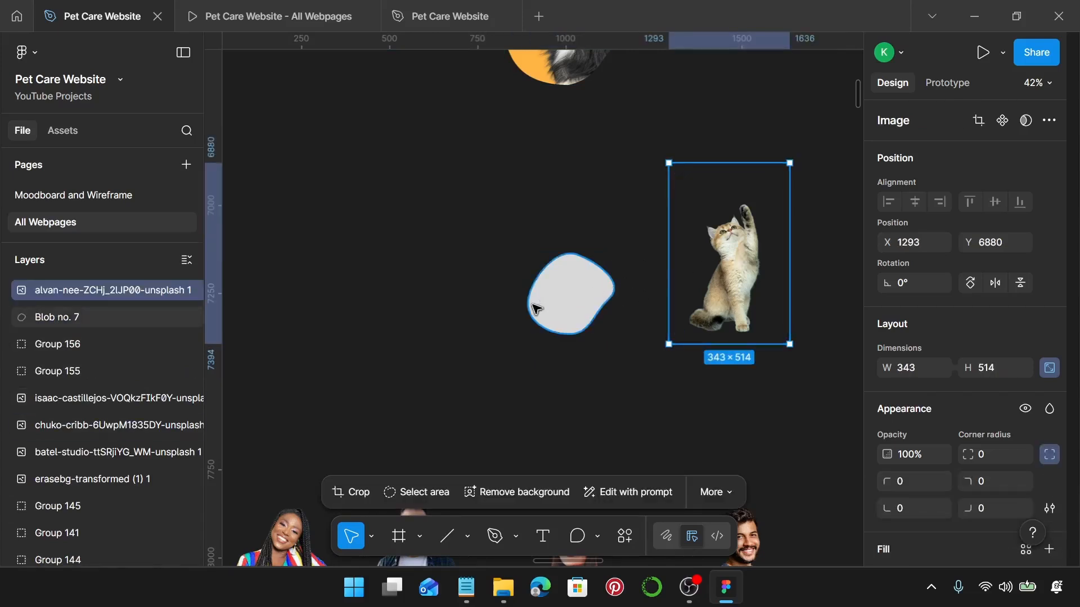
# Set Blob no. 7's width to 382 with its aspect ratio locked, and move it to X 761, Y 7137.
pyautogui.click(562, 300)
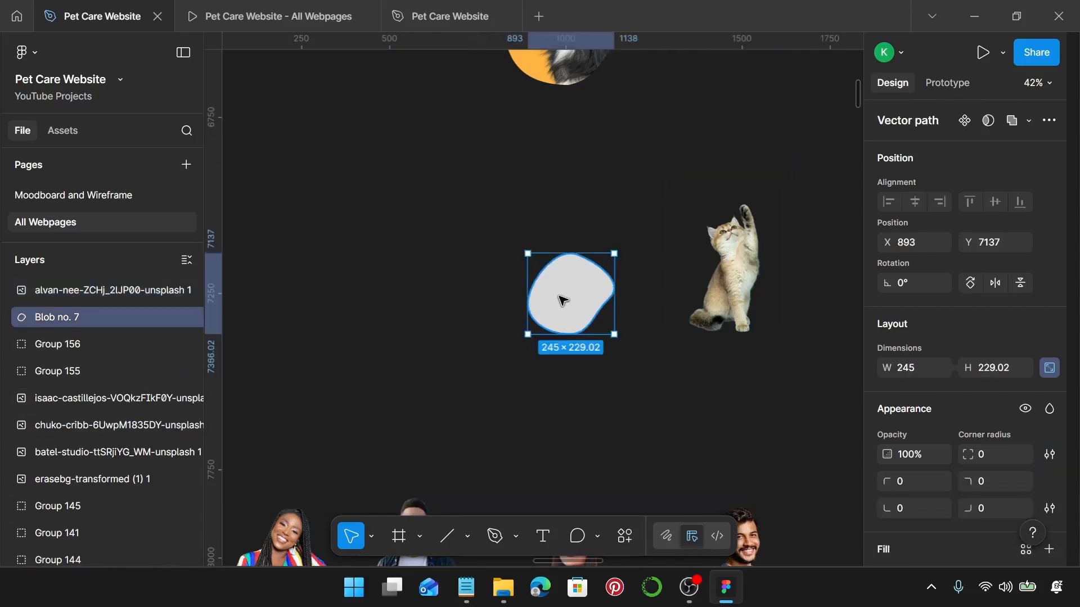
pyautogui.click(906, 370)
pyautogui.write('382')
pyautogui.press('Return')
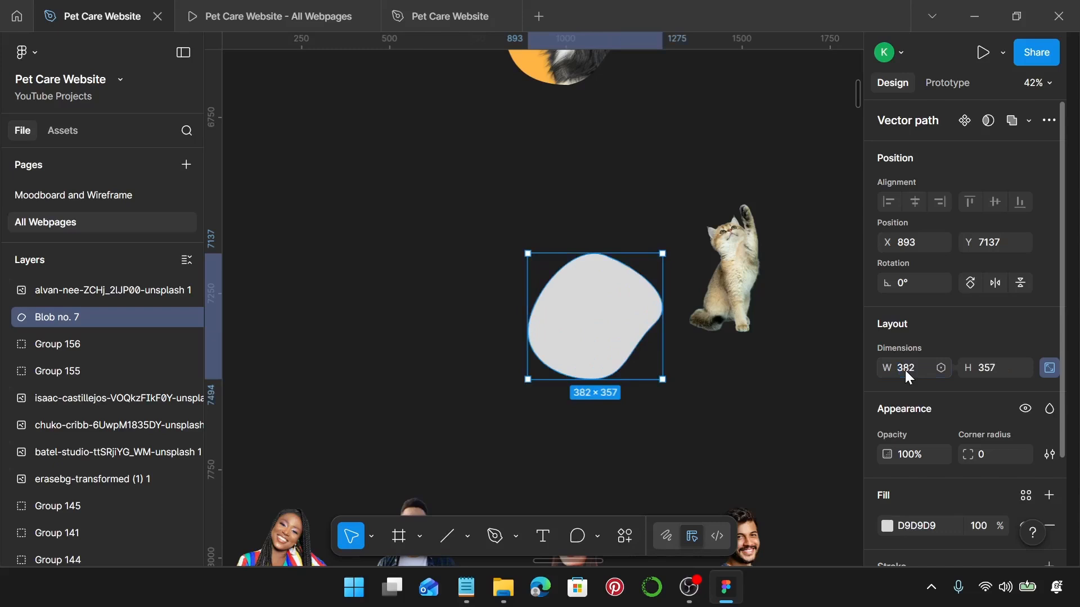
pyautogui.moveTo(565, 326); pyautogui.dragTo(540, 323)
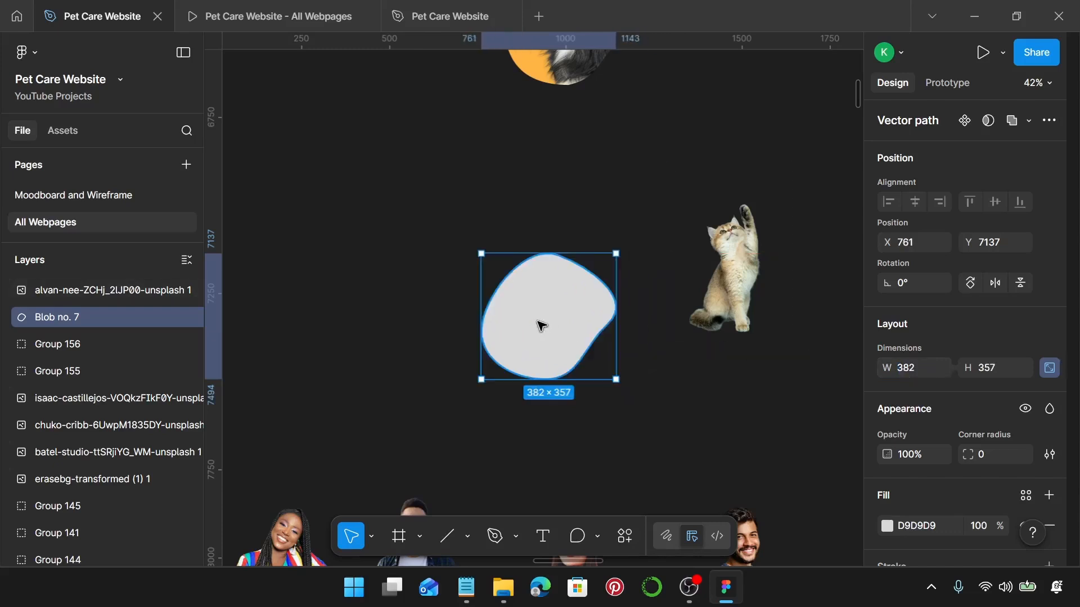
# Set the kitten photo's width to 506 with its aspect ratio locked.
pyautogui.click(743, 303)
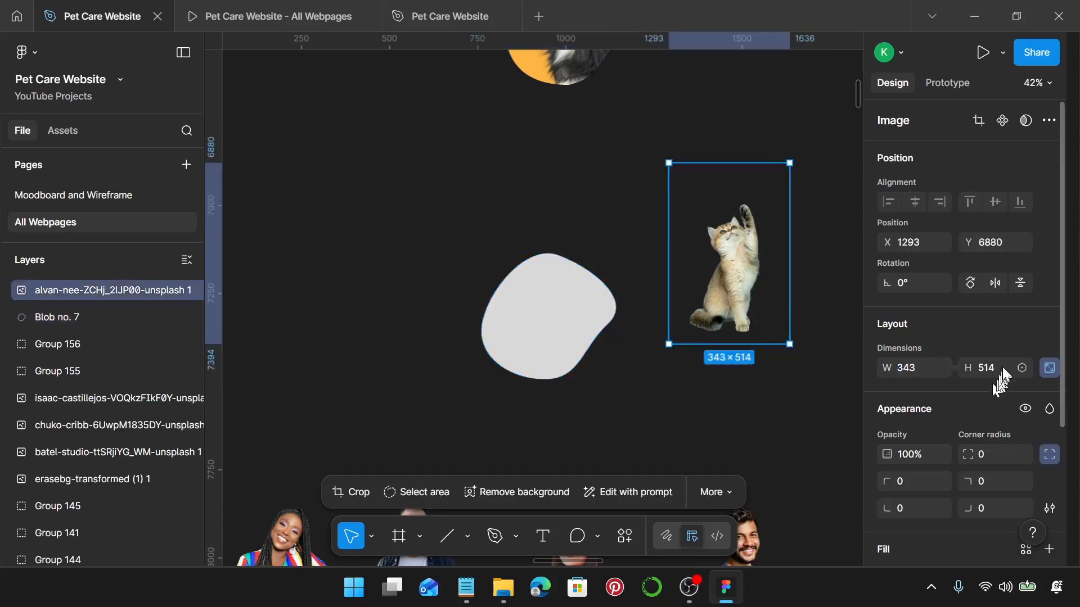
pyautogui.click(923, 375)
pyautogui.write('506')
pyautogui.press('Return')
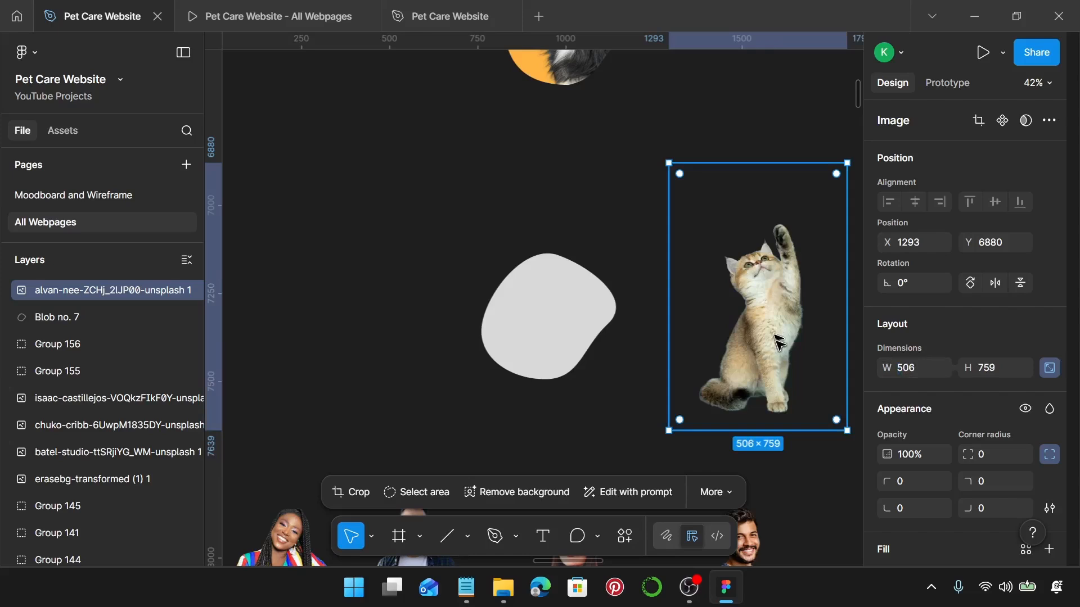
# Duplicate Blob no. 7 in place and position the kitten photo over both blobs at X 699, Y 6833.
pyautogui.click(585, 320)
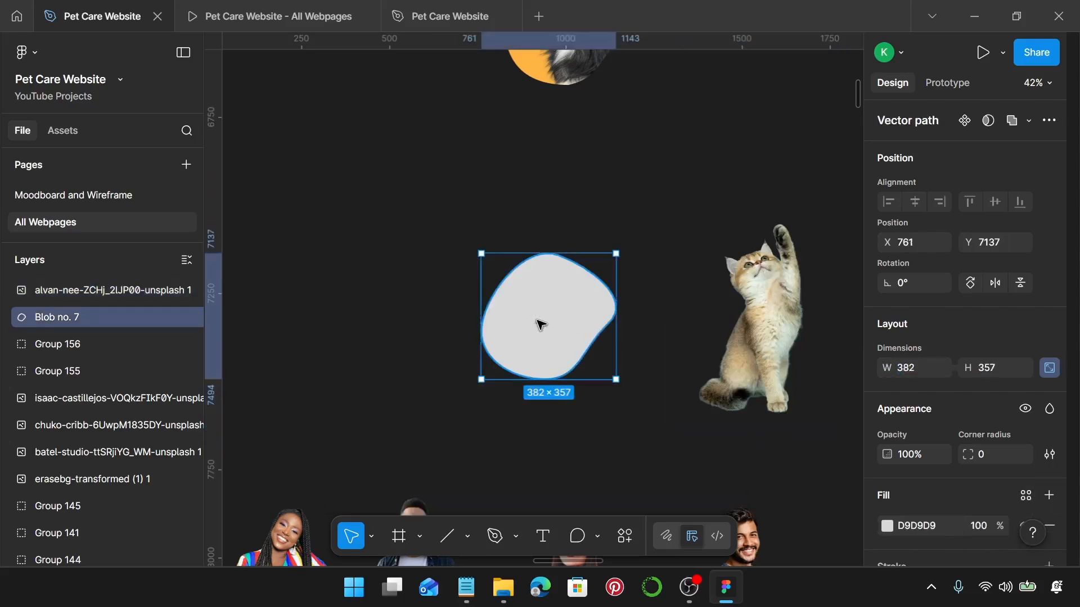
pyautogui.hotkey('ctrl', 'd')
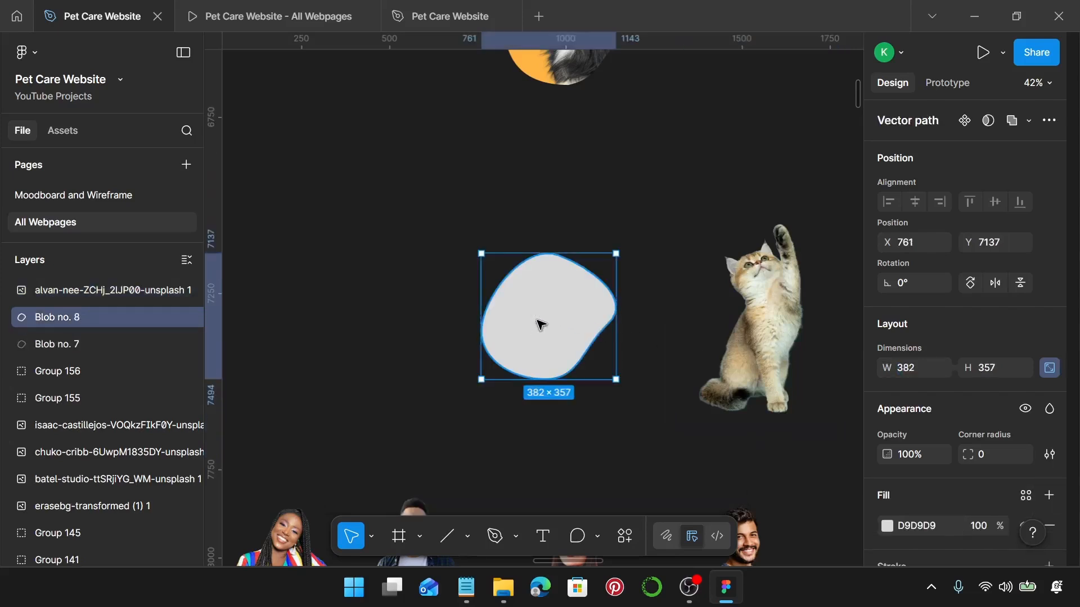
pyautogui.click(782, 355)
pyautogui.moveTo(782, 354); pyautogui.dragTo(561, 309)
pyautogui.scroll(4, 566, 307)
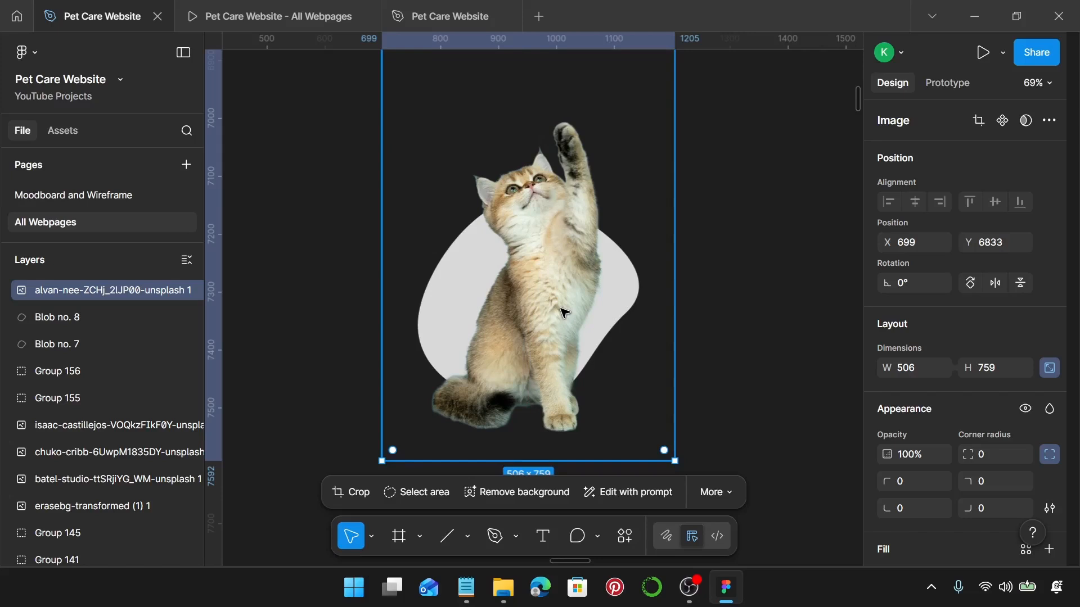
pyautogui.moveTo(561, 307); pyautogui.dragTo(560, 308)
pyautogui.press('Down')
pyautogui.press('Down')
# Duplicate the kitten photo in place and mask the lower copy with the duplicated blob, Blob no. 8.
pyautogui.hotkey('ctrl', 'd')
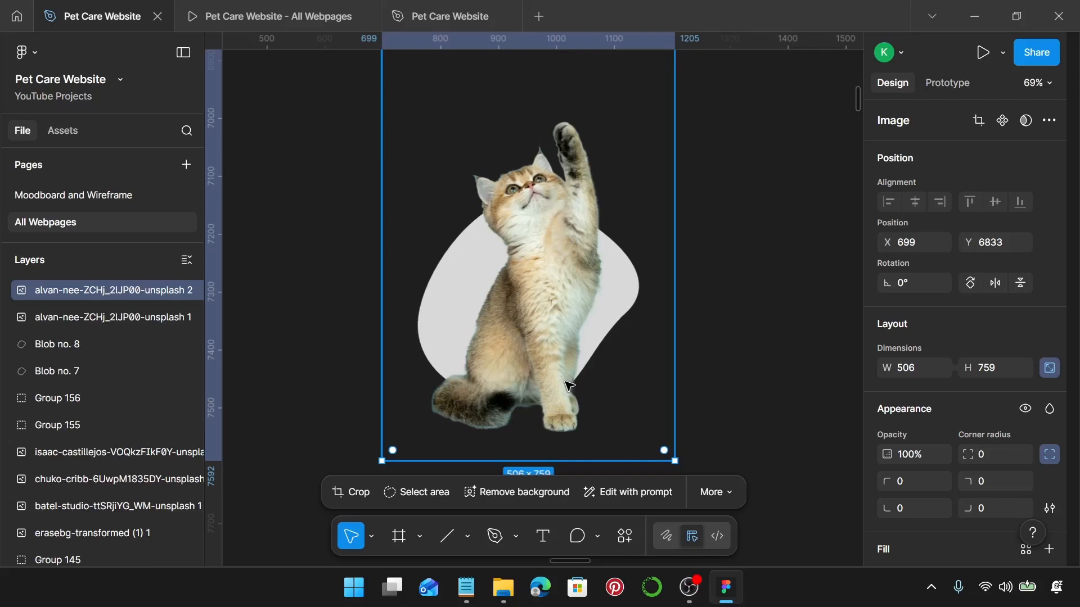
pyautogui.click(134, 317)
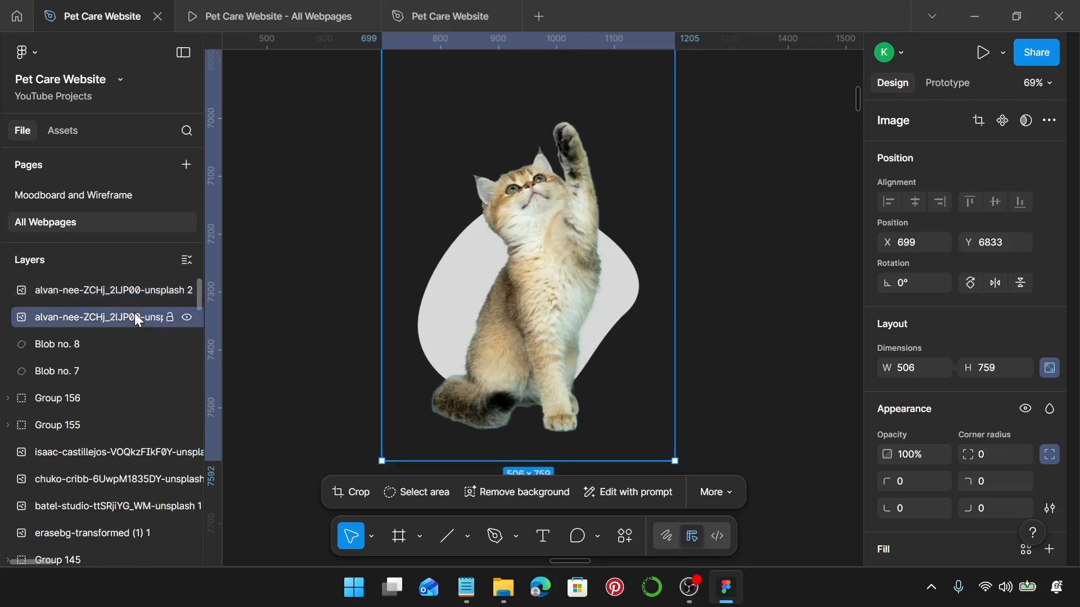
pyautogui.keyDown('shift'); pyautogui.click(92, 346); pyautogui.keyUp('shift')
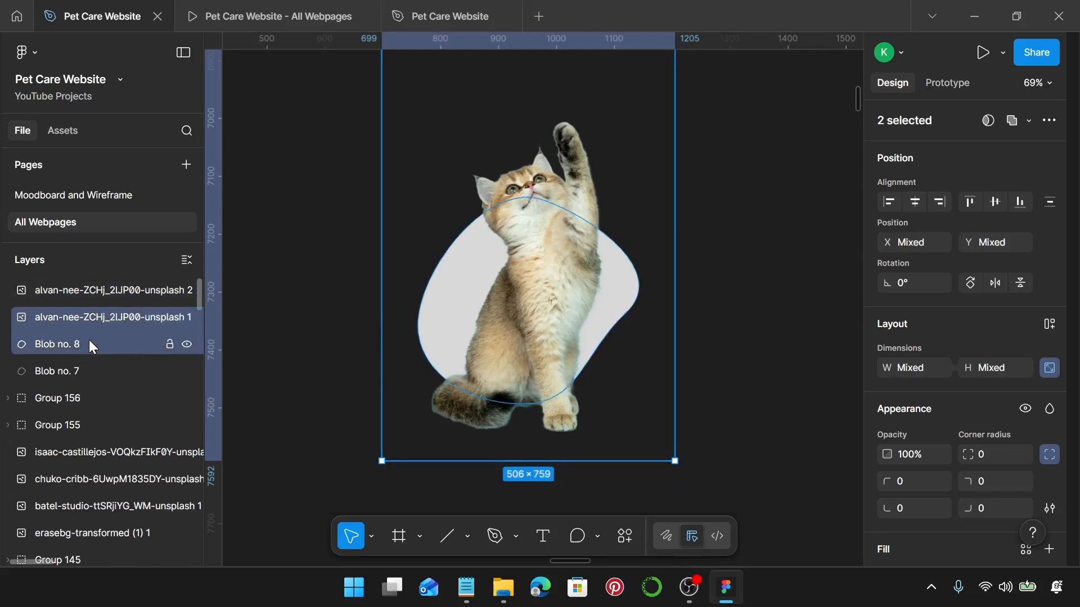
pyautogui.rightClick(89, 340)
pyautogui.click(146, 408)
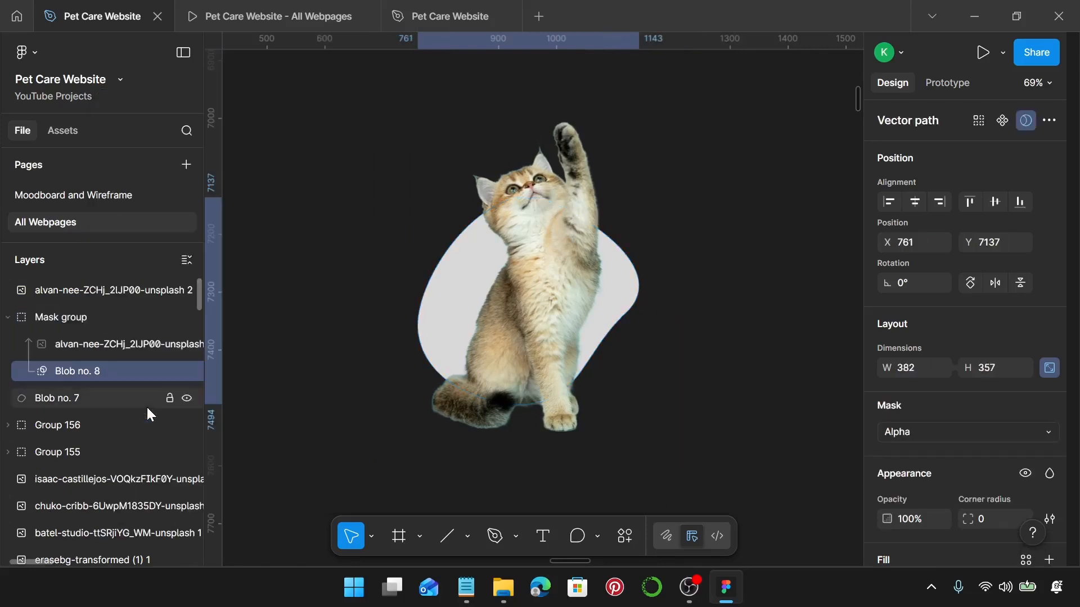
# Crop the unmasked kitten photo above the raised paw and across the lower body, reducing its height to about 399.
pyautogui.click(73, 292)
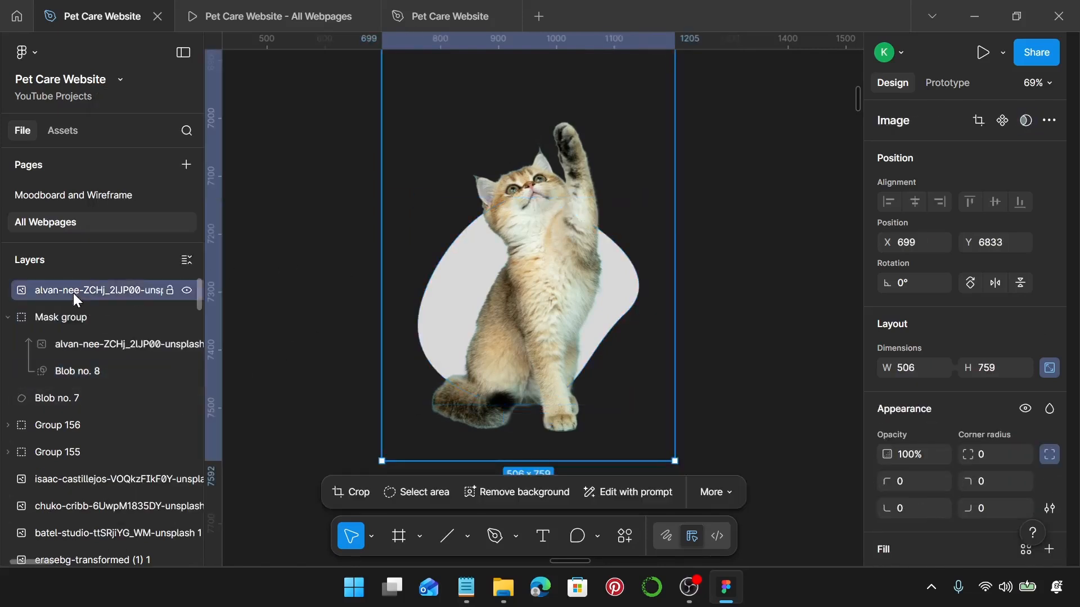
pyautogui.doubleClick(546, 244)
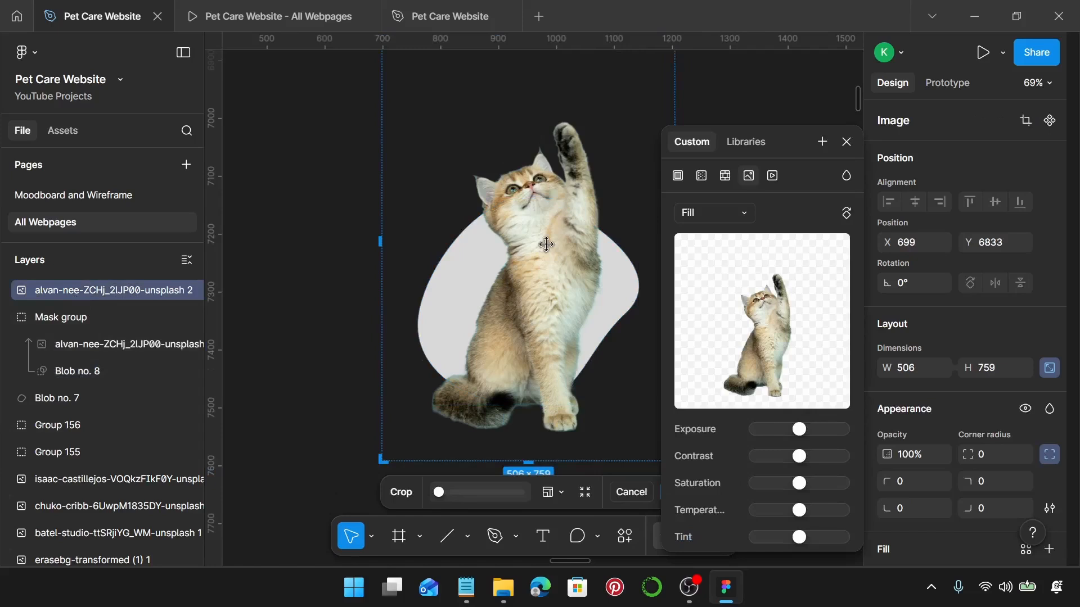
pyautogui.scroll(2, 546, 244)
pyautogui.moveTo(528, 69); pyautogui.dragTo(538, 161)
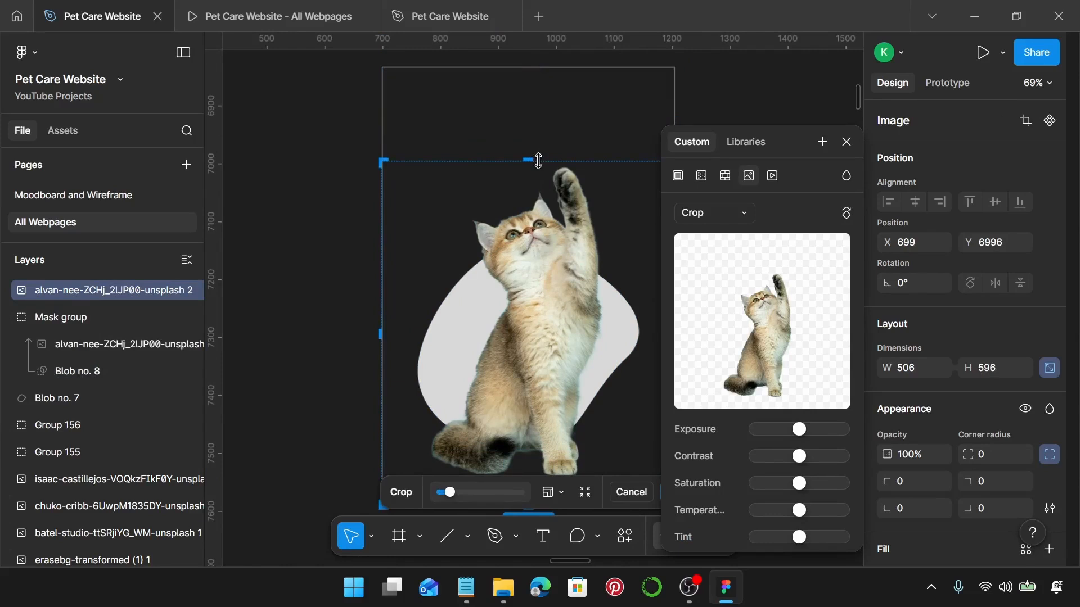
pyautogui.moveTo(539, 163); pyautogui.dragTo(540, 164)
pyautogui.scroll(-3, 541, 167)
pyautogui.scroll(2, 556, 213)
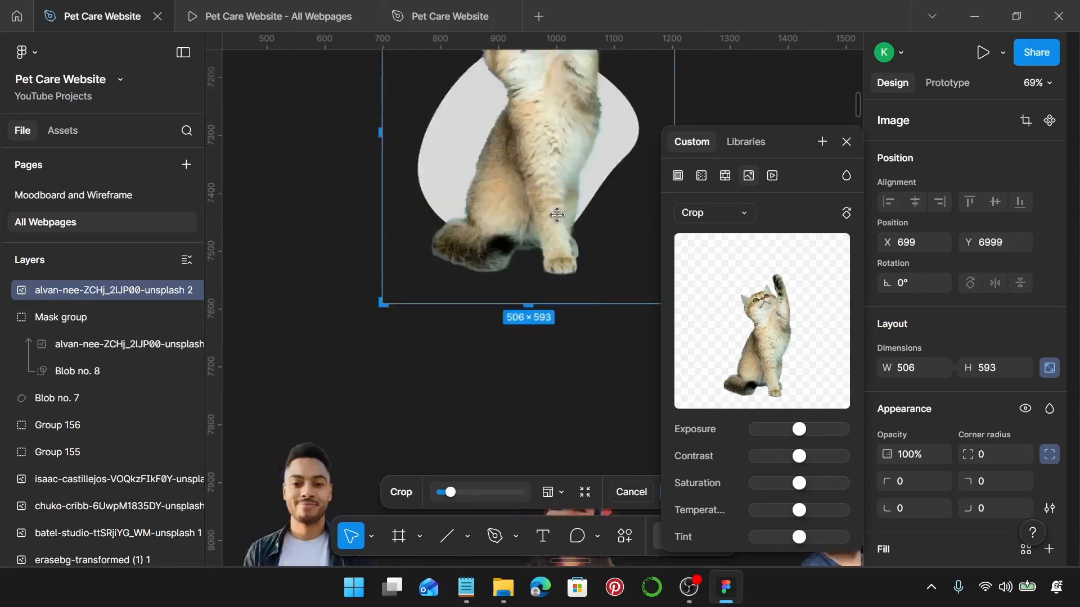
pyautogui.moveTo(531, 405); pyautogui.dragTo(556, 293)
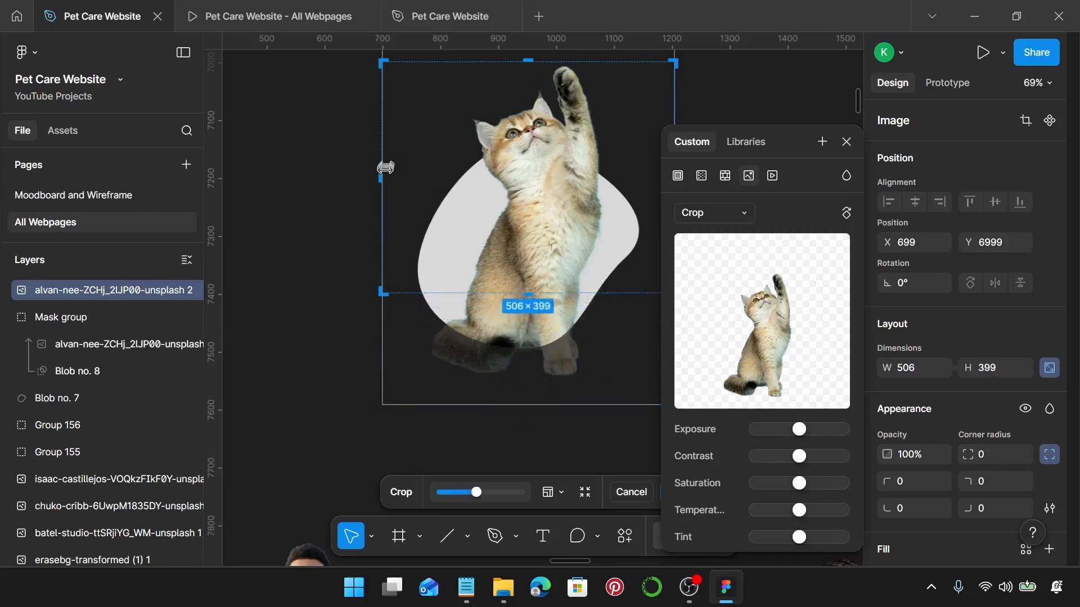
# Crop both sides of the unmasked kitten photo to a width of about 330 and finish the crop.
pyautogui.moveTo(381, 170); pyautogui.dragTo(432, 178)
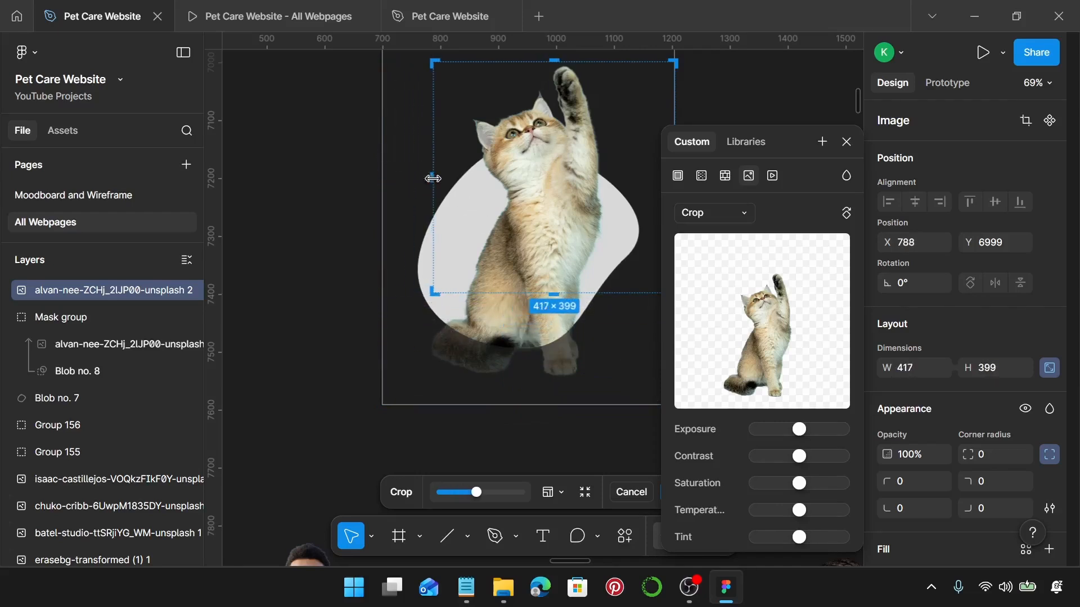
pyautogui.hscroll(3, 427, 258)
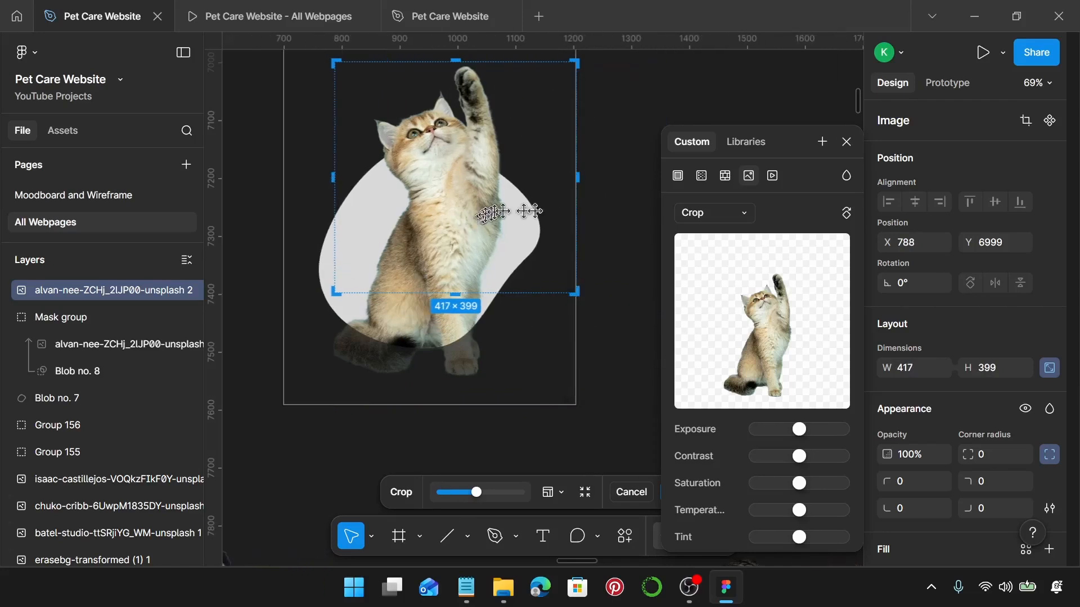
pyautogui.moveTo(578, 177); pyautogui.dragTo(525, 177)
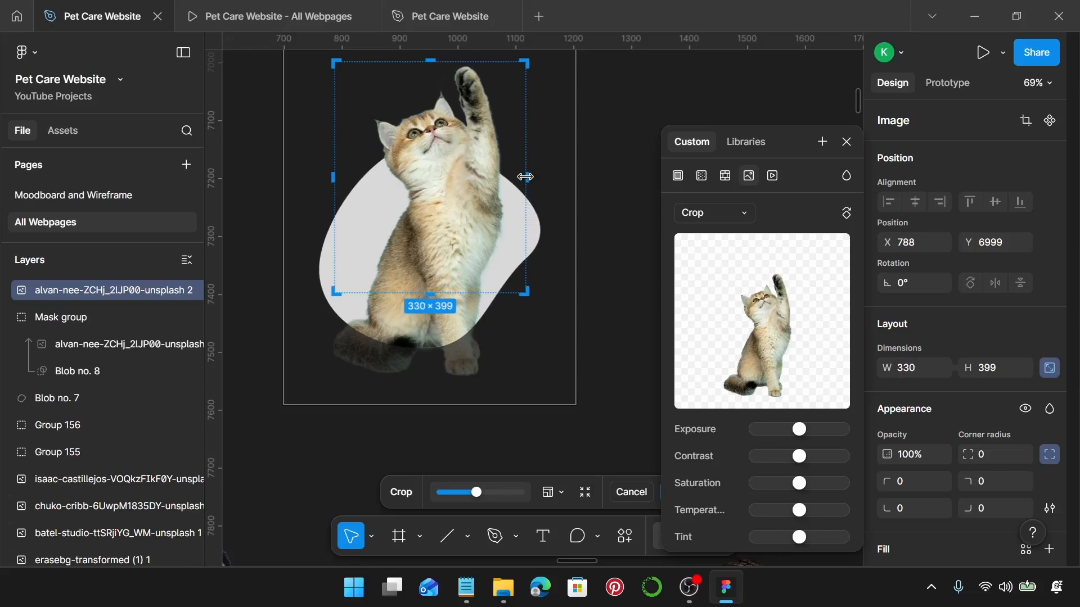
pyautogui.click(571, 376)
# Fill the background blob behind the kitten, Blob no. 7, with the Pet Care Red color style.
pyautogui.scroll(-3, 572, 376)
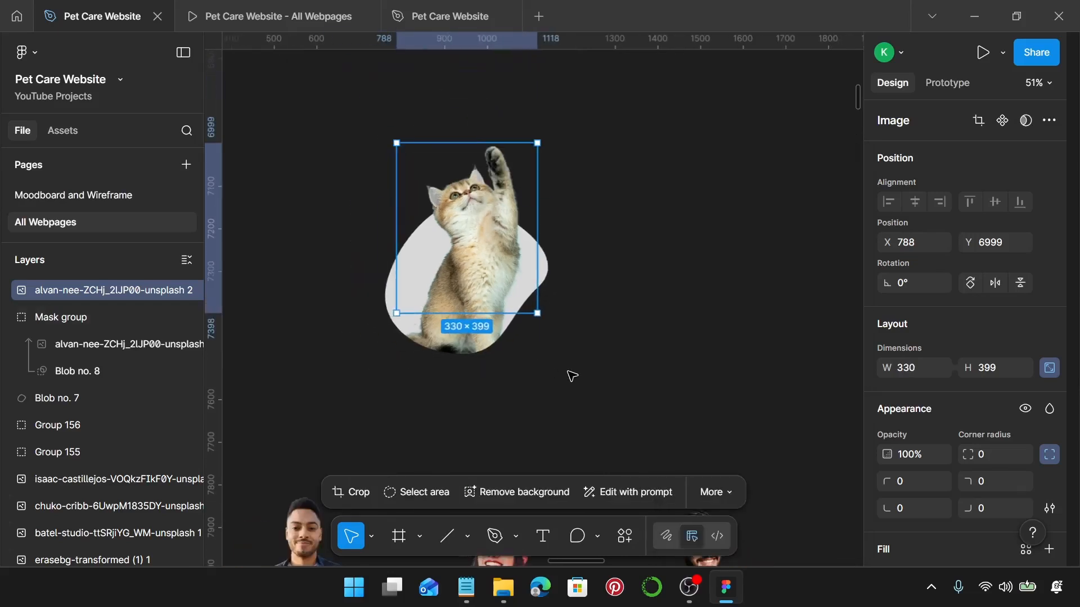
pyautogui.click(74, 398)
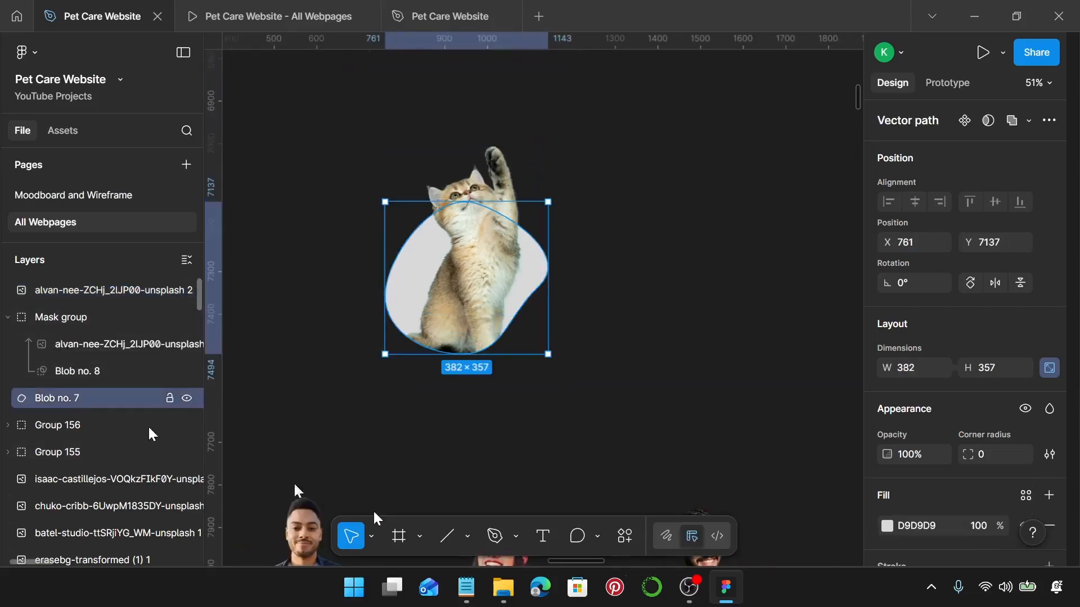
pyautogui.scroll(-2, 905, 383)
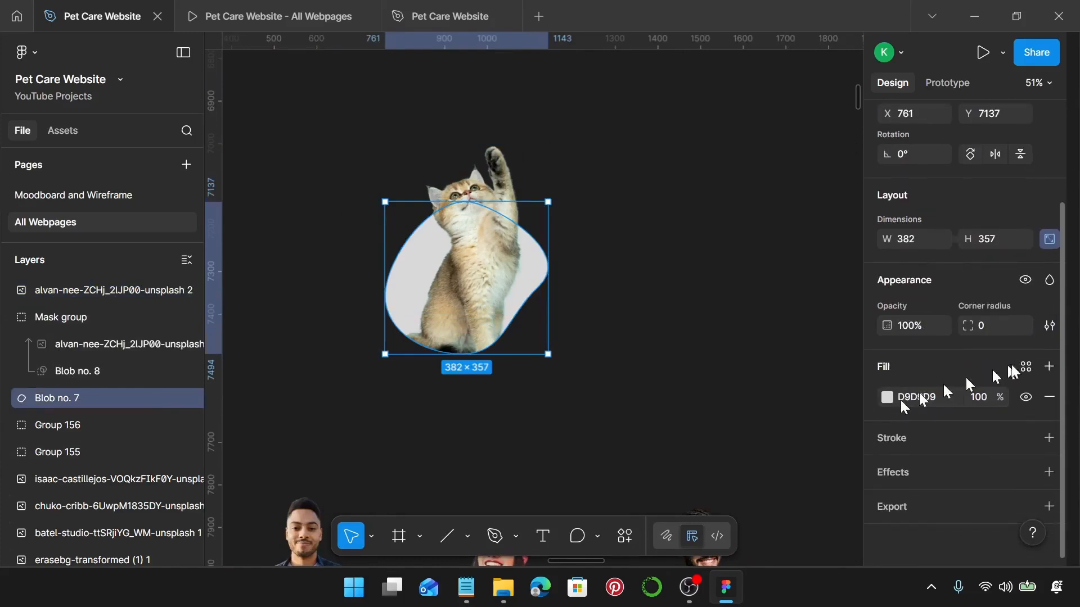
pyautogui.click(1026, 368)
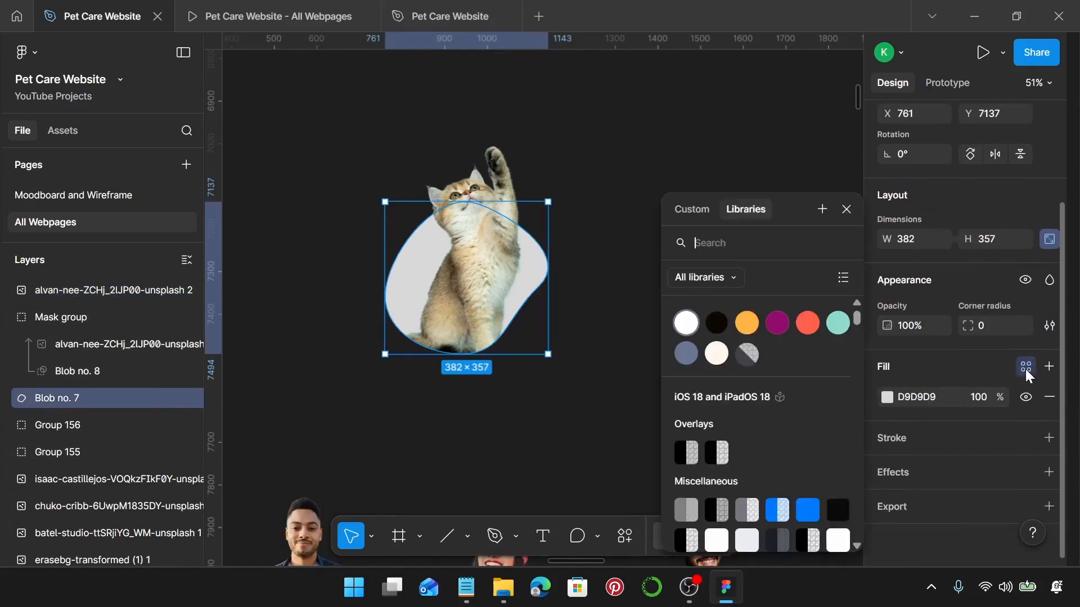
pyautogui.click(808, 324)
pyautogui.click(603, 337)
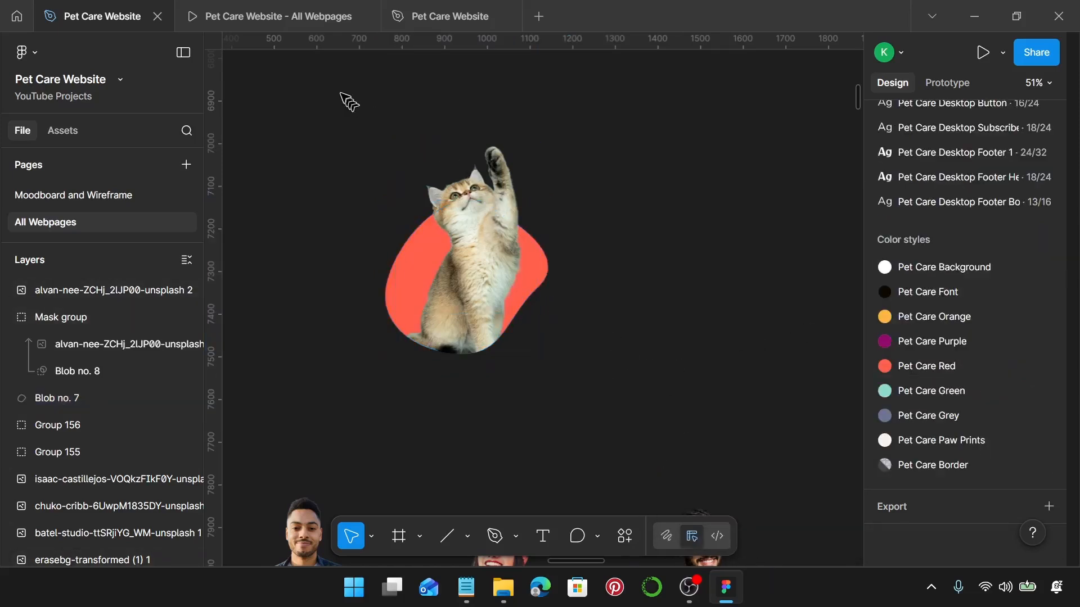
# Group the kitten photo, its mask group and the red blob, and lock the group's aspect ratio.
pyautogui.moveTo(341, 94); pyautogui.dragTo(600, 404)
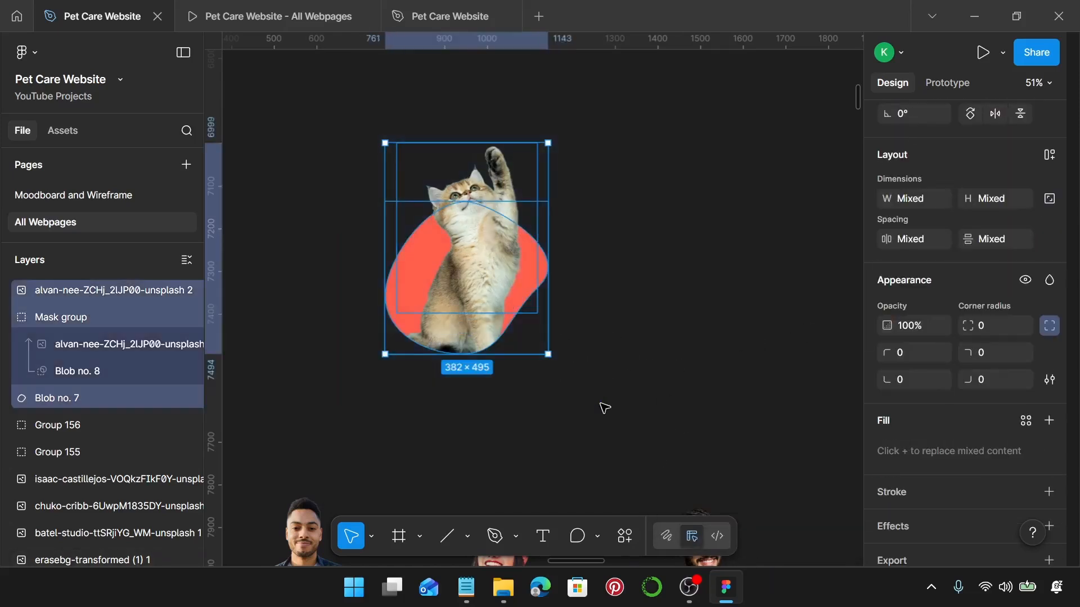
pyautogui.hotkey('ctrl', 'g')
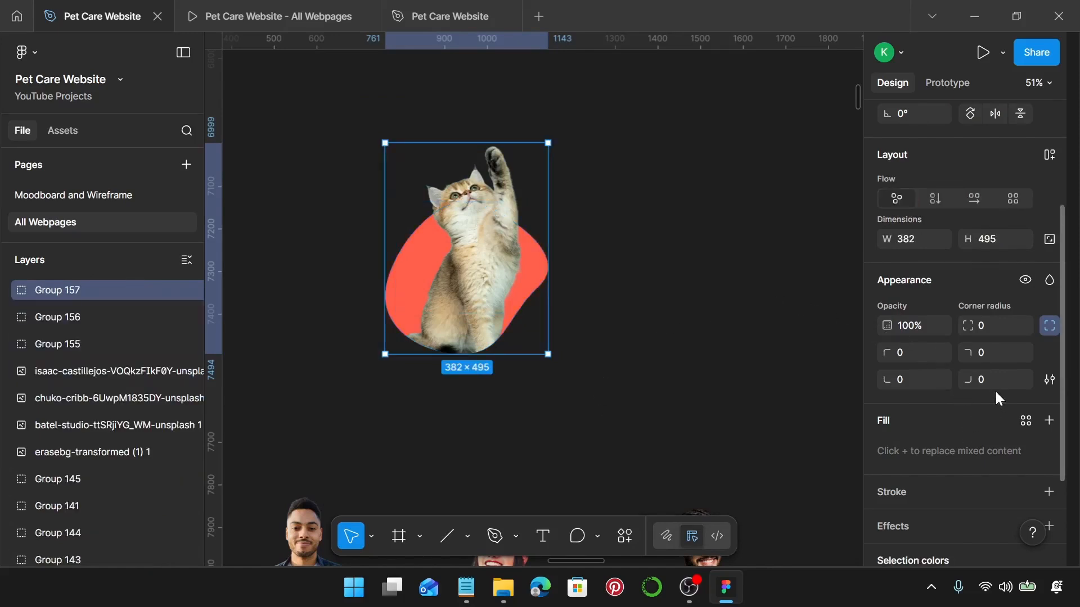
pyautogui.click(1047, 243)
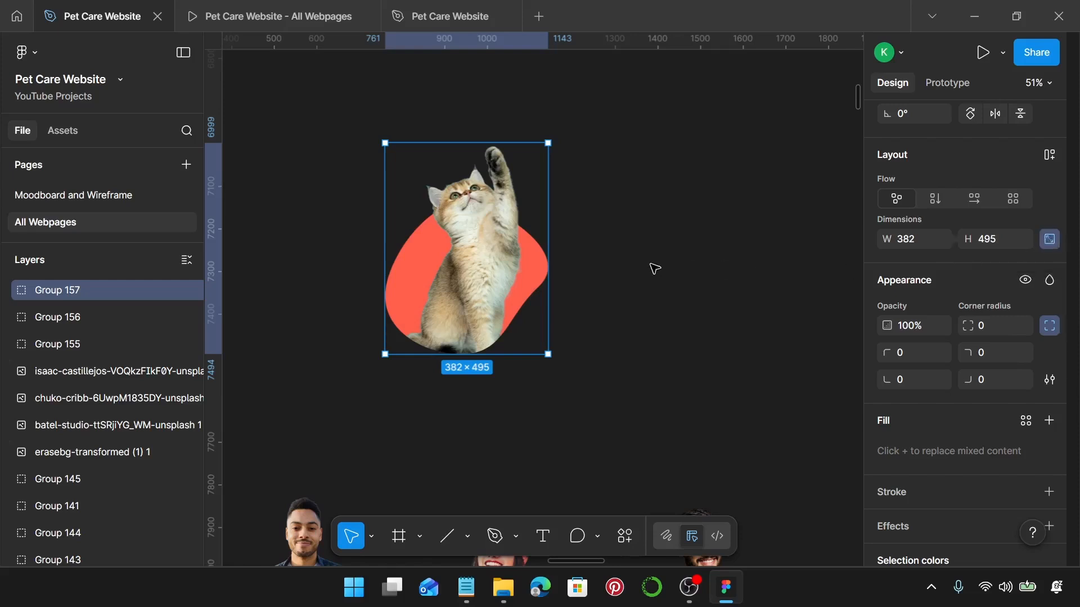
# Move the tabby cat group with the green blob sideways until it sits directly above the black dog group.
pyautogui.keyDown('ctrl'); pyautogui.scroll(-5, 652, 269); pyautogui.keyUp('ctrl')
pyautogui.scroll(2, 649, 281)
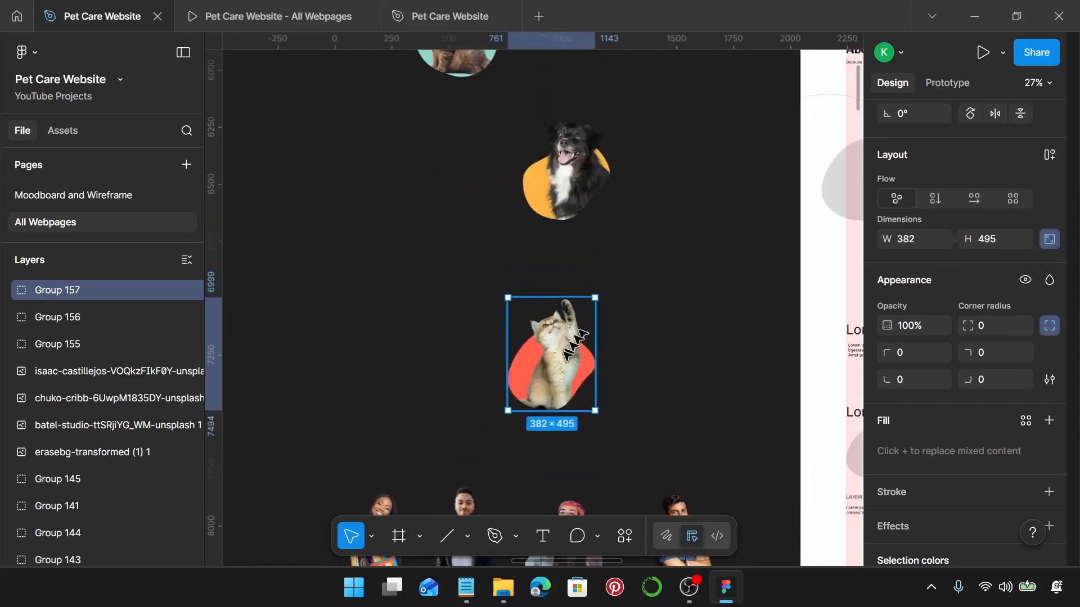
pyautogui.keyDown('ctrl'); pyautogui.scroll(-3, 566, 357); pyautogui.keyUp('ctrl')
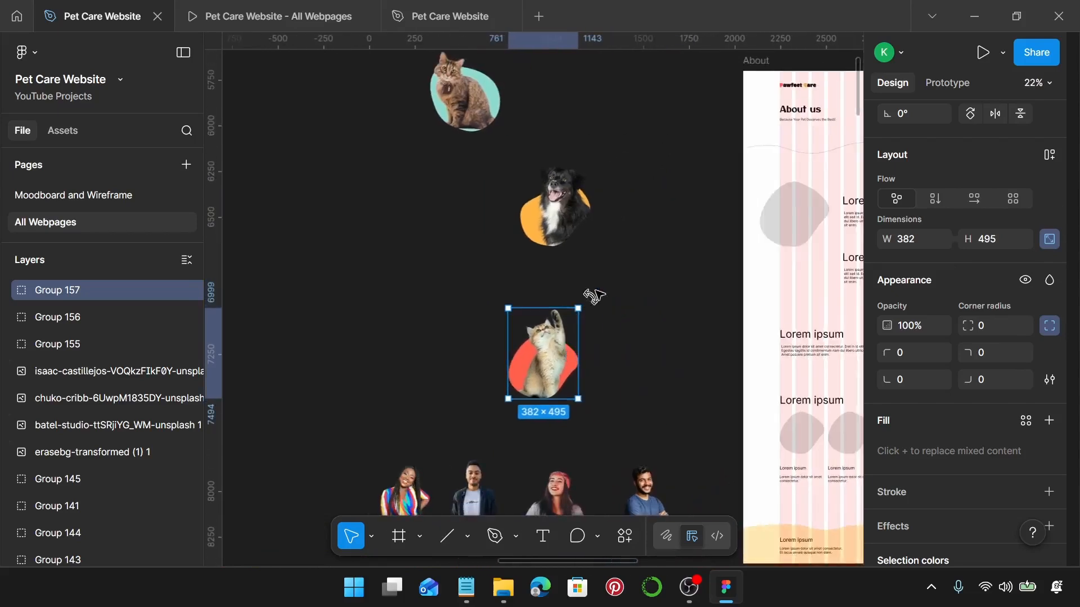
pyautogui.moveTo(455, 100); pyautogui.dragTo(527, 114)
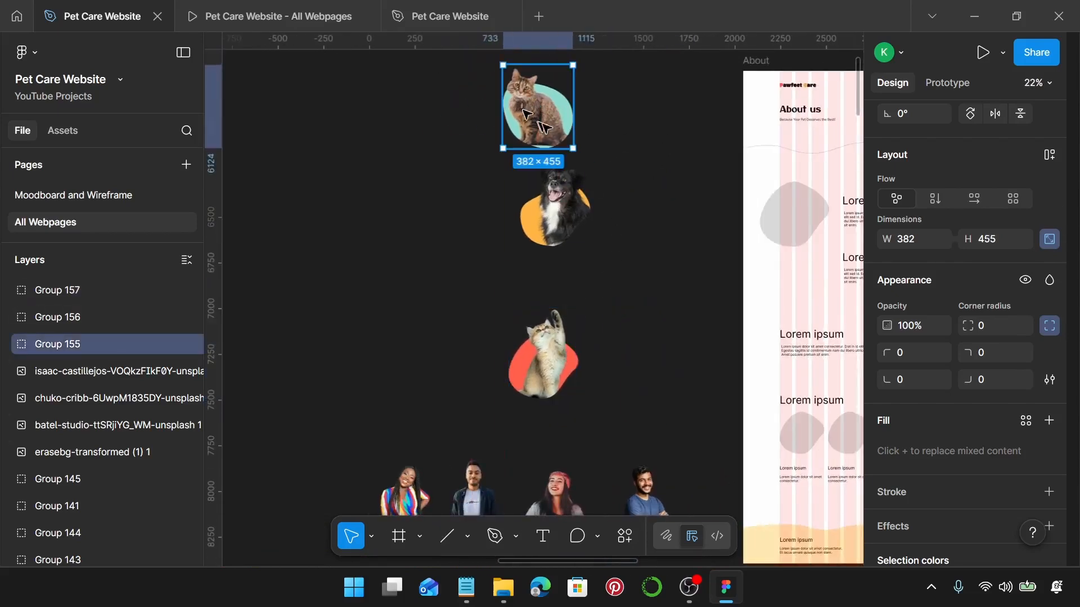
# Delete the grey placeholder blob to the left of the first Lorem ipsum section on the About page.
pyautogui.keyDown('shift'); pyautogui.hscroll(8, 552, 135); pyautogui.keyUp('shift')
pyautogui.keyDown('ctrl'); pyautogui.scroll(2, 619, 165); pyautogui.keyUp('ctrl')
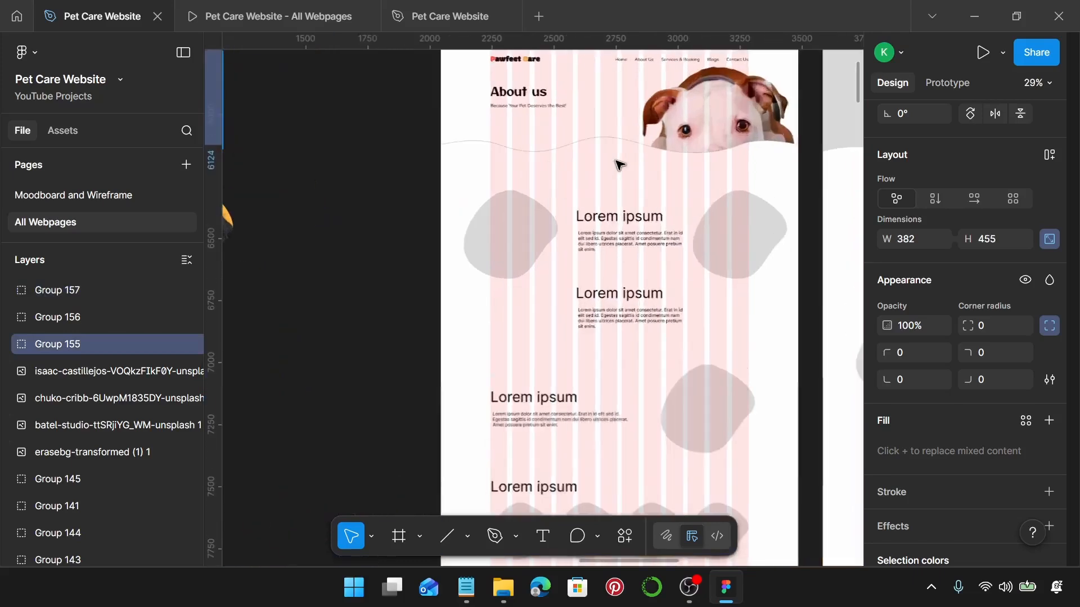
pyautogui.keyDown('shift'); pyautogui.hscroll(1, 617, 164); pyautogui.keyUp('shift')
pyautogui.click(708, 303)
pyautogui.keyDown('ctrl'); pyautogui.scroll(2, 646, 278); pyautogui.keyUp('ctrl')
pyautogui.keyDown('shift'); pyautogui.hscroll(3, 645, 280); pyautogui.keyUp('shift')
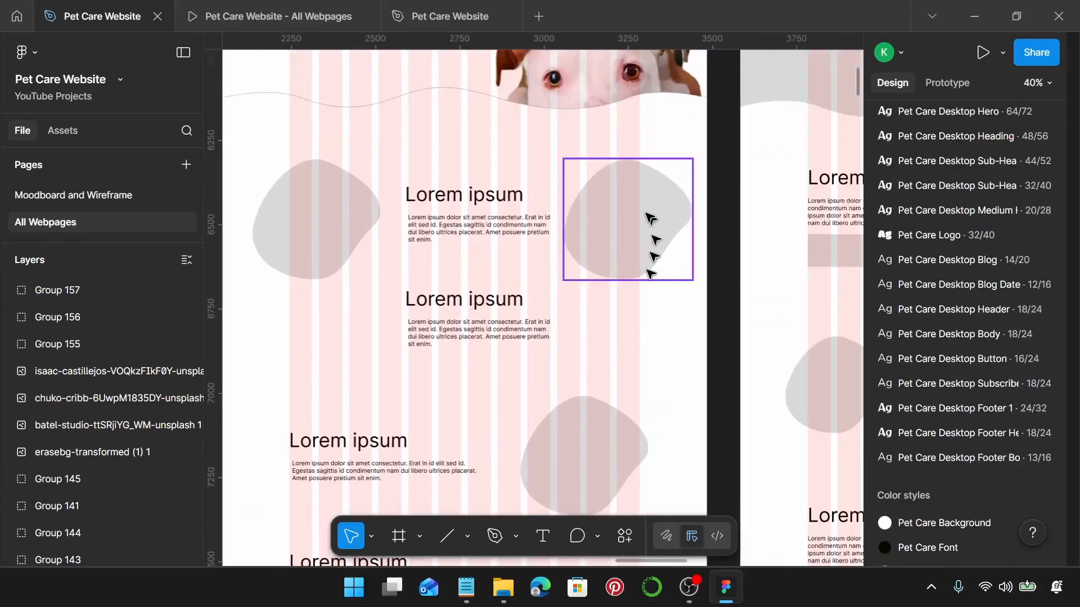
pyautogui.click(338, 208)
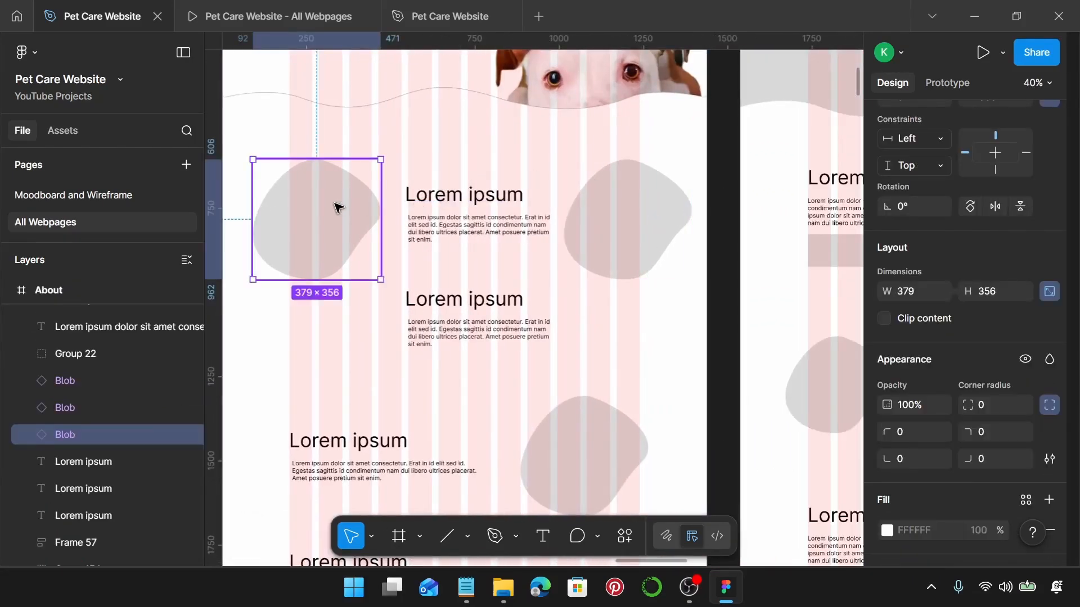
pyautogui.press('Delete')
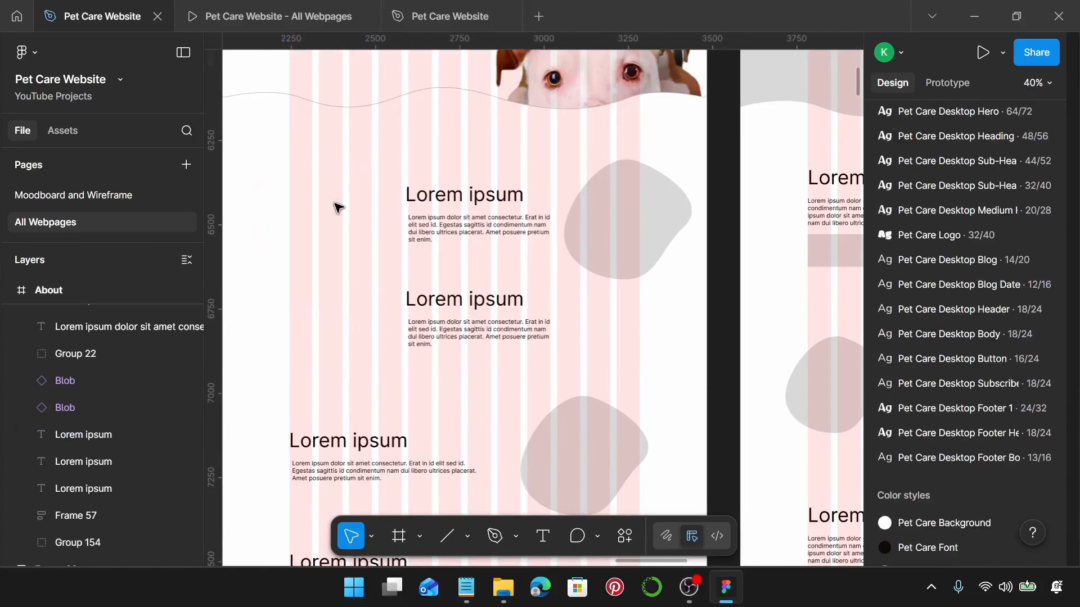
# Apply the 44/52 Pet Care Desktop sub-heading text style to the first section's heading and Pet Care Desktop Body to its paragraph.
pyautogui.click(429, 197)
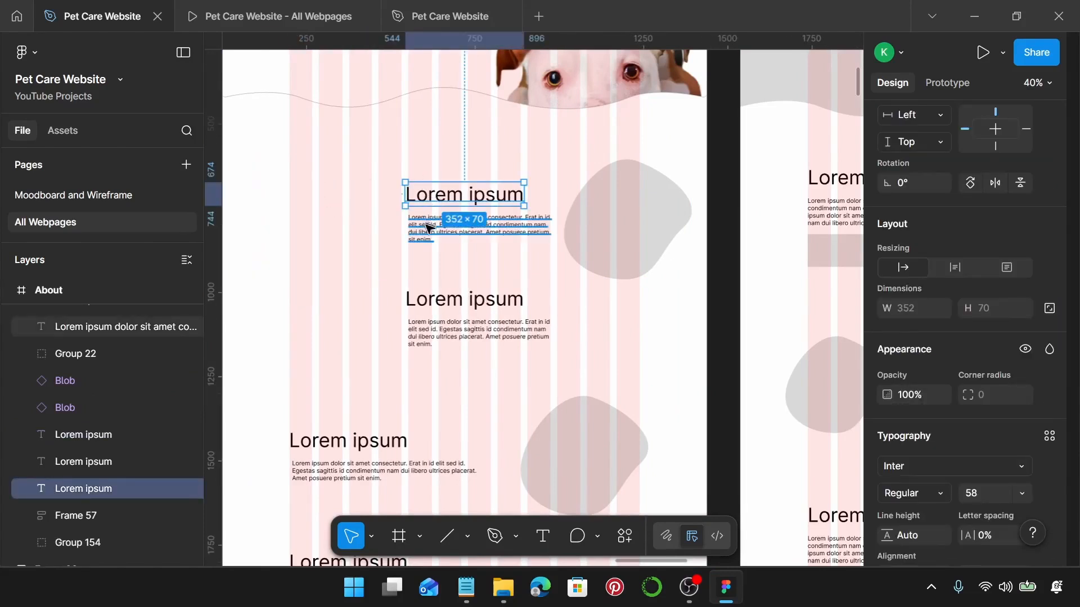
pyautogui.scroll(-5, 979, 374)
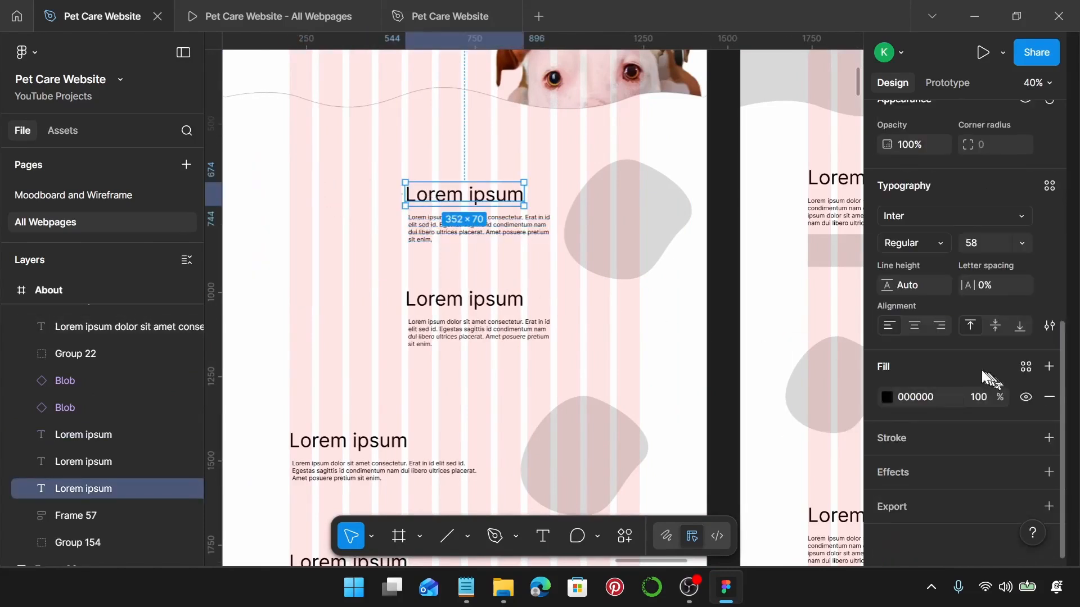
pyautogui.click(1050, 185)
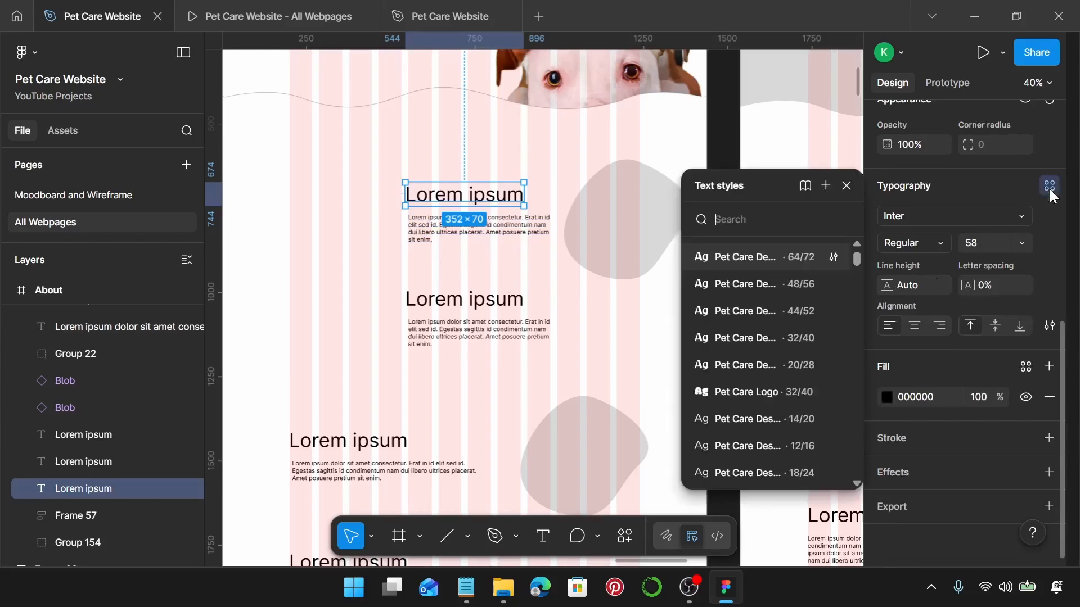
pyautogui.click(762, 309)
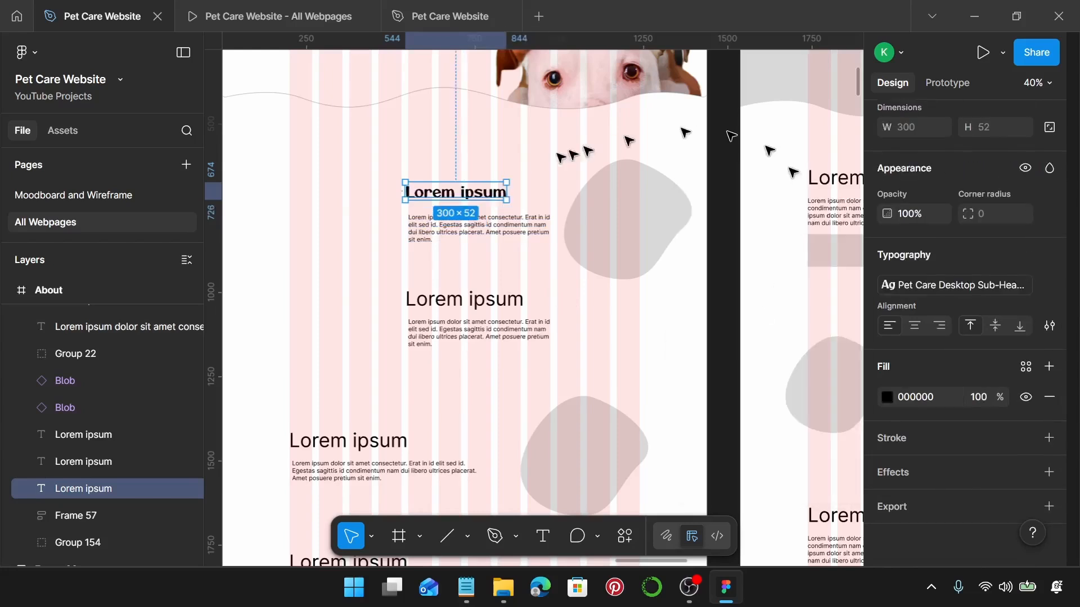
pyautogui.click(467, 228)
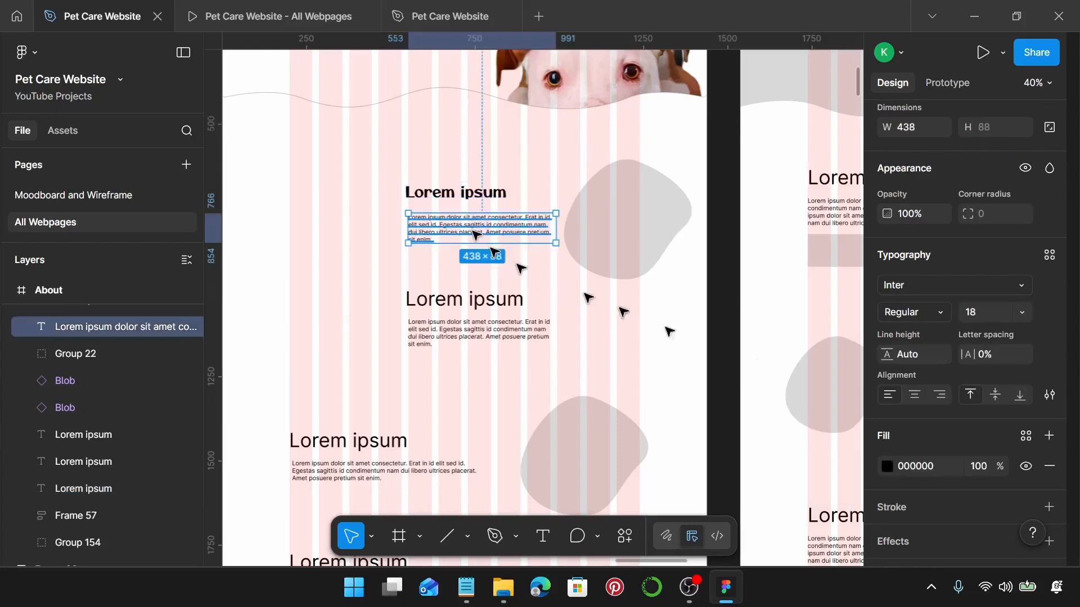
pyautogui.click(1050, 255)
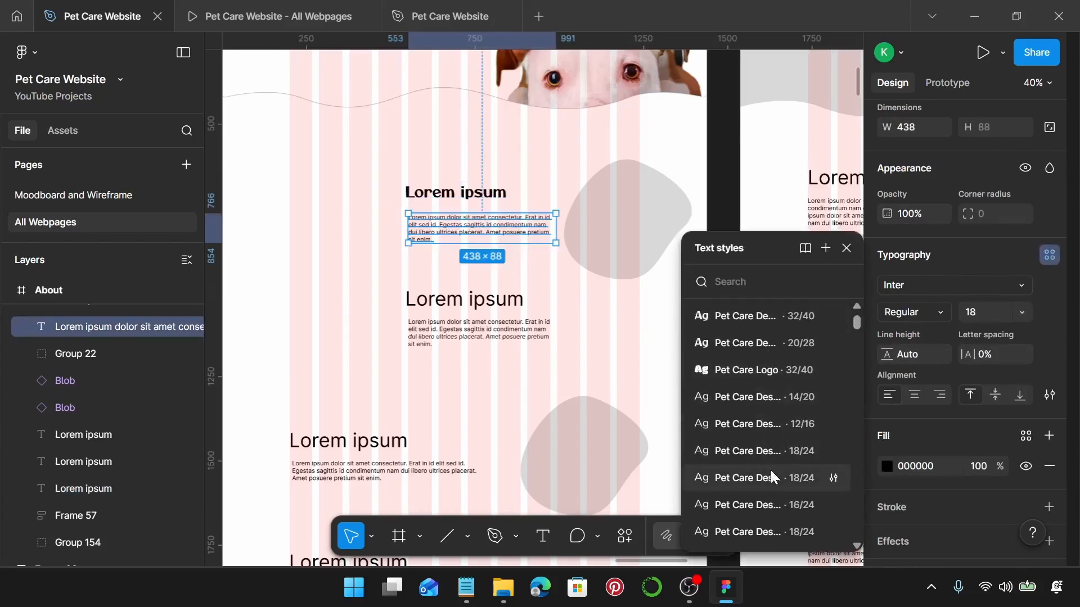
pyautogui.click(771, 470)
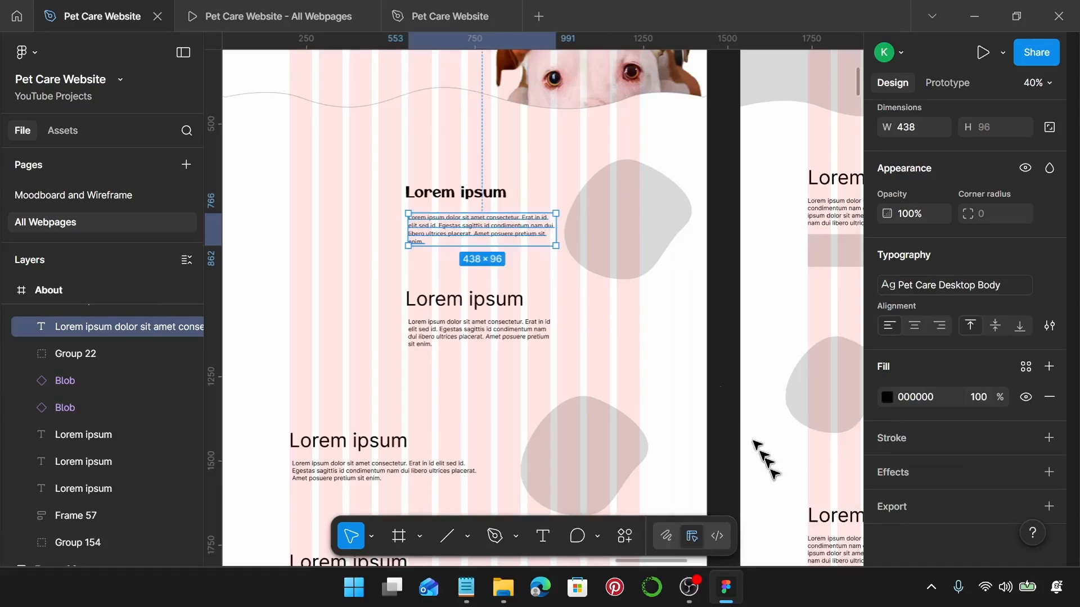
# Copy the heading "Who We Are" from the Notepad copy document and replace the first section's Lorem ipsum heading with it.
pyautogui.click(469, 592)
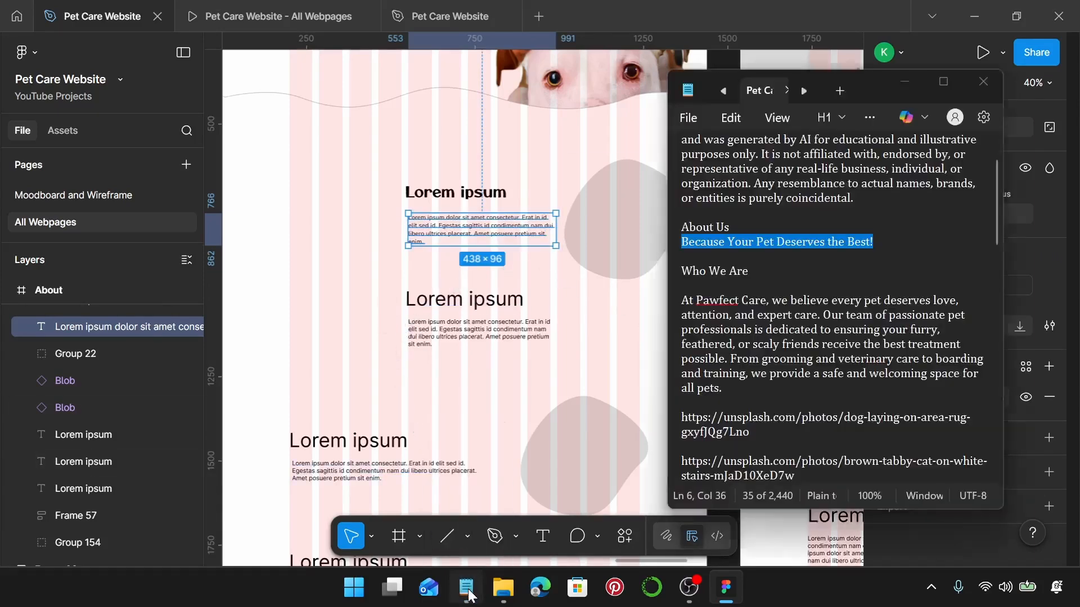
pyautogui.scroll(-1, 801, 257)
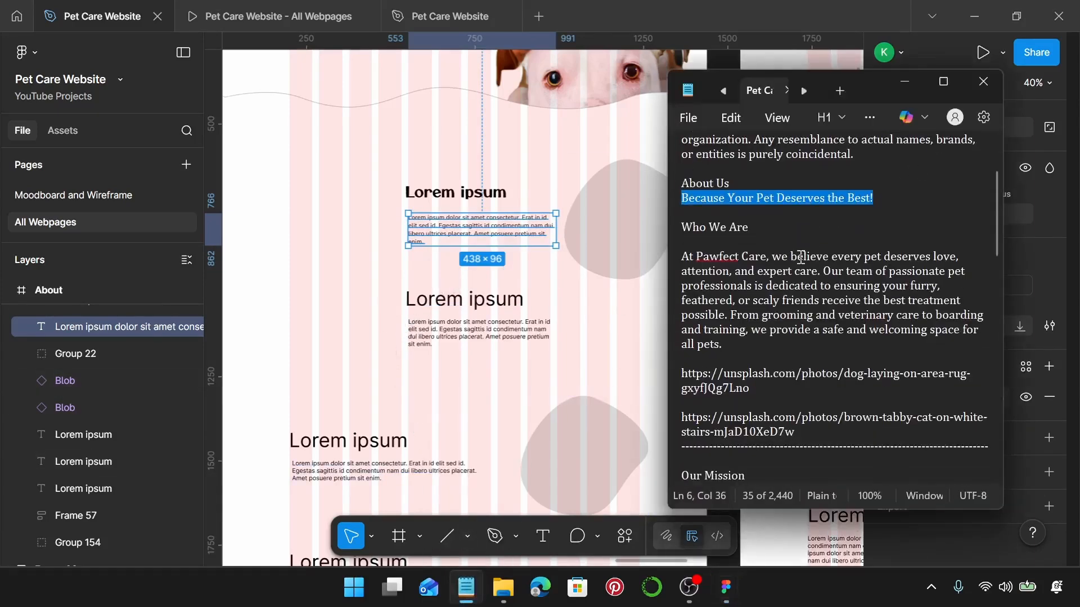
pyautogui.moveTo(681, 227); pyautogui.dragTo(749, 227)
pyautogui.hotkey('ctrl', 'c')
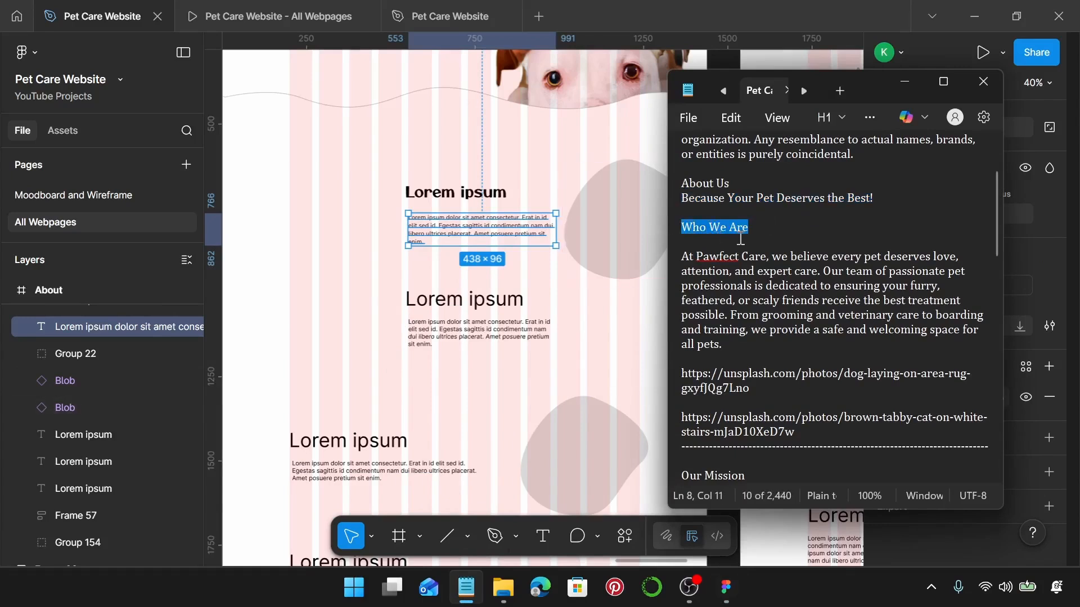
pyautogui.click(489, 191)
pyautogui.doubleClick(486, 193)
pyautogui.hotkey('ctrl', 'v')
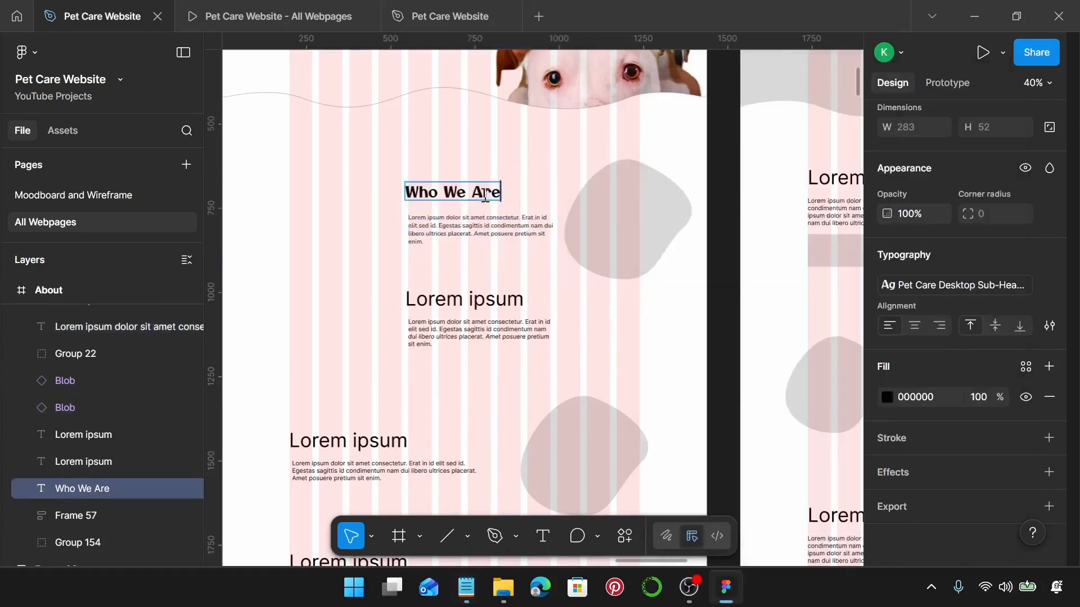
# Copy the "At Pawfect Care, we believe every pet deserves love..." paragraph from Notepad and replace the placeholder text under Who We Are with it.
pyautogui.click(467, 588)
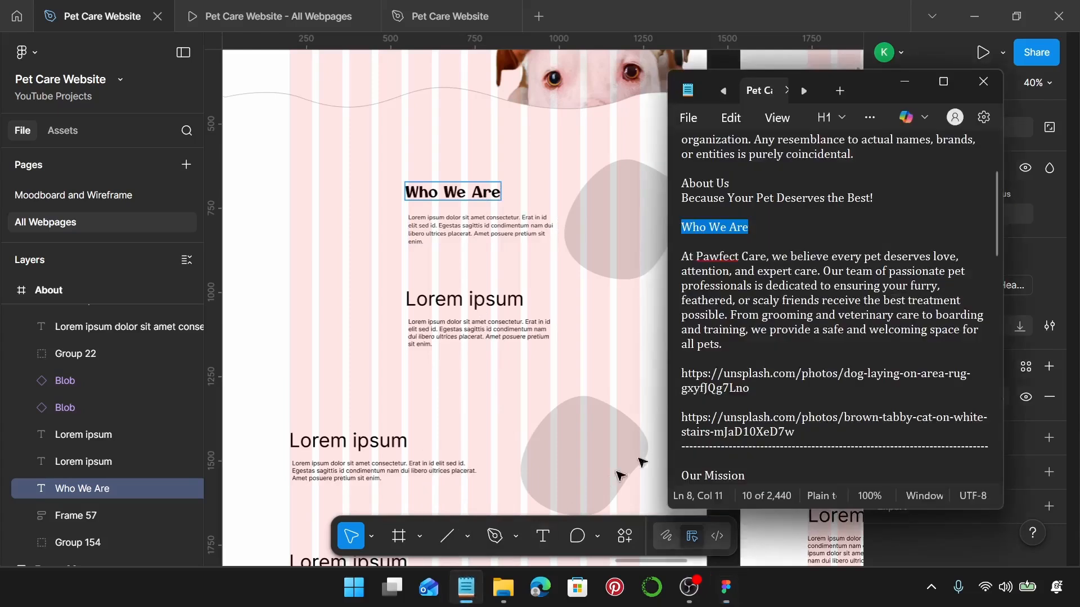
pyautogui.scroll(2, 740, 351)
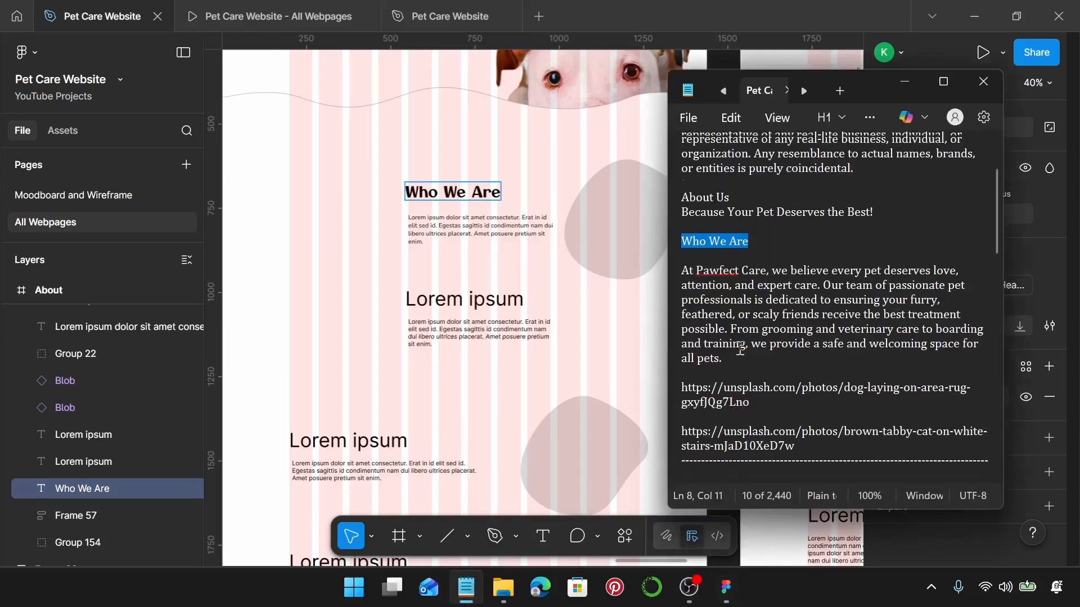
pyautogui.scroll(-3, 741, 348)
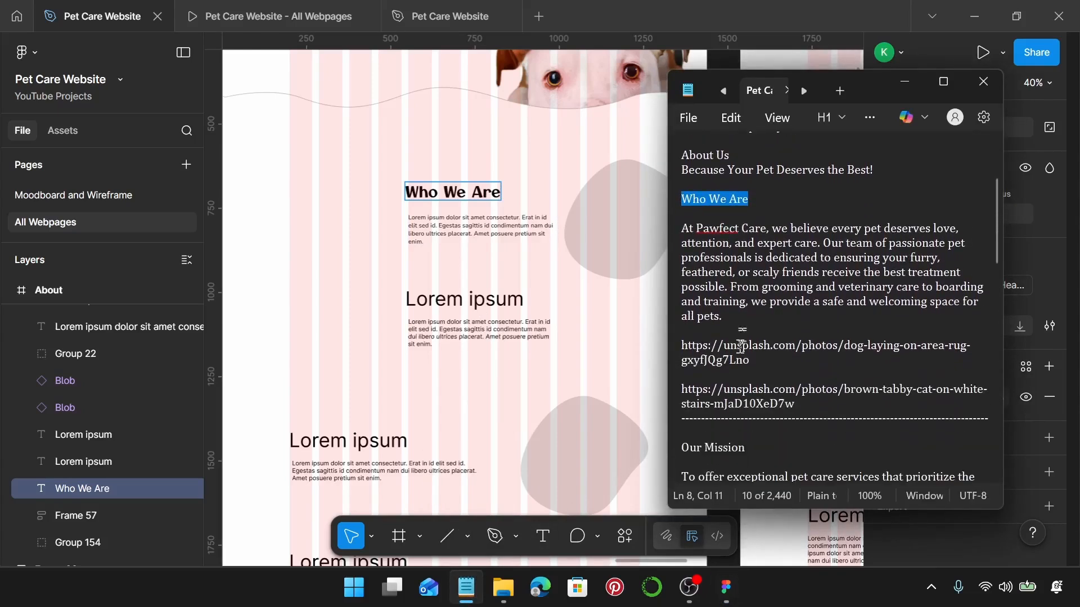
pyautogui.moveTo(725, 318); pyautogui.dragTo(669, 231)
pyautogui.hotkey('ctrl', 'c')
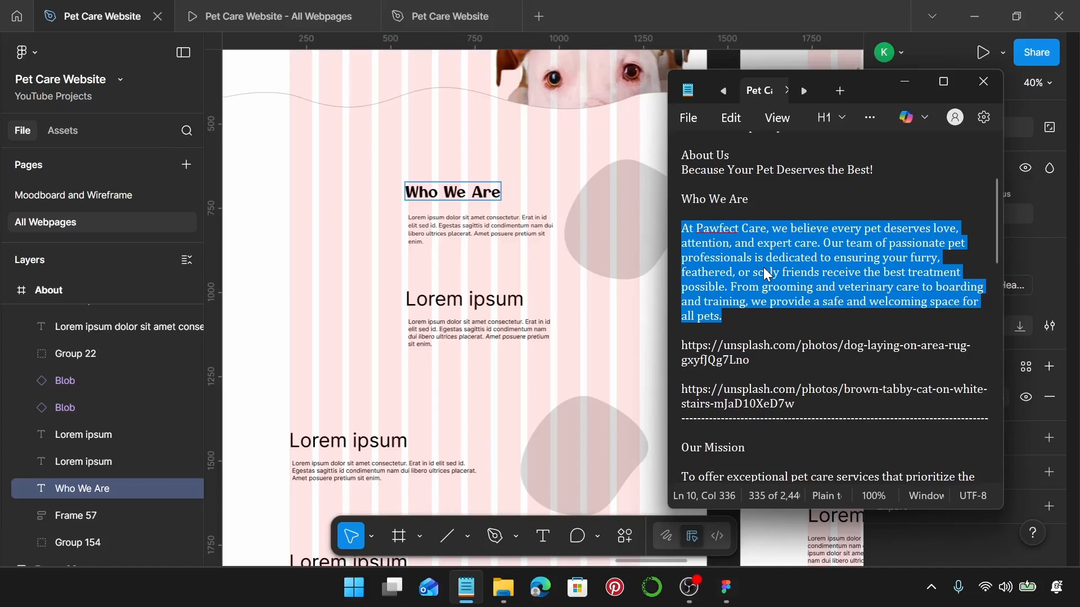
pyautogui.doubleClick(489, 227)
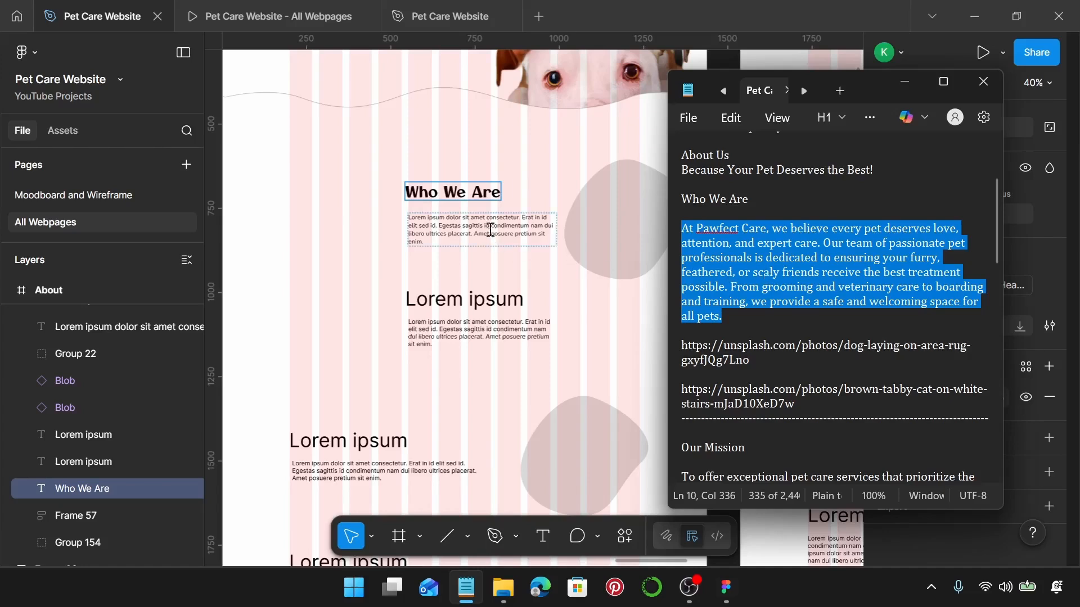
pyautogui.hotkey('ctrl', 'v')
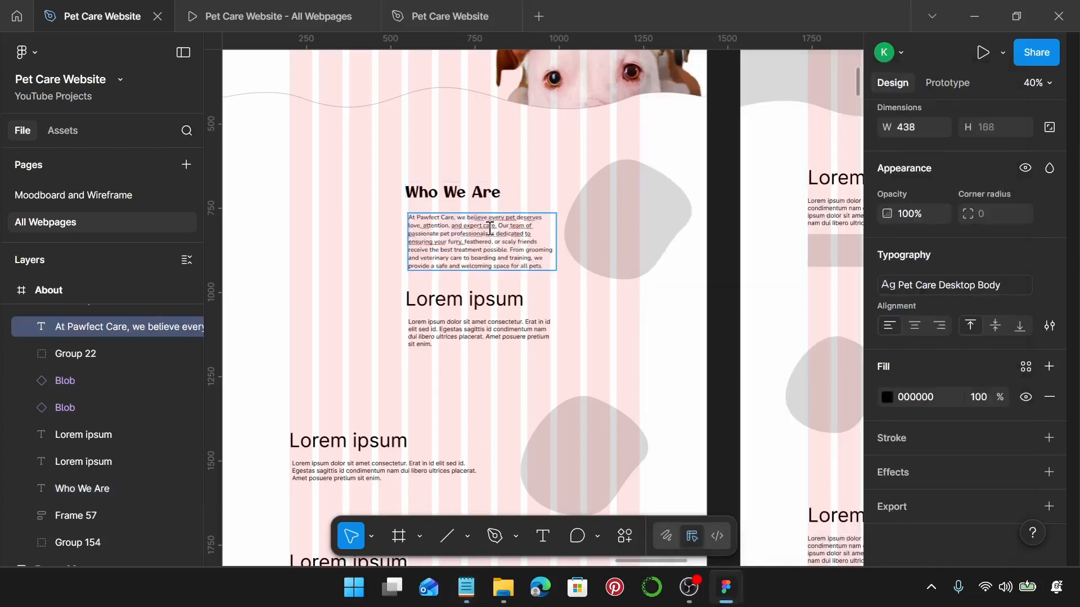
pyautogui.scroll(2, 489, 228)
pyautogui.click(326, 224)
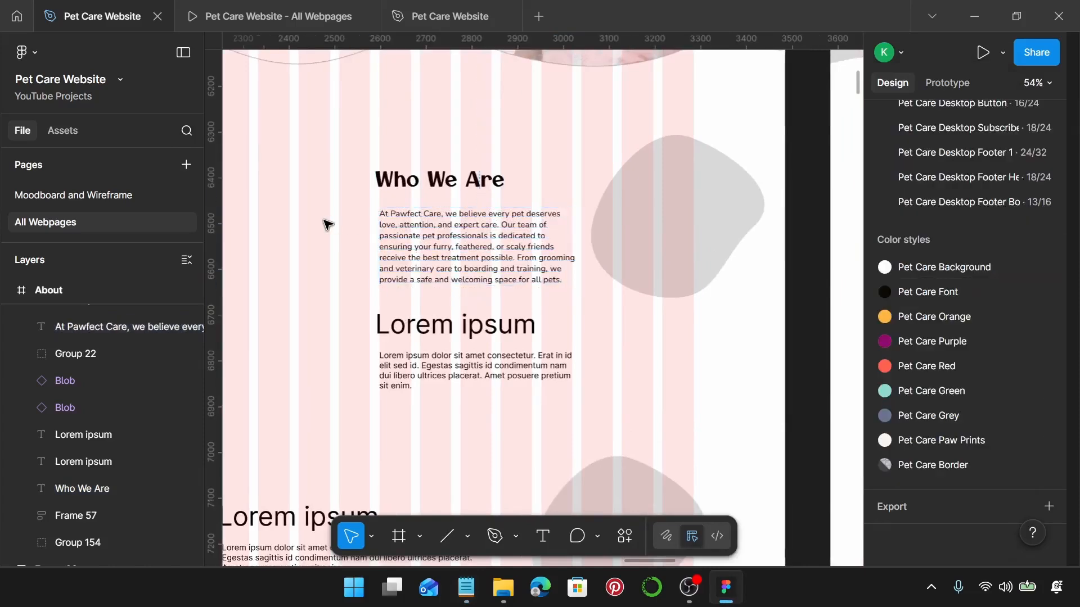
# Delete the grey blob to the right of the Who We Are section and set the section paragraph's width to 500.
pyautogui.click(727, 212)
pyautogui.press('Delete')
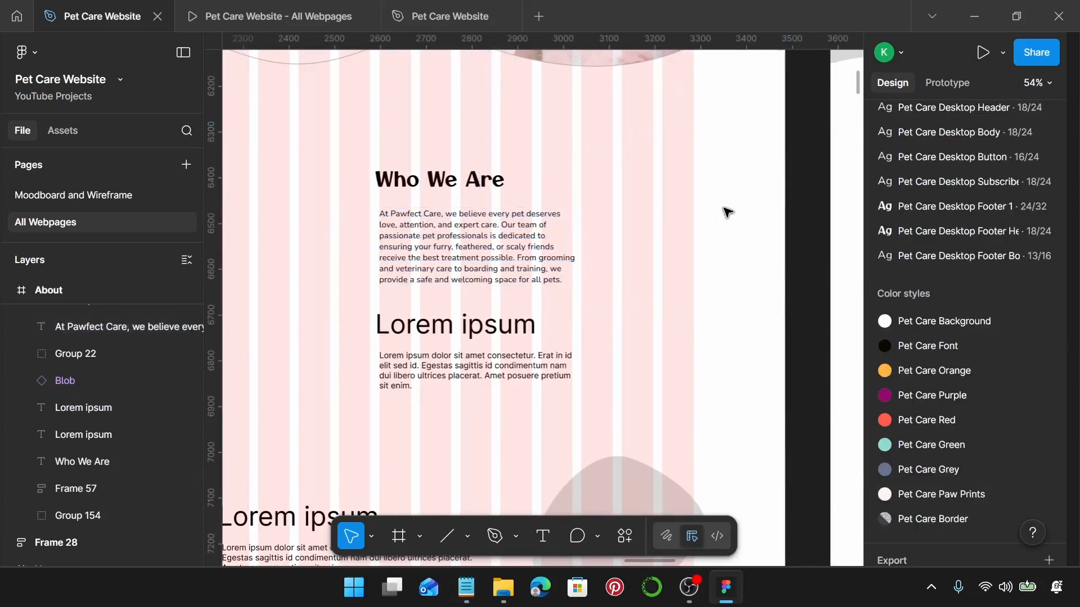
pyautogui.click(506, 242)
pyautogui.moveTo(585, 248); pyautogui.dragTo(608, 252)
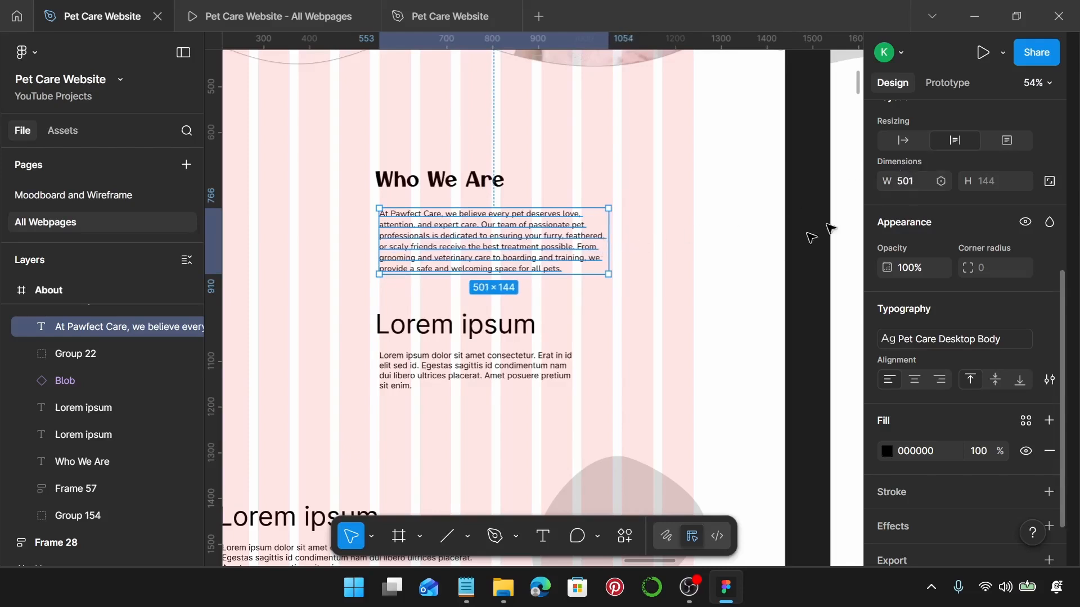
pyautogui.click(940, 181)
pyautogui.press('Escape')
pyautogui.click(904, 182)
pyautogui.write('500')
pyautogui.press('Return')
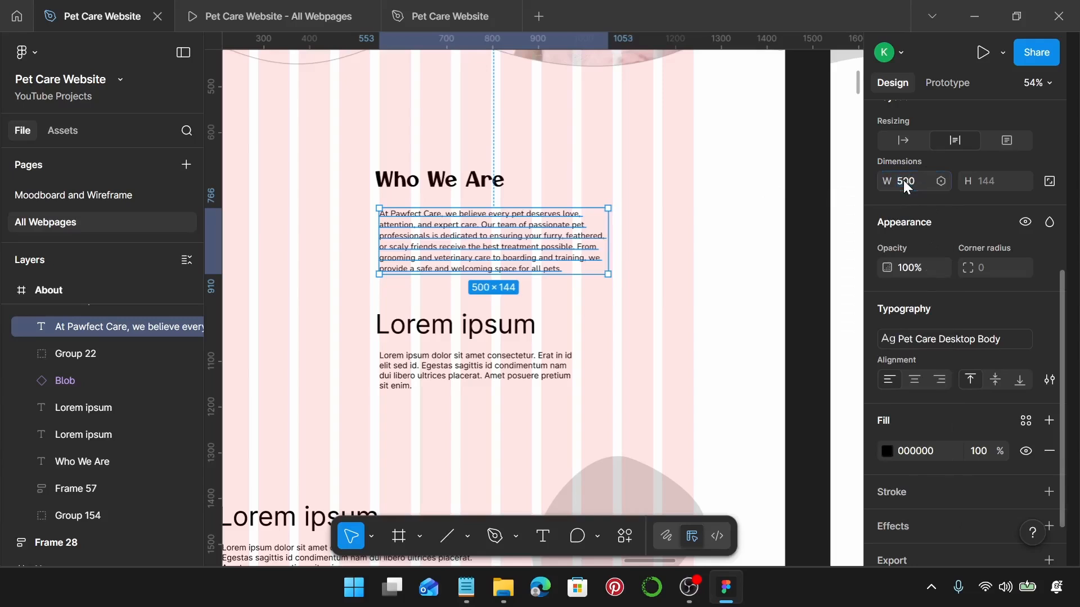
# Wrap the Who We Are heading and paragraph in an auto layout with a gap of 20, and move it right to about X 672.
pyautogui.scroll(-2, 565, 207)
pyautogui.keyDown('shift'); pyautogui.click(492, 184); pyautogui.keyUp('shift')
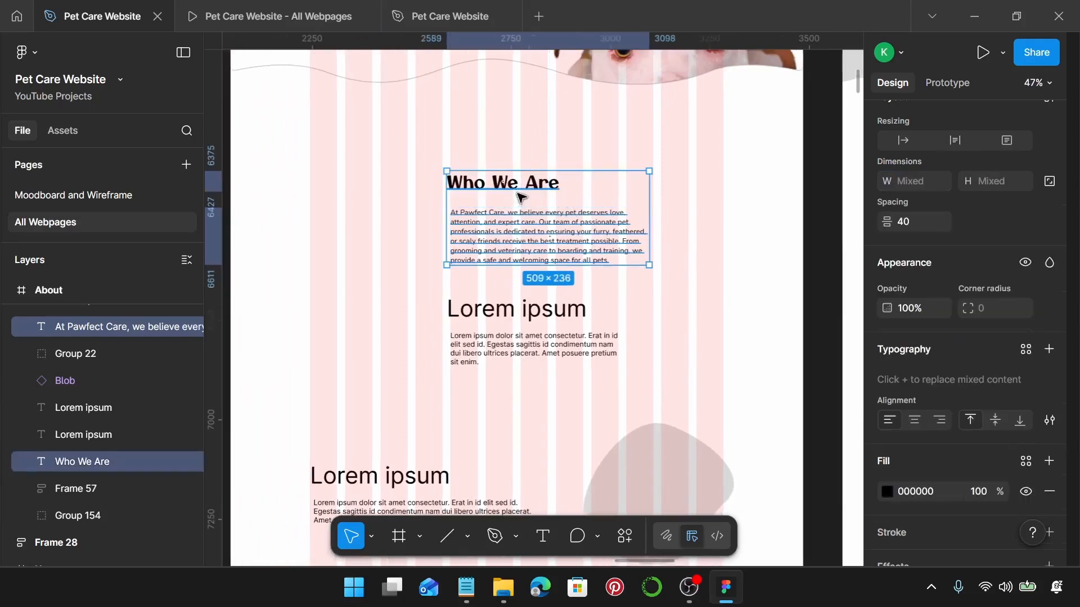
pyautogui.hotkey('shift', 'a')
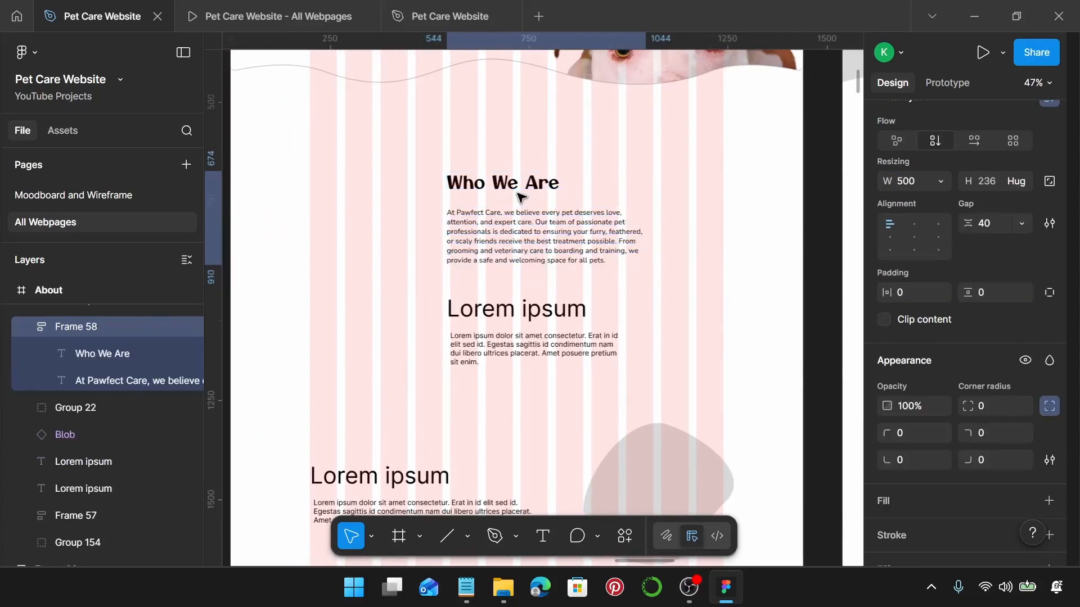
pyautogui.click(983, 224)
pyautogui.write('20')
pyautogui.press('Return')
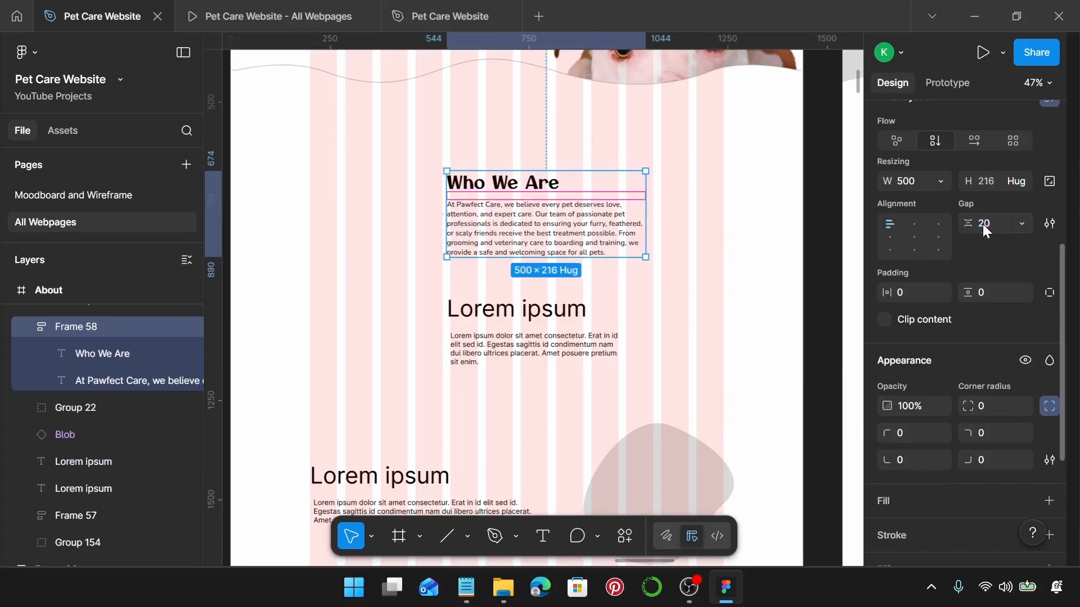
pyautogui.moveTo(522, 225); pyautogui.dragTo(572, 225)
pyautogui.scroll(-3, 572, 229)
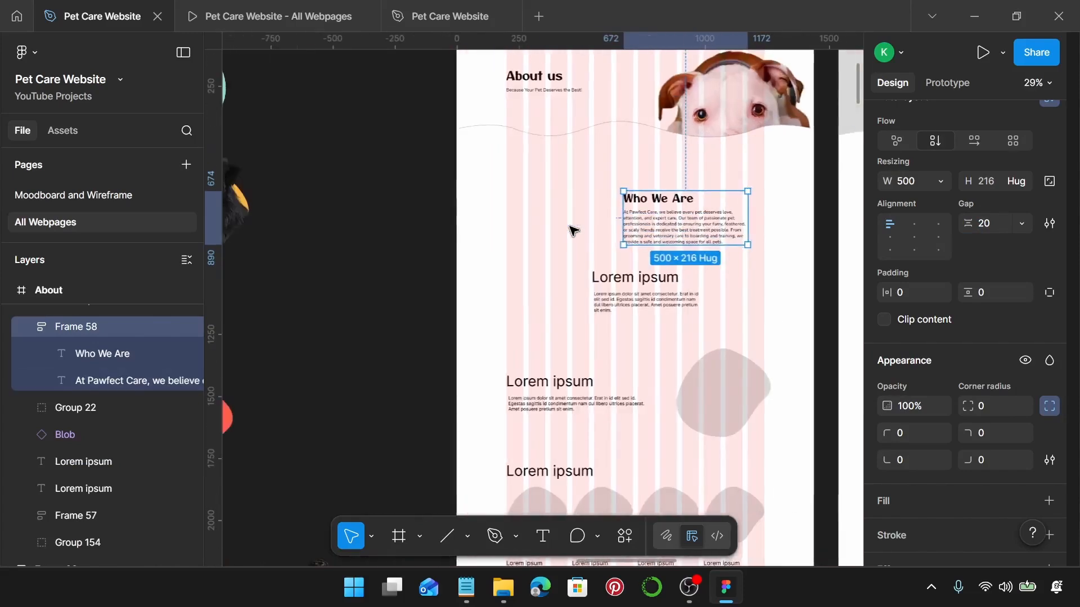
# Move the cat photo with its green blob onto the About page, left of the Who We Are text at about X 240, Y 529.
pyautogui.click(268, 112)
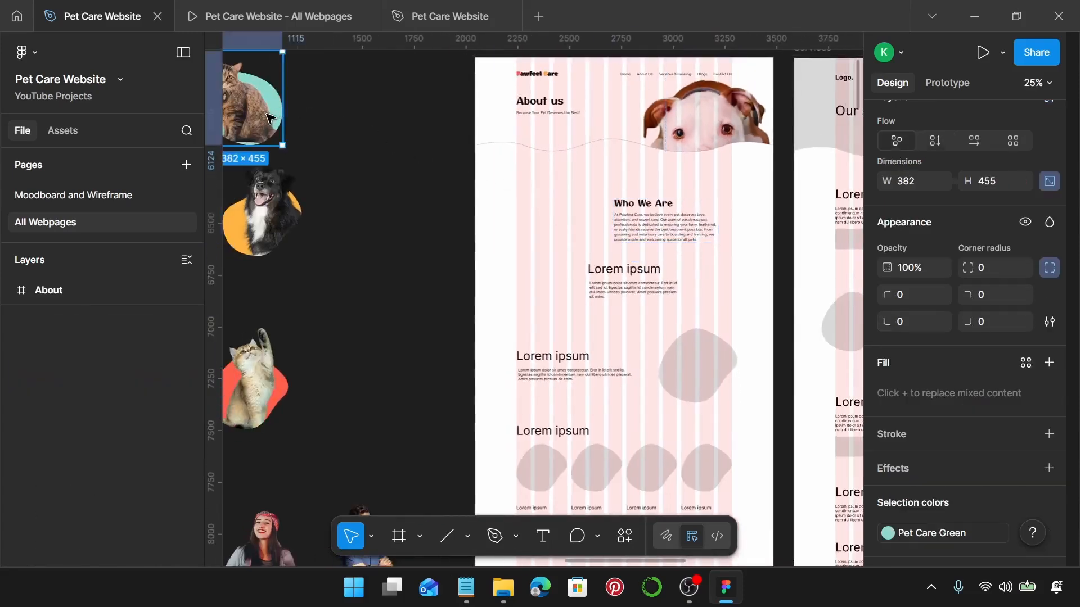
pyautogui.moveTo(249, 105); pyautogui.dragTo(566, 278)
pyautogui.scroll(2, 568, 209)
pyautogui.moveTo(567, 184); pyautogui.dragTo(579, 207)
pyautogui.scroll(2, 583, 242)
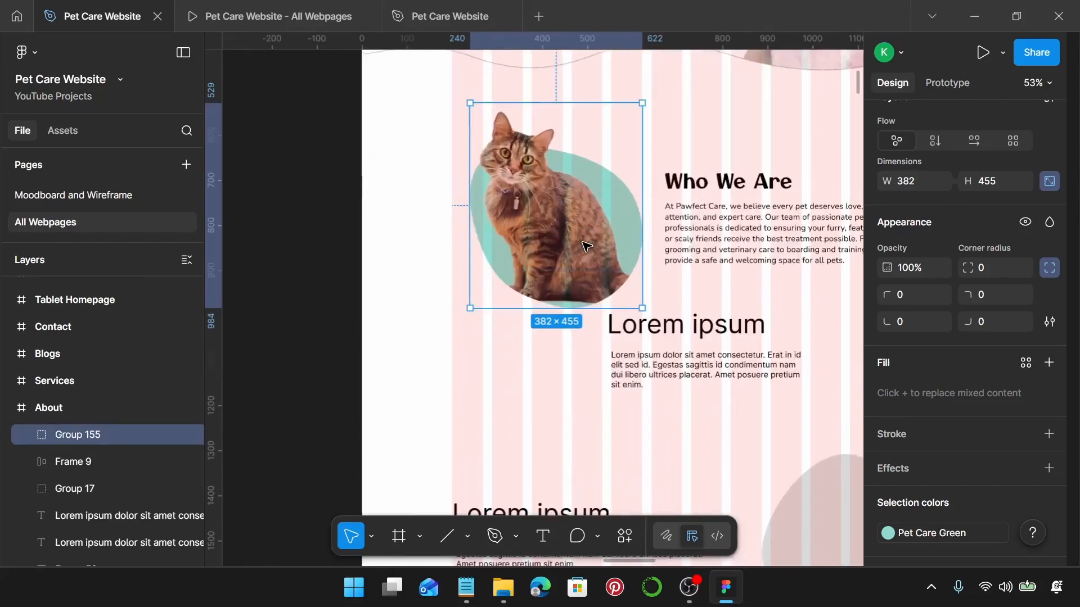
# Move the Lorem ipsum heading and paragraph below Who We Are down, placing the heading at about Y 1190.
pyautogui.click(675, 328)
pyautogui.keyDown('shift'); pyautogui.click(675, 358); pyautogui.keyUp('shift')
pyautogui.moveTo(660, 386); pyautogui.dragTo(678, 478)
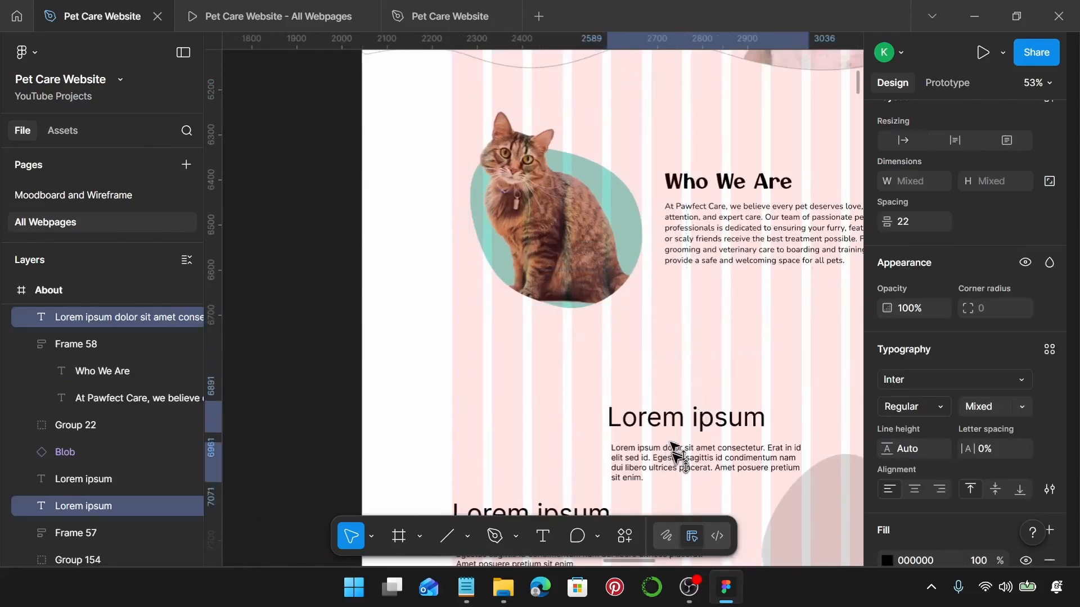
# Shift the cat image to about X 219, Y 536 and align it with the Who We Are text on their vertical centers.
pyautogui.moveTo(575, 199); pyautogui.dragTo(566, 203)
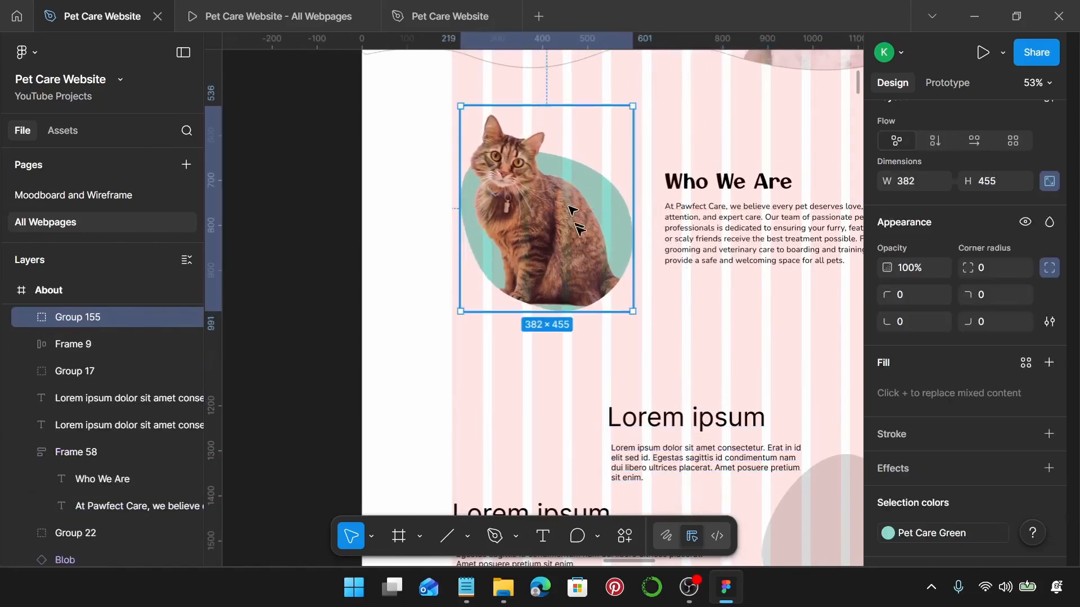
pyautogui.keyDown('shift'); pyautogui.click(721, 235); pyautogui.keyUp('shift')
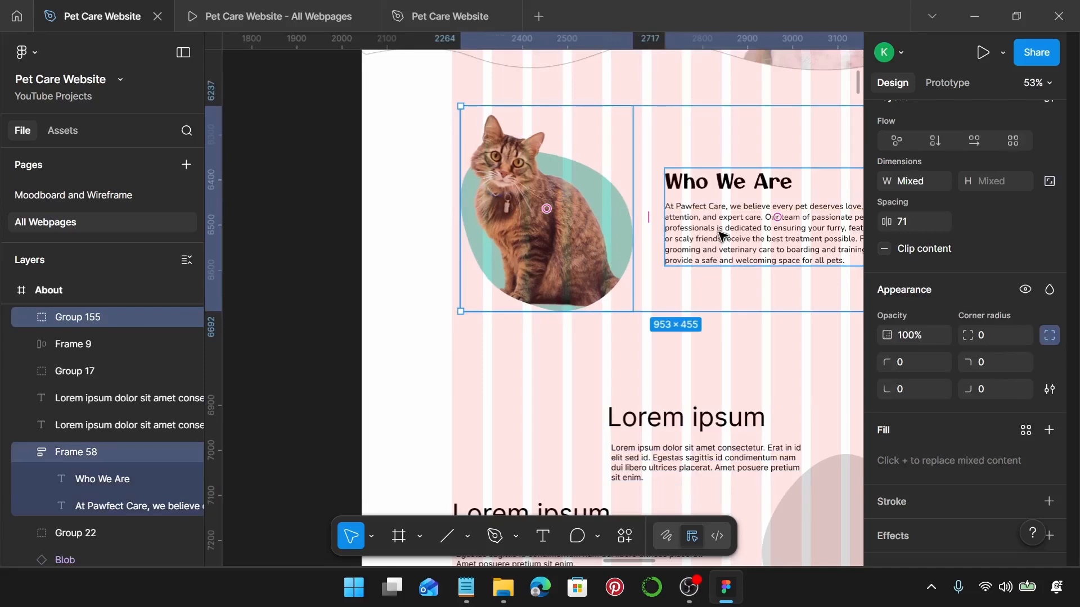
pyautogui.hotkey('alt', 'v')
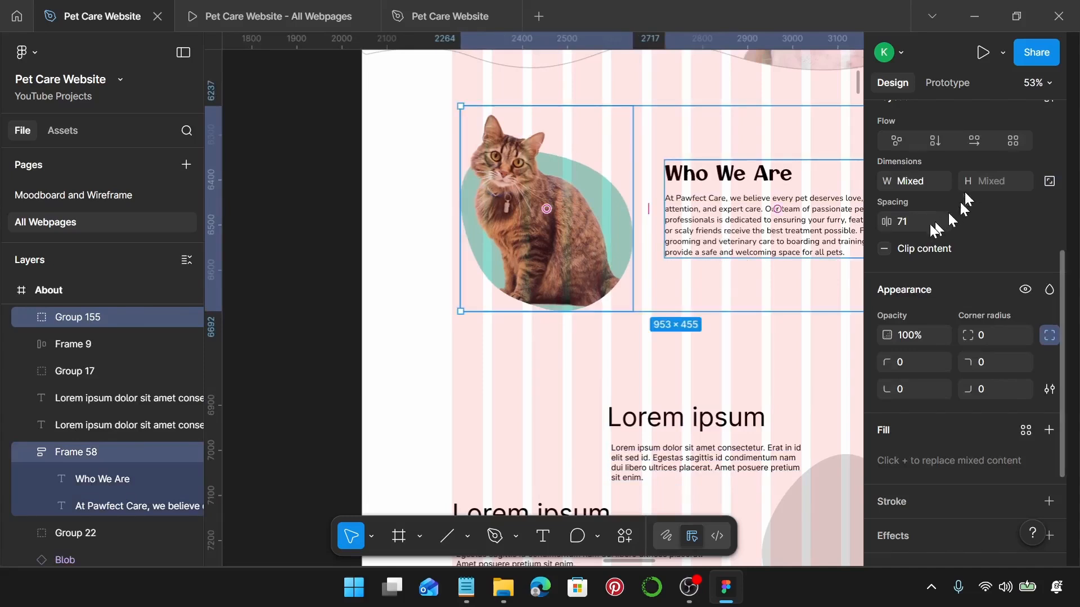
# Set the spacing between the cat image and the Who We Are text to 45 and group the two.
pyautogui.write('45')
pyautogui.press('Return')
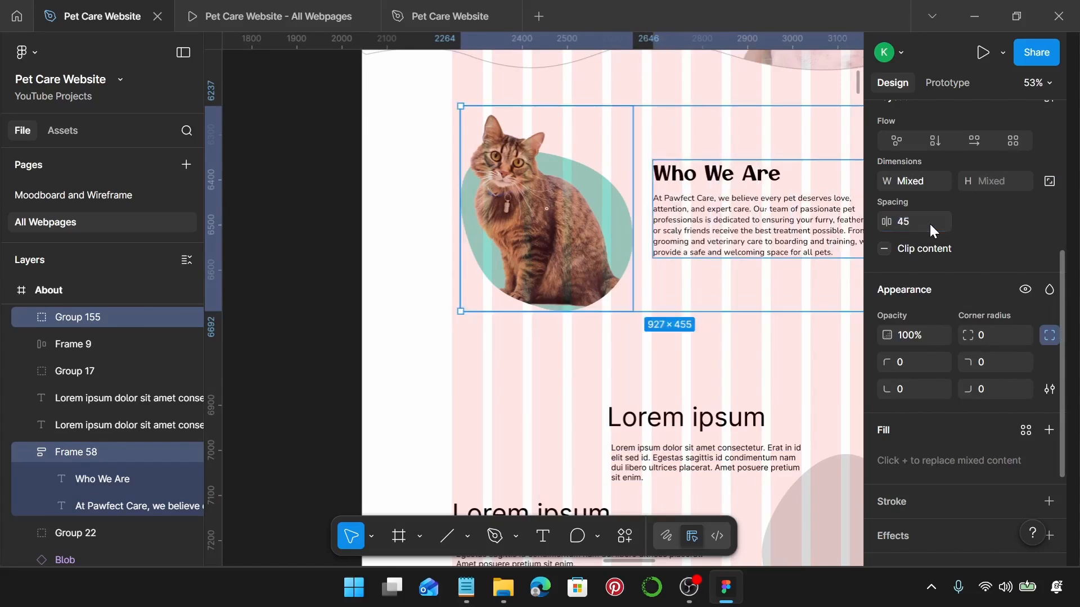
pyautogui.hotkey('ctrl', 'g')
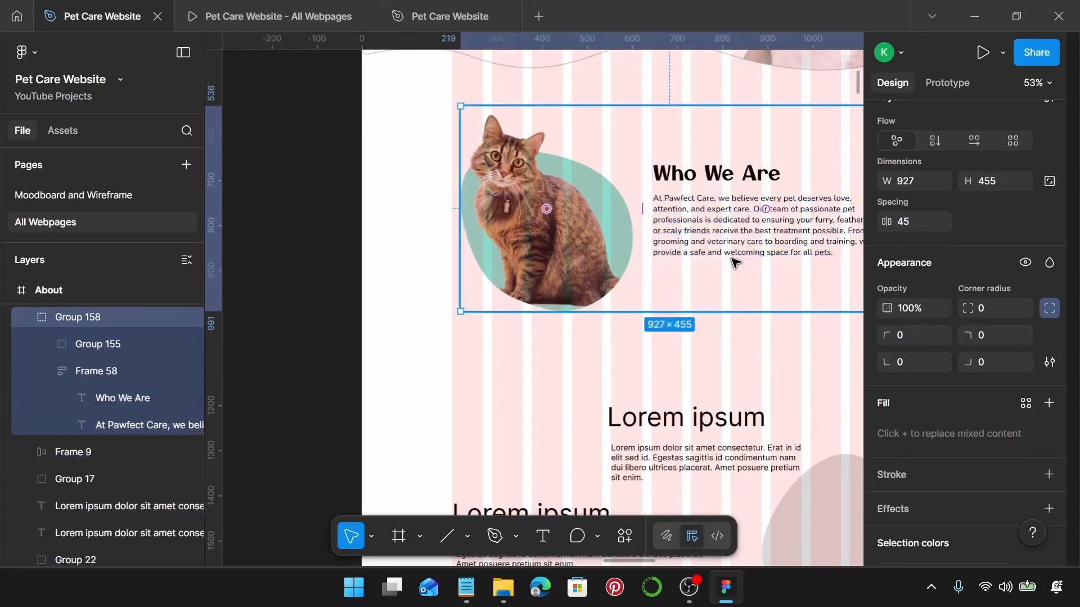
pyautogui.keyDown('ctrl'); pyautogui.scroll(-3, 675, 276); pyautogui.keyUp('ctrl')
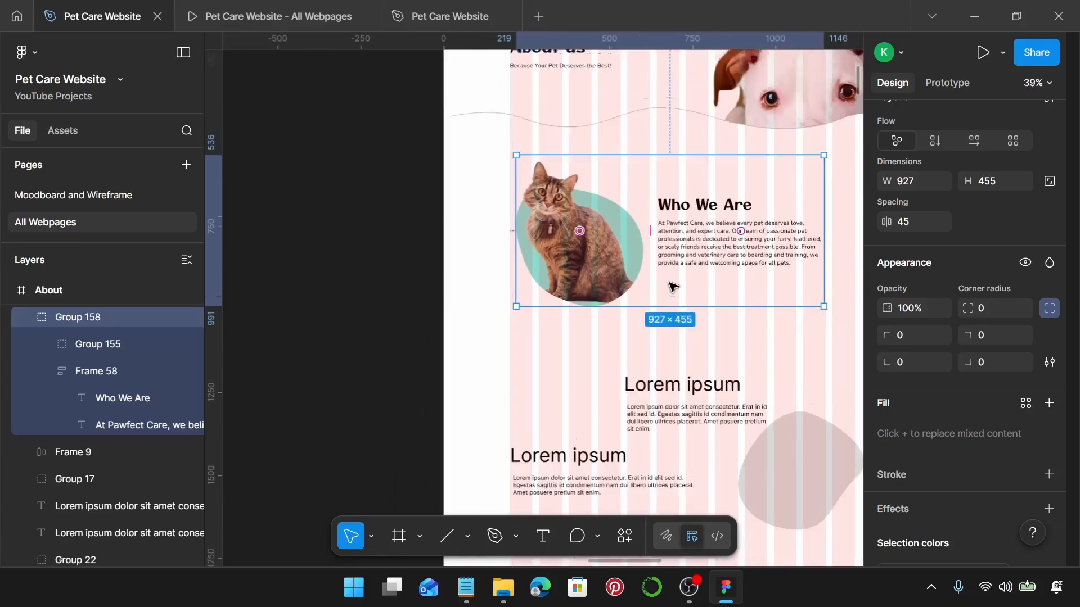
# Capitalize the page title in the header so it reads "About Us".
pyautogui.scroll(2, 669, 282)
pyautogui.doubleClick(578, 149)
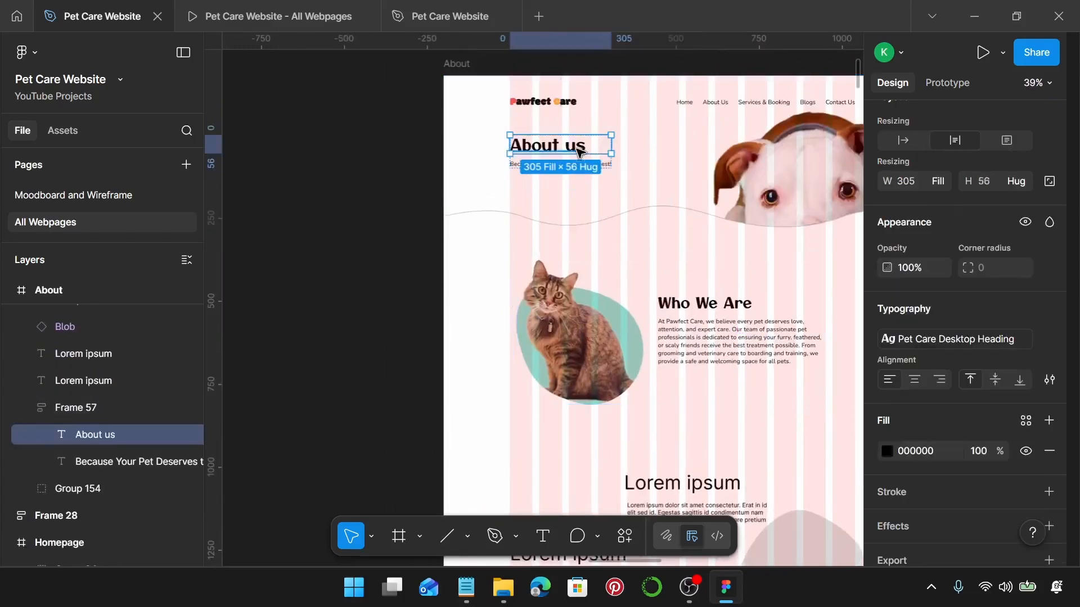
pyautogui.doubleClick(579, 149)
pyautogui.click(576, 148)
pyautogui.press('BackSpace')
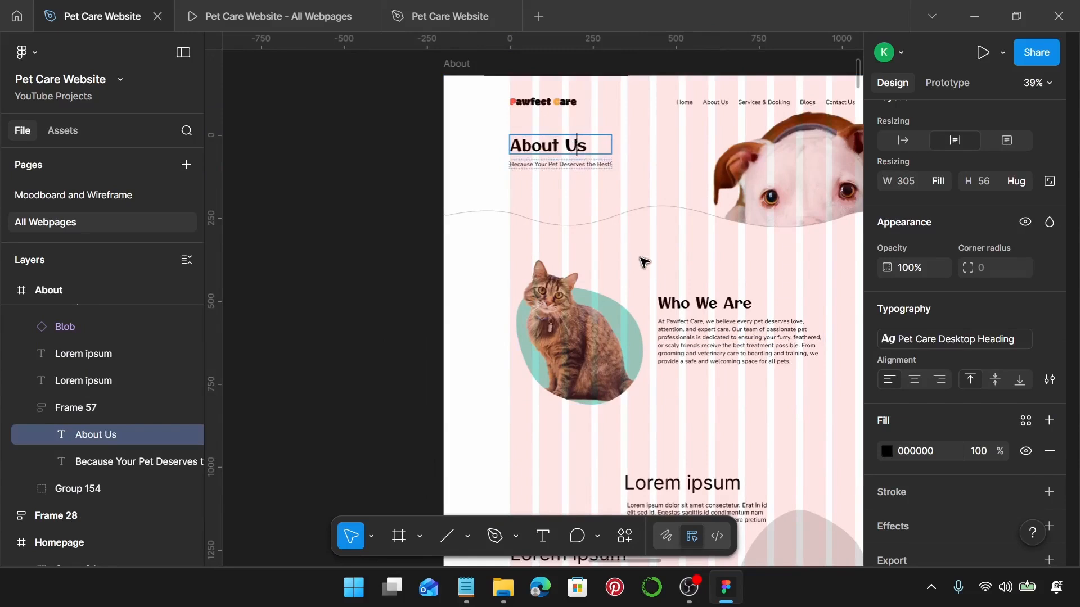
pyautogui.scroll(-1, 643, 257)
pyautogui.press('Escape')
pyautogui.scroll(-1, 735, 352)
pyautogui.scroll(-4, 739, 353)
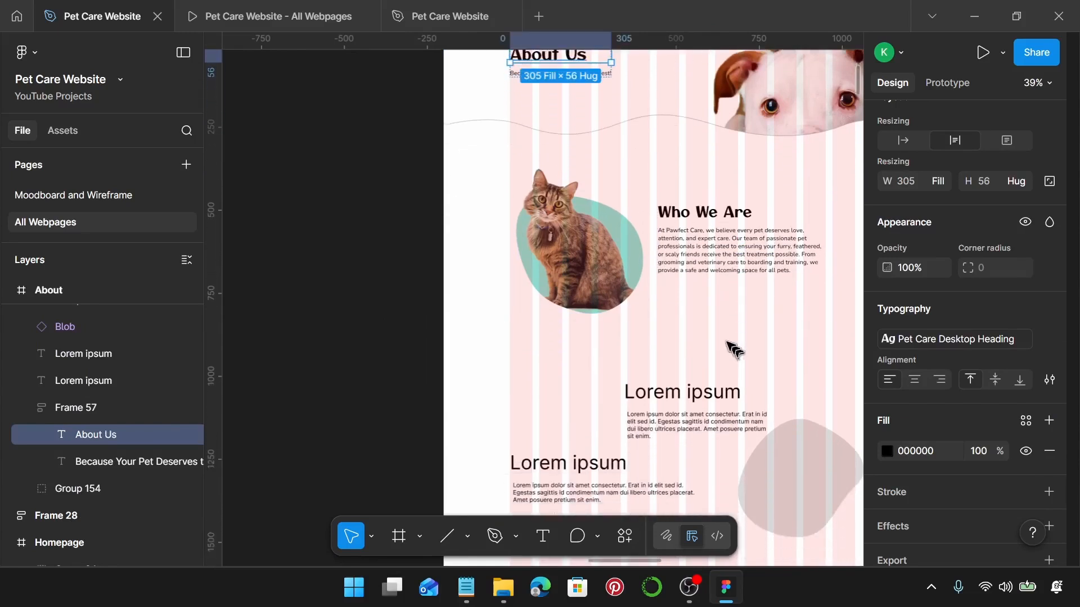
# Delete the large grey blob beside the Lorem ipsum sections below Who We Are.
pyautogui.click(803, 270)
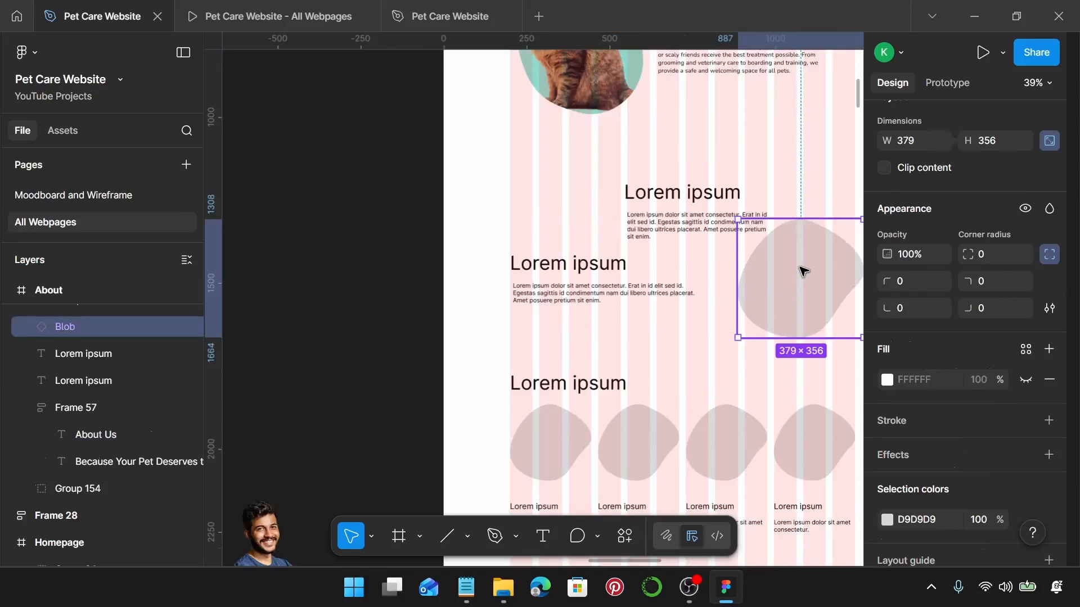
pyautogui.press('Delete')
pyautogui.hscroll(1, 787, 265)
# Apply the 44/52 Pet Care Desktop Sub-Heading style to the next Lorem ipsum heading and the 18/24 Pet Care Desktop Body style to its paragraph.
pyautogui.click(697, 200)
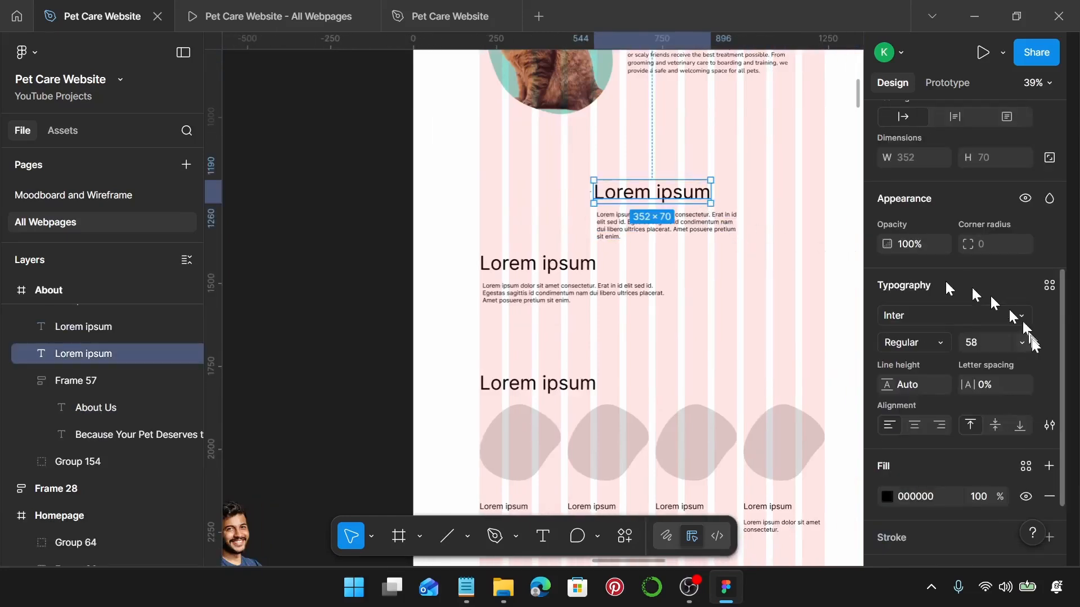
pyautogui.click(1051, 286)
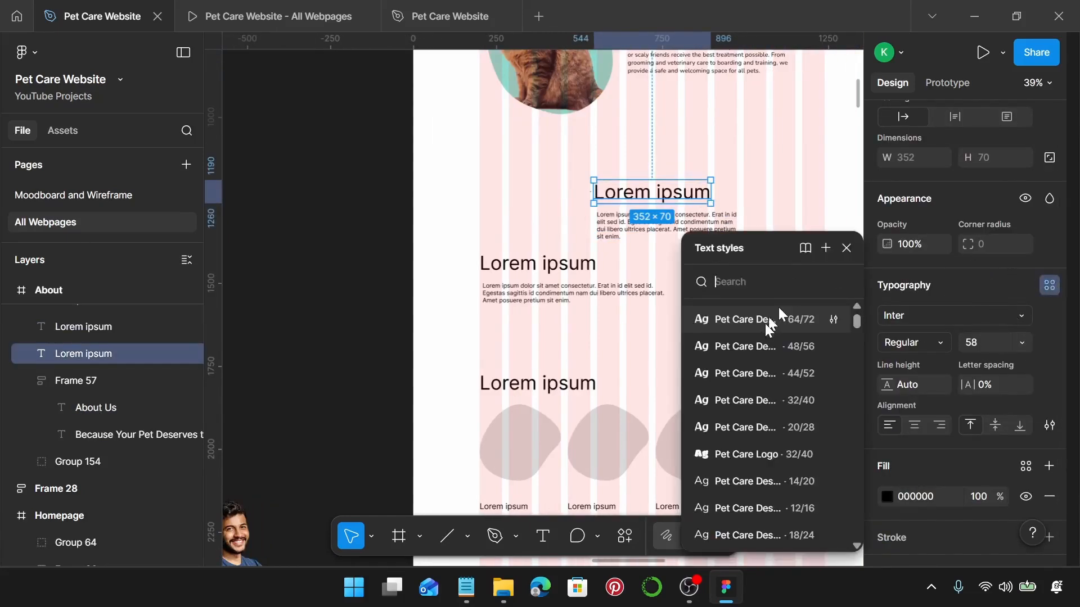
pyautogui.click(756, 377)
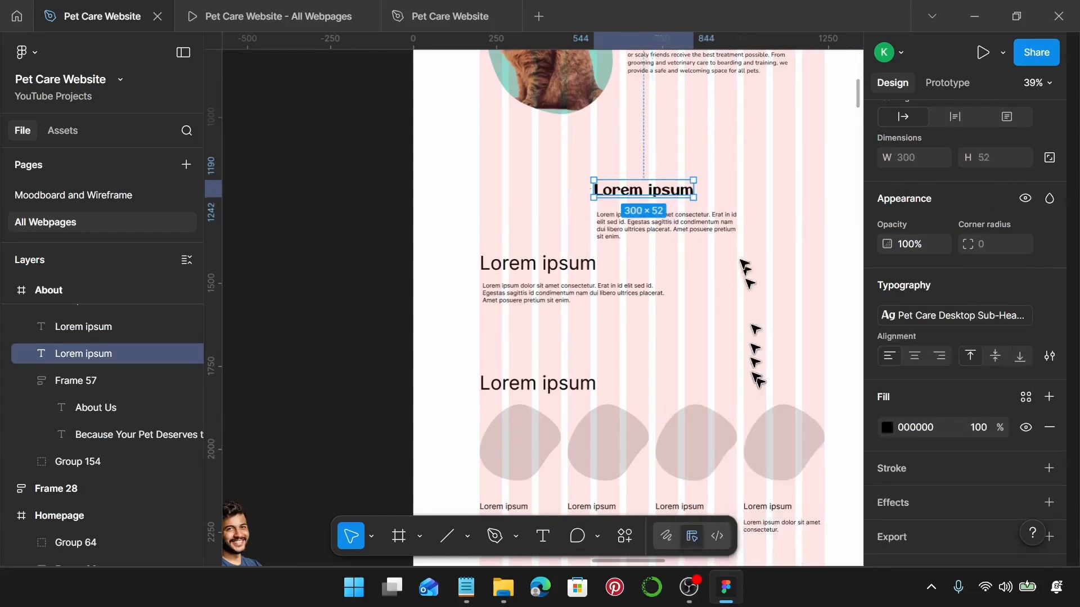
pyautogui.click(723, 228)
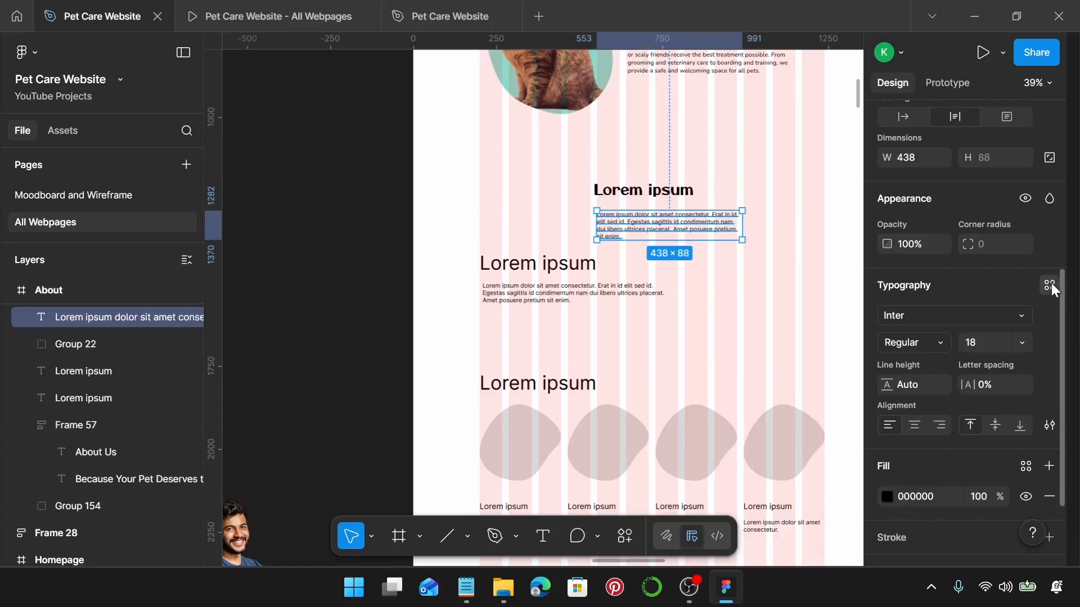
pyautogui.click(1049, 285)
pyautogui.scroll(-3, 794, 385)
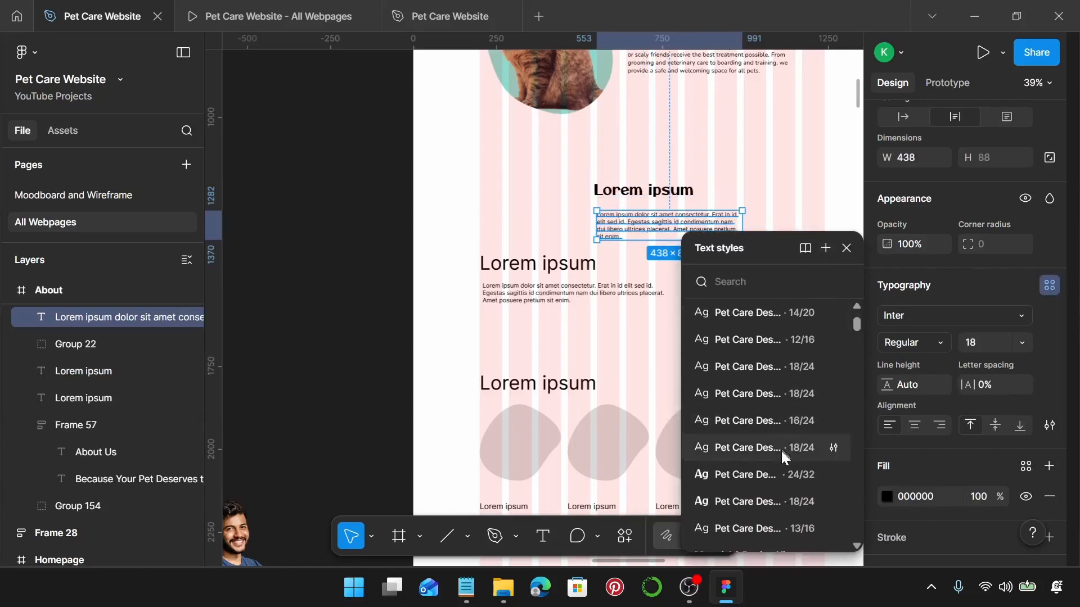
pyautogui.click(777, 390)
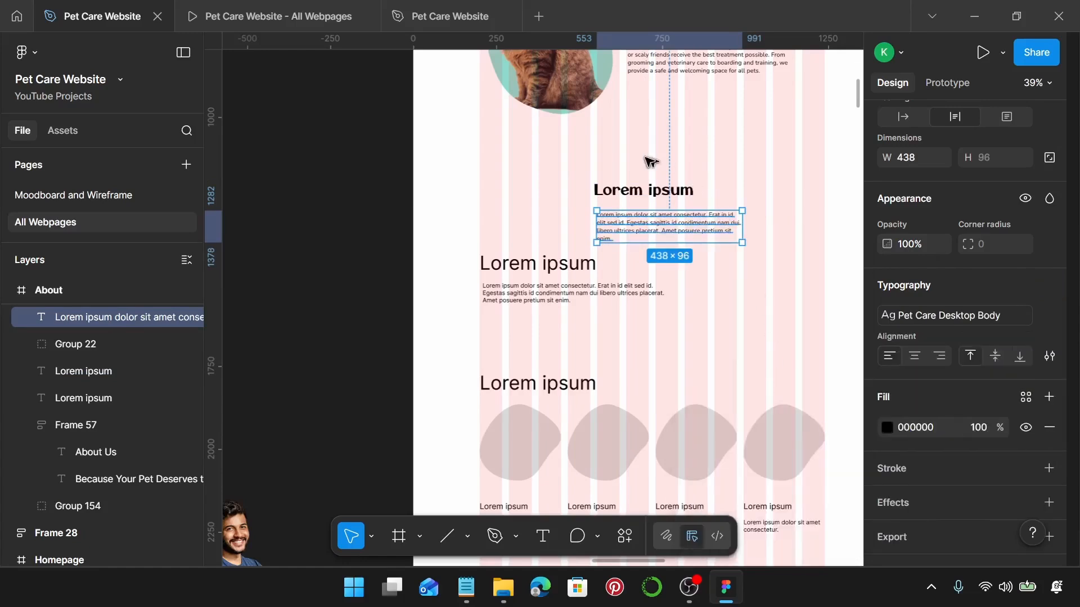
# Extend the About page frame downward to a height of about 4374.
pyautogui.scroll(-10, 648, 161)
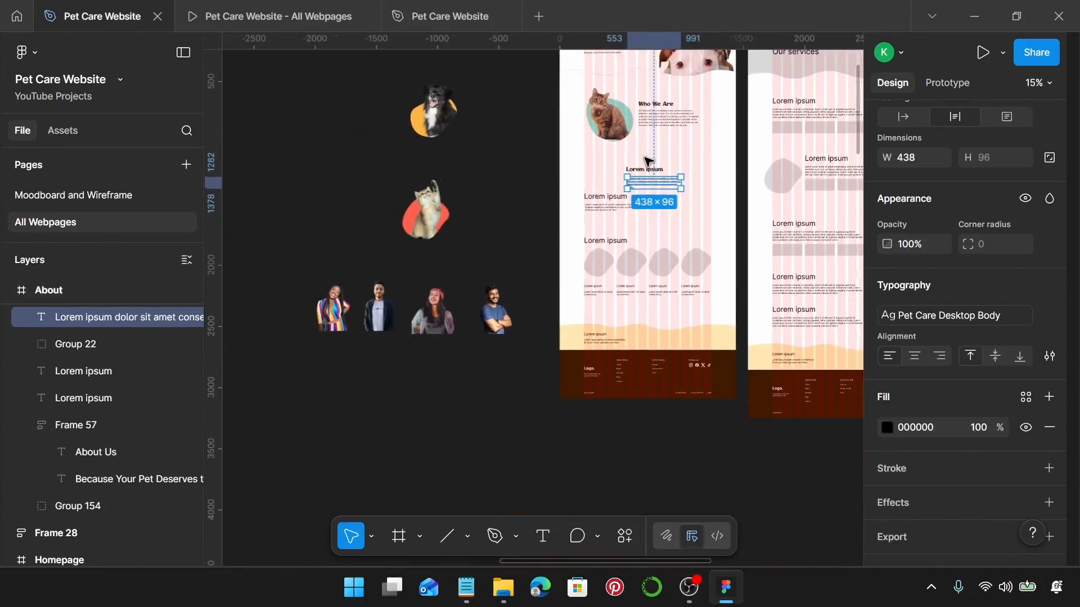
pyautogui.click(607, 82)
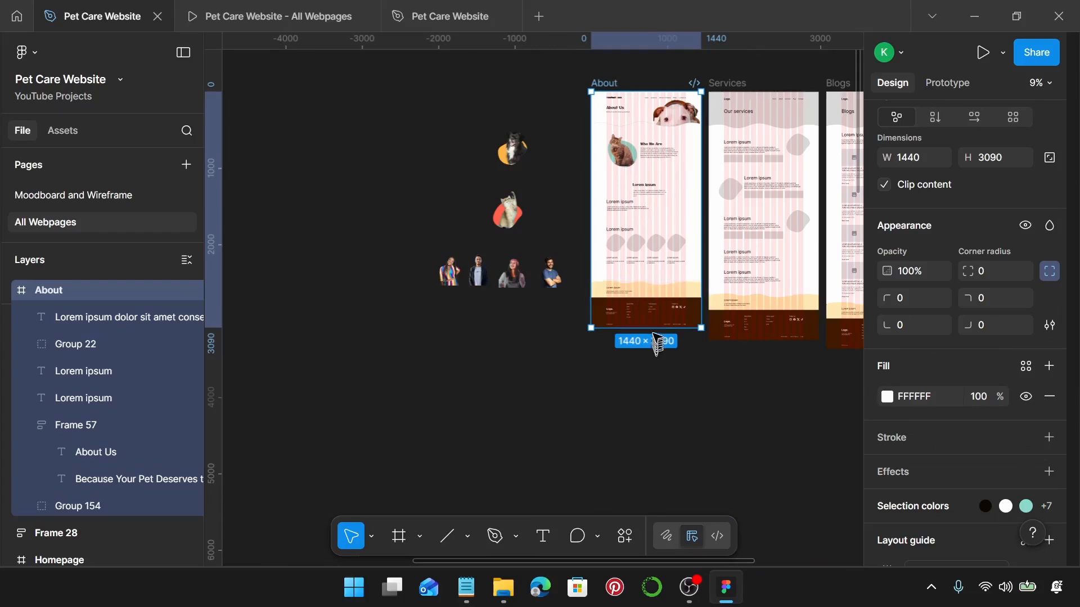
pyautogui.moveTo(655, 330); pyautogui.dragTo(654, 429)
pyautogui.scroll(2, 634, 302)
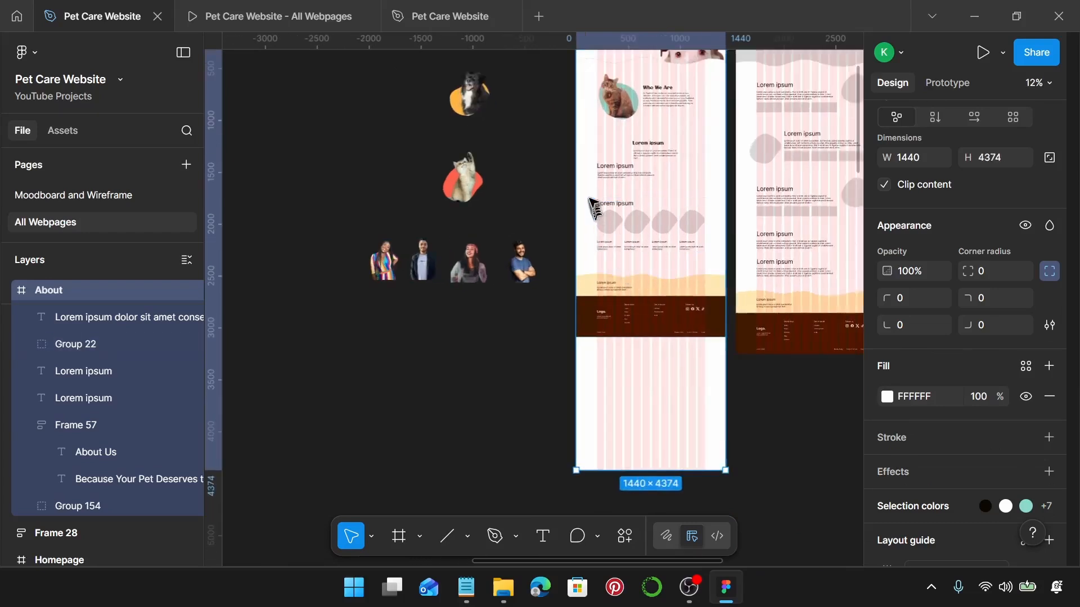
# Move the two lower Lorem ipsum sections, the yellow wave banner and the footer down together by about 1160.
pyautogui.click(588, 193)
pyautogui.moveTo(588, 162); pyautogui.dragTo(697, 354)
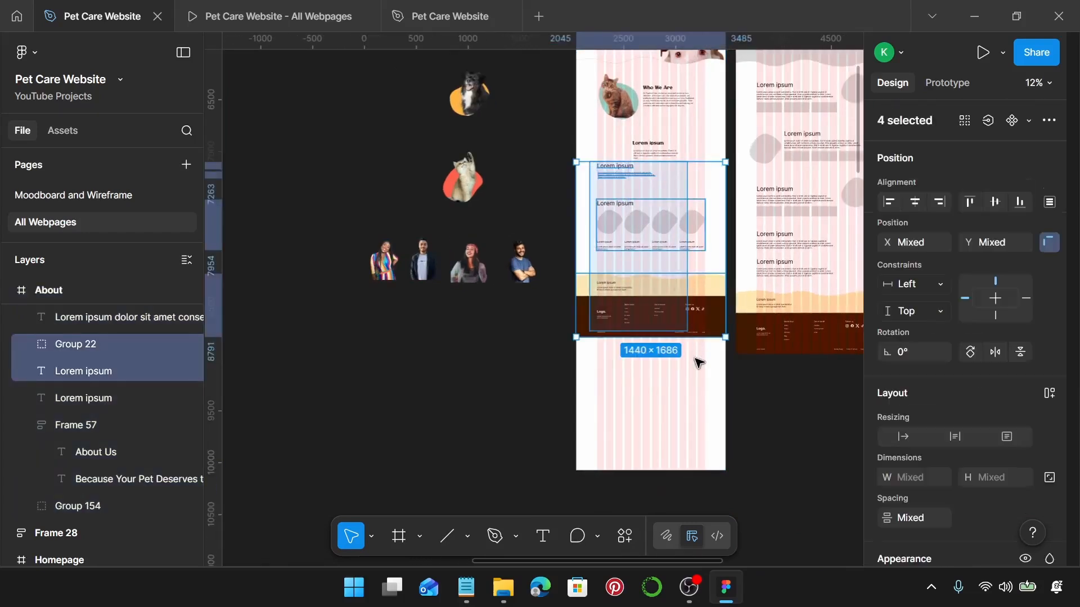
pyautogui.moveTo(686, 298); pyautogui.dragTo(697, 360)
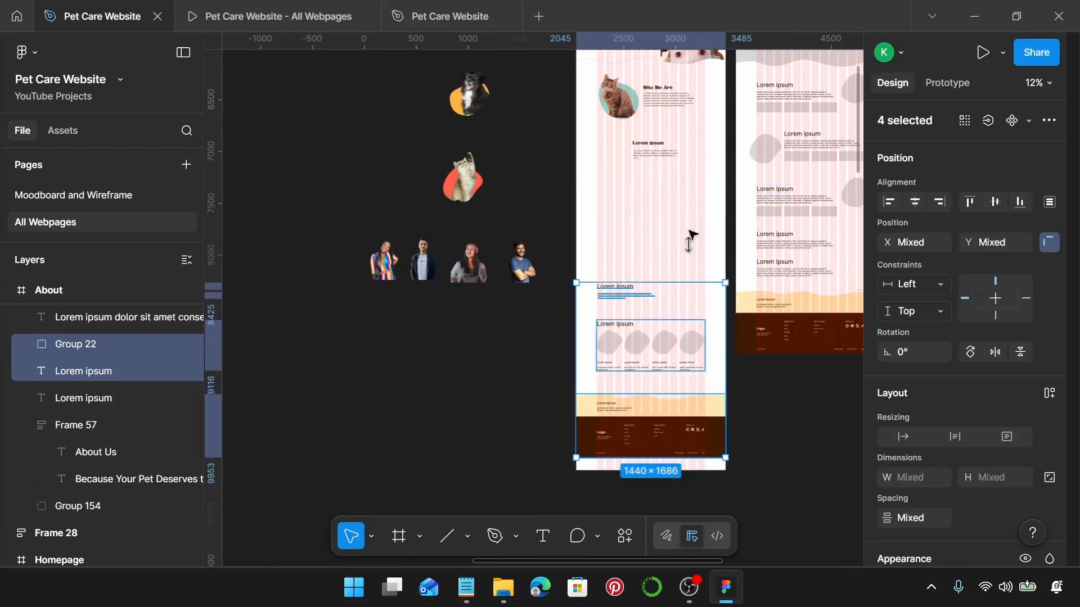
# Copy the heading "Our Mission" from the Notepad copy document and replace the styled Lorem ipsum heading with it.
pyautogui.scroll(3, 680, 186)
pyautogui.scroll(3, 681, 185)
pyautogui.scroll(3, 670, 188)
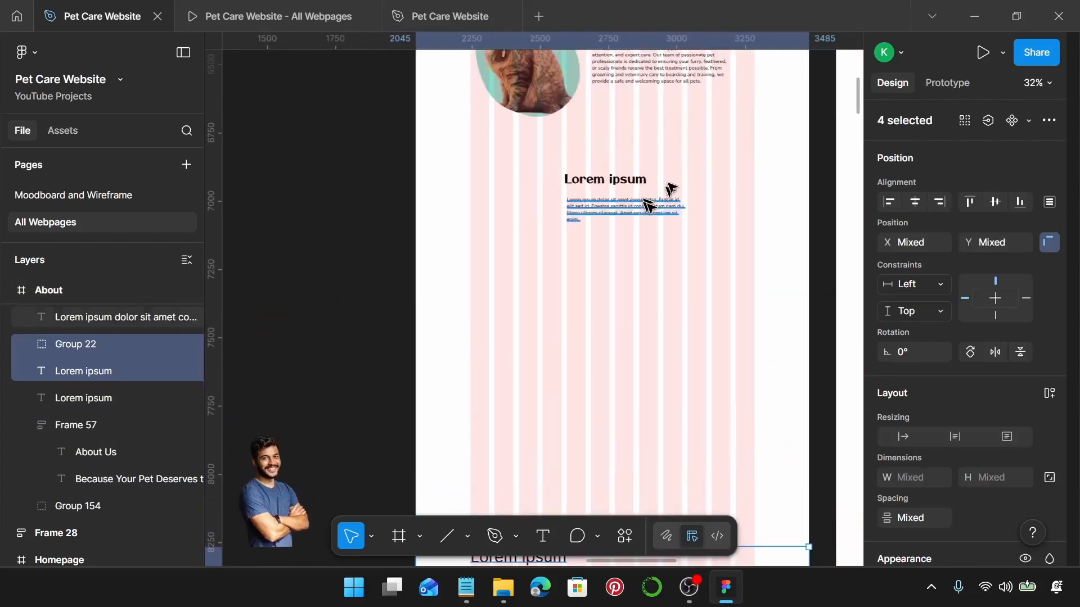
pyautogui.click(466, 588)
pyautogui.scroll(-4, 787, 357)
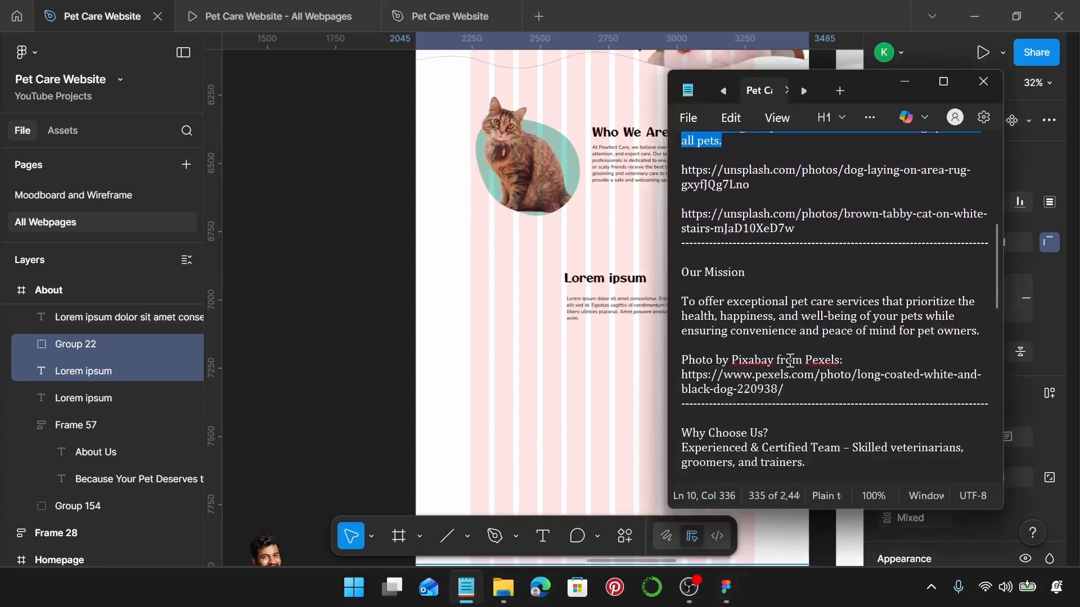
pyautogui.tripleClick(757, 275)
pyautogui.hotkey('ctrl', 'c')
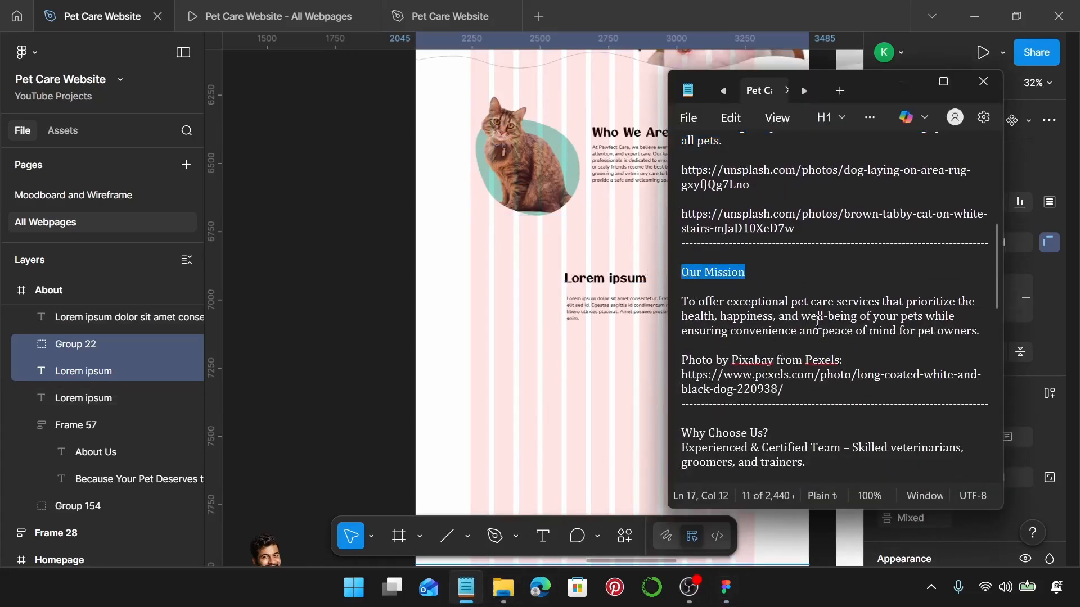
pyautogui.click(638, 279)
pyautogui.doubleClick(639, 280)
pyautogui.hotkey('ctrl', 'v')
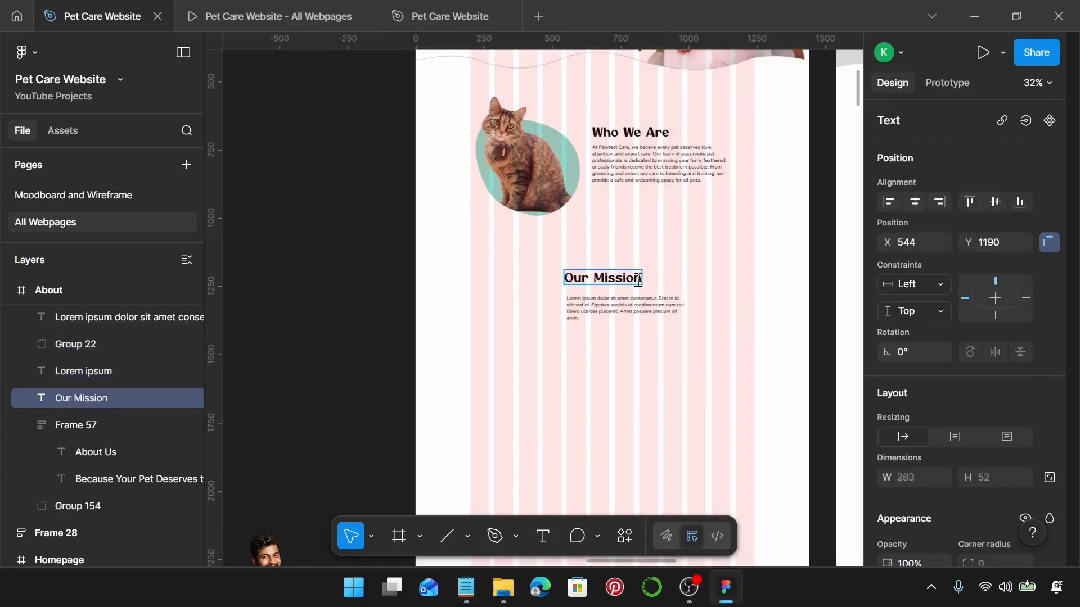
# Copy the "To offer exceptional pet care services..." paragraph from Notepad and replace the placeholder text under Our Mission with it.
pyautogui.moveTo(466, 587)
pyautogui.click(466, 512)
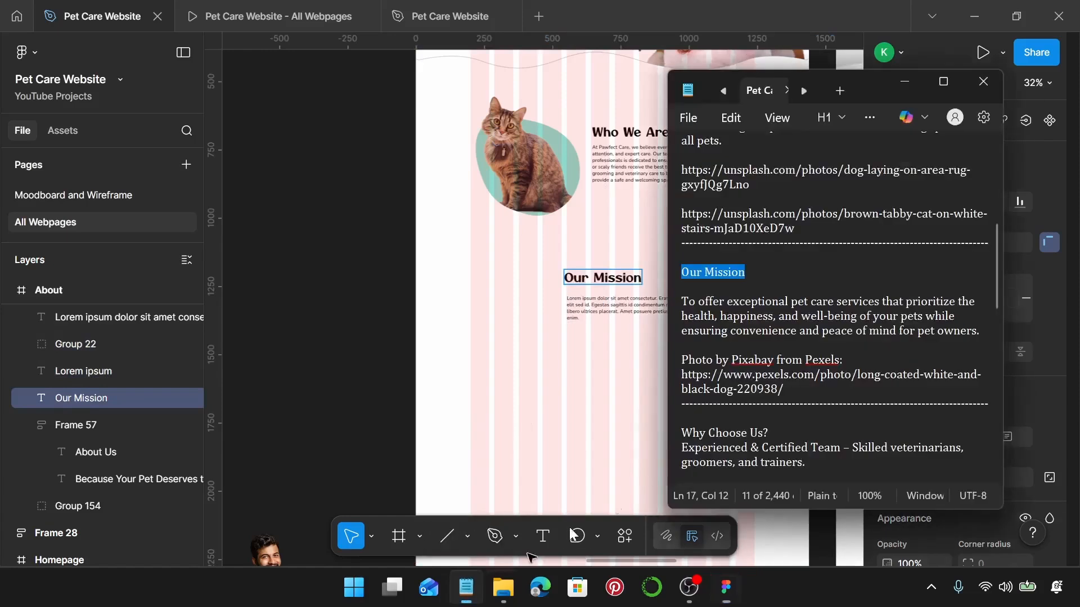
pyautogui.moveTo(981, 331)
pyautogui.mouseDown()
pyautogui.moveTo(681, 331)
pyautogui.moveTo(676, 304)
pyautogui.mouseUp()
pyautogui.hotkey('ctrl', 'c')
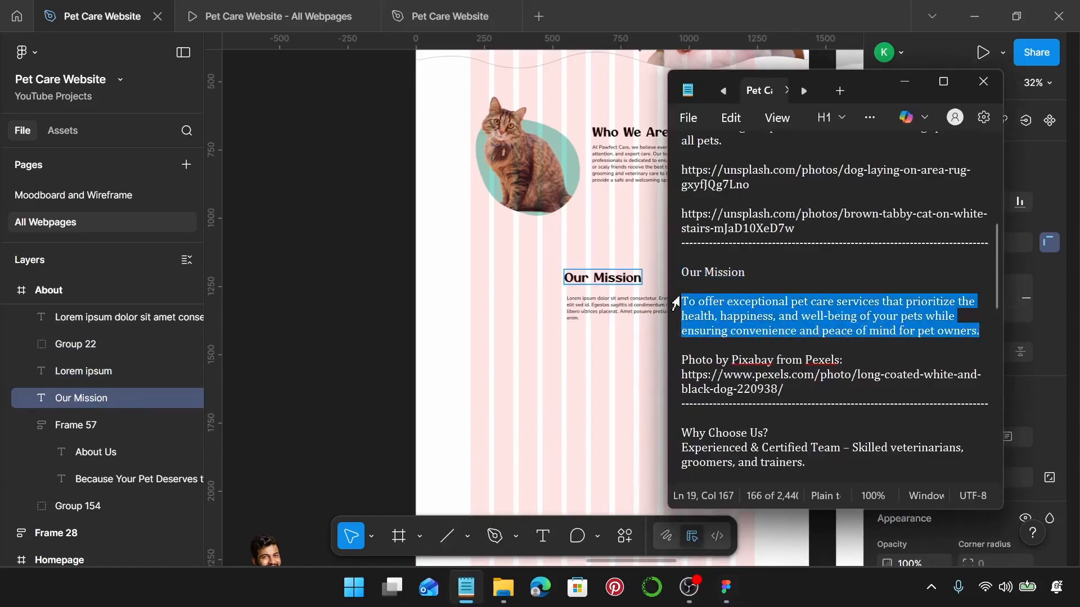
pyautogui.doubleClick(614, 305)
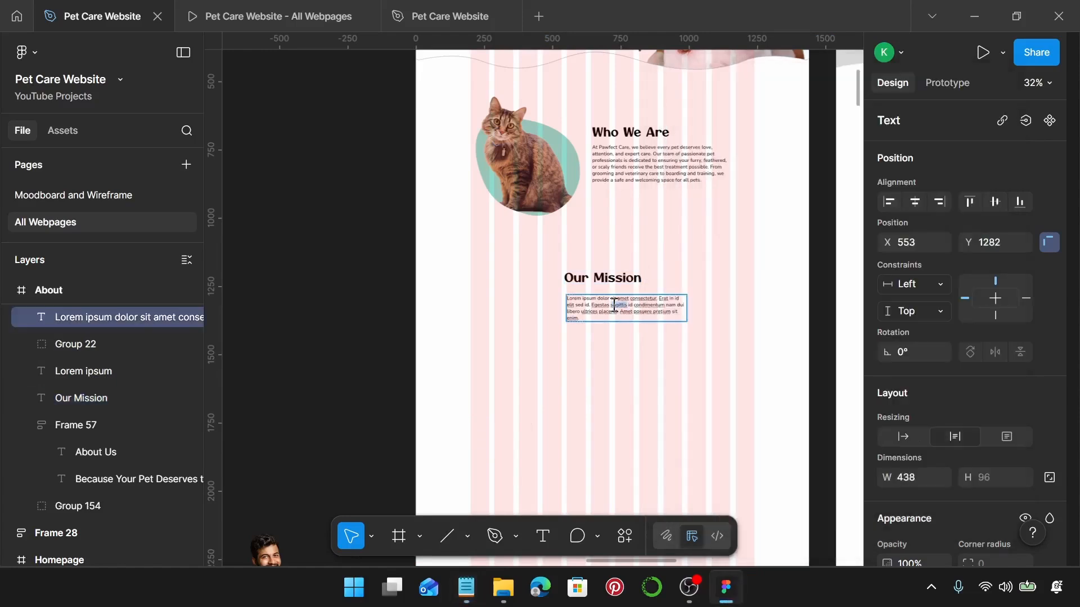
pyautogui.hotkey('ctrl', 'a')
pyautogui.hotkey('ctrl', 'v')
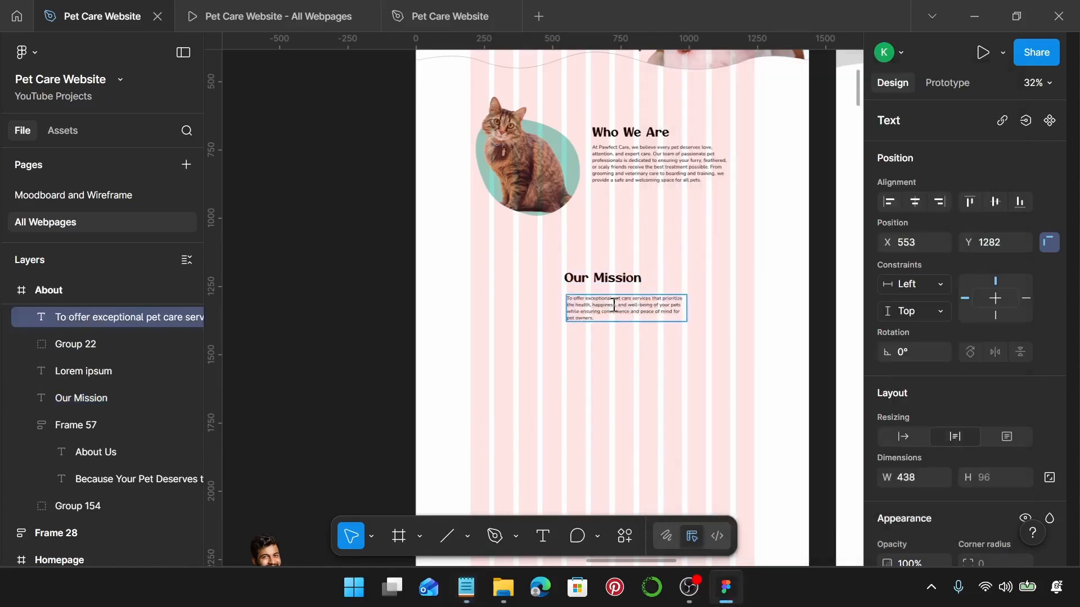
pyautogui.scroll(3, 614, 304)
pyautogui.press('Escape')
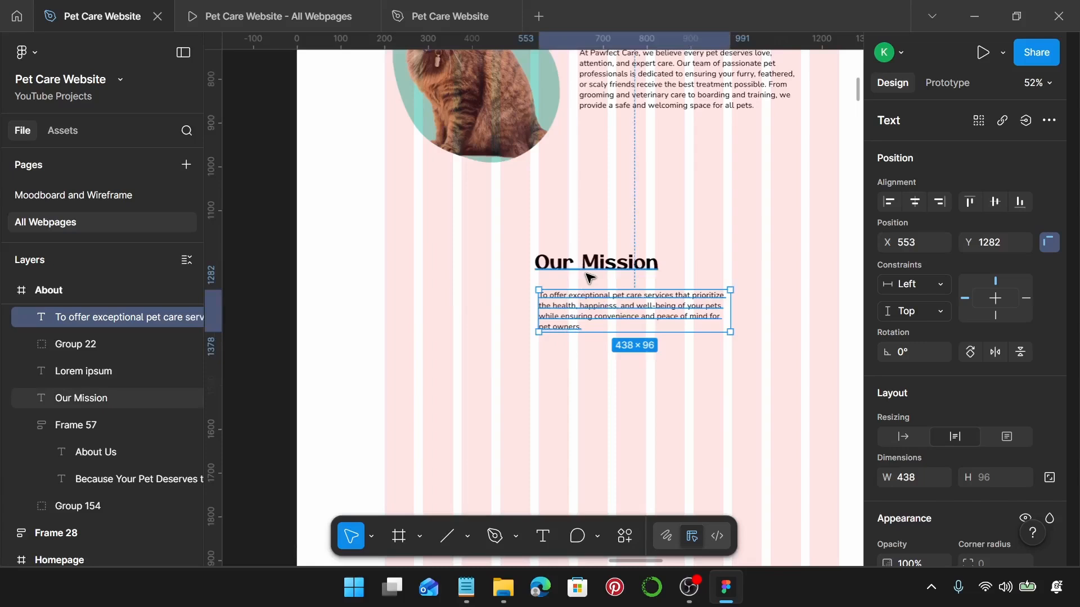
# Move the Our Mission heading and paragraph together horizontally to sit beneath the cat image, at about X 263 on the page.
pyautogui.keyDown('shift'); pyautogui.click(588, 278); pyautogui.keyUp('shift')
pyautogui.moveTo(596, 310); pyautogui.dragTo(520, 315)
pyautogui.moveTo(468, 320); pyautogui.dragTo(484, 339)
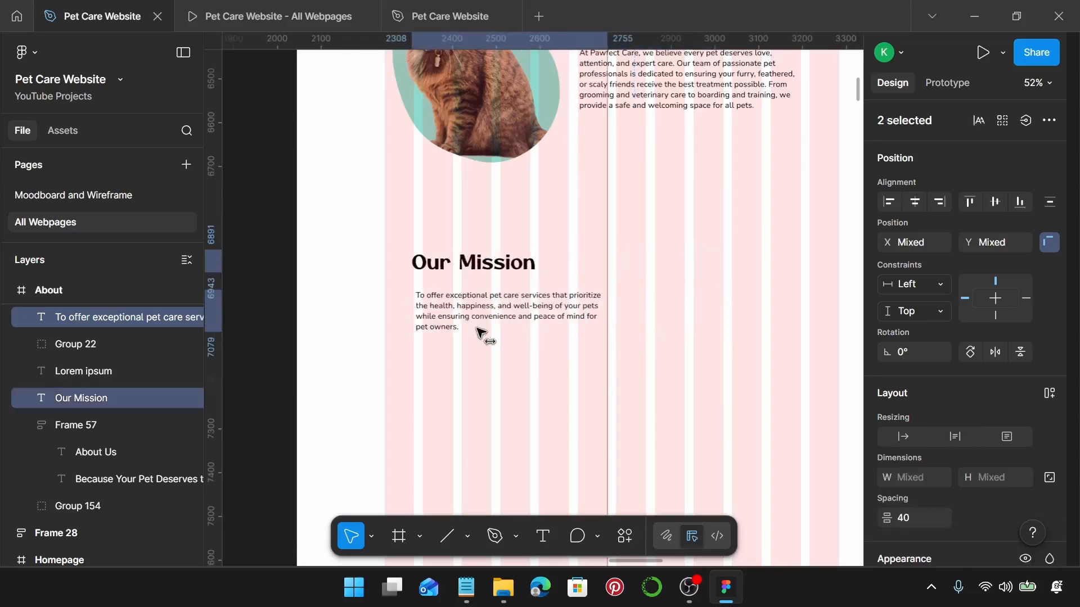
pyautogui.scroll(-2, 976, 419)
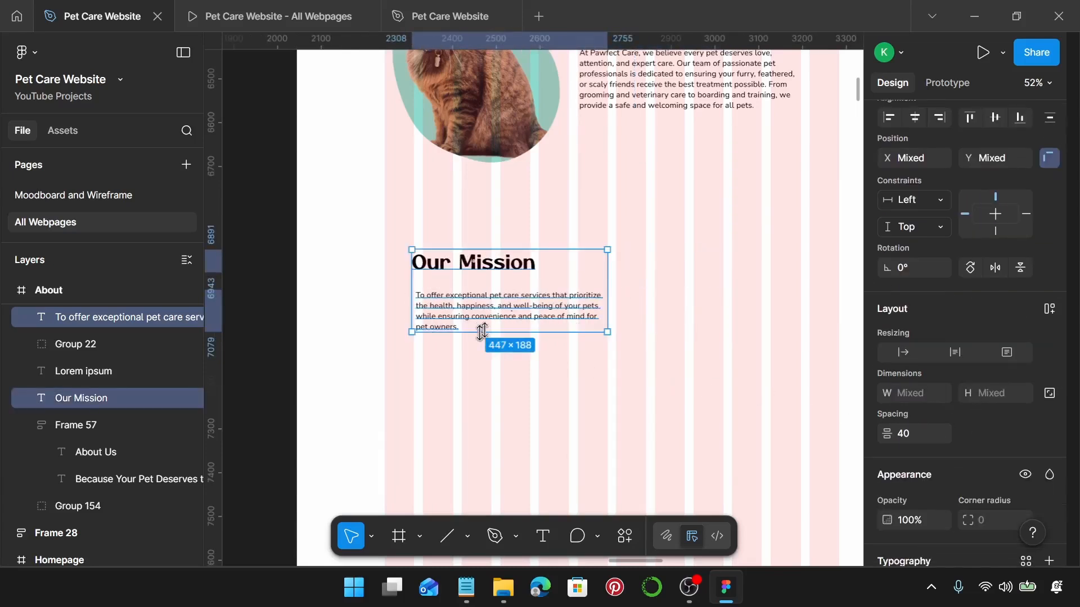
# Right-align the Our Mission heading and paragraph text, and widen the paragraph box to 477.
pyautogui.scroll(-4, 903, 436)
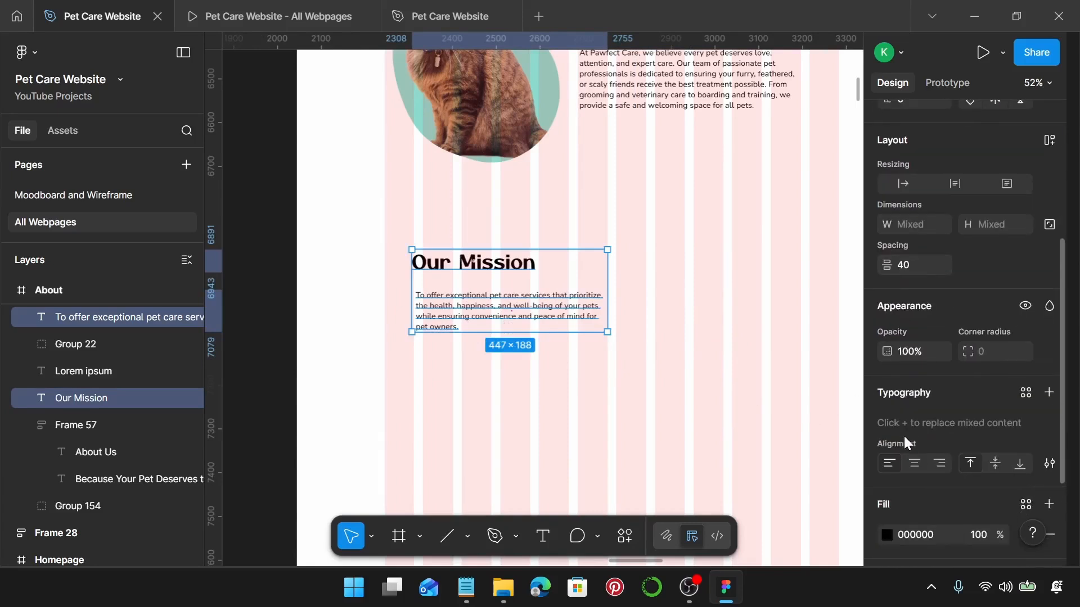
pyautogui.click(940, 465)
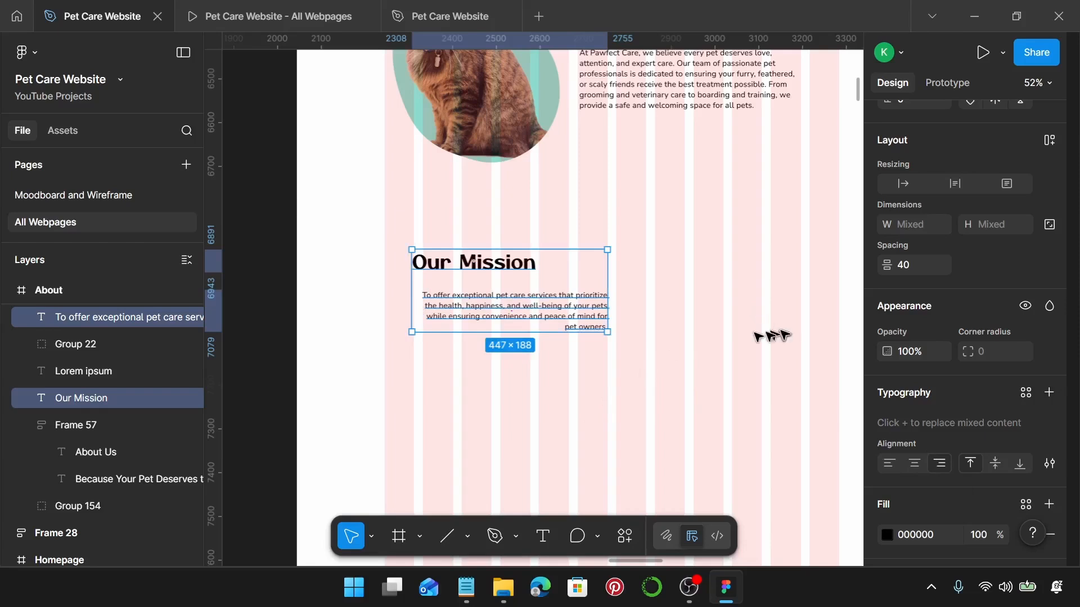
pyautogui.click(568, 313)
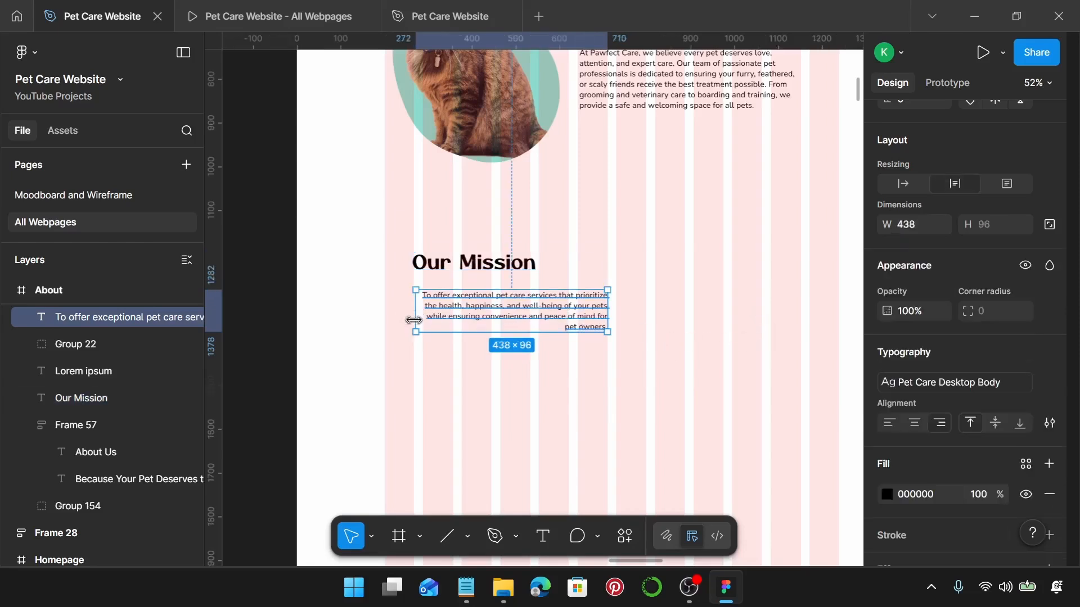
pyautogui.moveTo(414, 320); pyautogui.dragTo(398, 319)
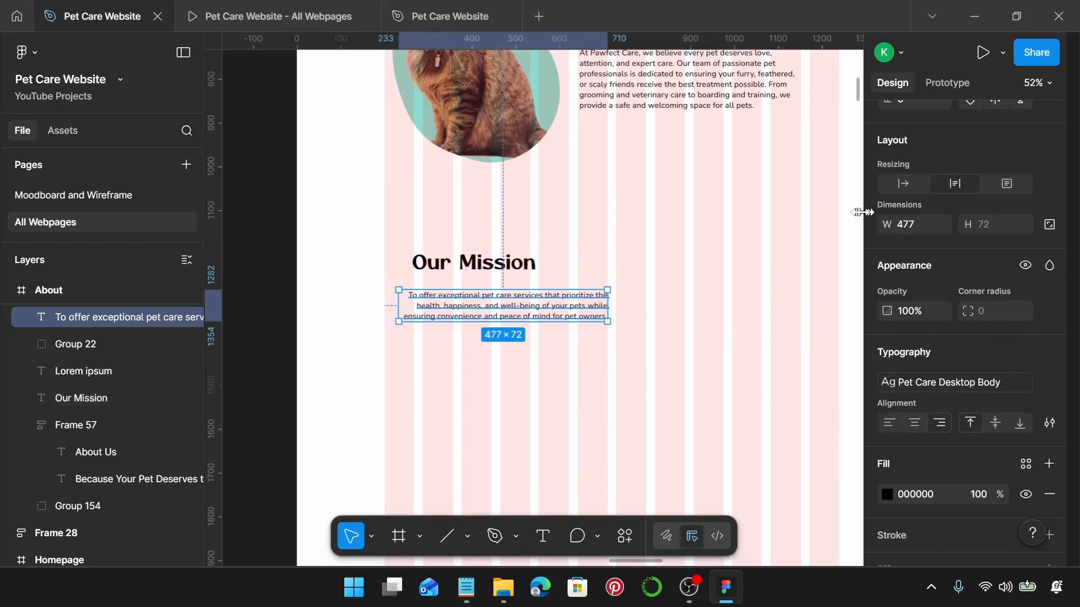
# Line up the Our Mission heading with the paragraph's right edge and combine both in a right-aligned vertical auto layout with gap 20.
pyautogui.click(488, 266)
pyautogui.moveTo(487, 266); pyautogui.dragTo(559, 275)
pyautogui.keyDown('shift'); pyautogui.click(534, 316); pyautogui.keyUp('shift')
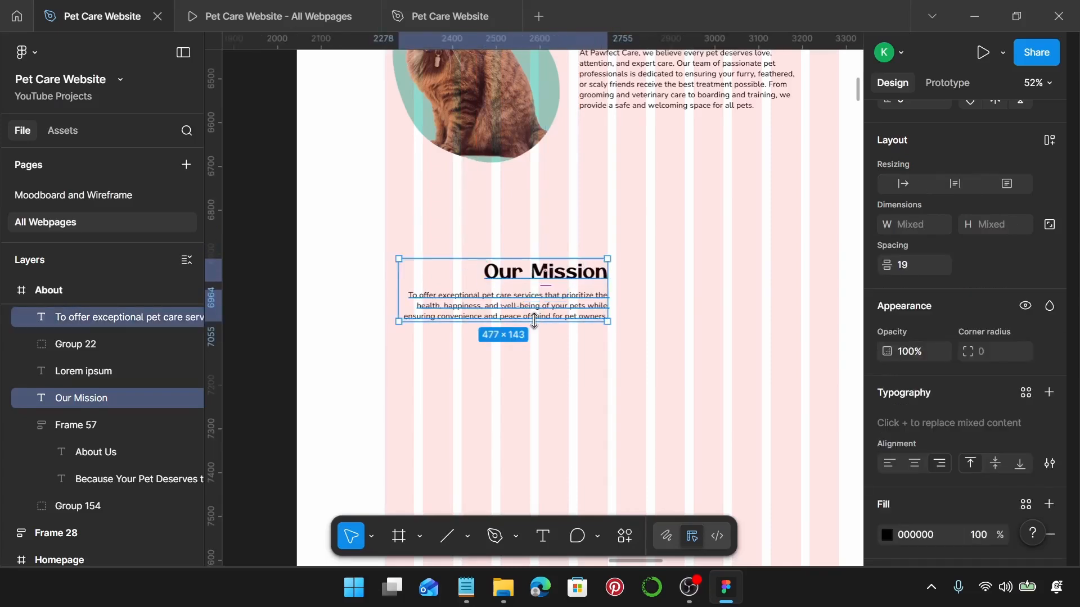
pyautogui.hotkey('shift', 'a')
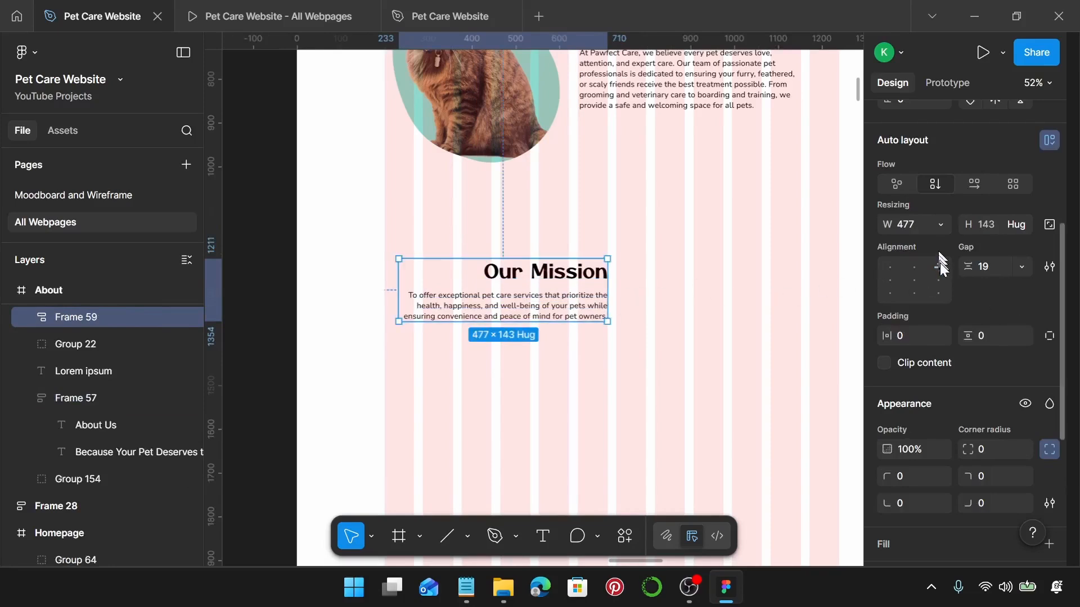
pyautogui.click(939, 266)
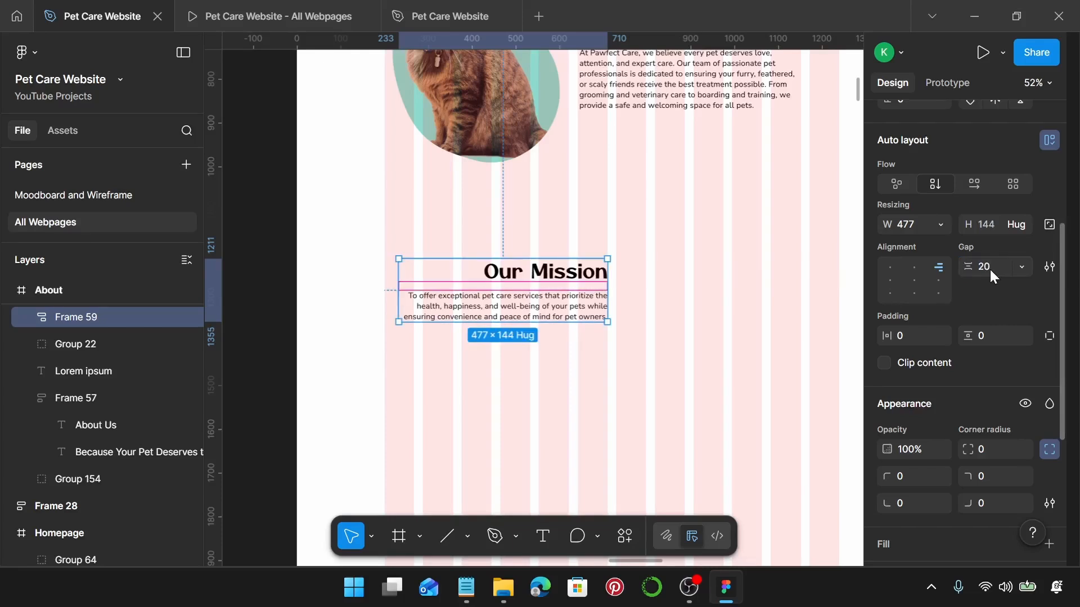
# Move the black dog on the orange blob into the About page, to the right of the Our Mission text.
pyautogui.scroll(-3, 673, 308)
pyautogui.scroll(-3, 673, 309)
pyautogui.scroll(-2, 670, 306)
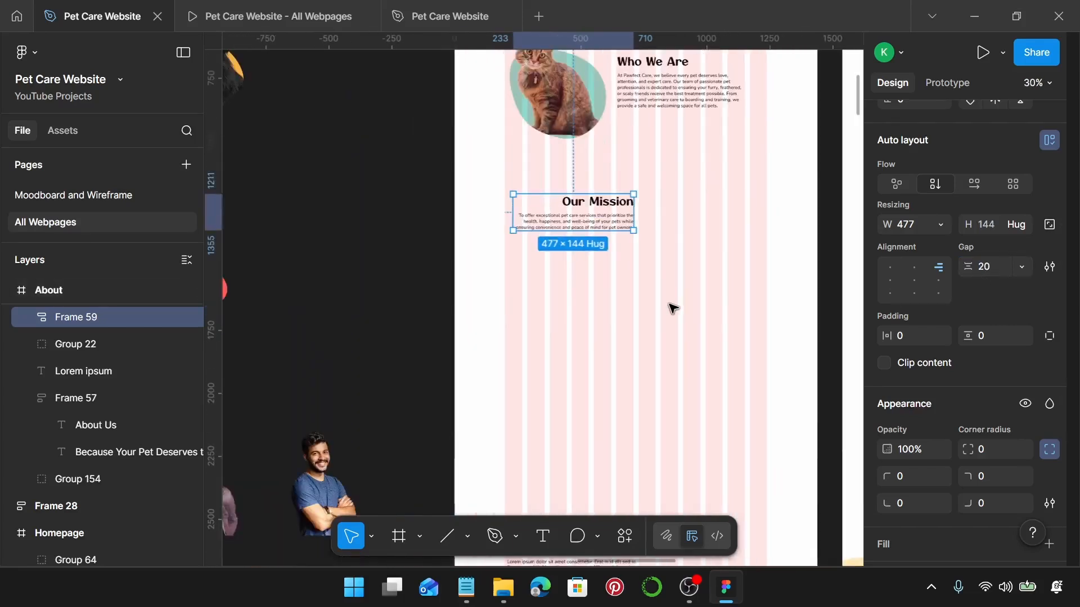
pyautogui.scroll(-3, 405, 182)
pyautogui.click(346, 154)
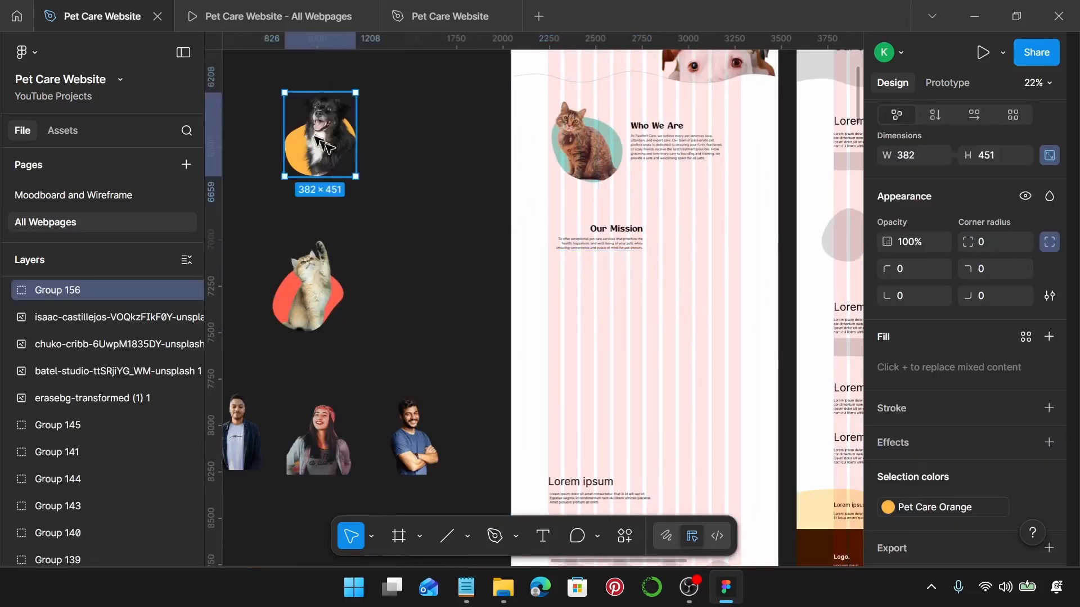
pyautogui.moveTo(346, 154); pyautogui.dragTo(651, 242)
pyautogui.scroll(5, 698, 228)
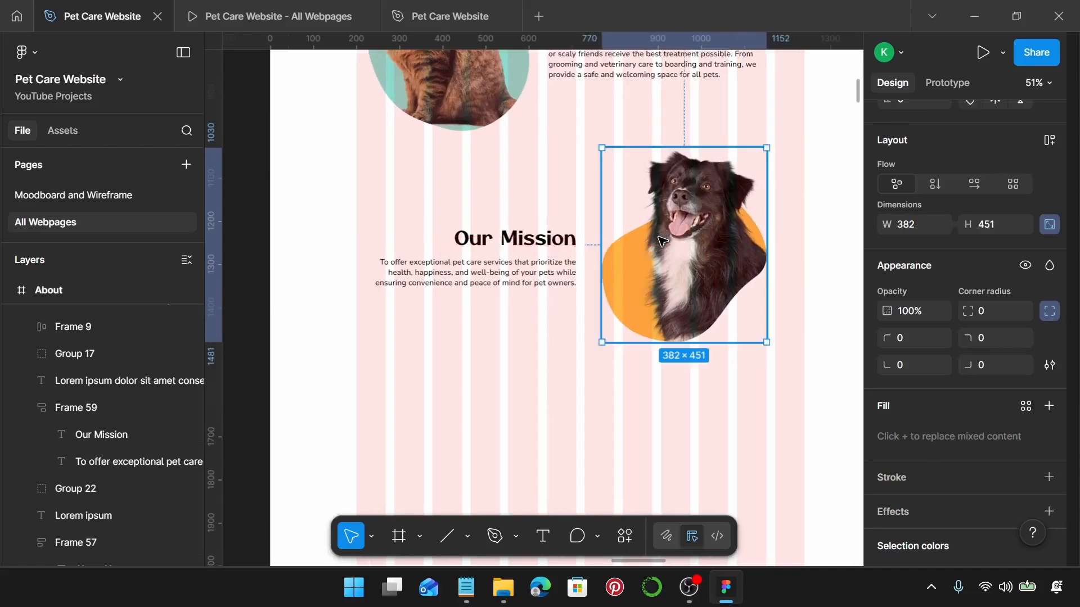
# Vertically center the Our Mission text with the dog image, set their spacing to 45, and group them.
pyautogui.keyDown('shift'); pyautogui.click(528, 257); pyautogui.keyUp('shift')
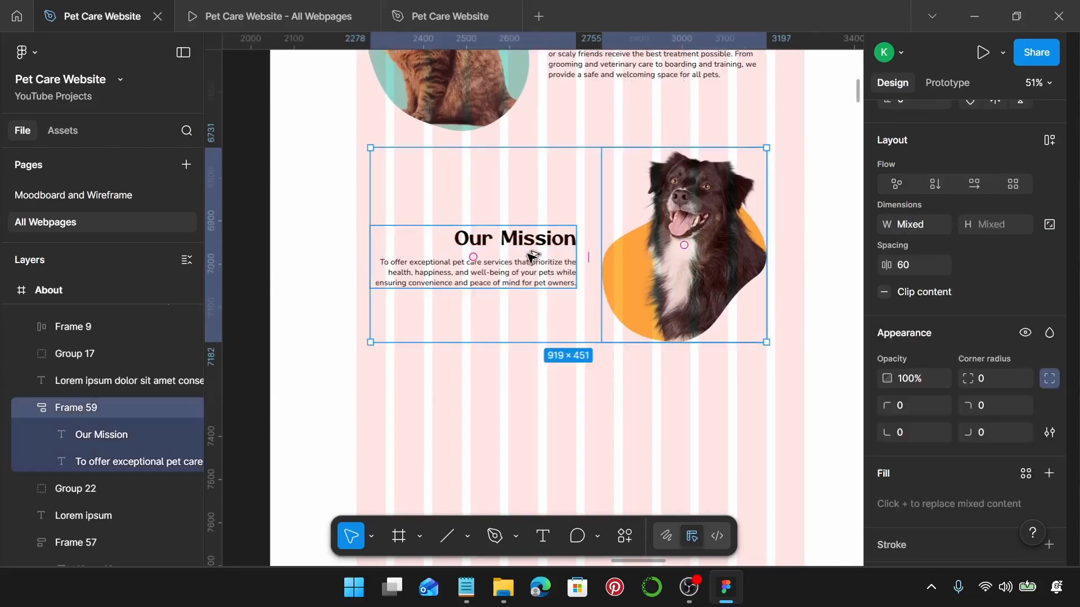
pyautogui.hotkey('shift', 'a')
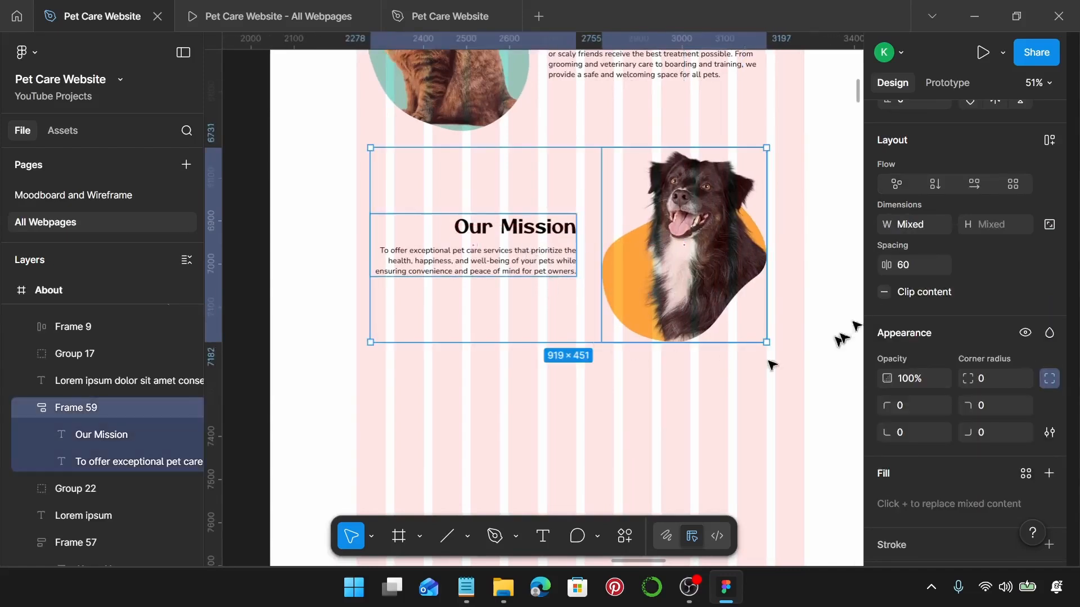
pyautogui.scroll(5, 882, 270)
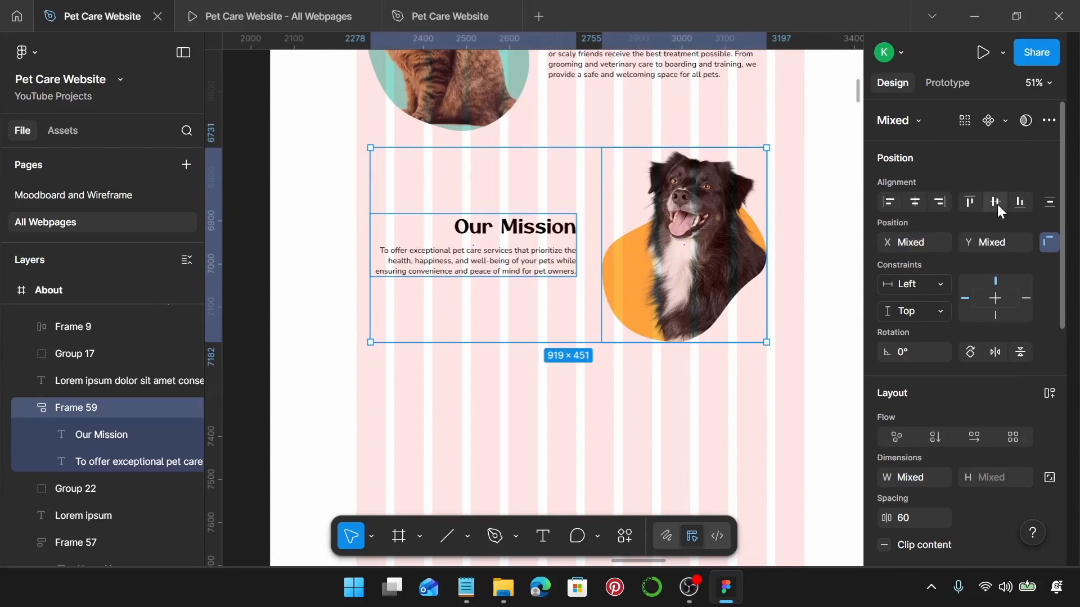
pyautogui.scroll(-4, 956, 439)
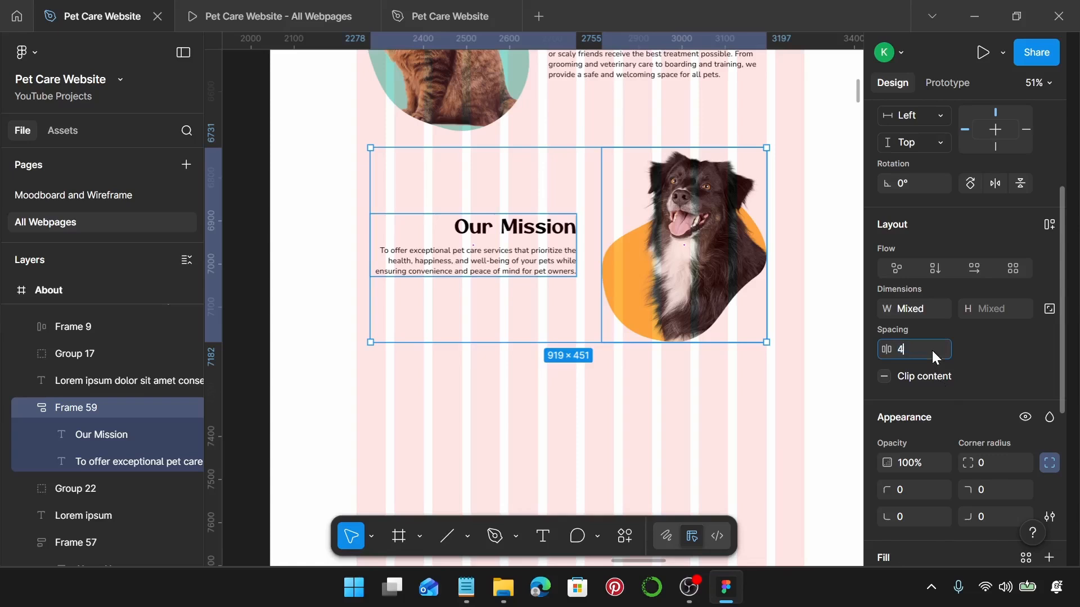
pyautogui.write('5')
pyautogui.press('Return')
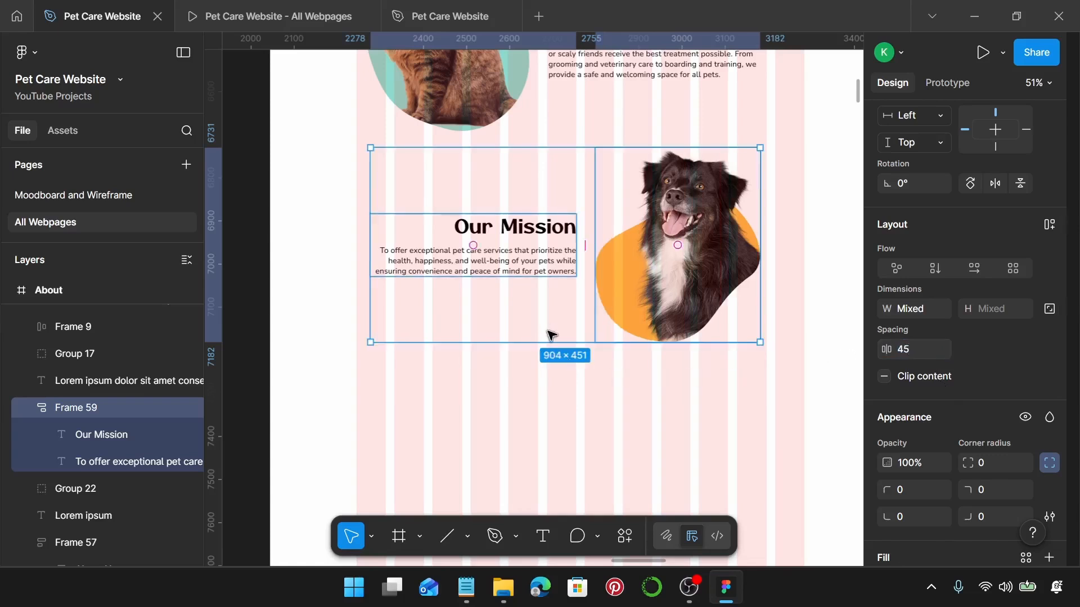
pyautogui.hotkey('ctrl', 'g')
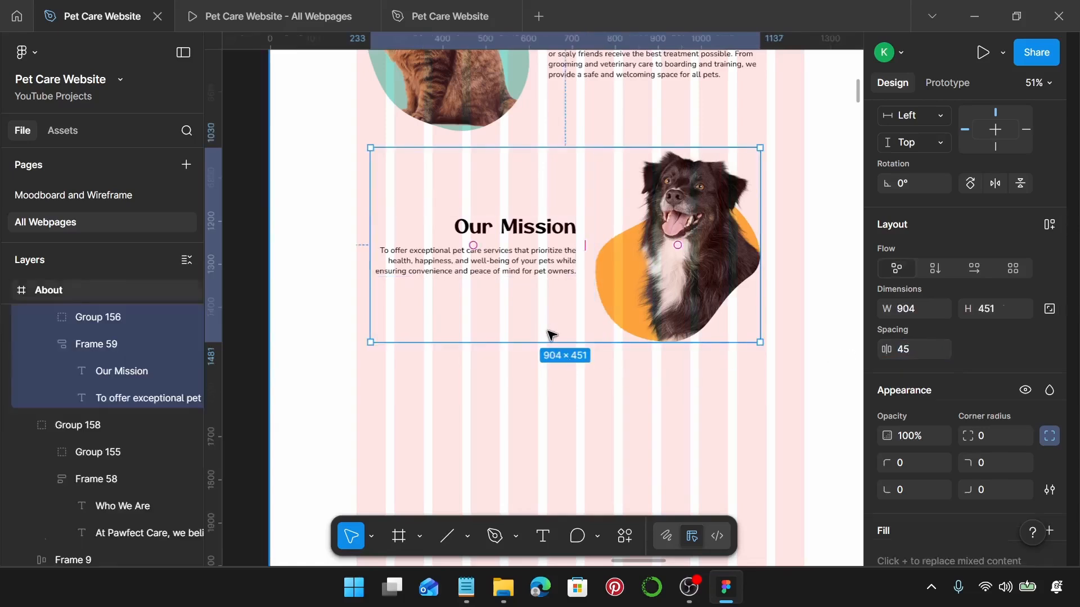
# Move the cat on the red blob into the About page below Our Mission, at about X 200, Y 1562.
pyautogui.scroll(-10, 550, 335)
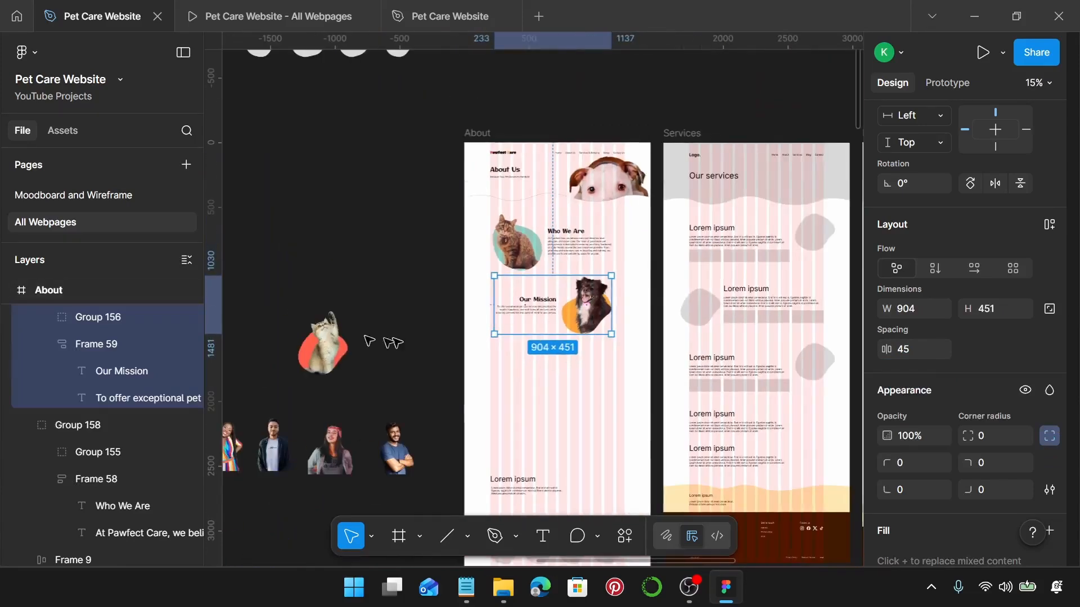
pyautogui.click(332, 341)
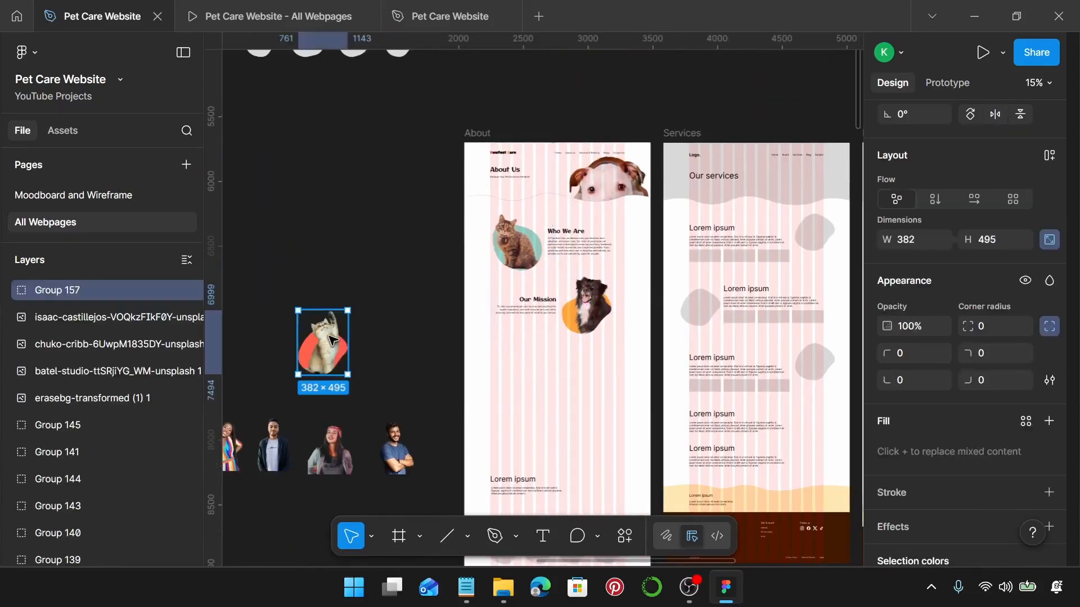
pyautogui.moveTo(318, 338); pyautogui.dragTo(508, 376)
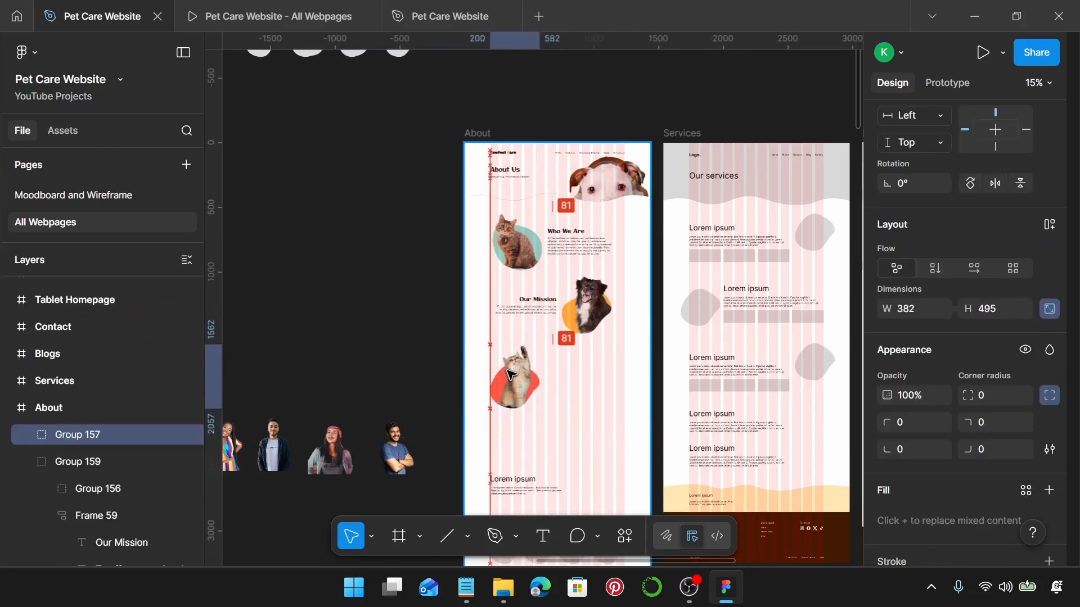
pyautogui.scroll(3, 509, 375)
pyautogui.scroll(-5, 515, 374)
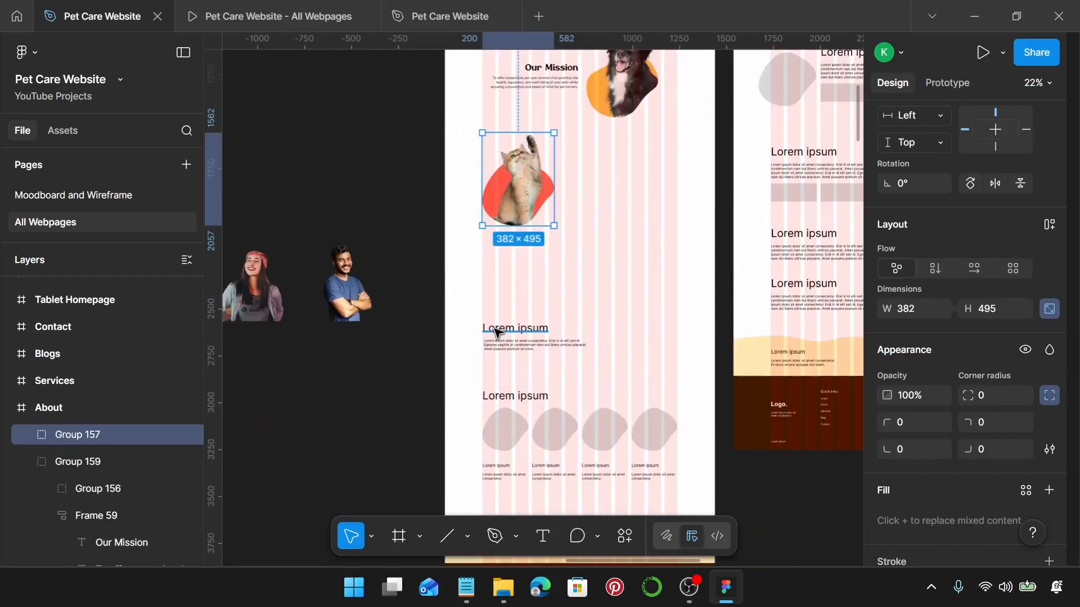
# Move the upper remaining Lorem ipsum heading and paragraph together to the right of the red-blob cat.
pyautogui.click(502, 337)
pyautogui.keyDown('shift'); pyautogui.click(502, 344); pyautogui.keyUp('shift')
pyautogui.moveTo(498, 346); pyautogui.dragTo(590, 186)
pyautogui.scroll(4, 590, 185)
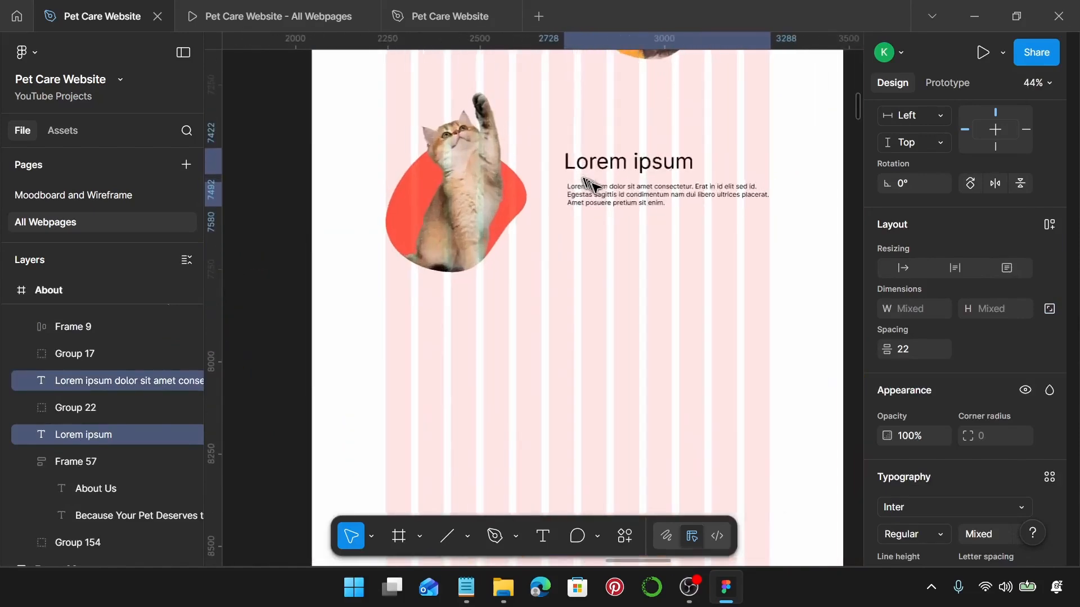
pyautogui.scroll(3, 637, 163)
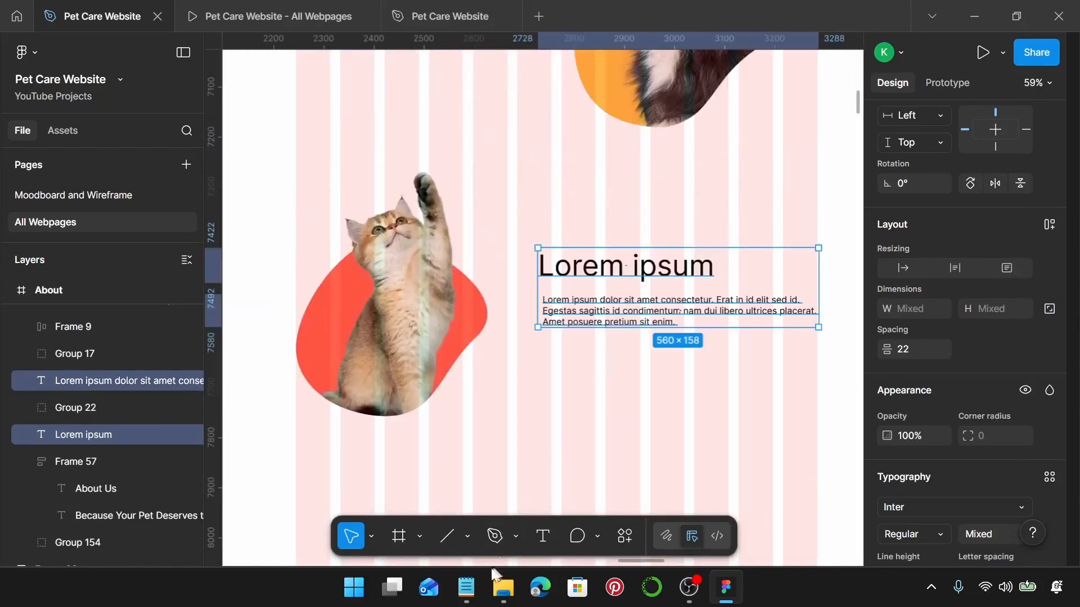
# Apply the 44/52 Pet Care Desktop text style to the Lorem ipsum heading beside the red-blob cat.
pyautogui.click(467, 588)
pyautogui.click(650, 288)
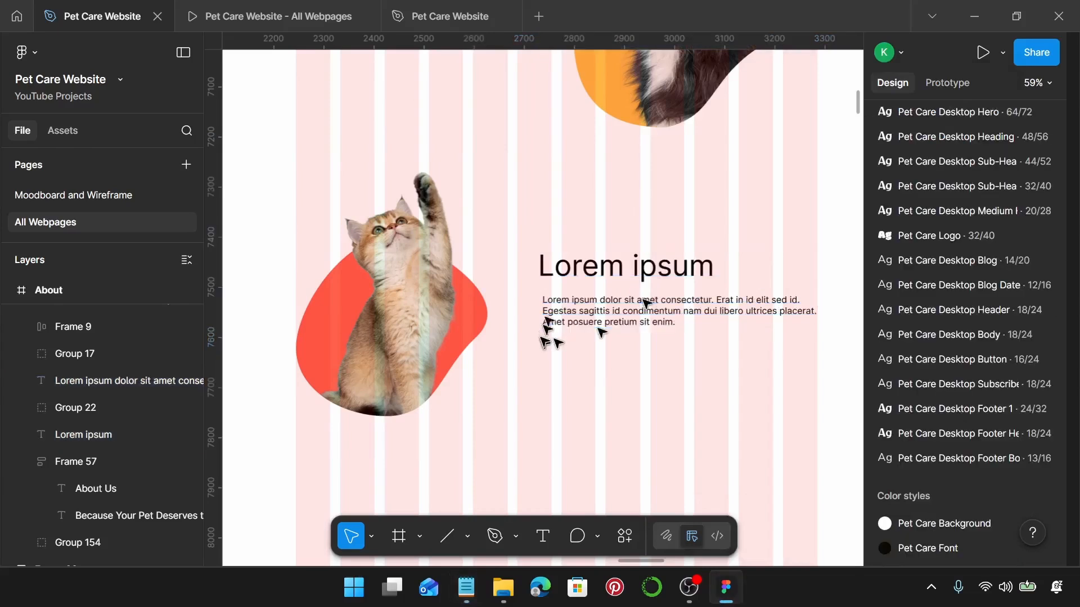
pyautogui.click(641, 274)
pyautogui.scroll(-3, 978, 329)
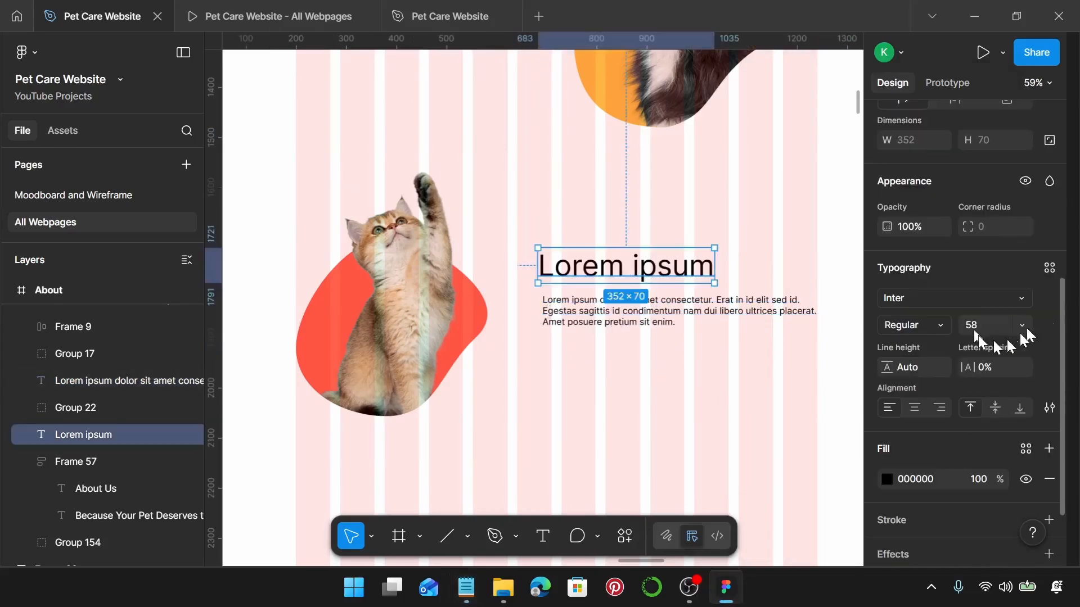
pyautogui.click(1050, 268)
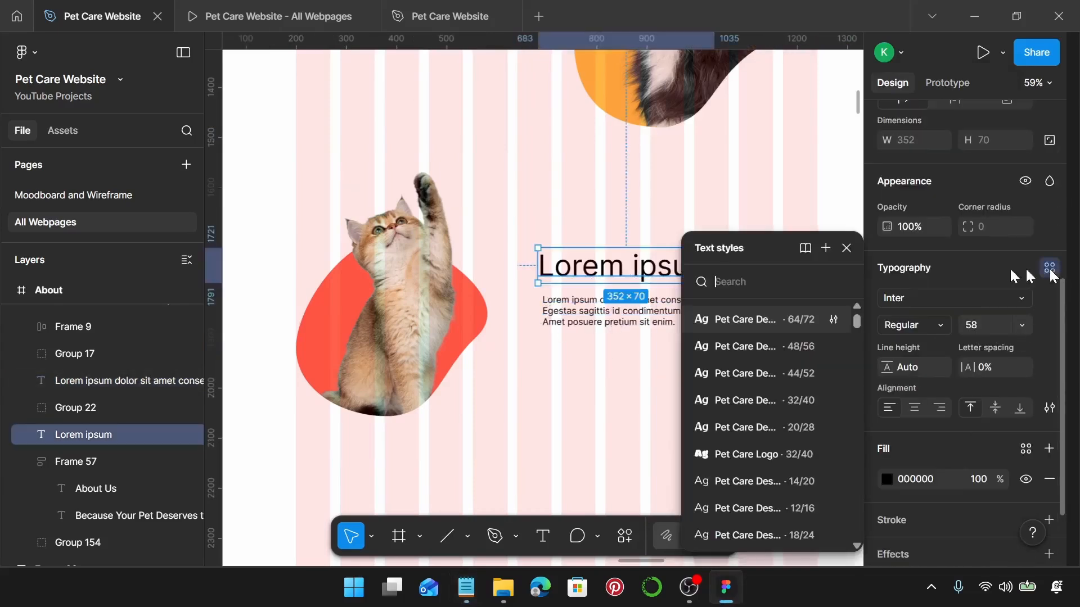
pyautogui.click(772, 376)
# Apply the Pet Care Desktop Body text style to the Lorem ipsum paragraph beside the red-blob cat.
pyautogui.click(667, 318)
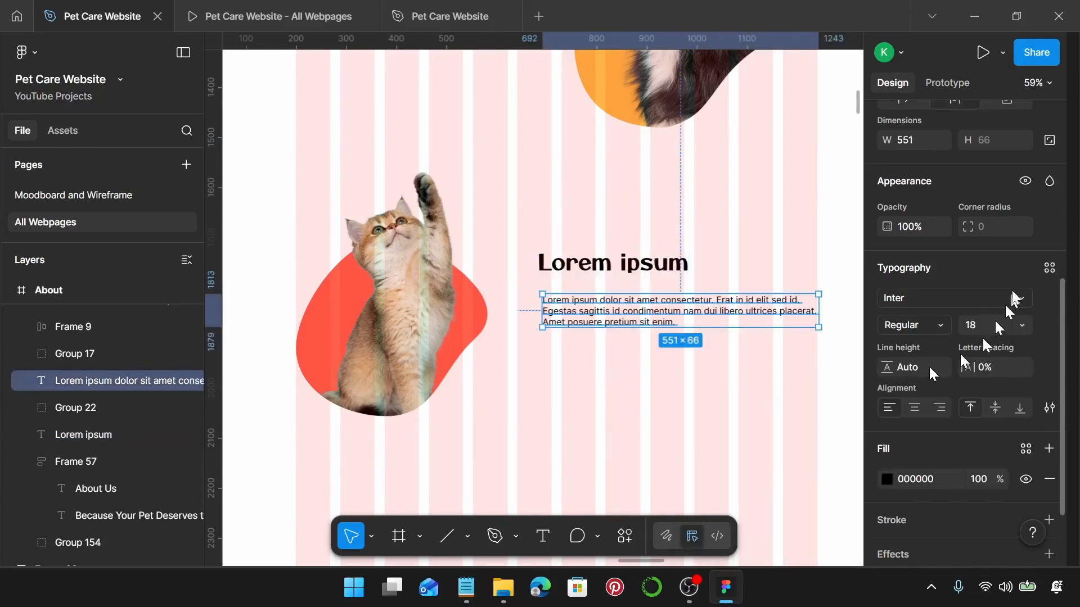
pyautogui.click(1047, 268)
pyautogui.scroll(-5, 782, 386)
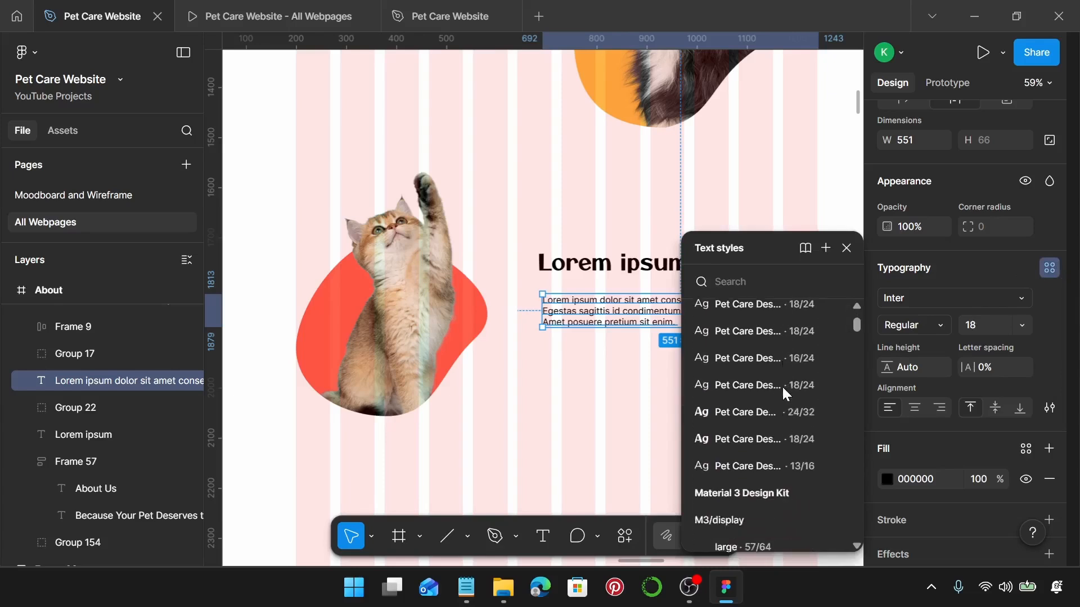
pyautogui.scroll(3, 782, 387)
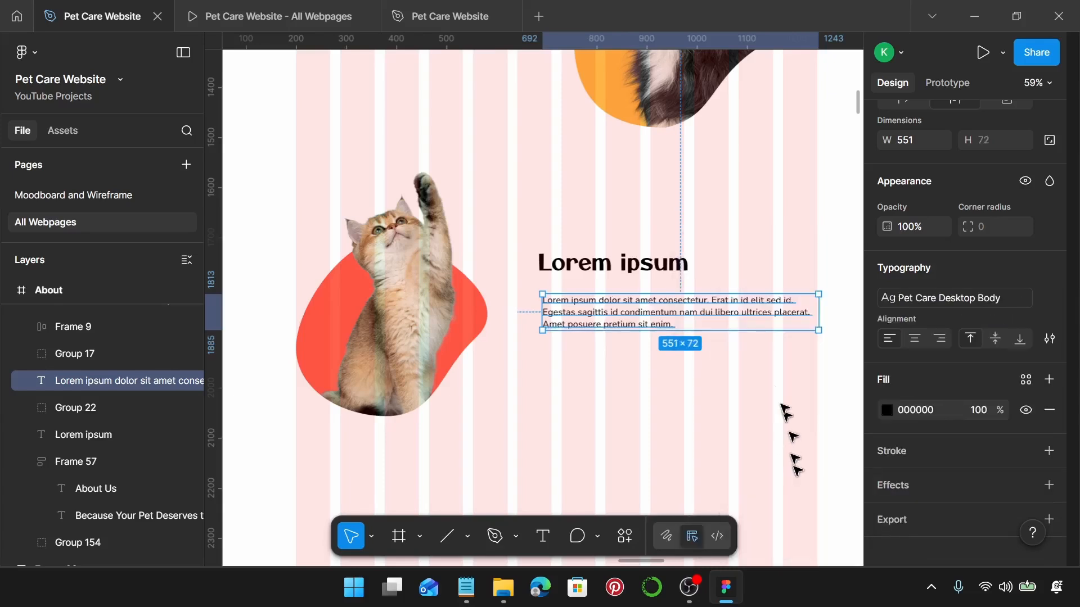
pyautogui.click(794, 467)
# Copy "Why Choose Us?" from the Notepad copy document and replace the Lorem ipsum heading beside the cat with it.
pyautogui.click(466, 587)
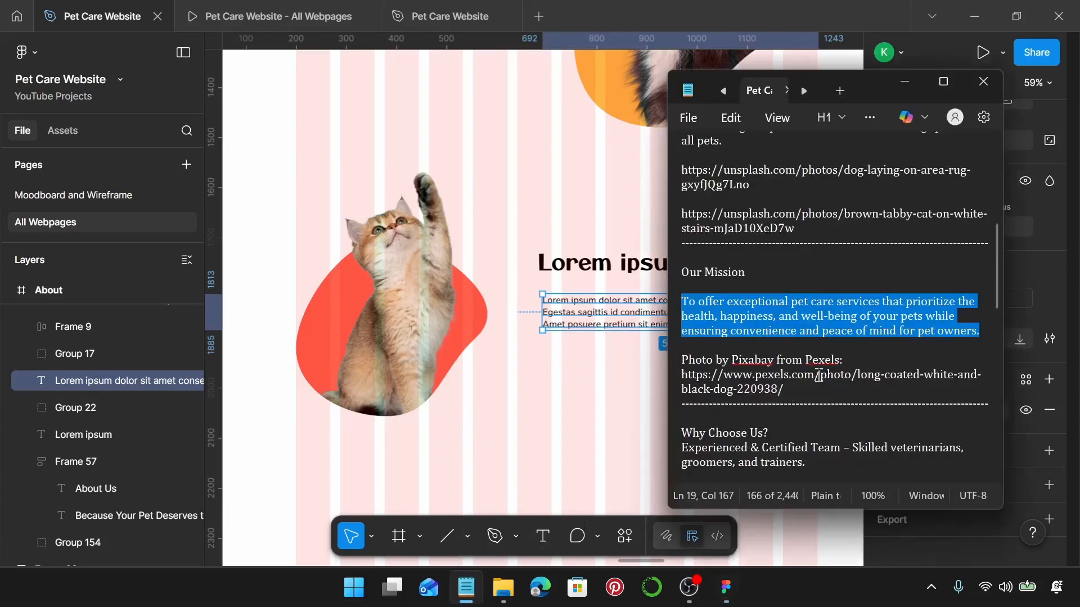
pyautogui.scroll(-3, 818, 376)
pyautogui.moveTo(703, 302); pyautogui.dragTo(673, 309)
pyautogui.hotkey('ctrl', 'c')
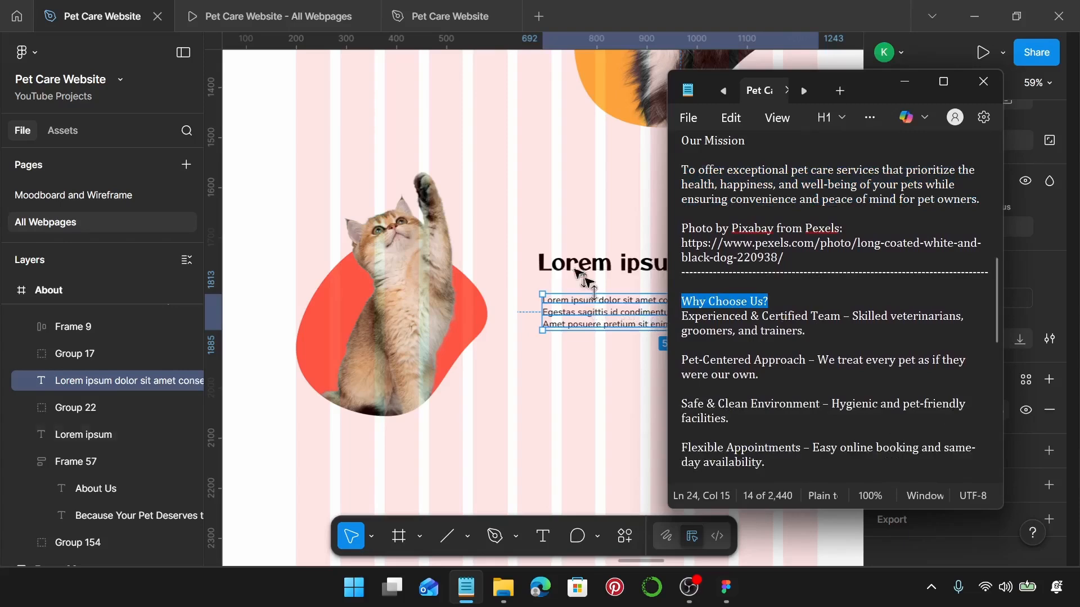
pyautogui.click(591, 266)
pyautogui.doubleClick(591, 266)
pyautogui.hotkey('ctrl', 'v')
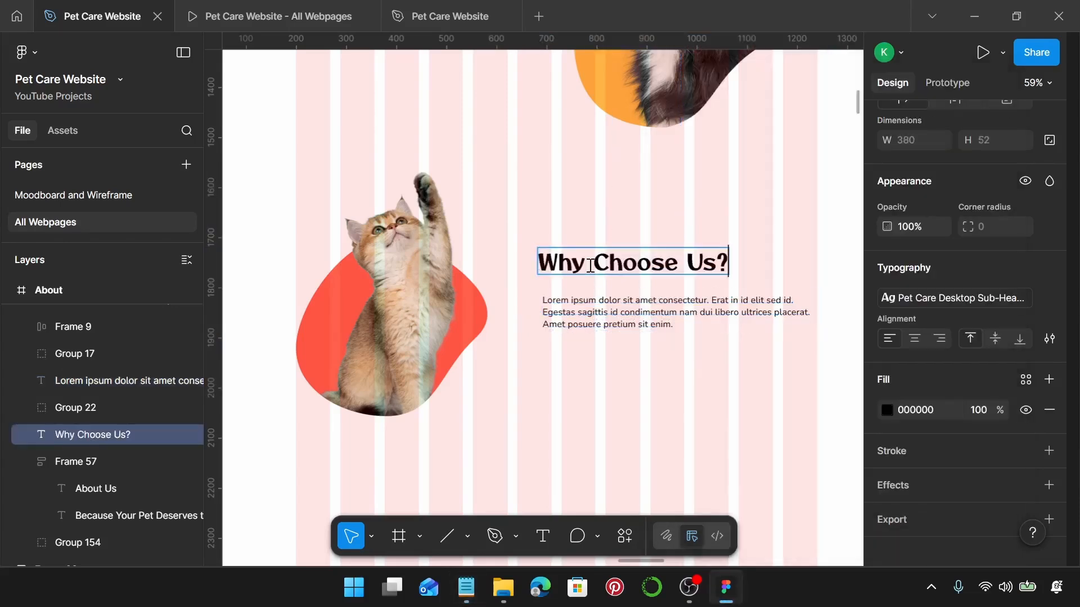
# Copy the four reasons from "Experienced & Certified Team" to "same-day availability." in Notepad and replace the placeholder paragraph under Why Choose Us? with them.
pyautogui.click(466, 588)
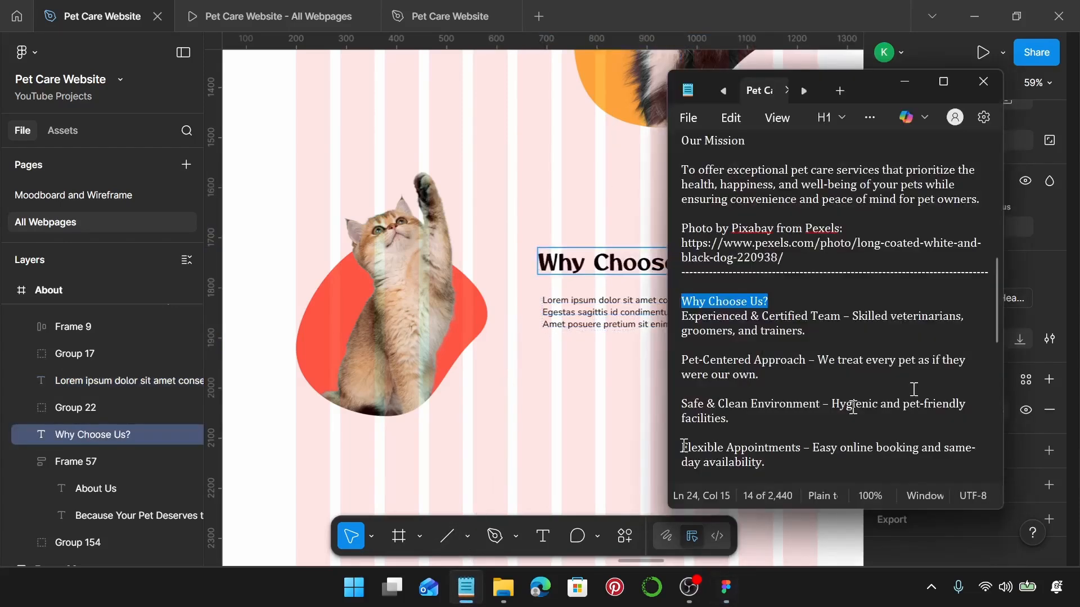
pyautogui.scroll(-1, 912, 381)
pyautogui.scroll(-1, 912, 382)
pyautogui.moveTo(784, 376); pyautogui.dragTo(679, 228)
pyautogui.press('Right')
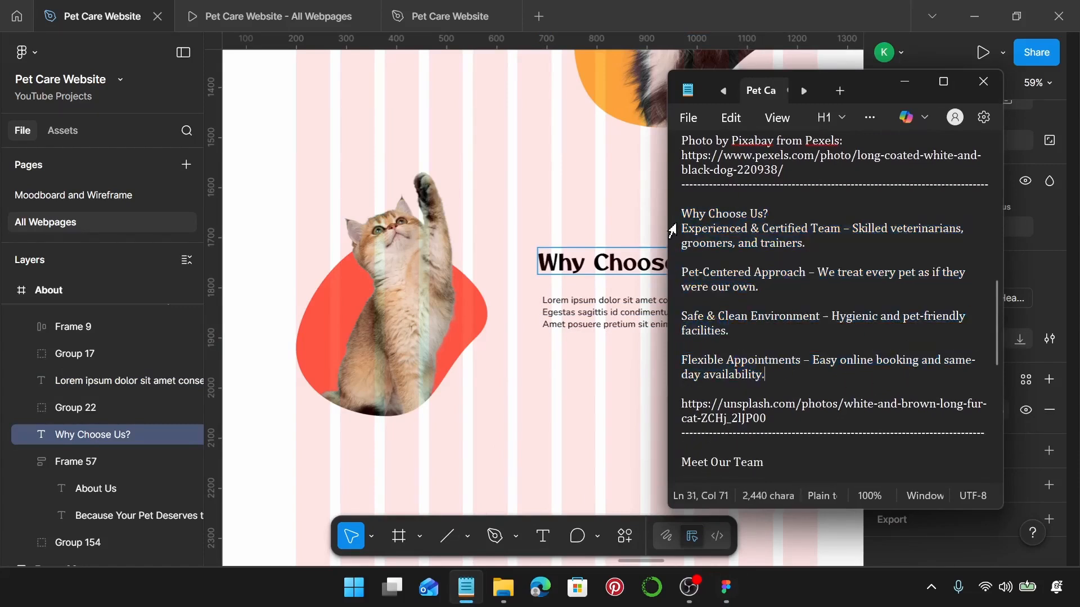
pyautogui.moveTo(784, 380); pyautogui.dragTo(679, 235)
pyautogui.hotkey('ctrl', 'c')
pyautogui.click(587, 292)
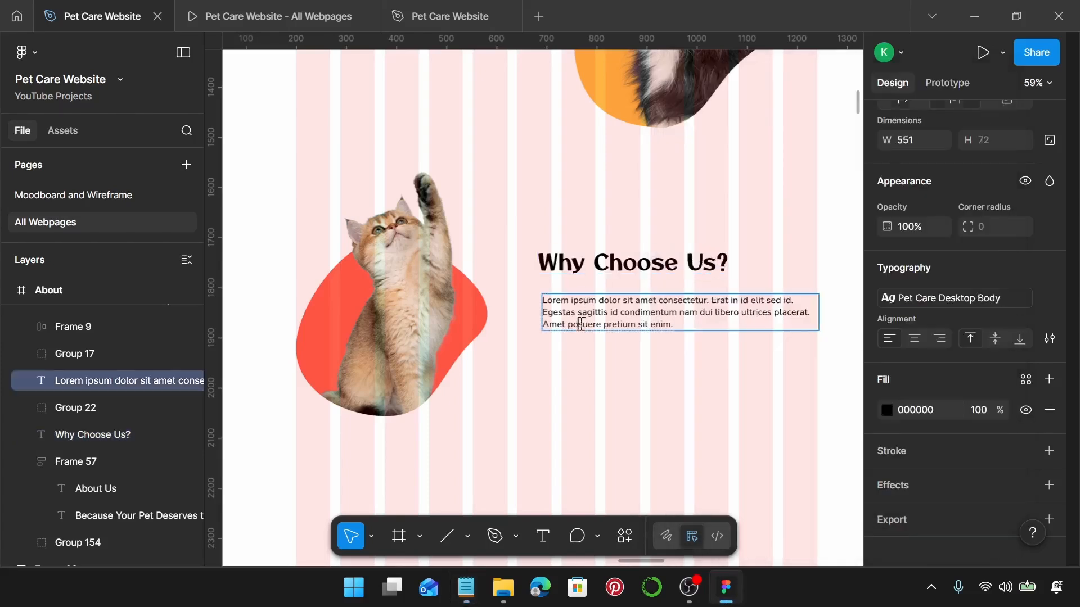
pyautogui.doubleClick(581, 325)
pyautogui.hotkey('ctrl', 'a')
pyautogui.hotkey('ctrl', 'v')
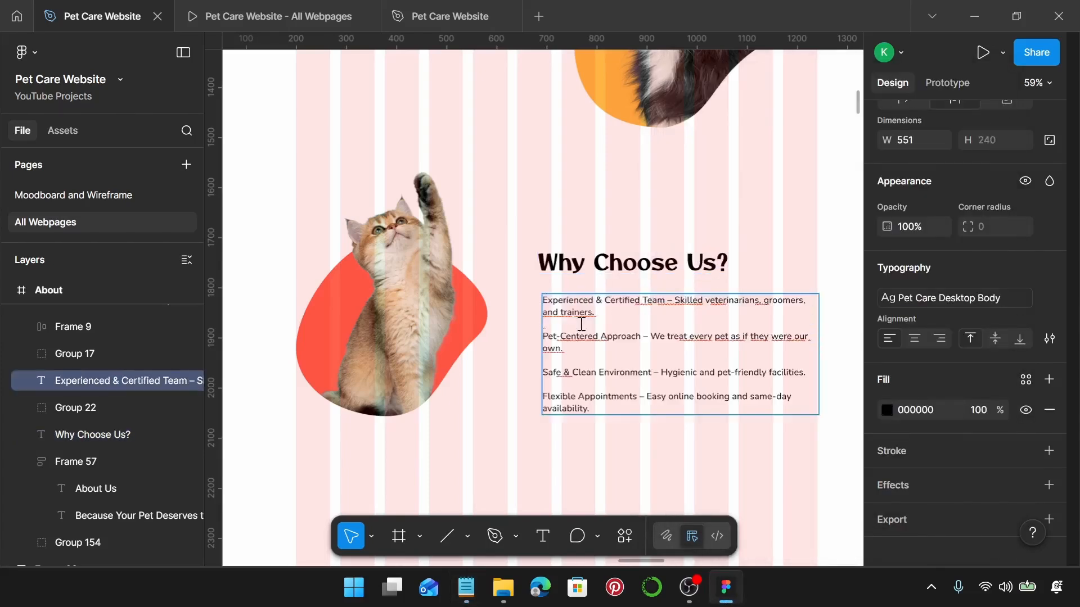
# Apply the 20/28 Pet Care Desktop Medium text style to "Experienced & Certified Team –" in the Why Choose Us paragraph.
pyautogui.press('Escape')
pyautogui.scroll(3, 596, 360)
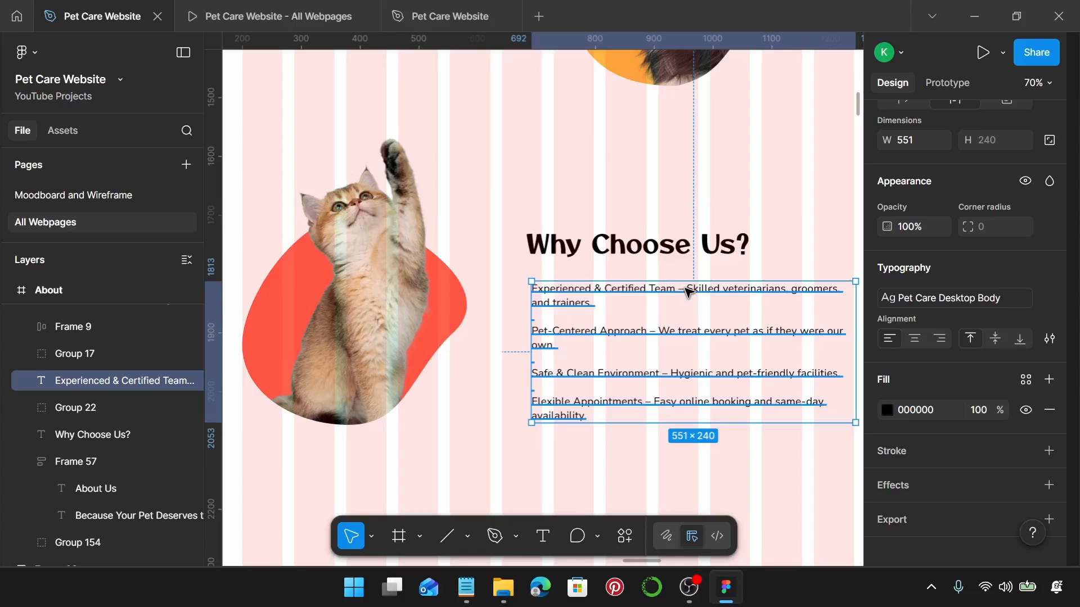
pyautogui.scroll(3, 688, 291)
pyautogui.doubleClick(687, 291)
pyautogui.hotkey('ctrl', 'a')
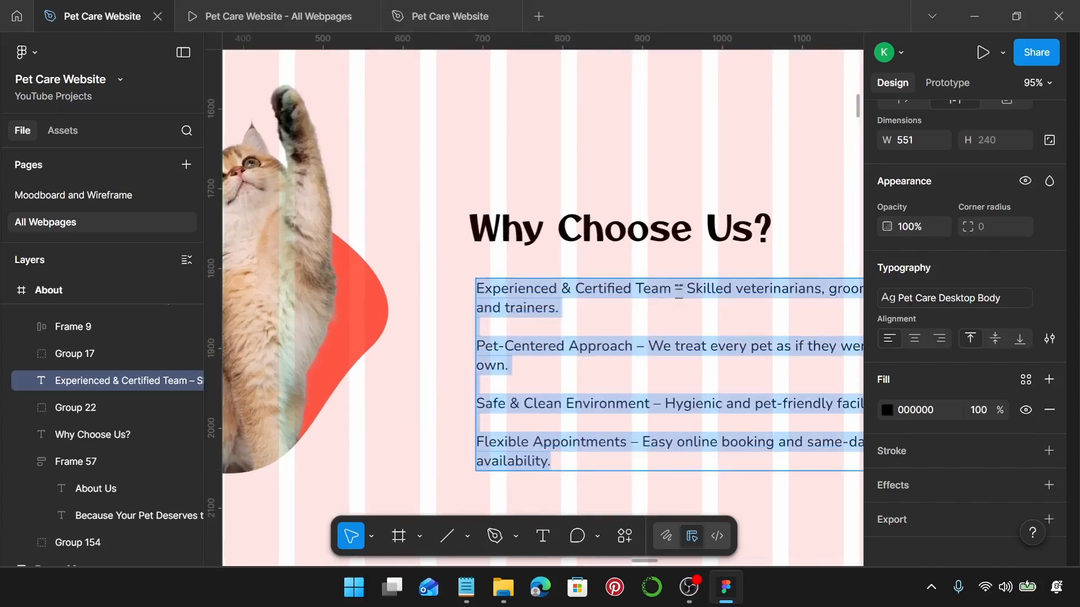
pyautogui.moveTo(688, 289); pyautogui.dragTo(487, 284)
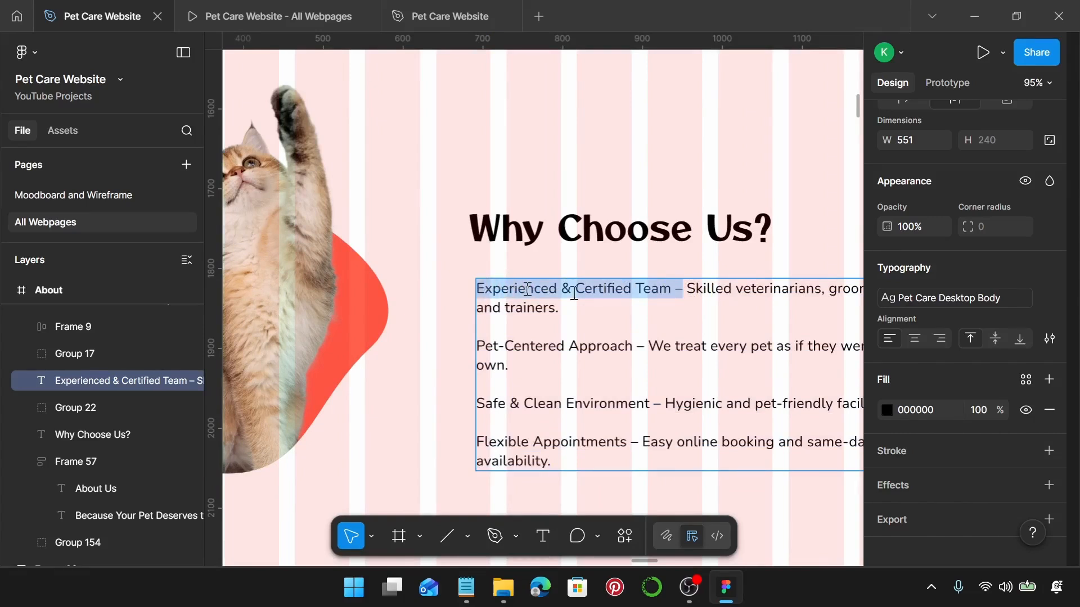
pyautogui.click(919, 297)
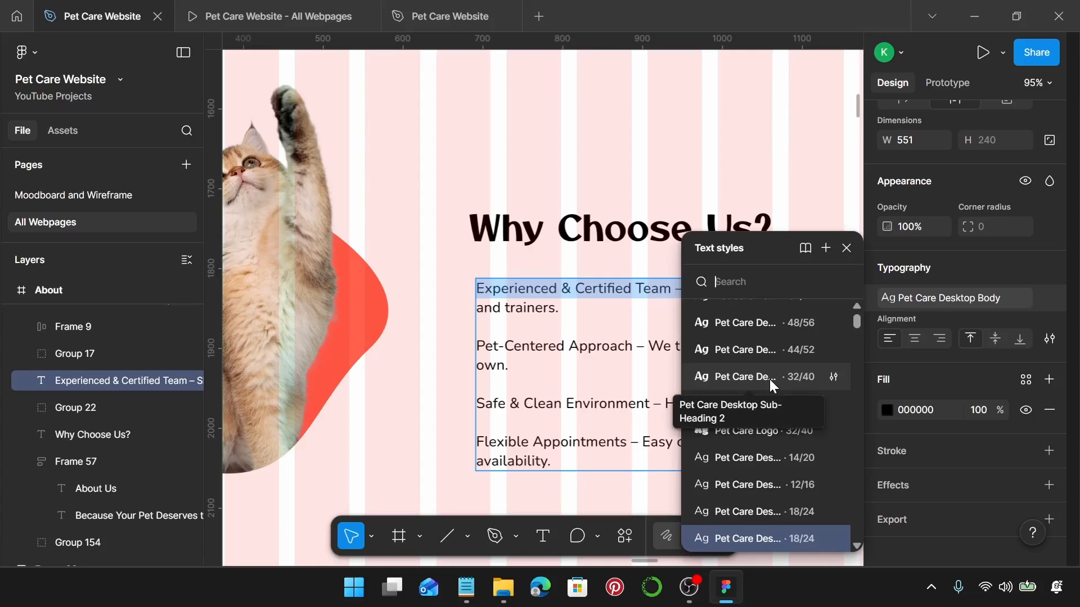
pyautogui.scroll(1, 771, 349)
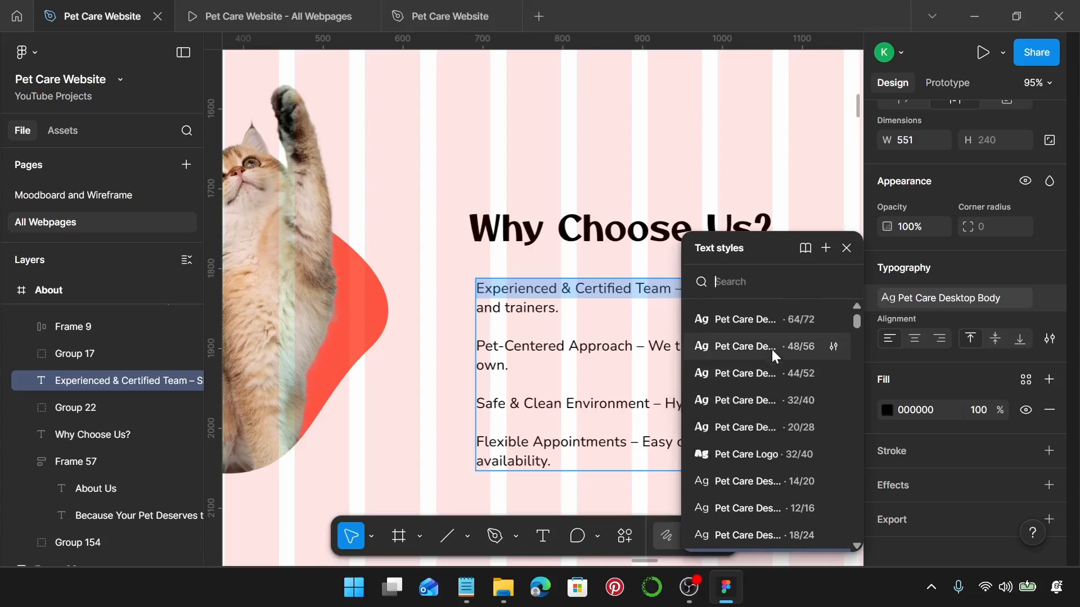
pyautogui.click(791, 423)
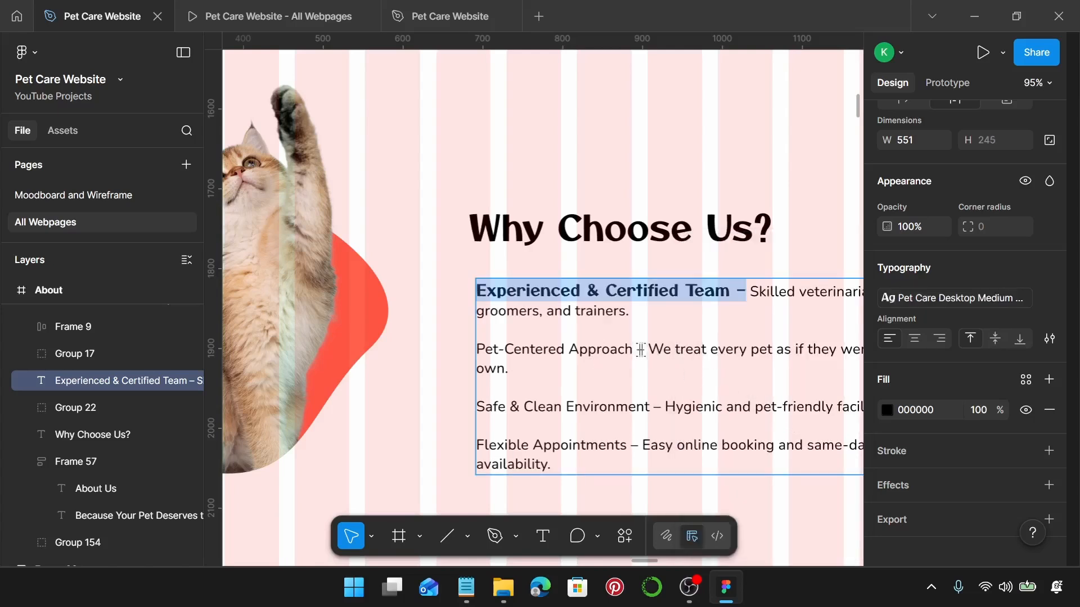
# Apply the 20/28 Pet Care Desktop Medium text style to the lead-in "Pet-Centered Approach –".
pyautogui.moveTo(641, 350); pyautogui.dragTo(487, 347)
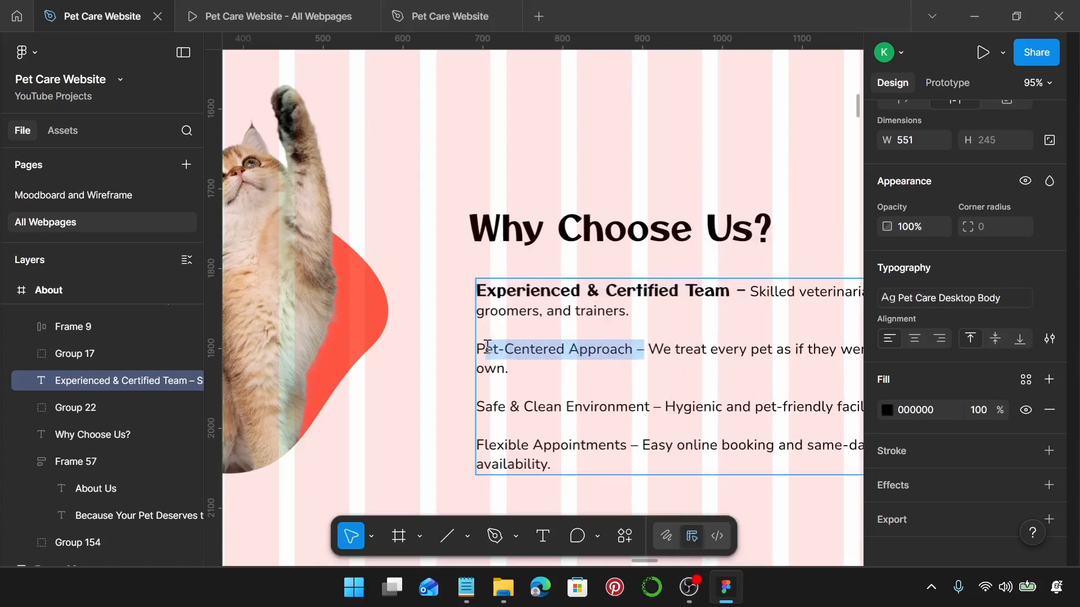
pyautogui.click(970, 303)
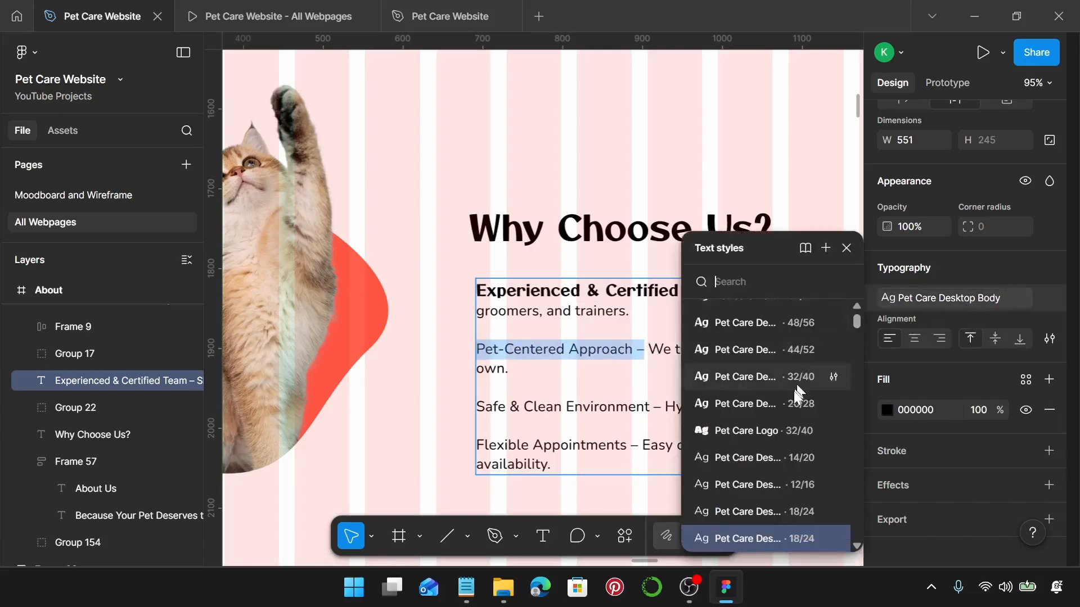
pyautogui.click(768, 404)
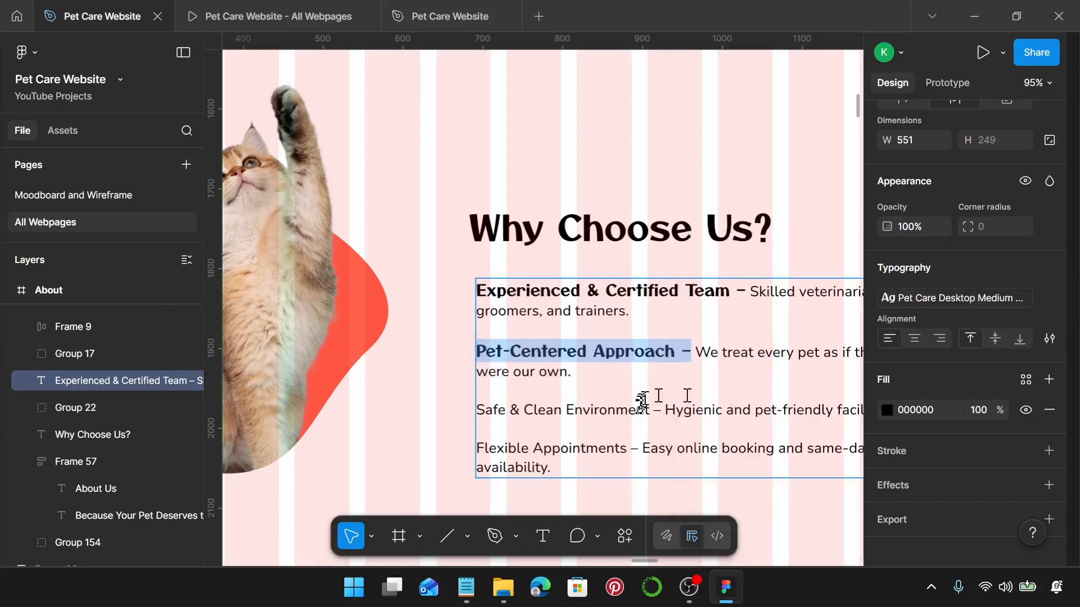
# Apply the 20/28 Pet Care Desktop Medium text style to the lead-in "Safe & Clean Environment –".
pyautogui.moveTo(663, 410); pyautogui.dragTo(461, 401)
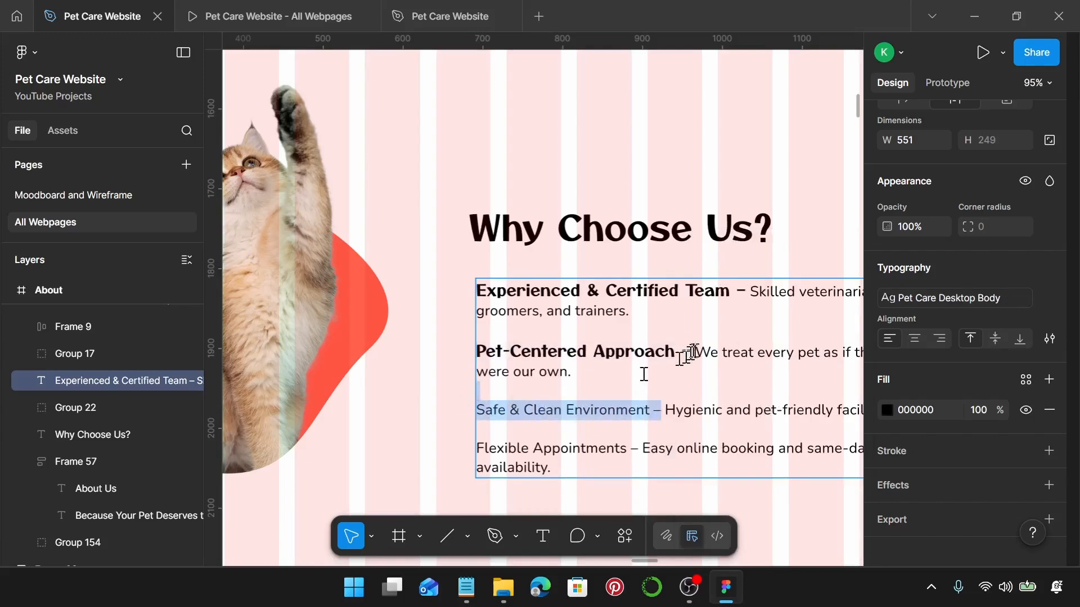
pyautogui.click(548, 423)
pyautogui.moveTo(660, 412); pyautogui.dragTo(509, 410)
pyautogui.click(916, 291)
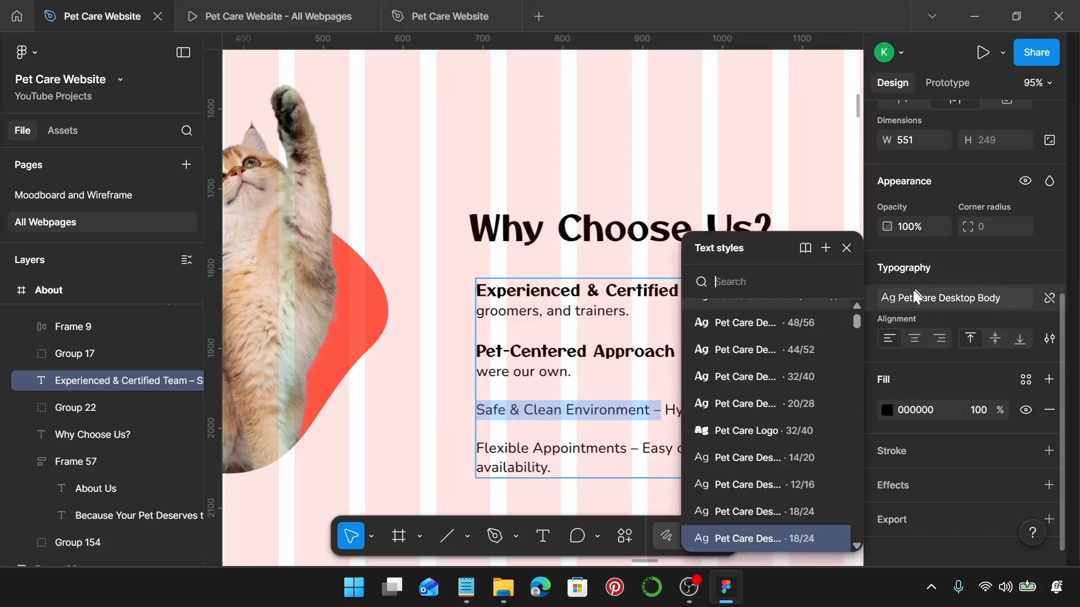
pyautogui.click(764, 404)
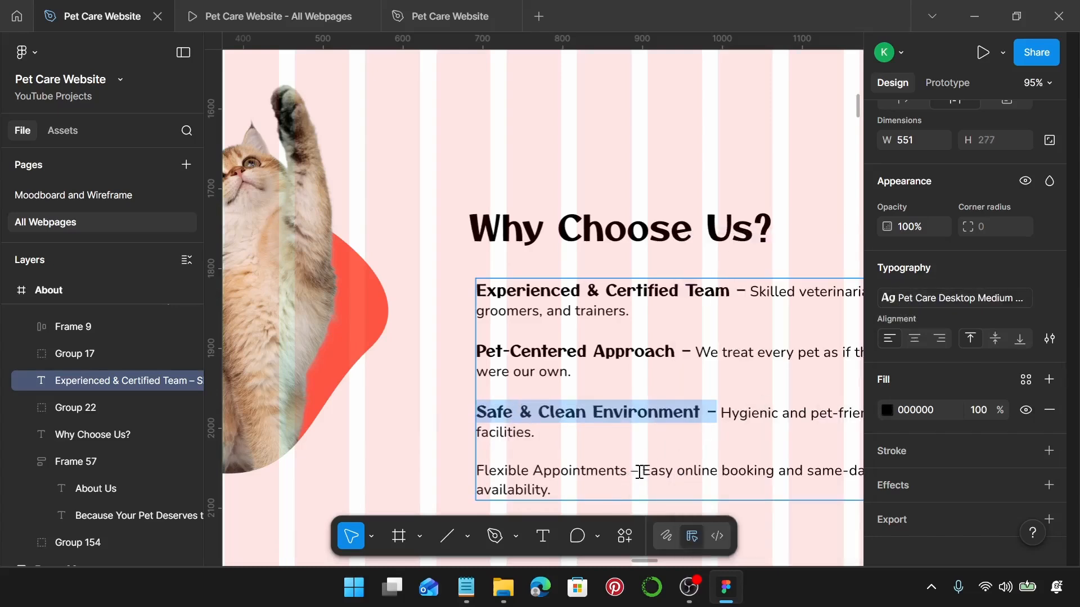
# Apply the 20/28 Pet Care Desktop Medium text style to the lead-in "Flexible Appointments –" and finish editing the text.
pyautogui.moveTo(640, 473); pyautogui.dragTo(494, 462)
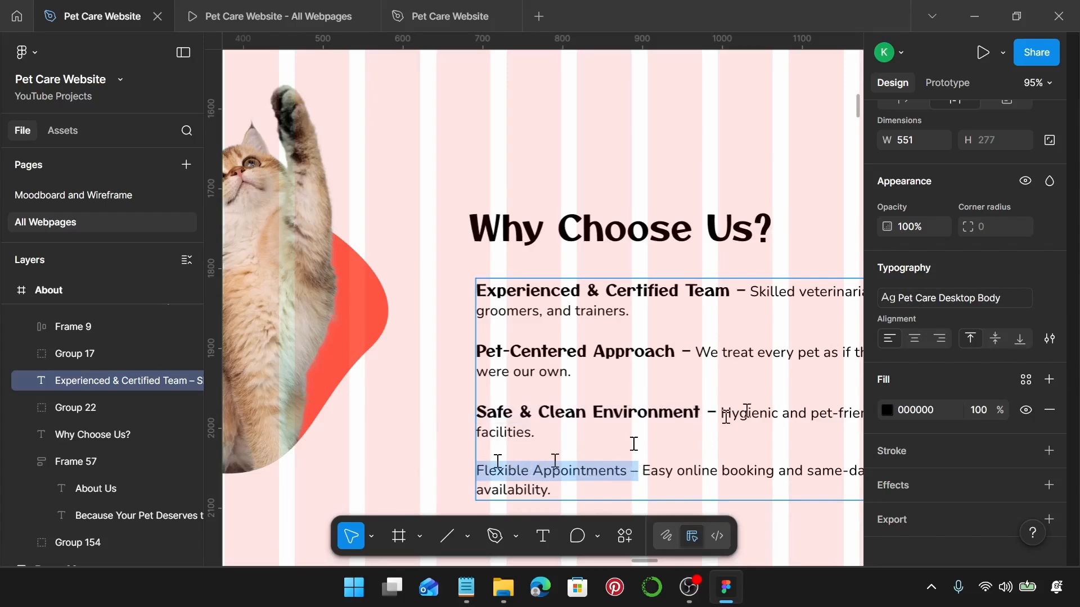
pyautogui.click(906, 298)
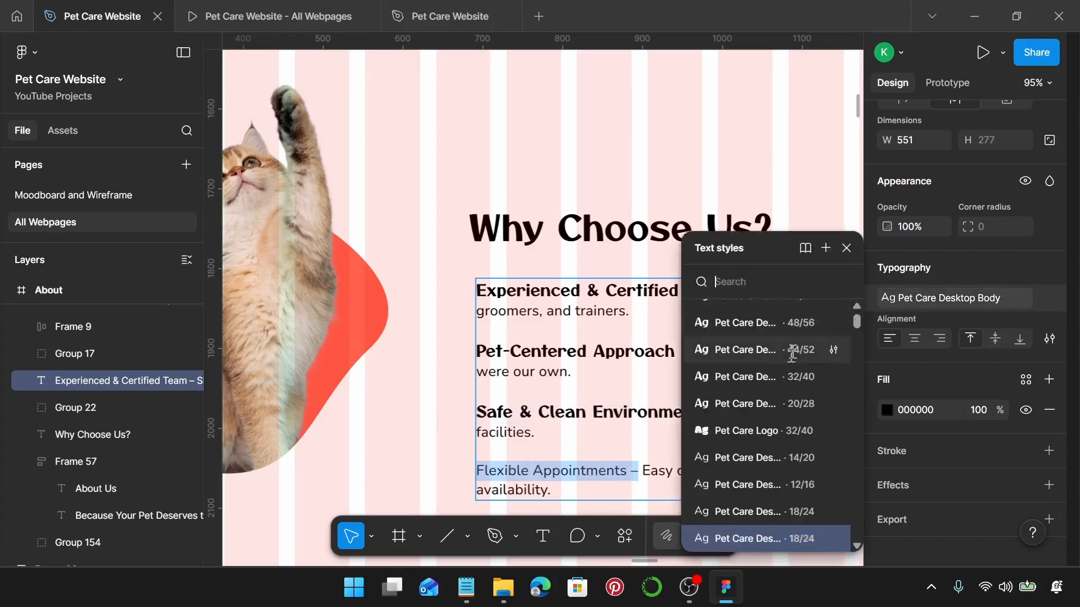
pyautogui.click(759, 405)
pyautogui.scroll(-5, 675, 223)
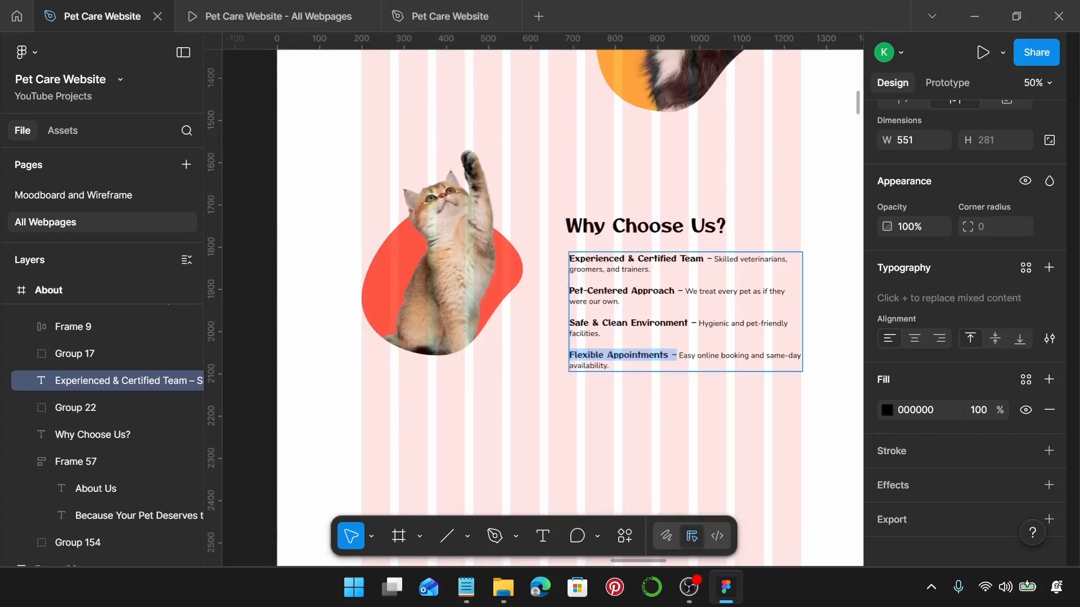
pyautogui.press('Escape')
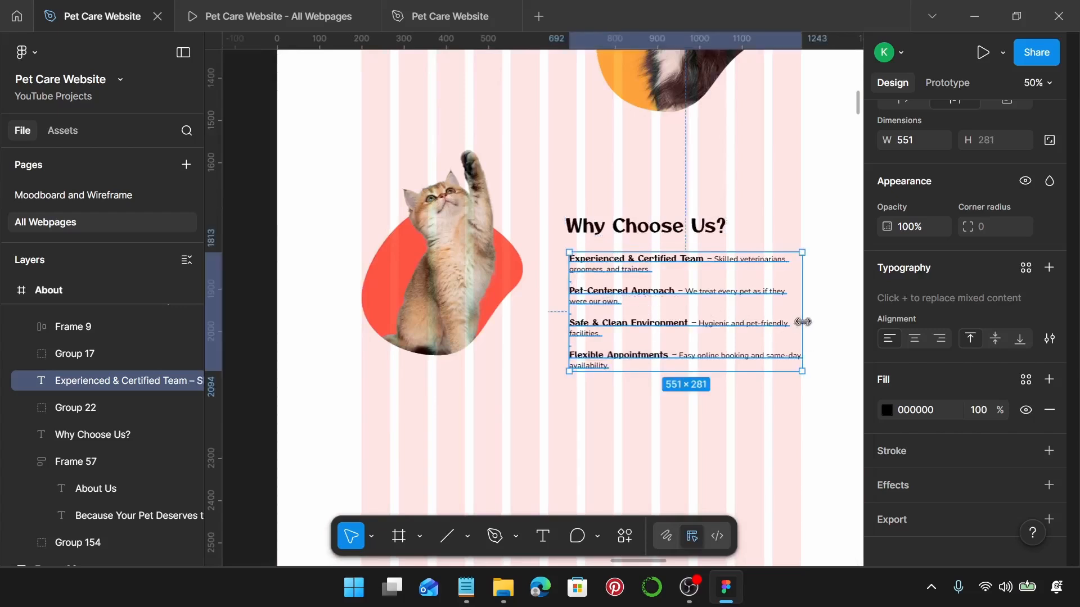
# Narrow the four-reasons text block to 416 wide and combine it with the Why Choose Us heading in an auto layout with a gap of 20.
pyautogui.moveTo(803, 322); pyautogui.dragTo(744, 320)
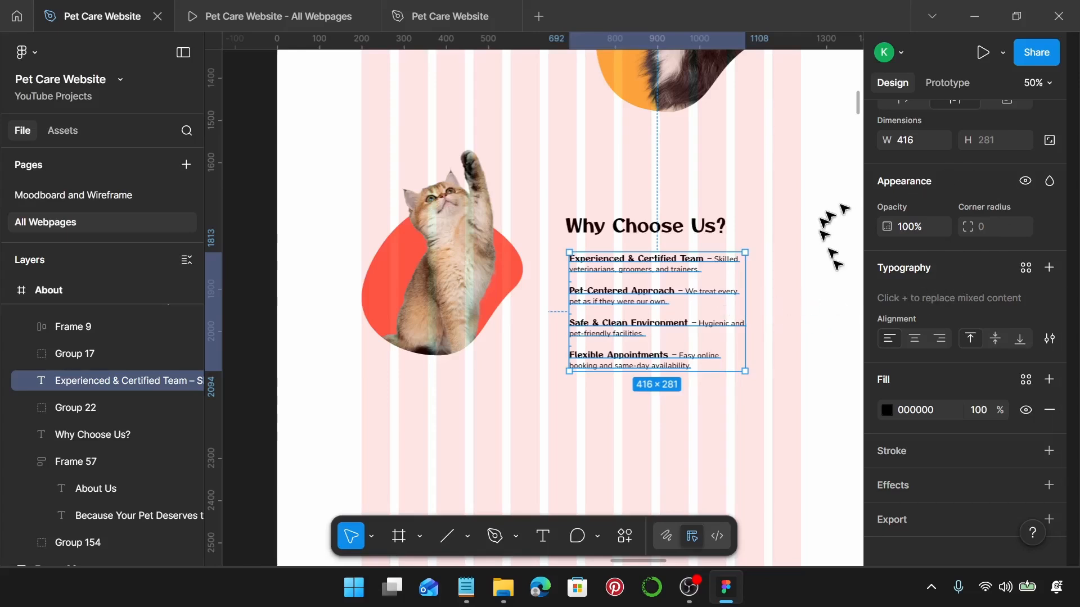
pyautogui.keyDown('shift'); pyautogui.click(655, 226); pyautogui.keyUp('shift')
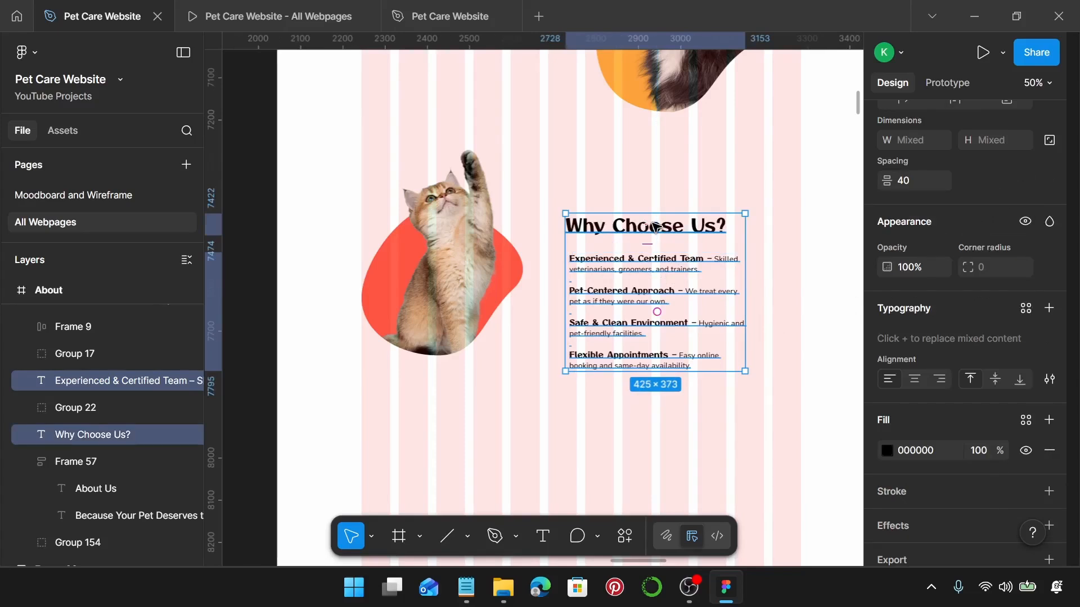
pyautogui.hotkey('shift', 'a')
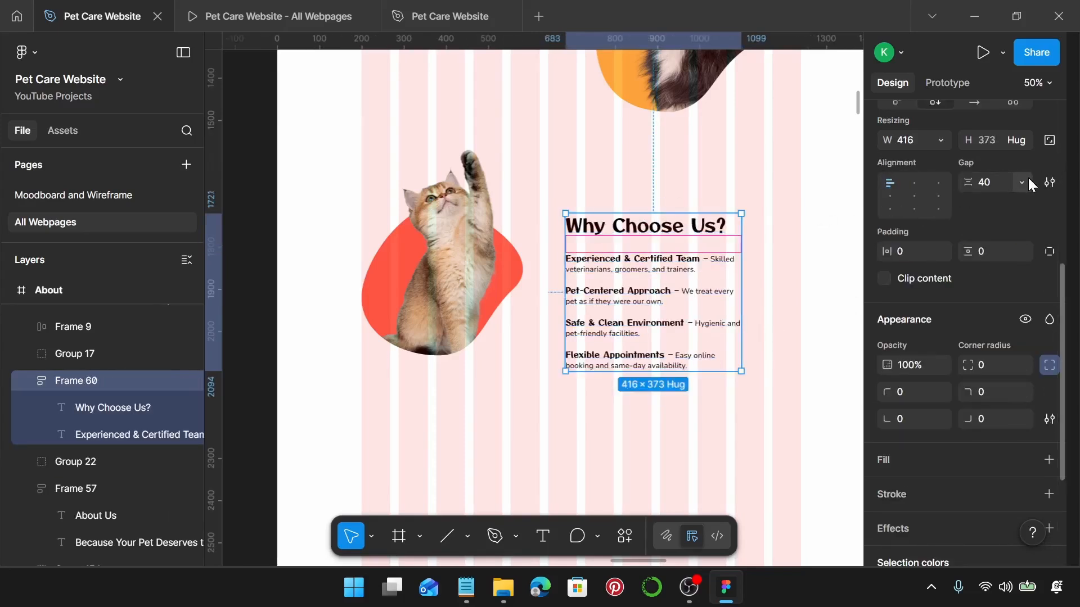
pyautogui.click(988, 183)
pyautogui.write('20')
pyautogui.press('Return')
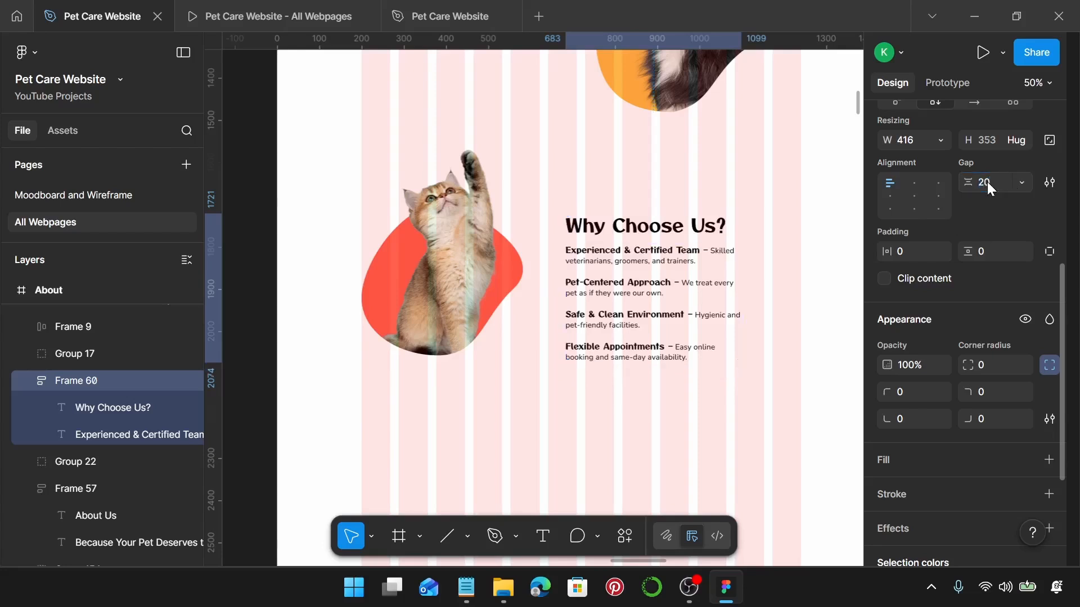
# Vertically center the red-blob cat and the Why Choose Us text frame with a spacing of 45, and group them.
pyautogui.keyDown('shift'); pyautogui.click(447, 280); pyautogui.keyUp('shift')
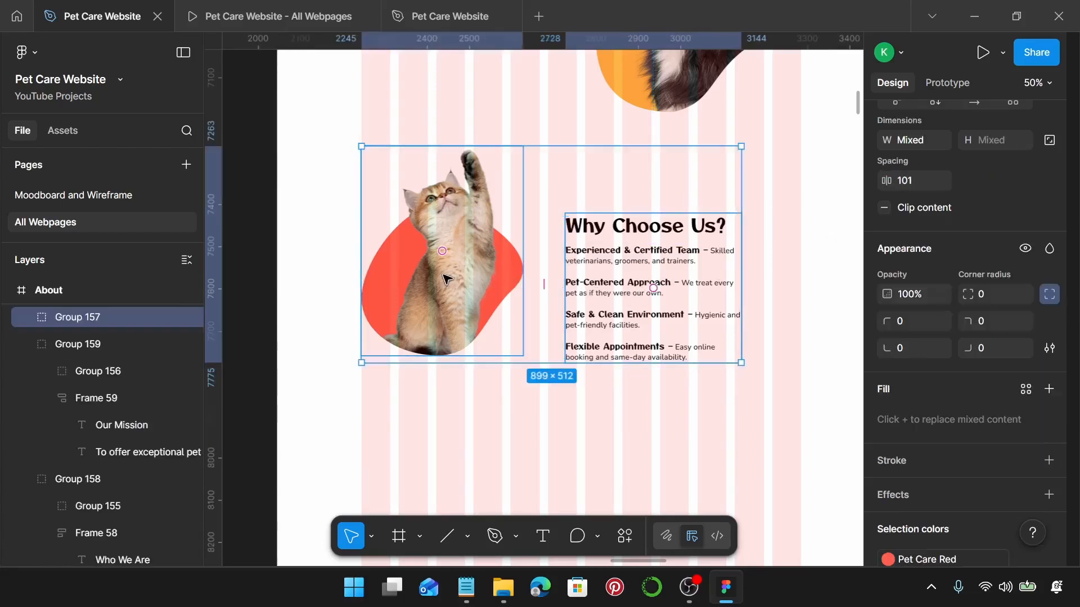
pyautogui.hotkey('alt', 'v')
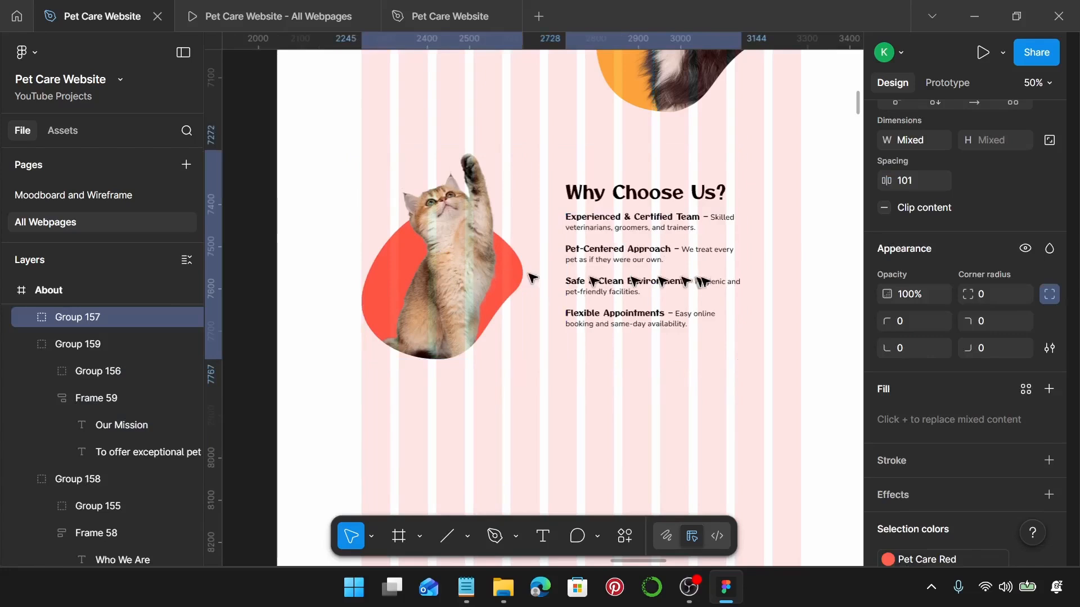
pyautogui.write('45')
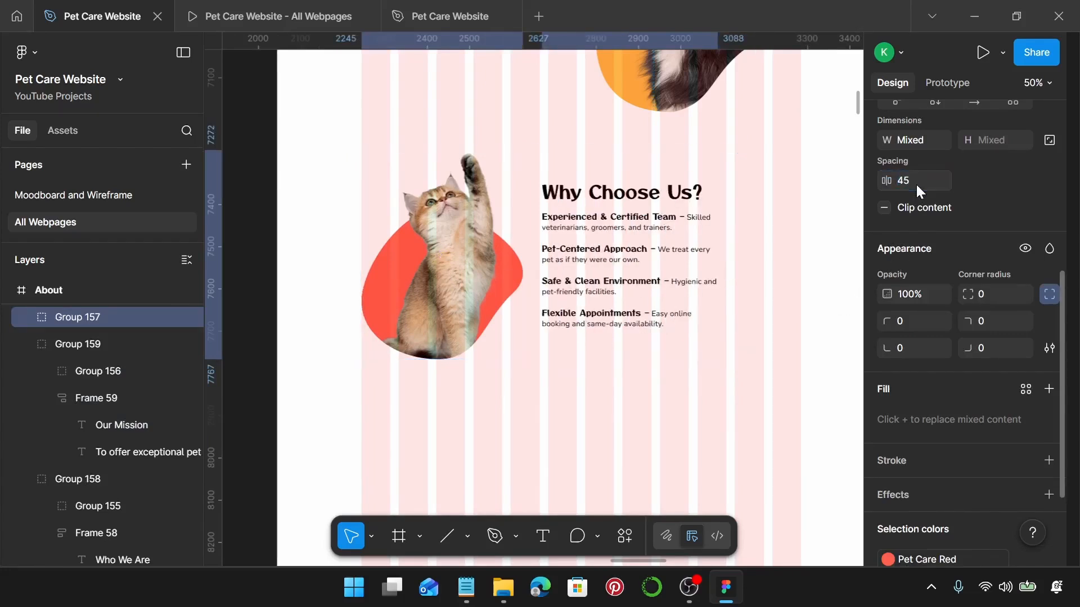
pyautogui.press('Return')
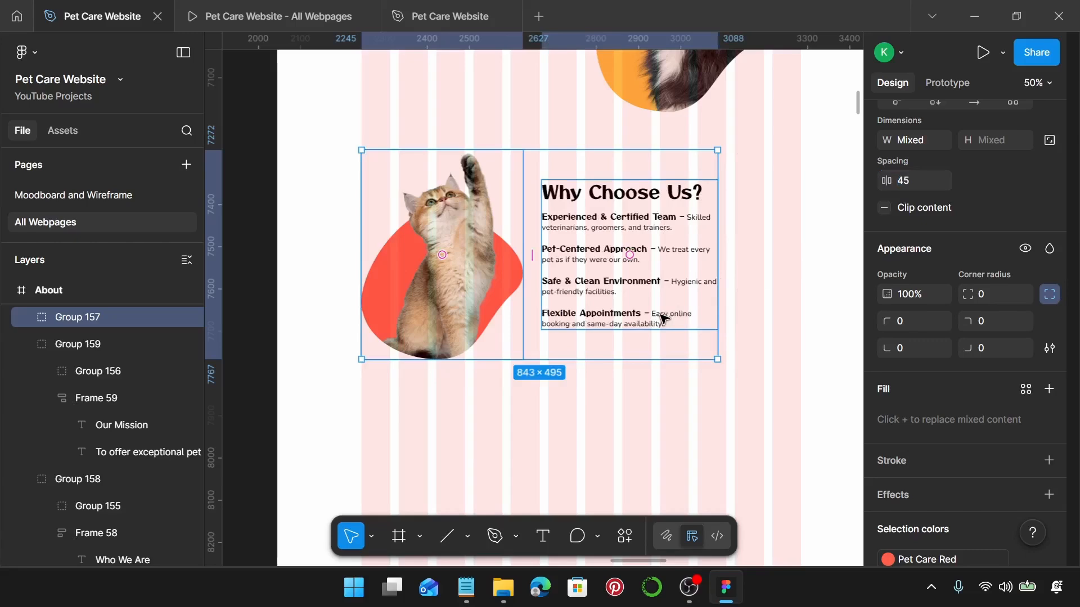
pyautogui.hotkey('ctrl', 'g')
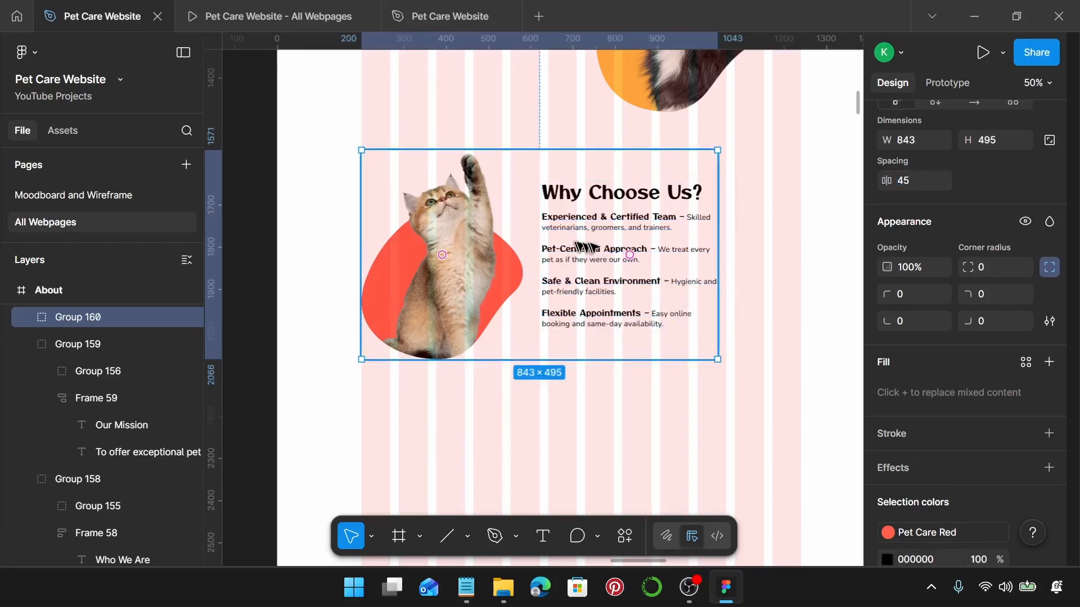
# Move the lower row of four grey blobs on the canvas to just above the four cut-out people photos beside the About page.
pyautogui.scroll(-5, 584, 248)
pyautogui.scroll(-5, 618, 244)
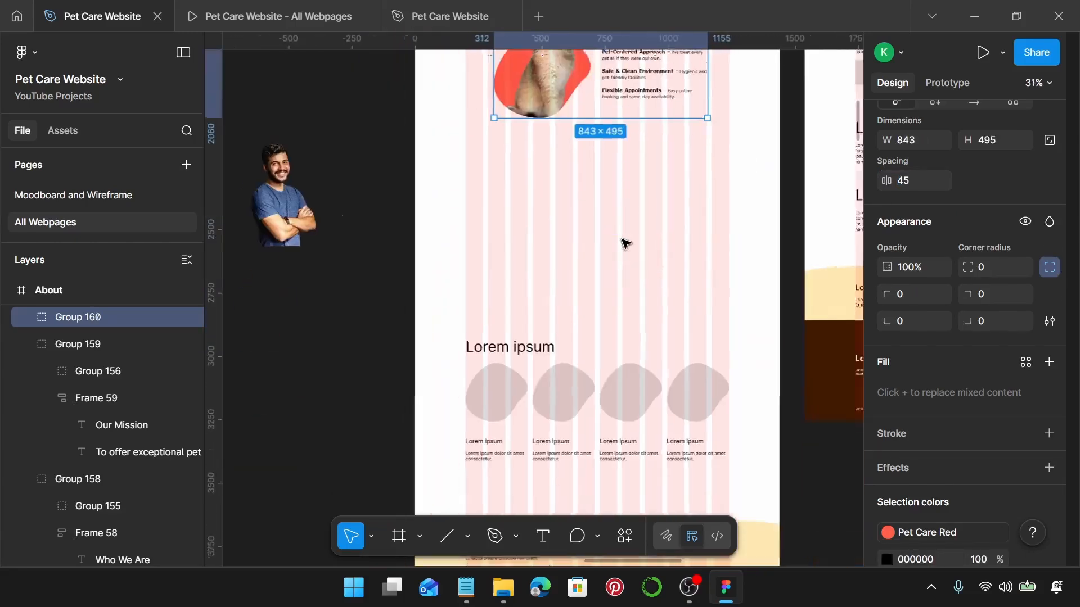
pyautogui.scroll(-1, 625, 243)
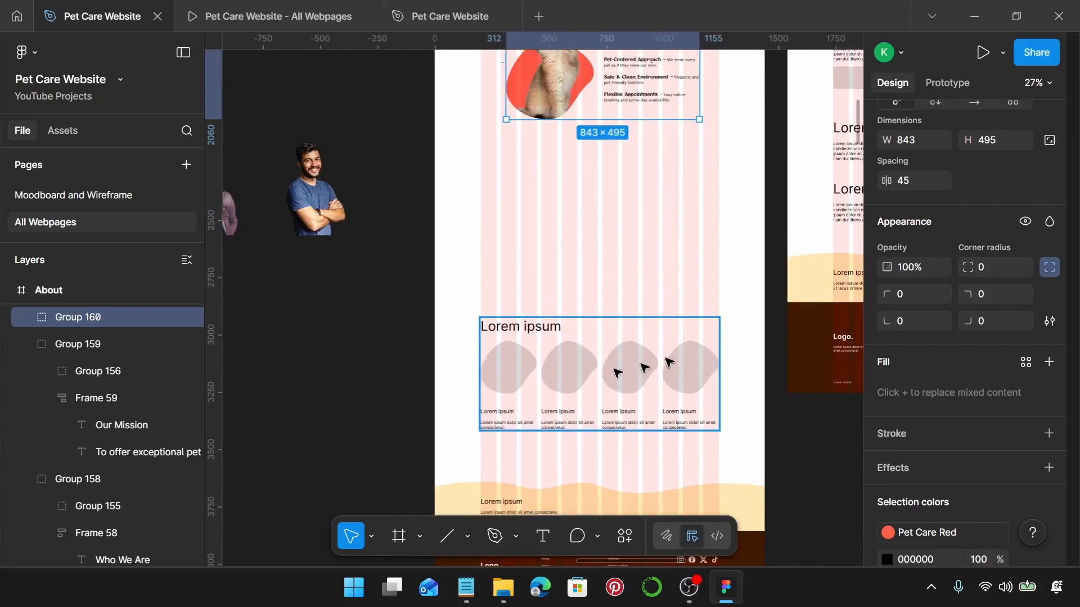
pyautogui.hscroll(-4, 355, 276)
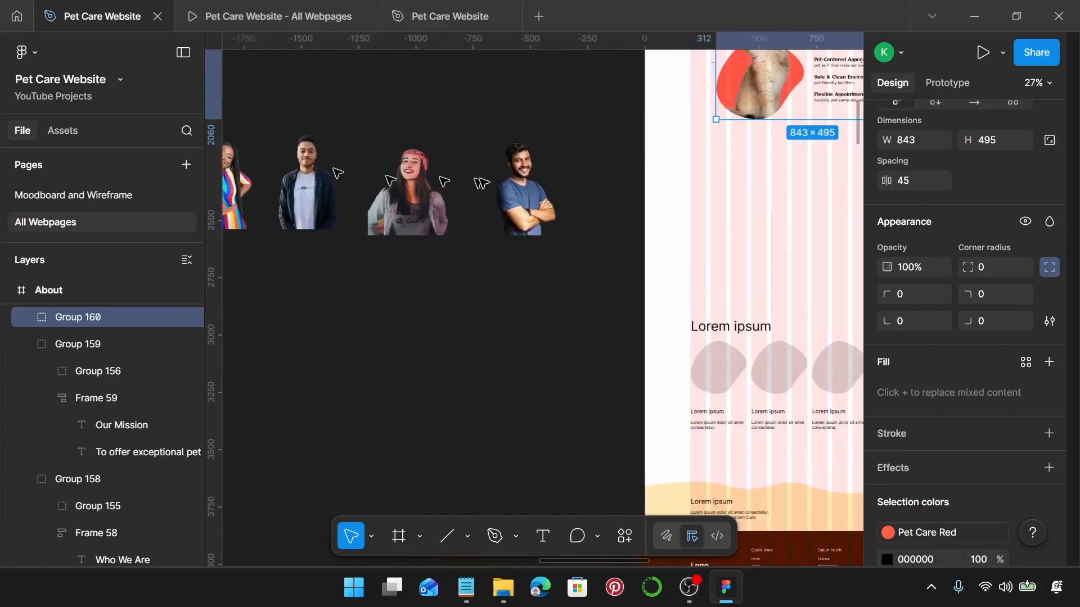
pyautogui.scroll(-1, 503, 187)
pyautogui.hscroll(-4, 495, 183)
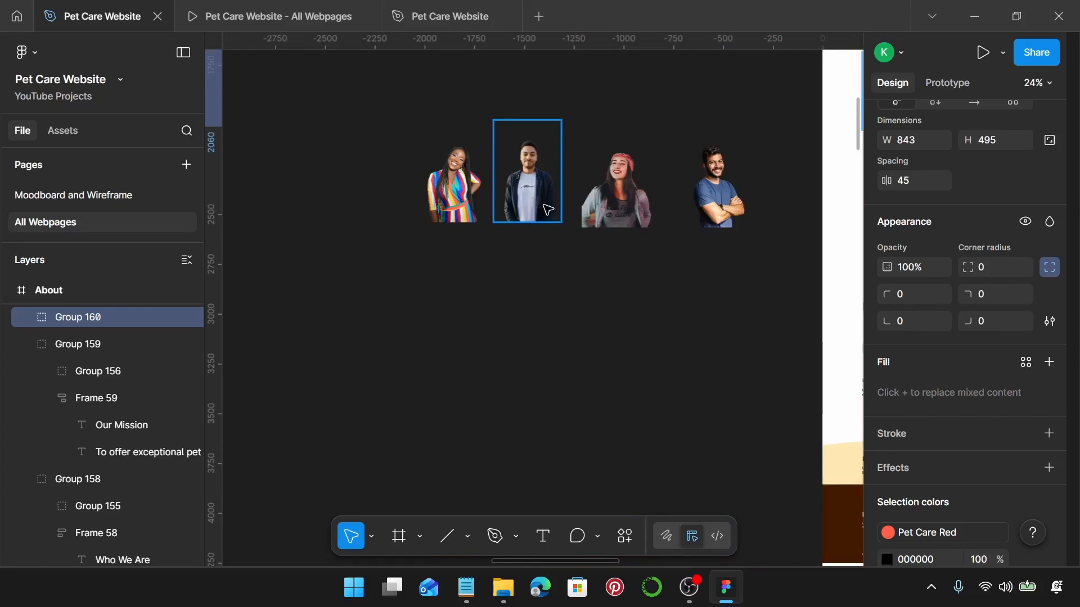
pyautogui.scroll(-2, 545, 207)
pyautogui.click(677, 272)
pyautogui.scroll(-3, 677, 274)
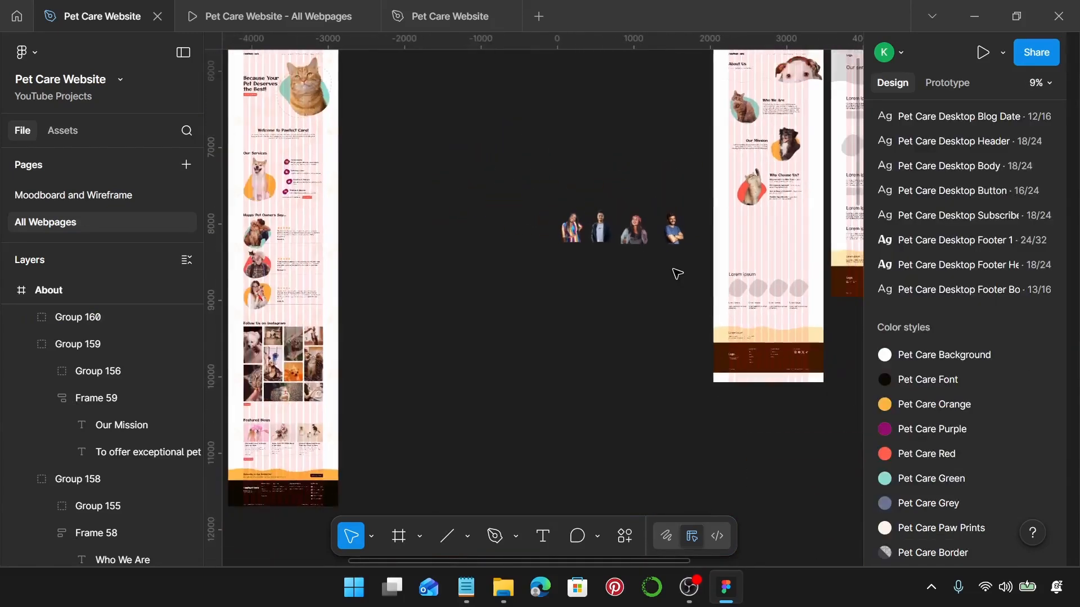
pyautogui.scroll(3, 677, 273)
pyautogui.moveTo(549, 136); pyautogui.dragTo(721, 221)
pyautogui.moveTo(649, 198); pyautogui.dragTo(625, 391)
pyautogui.scroll(-2, 598, 409)
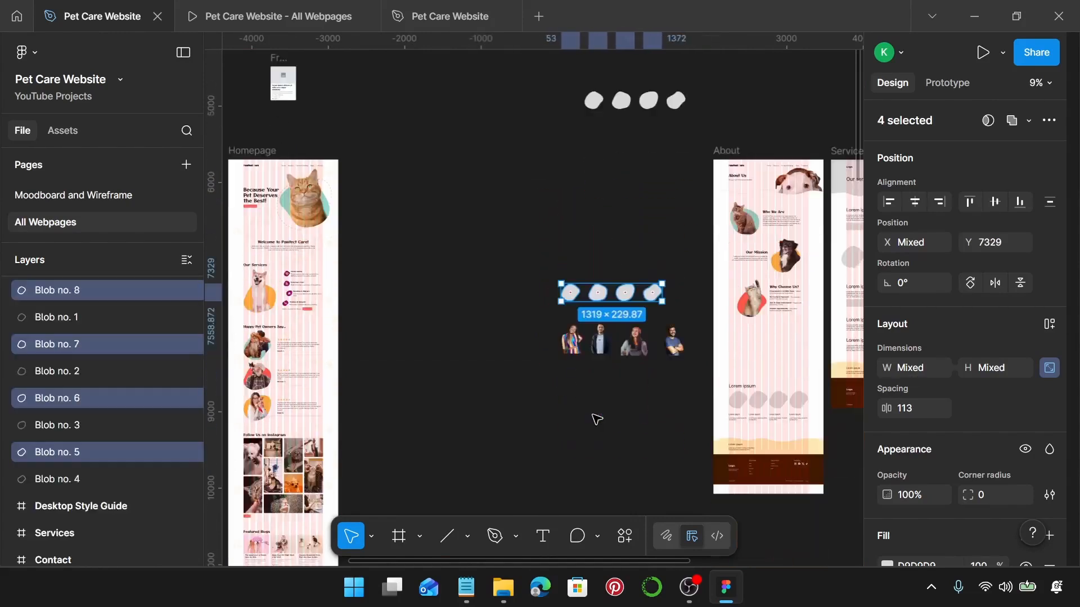
# Move the first grey blob and the photo of the woman in the striped dress together to empty canvas away from the others.
pyautogui.scroll(5, 595, 417)
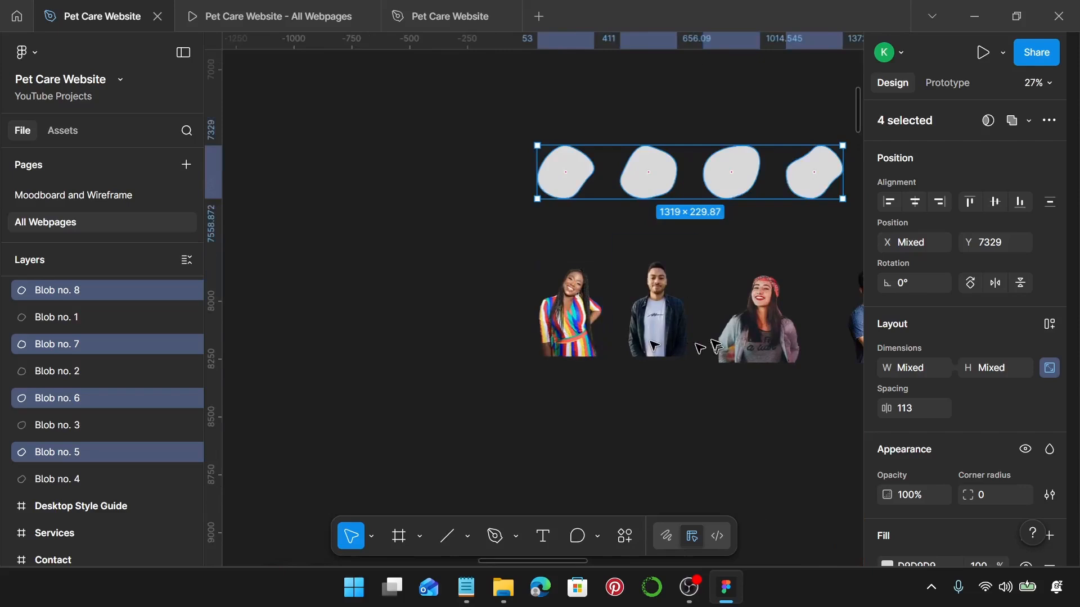
pyautogui.hscroll(-3, 652, 281)
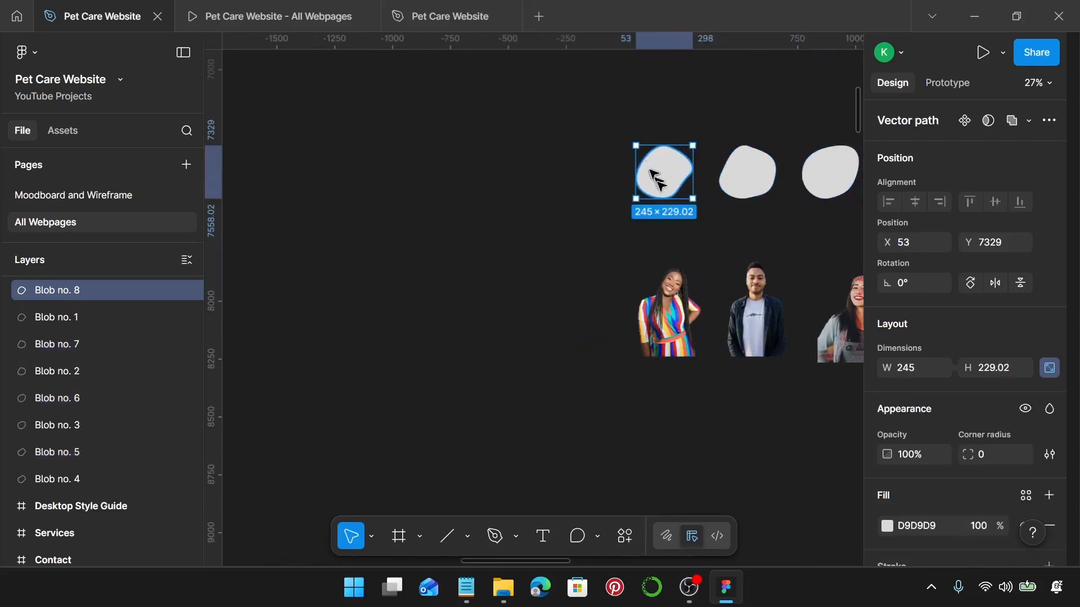
pyautogui.keyDown('shift'); pyautogui.click(667, 309); pyautogui.keyUp('shift')
pyautogui.moveTo(667, 309); pyautogui.dragTo(451, 329)
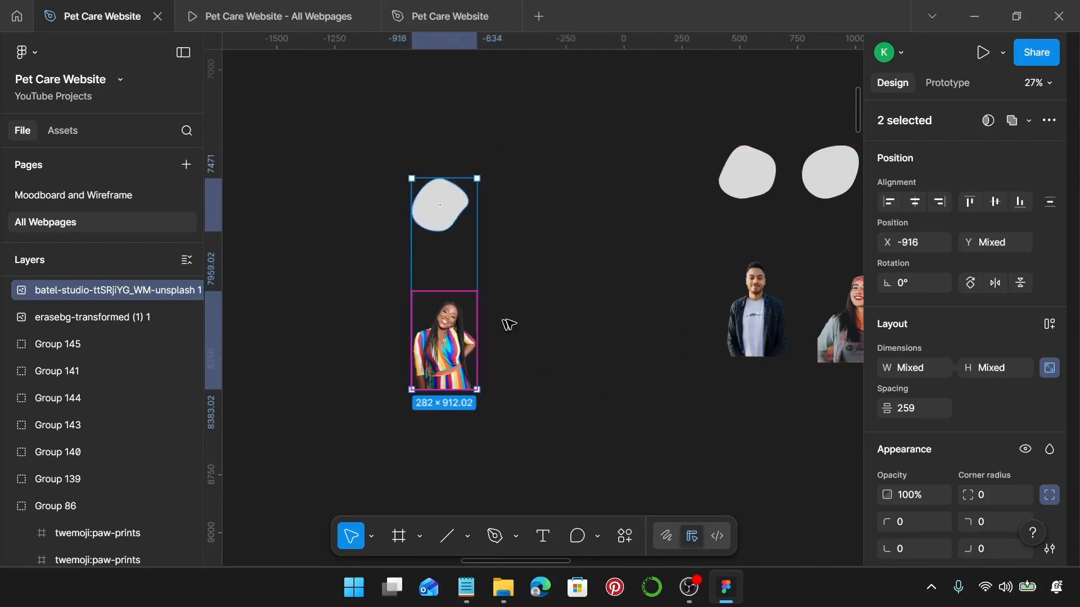
pyautogui.hscroll(-6, 586, 241)
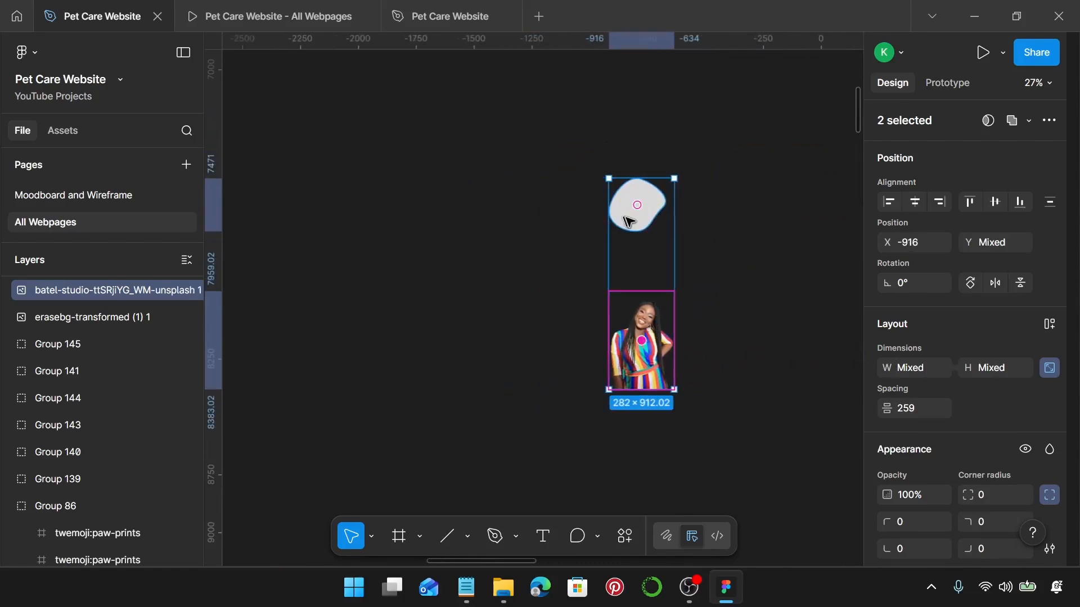
# Move the grey blob beside the photo of the woman in the striped dress and bring the photo to the front.
pyautogui.click(628, 201)
pyautogui.moveTo(628, 201); pyautogui.dragTo(524, 348)
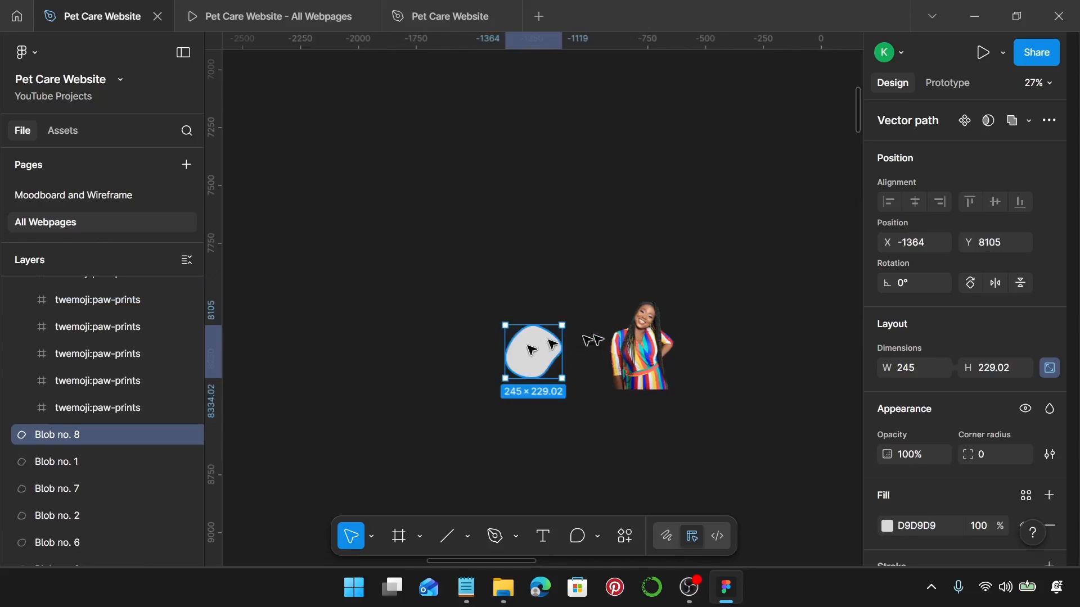
pyautogui.scroll(-2, 618, 338)
pyautogui.scroll(3, 651, 314)
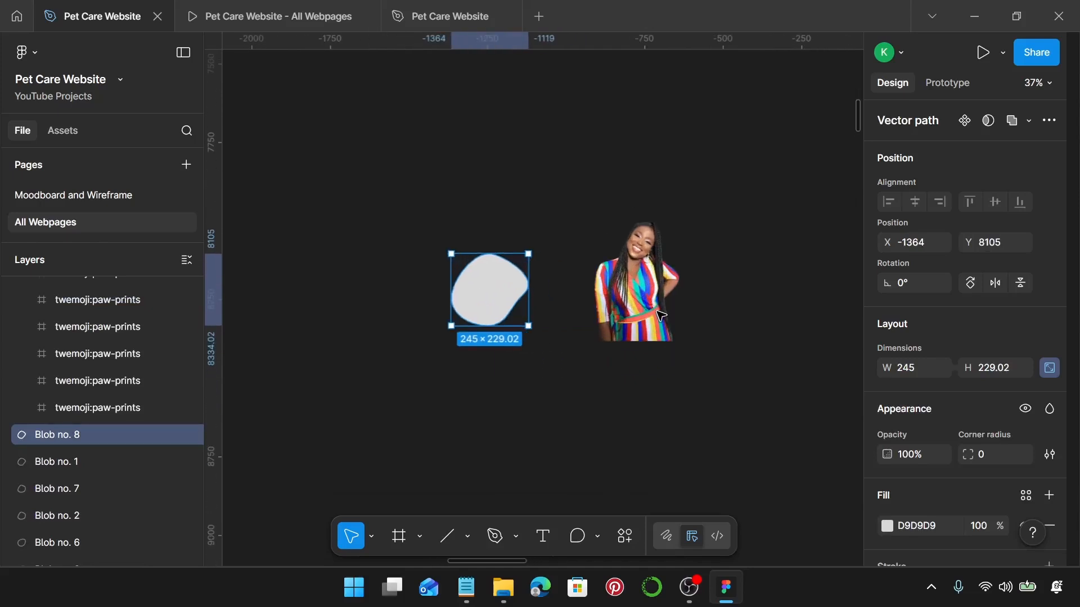
pyautogui.click(661, 315)
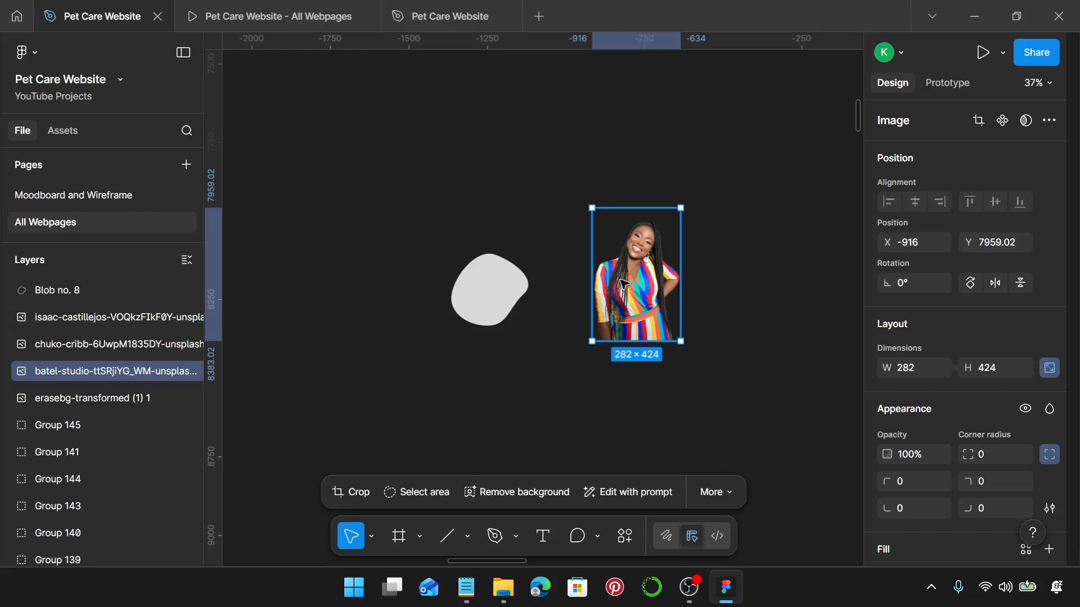
pyautogui.hotkey('ctrl', 'shift', ']')
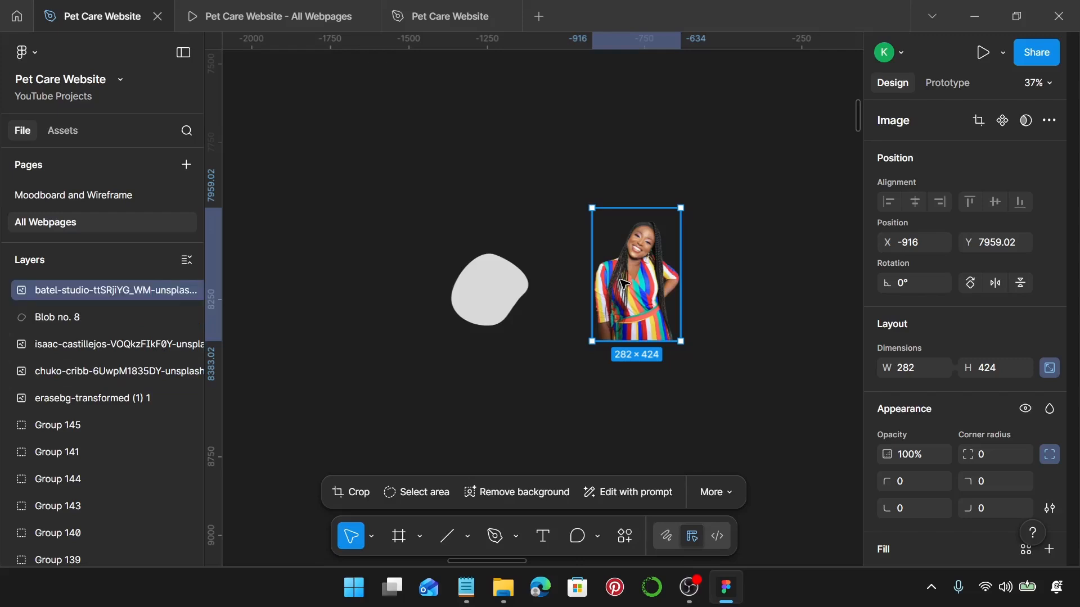
# Set the width of the striped-dress woman's photo to 194, keeping its proportions.
pyautogui.click(497, 297)
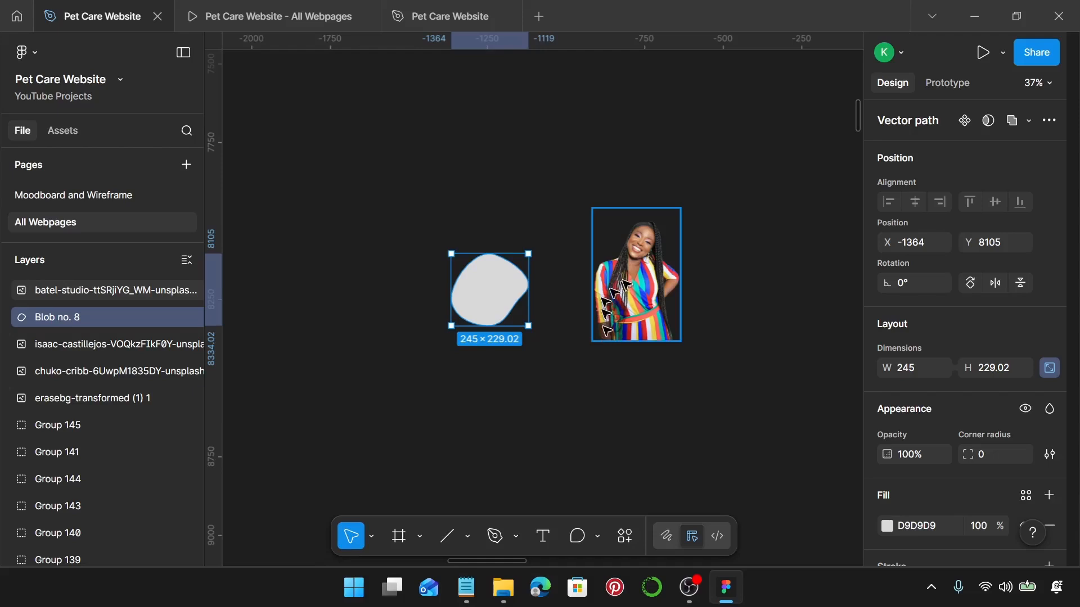
pyautogui.click(601, 338)
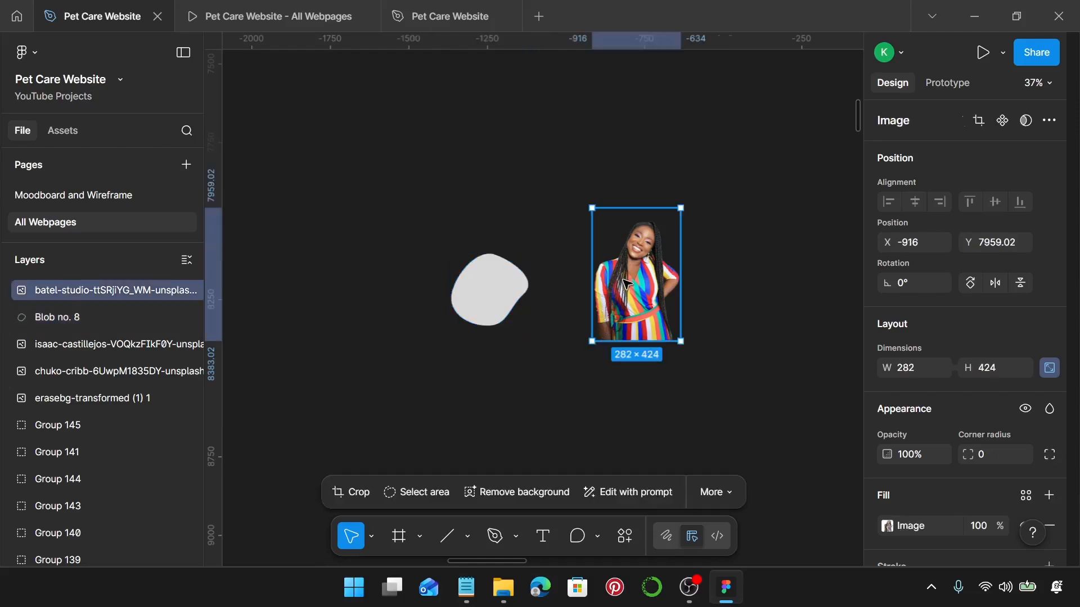
pyautogui.click(912, 370)
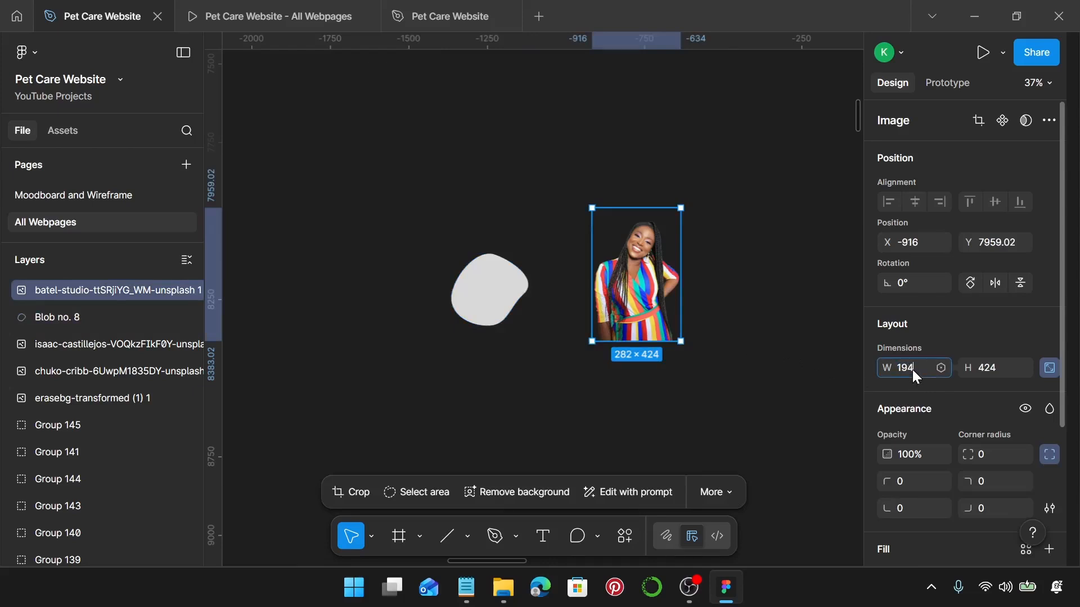
pyautogui.press('Return')
pyautogui.hscroll(-4, 653, 357)
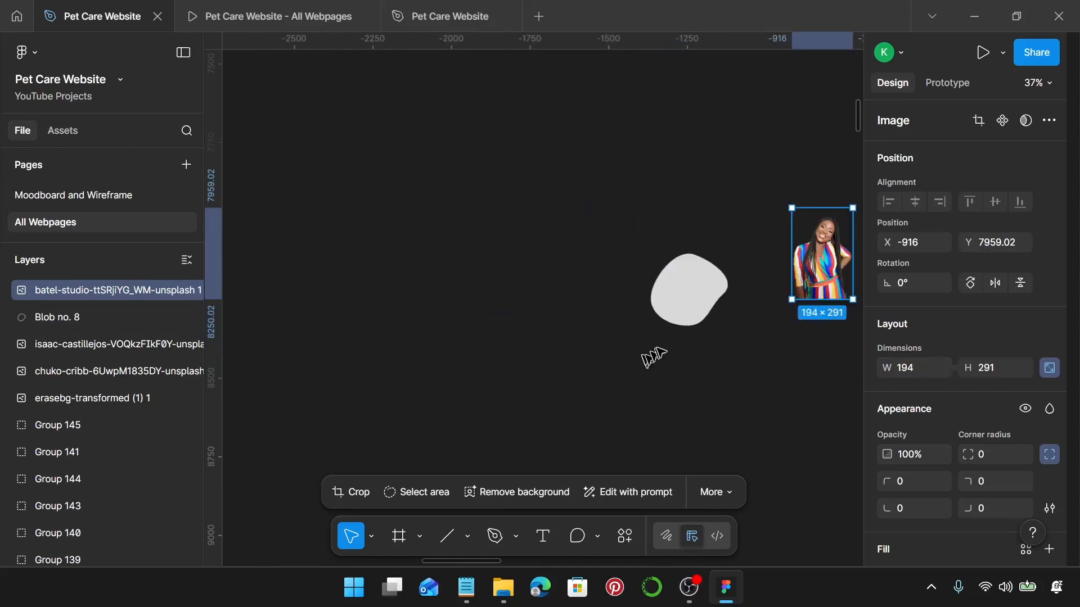
pyautogui.hscroll(3, 687, 349)
pyautogui.scroll(4, 687, 349)
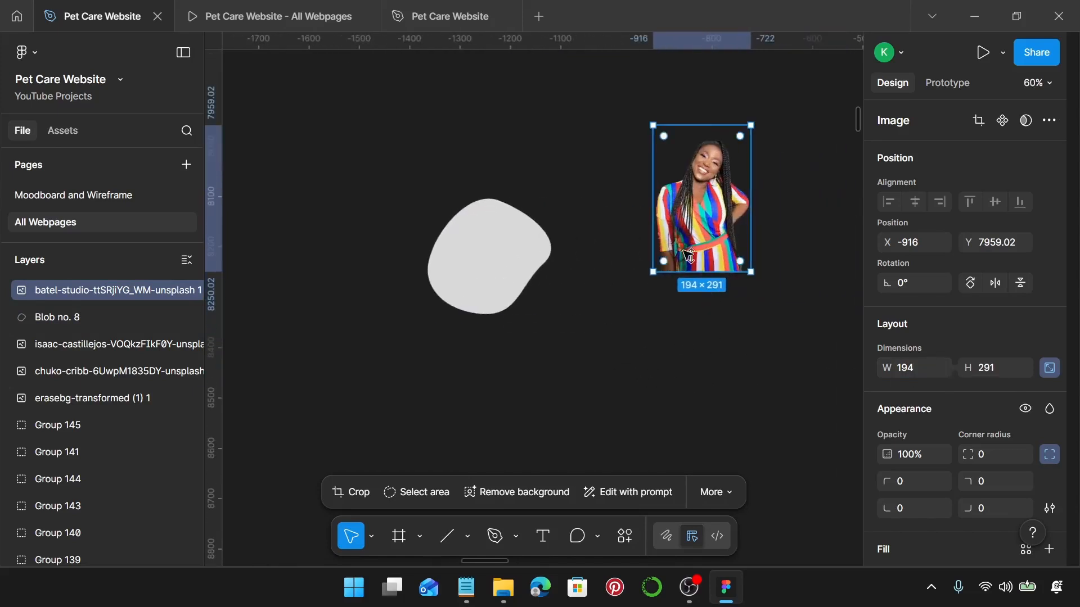
# Duplicate the grey blob in place and centre the woman's photo over it with their bottom edges level.
pyautogui.click(482, 288)
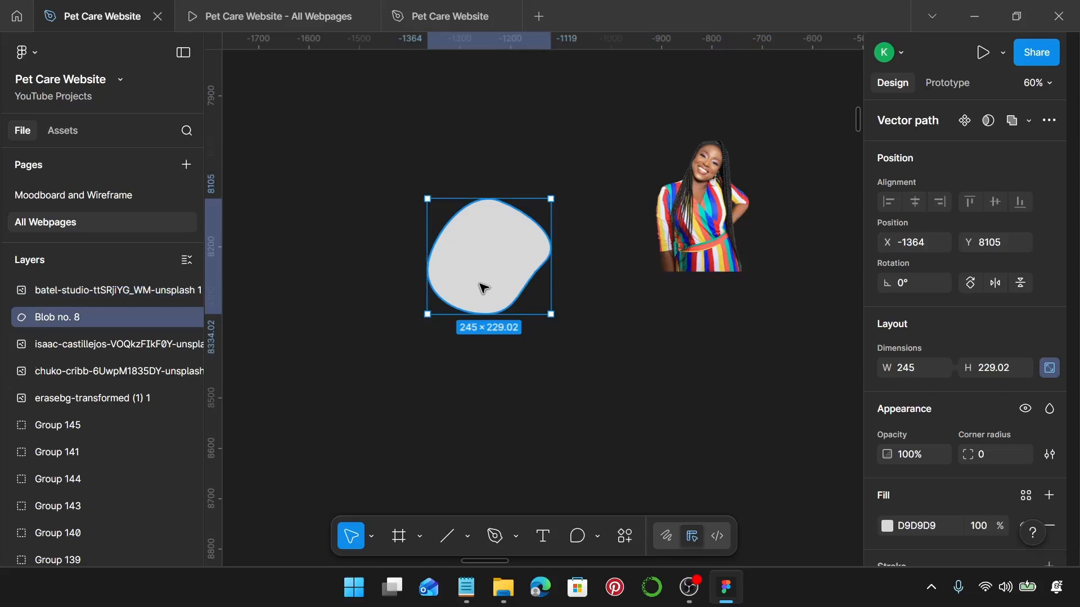
pyautogui.hotkey('ctrl', 'd')
pyautogui.click(731, 225)
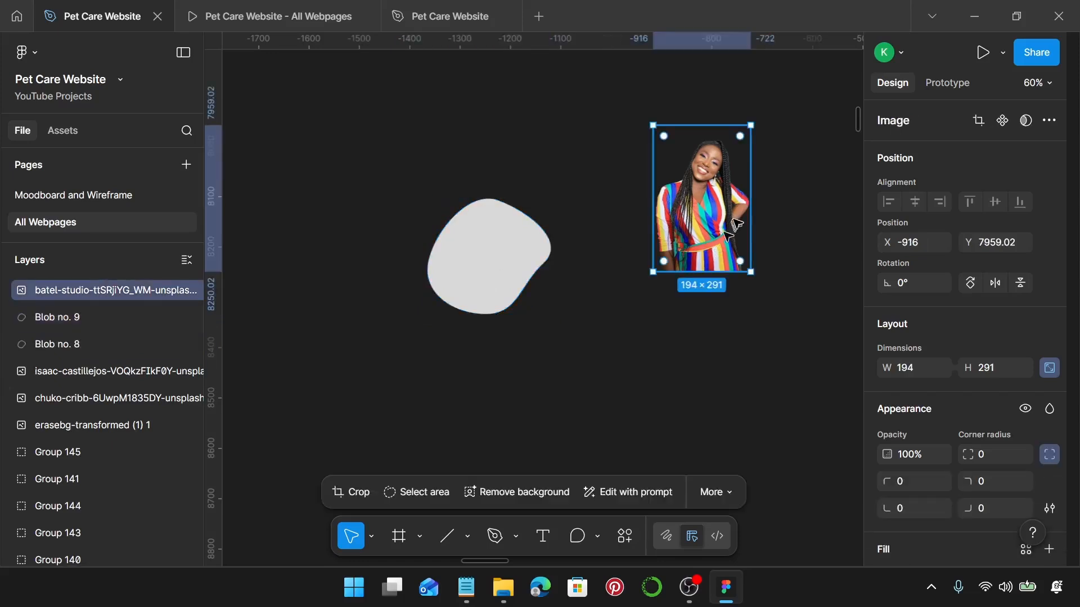
pyautogui.moveTo(731, 225); pyautogui.dragTo(520, 262)
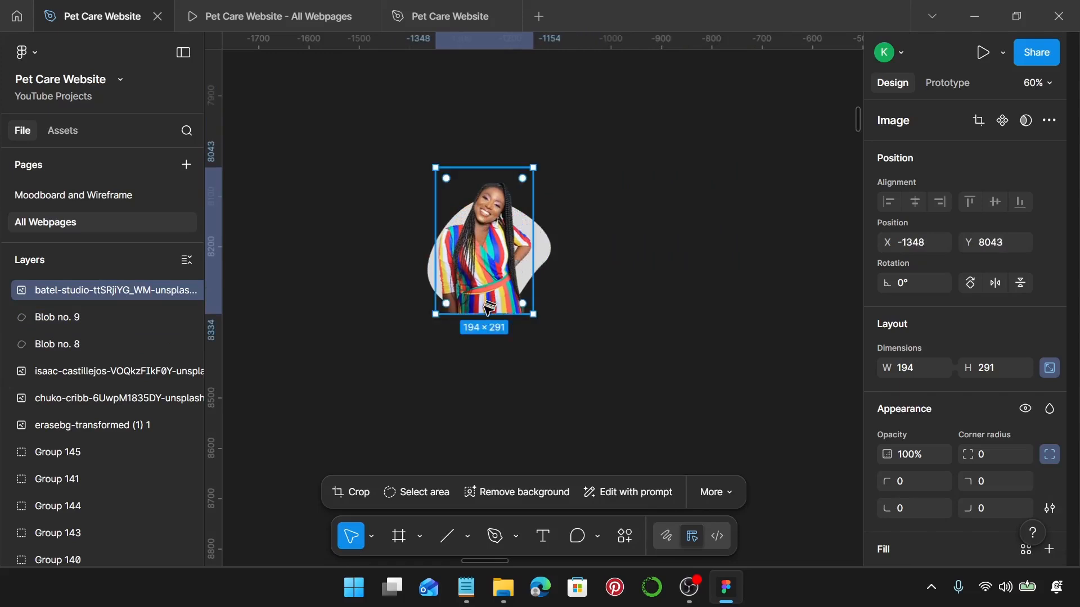
pyautogui.scroll(2, 489, 312)
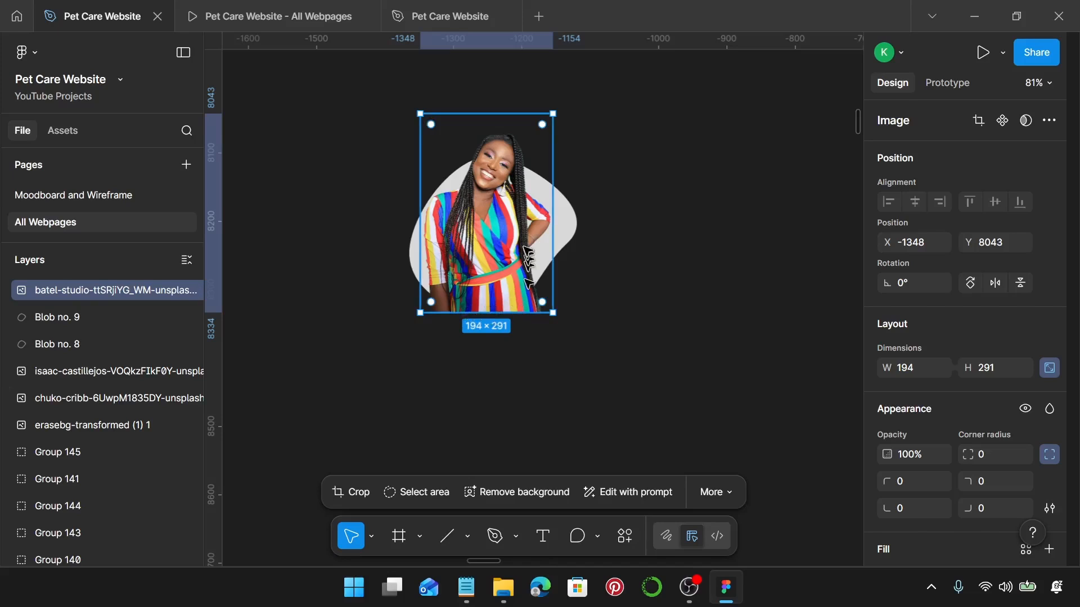
pyautogui.moveTo(473, 243); pyautogui.dragTo(481, 245)
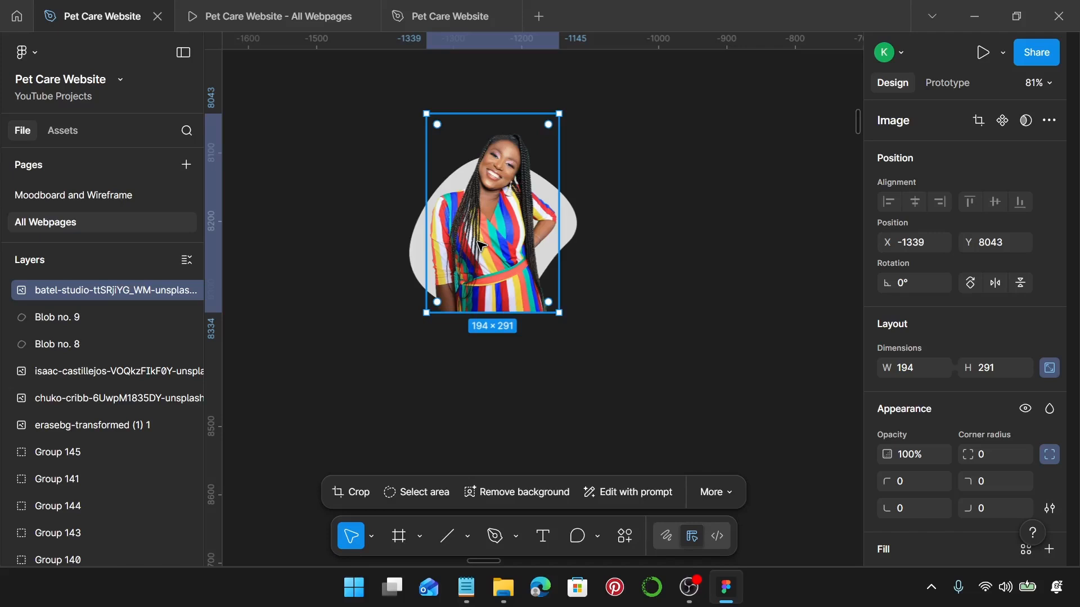
# Duplicate the woman's photo in place and select the original photo together with the upper blob copy, Blob no. 9.
pyautogui.hotkey('ctrl', 'd')
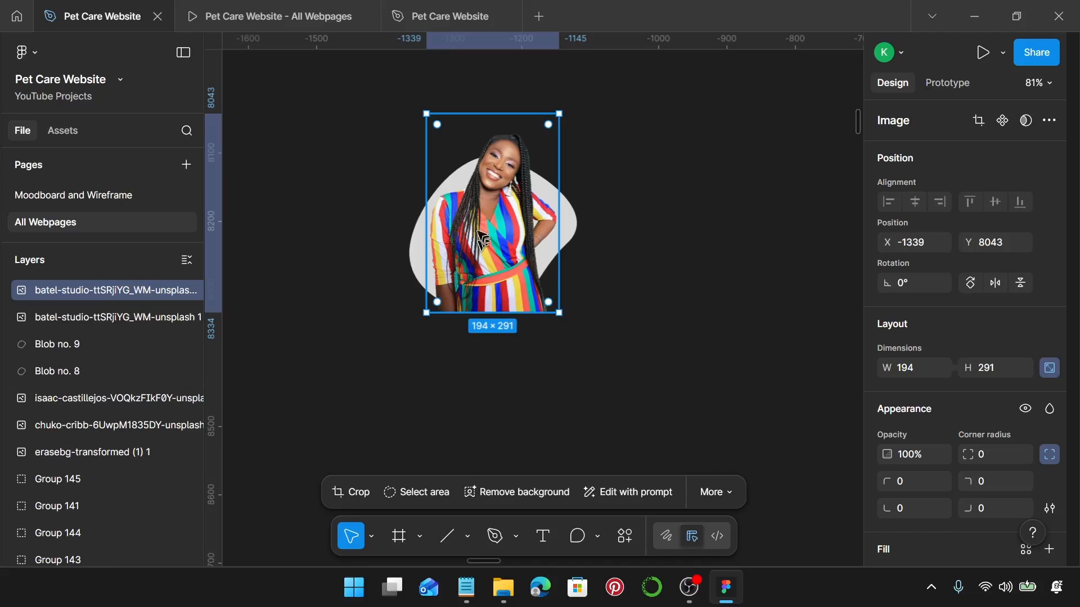
pyautogui.click(114, 319)
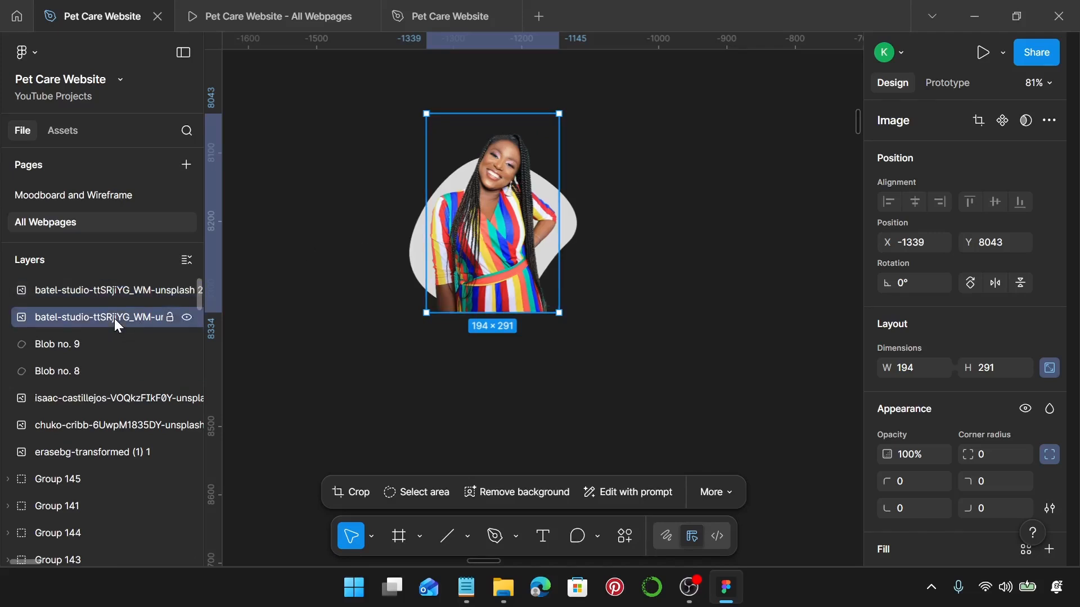
pyautogui.keyDown('shift'); pyautogui.click(78, 345); pyautogui.keyUp('shift')
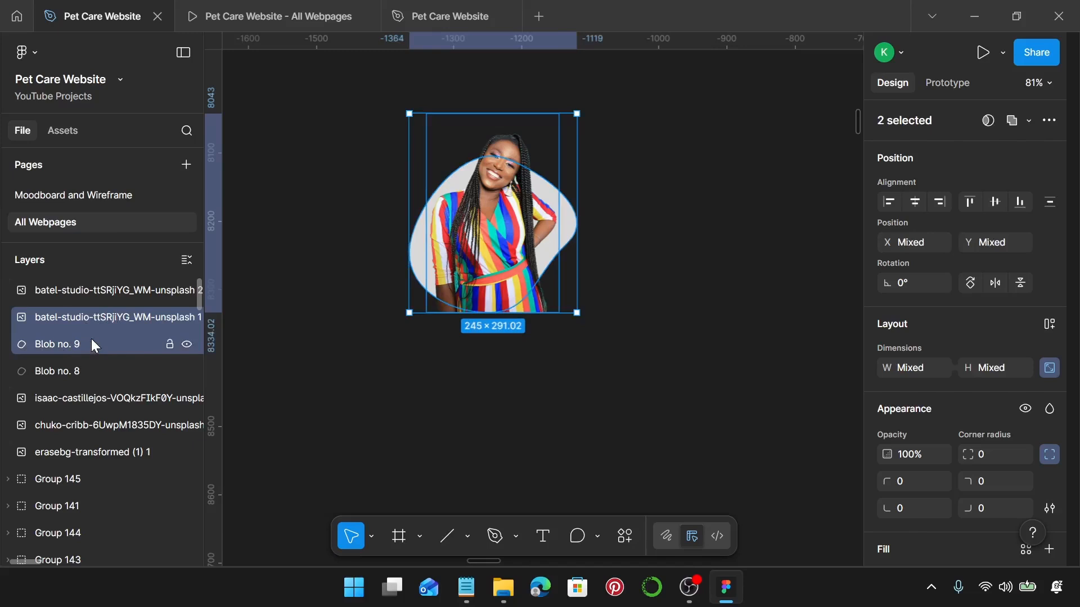
# Use Blob no. 9 as a mask for the lower copy of the woman's photo.
pyautogui.rightClick(91, 339)
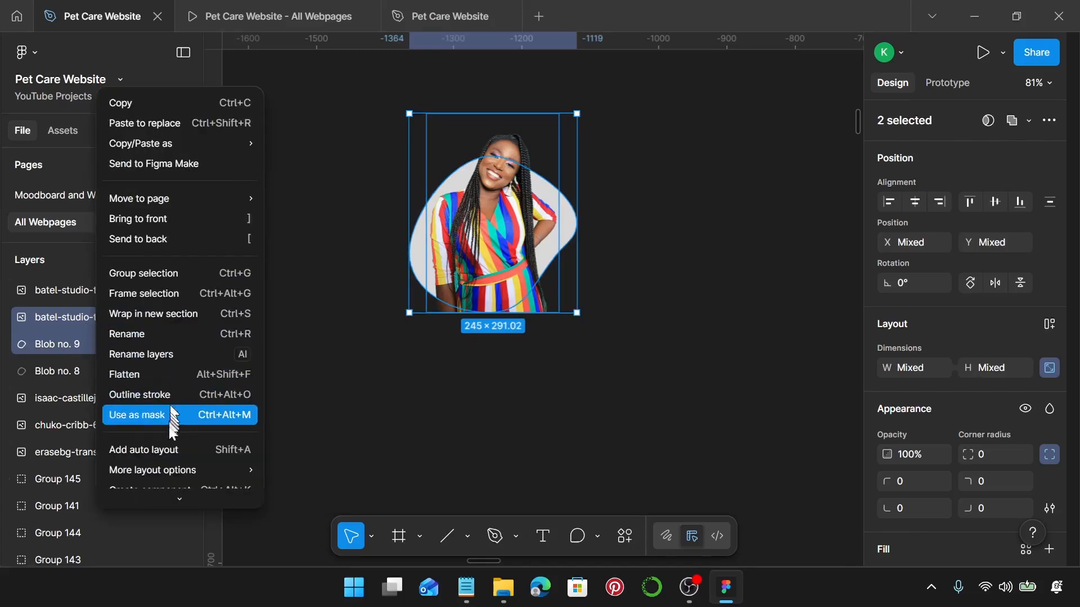
pyautogui.click(187, 426)
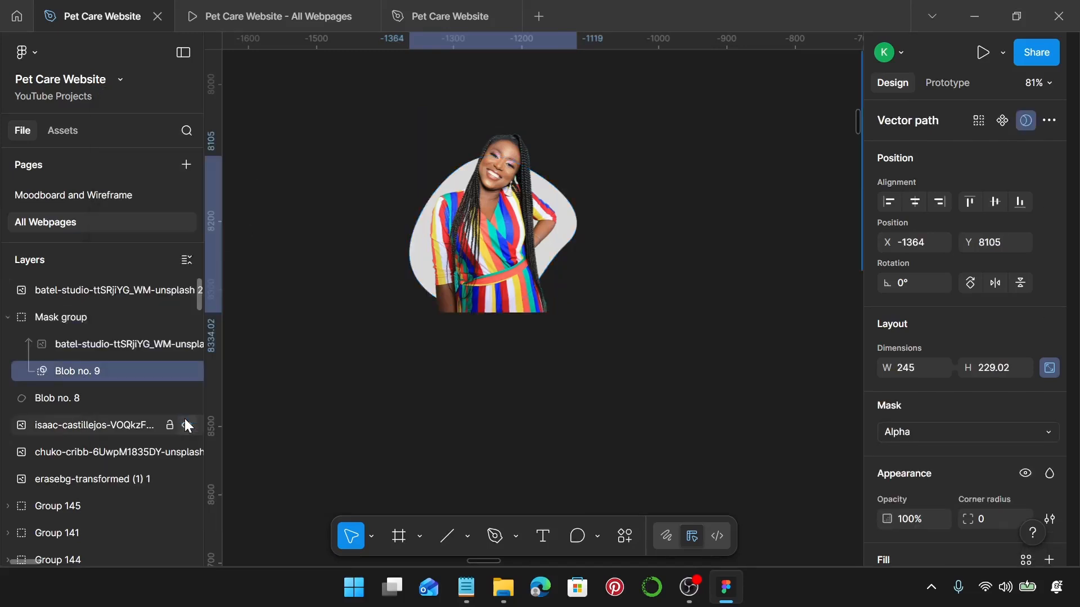
pyautogui.click(105, 290)
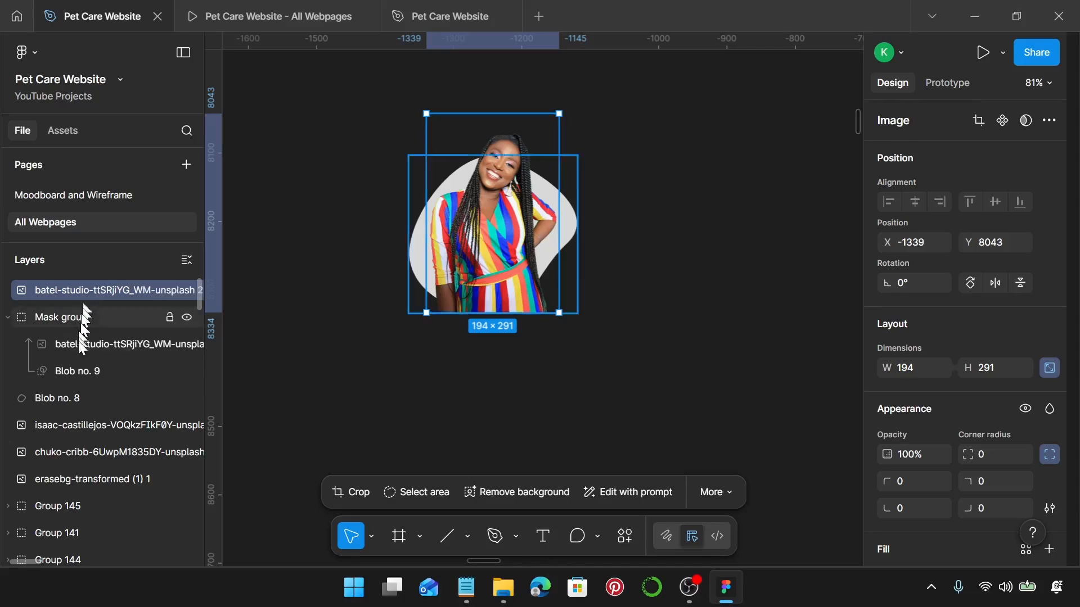
# Apply the Pet Care Orange color style as the fill of Blob no. 8 behind the woman.
pyautogui.click(77, 401)
pyautogui.scroll(-3, 993, 436)
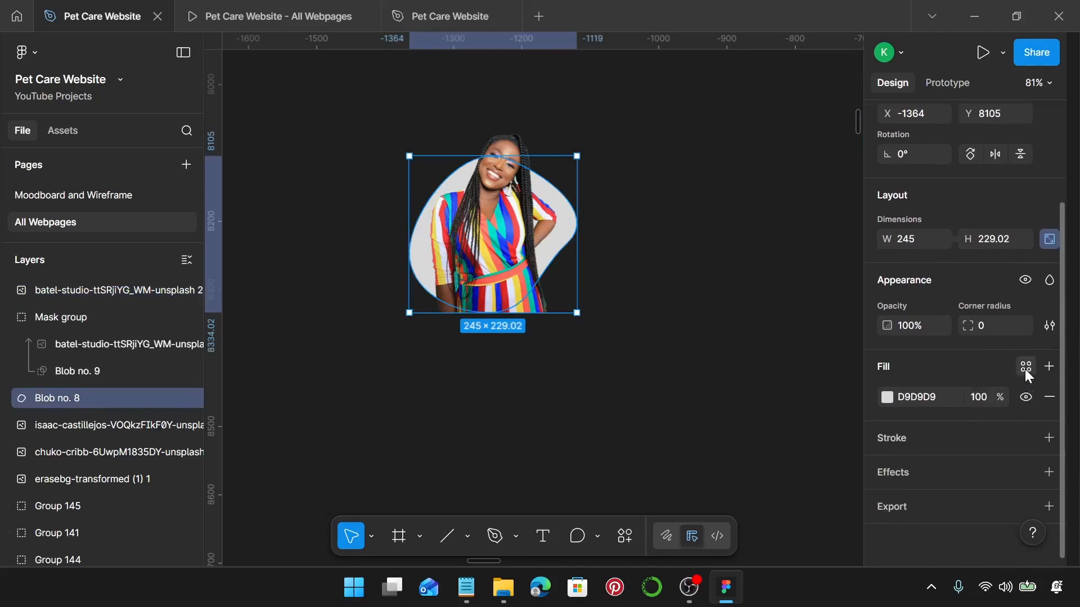
pyautogui.click(1026, 367)
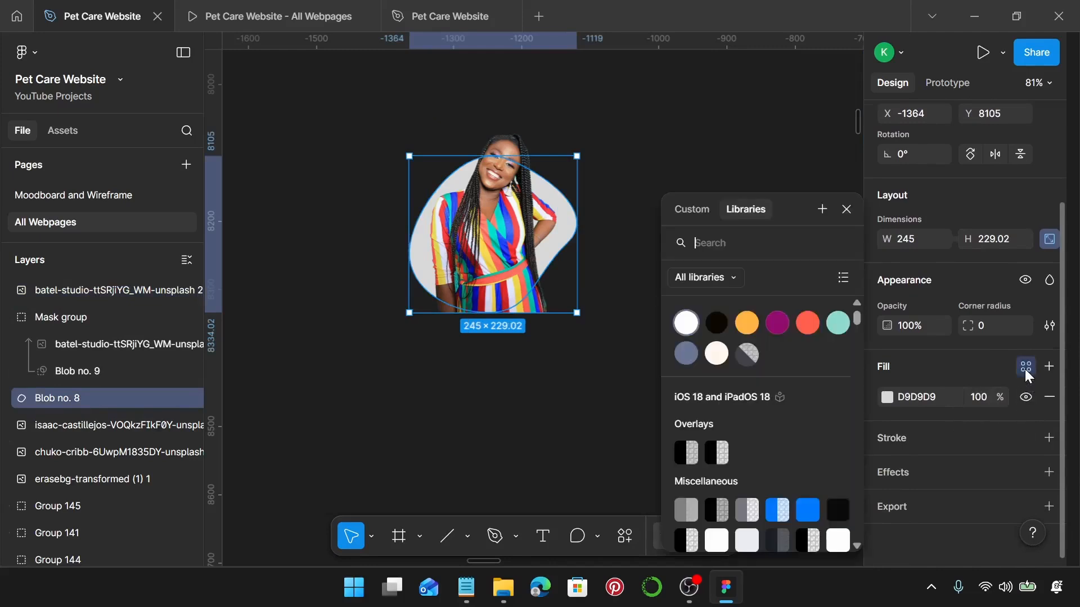
pyautogui.click(747, 323)
pyautogui.click(727, 345)
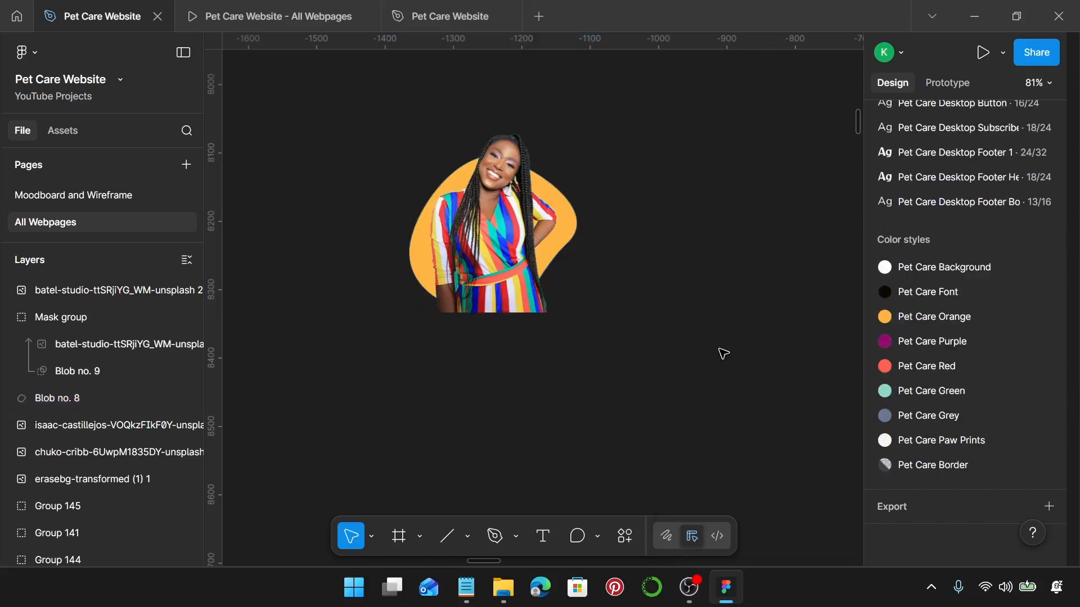
# Move Blob no. 7 and the photo of the man in the dark jacket near the woman's portrait, placing them side by side.
pyautogui.scroll(-3, 718, 355)
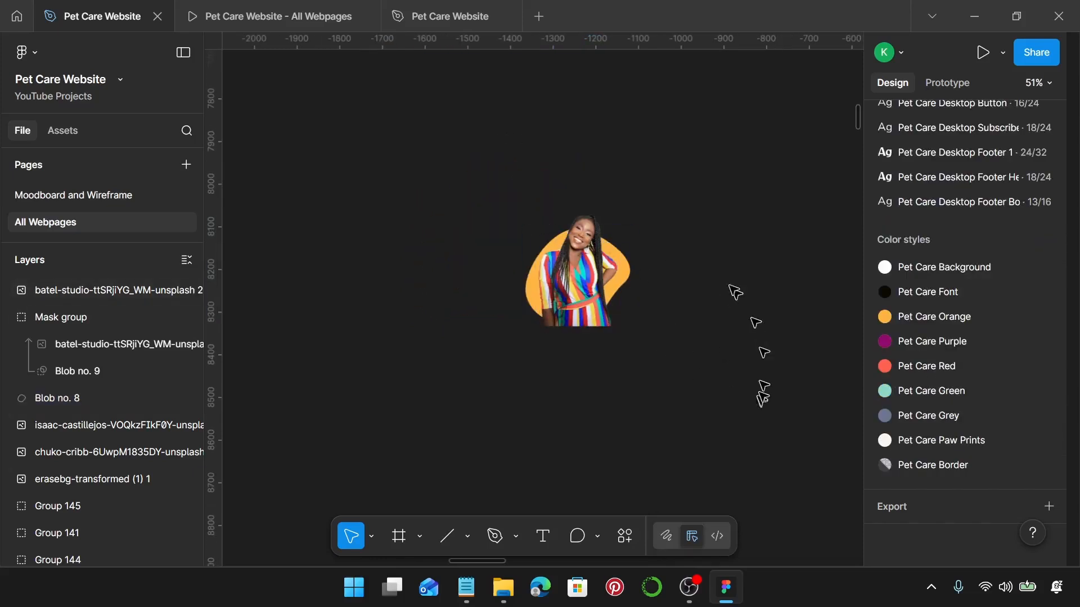
pyautogui.hscroll(3, 697, 278)
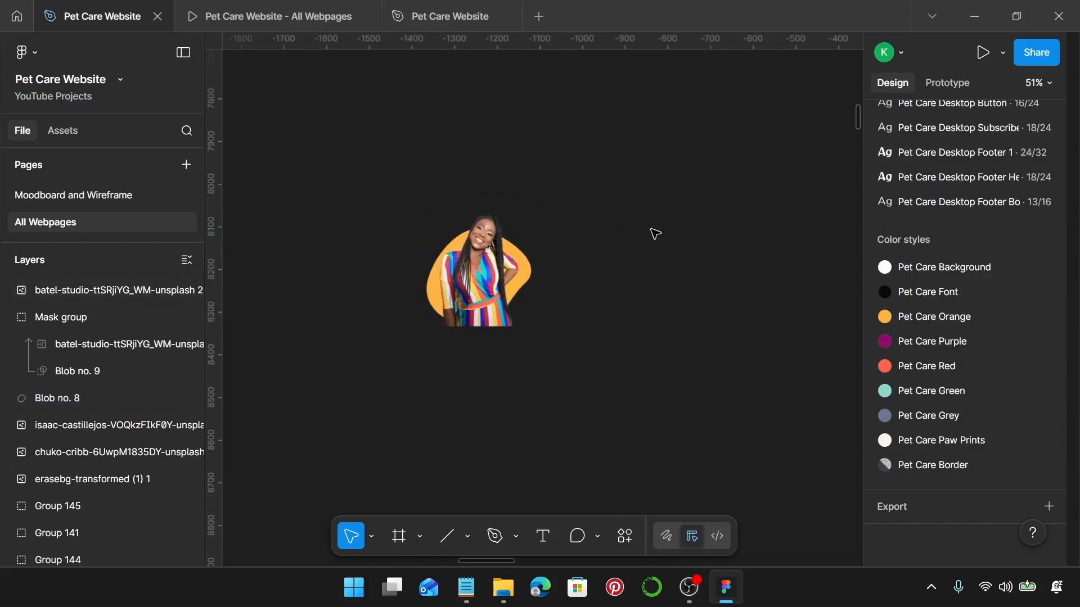
pyautogui.hscroll(5, 654, 233)
pyautogui.scroll(-5, 653, 233)
pyautogui.scroll(-3, 655, 233)
pyautogui.scroll(5, 656, 234)
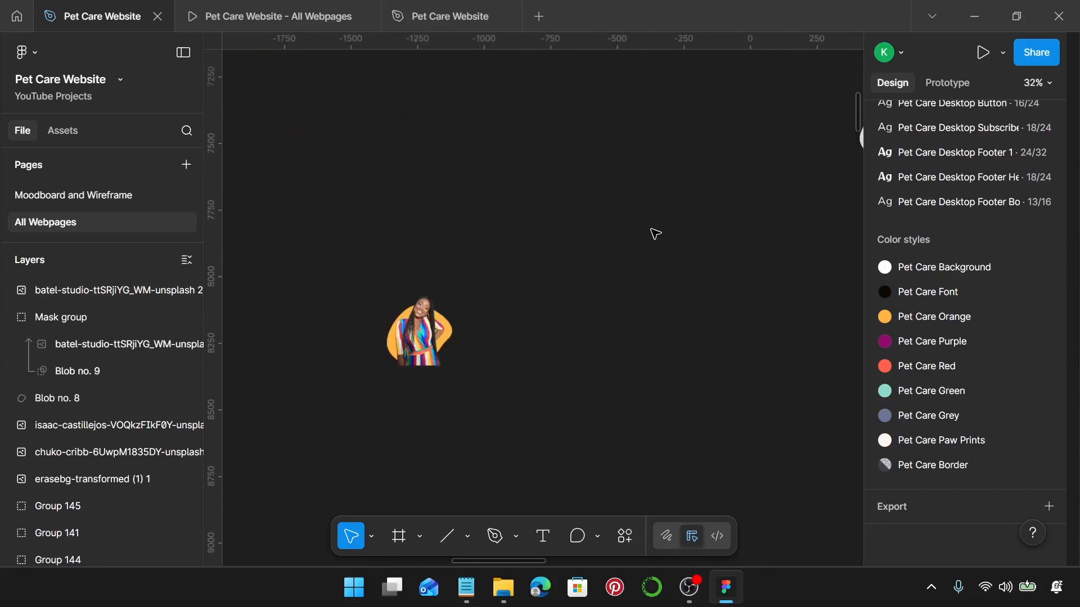
pyautogui.hscroll(3, 655, 234)
pyautogui.click(815, 284)
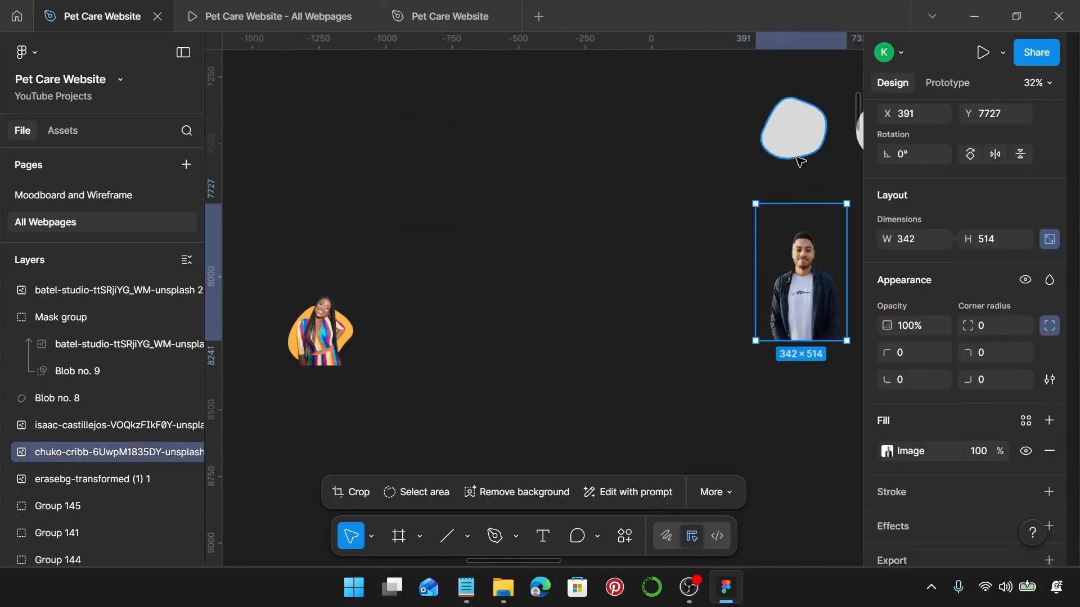
pyautogui.keyDown('shift'); pyautogui.click(797, 153); pyautogui.keyUp('shift')
pyautogui.moveTo(805, 253); pyautogui.dragTo(624, 387)
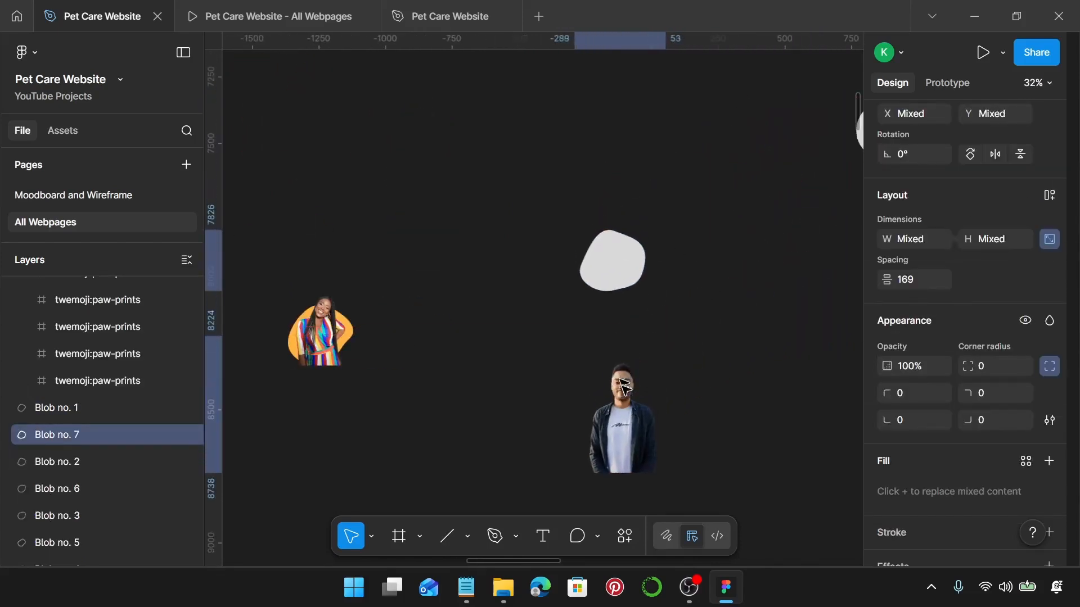
pyautogui.click(630, 261)
pyautogui.moveTo(630, 261); pyautogui.dragTo(460, 336)
pyautogui.moveTo(610, 419); pyautogui.dragTo(511, 348)
# Bring Blob no. 7 and the man's photo to the front with the photo on top, and duplicate the blob in place.
pyautogui.scroll(5, 461, 366)
pyautogui.click(411, 308)
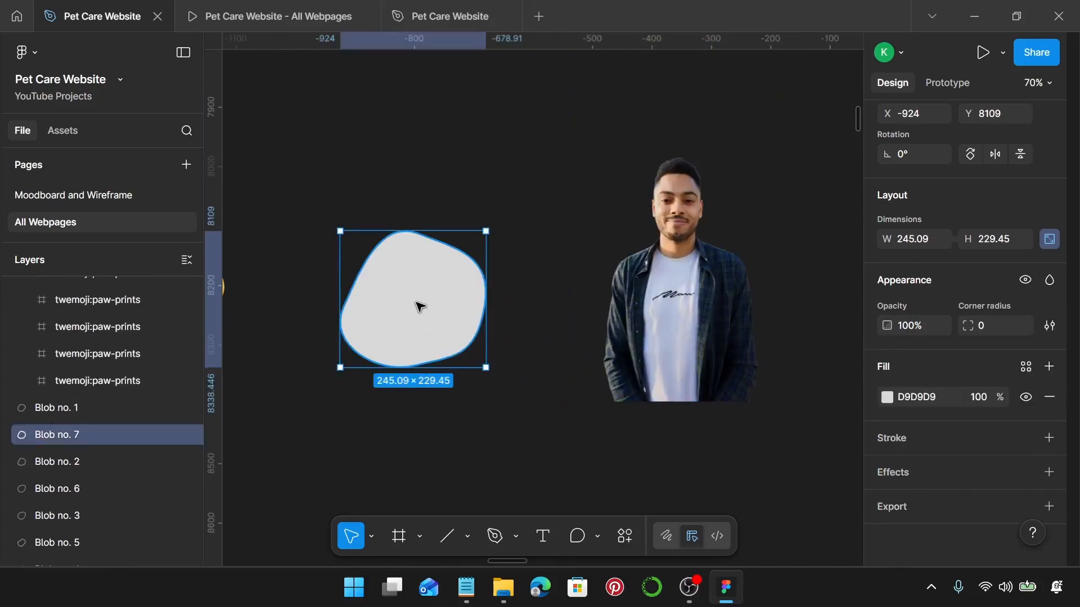
pyautogui.press(']')
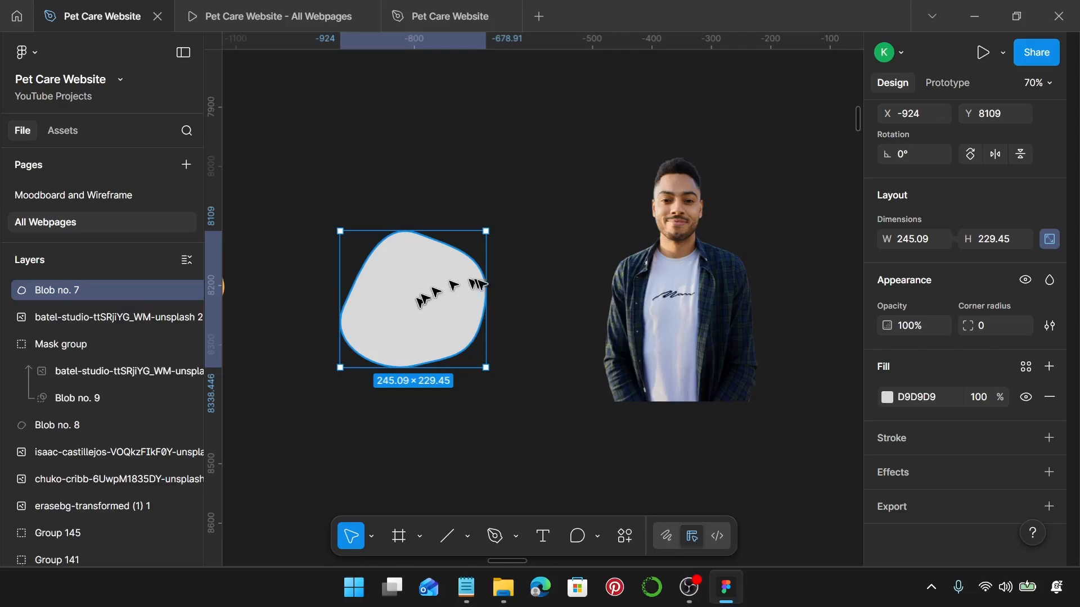
pyautogui.click(646, 295)
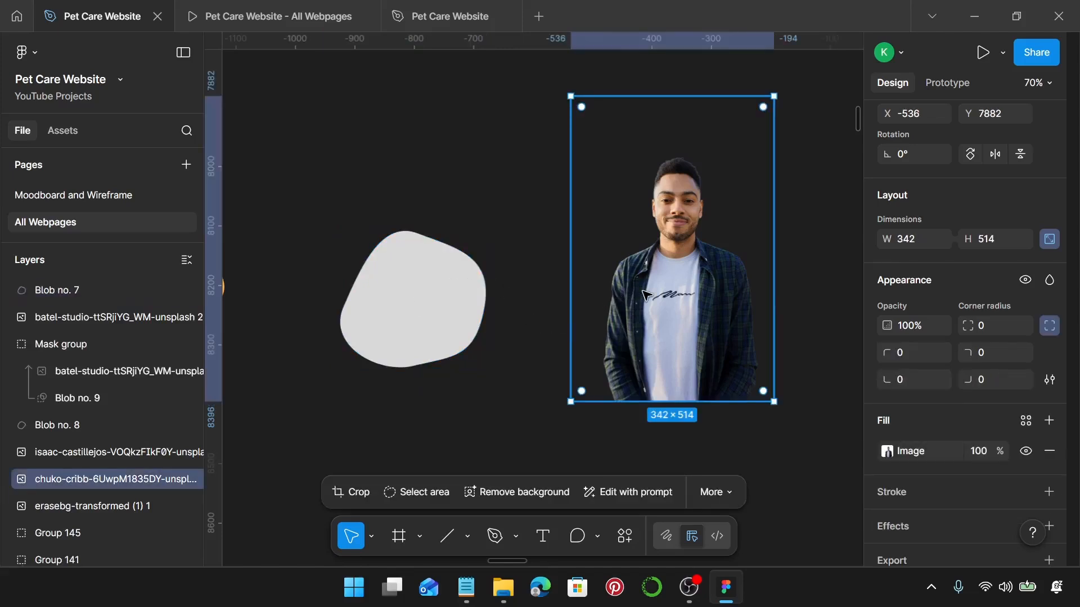
pyautogui.press(']')
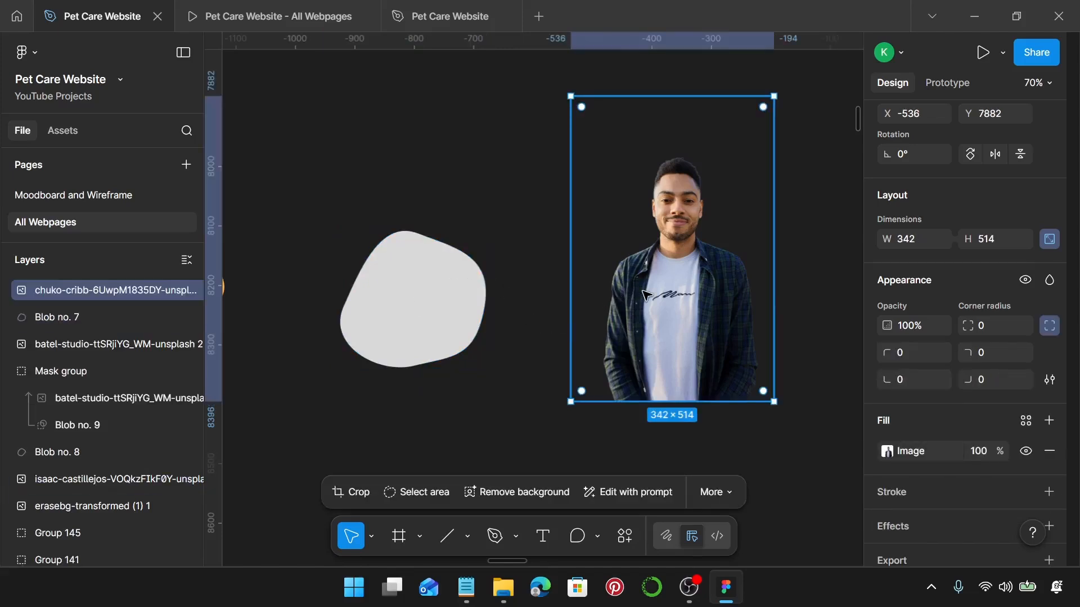
pyautogui.click(400, 312)
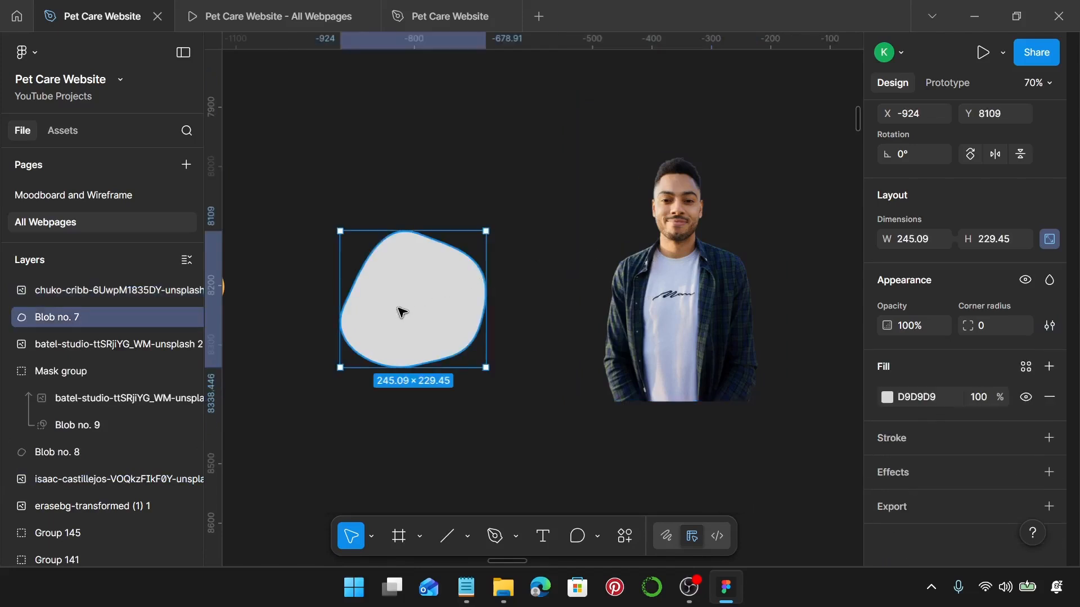
pyautogui.hotkey('ctrl', 'd')
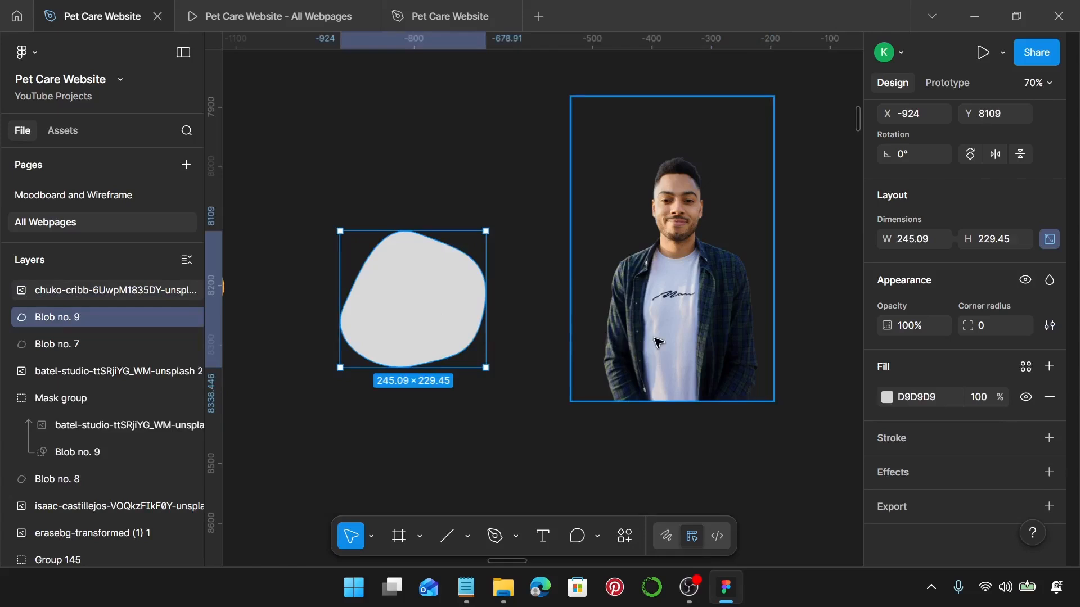
# Scale the man's photo proportionally to a width of 237.
pyautogui.click(638, 347)
pyautogui.click(917, 242)
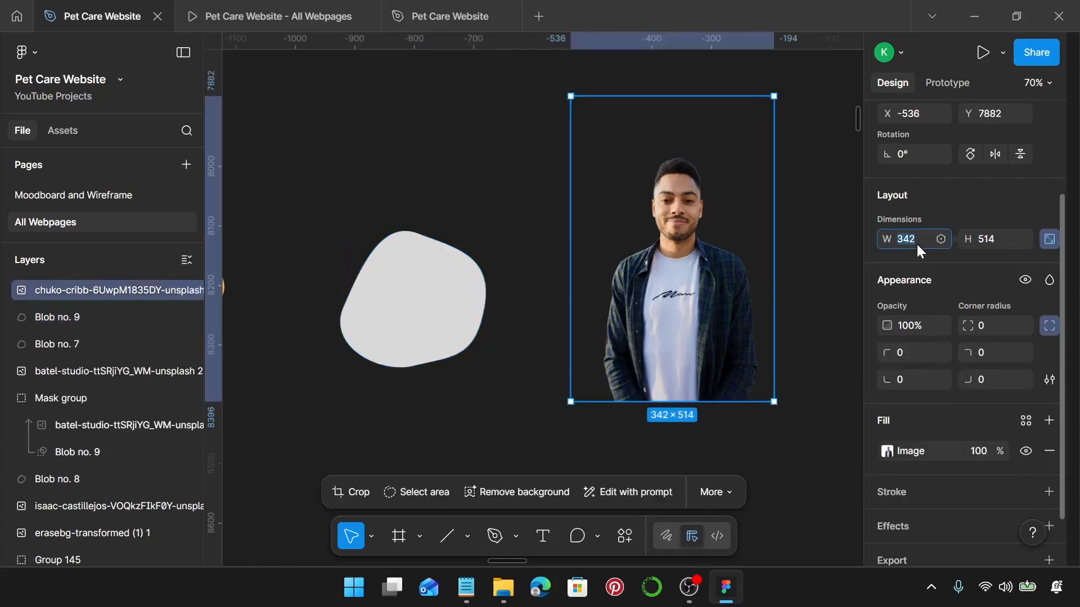
pyautogui.write('237')
pyautogui.press('Return')
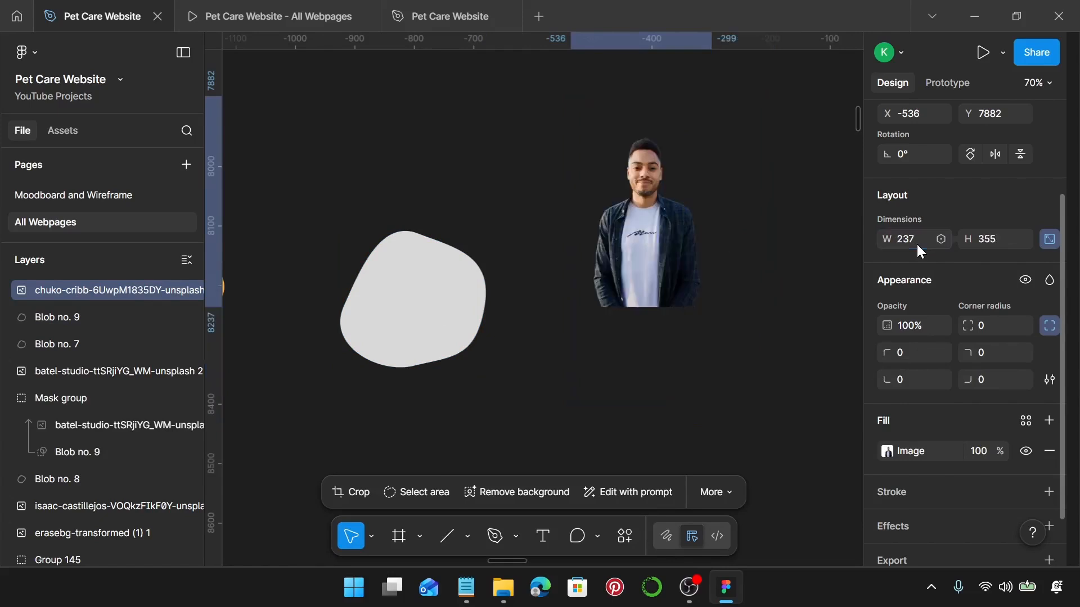
# Resize both stacked blobs, Blob no. 7 and its duplicate, to 245 × 229.
pyautogui.click(402, 325)
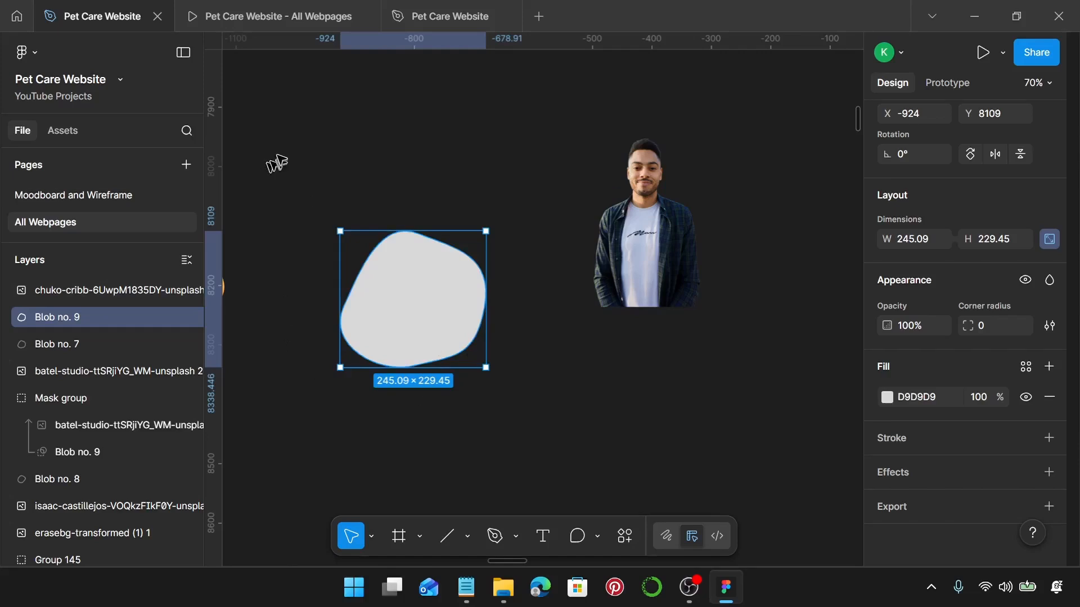
pyautogui.moveTo(273, 144); pyautogui.dragTo(462, 418)
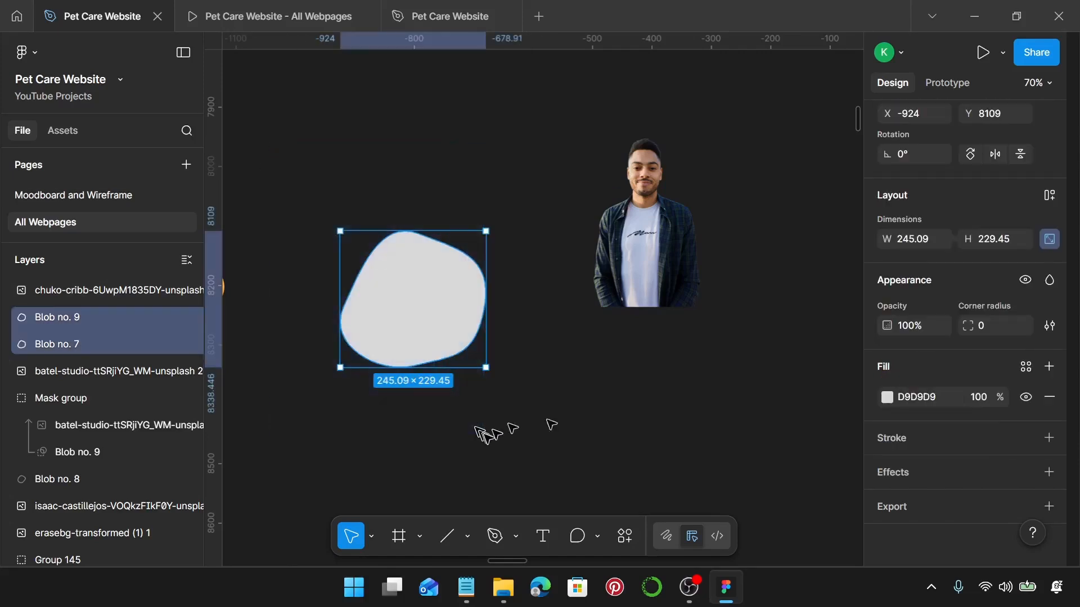
pyautogui.click(914, 239)
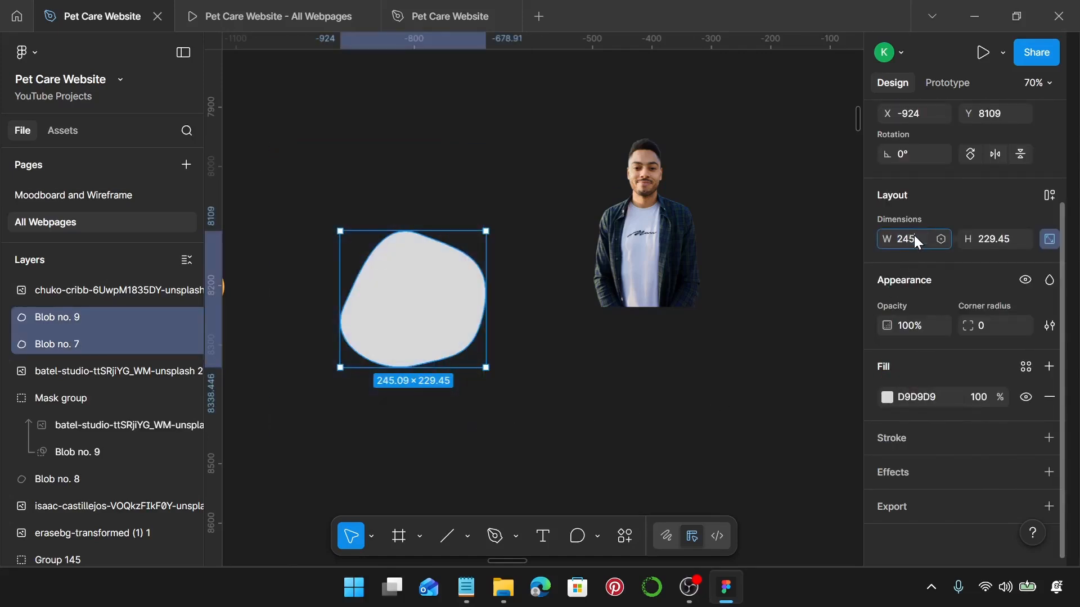
pyautogui.press('Return')
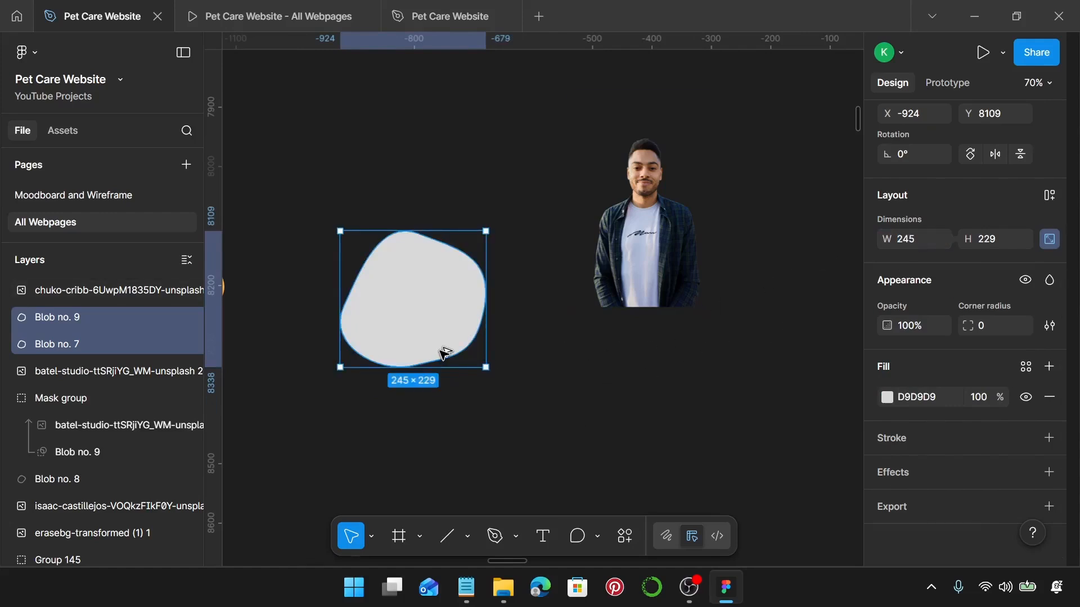
# Place the man's photo over the stacked blobs with its lower edge on theirs, and duplicate the photo in place.
pyautogui.hscroll(-2, 441, 351)
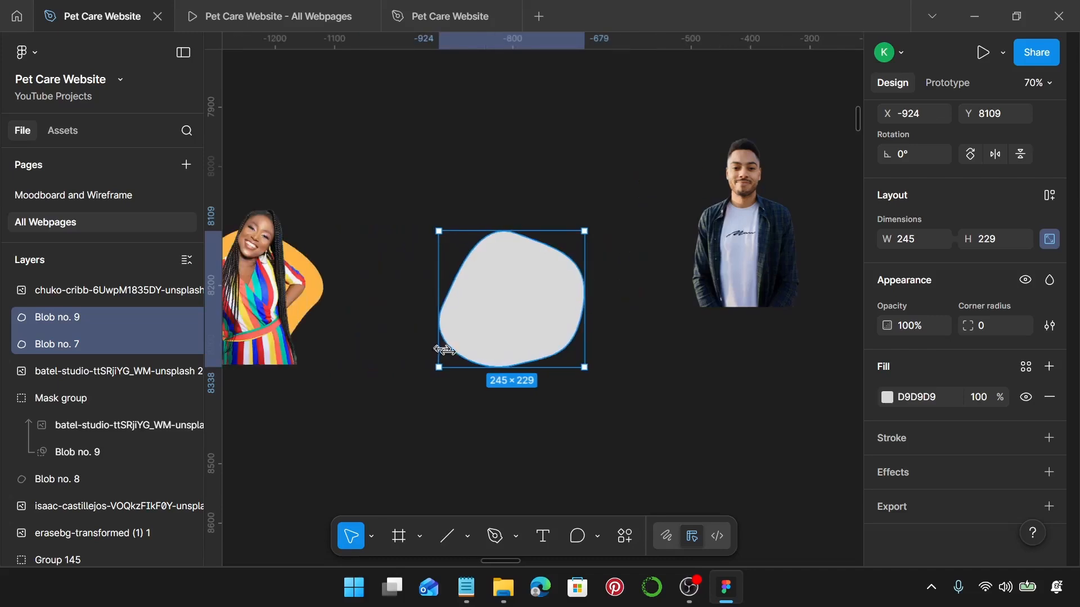
pyautogui.scroll(1, 537, 344)
pyautogui.click(785, 291)
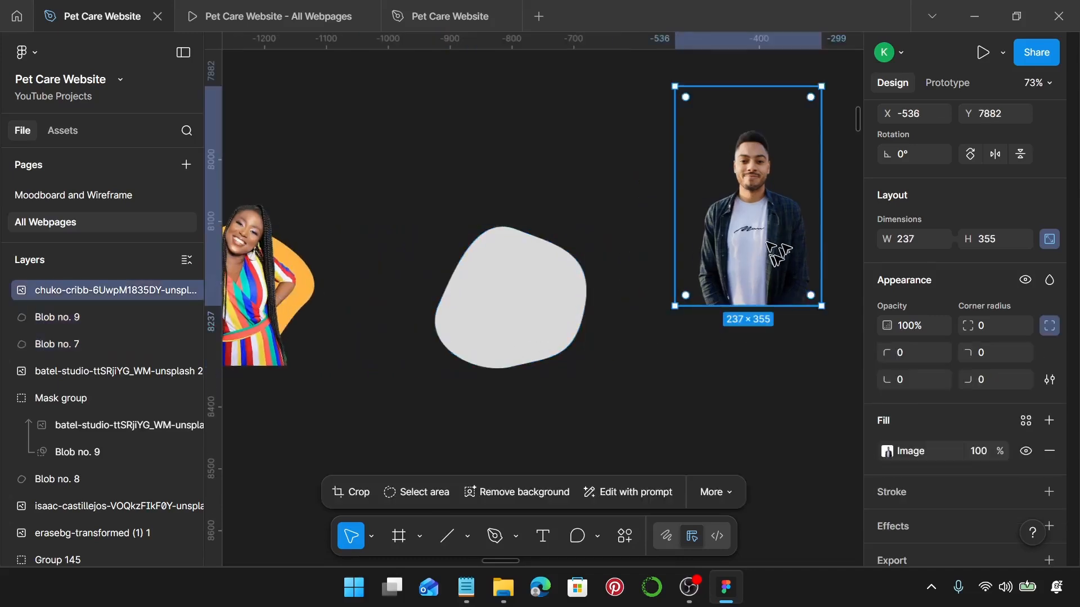
pyautogui.moveTo(786, 271); pyautogui.dragTo(541, 333)
pyautogui.hscroll(-3, 562, 337)
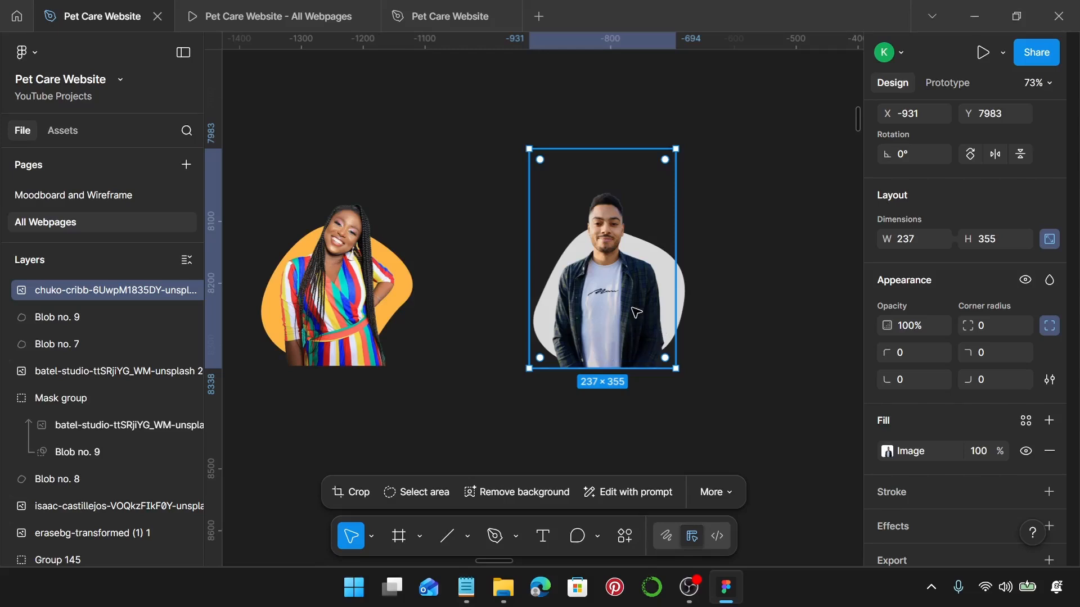
pyautogui.moveTo(636, 312); pyautogui.dragTo(635, 313)
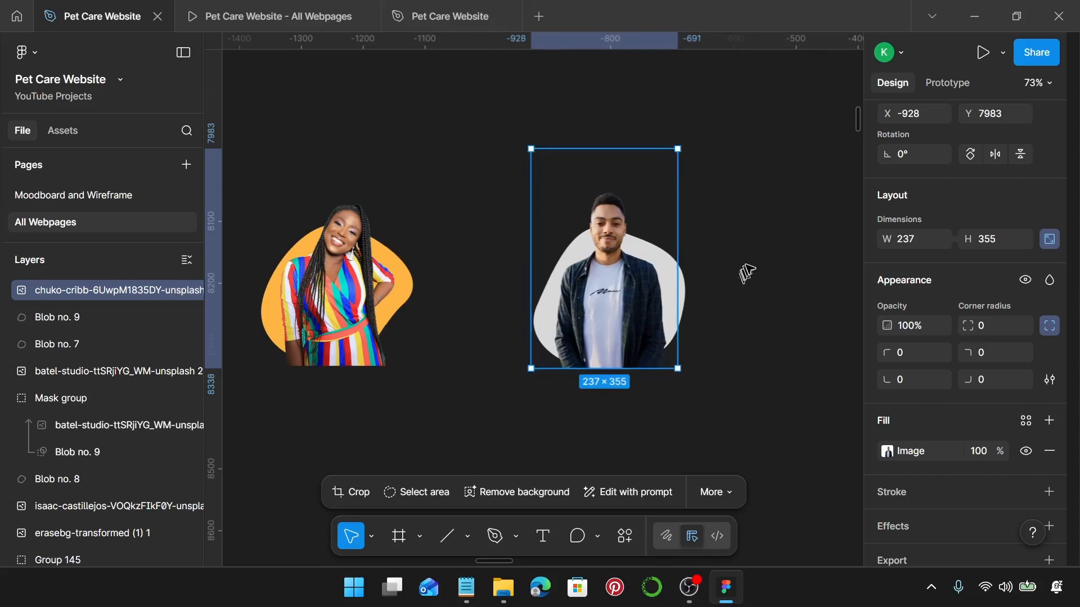
pyautogui.hotkey('ctrl', 'd')
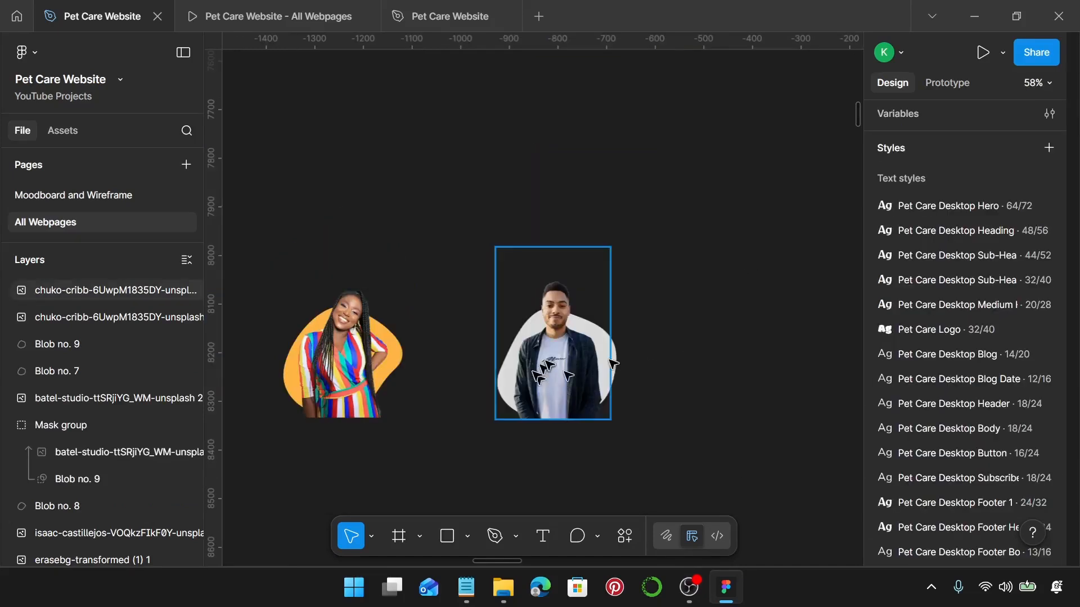
pyautogui.click(547, 360)
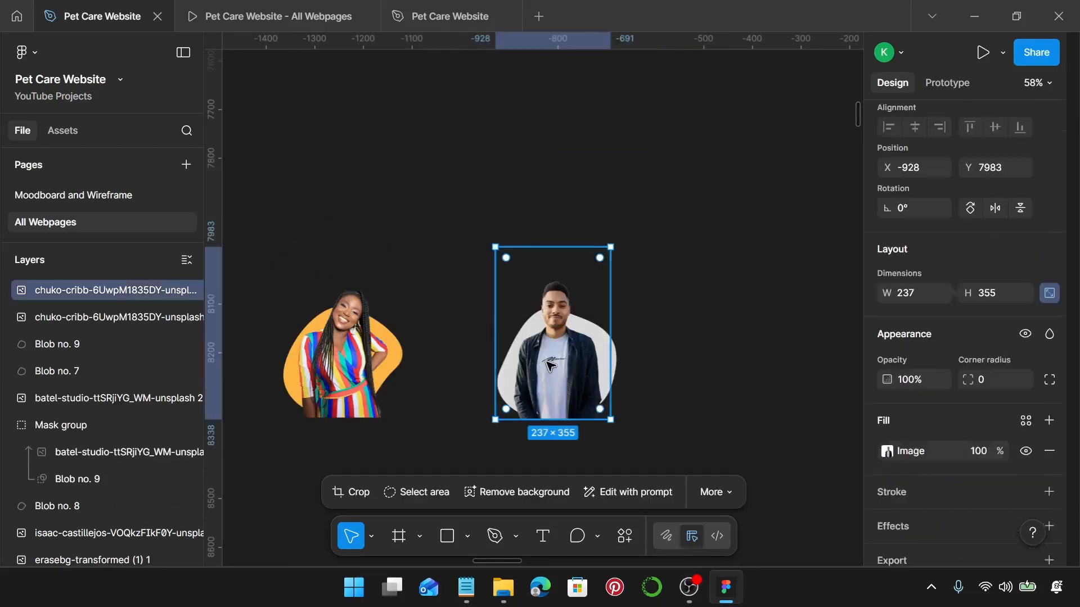
# Use the duplicated blob as a mask for the lower copy of the man's photo.
pyautogui.click(117, 309)
pyautogui.keyDown('shift'); pyautogui.click(95, 345); pyautogui.keyUp('shift')
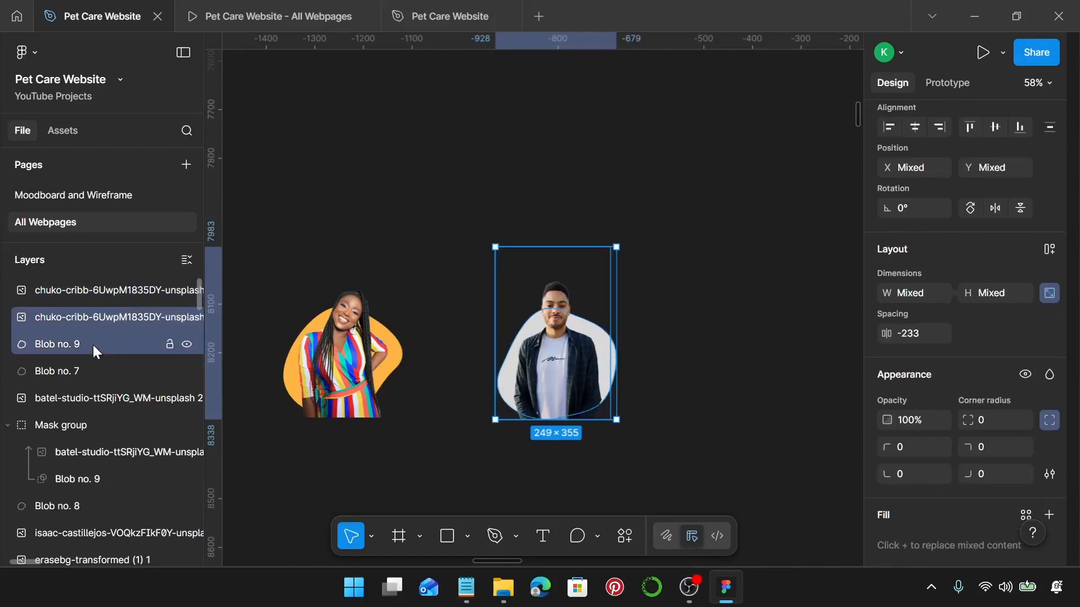
pyautogui.rightClick(93, 345)
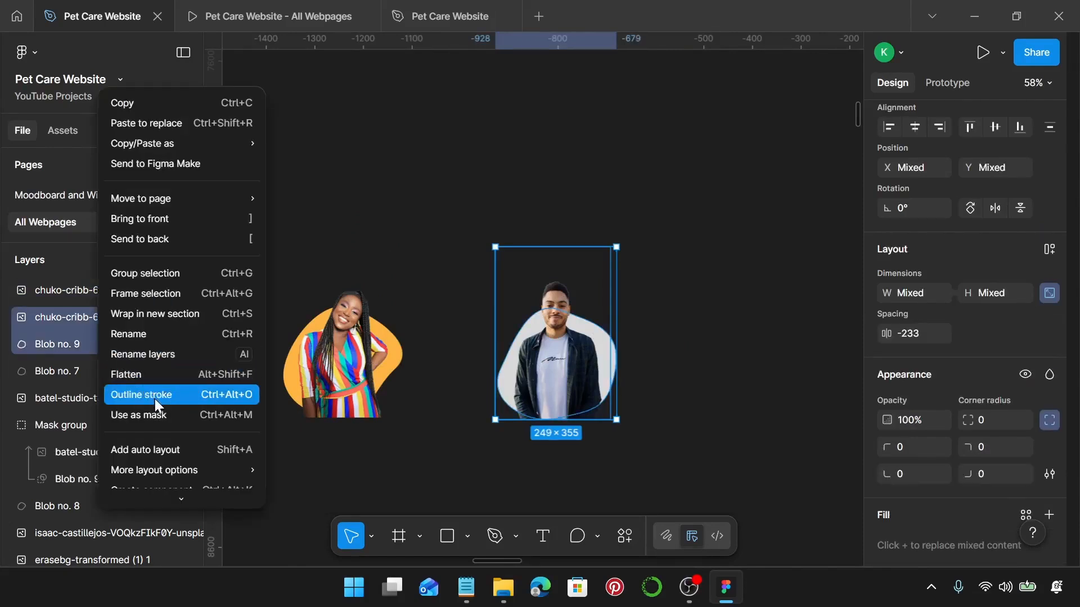
pyautogui.click(165, 415)
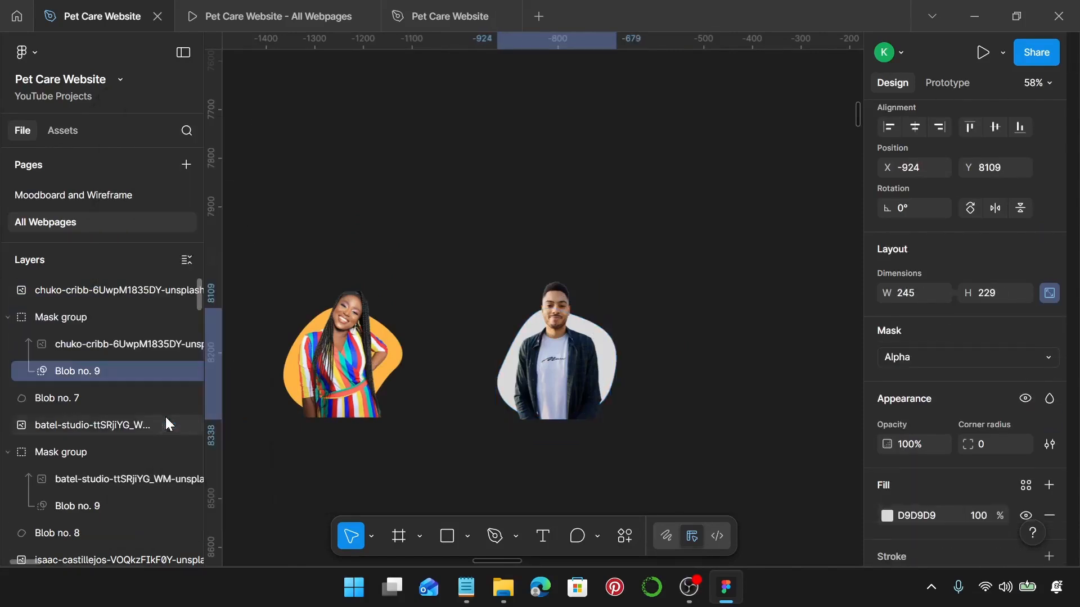
# Apply the Pet Care Green color style as the fill of Blob no. 7 behind the man.
pyautogui.click(61, 397)
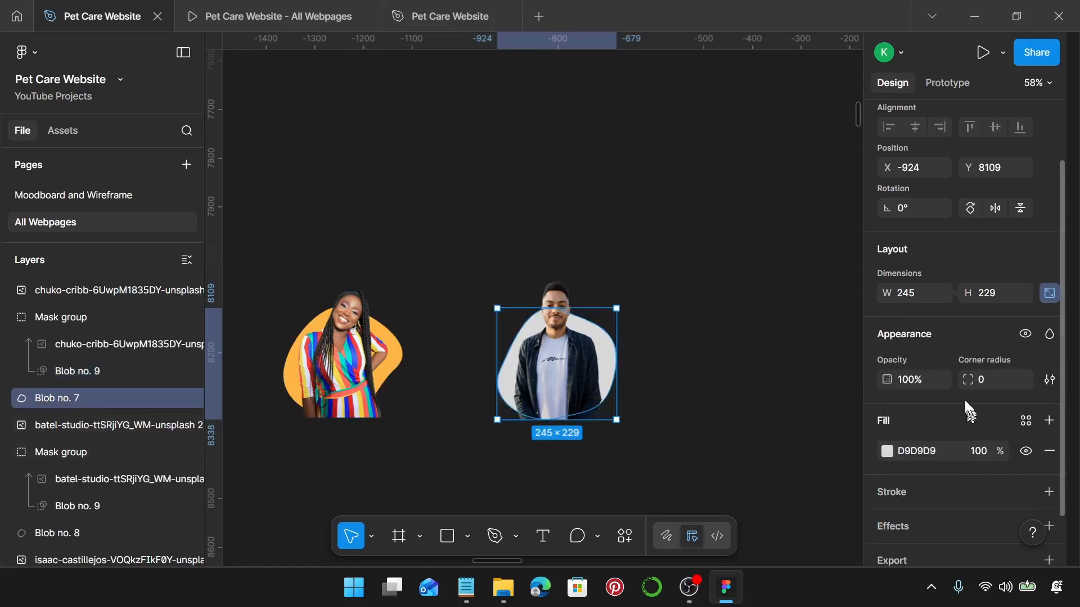
pyautogui.click(1025, 423)
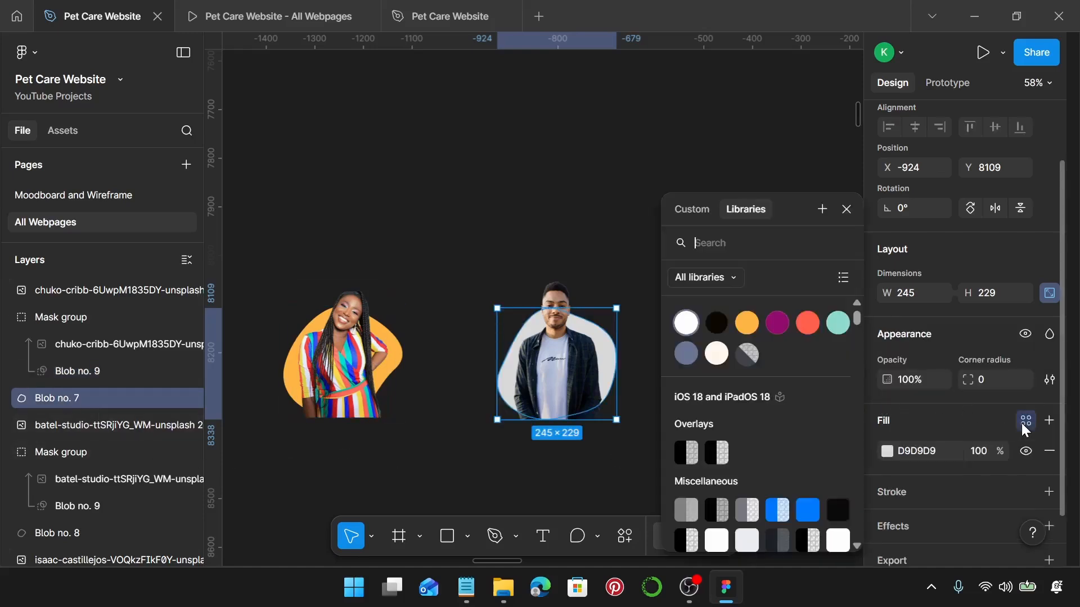
pyautogui.click(837, 324)
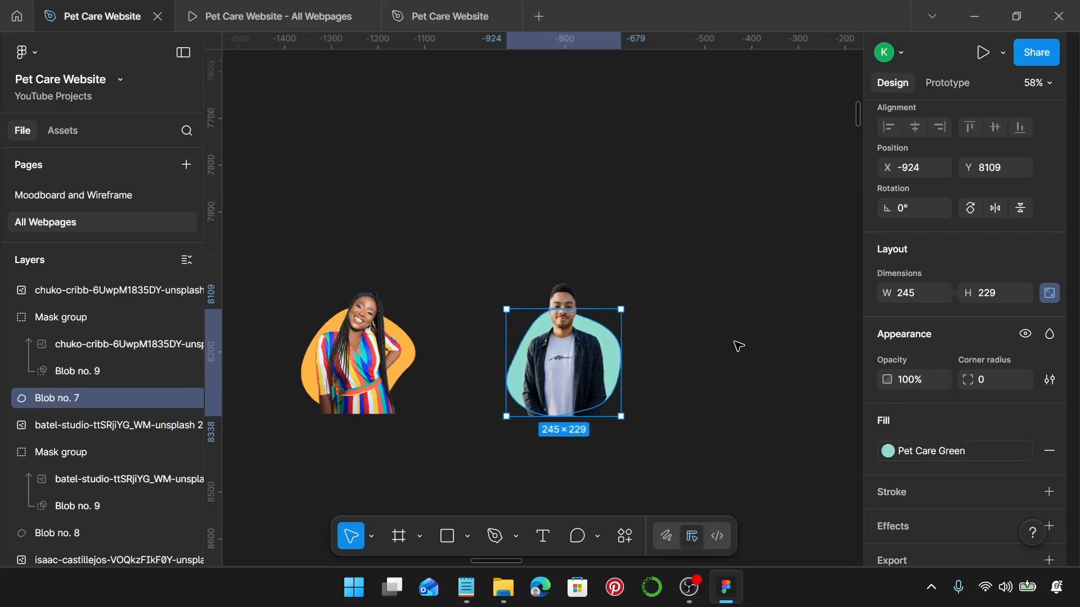
# Place Blob no. 6 beside the green man's portrait and set its width to 245.
pyautogui.scroll(-3, 734, 341)
pyautogui.hscroll(2, 734, 342)
pyautogui.click(629, 362)
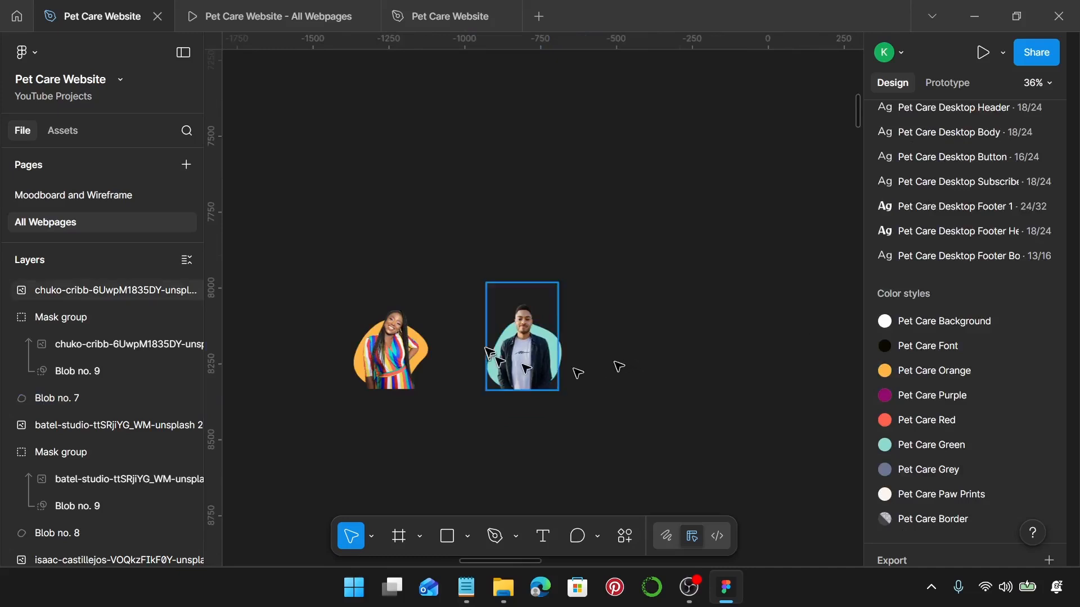
pyautogui.hscroll(3, 663, 338)
pyautogui.scroll(-2, 663, 337)
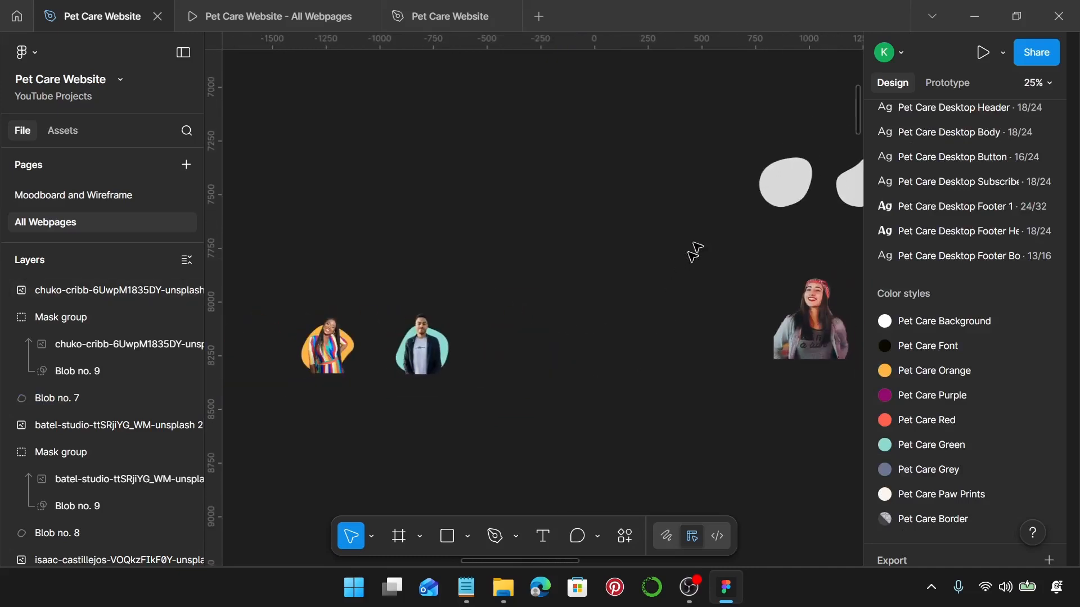
pyautogui.moveTo(782, 182); pyautogui.dragTo(549, 356)
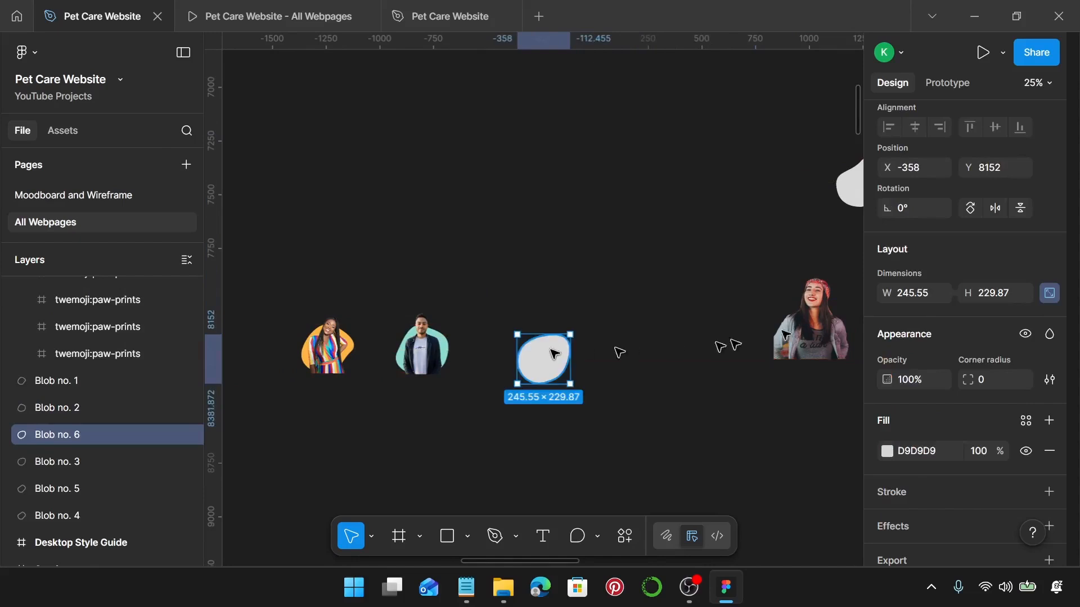
pyautogui.click(903, 295)
pyautogui.write('245')
pyautogui.press('Return')
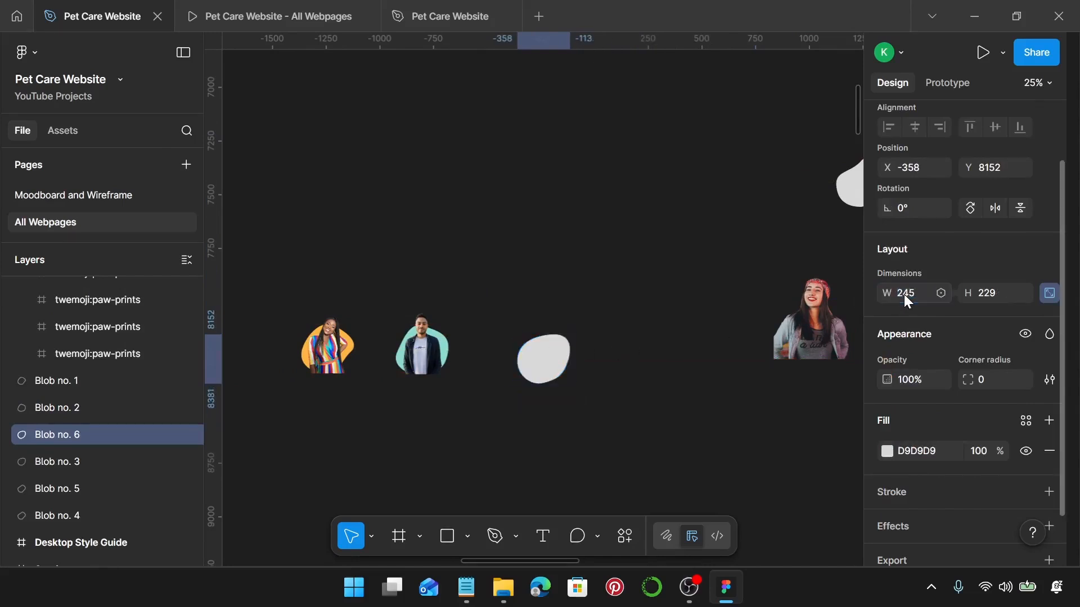
# Move the photo of the woman with the red headband next to Blob no. 6.
pyautogui.scroll(2, 789, 368)
pyautogui.moveTo(824, 314); pyautogui.dragTo(633, 354)
pyautogui.scroll(2, 630, 354)
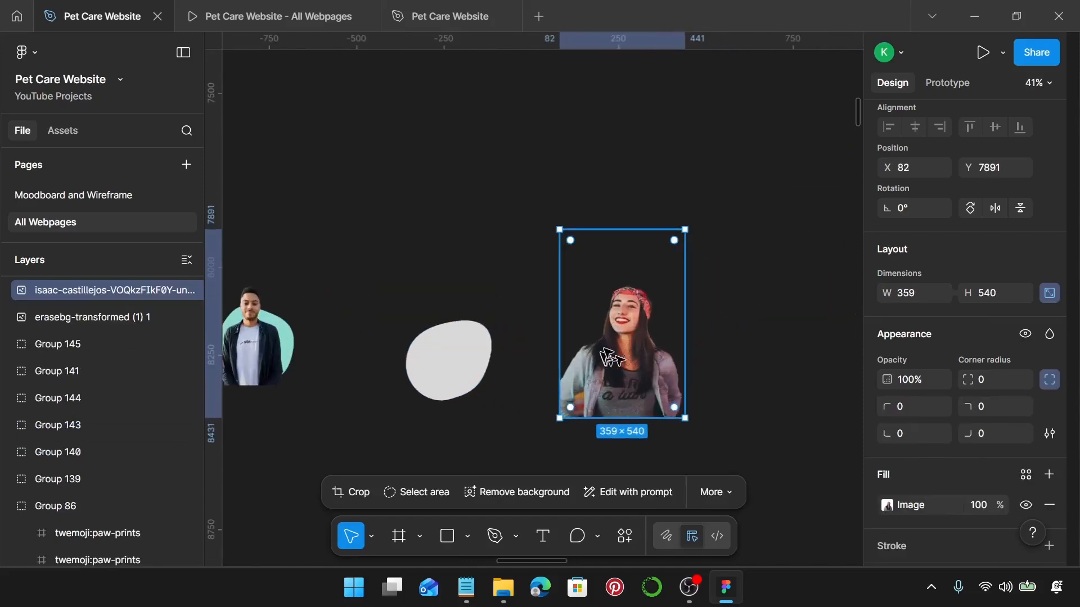
# Bring Blob no. 6 and the woman's photo to the front, photo uppermost, and duplicate the blob in place.
pyautogui.click(468, 362)
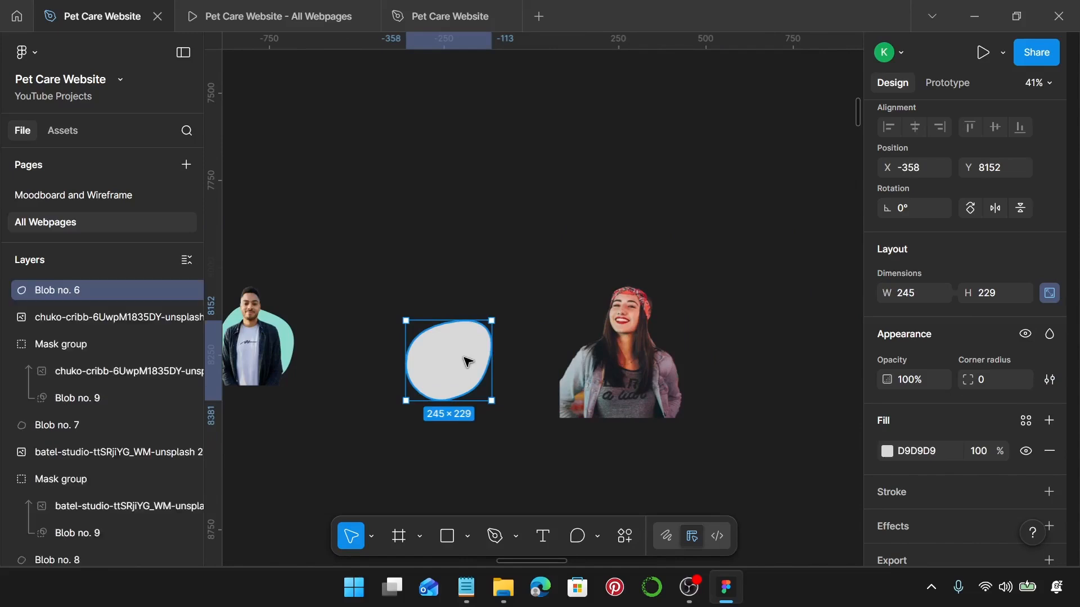
pyautogui.click(601, 384)
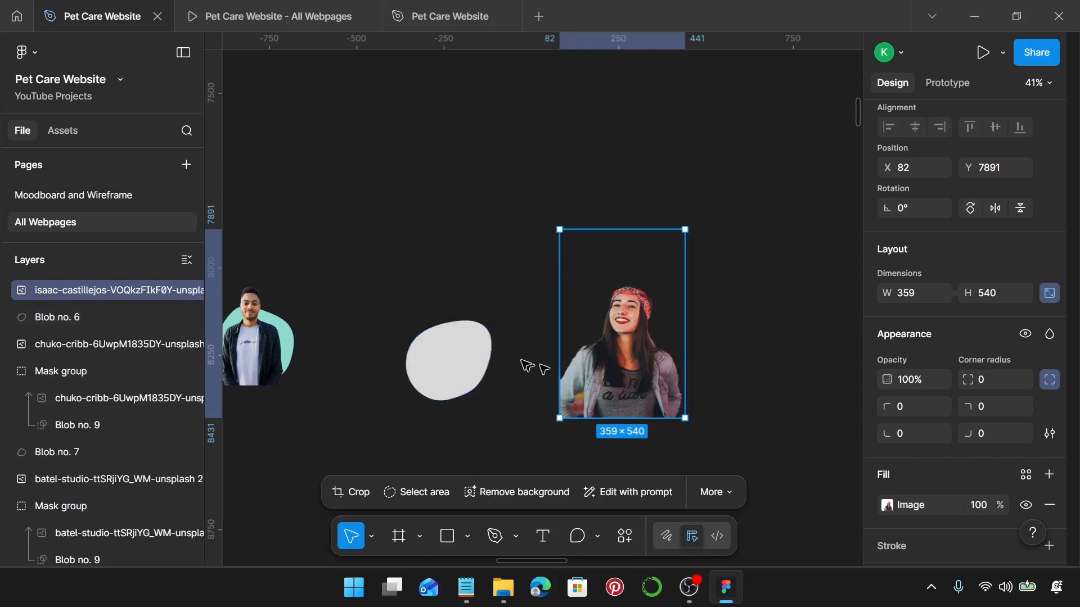
pyautogui.click(478, 366)
pyautogui.hotkey('ctrl', 'v')
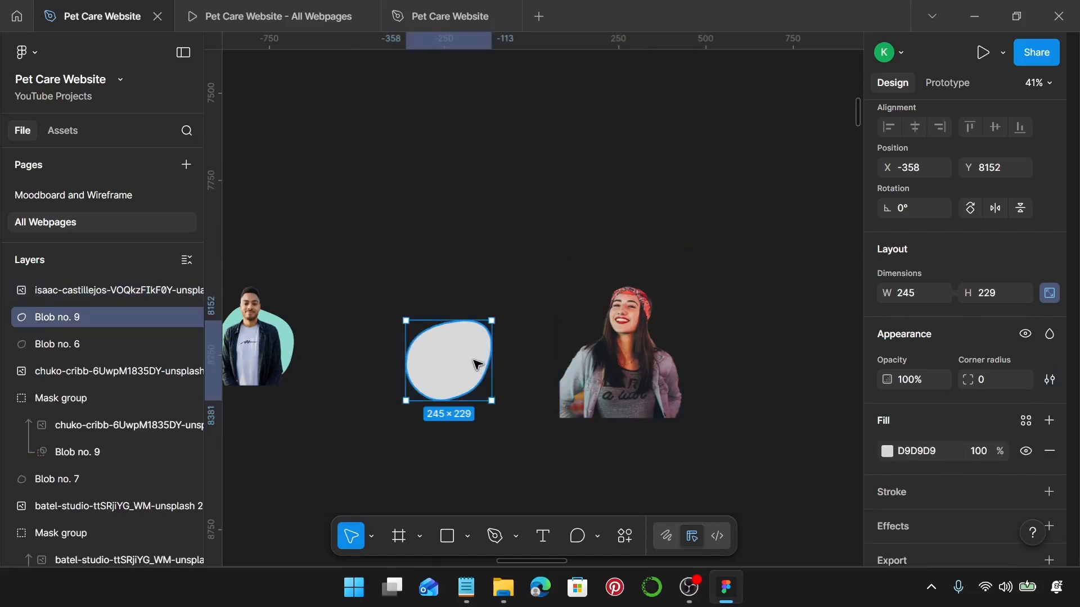
# Set the woman's photo width to 255 and place it over the stacked blobs with its lower edge on theirs.
pyautogui.click(594, 346)
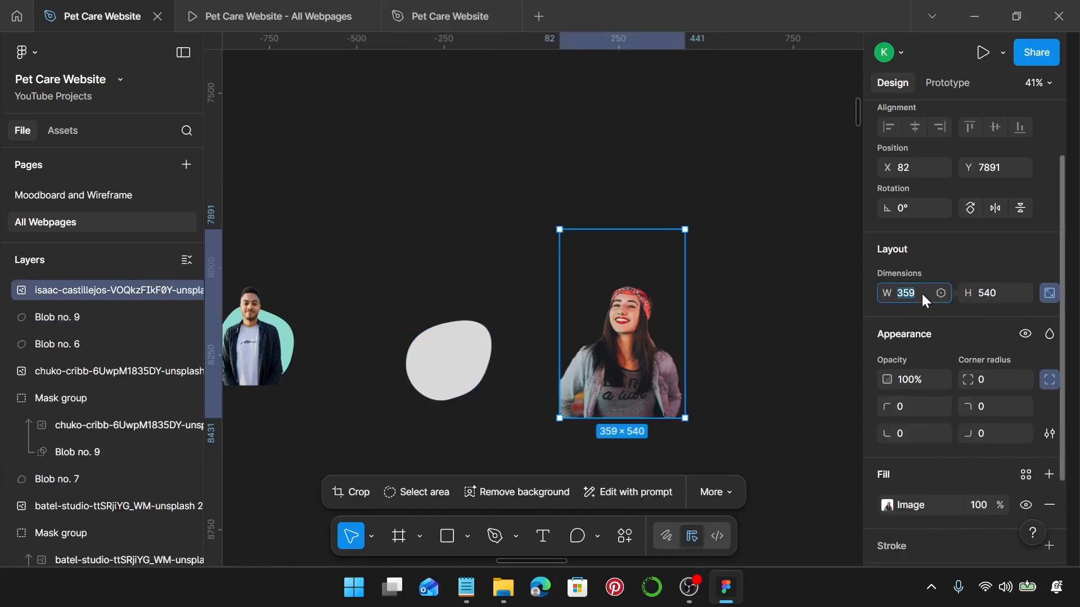
pyautogui.press('Return')
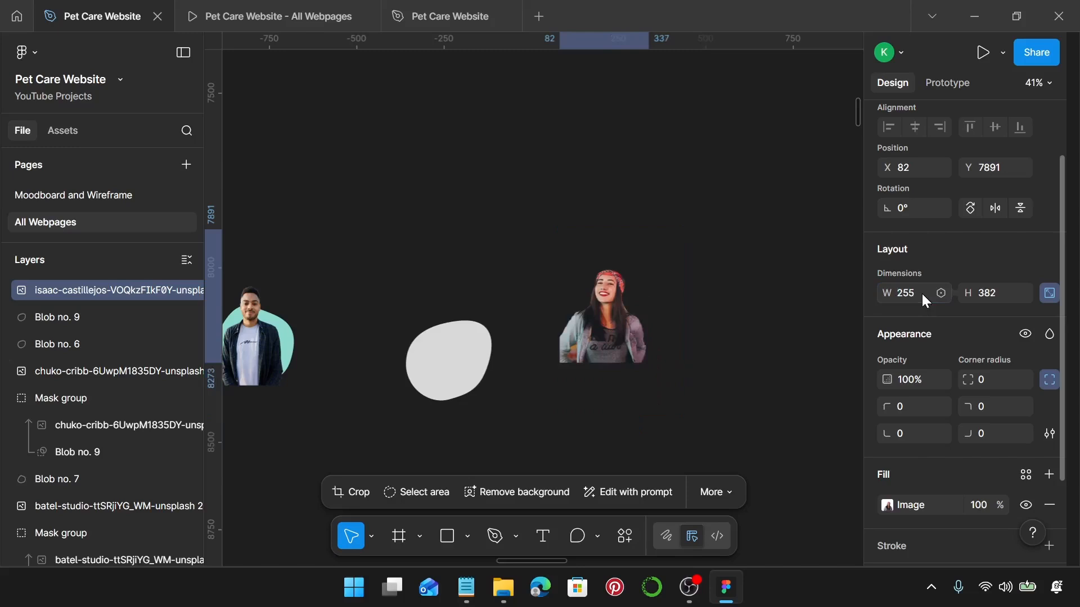
pyautogui.scroll(3, 560, 371)
pyautogui.moveTo(612, 345); pyautogui.dragTo(384, 375)
pyautogui.hscroll(-3, 450, 360)
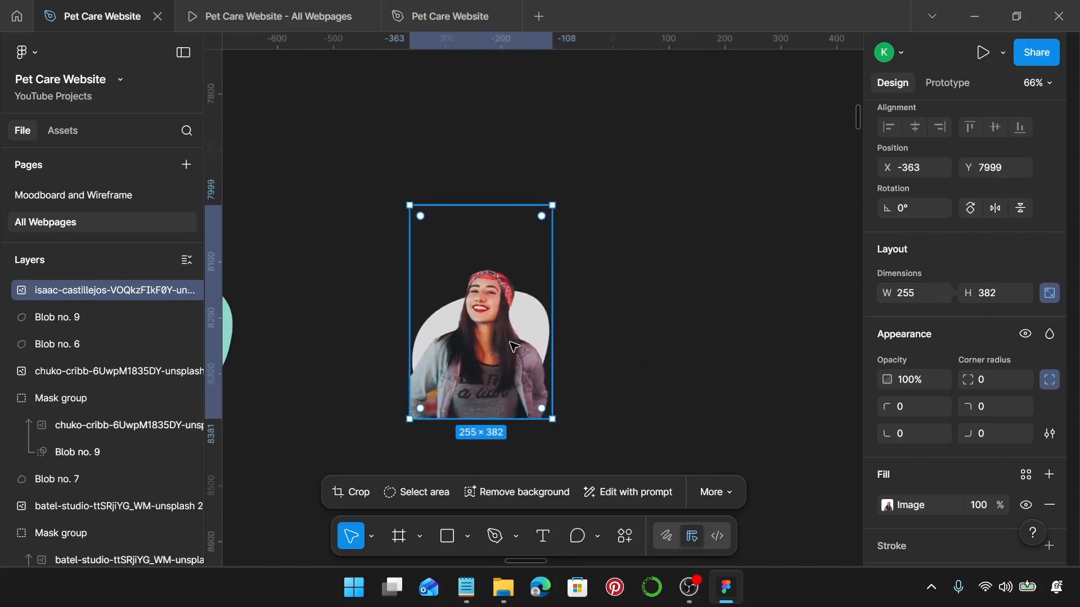
pyautogui.moveTo(511, 366); pyautogui.dragTo(492, 369)
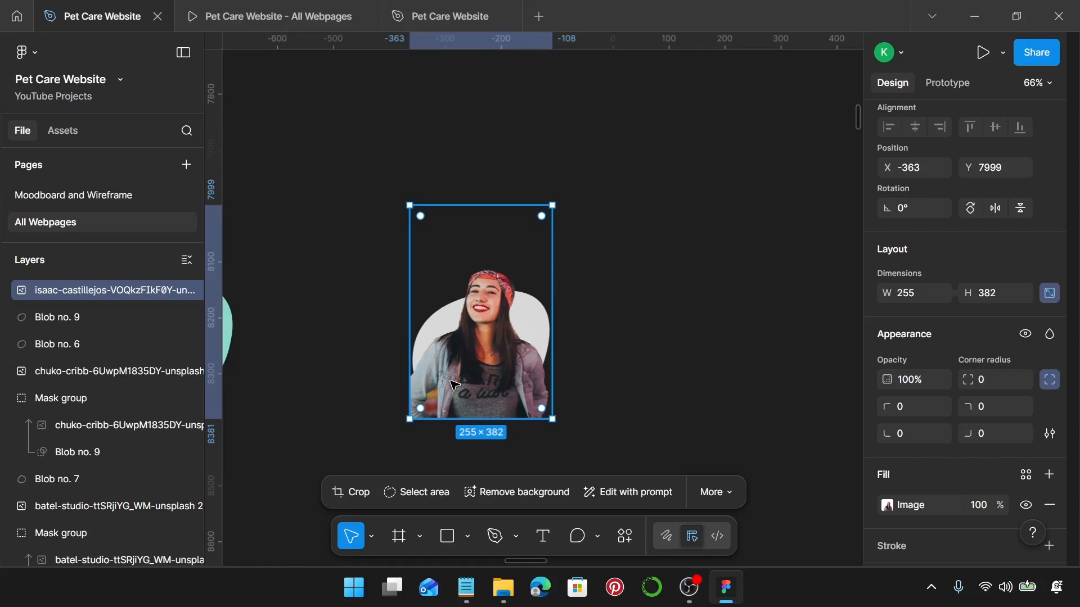
# Duplicate the woman's photo in place and use the duplicated blob as a mask for the lower copy.
pyautogui.hotkey('ctrl', 'd')
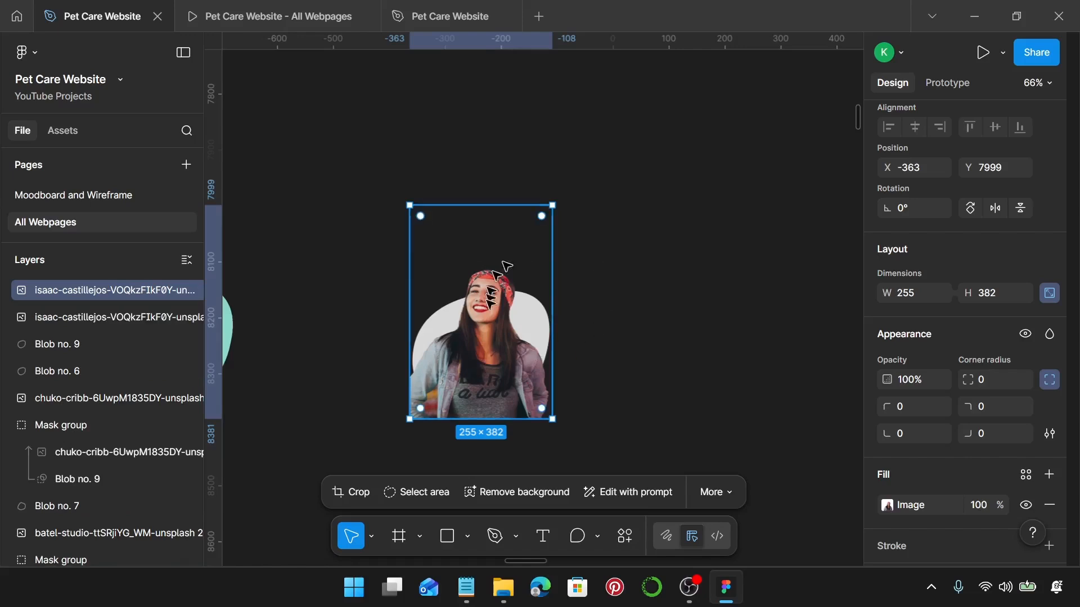
pyautogui.click(114, 310)
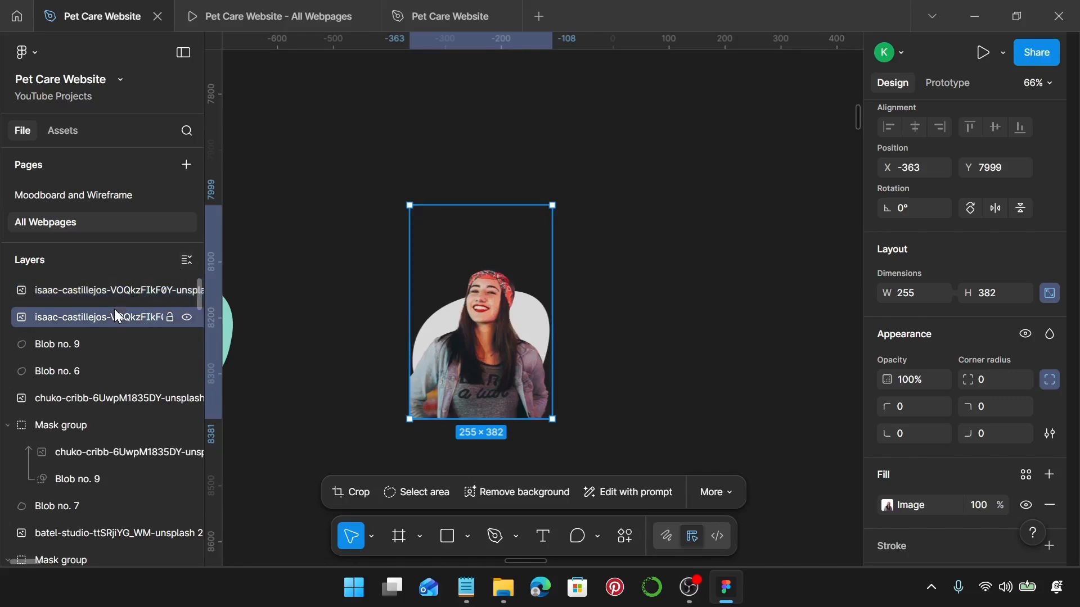
pyautogui.keyDown('shift'); pyautogui.click(90, 339); pyautogui.keyUp('shift')
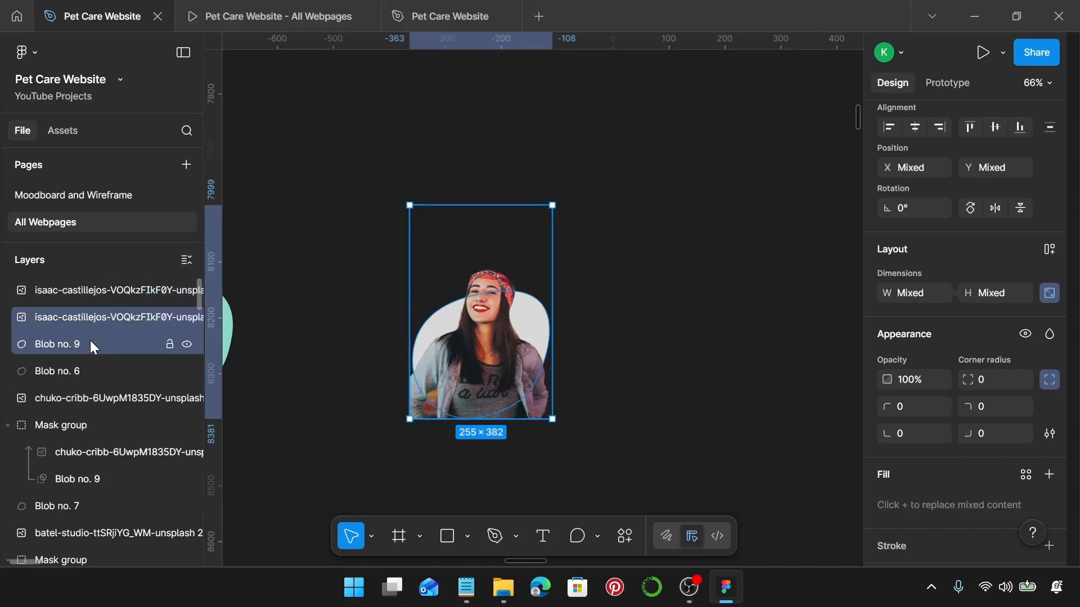
pyautogui.rightClick(90, 339)
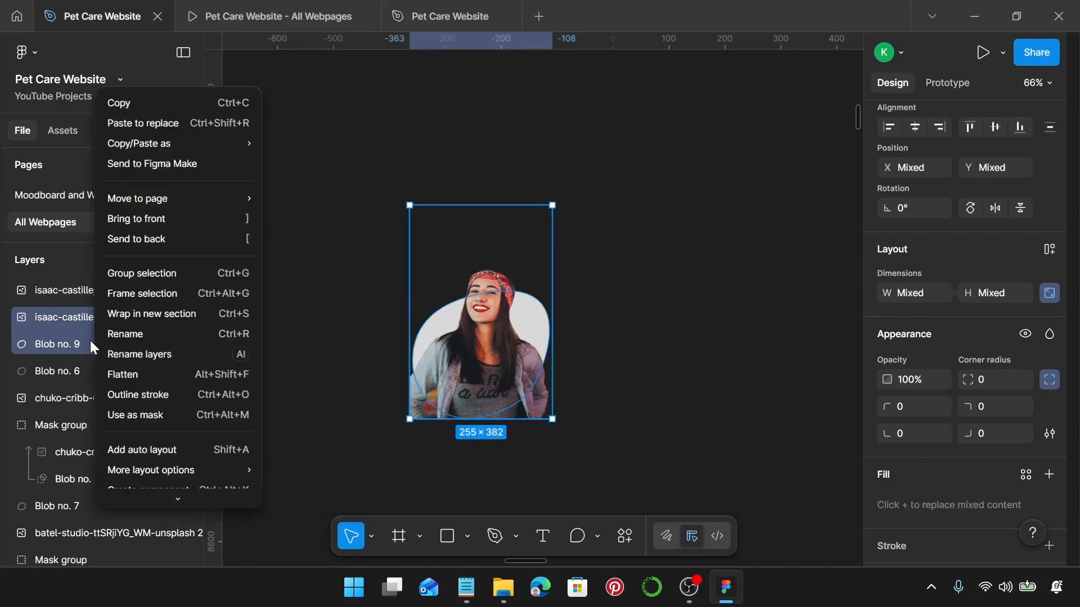
pyautogui.click(173, 416)
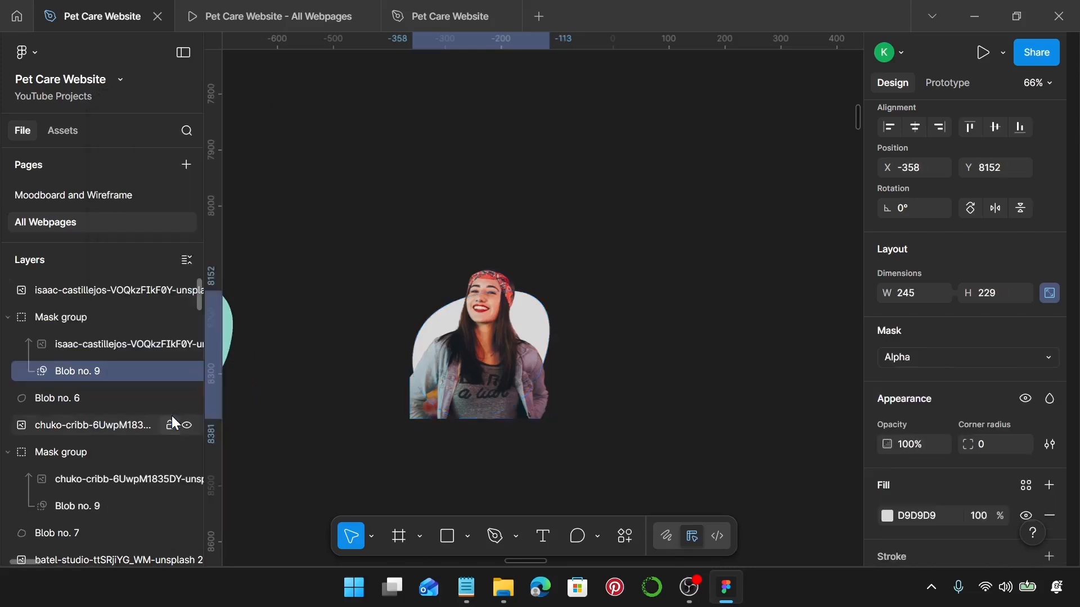
# Apply the Pet Care Red color style as the fill of Blob no. 6 behind the woman.
pyautogui.click(62, 397)
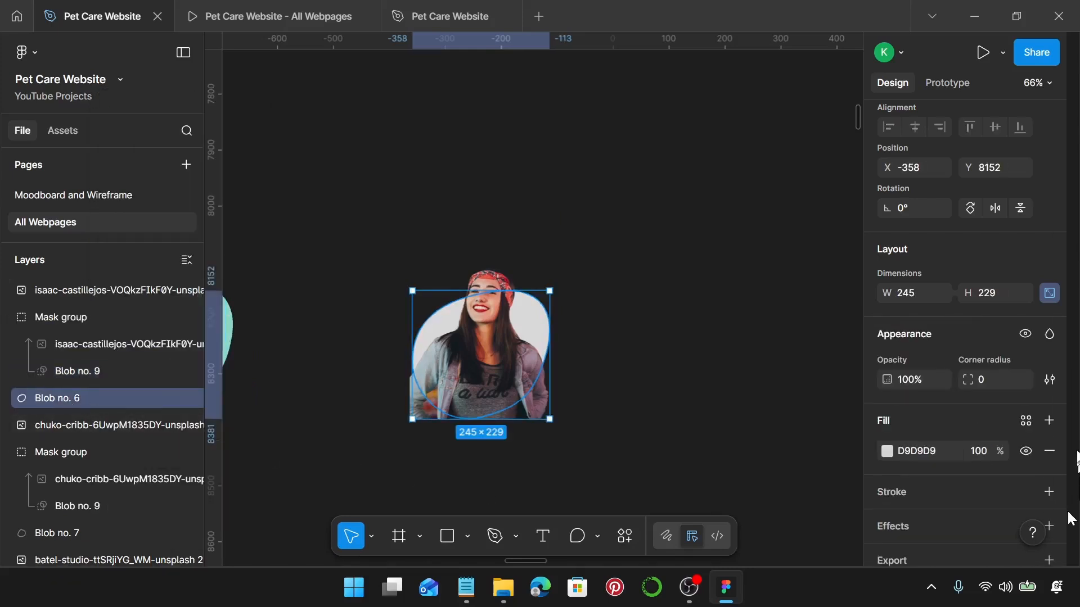
pyautogui.click(1025, 422)
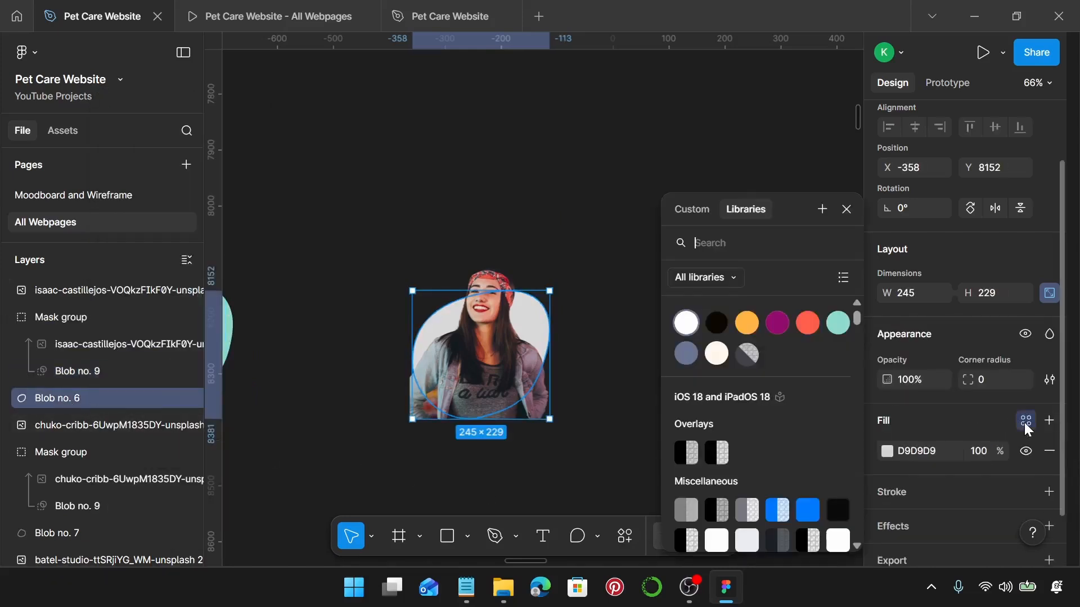
pyautogui.click(809, 326)
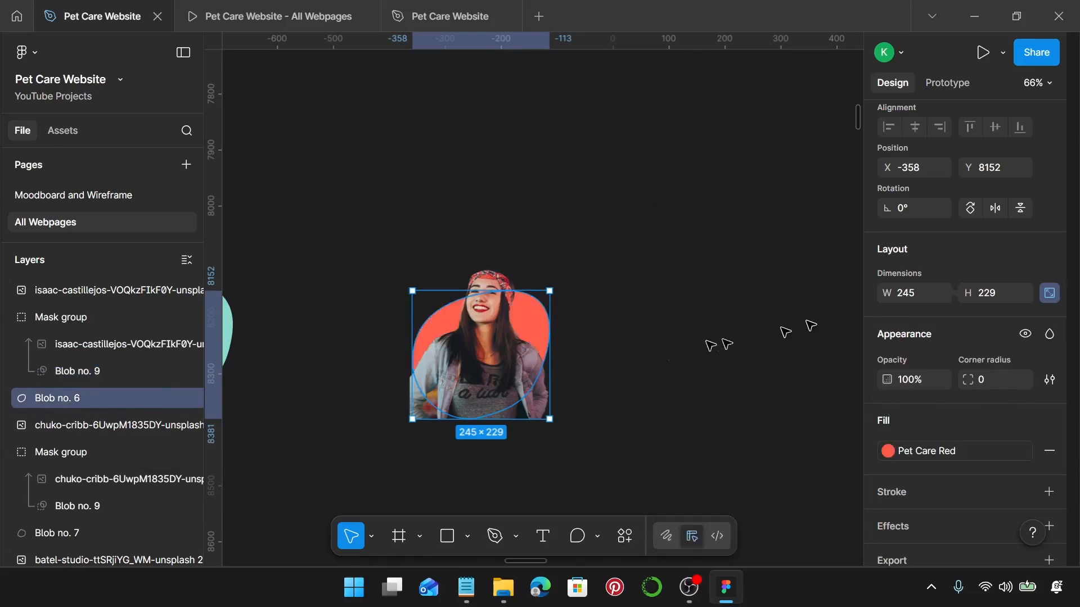
# Move Blob no. 5 level with the red portrait and place the photo of the man with crossed arms next to it.
pyautogui.scroll(-3, 671, 353)
pyautogui.scroll(-2, 671, 354)
pyautogui.hscroll(4, 671, 353)
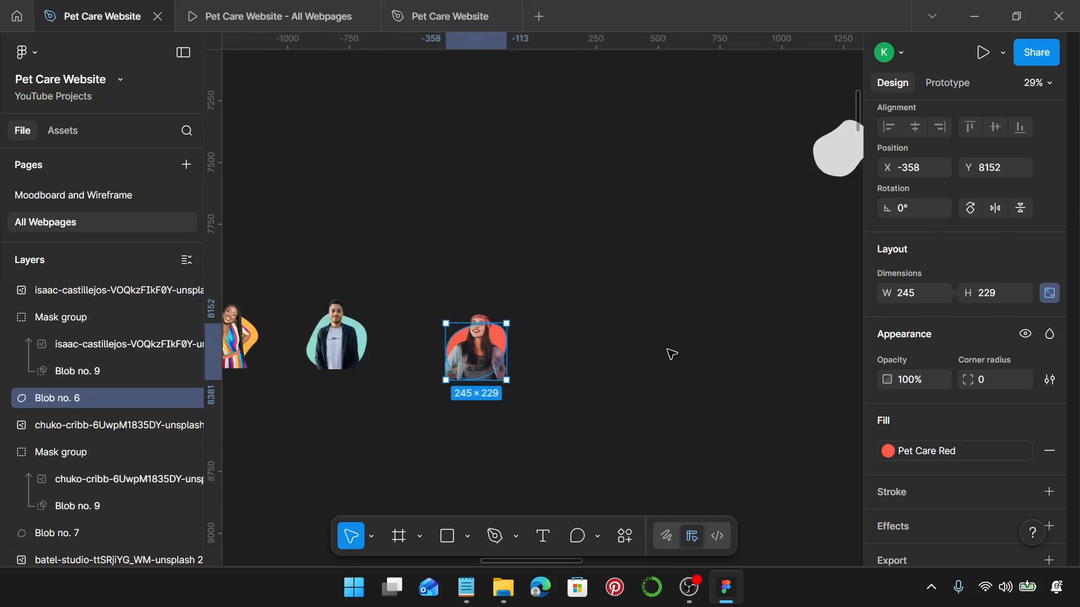
pyautogui.hscroll(2, 671, 353)
pyautogui.click(748, 150)
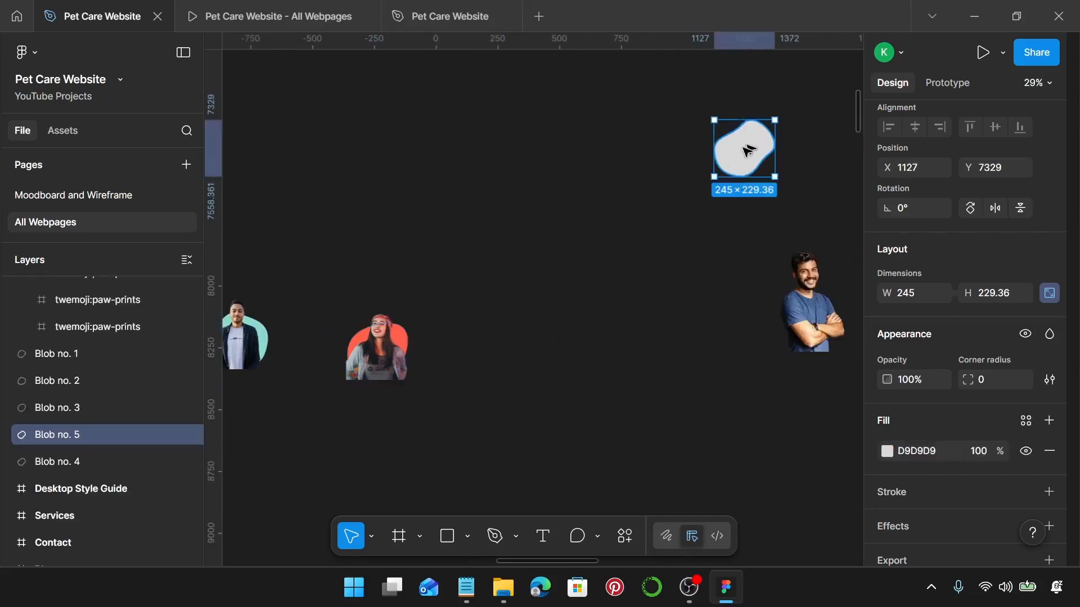
pyautogui.moveTo(752, 150); pyautogui.dragTo(530, 351)
pyautogui.scroll(1, 799, 307)
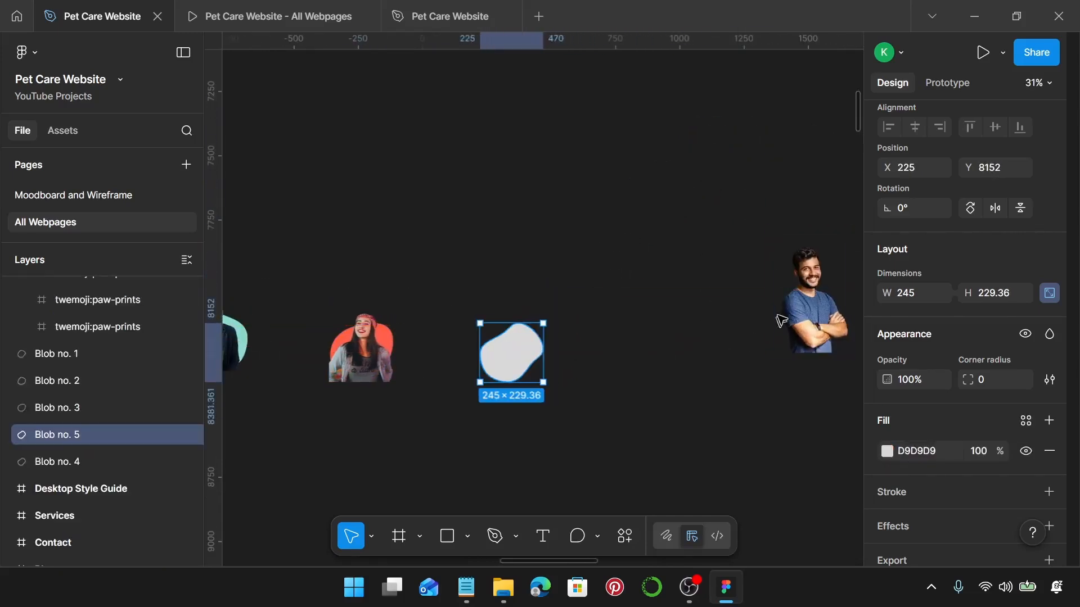
pyautogui.moveTo(802, 305); pyautogui.dragTo(622, 345)
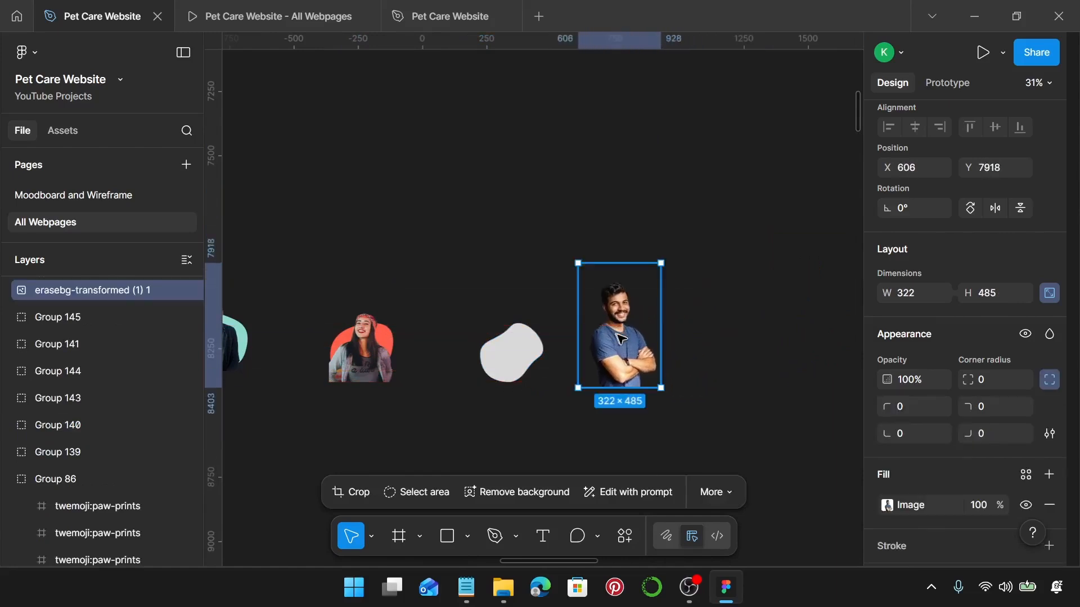
pyautogui.scroll(2, 621, 345)
# Bring Blob no. 5 and the crossed-arms man's photo to the front, photo uppermost, and duplicate the blob in place.
pyautogui.click(472, 361)
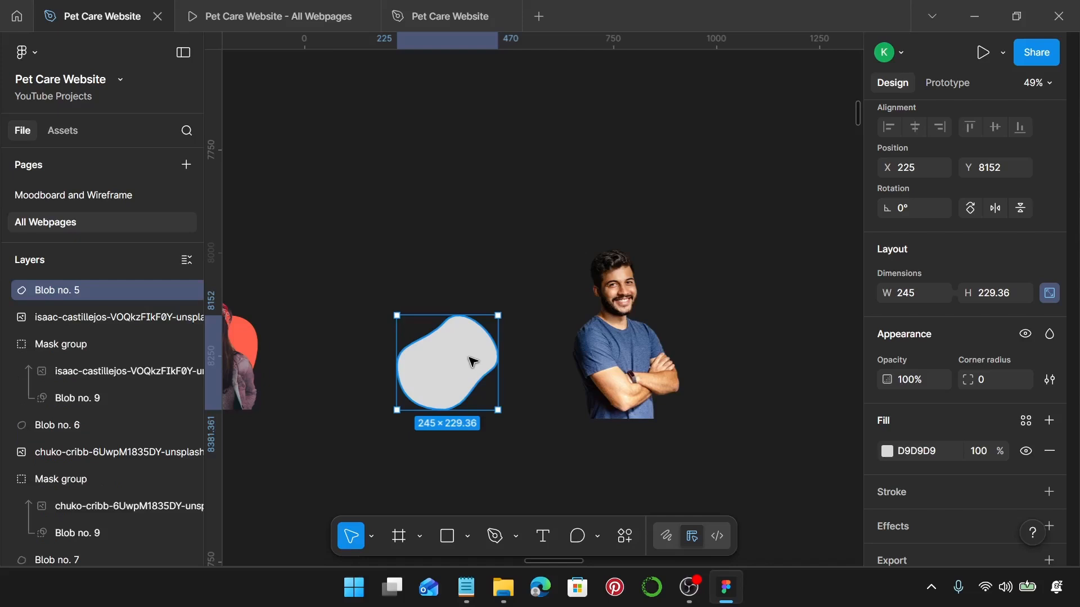
pyautogui.click(612, 333)
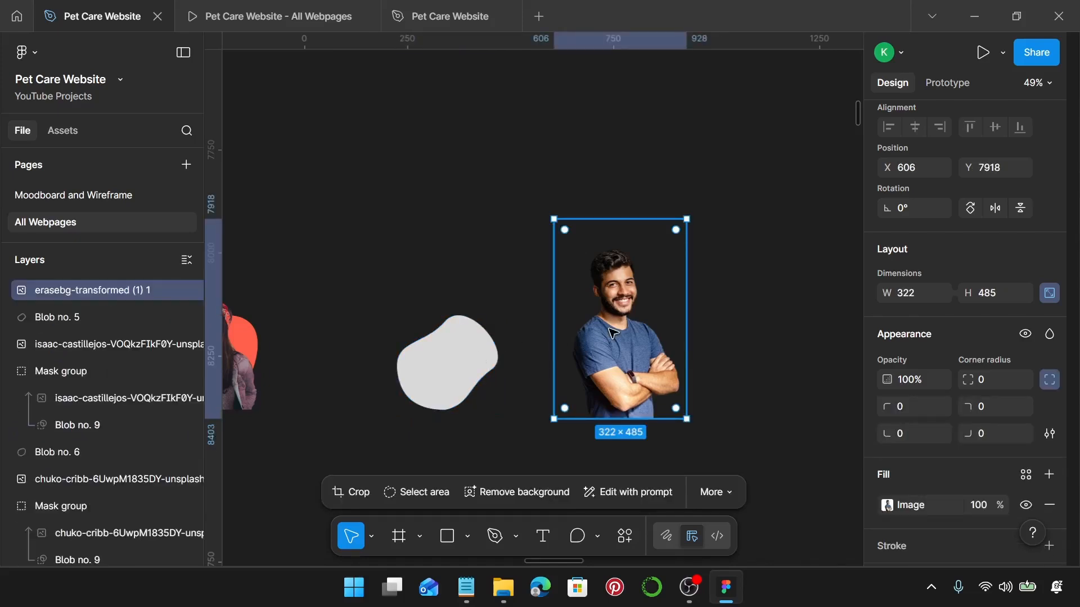
pyautogui.click(458, 350)
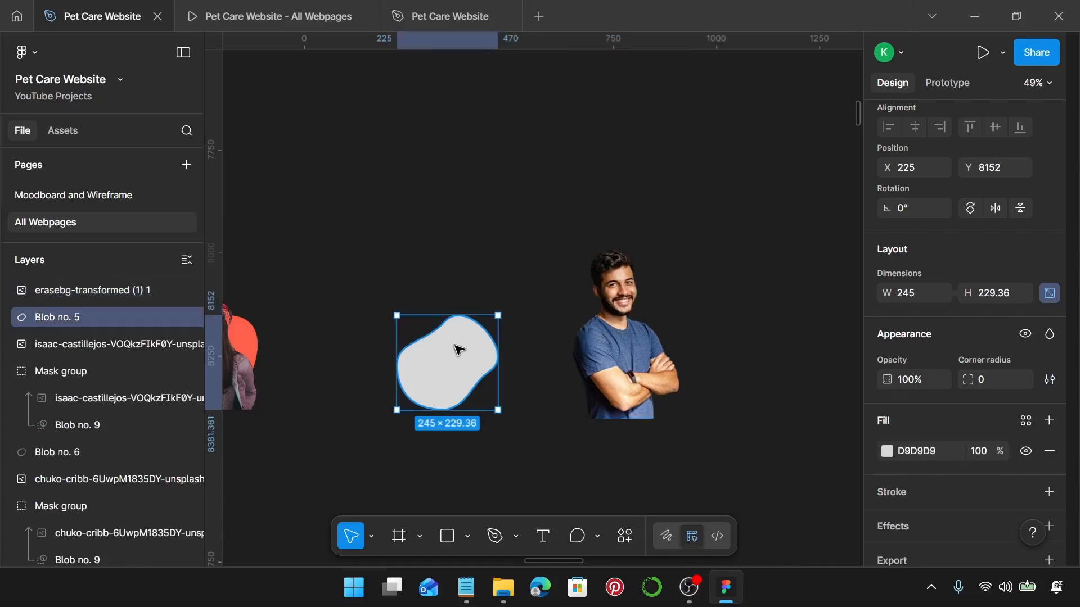
pyautogui.hotkey('ctrl', 'd')
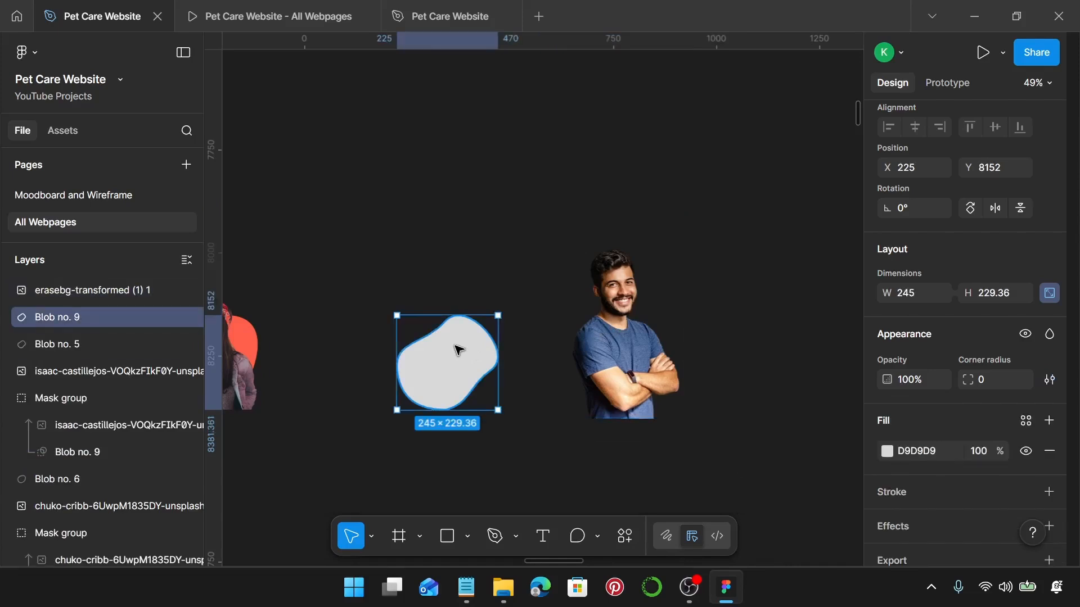
# Set the crossed-arms man's photo width to 222 and place it over the stacked blobs with its lower edge on theirs.
pyautogui.click(672, 366)
pyautogui.click(915, 298)
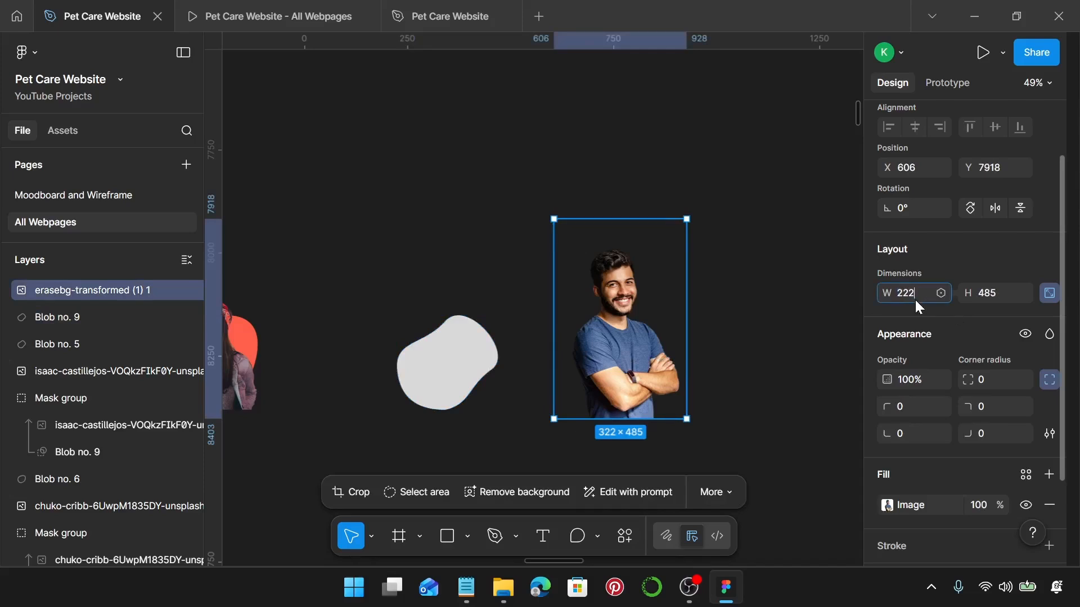
pyautogui.press('Return')
pyautogui.hscroll(-3, 680, 324)
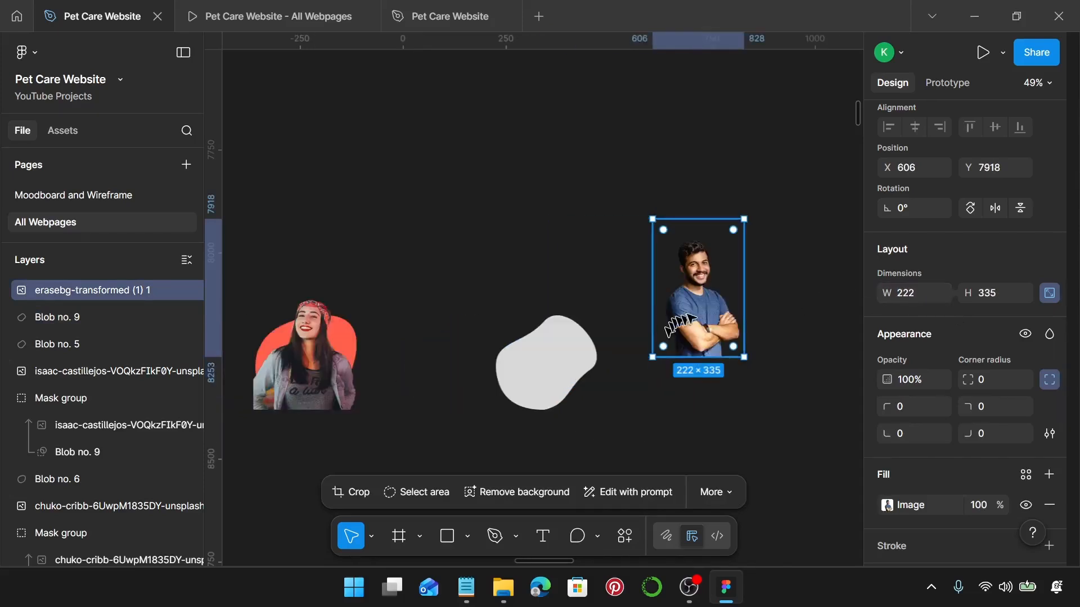
pyautogui.moveTo(693, 318); pyautogui.dragTo(546, 368)
pyautogui.scroll(3, 525, 366)
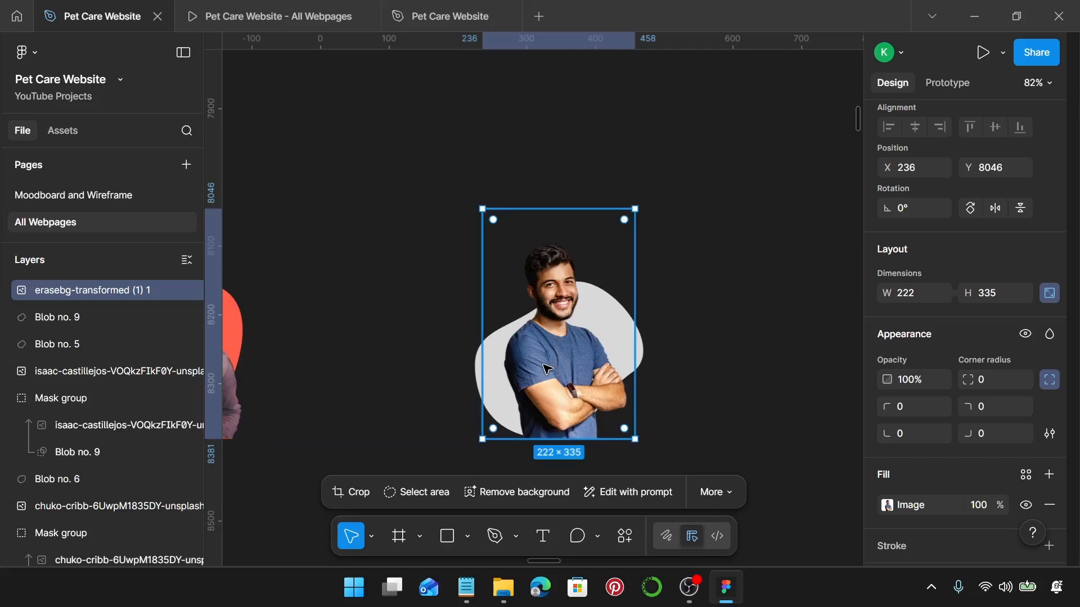
# Duplicate the crossed-arms man's photo in place and use the duplicated blob as a mask for the lower copy.
pyautogui.hotkey('ctrl', 'd')
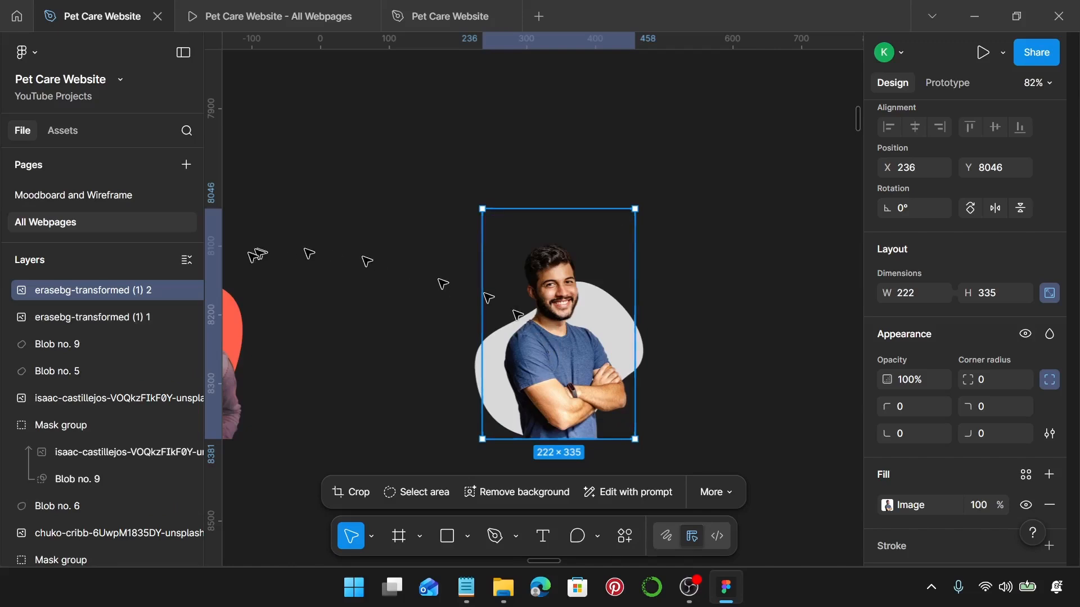
pyautogui.click(127, 320)
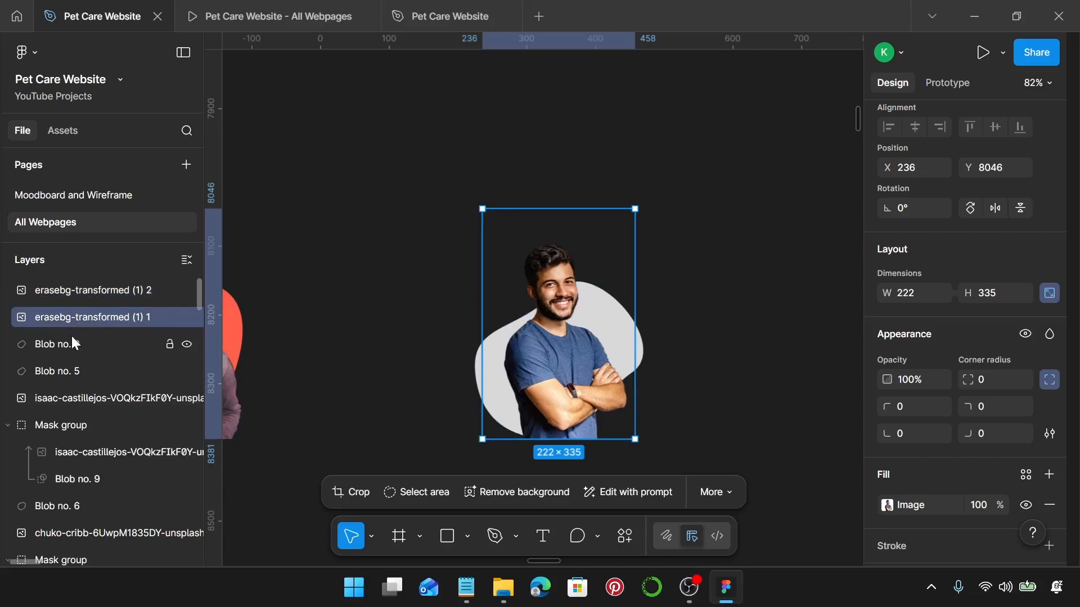
pyautogui.keyDown('shift'); pyautogui.click(73, 343); pyautogui.keyUp('shift')
pyautogui.rightClick(72, 344)
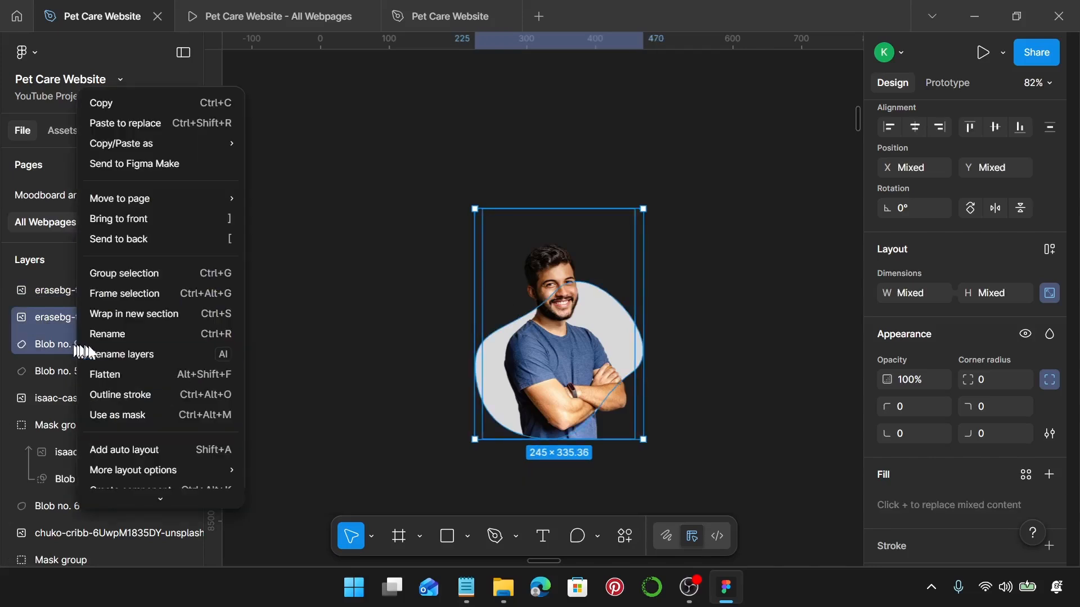
pyautogui.click(96, 414)
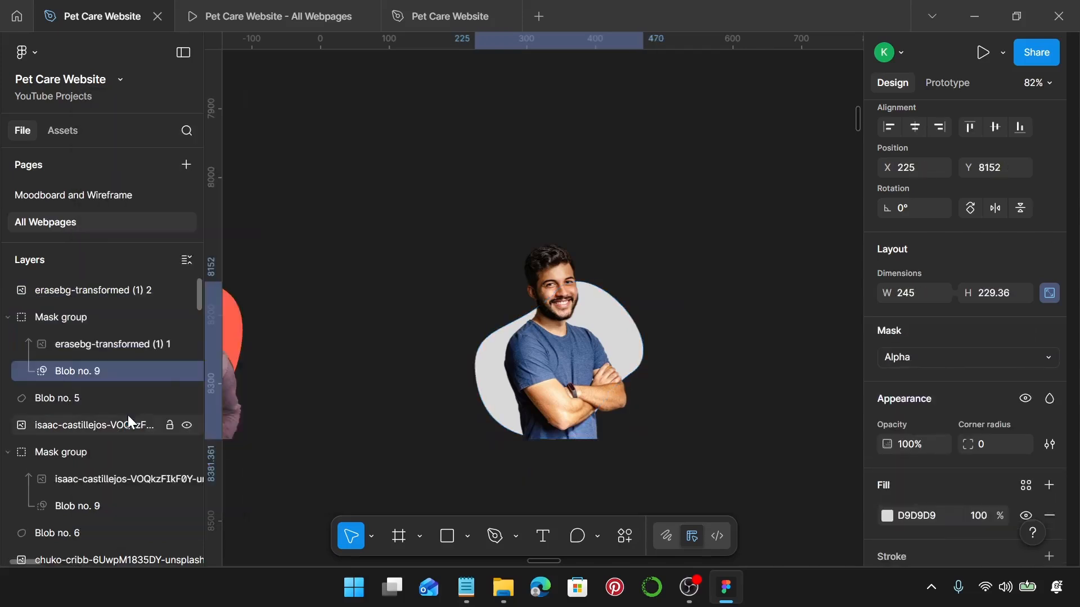
# Fill Blob no. 5 behind the crossed-arms man with the Pet Care Purple color style.
pyautogui.click(58, 400)
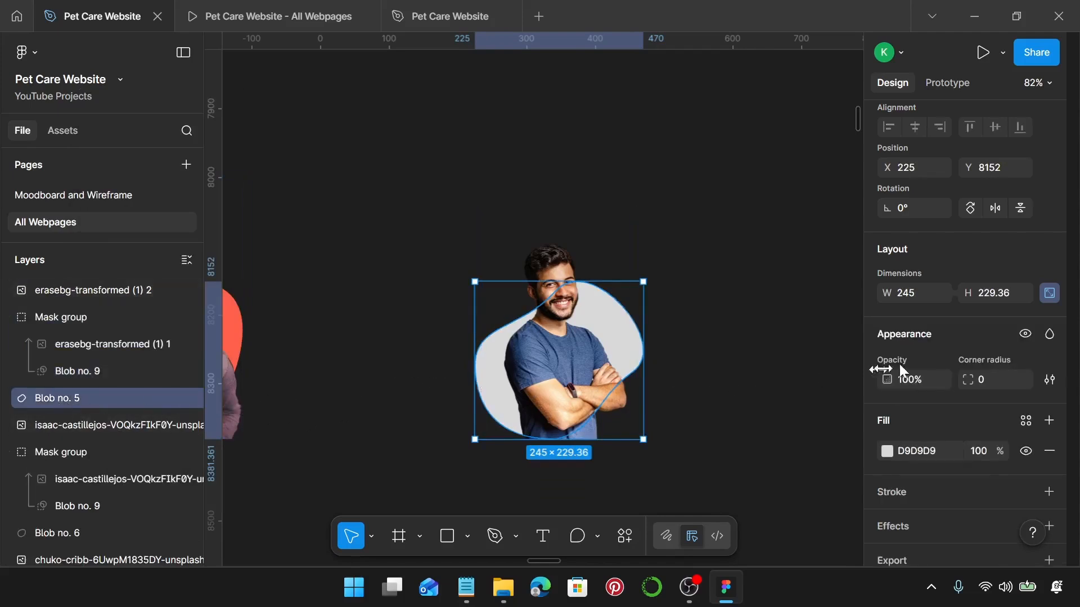
pyautogui.scroll(-2, 1010, 347)
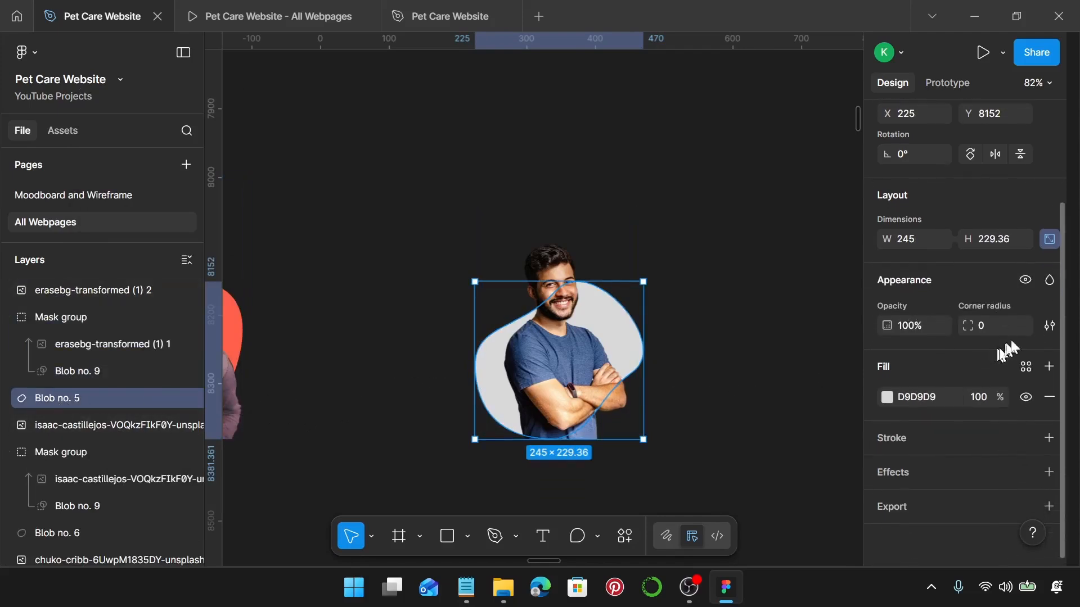
pyautogui.click(1032, 372)
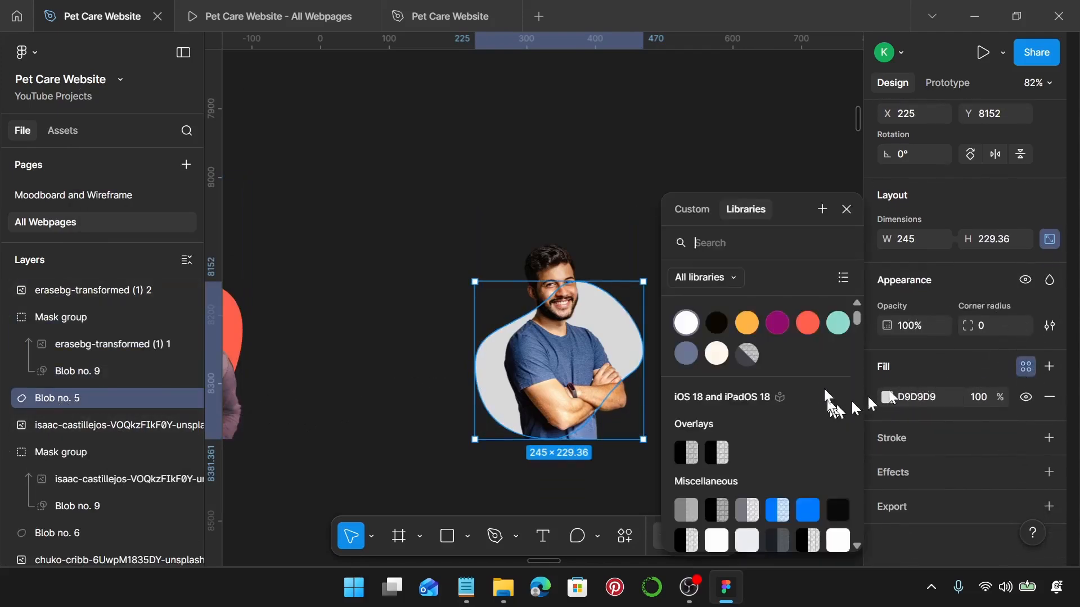
pyautogui.click(778, 323)
pyautogui.scroll(-1, 746, 357)
pyautogui.keyDown('ctrl'); pyautogui.scroll(-5, 745, 357); pyautogui.keyUp('ctrl')
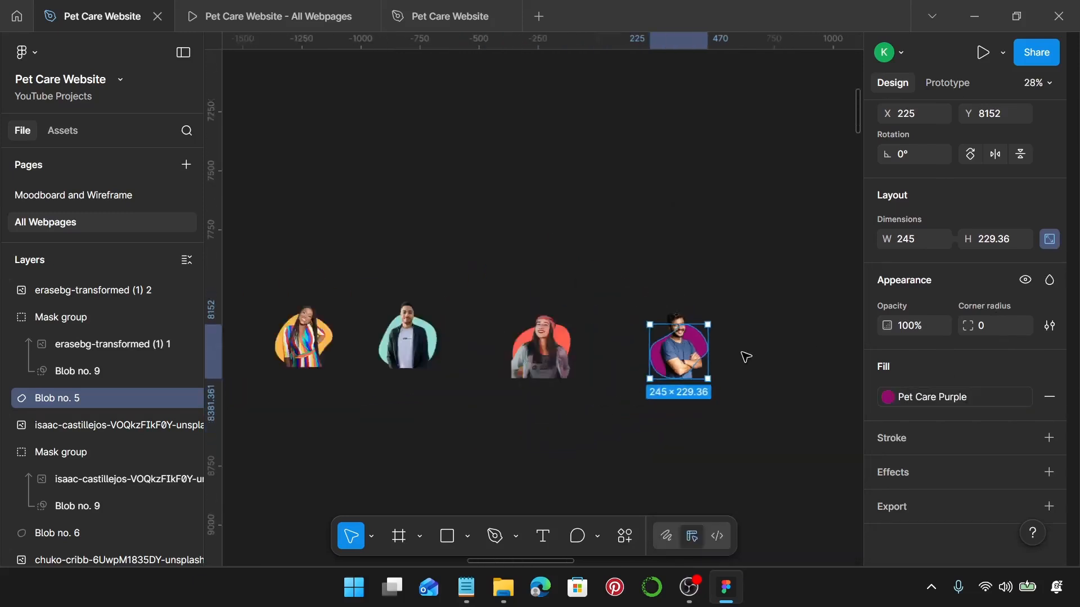
# Reposition the orange, red and purple portraits so that all four portraits in the row share one baseline.
pyautogui.click(290, 281)
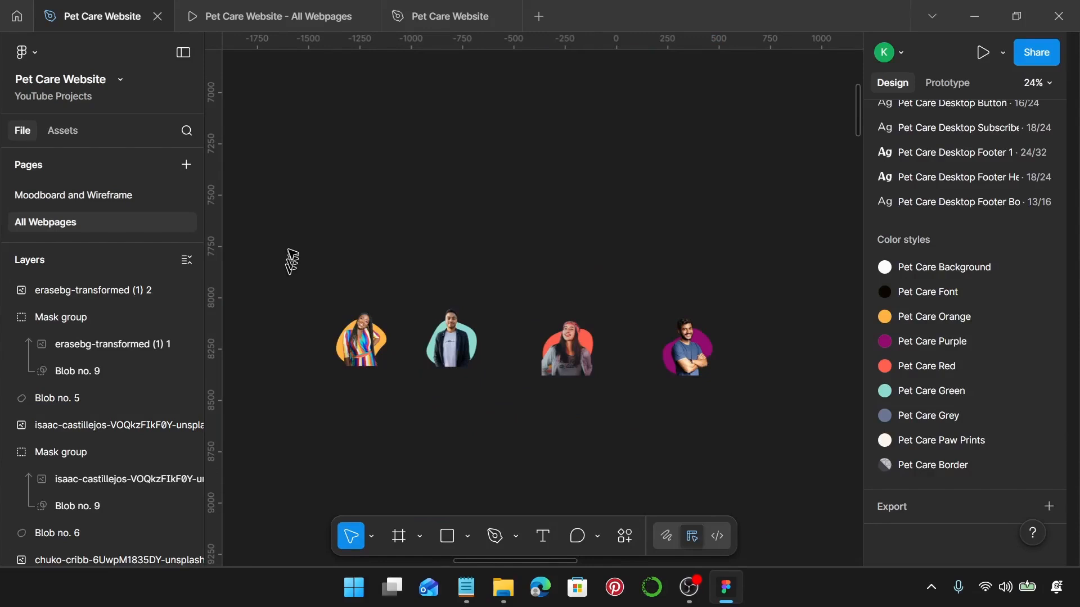
pyautogui.moveTo(291, 262); pyautogui.dragTo(380, 390)
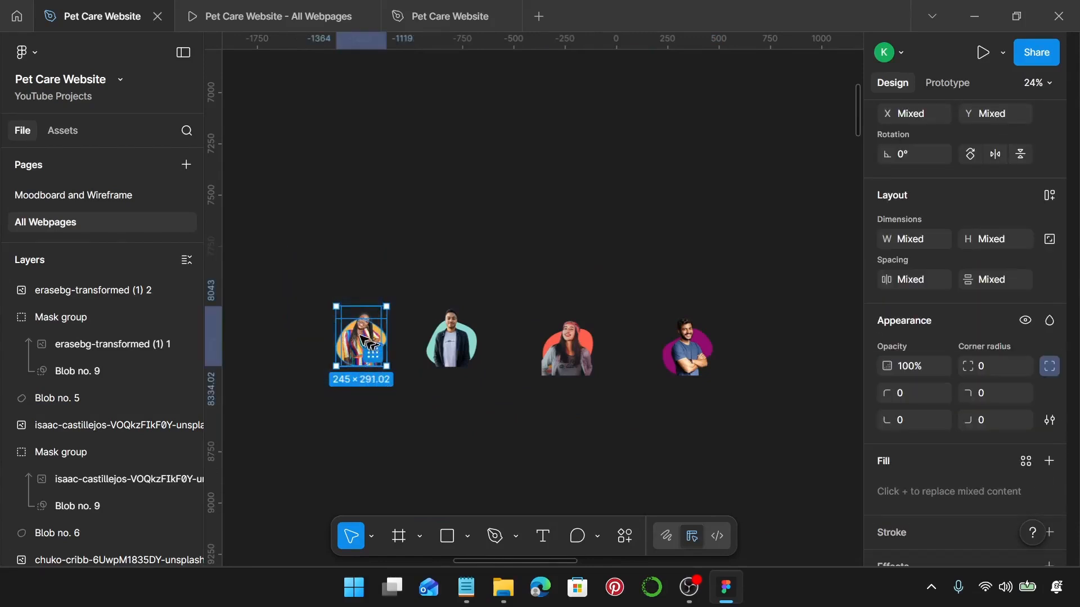
pyautogui.moveTo(364, 339); pyautogui.dragTo(368, 340)
pyautogui.click(534, 272)
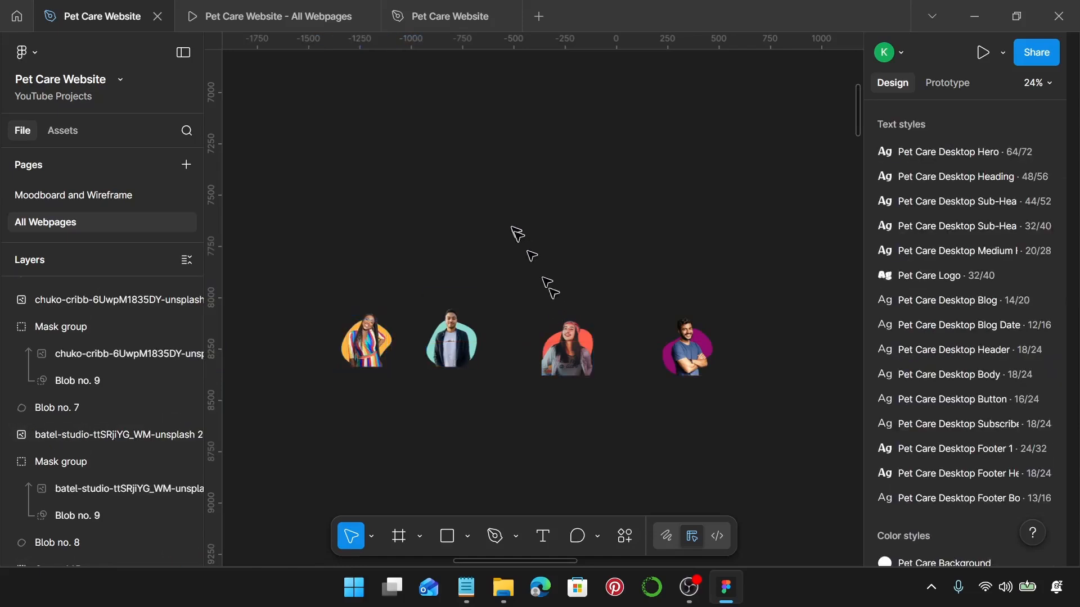
pyautogui.moveTo(512, 227); pyautogui.dragTo(609, 423)
pyautogui.moveTo(578, 367); pyautogui.dragTo(557, 346)
pyautogui.click(643, 194)
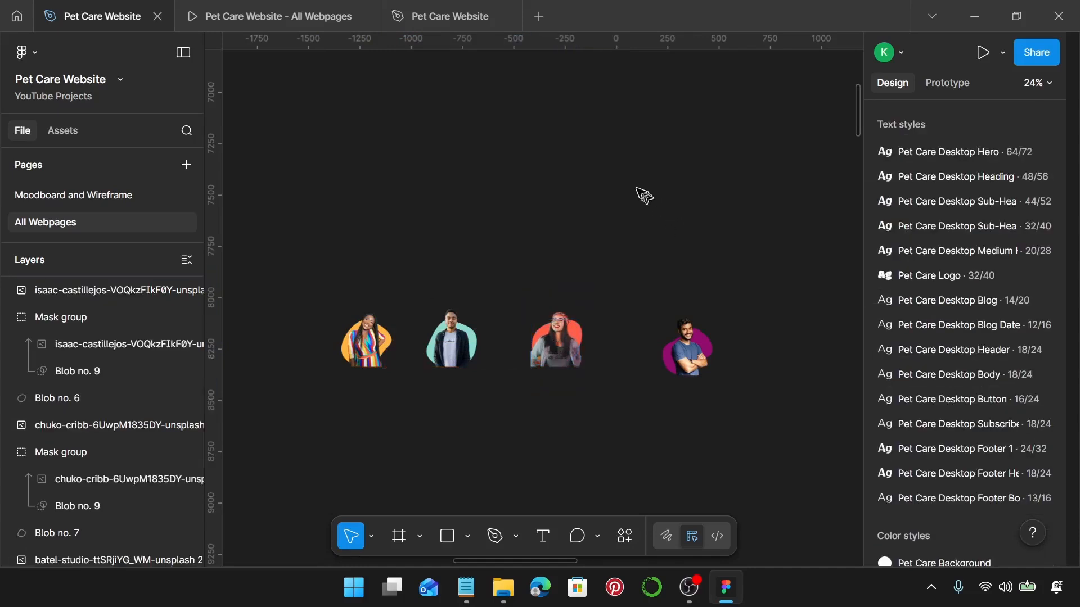
pyautogui.moveTo(643, 195); pyautogui.dragTo(738, 407)
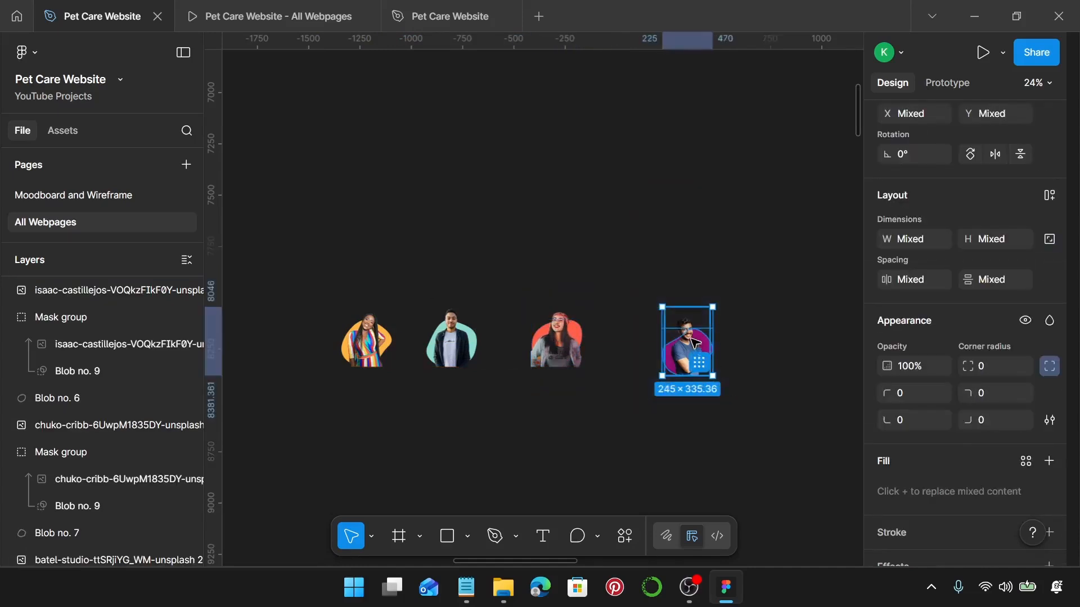
pyautogui.moveTo(696, 343); pyautogui.dragTo(680, 339)
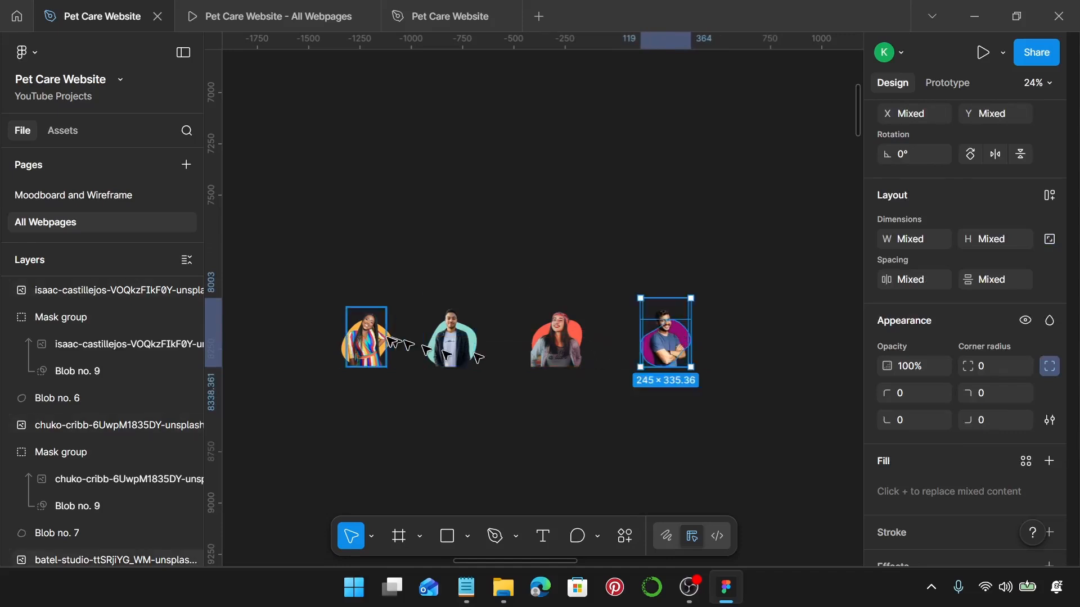
# Select the uppermost photo of all four portraits together and compare the heights of their frames.
pyautogui.scroll(4, 362, 344)
pyautogui.scroll(4, 362, 349)
pyautogui.click(368, 292)
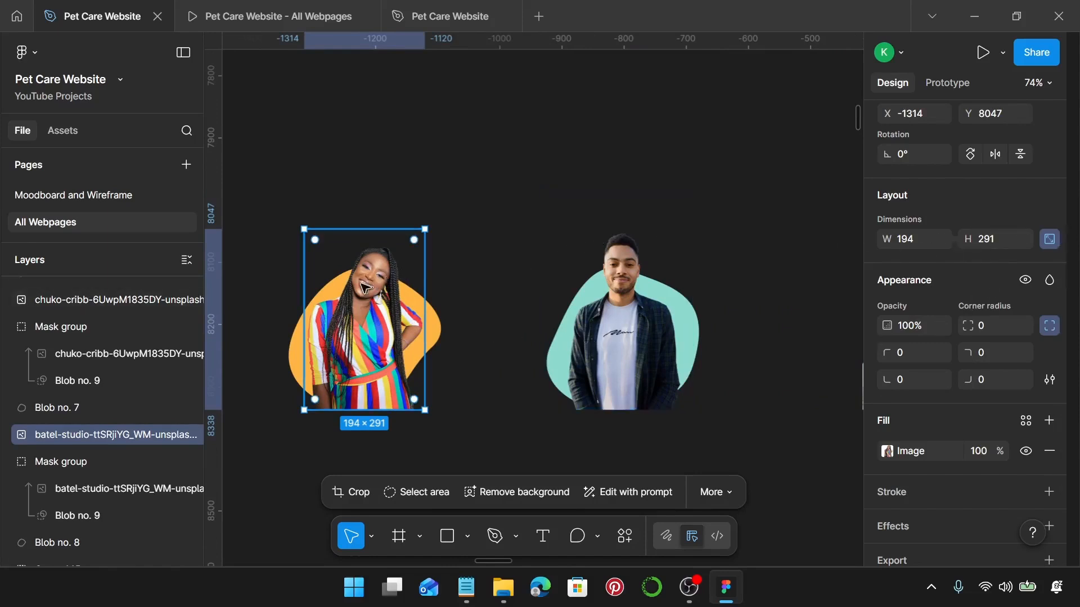
pyautogui.keyDown('shift'); pyautogui.click(593, 278); pyautogui.keyUp('shift')
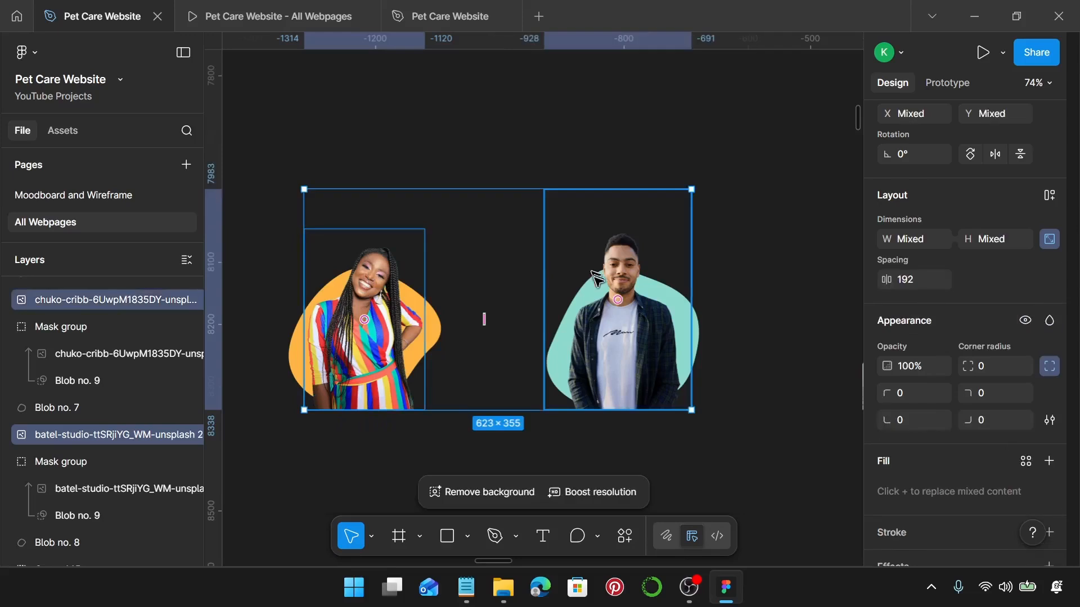
pyautogui.scroll(-2, 598, 281)
pyautogui.scroll(-1, 598, 281)
pyautogui.keyDown('shift'); pyautogui.click(769, 294); pyautogui.keyUp('shift')
pyautogui.hscroll(2, 768, 290)
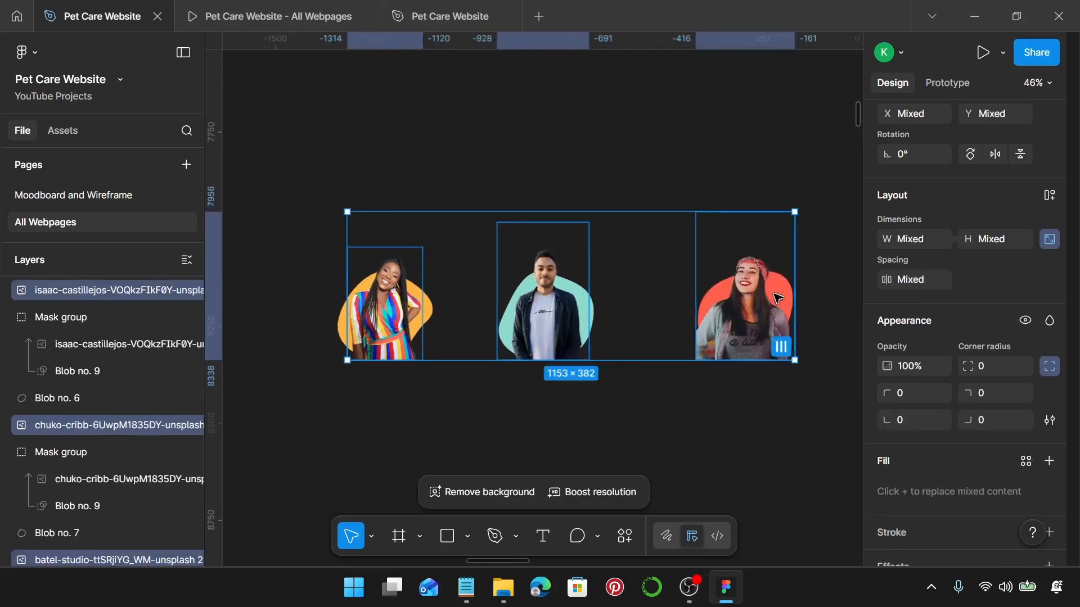
pyautogui.hscroll(2, 770, 291)
pyautogui.keyDown('shift'); pyautogui.click(729, 306); pyautogui.keyUp('shift')
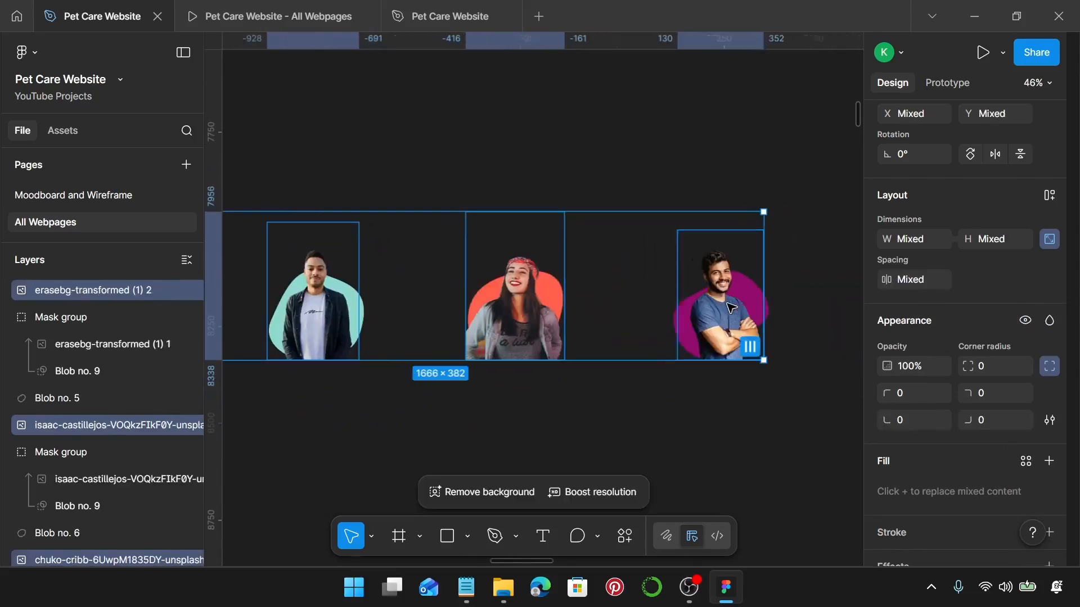
pyautogui.hscroll(-3, 712, 304)
pyautogui.hscroll(2, 430, 245)
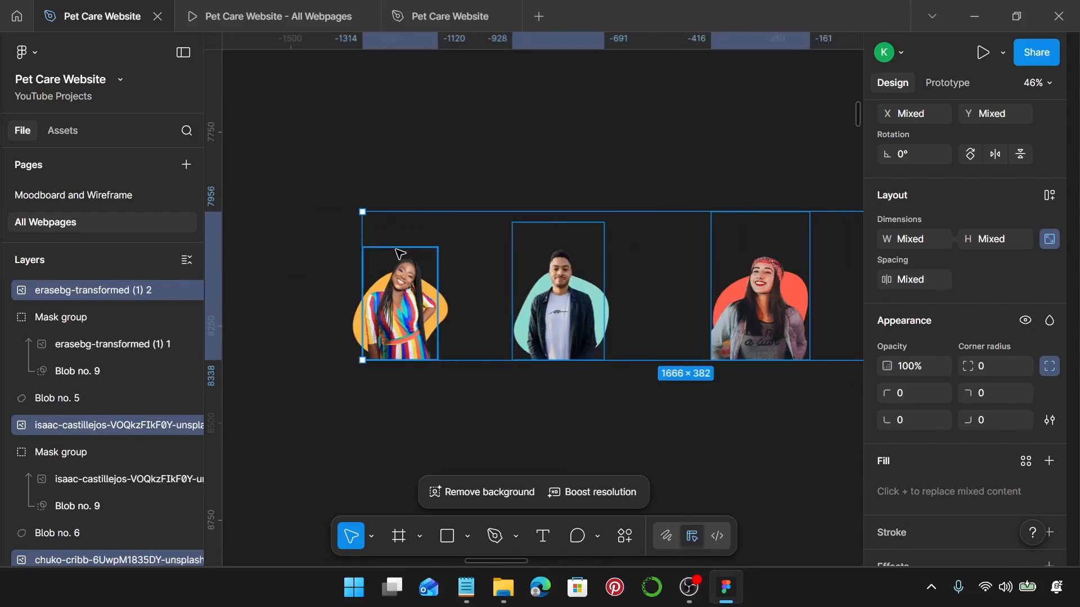
pyautogui.hscroll(5, 450, 256)
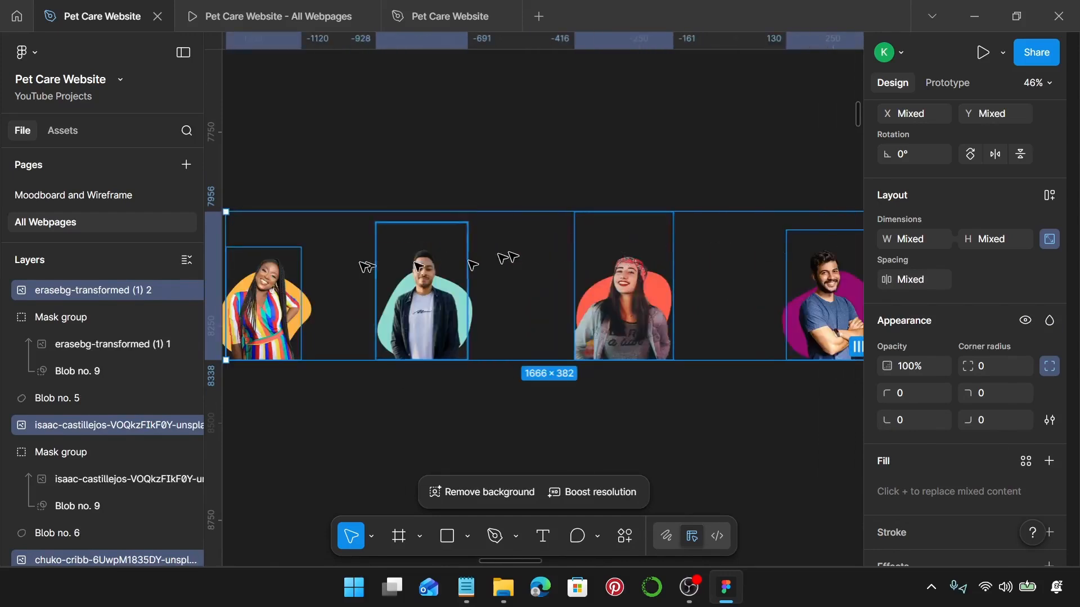
pyautogui.hscroll(-4, 313, 263)
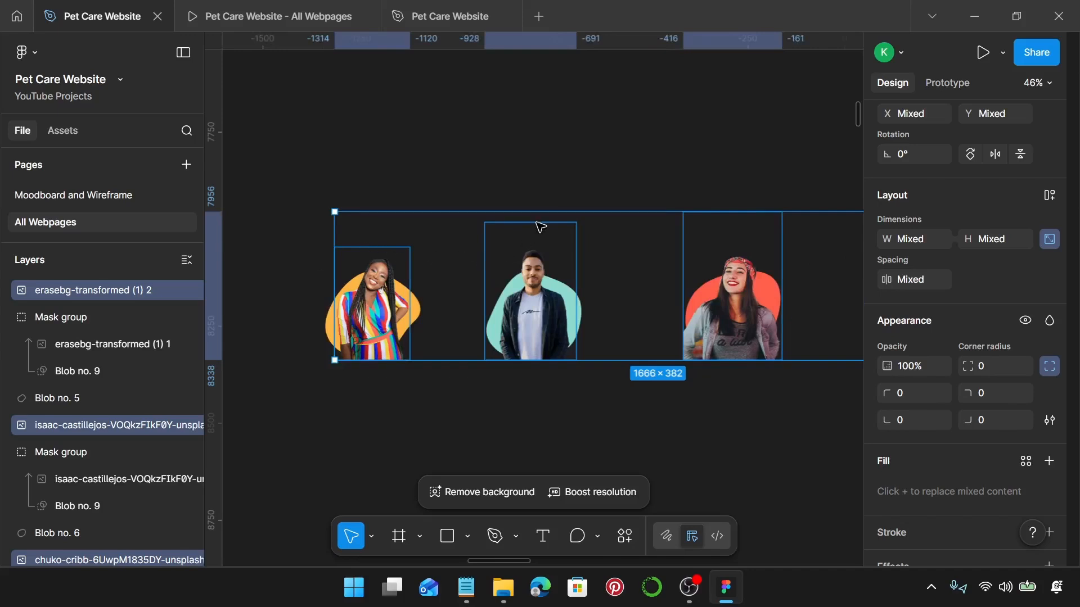
pyautogui.scroll(3, 539, 246)
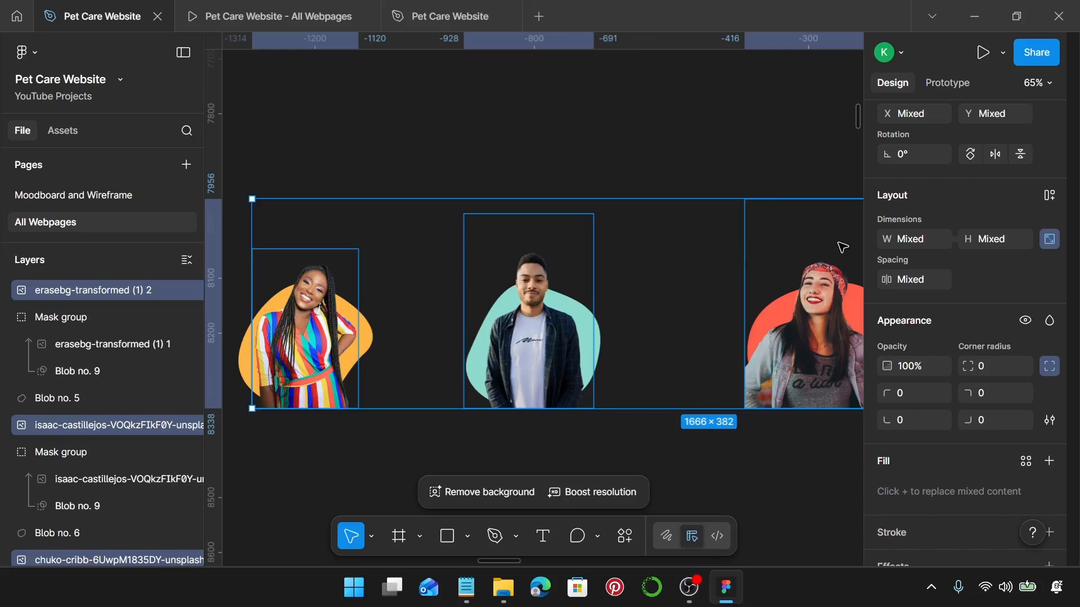
pyautogui.hscroll(-3, 673, 270)
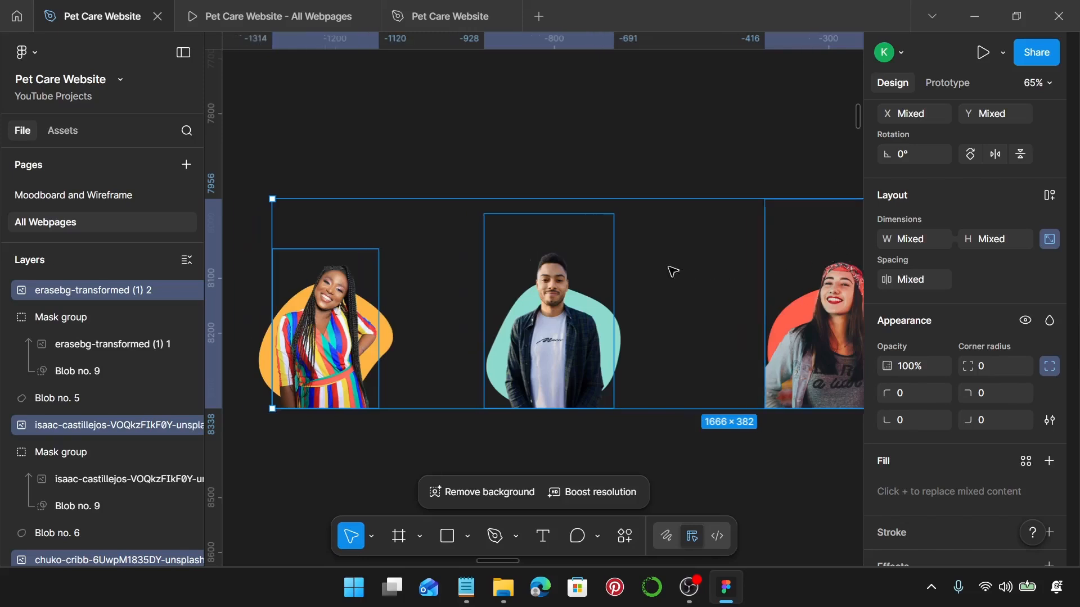
# Crop the lower part off the orange portrait's uppermost photo, reducing its height to 224.
pyautogui.keyDown('ctrl'); pyautogui.scroll(5, 352, 338); pyautogui.keyUp('ctrl')
pyautogui.hscroll(2, 350, 336)
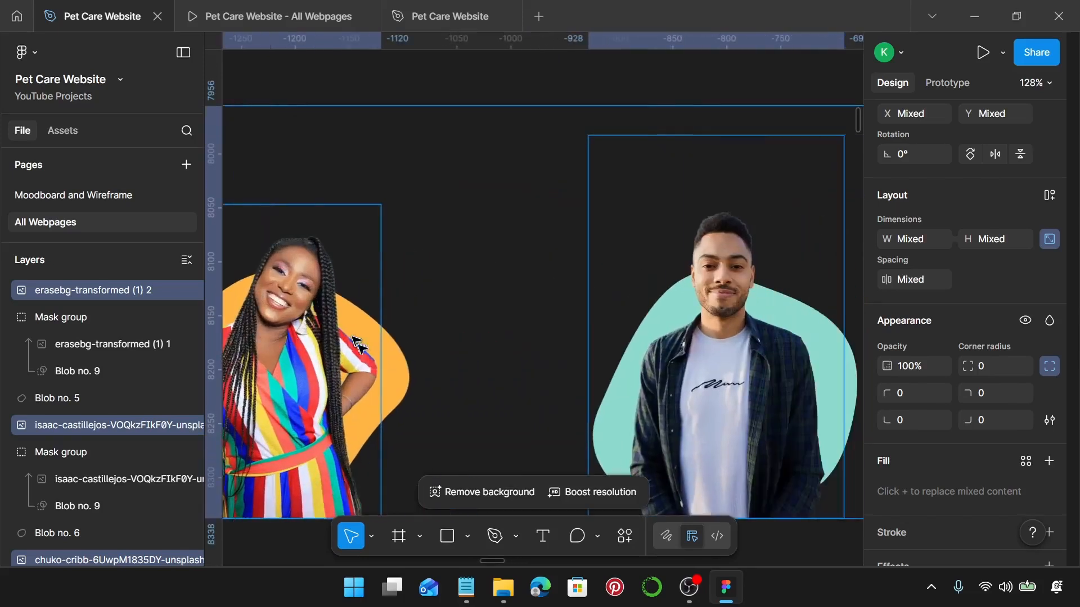
pyautogui.hscroll(-2, 391, 359)
pyautogui.doubleClick(390, 359)
pyautogui.scroll(-4, 390, 358)
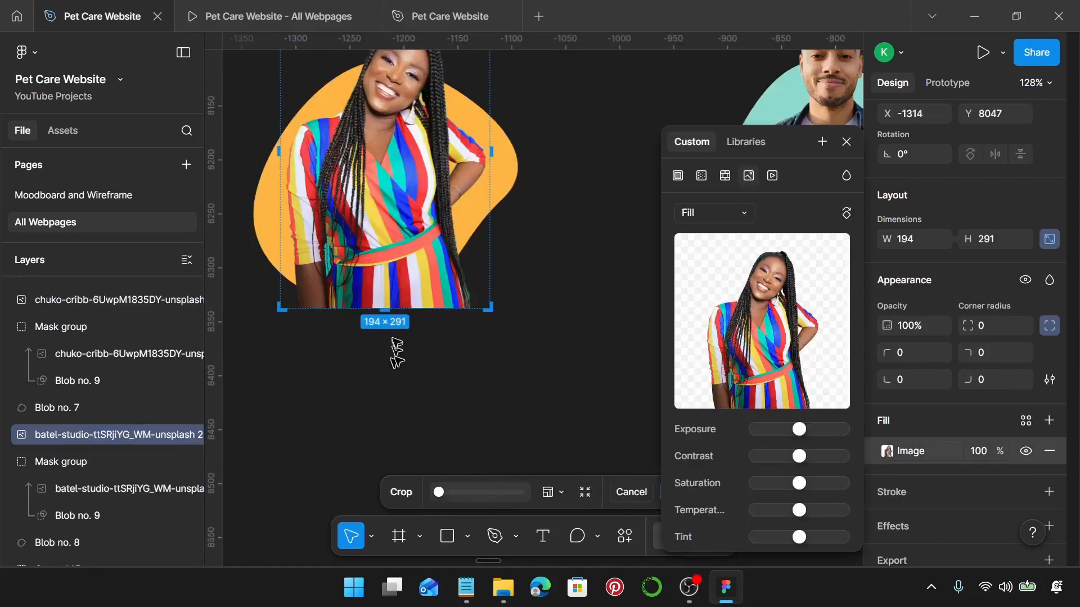
pyautogui.moveTo(387, 308); pyautogui.dragTo(392, 235)
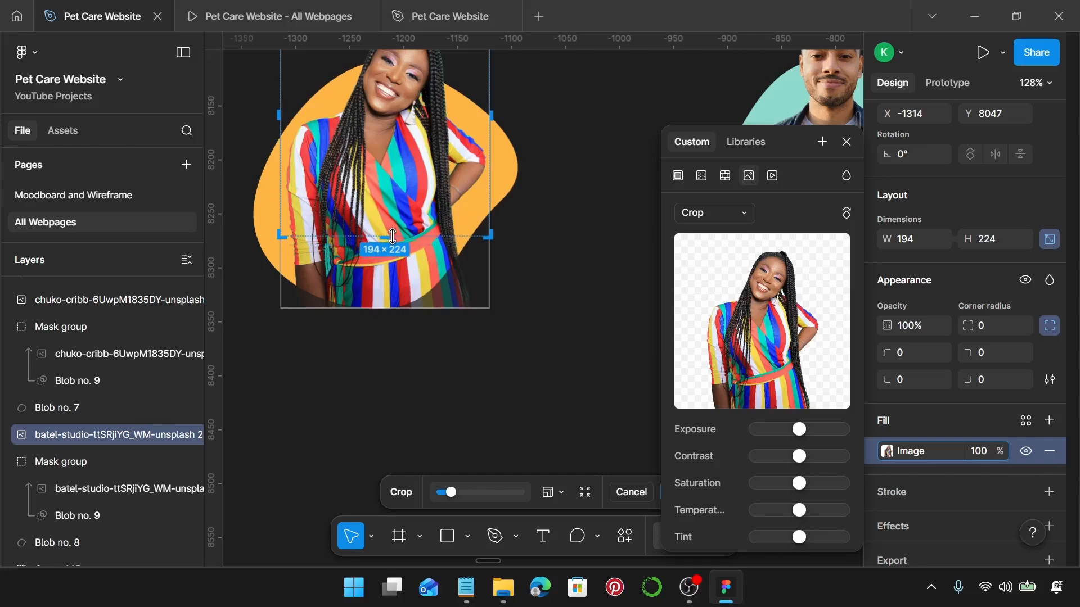
pyautogui.scroll(-2, 393, 237)
pyautogui.scroll(3, 392, 236)
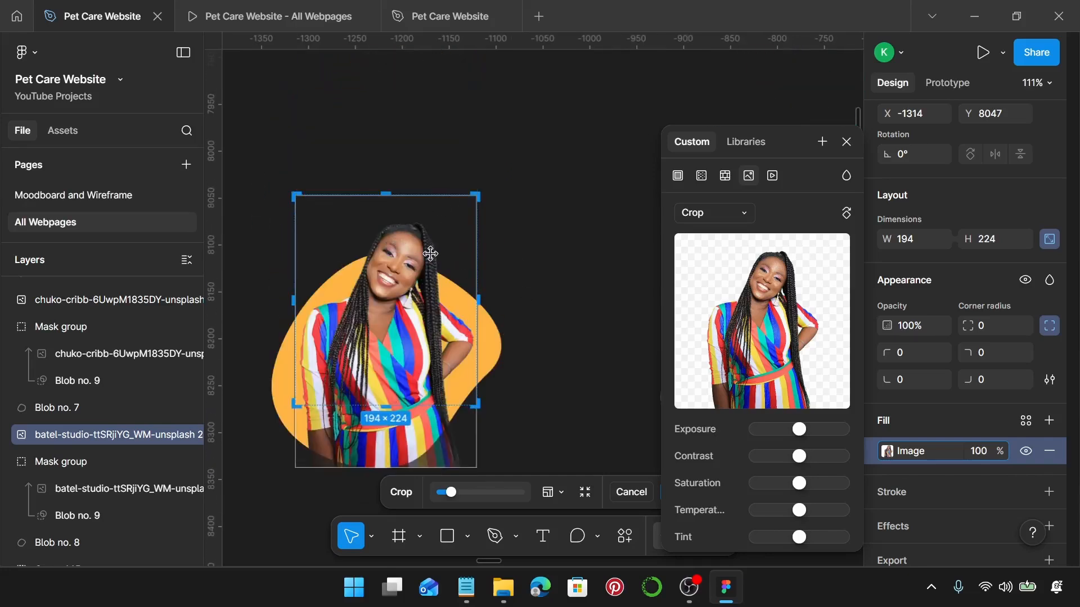
pyautogui.press('Return')
# Crop the green portrait's uppermost photo from below and above to 237 × 249, with its upper edge at Y 8047.
pyautogui.scroll(-3, 466, 266)
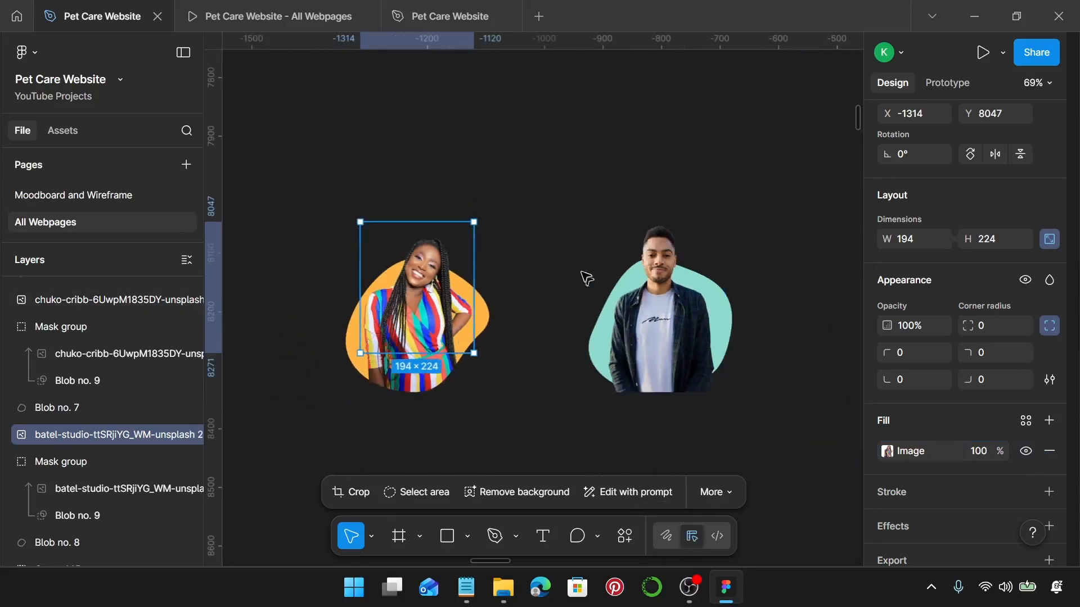
pyautogui.hscroll(2, 633, 344)
pyautogui.click(632, 344)
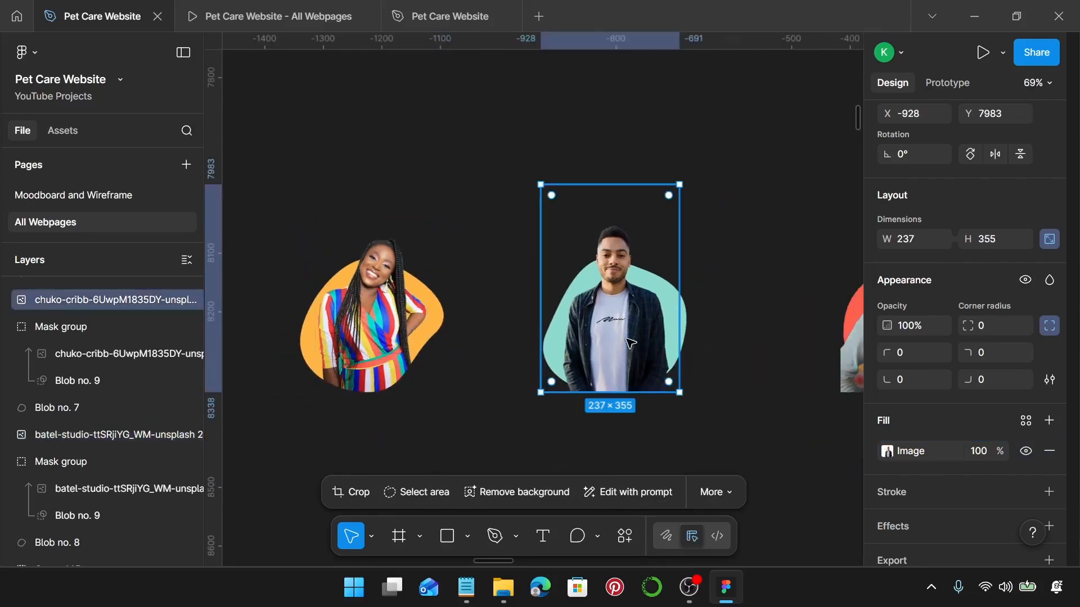
pyautogui.doubleClick(631, 344)
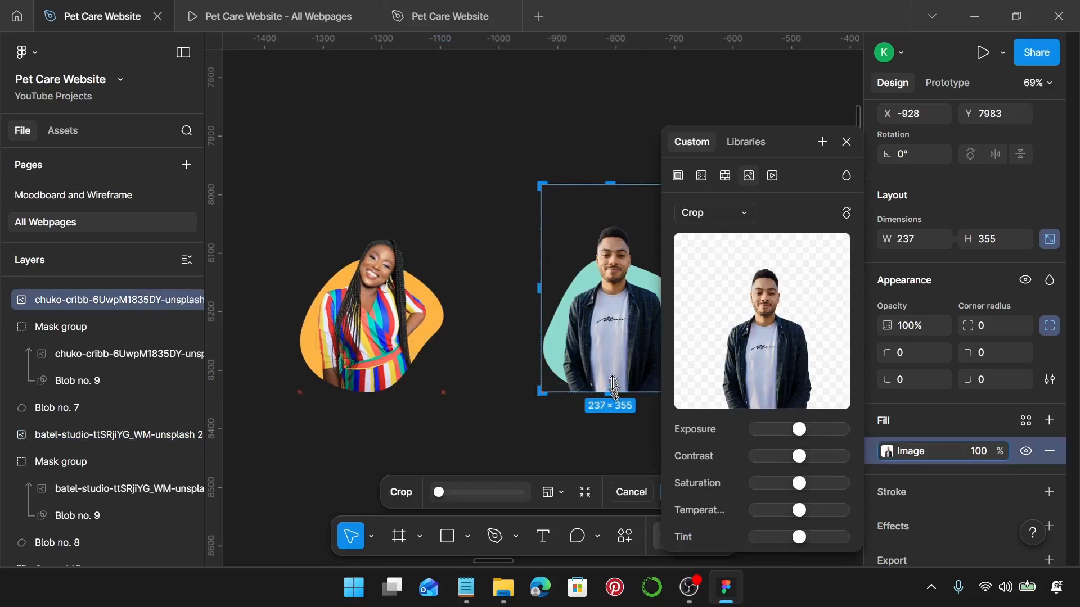
pyautogui.moveTo(611, 392); pyautogui.dragTo(611, 368)
pyautogui.hscroll(2, 611, 368)
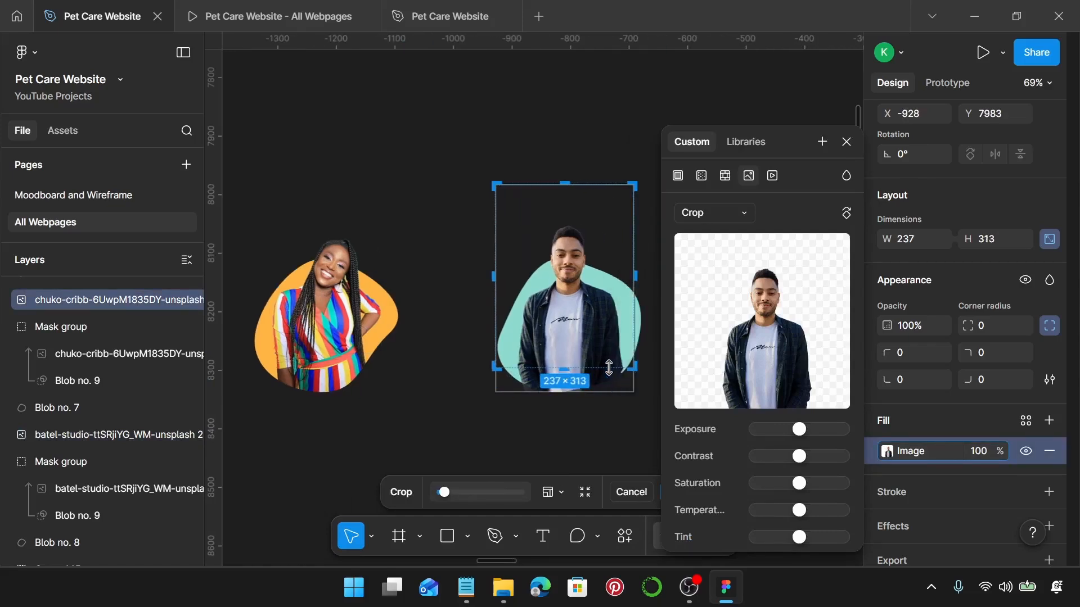
pyautogui.moveTo(566, 189); pyautogui.dragTo(567, 221)
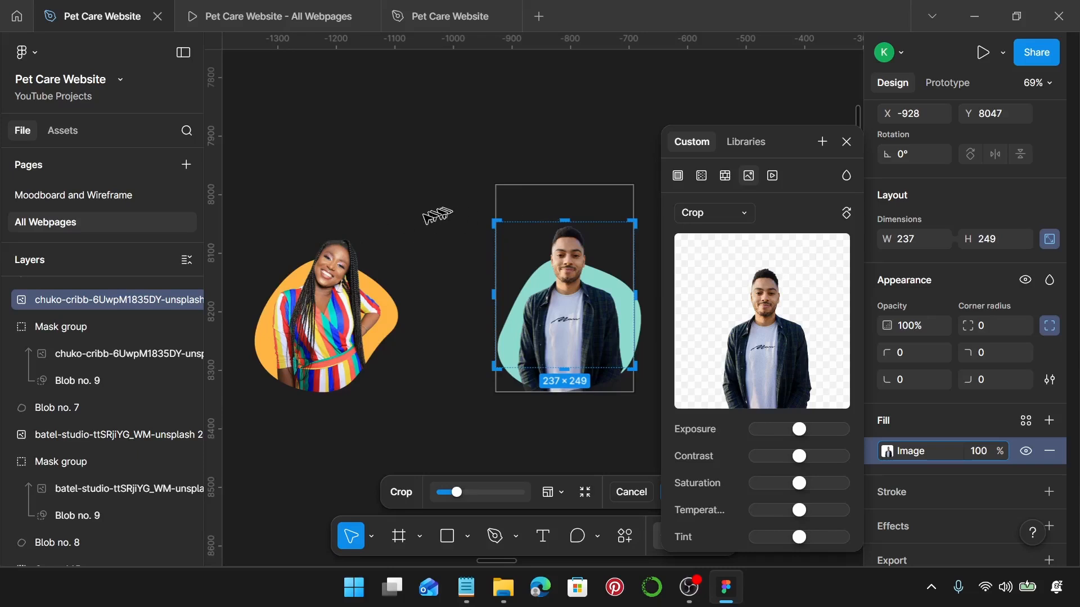
pyautogui.press('Escape')
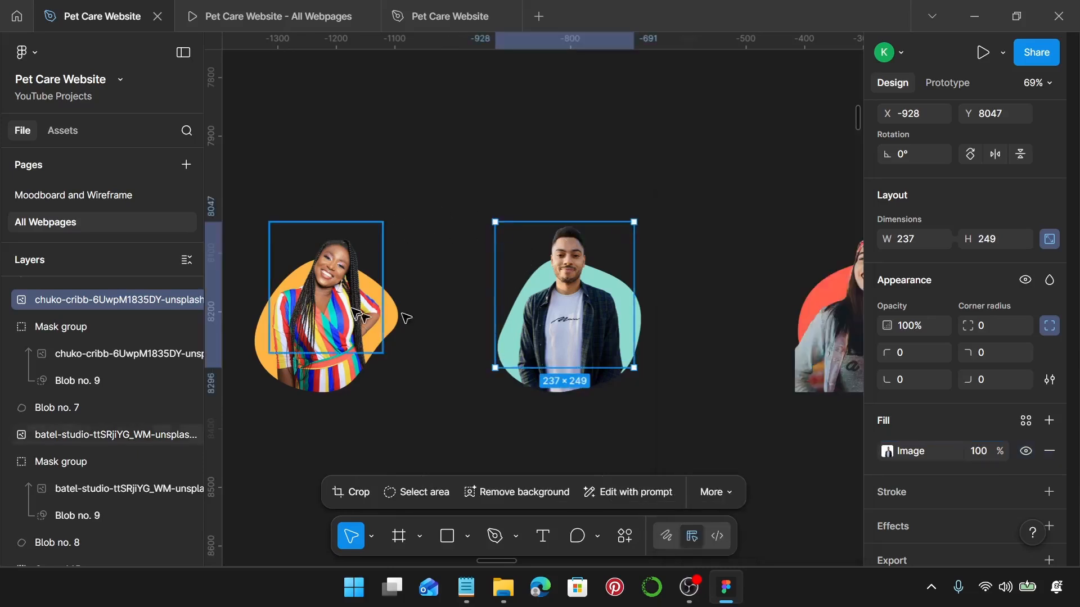
# Select the cropped photos of the orange and green portraits together to compare their upper edges.
pyautogui.click(383, 427)
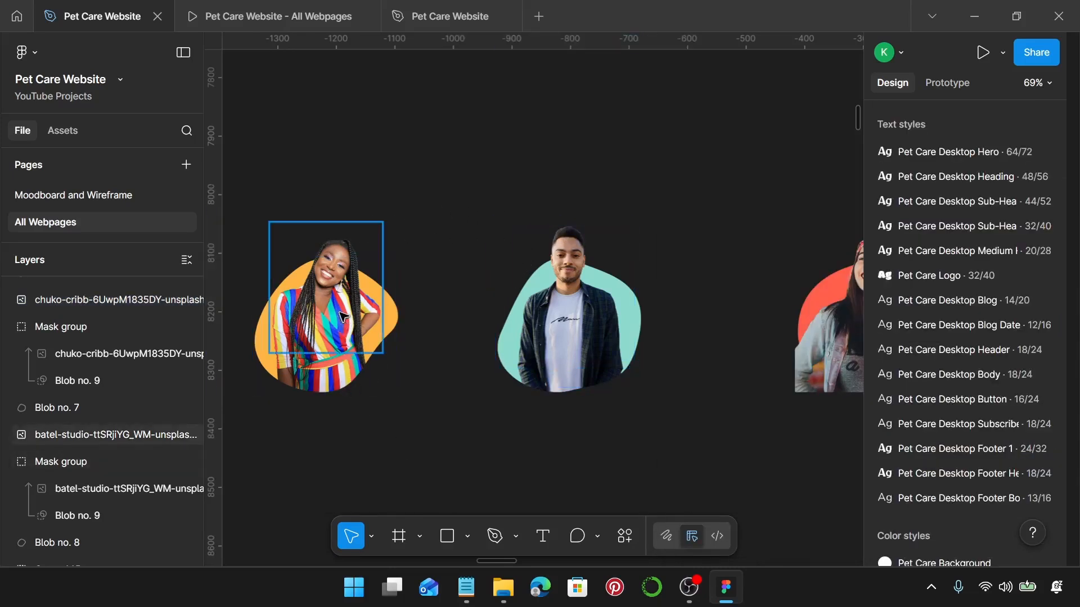
pyautogui.click(346, 338)
pyautogui.keyDown('shift'); pyautogui.click(520, 295); pyautogui.keyUp('shift')
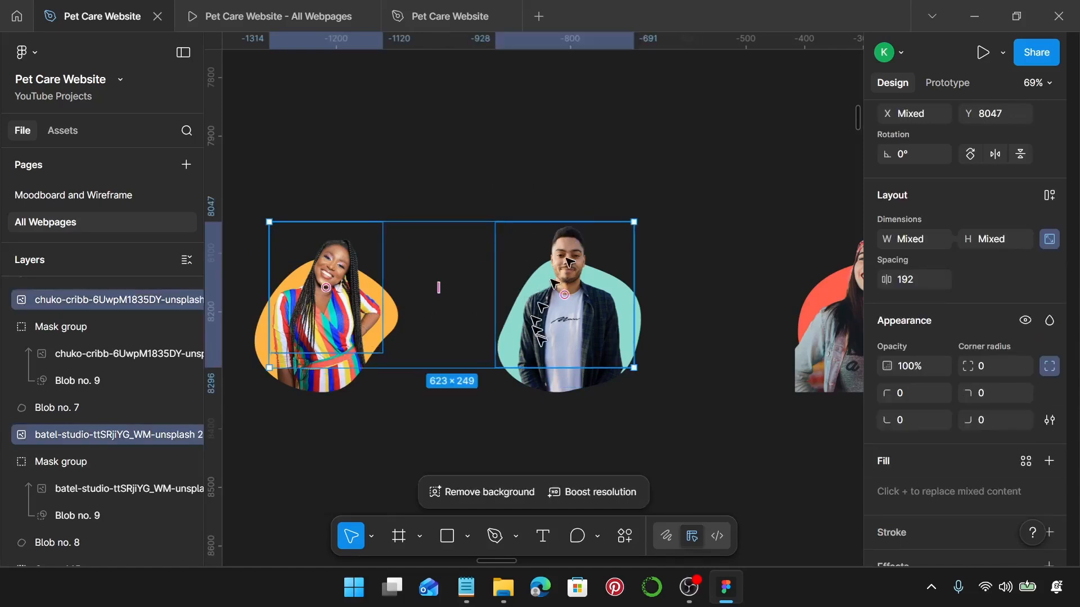
# Crop the red portrait's uppermost photo from below and above to 255 × 185, with its upper edge at Y 8047.
pyautogui.scroll(-3, 540, 344)
pyautogui.hscroll(2, 586, 361)
pyautogui.click(685, 344)
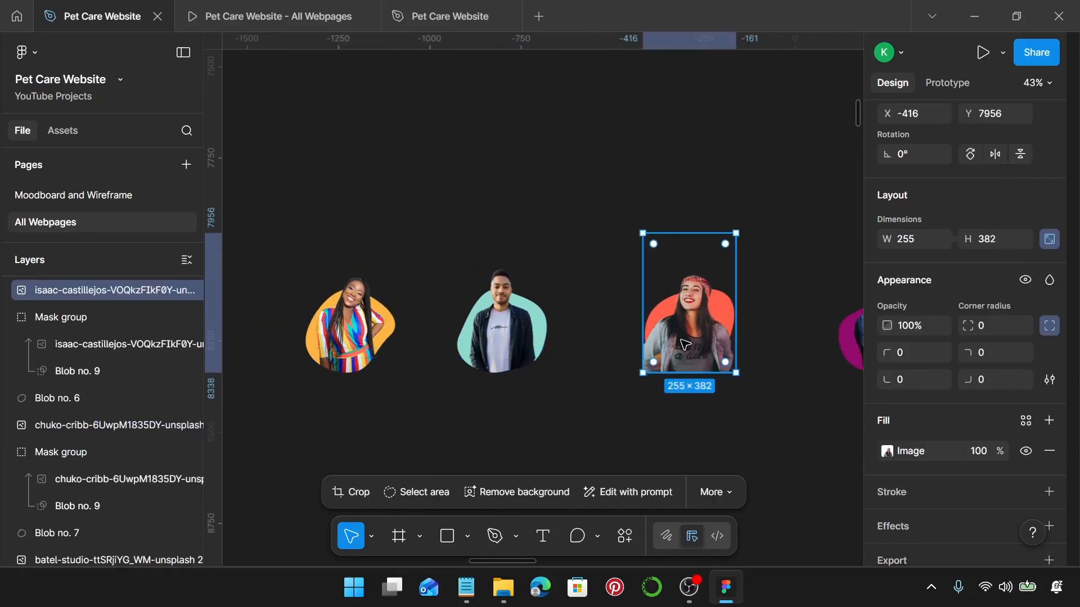
pyautogui.doubleClick(688, 343)
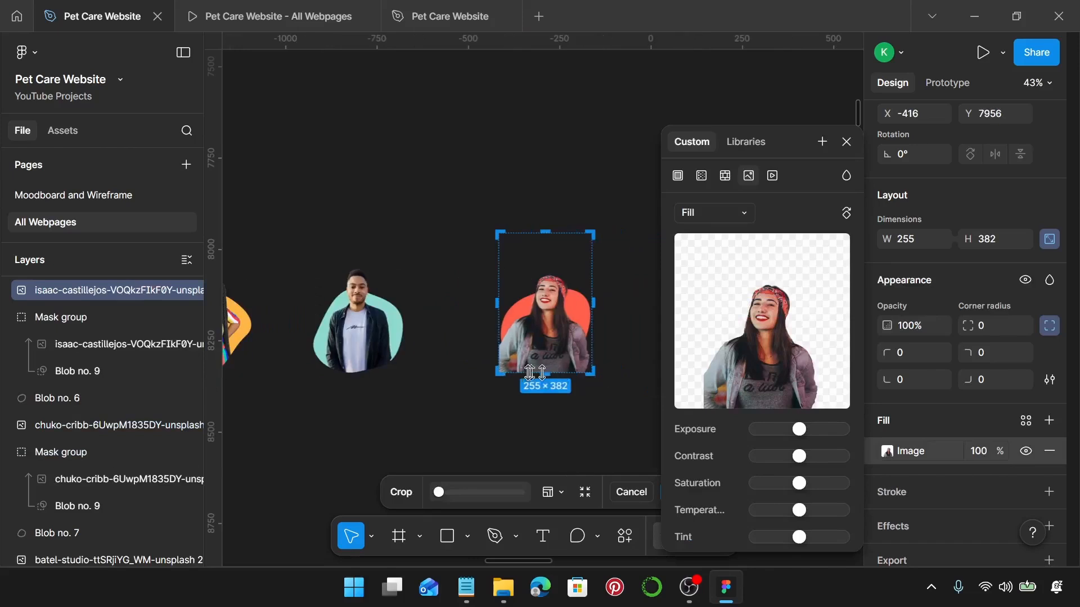
pyautogui.moveTo(535, 374); pyautogui.dragTo(537, 336)
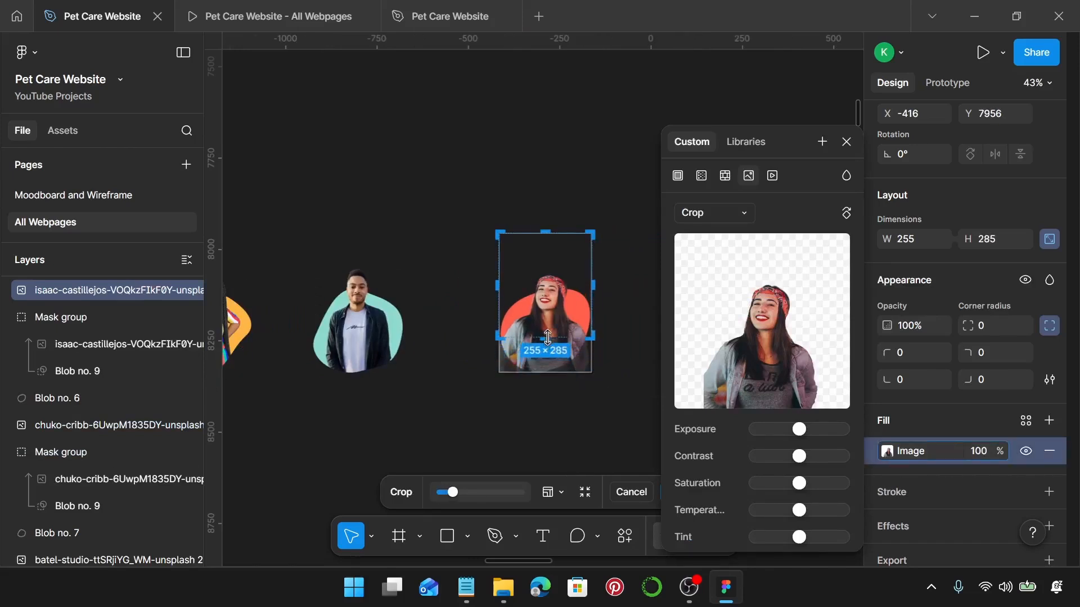
pyautogui.scroll(5, 546, 336)
pyautogui.scroll(-3, 547, 338)
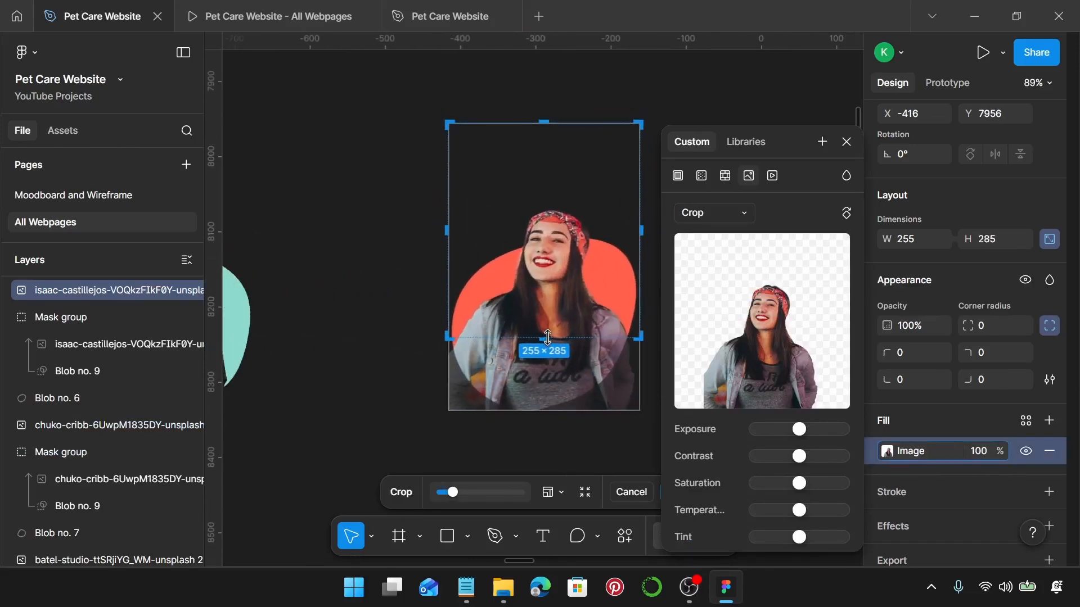
pyautogui.moveTo(546, 334); pyautogui.dragTo(546, 328)
pyautogui.scroll(-8, 546, 328)
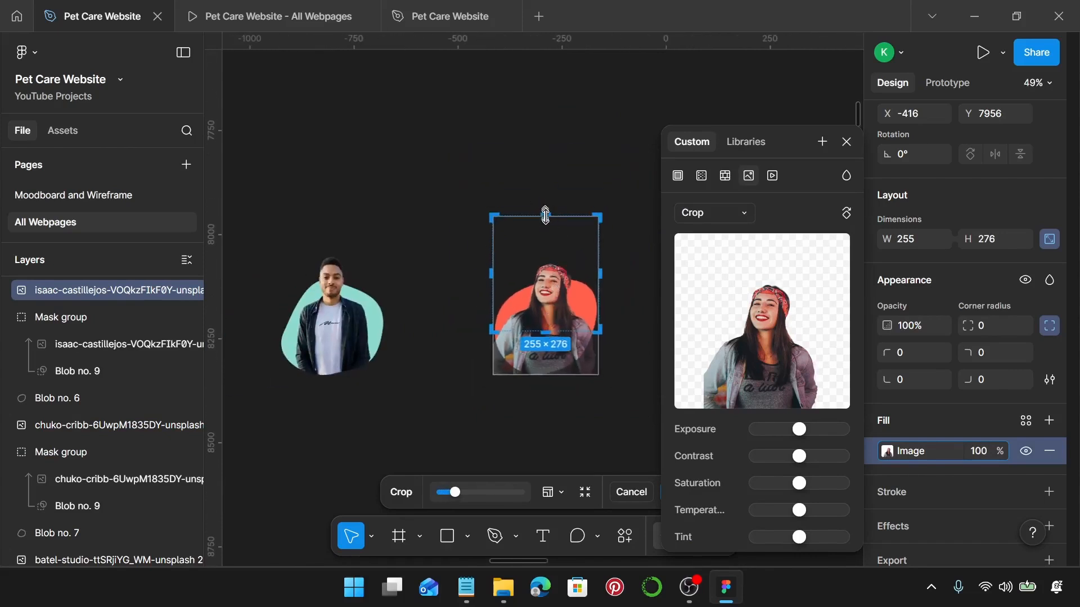
pyautogui.moveTo(546, 216); pyautogui.dragTo(548, 249)
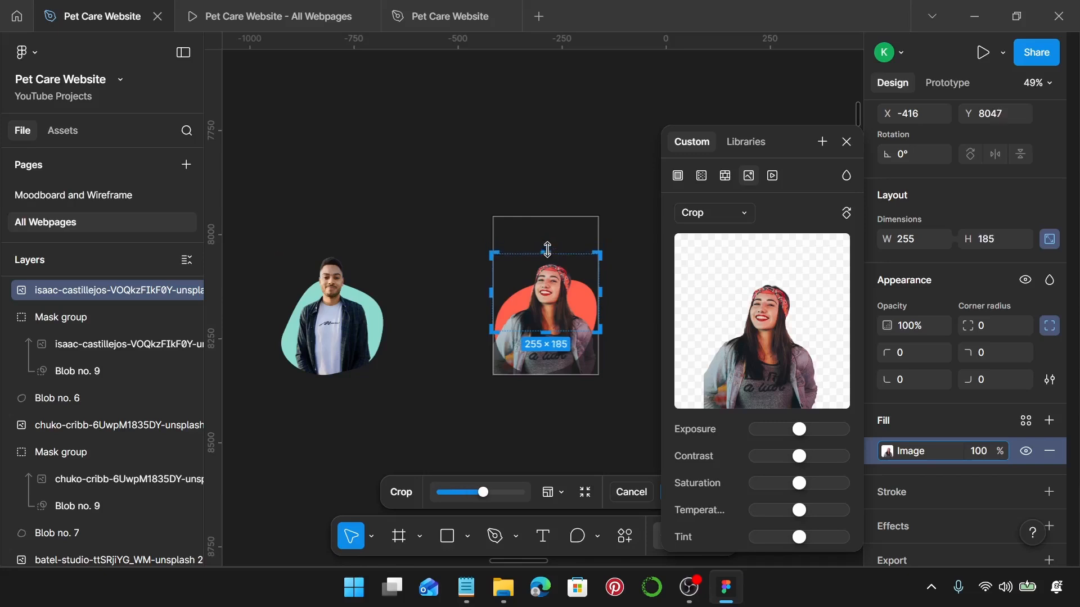
pyautogui.press('Return')
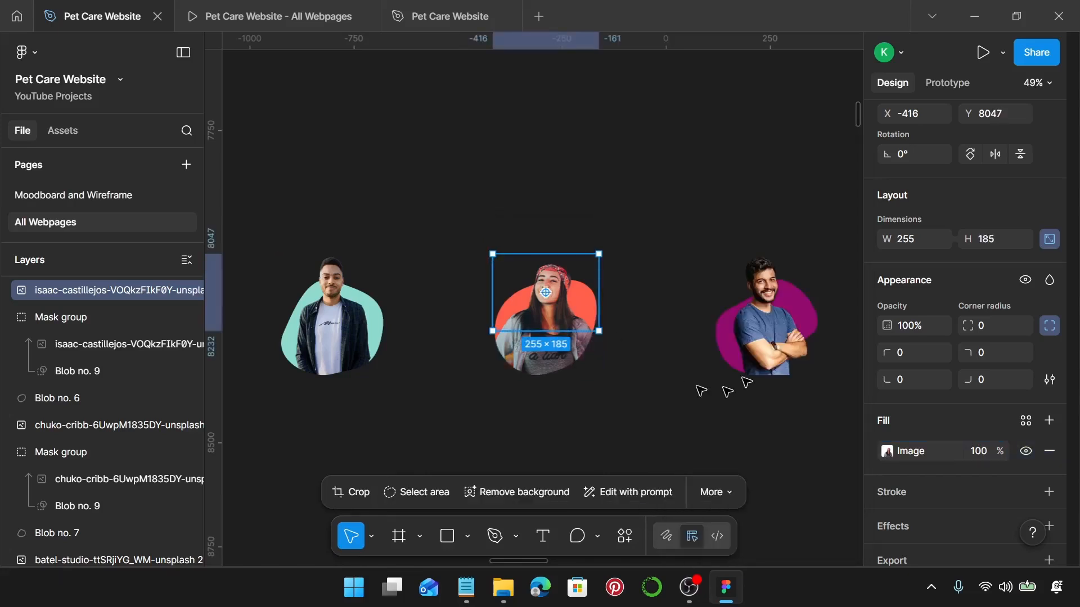
# Crop the purple portrait's uppermost photo from below and above to 222 × 170, with its upper edge at Y 8047.
pyautogui.click(773, 332)
pyautogui.hscroll(2, 768, 329)
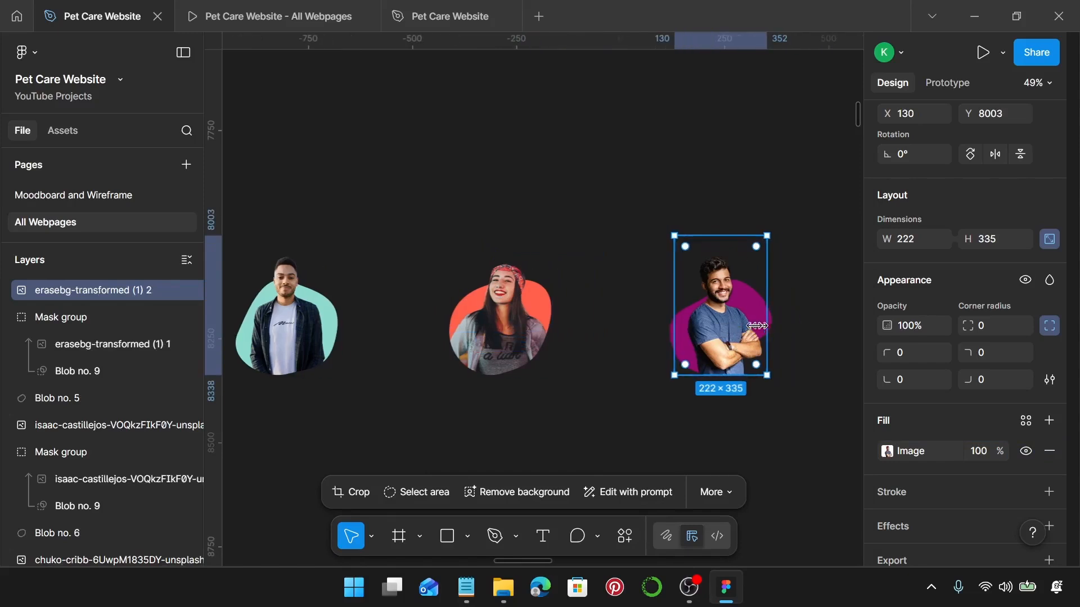
pyautogui.doubleClick(723, 320)
pyautogui.hscroll(5, 588, 356)
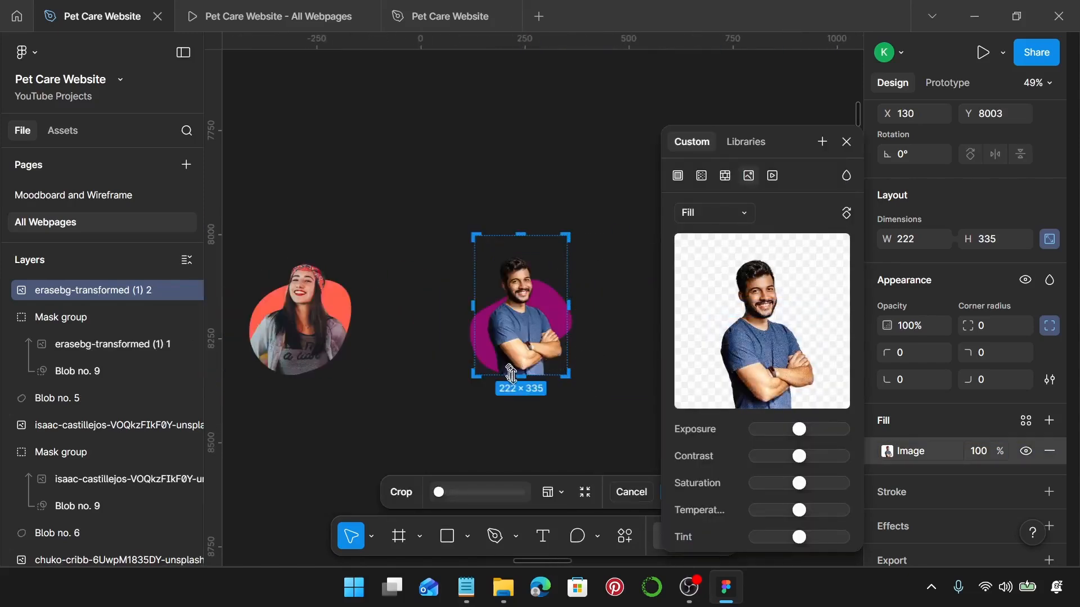
pyautogui.moveTo(512, 374); pyautogui.dragTo(525, 325)
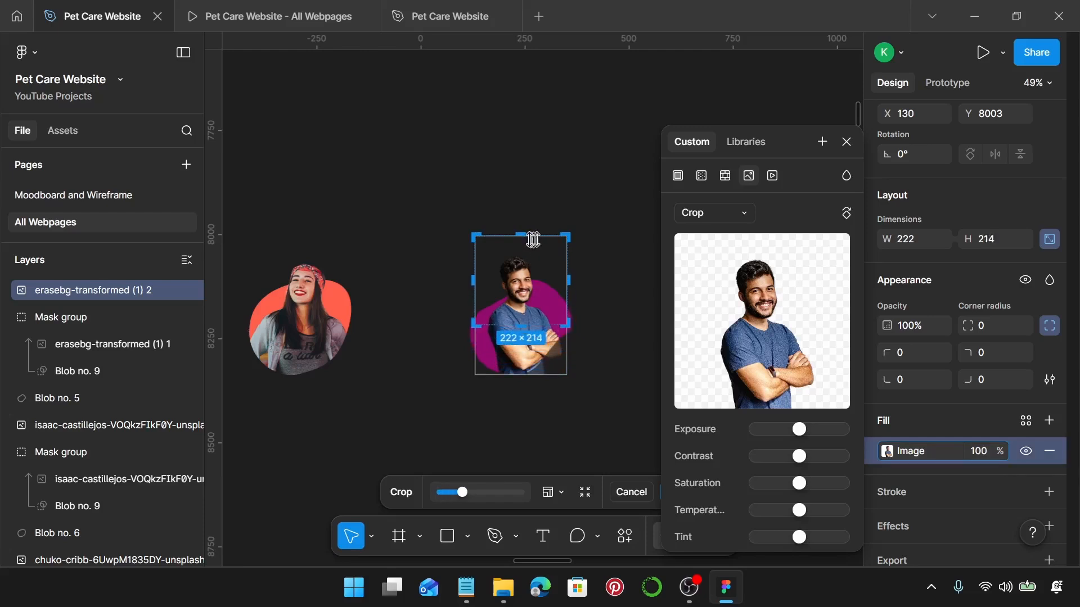
pyautogui.moveTo(525, 238); pyautogui.dragTo(525, 250)
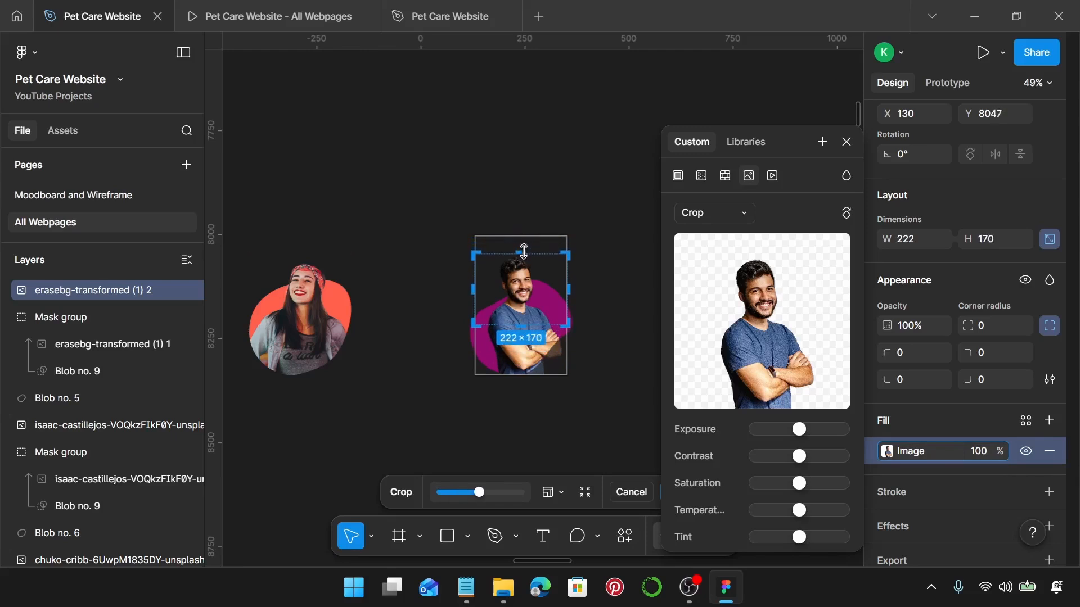
pyautogui.press('Return')
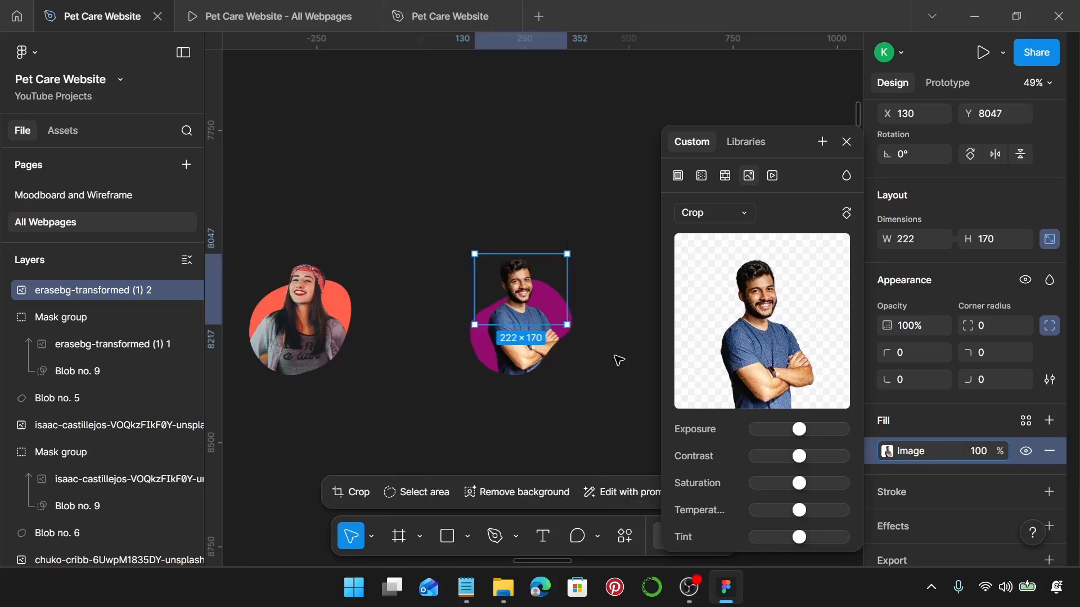
# Group the photo, mask group and blob of the orange portrait and of the green portrait separately, locking each group's aspect ratio.
pyautogui.scroll(-3, 615, 359)
pyautogui.hscroll(-1, 468, 349)
pyautogui.hscroll(-4, 472, 352)
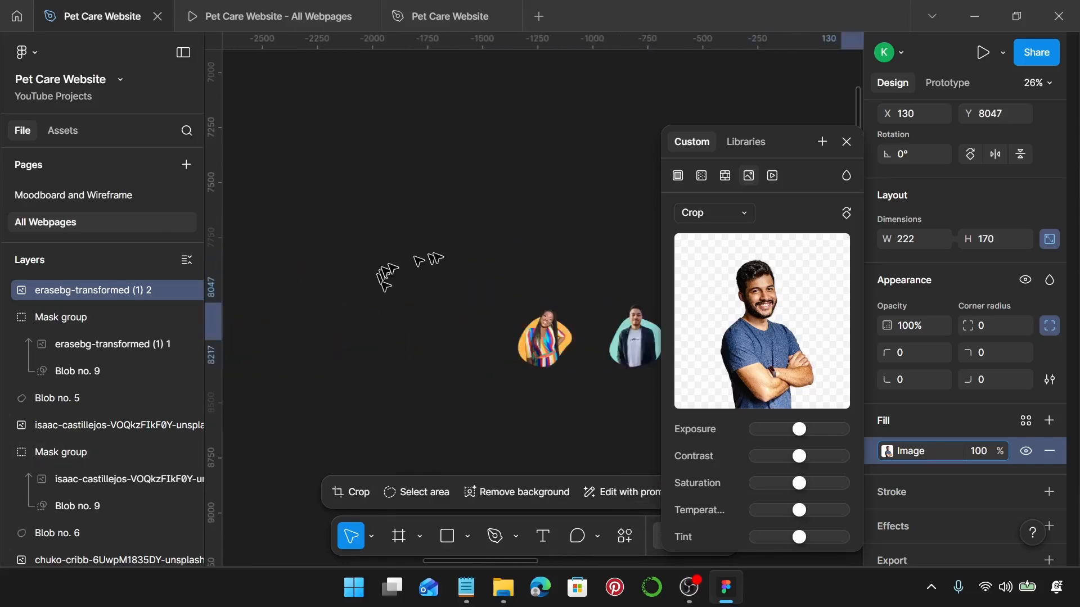
pyautogui.moveTo(501, 250); pyautogui.dragTo(588, 407)
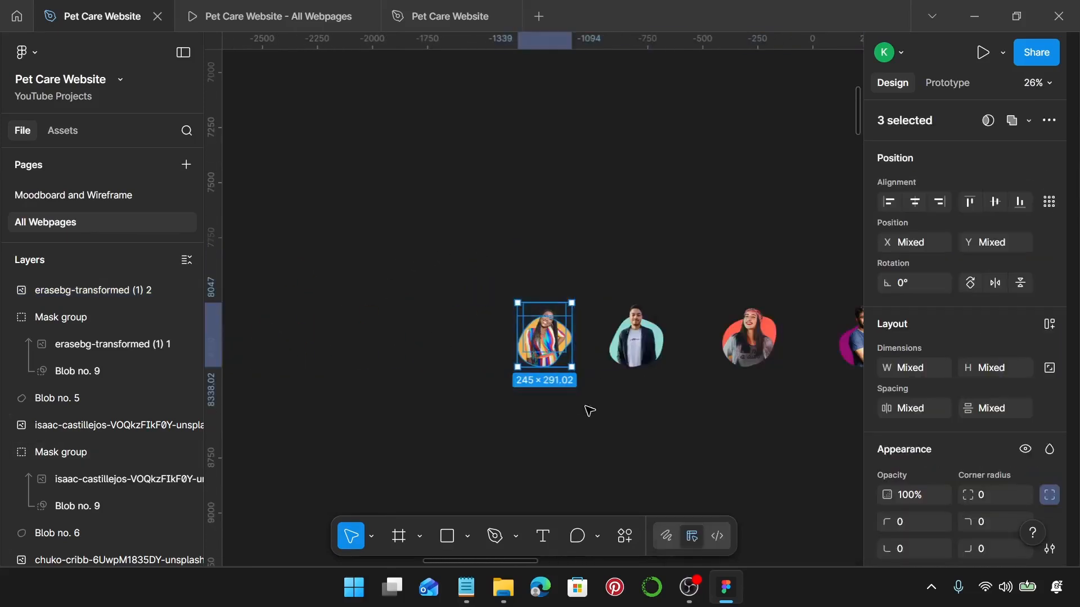
pyautogui.hotkey('ctrl', 'g')
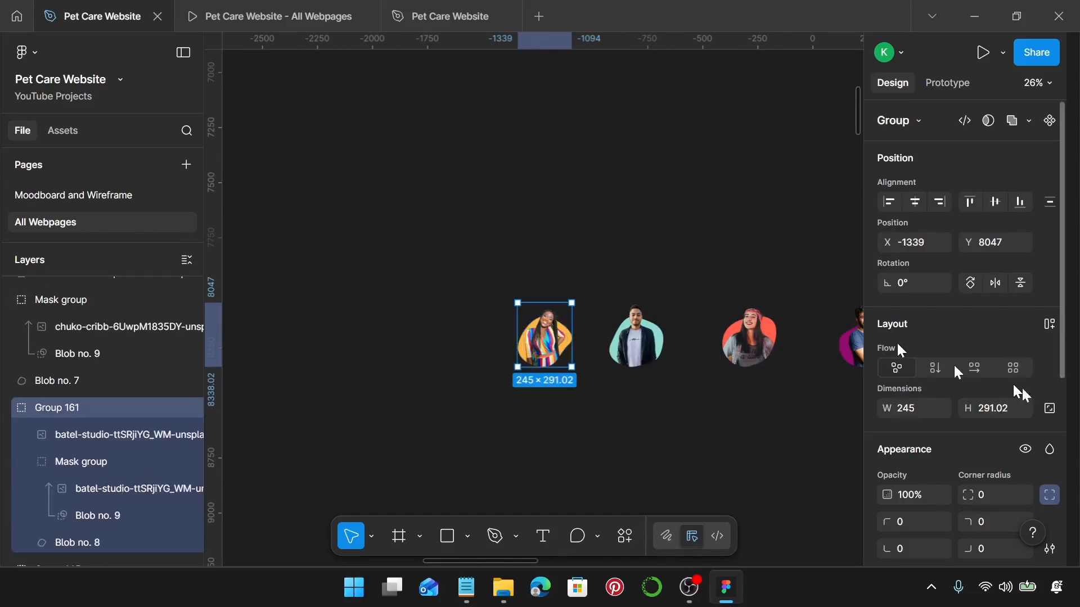
pyautogui.hscroll(3, 707, 415)
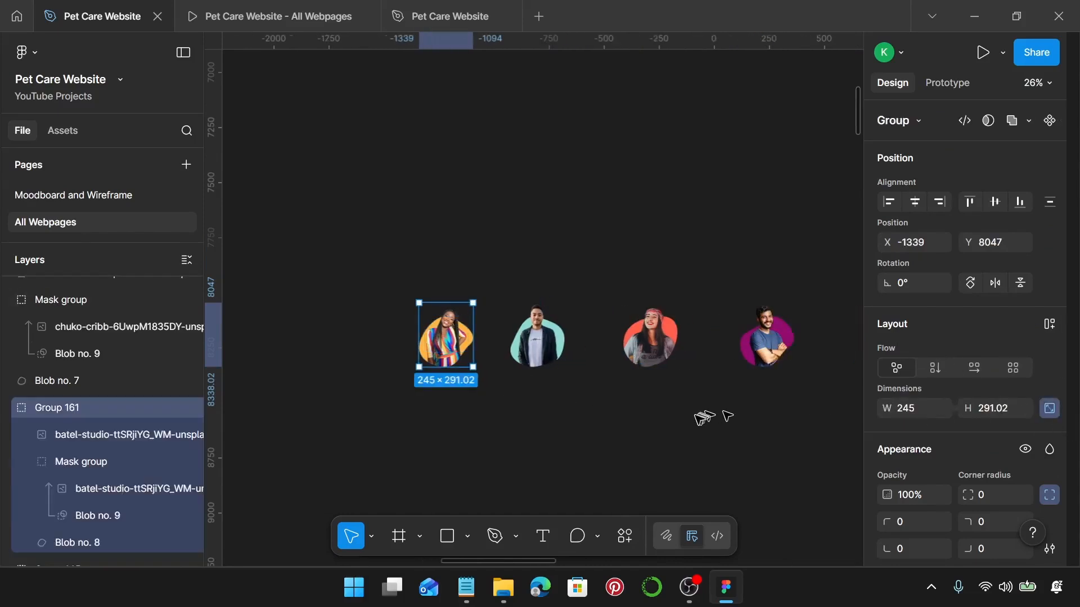
pyautogui.moveTo(479, 233); pyautogui.dragTo(582, 389)
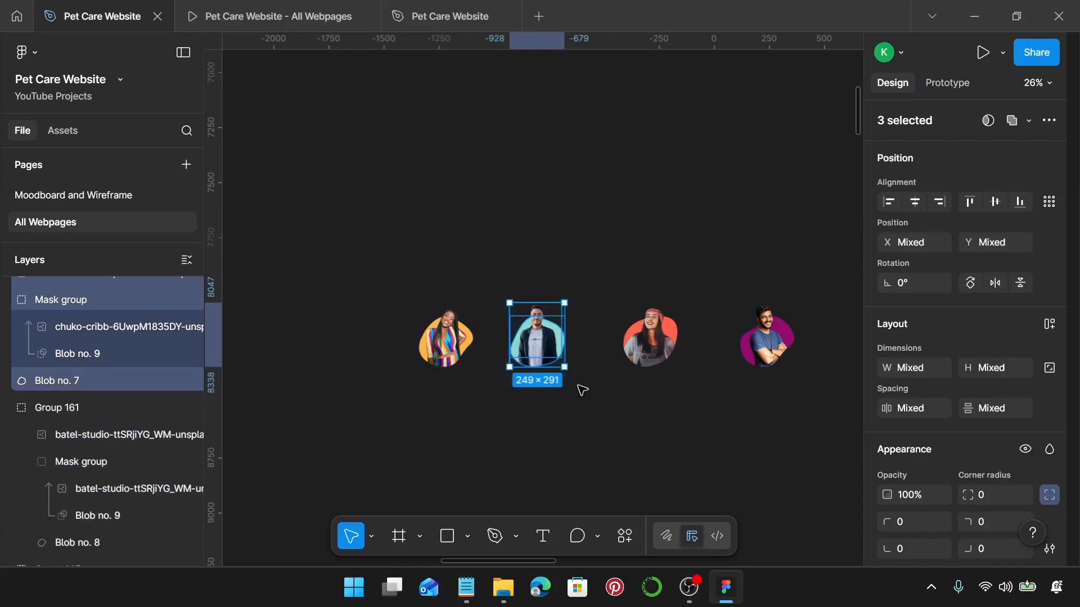
pyautogui.hotkey('ctrl', 'g')
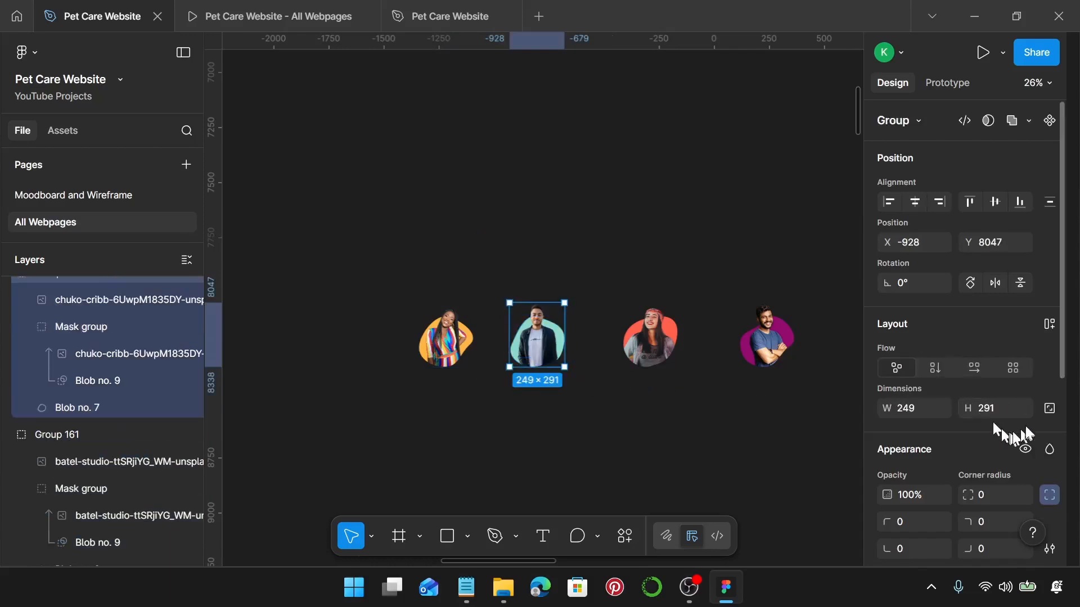
# Group the photo, mask group and blob of the red portrait and of the purple portrait separately, locking each group's aspect ratio.
pyautogui.moveTo(623, 242); pyautogui.dragTo(687, 395)
pyautogui.hotkey('ctrl', 'g')
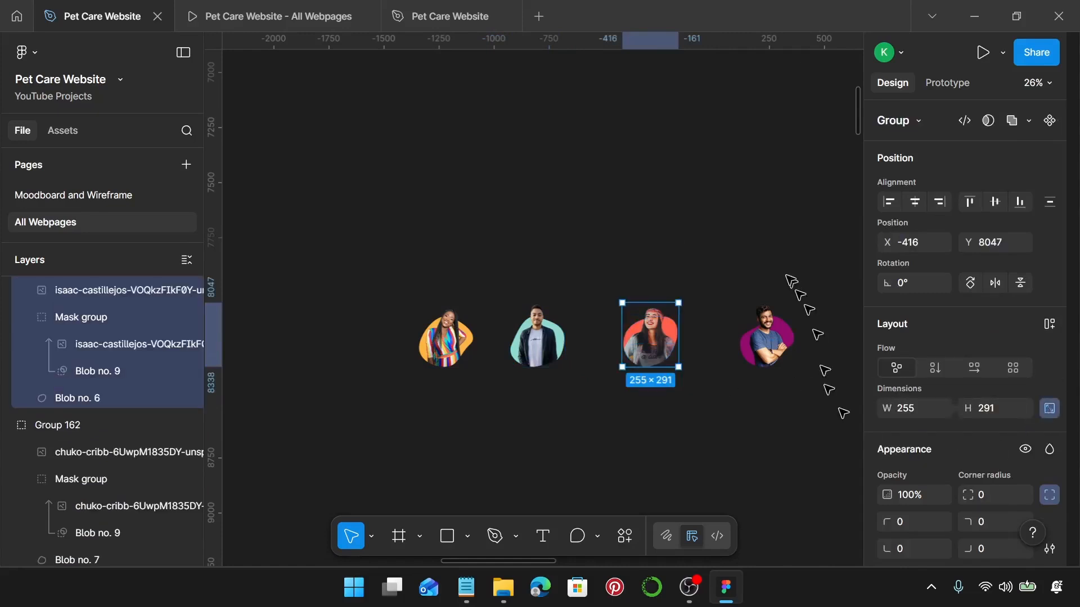
pyautogui.moveTo(719, 229); pyautogui.dragTo(814, 404)
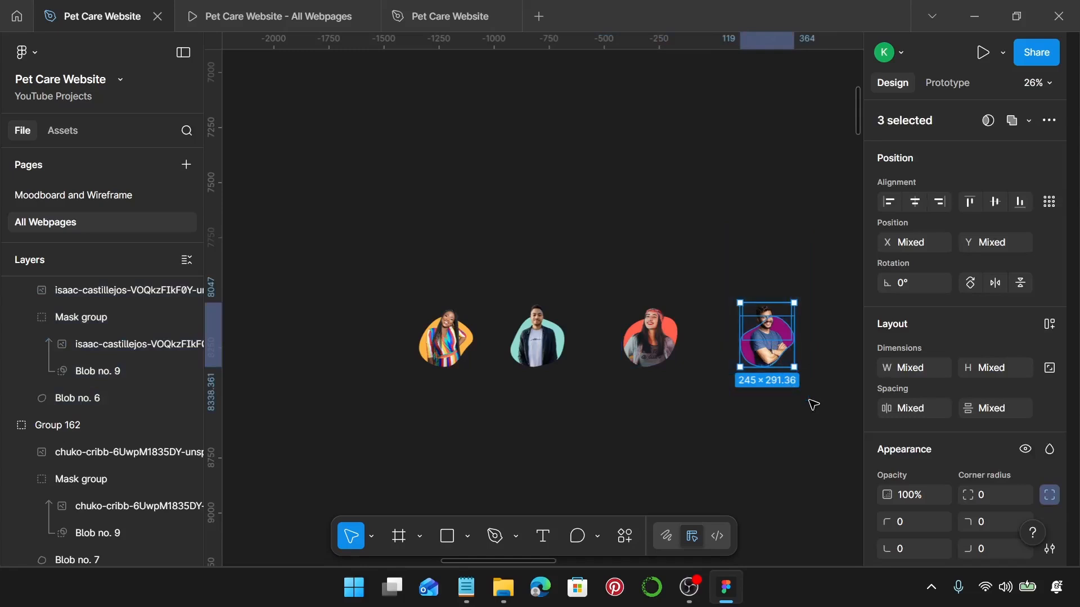
pyautogui.hotkey('ctrl', 'g')
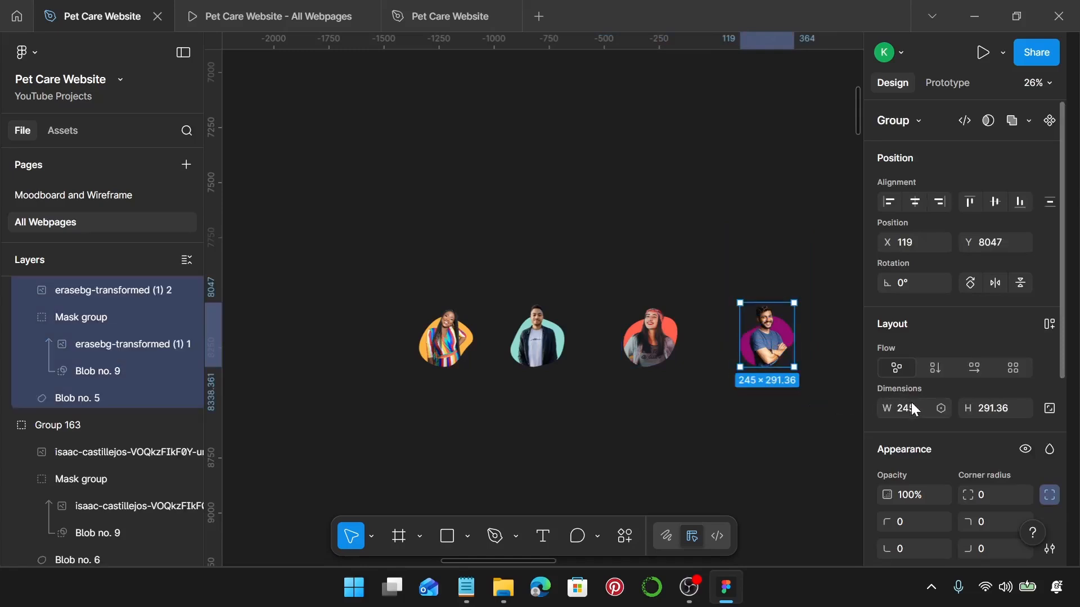
pyautogui.click(1049, 410)
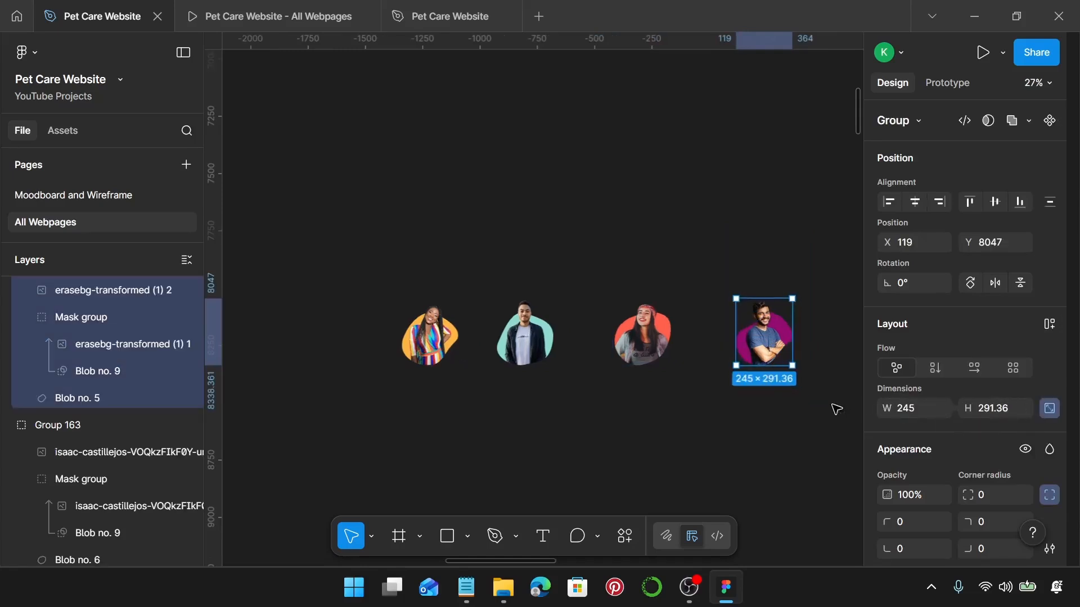
# Select all four portrait groups together and move them beside the lower part of the About page, at Y 8808.
pyautogui.scroll(1, 838, 410)
pyautogui.keyDown('shift'); pyautogui.click(643, 335); pyautogui.keyUp('shift')
pyautogui.keyDown('shift'); pyautogui.click(524, 335); pyautogui.keyUp('shift')
pyautogui.keyDown('shift'); pyautogui.click(441, 343); pyautogui.keyUp('shift')
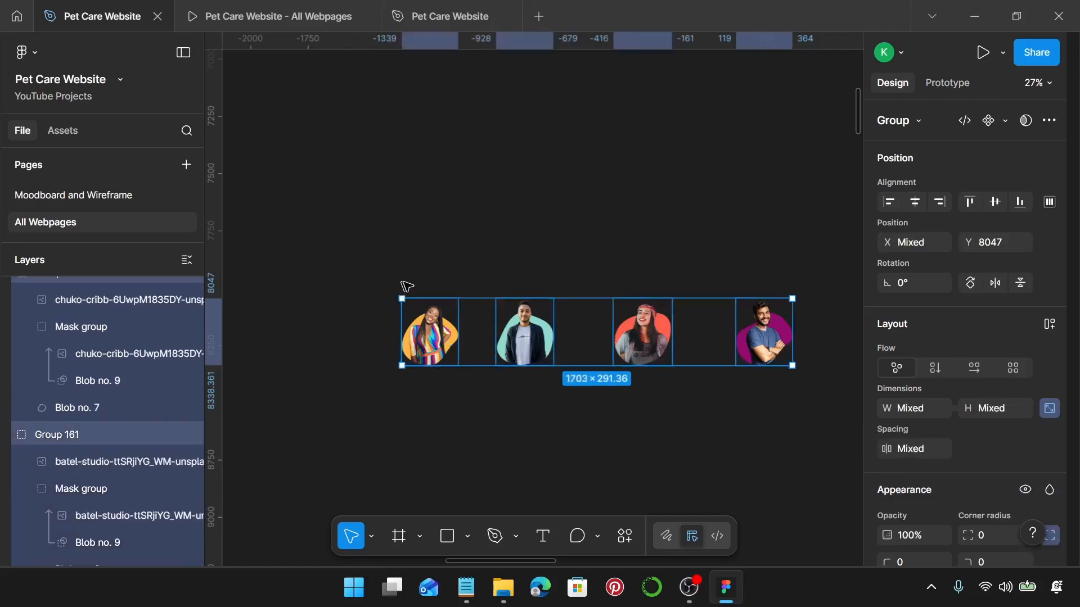
pyautogui.scroll(5, 483, 355)
pyautogui.hscroll(3, 482, 354)
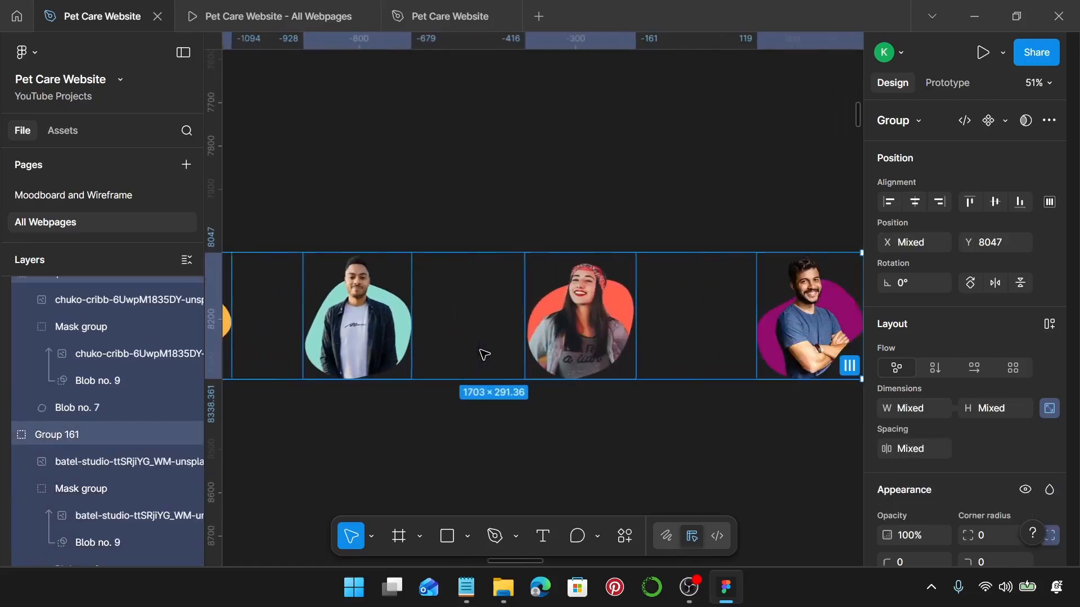
pyautogui.scroll(-3, 483, 355)
pyautogui.scroll(-4, 515, 339)
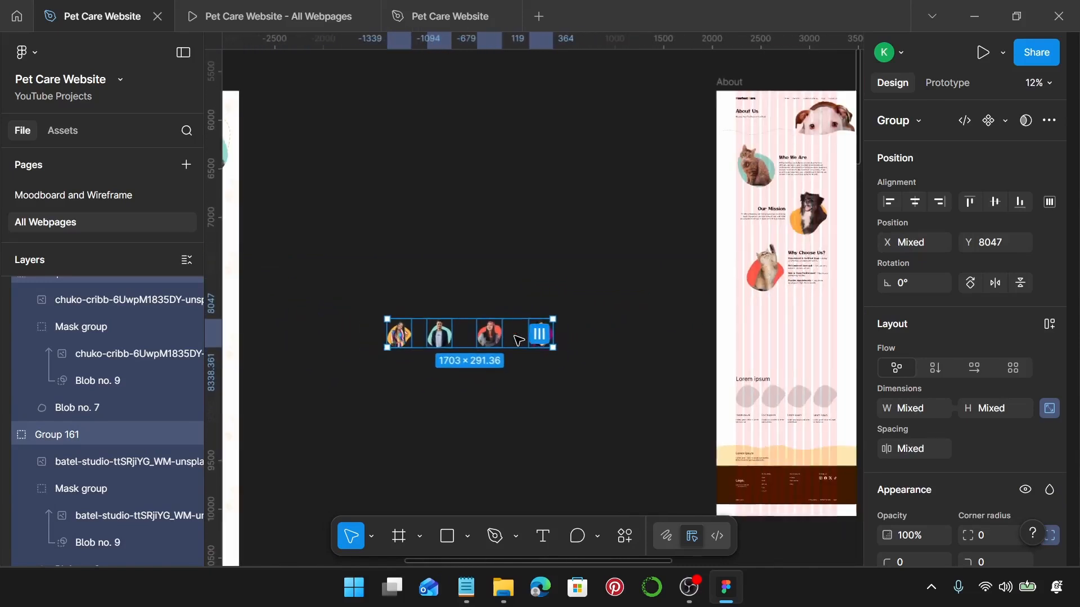
pyautogui.scroll(-2, 516, 340)
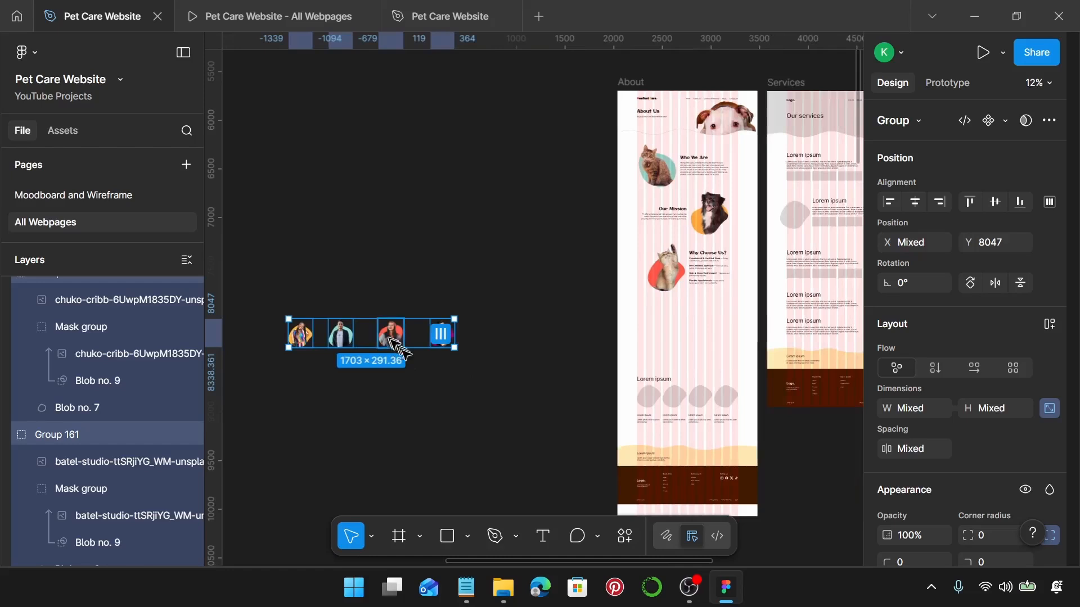
pyautogui.moveTo(400, 349); pyautogui.dragTo(497, 425)
# Ungroup the section with the four gray blob placeholders in the lower part of the About page.
pyautogui.scroll(2, 675, 416)
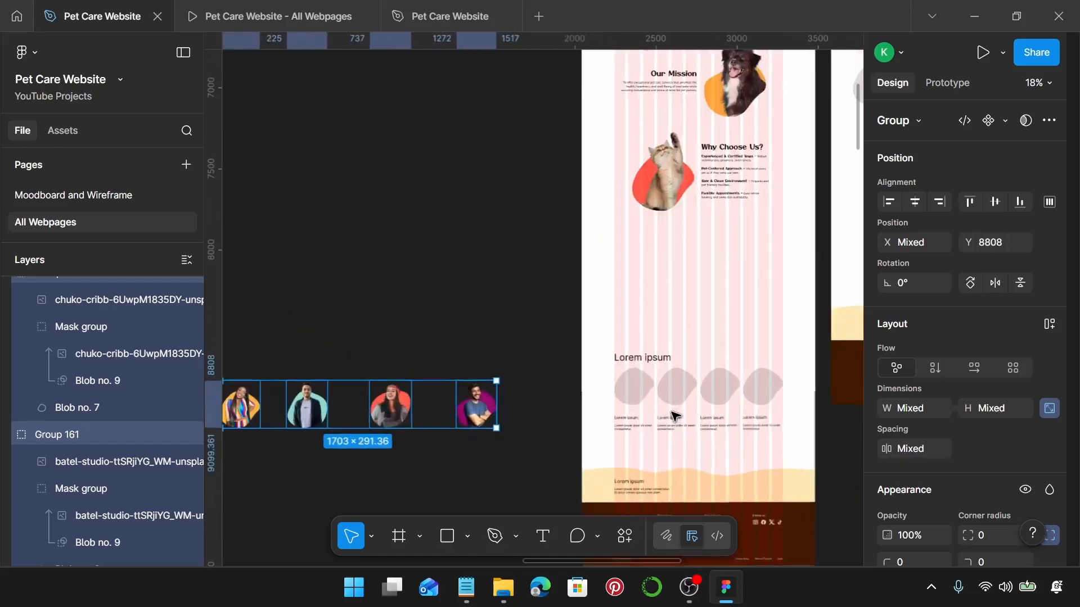
pyautogui.scroll(-5, 675, 417)
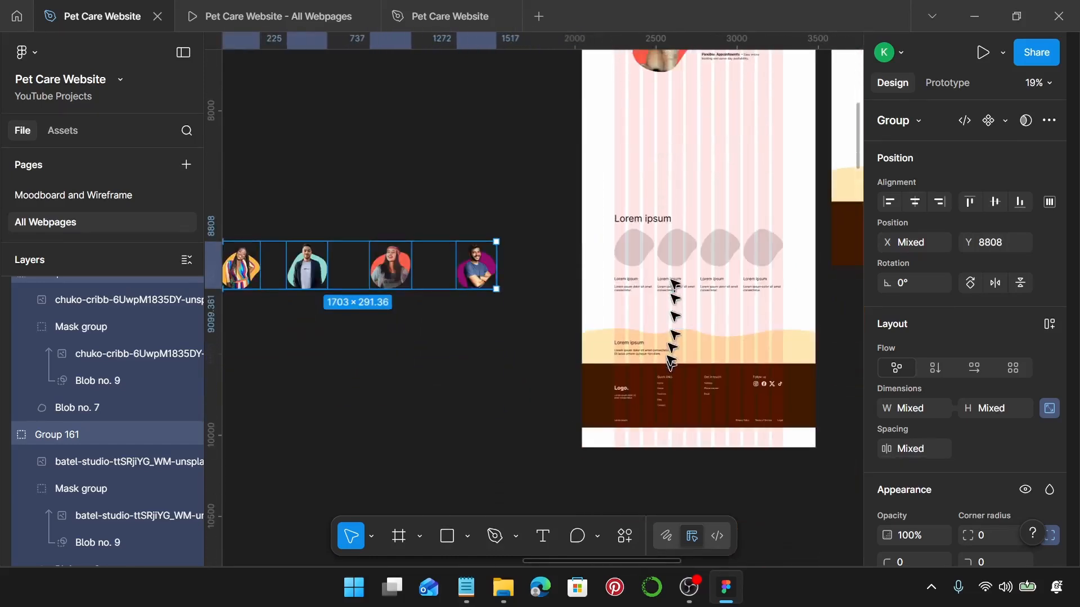
pyautogui.click(677, 265)
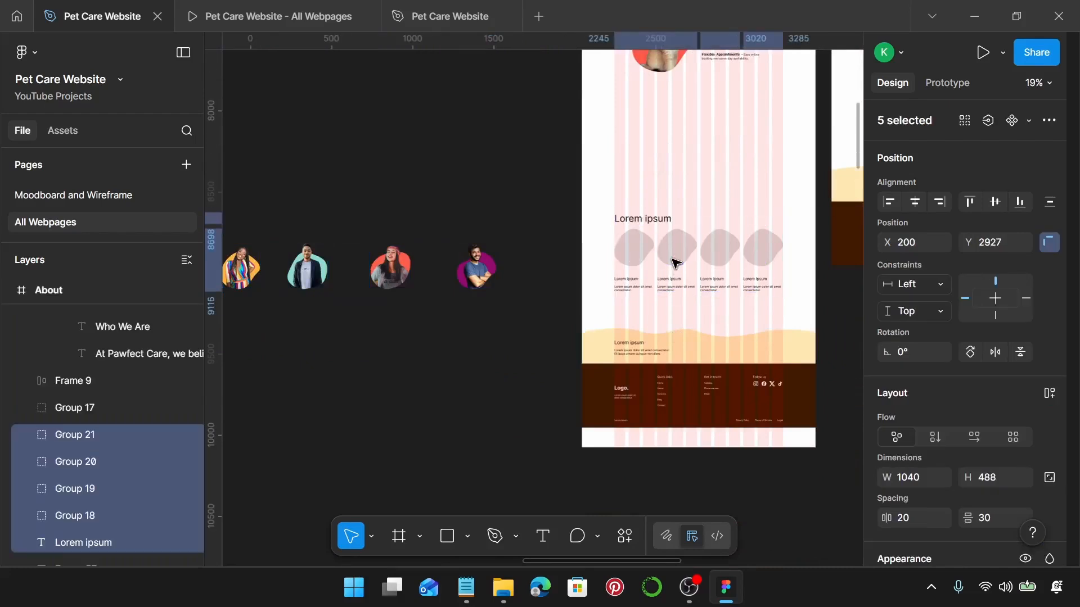
pyautogui.scroll(5, 666, 241)
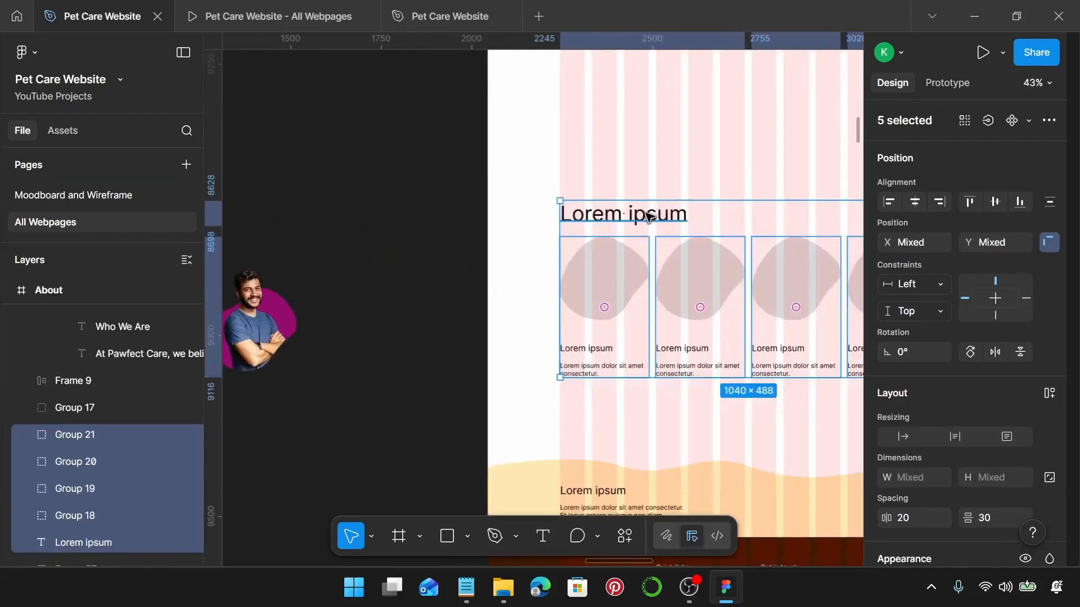
# Apply the 44/52 Pet Care Desktop sub-heading text style to the "Lorem ipsum" heading above the four blob placeholders.
pyautogui.click(648, 217)
pyautogui.scroll(10, 554, 214)
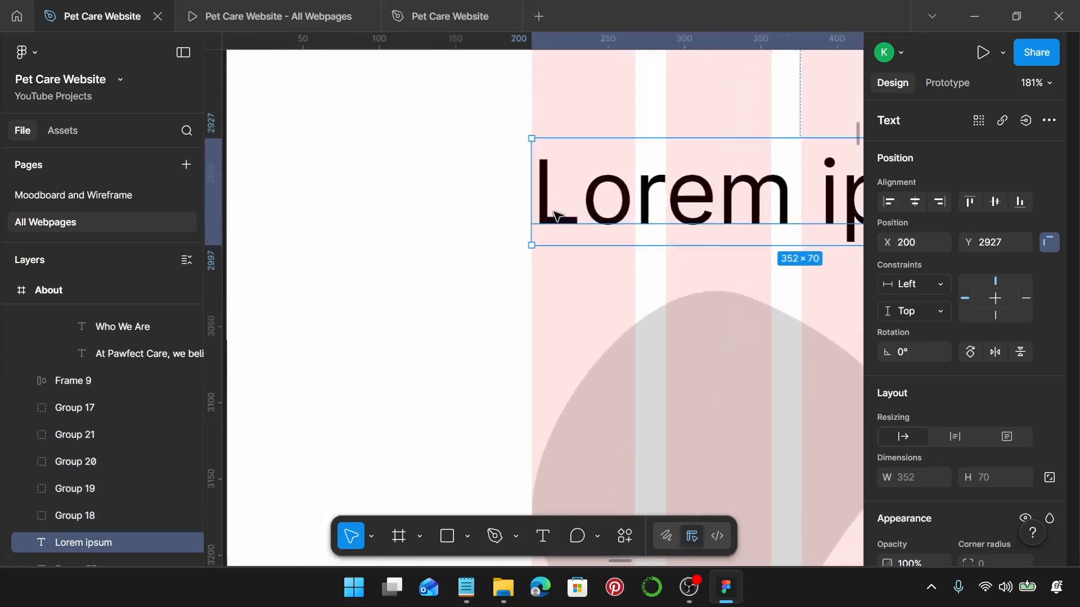
pyautogui.scroll(-4, 555, 215)
pyautogui.scroll(-6, 556, 215)
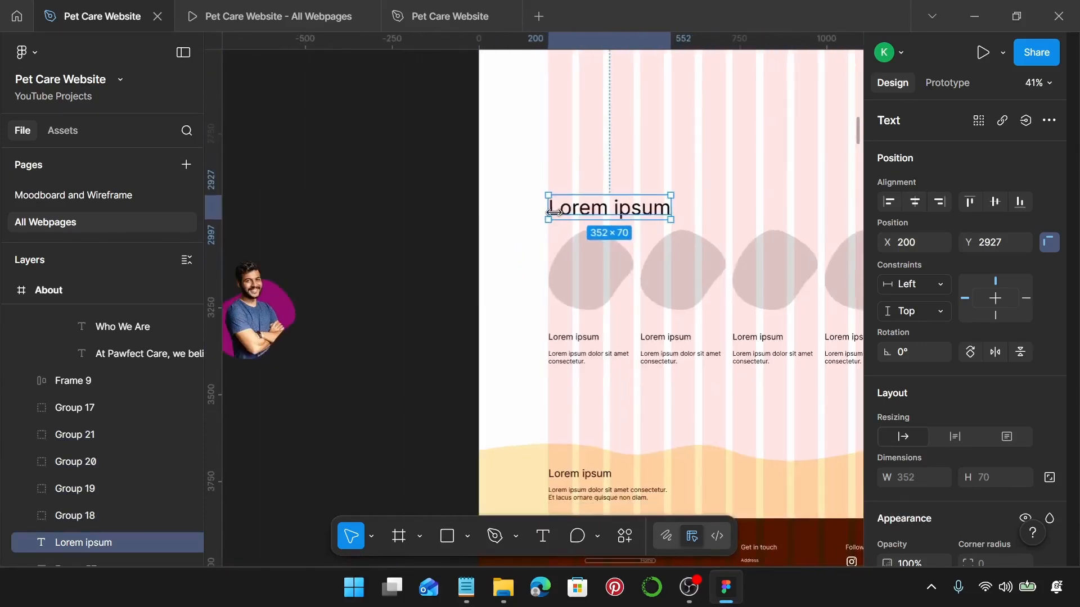
pyautogui.scroll(-5, 940, 326)
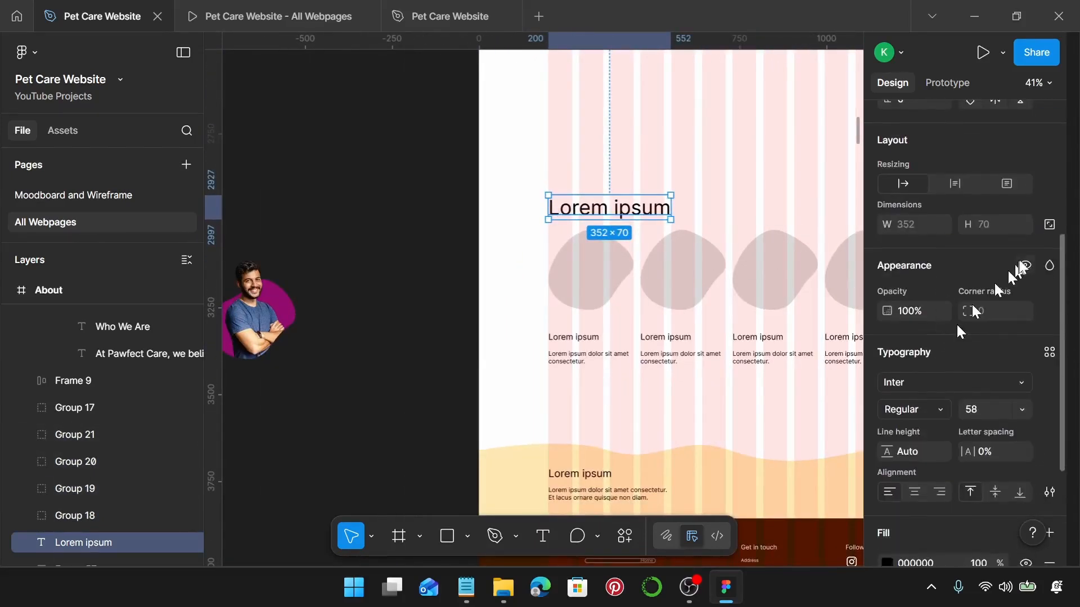
pyautogui.scroll(-2, 1012, 304)
pyautogui.click(1048, 268)
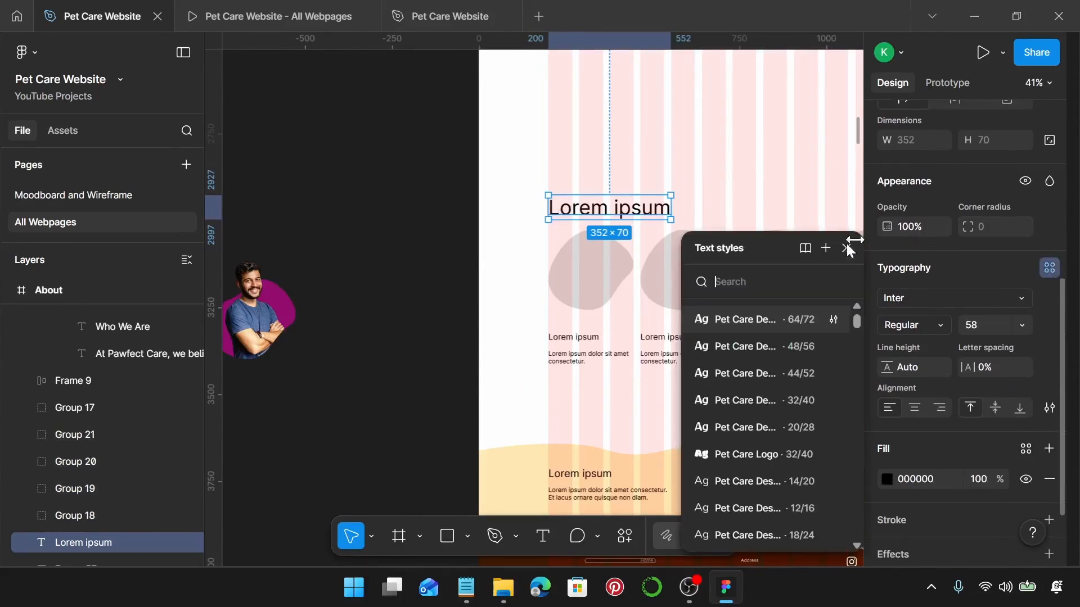
pyautogui.click(799, 376)
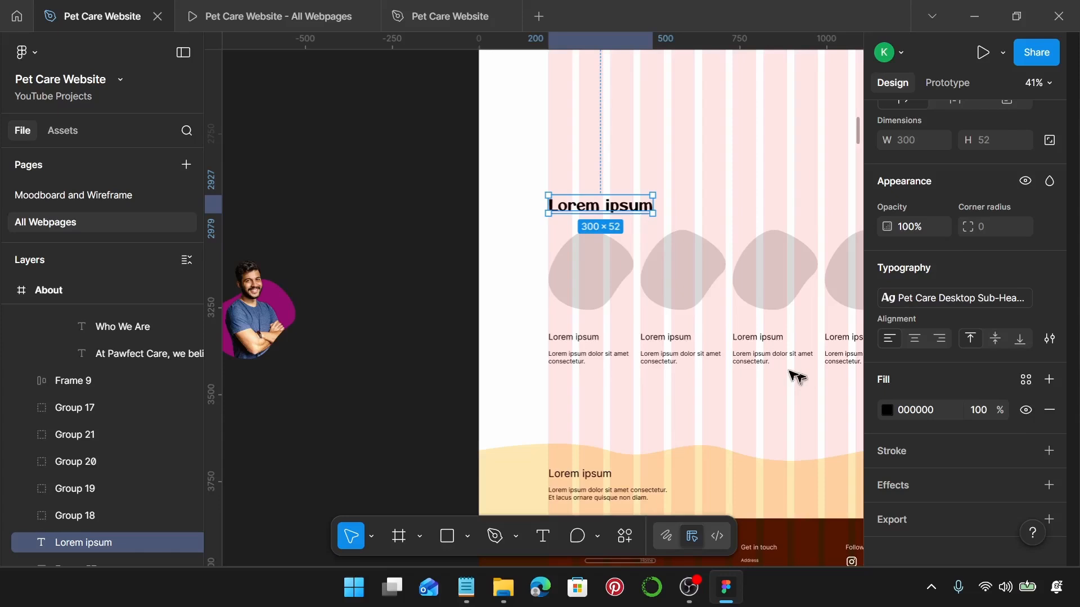
# Copy "Meet Our Team" from the Notepad notes and replace the "Lorem ipsum" heading above the blob placeholders with it.
pyautogui.click(467, 587)
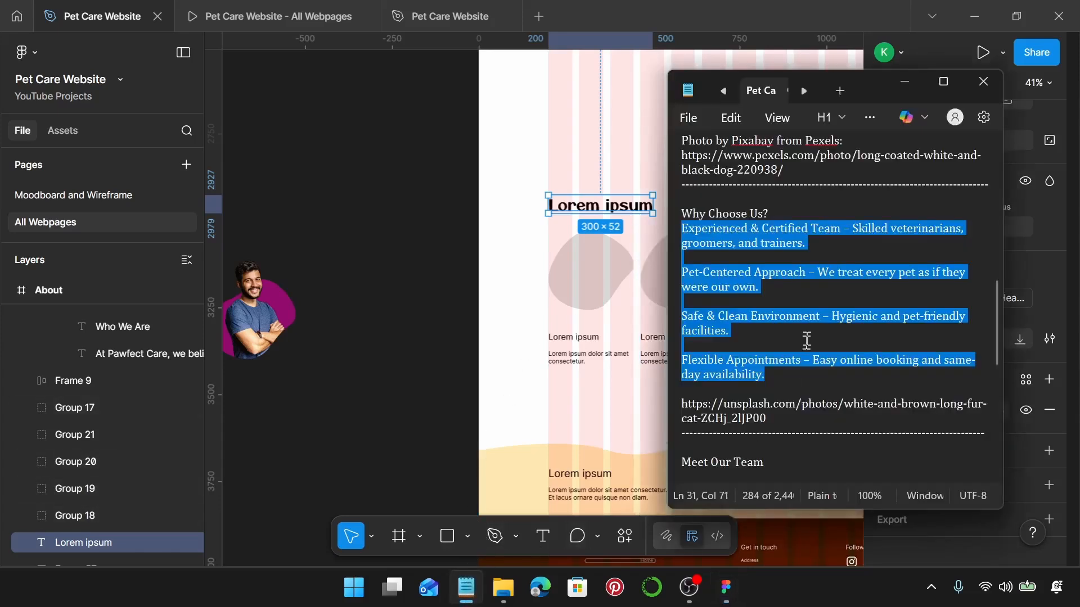
pyautogui.scroll(-4, 807, 340)
pyautogui.moveTo(766, 287); pyautogui.dragTo(688, 282)
pyautogui.hotkey('ctrl', 'c')
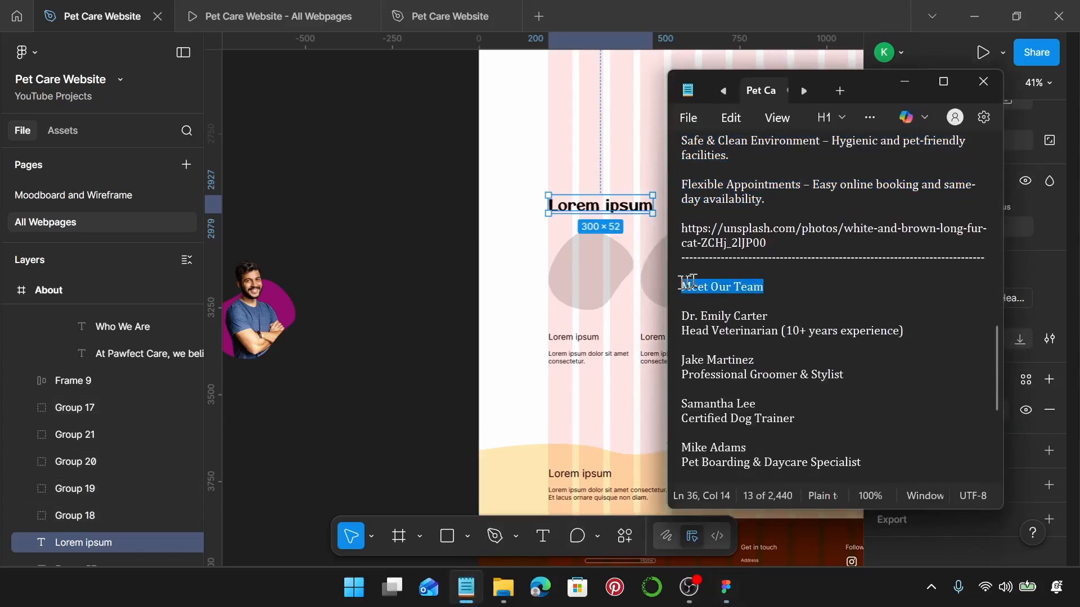
pyautogui.click(610, 208)
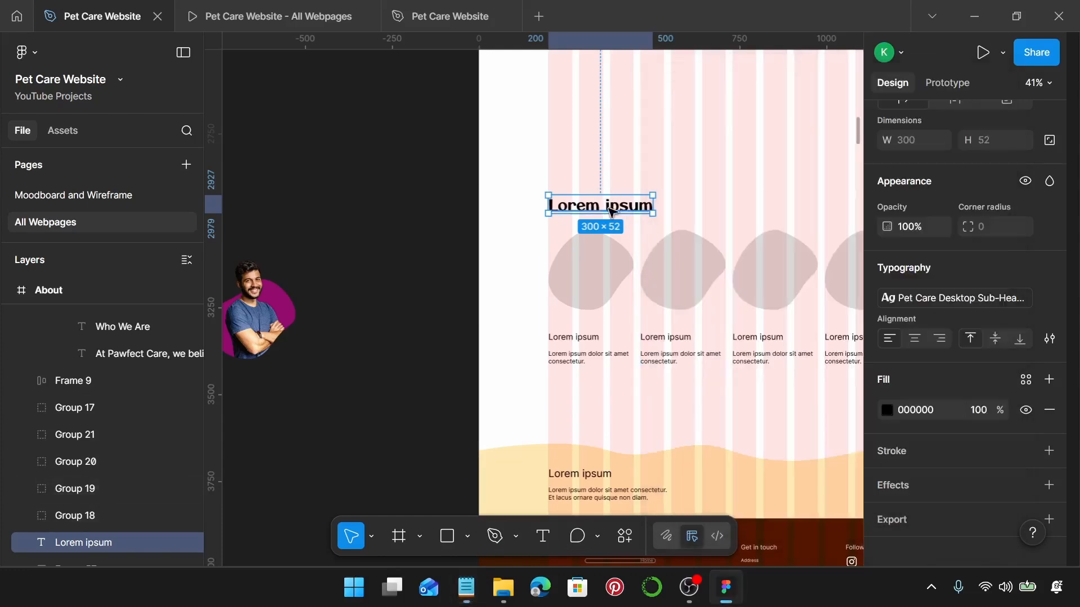
pyautogui.doubleClick(610, 208)
pyautogui.hotkey('ctrl', 'v')
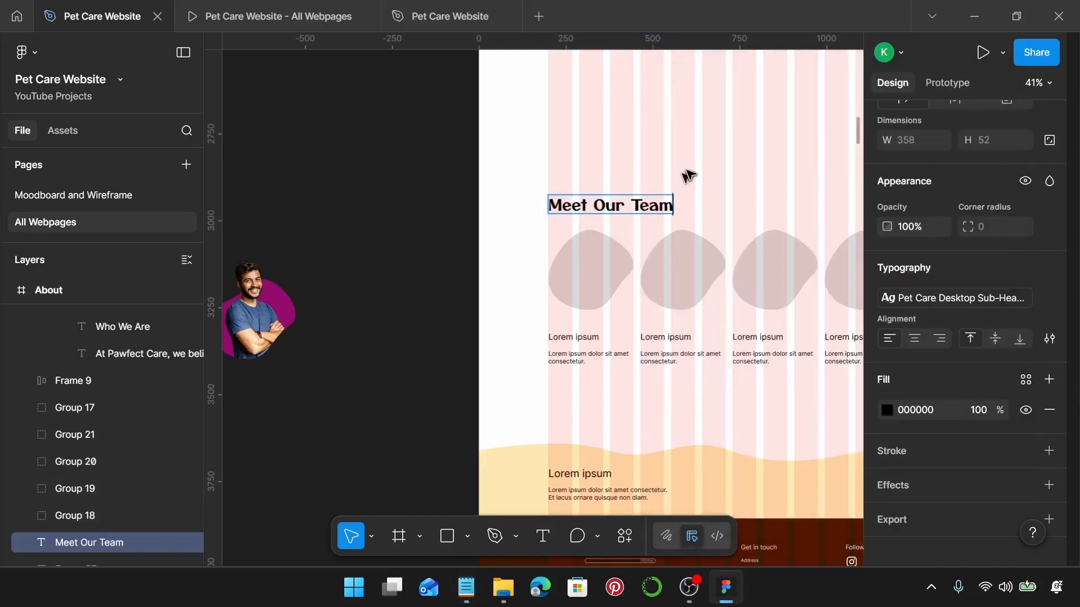
pyautogui.press('Escape')
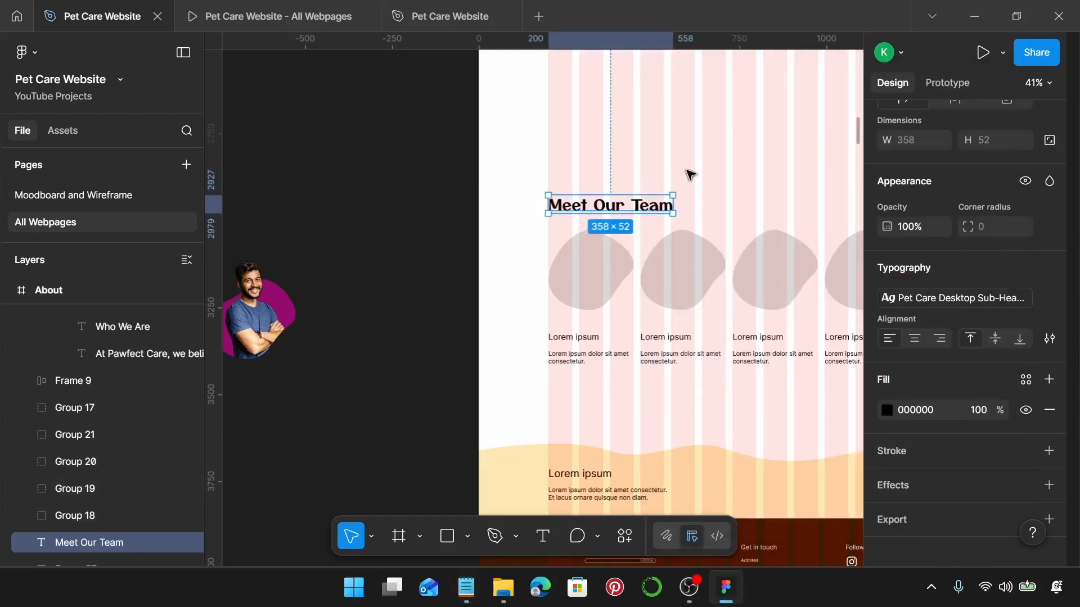
# Select all four team placeholder groups under "Meet Our Team" and ungroup them.
pyautogui.click(569, 307)
pyautogui.keyDown('shift'); pyautogui.click(647, 293); pyautogui.keyUp('shift')
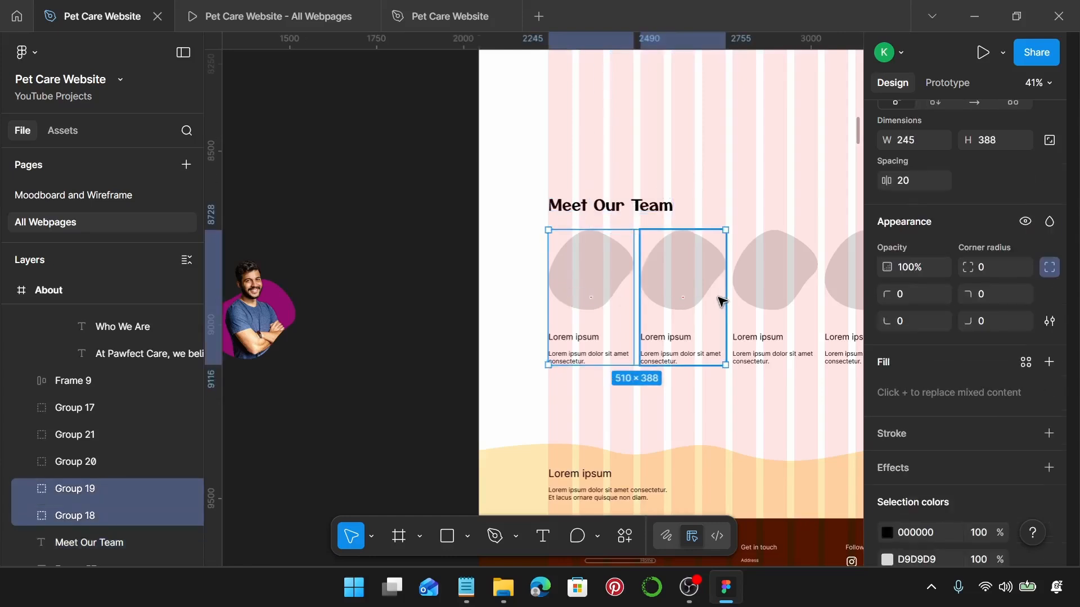
pyautogui.hscroll(2, 718, 299)
pyautogui.keyDown('shift'); pyautogui.click(725, 296); pyautogui.keyUp('shift')
pyautogui.keyDown('shift'); pyautogui.click(788, 293); pyautogui.keyUp('shift')
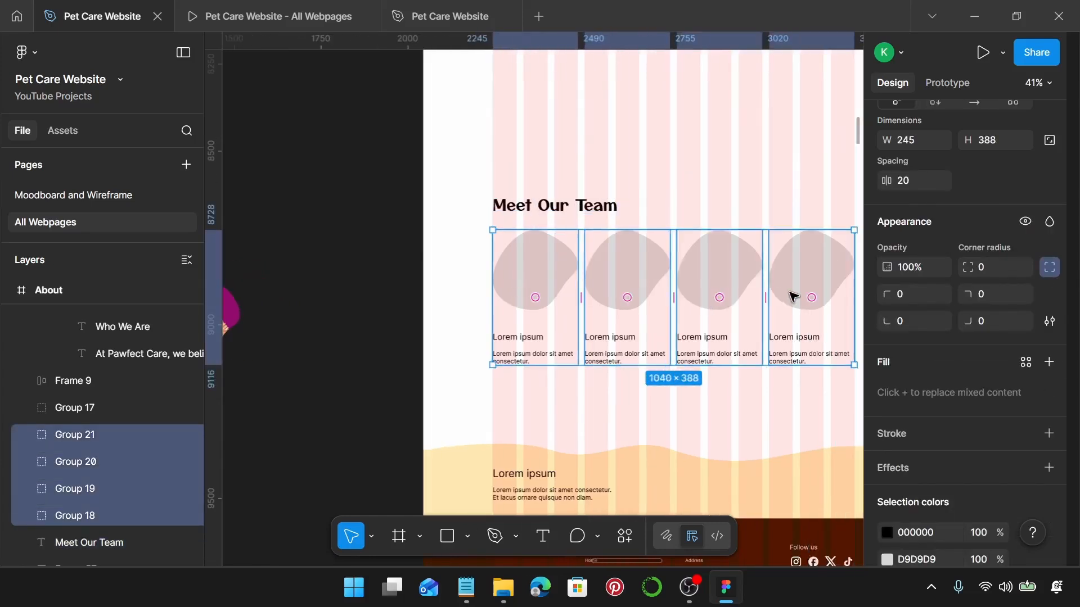
pyautogui.hotkey('ctrl', 'shift', 'g')
# Cut the orange and green portraits one at a time and paste them to replace the first and second gray team blobs.
pyautogui.scroll(-1, 779, 301)
pyautogui.keyDown('ctrl'); pyautogui.scroll(-4, 629, 334); pyautogui.keyUp('ctrl')
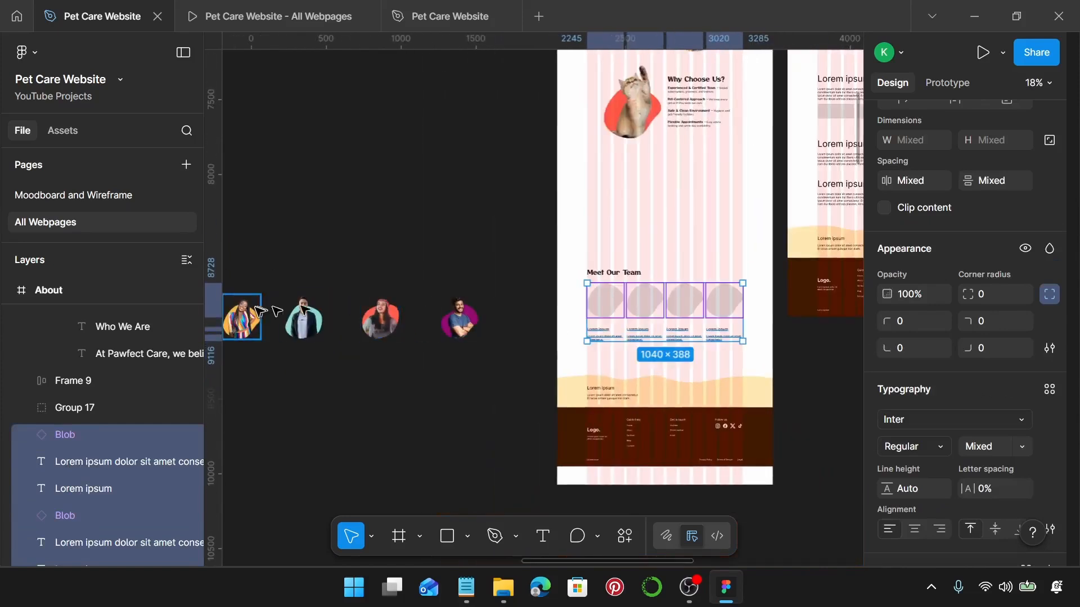
pyautogui.click(243, 319)
pyautogui.hotkey('ctrl', 'x')
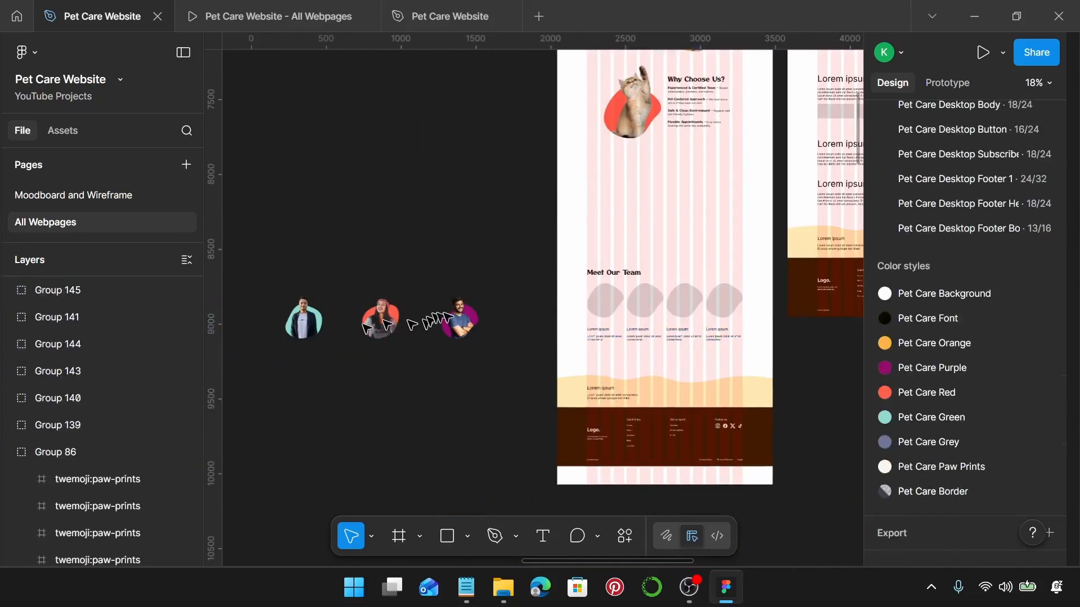
pyautogui.click(599, 310)
pyautogui.hotkey('ctrl', 'shift', 'r')
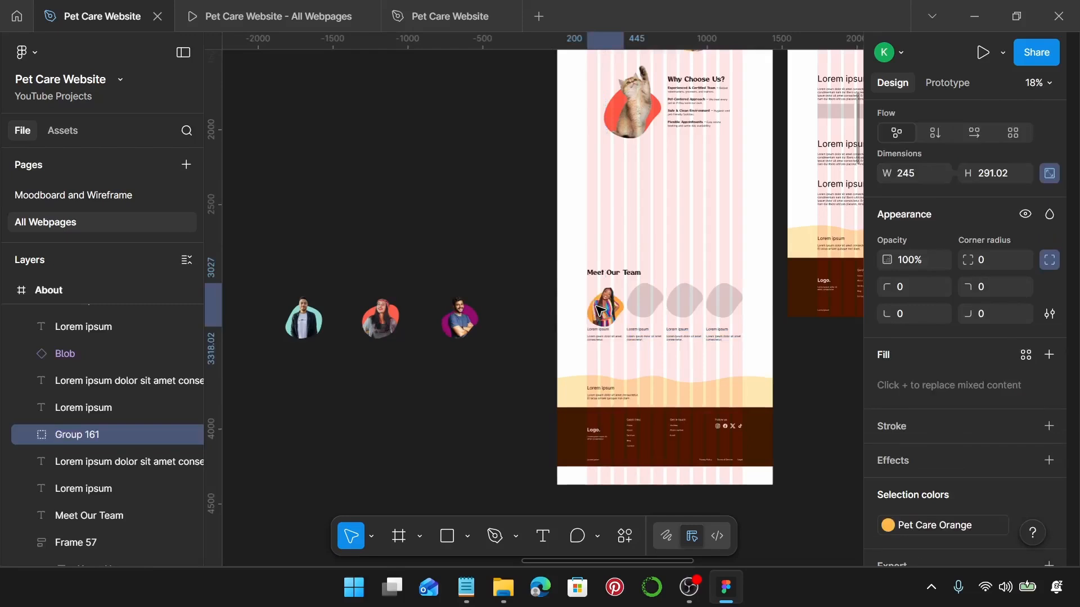
pyautogui.click(313, 322)
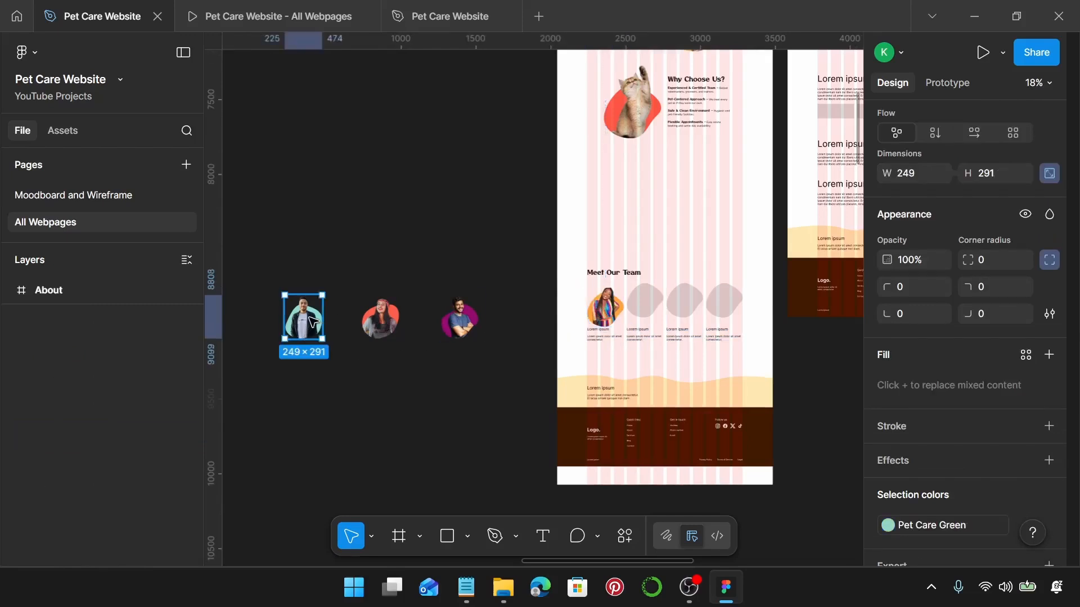
pyautogui.hotkey('ctrl', 'x')
pyautogui.click(658, 311)
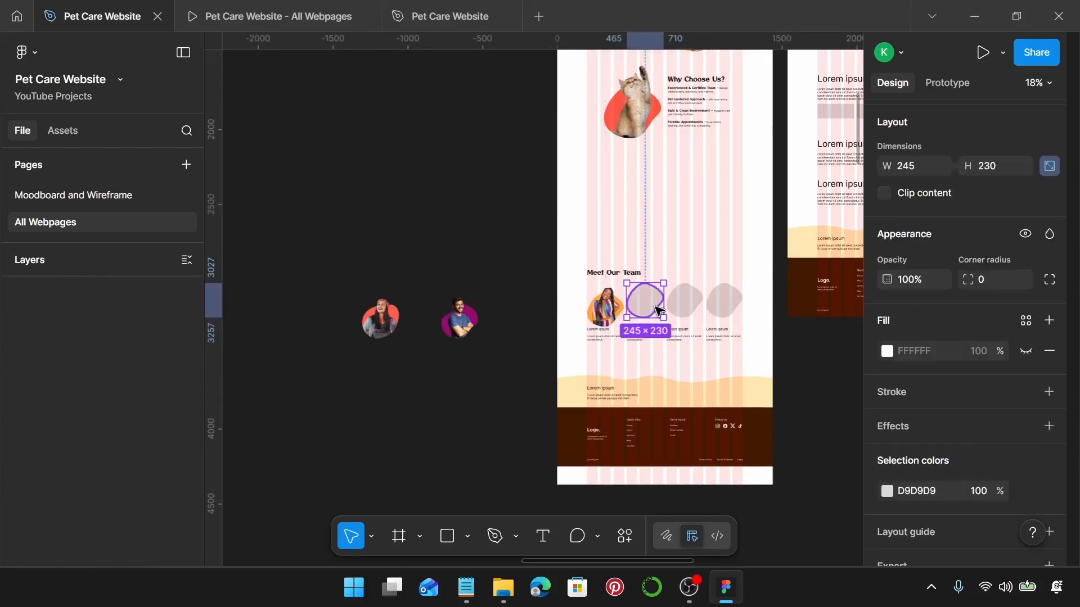
pyautogui.hotkey('ctrl', 'shift', 'r')
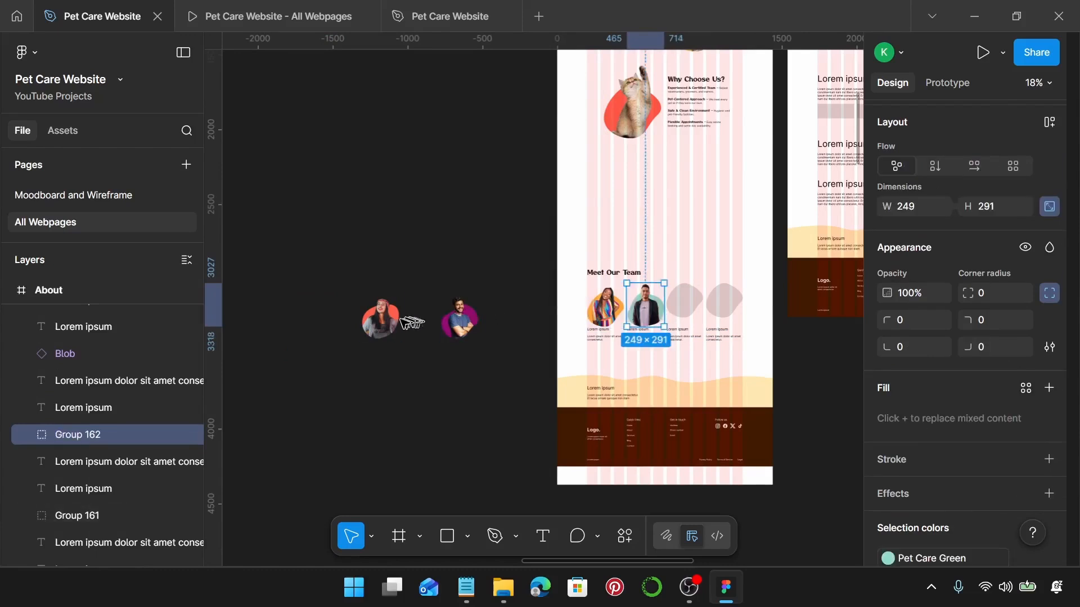
# Cut the red and purple portraits one at a time and paste them to replace the third and fourth gray team blobs.
pyautogui.click(394, 319)
pyautogui.hotkey('ctrl', 'x')
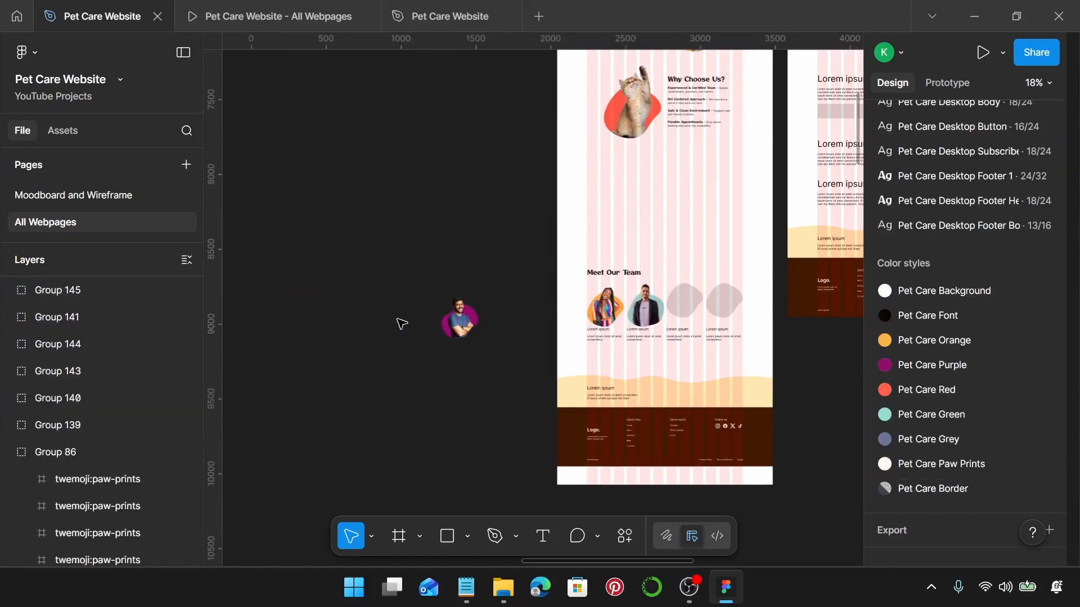
pyautogui.click(700, 303)
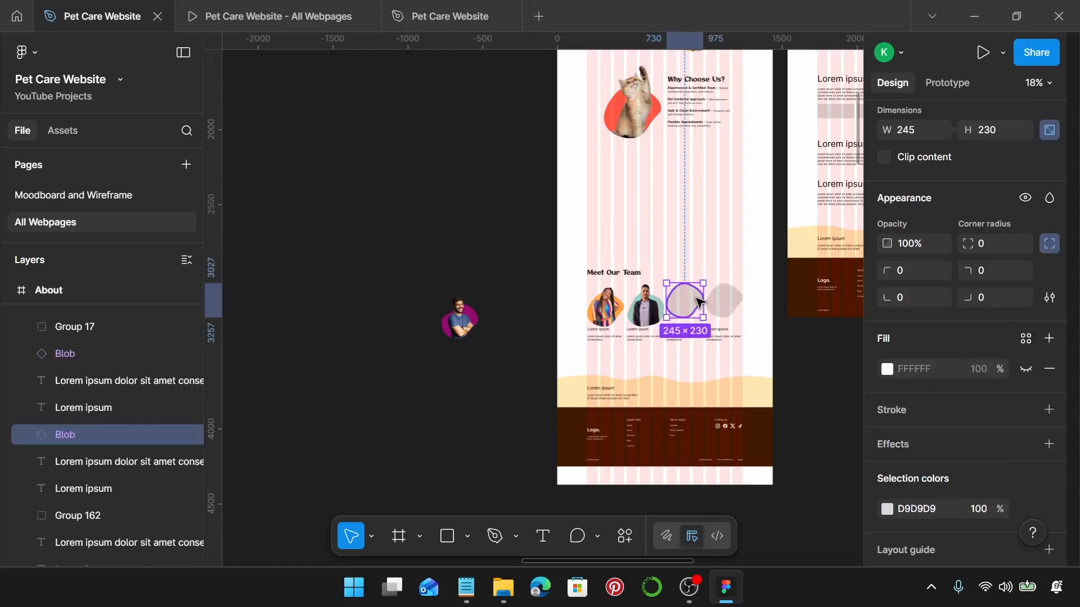
pyautogui.hotkey('ctrl', 'shift', 'r')
pyautogui.click(460, 311)
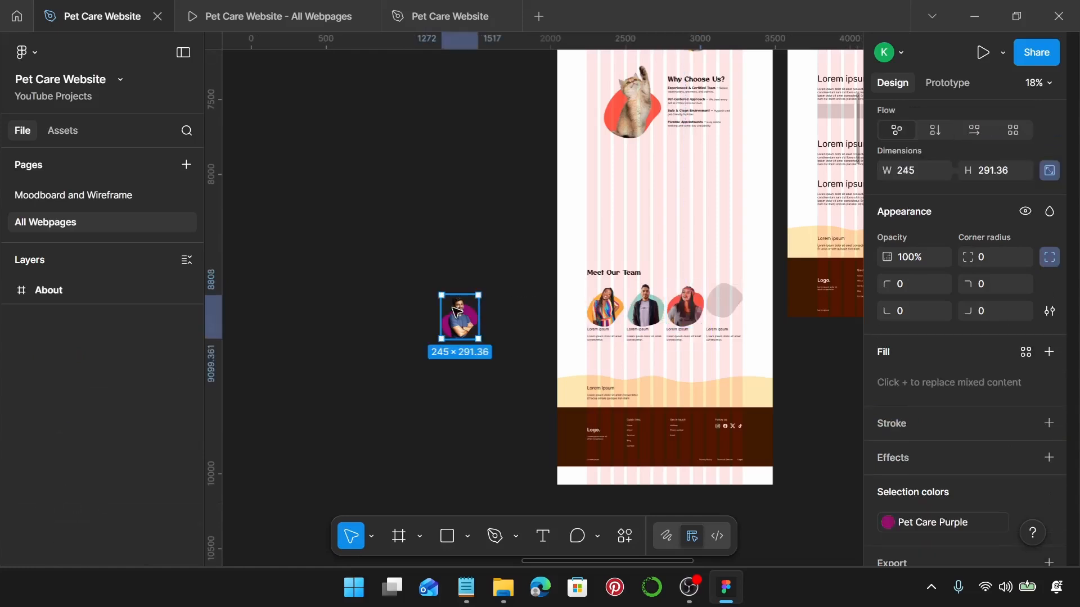
pyautogui.hotkey('ctrl', 'x')
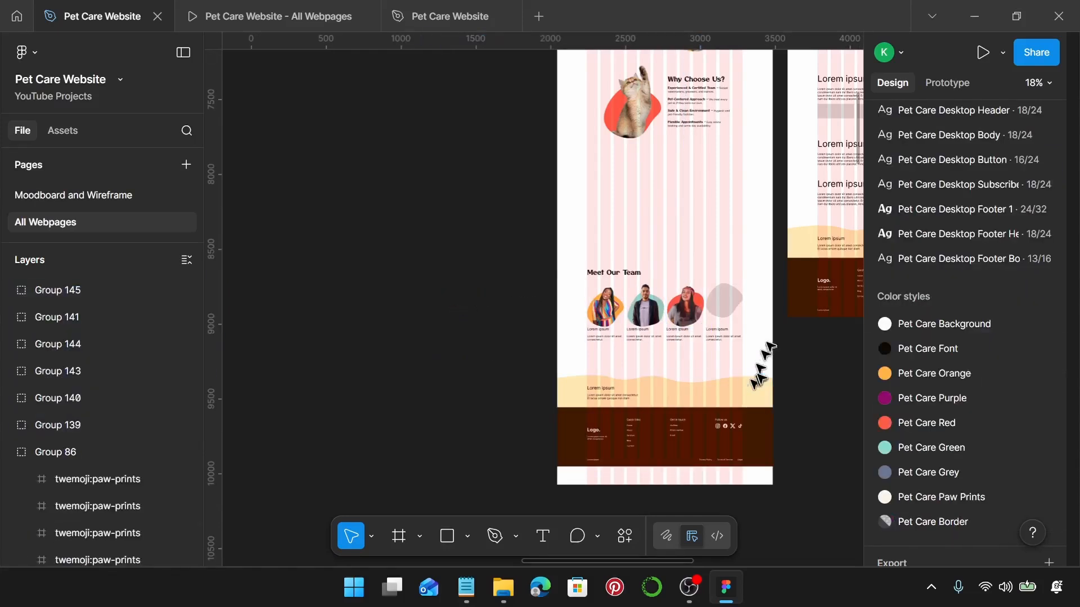
pyautogui.click(732, 306)
pyautogui.hotkey('ctrl', 'shift', 'r')
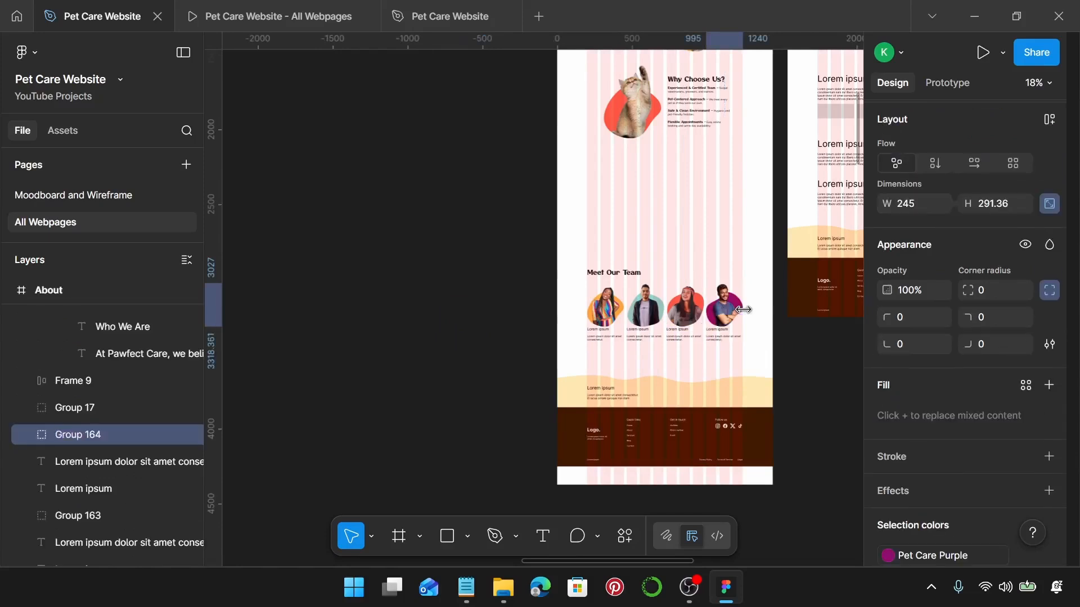
# Select the four team portraits together and move them up to about Y 8705, clear of the titles below.
pyautogui.scroll(5, 744, 309)
pyautogui.keyDown('shift'); pyautogui.click(610, 317); pyautogui.keyUp('shift')
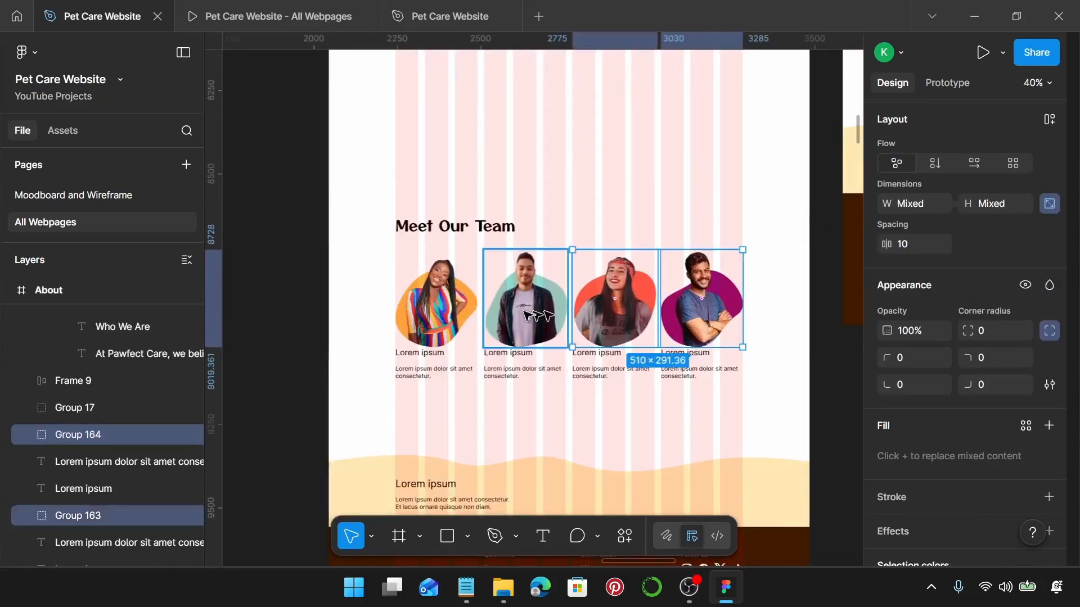
pyautogui.keyDown('shift'); pyautogui.click(525, 315); pyautogui.keyUp('shift')
pyautogui.keyDown('shift'); pyautogui.click(462, 321); pyautogui.keyUp('shift')
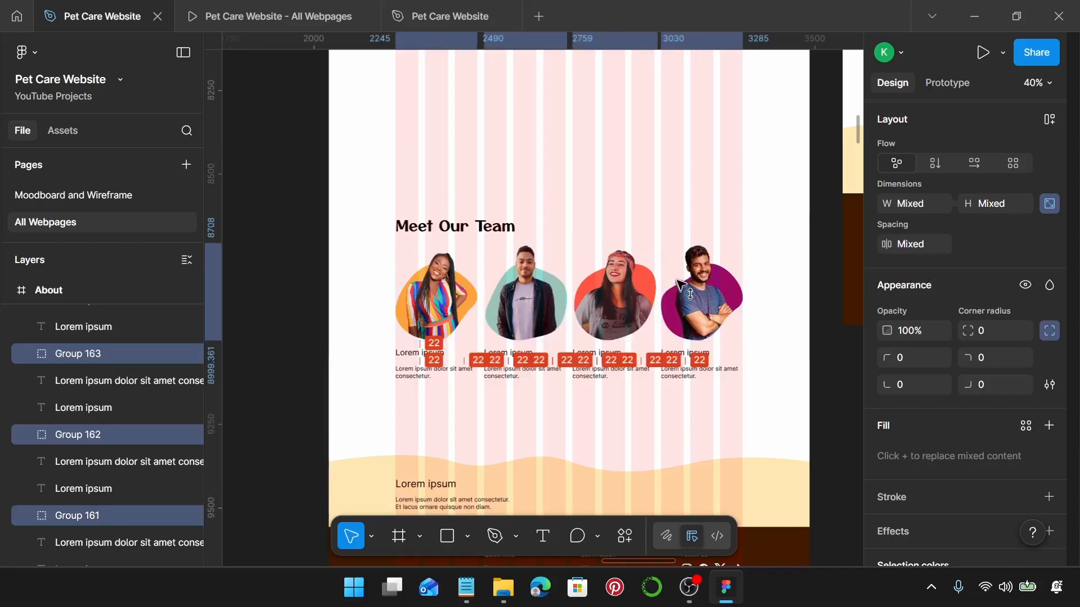
pyautogui.scroll(3, 523, 361)
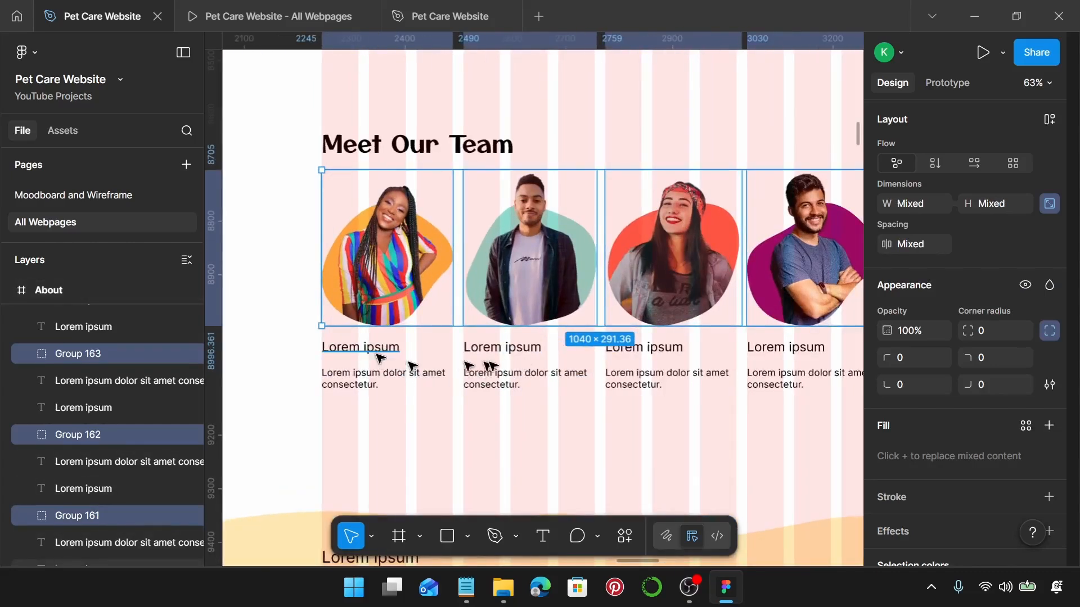
# Apply the 20/28 Pet Care Desktop Medium text style to the four "Lorem ipsum" titles under the portraits.
pyautogui.click(388, 349)
pyautogui.keyDown('shift'); pyautogui.click(513, 348); pyautogui.keyUp('shift')
pyautogui.keyDown('shift'); pyautogui.click(641, 348); pyautogui.keyUp('shift')
pyautogui.keyDown('shift'); pyautogui.click(770, 349); pyautogui.keyUp('shift')
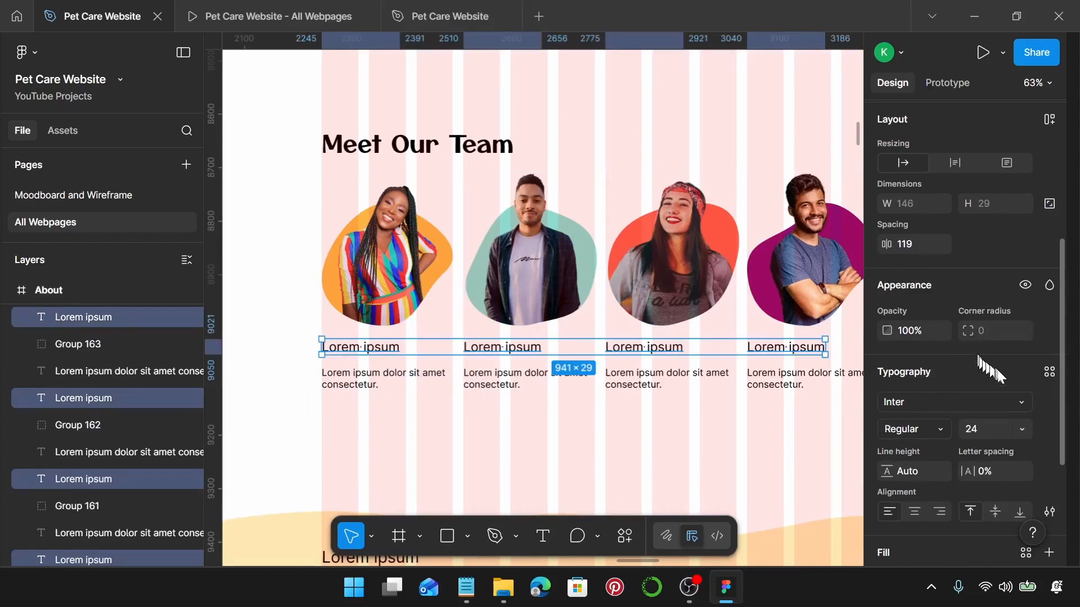
pyautogui.click(1047, 373)
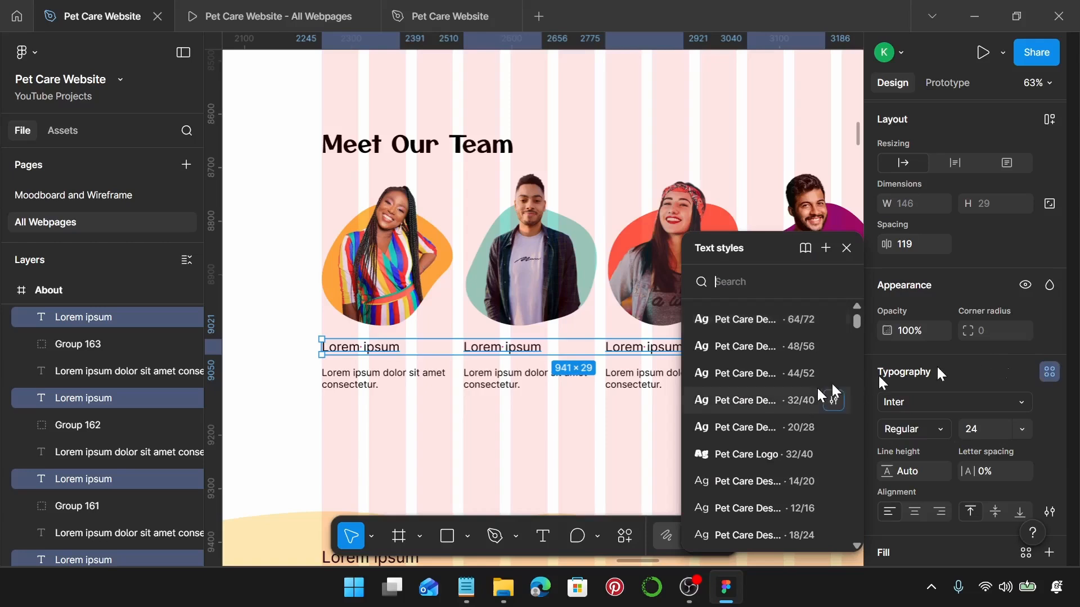
pyautogui.scroll(-5, 800, 400)
pyautogui.scroll(-2, 798, 397)
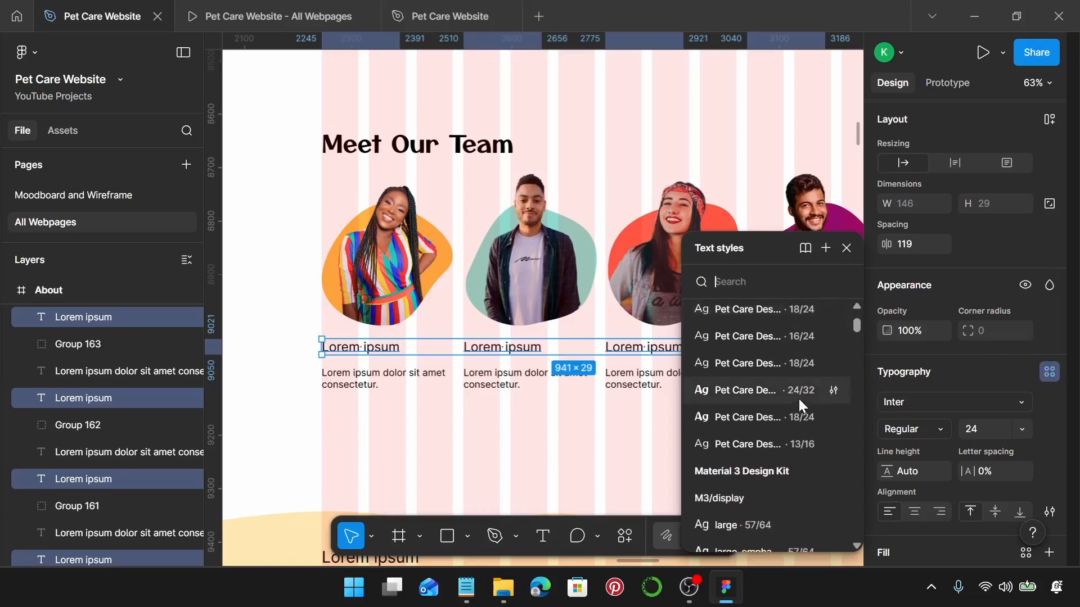
pyautogui.scroll(4, 799, 399)
pyautogui.scroll(2, 791, 380)
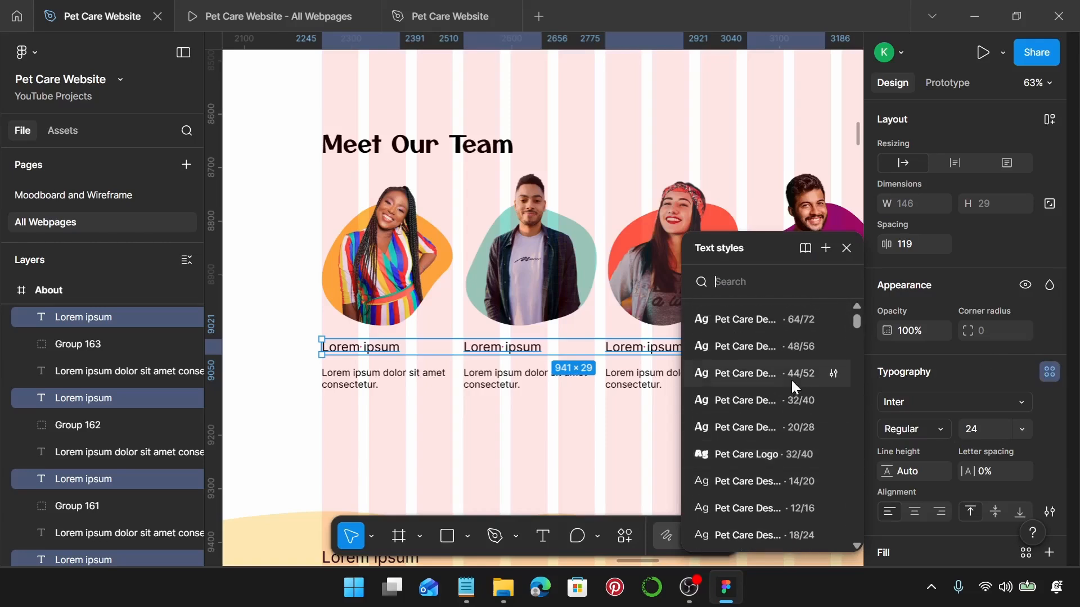
pyautogui.click(787, 427)
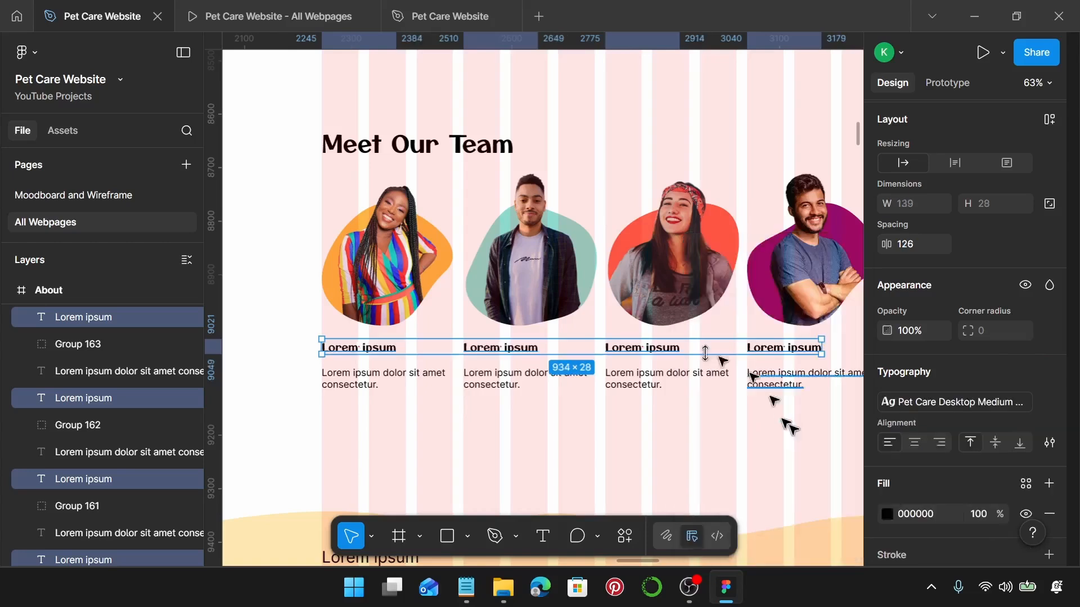
# Apply the 18/24 Pet Care Desktop Body text style to the four description texts under the portrait titles.
pyautogui.click(353, 385)
pyautogui.keyDown('shift'); pyautogui.click(492, 382); pyautogui.keyUp('shift')
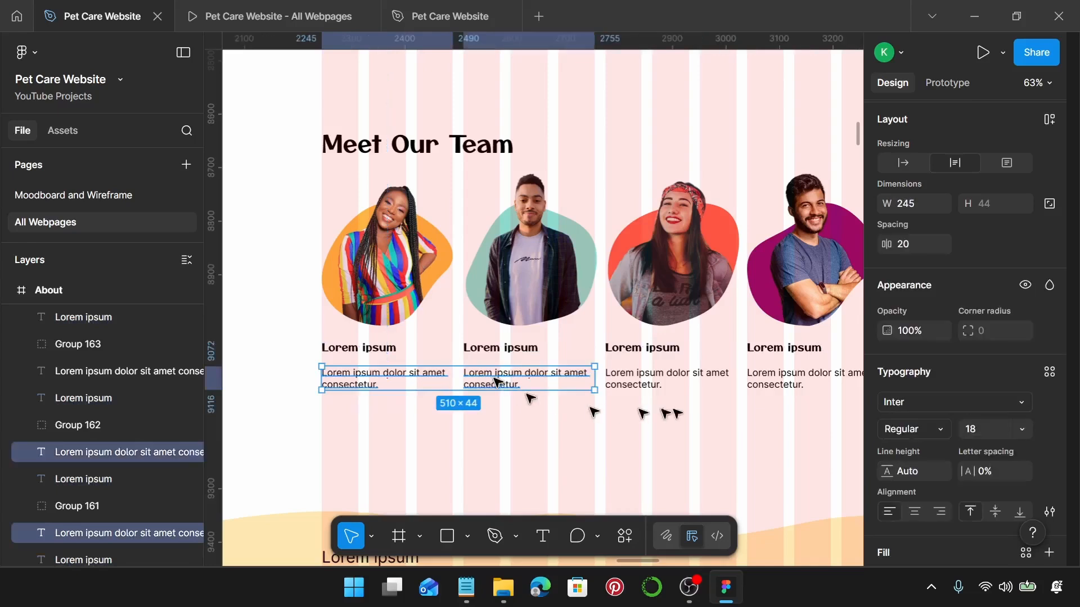
pyautogui.keyDown('shift'); pyautogui.click(678, 382); pyautogui.keyUp('shift')
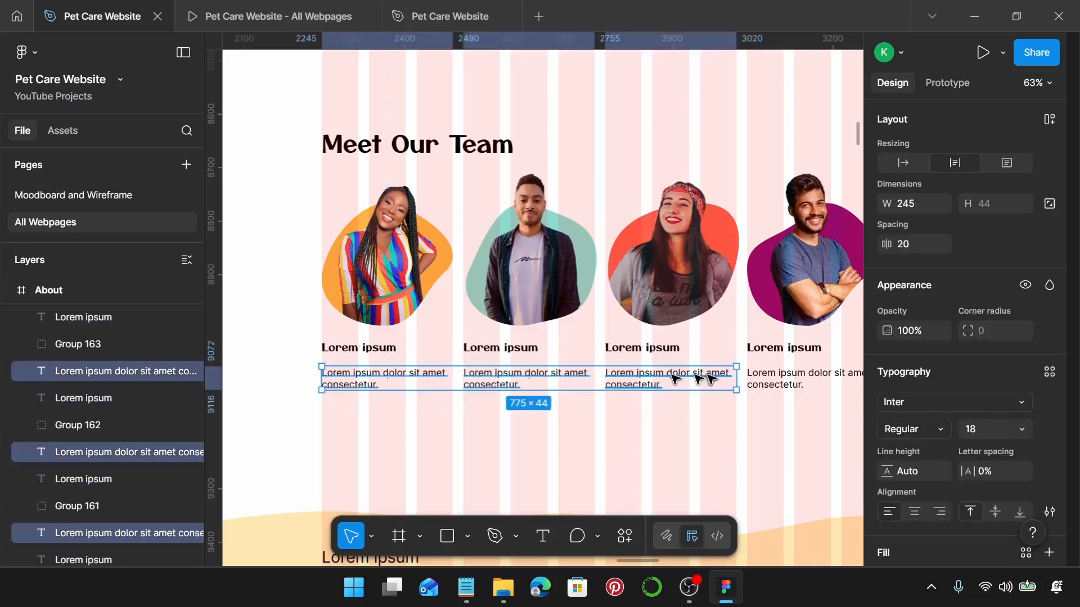
pyautogui.keyDown('shift'); pyautogui.click(750, 384); pyautogui.keyUp('shift')
pyautogui.click(1050, 372)
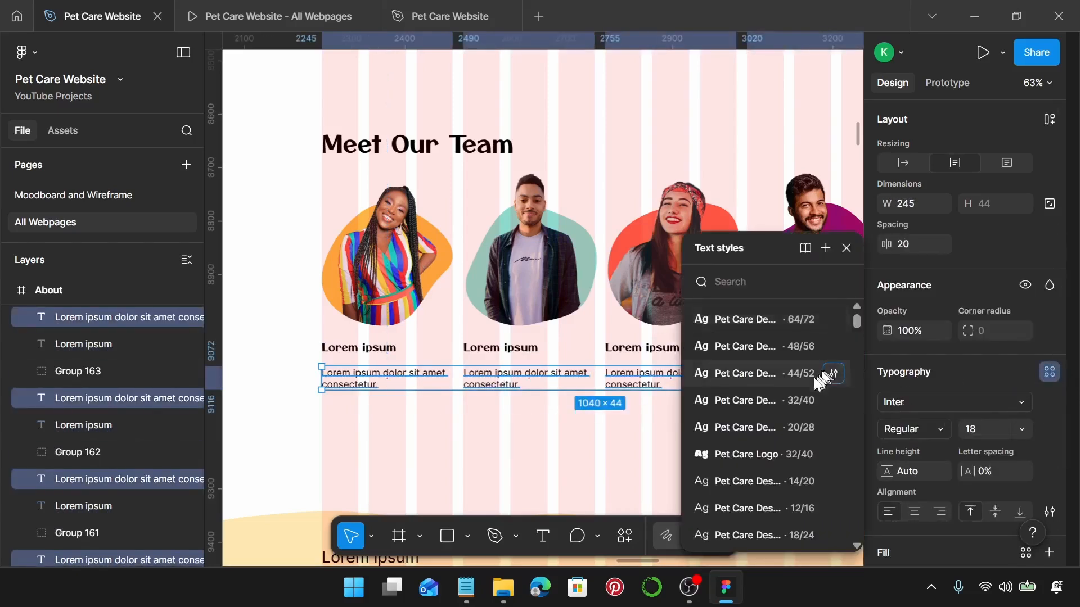
pyautogui.scroll(-2, 776, 431)
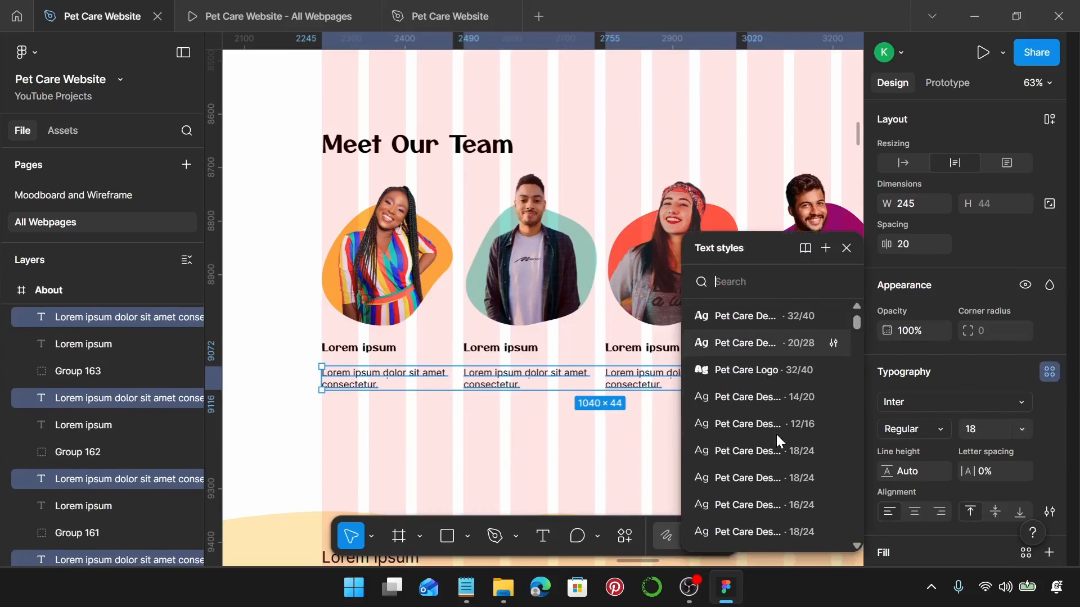
pyautogui.click(761, 478)
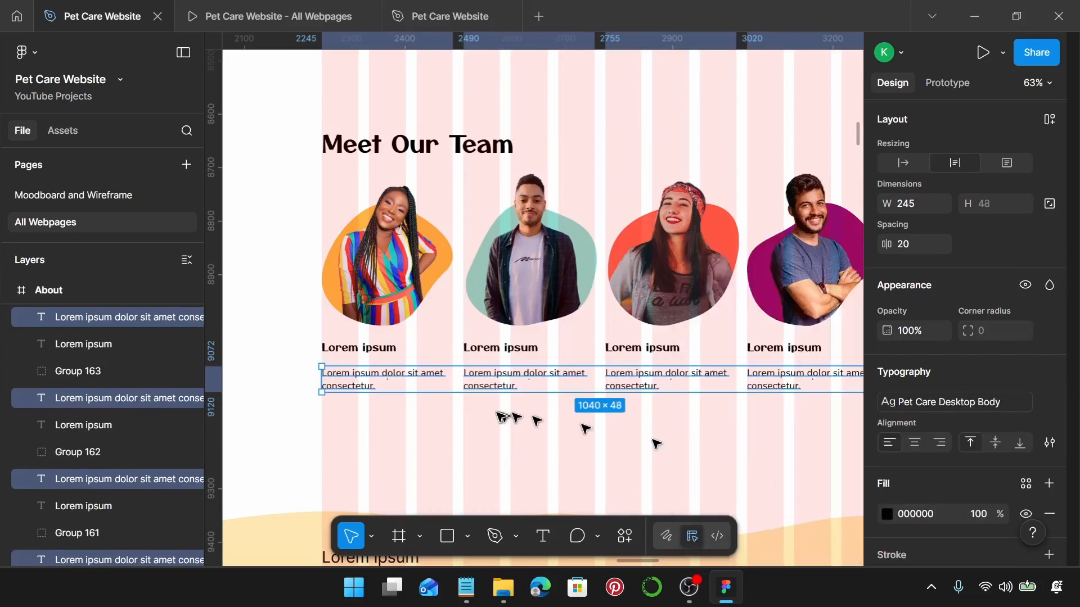
# Replace the title under the first portrait with the first team member's name copied from the Notepad notes.
pyautogui.click(466, 588)
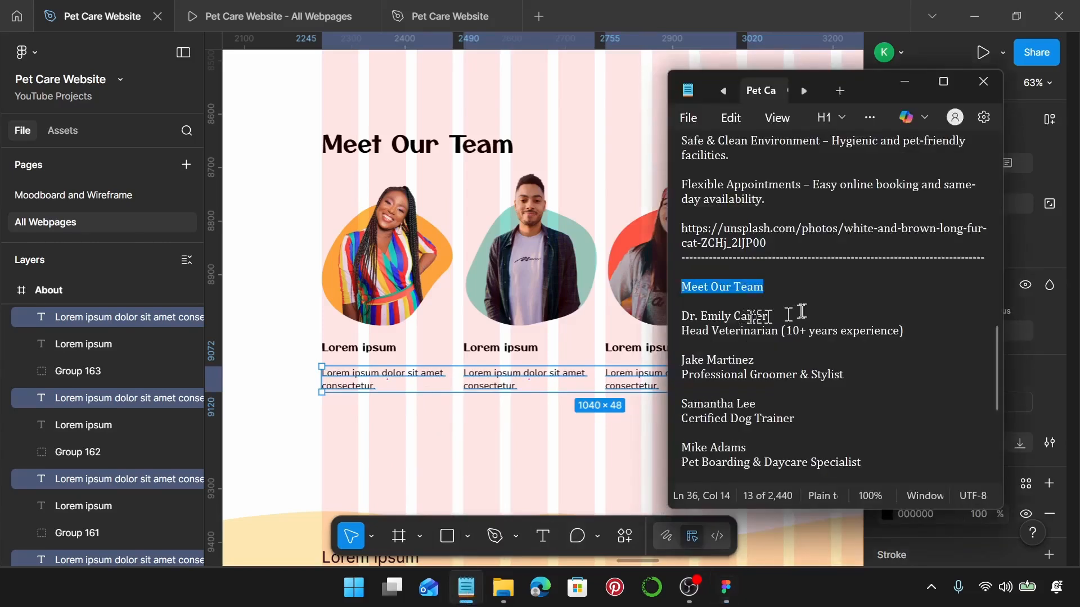
pyautogui.moveTo(689, 316); pyautogui.dragTo(748, 318)
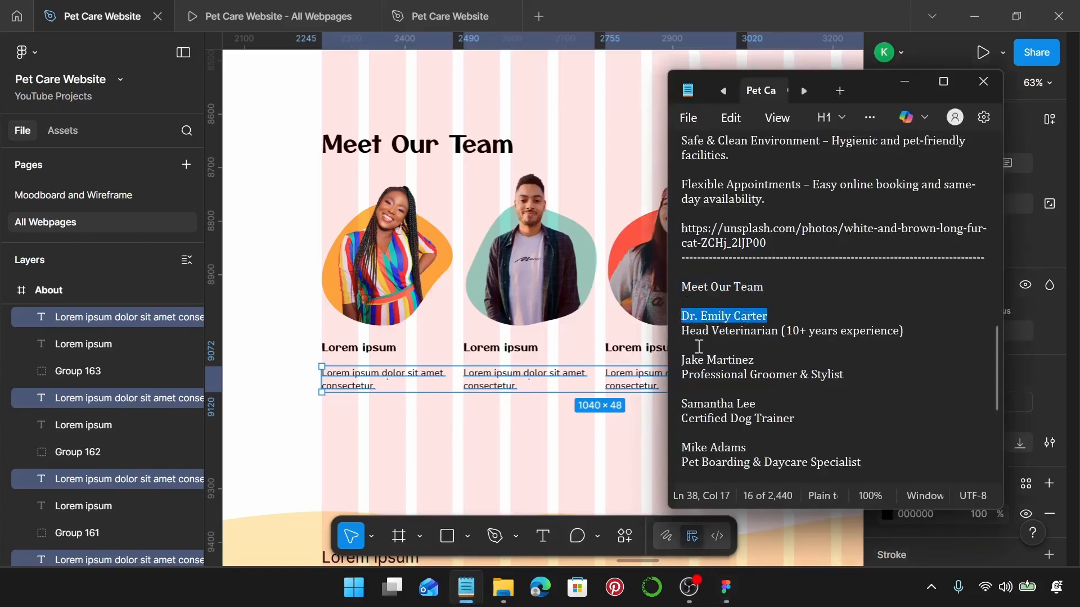
pyautogui.doubleClick(345, 345)
pyautogui.hotkey('ctrl', 'v')
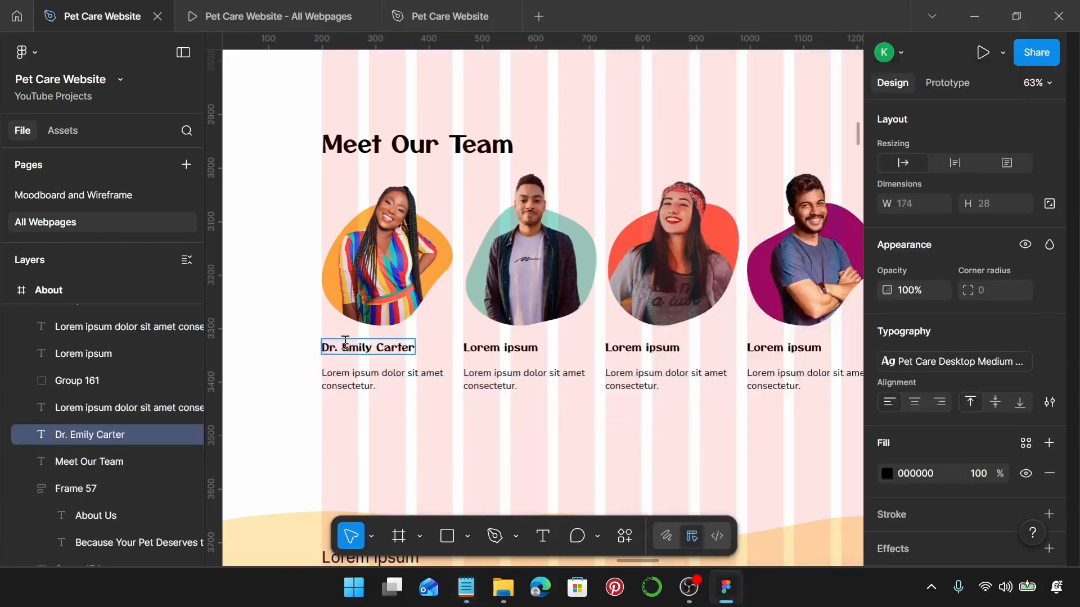
# Replace the description under the first portrait with "Head Veterinarian (10+ years experience)" copied from the Notepad notes.
pyautogui.click(466, 587)
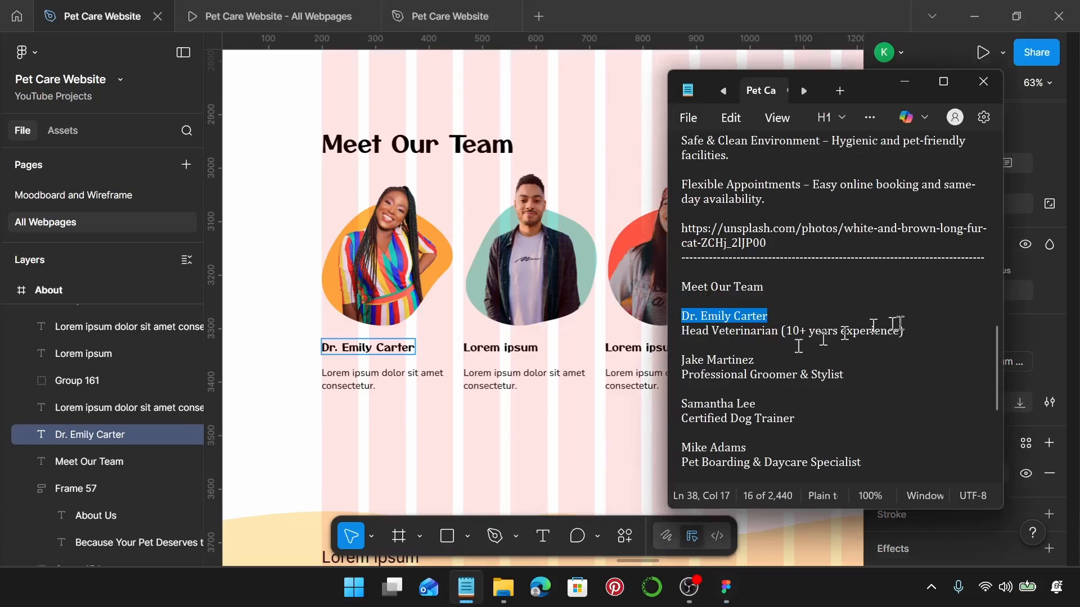
pyautogui.moveTo(907, 332); pyautogui.dragTo(687, 332)
pyautogui.hotkey('ctrl', 'c')
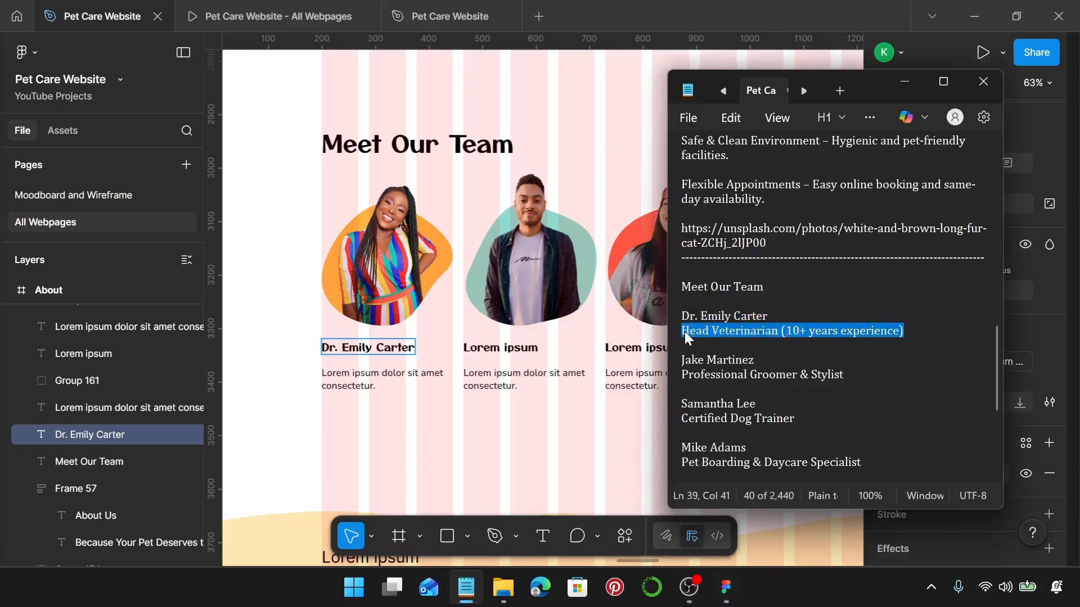
pyautogui.doubleClick(374, 378)
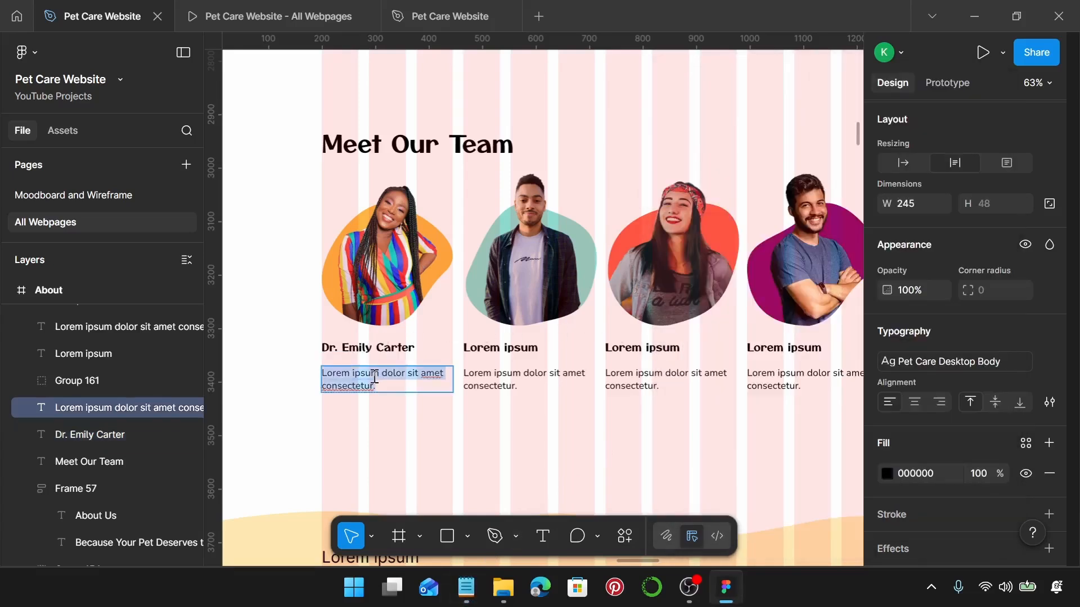
pyautogui.hotkey('ctrl', 'v')
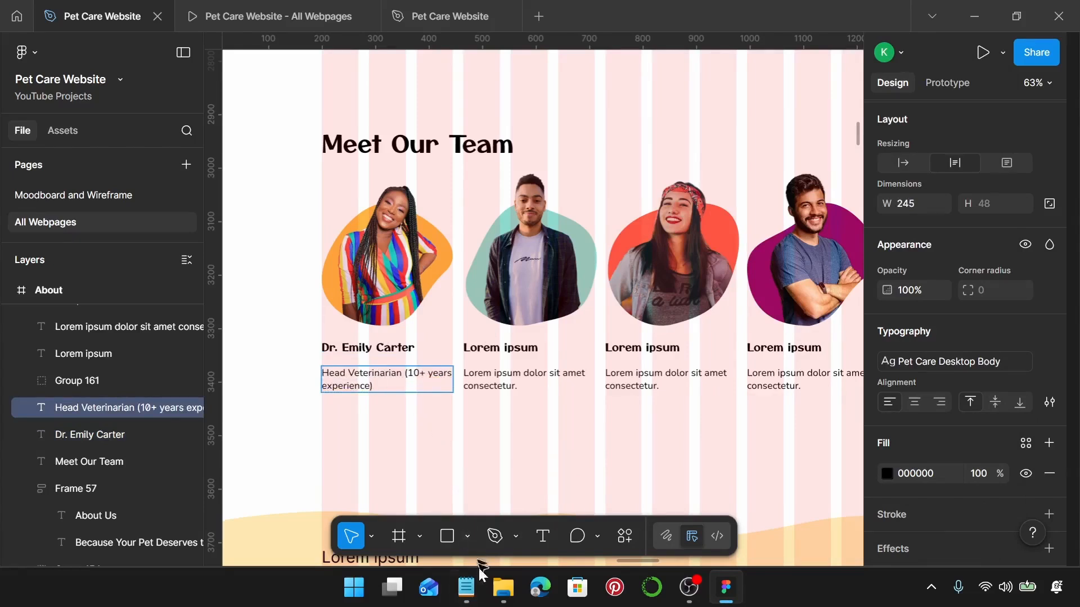
# Replace the title under the second portrait with the second team member's name from the Notepad notes.
pyautogui.click(474, 585)
pyautogui.moveTo(761, 360); pyautogui.dragTo(684, 362)
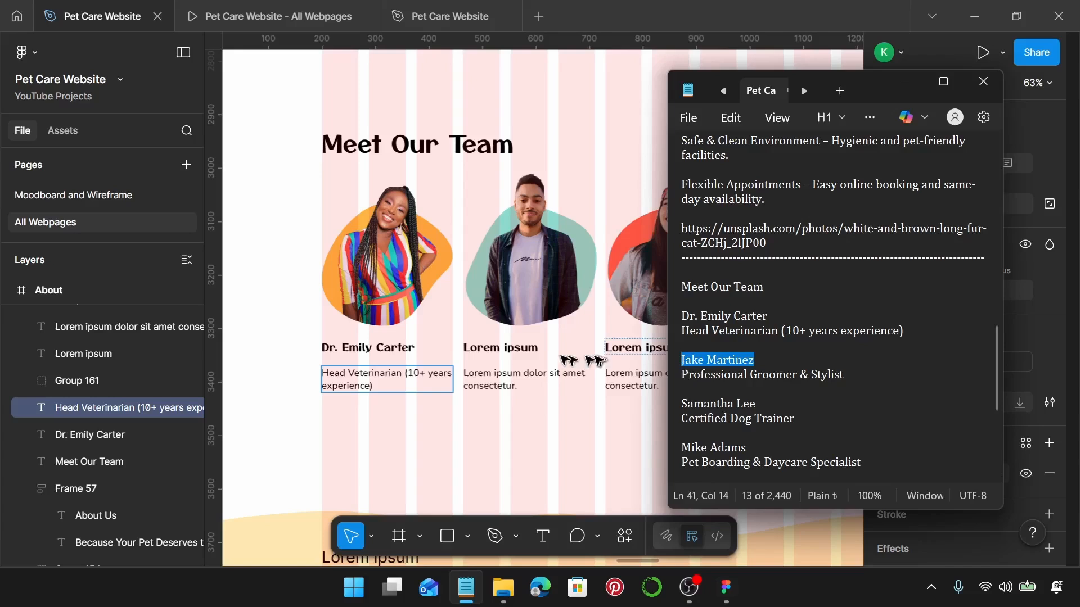
pyautogui.doubleClick(526, 347)
pyautogui.write('Jake Martinez')
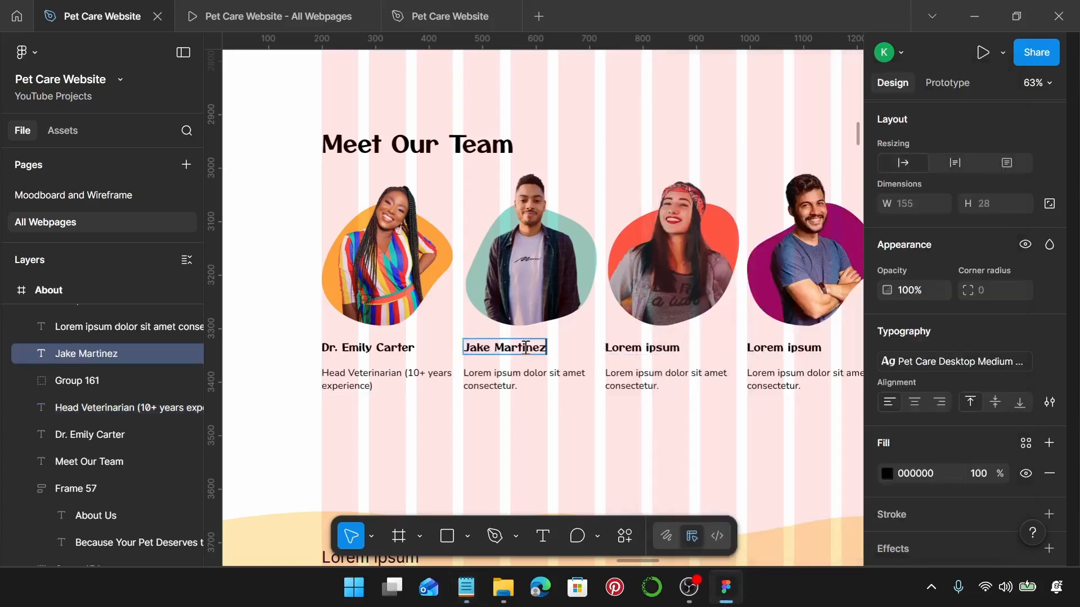
# Replace the description under the second portrait with "Professional Groomer & Stylist" copied from the Notepad notes.
pyautogui.click(466, 587)
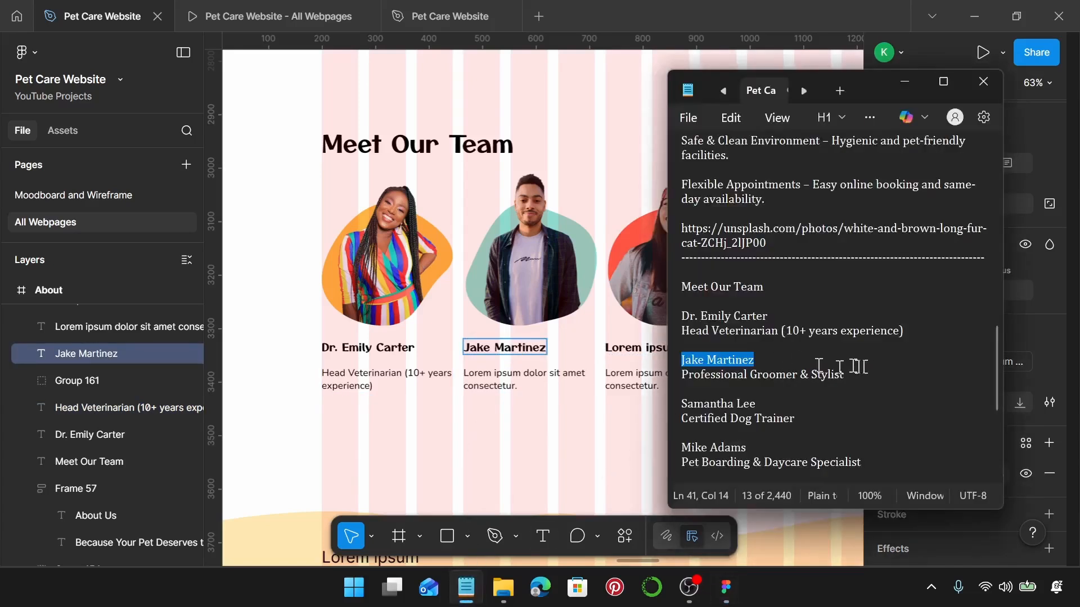
pyautogui.moveTo(865, 369); pyautogui.dragTo(680, 375)
pyautogui.hotkey('ctrl', 'c')
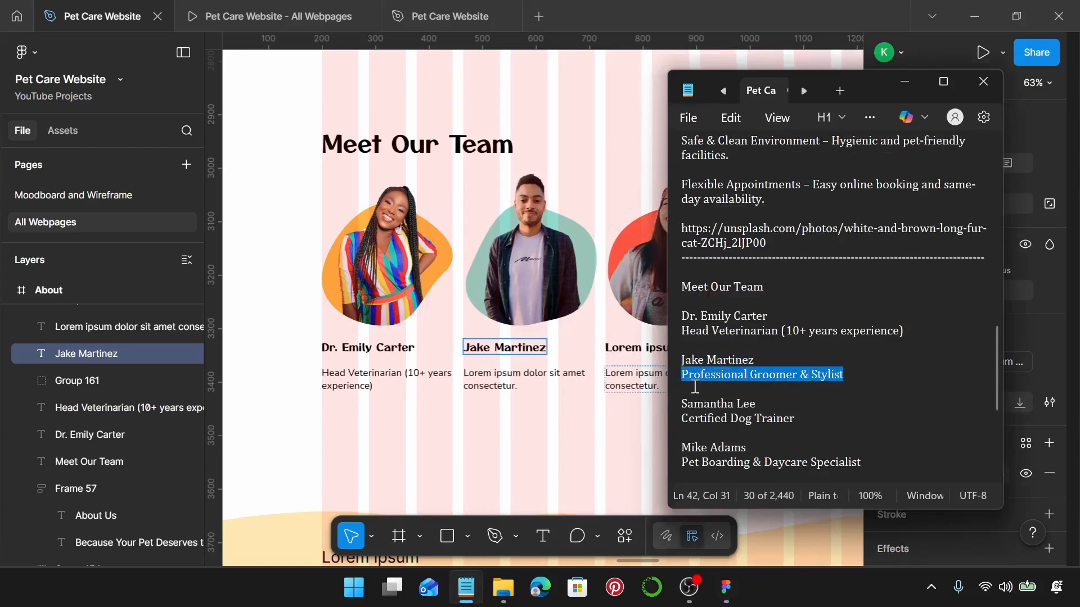
pyautogui.doubleClick(506, 385)
pyautogui.hotkey('ctrl', 'v')
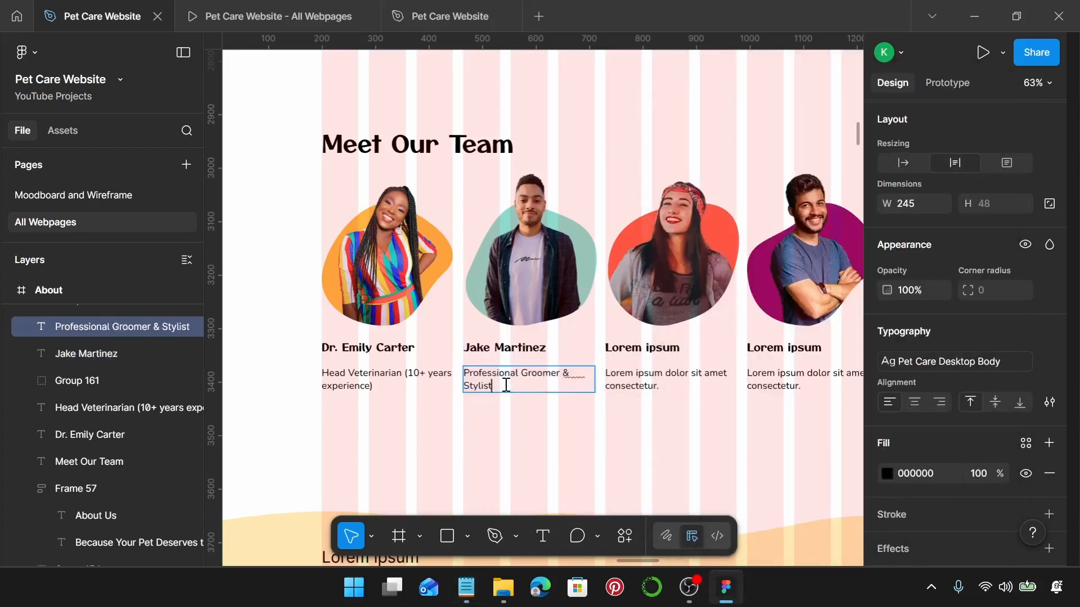
# Replace the title under the third portrait with the third team member's name copied from the Notepad notes.
pyautogui.hscroll(4, 506, 385)
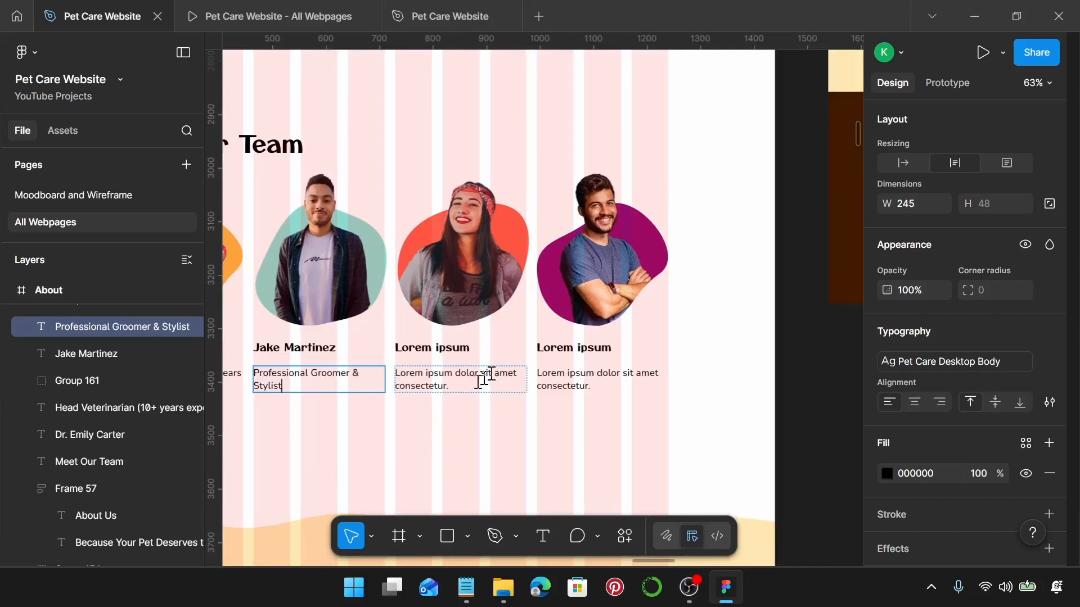
pyautogui.scroll(-1, 723, 362)
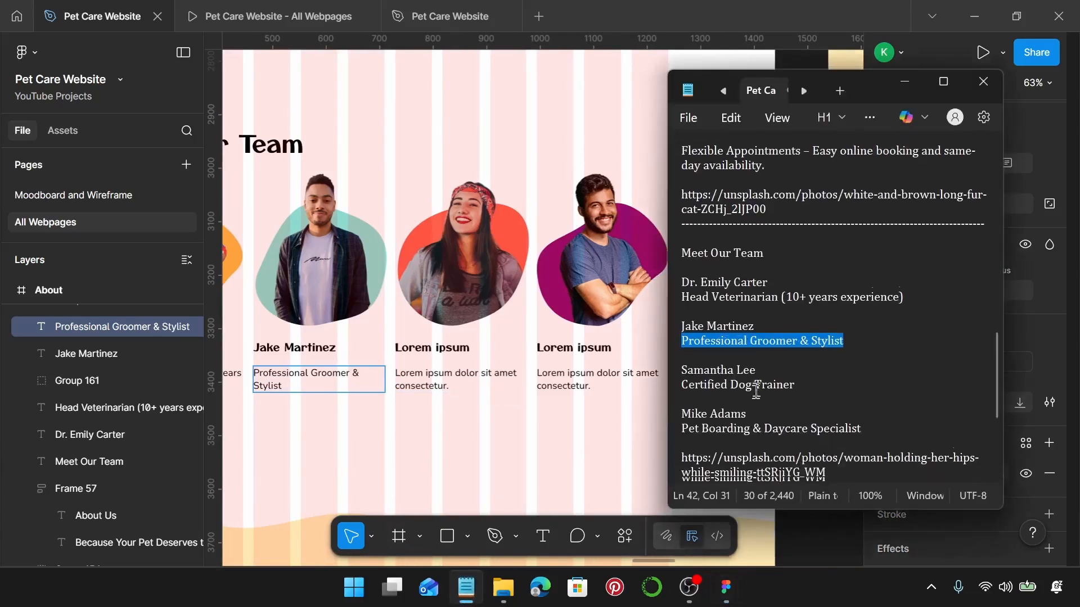
pyautogui.moveTo(775, 361); pyautogui.dragTo(674, 361)
pyautogui.hotkey('ctrl', 'c')
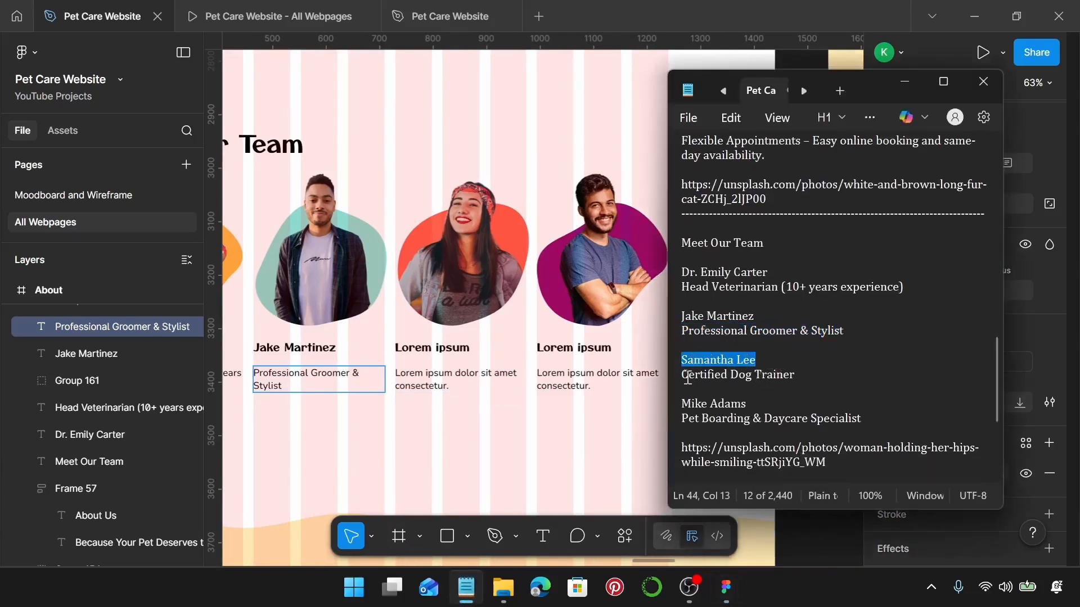
pyautogui.click(459, 344)
pyautogui.doubleClick(458, 343)
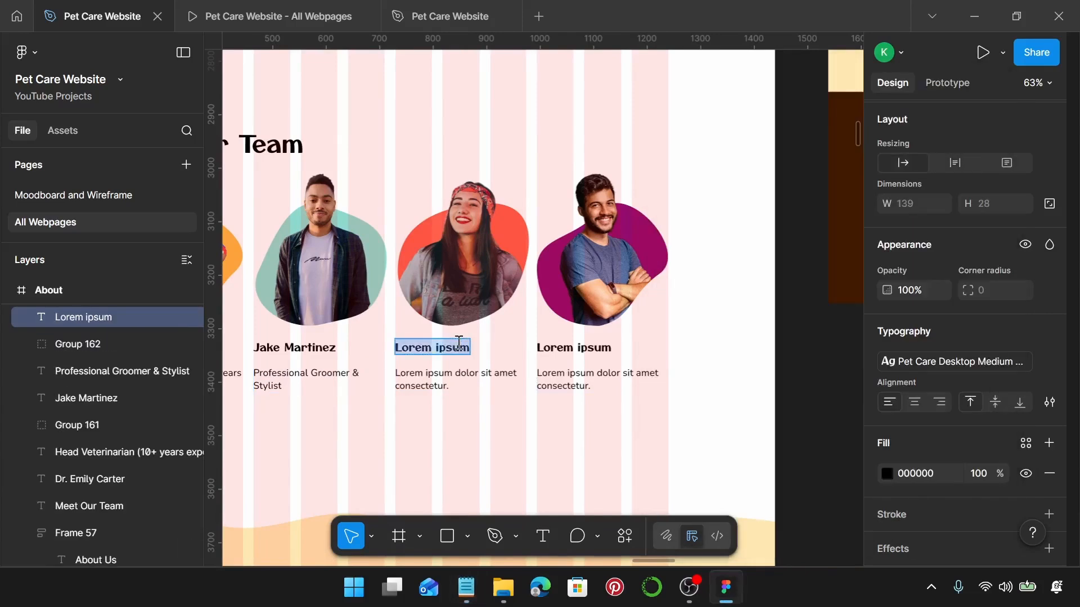
pyautogui.hotkey('ctrl', 'v')
# Replace the description under the third portrait with "Certified Dog Trainer" from the Notepad notes.
pyautogui.click(466, 588)
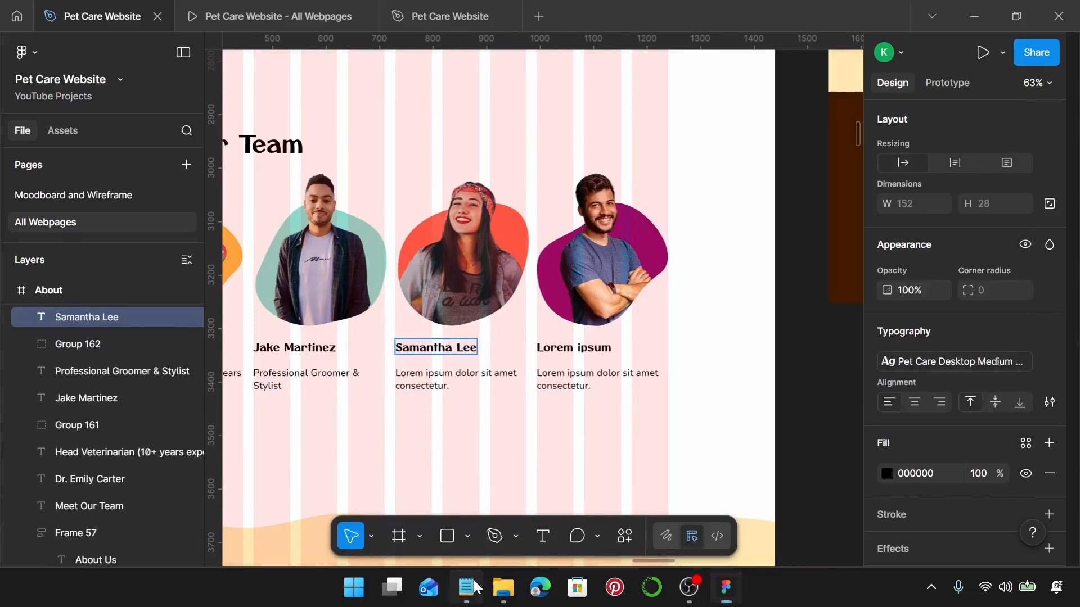
pyautogui.moveTo(827, 373); pyautogui.dragTo(696, 374)
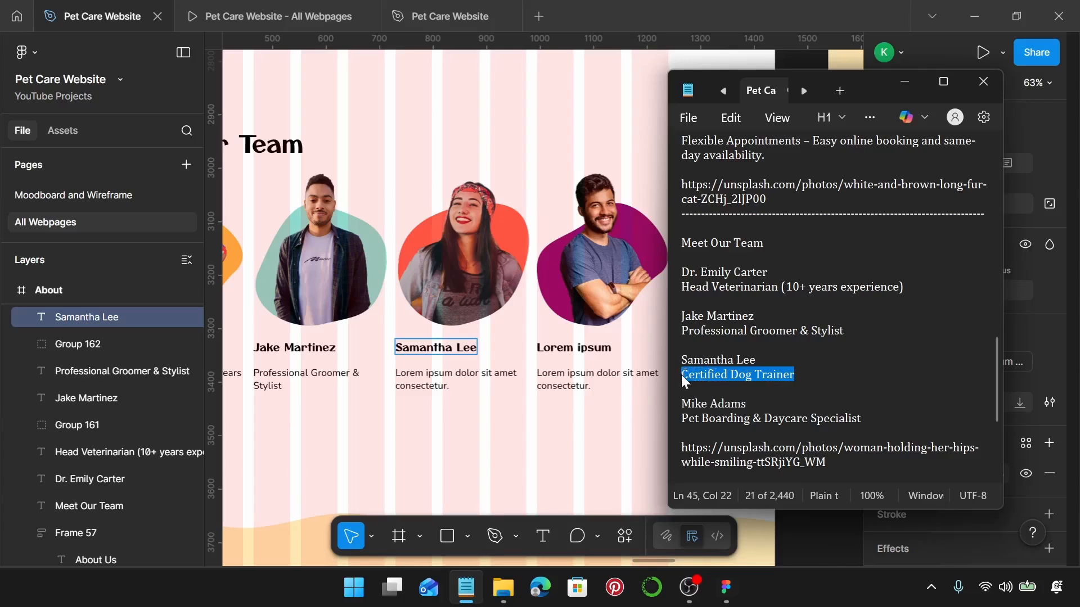
pyautogui.click(432, 373)
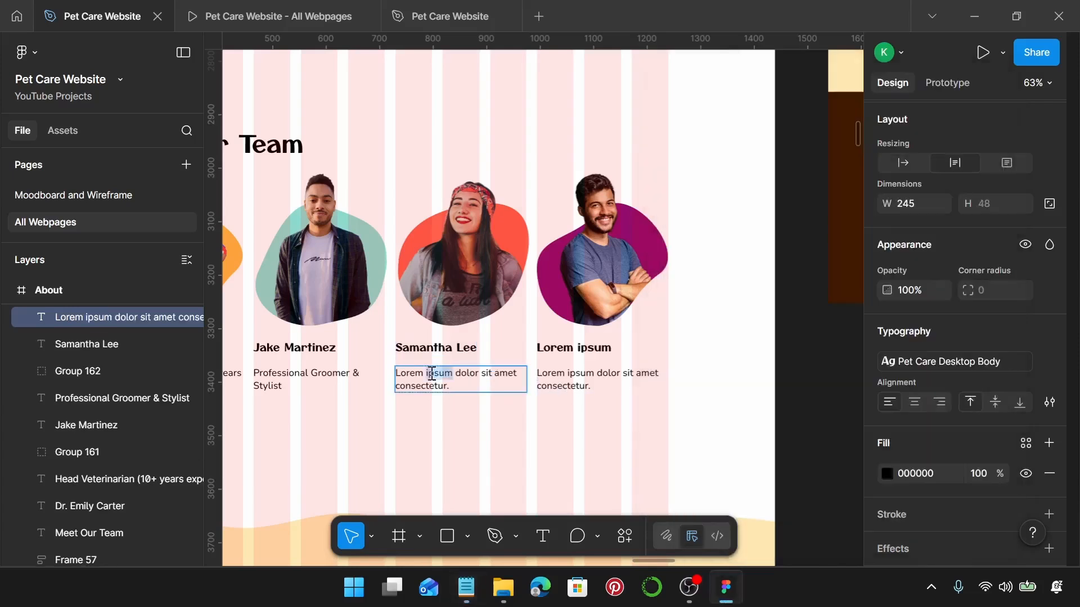
pyautogui.doubleClick(432, 374)
pyautogui.write('Certified Dog Trainer')
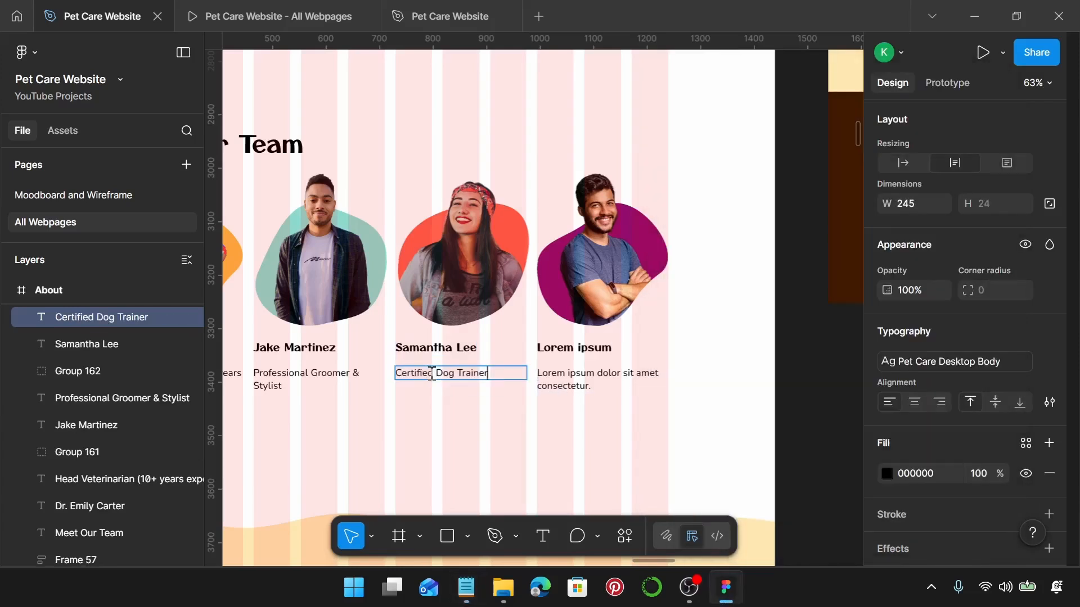
# Replace the title under the fourth portrait with the fourth team member's name copied from the Notepad notes.
pyautogui.click(466, 587)
pyautogui.scroll(-1, 800, 369)
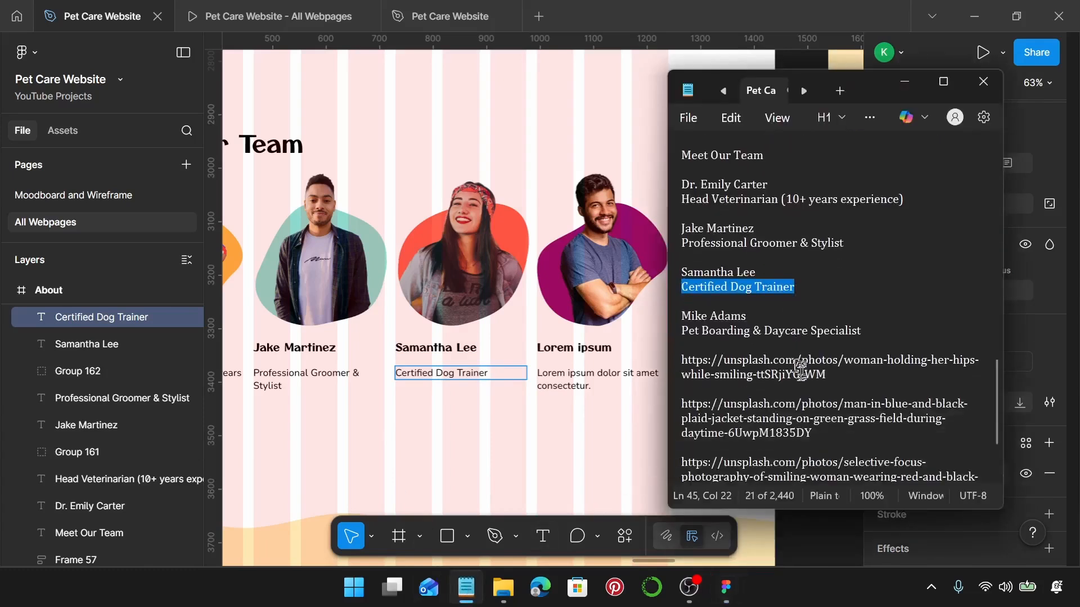
pyautogui.moveTo(747, 316); pyautogui.dragTo(681, 316)
pyautogui.hotkey('ctrl', 'c')
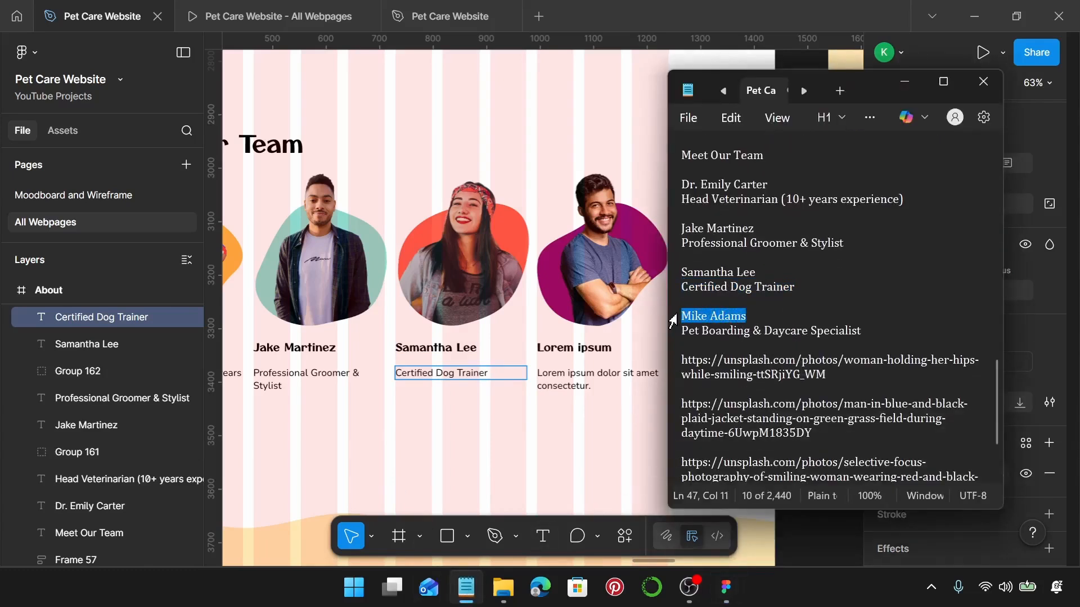
pyautogui.doubleClick(584, 350)
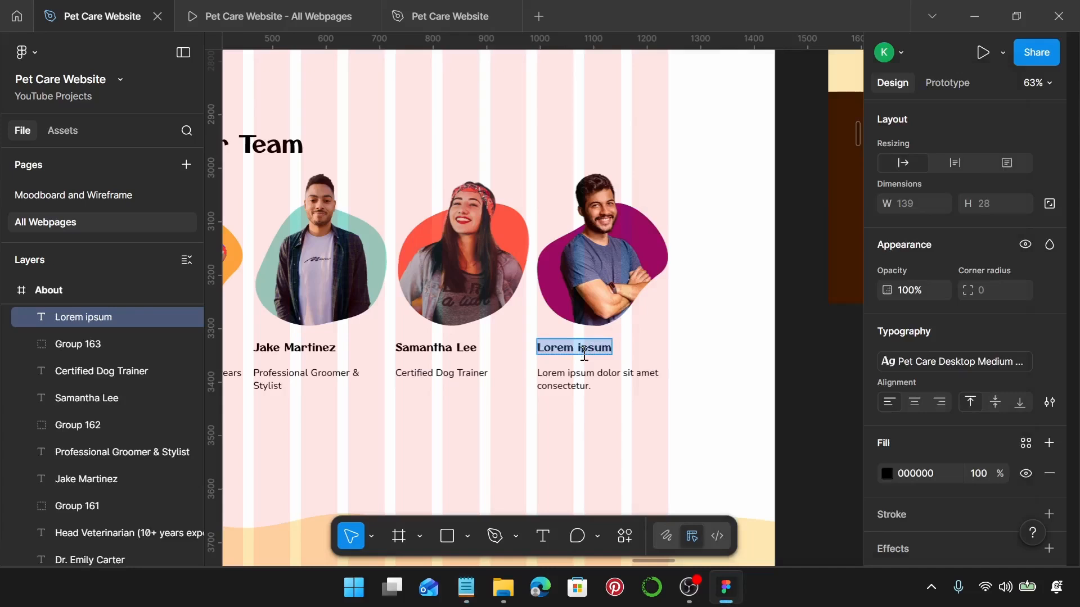
pyautogui.hotkey('ctrl', 'v')
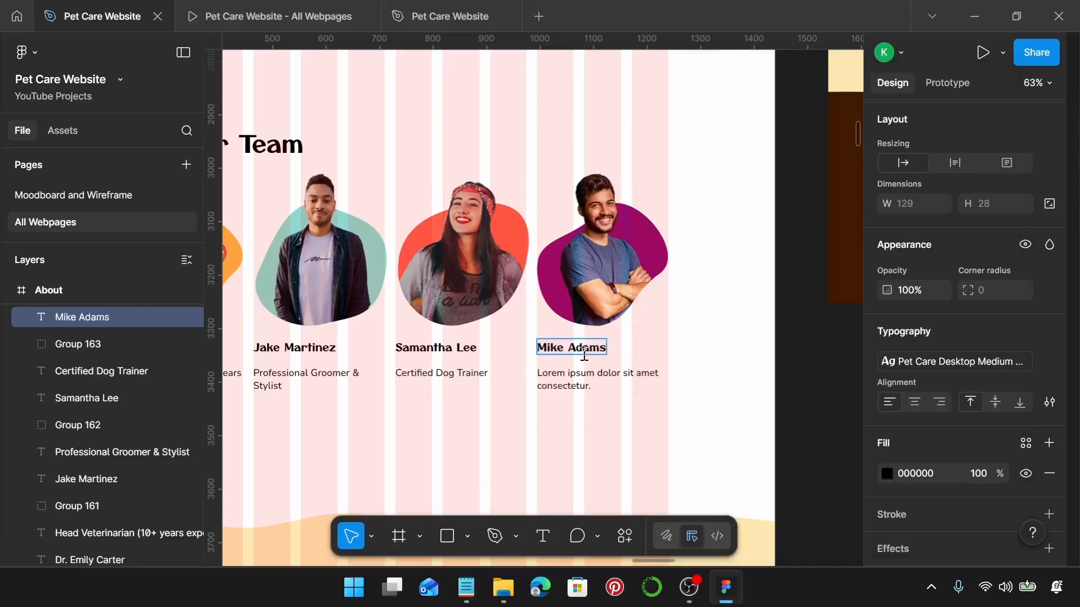
# Replace the description under the fourth portrait with "Pet Boarding & Daycare Specialist" copied from the Notepad notes.
pyautogui.click(469, 597)
pyautogui.moveTo(869, 330); pyautogui.dragTo(682, 330)
pyautogui.hotkey('ctrl', 'c')
pyautogui.click(552, 371)
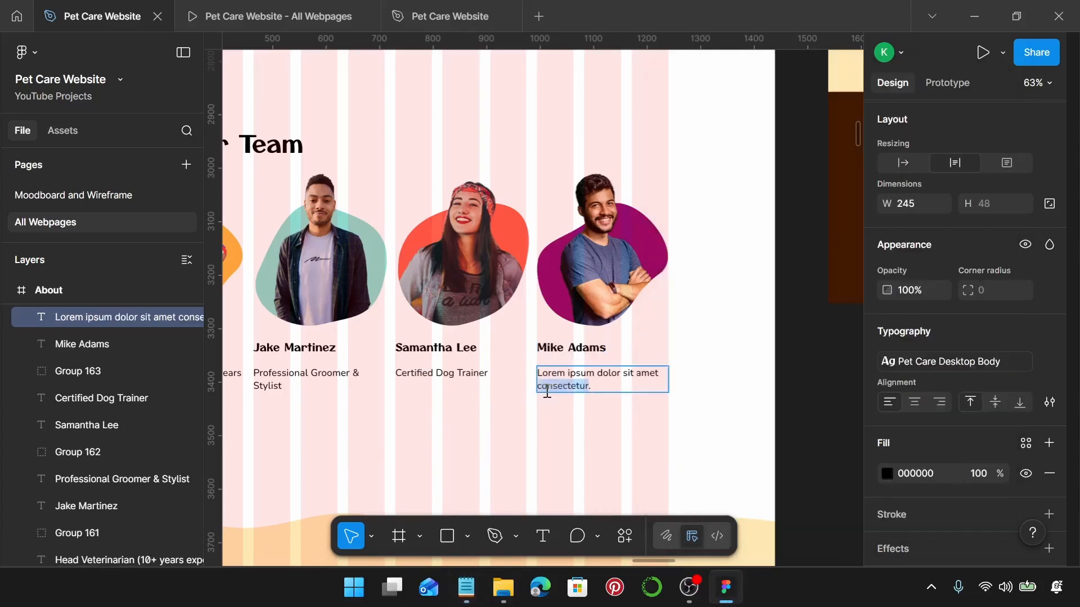
pyautogui.doubleClick(546, 387)
pyautogui.hotkey('ctrl', 'v')
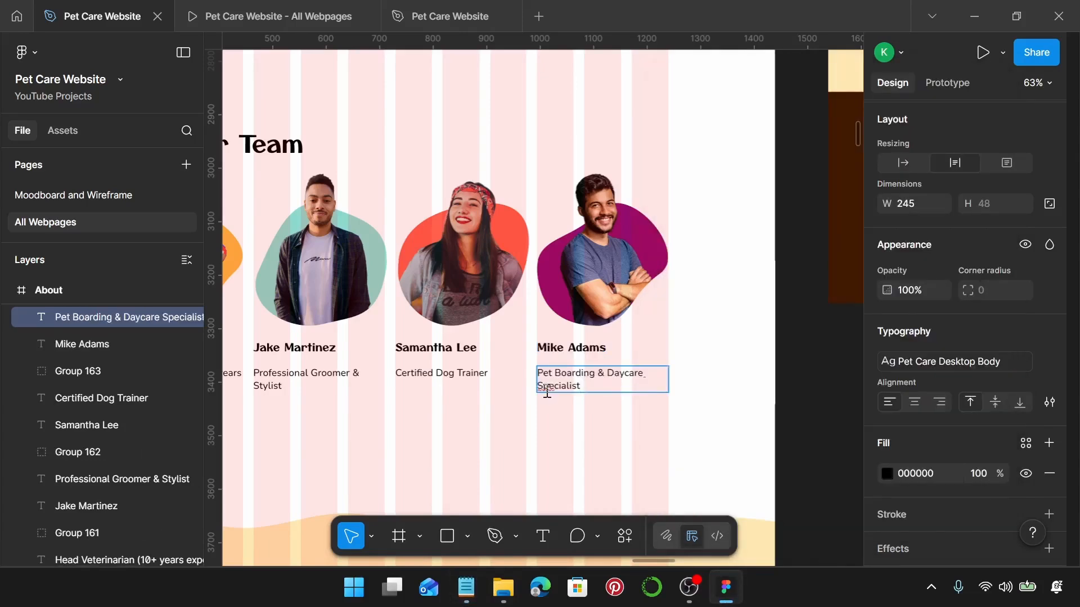
# Wrap the first team member's name and role texts in a vertical auto layout with a gap of 10.
pyautogui.hscroll(-10, 548, 392)
pyautogui.scroll(5, 583, 398)
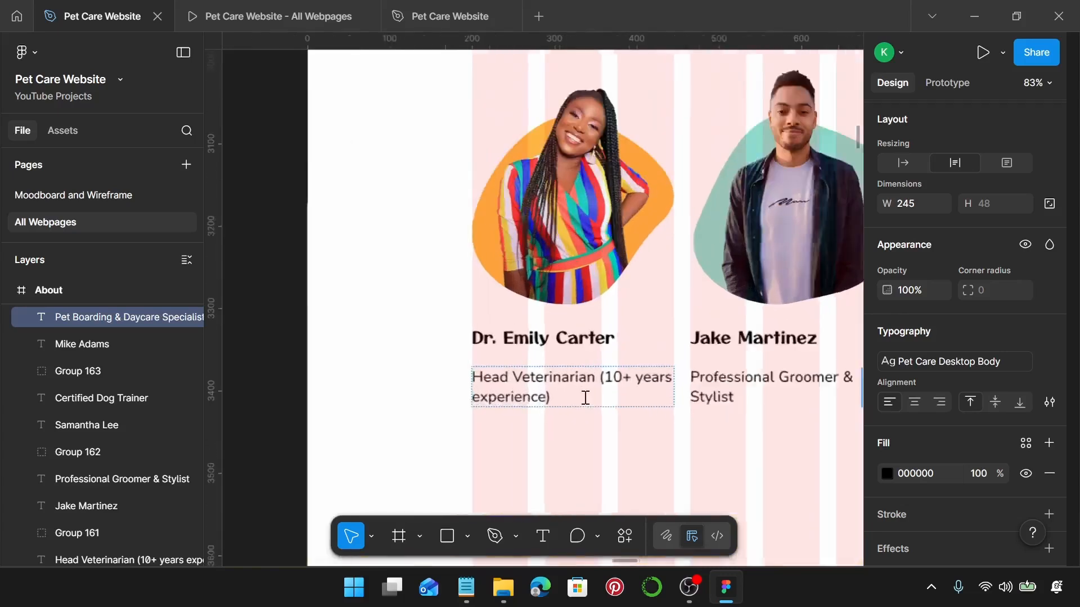
pyautogui.scroll(-2, 568, 440)
pyautogui.click(562, 256)
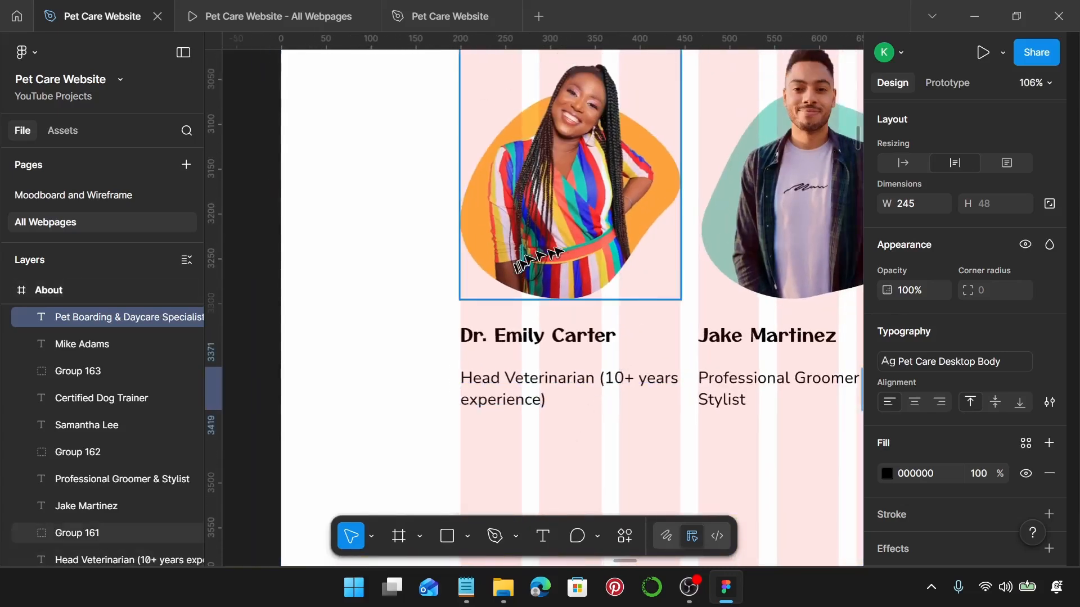
pyautogui.click(555, 340)
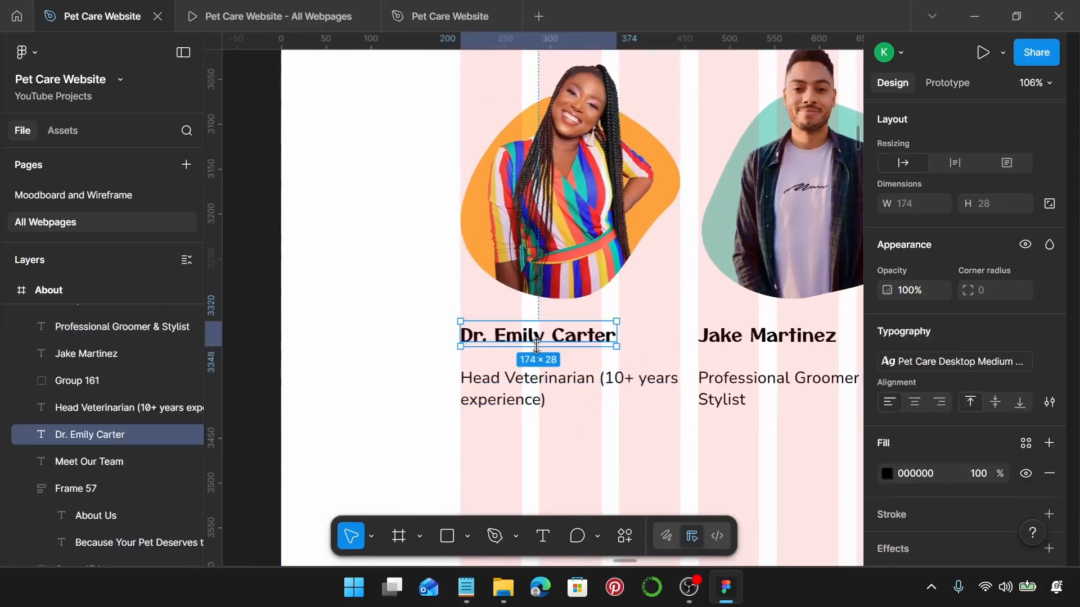
pyautogui.scroll(6, 459, 344)
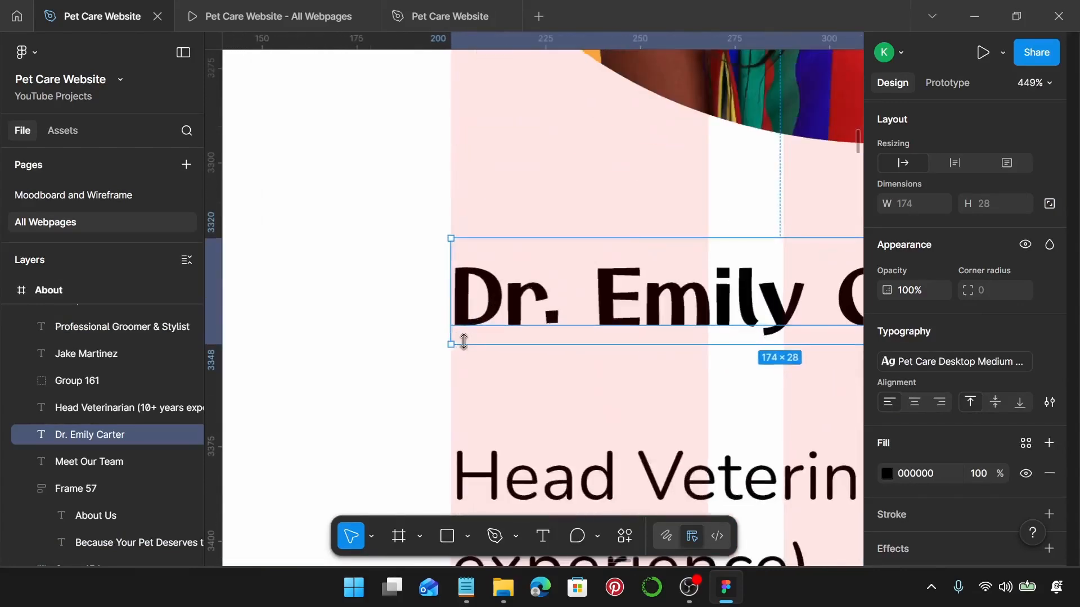
pyautogui.scroll(-3, 463, 342)
pyautogui.click(498, 416)
pyautogui.scroll(-2, 502, 414)
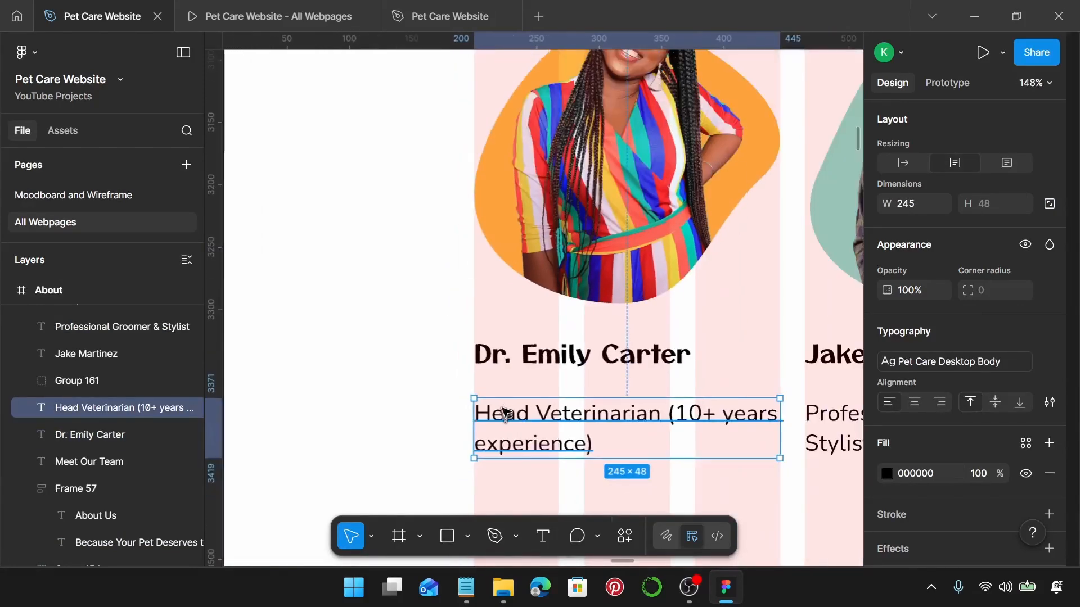
pyautogui.keyDown('shift'); pyautogui.click(594, 370); pyautogui.keyUp('shift')
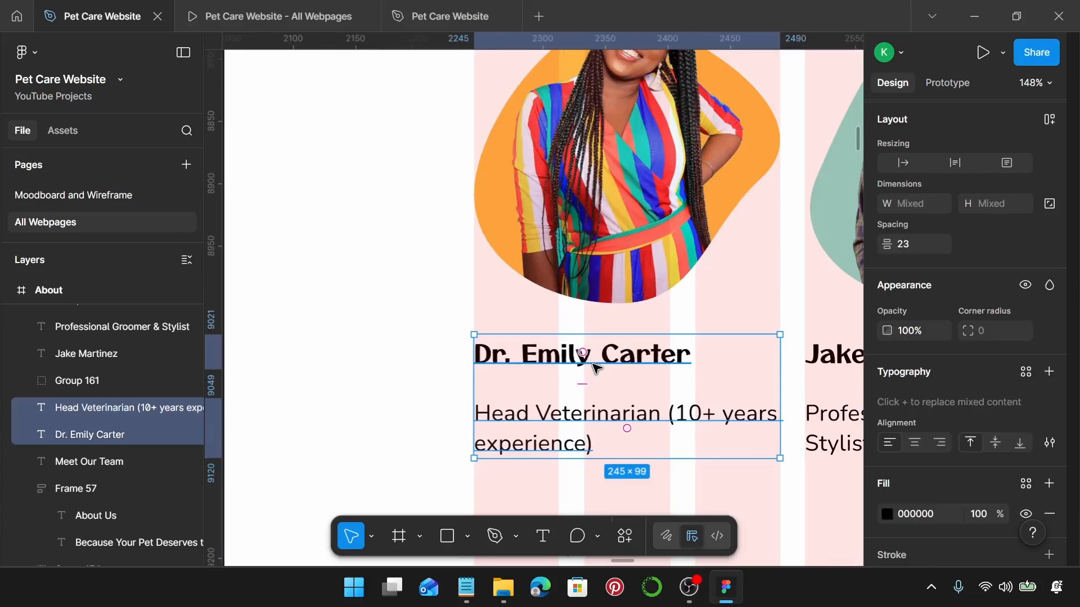
pyautogui.hotkey('shift', 'a')
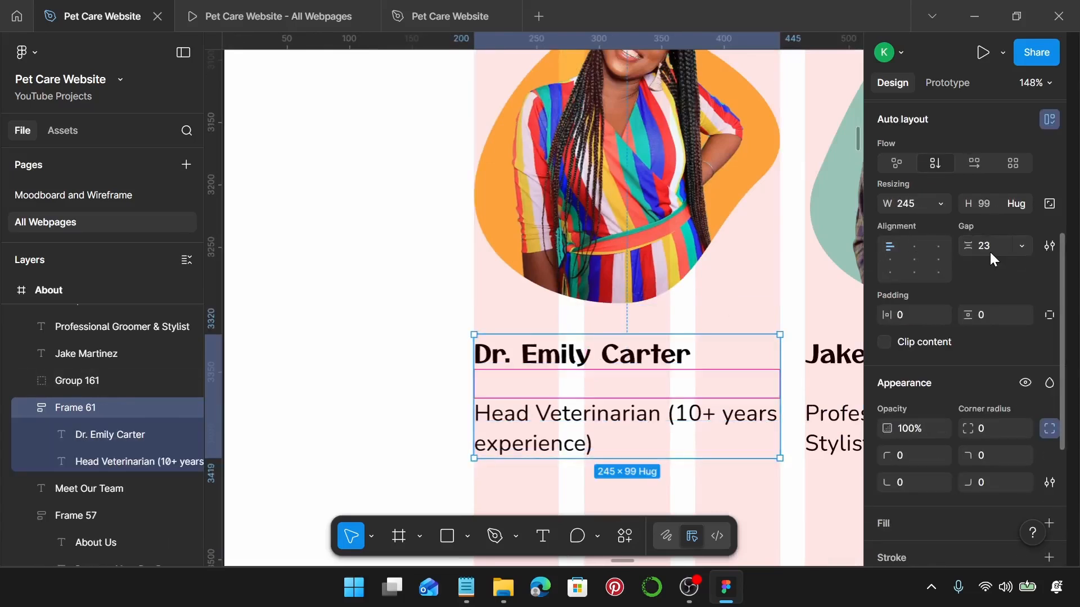
pyautogui.click(990, 251)
pyautogui.write('10')
pyautogui.press('Return')
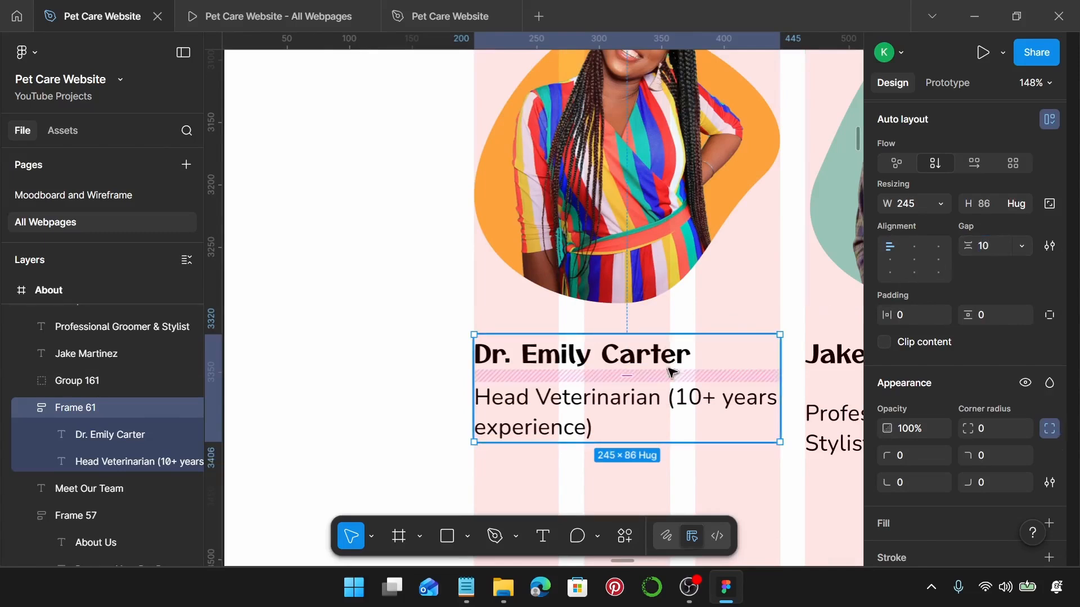
# Wrap the first portrait group and its name-and-role frame in a vertical auto layout with a gap of 20.
pyautogui.doubleClick(692, 357)
pyautogui.scroll(3, 911, 292)
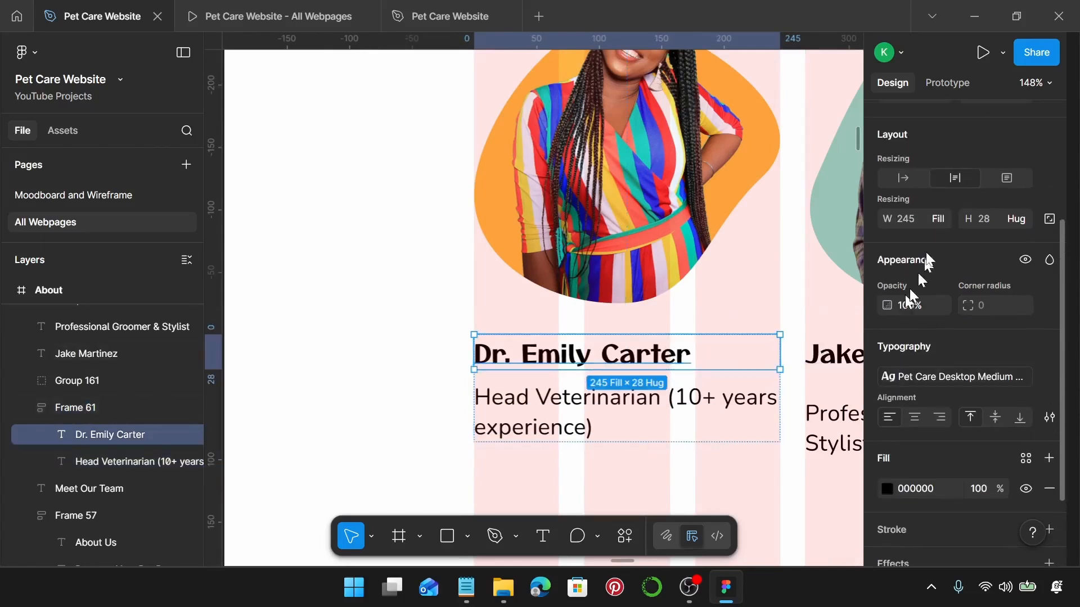
pyautogui.click(723, 416)
pyautogui.scroll(-3, 683, 470)
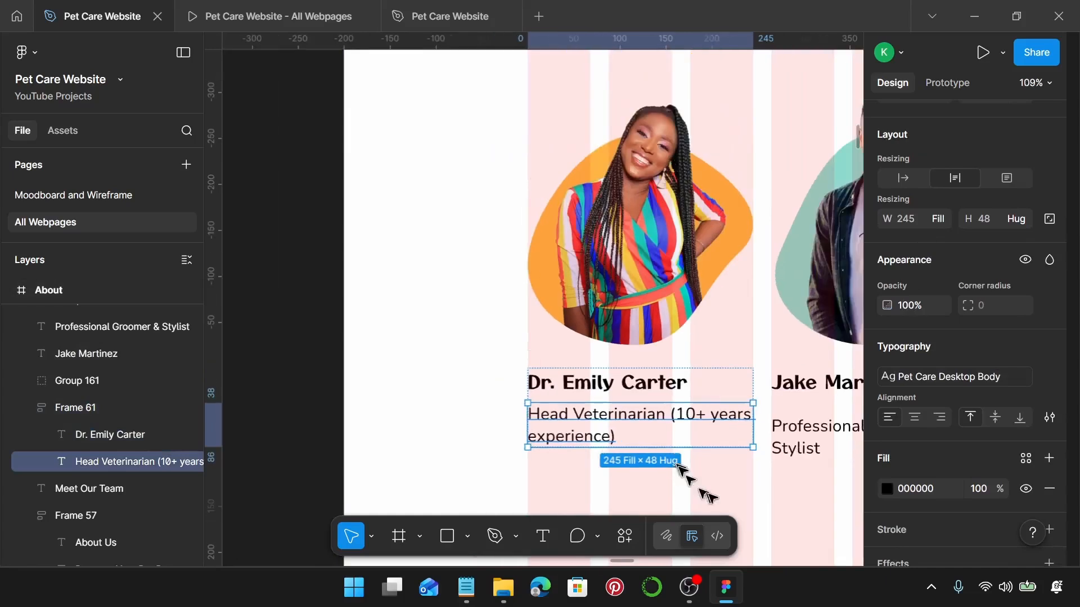
pyautogui.press('Escape')
pyautogui.click(645, 290)
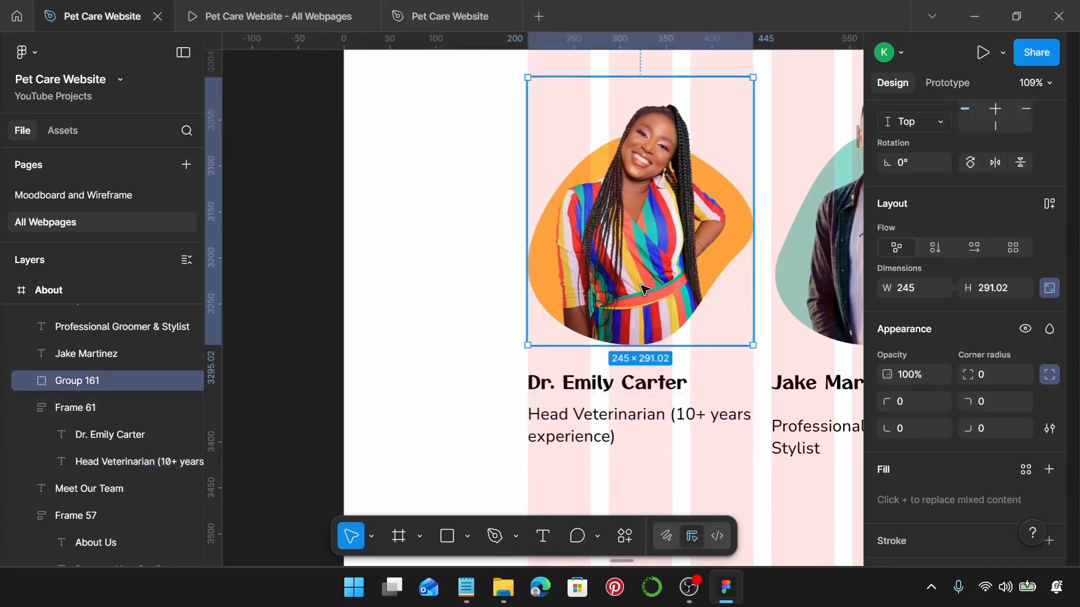
pyautogui.keyDown('shift'); pyautogui.click(617, 404); pyautogui.keyUp('shift')
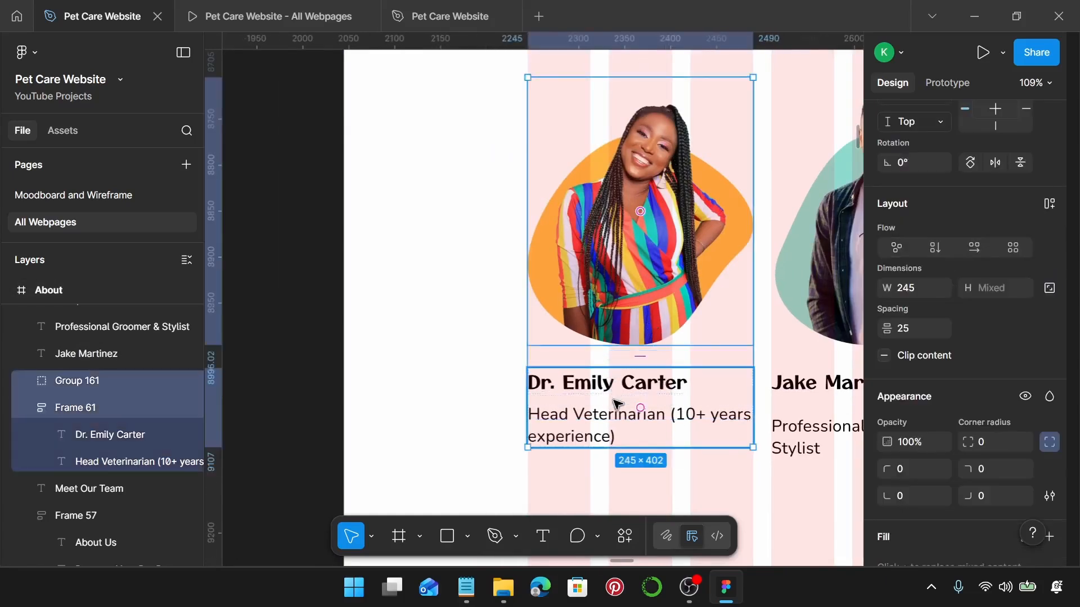
pyautogui.hotkey('shift', 'a')
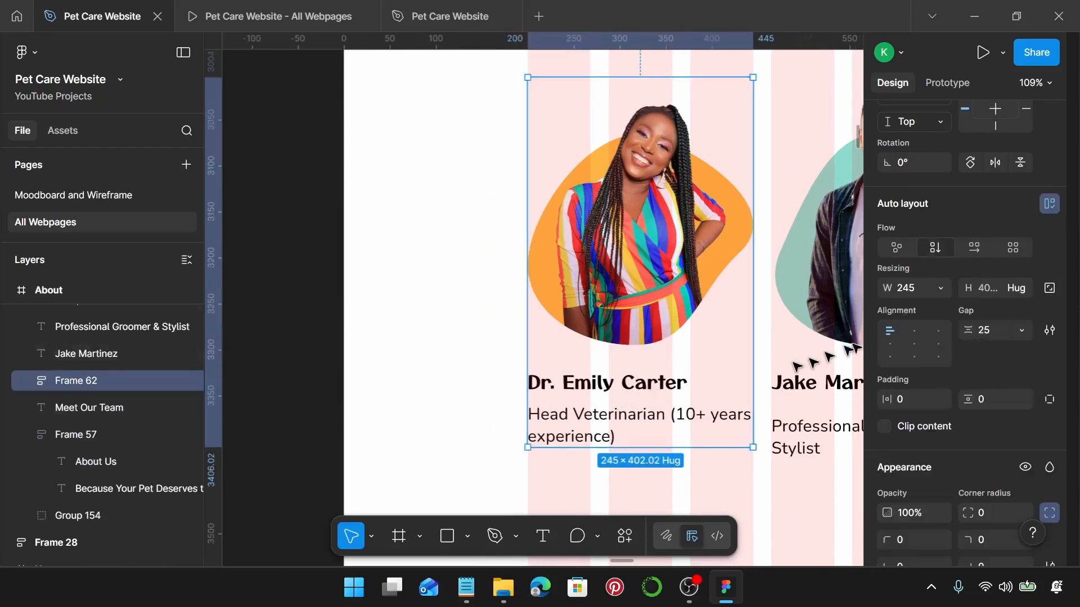
pyautogui.click(993, 329)
pyautogui.write('20')
pyautogui.press('Return')
# Set the first portrait group's width to fill its container and check the sizing of the text frame beneath it.
pyautogui.click(660, 253)
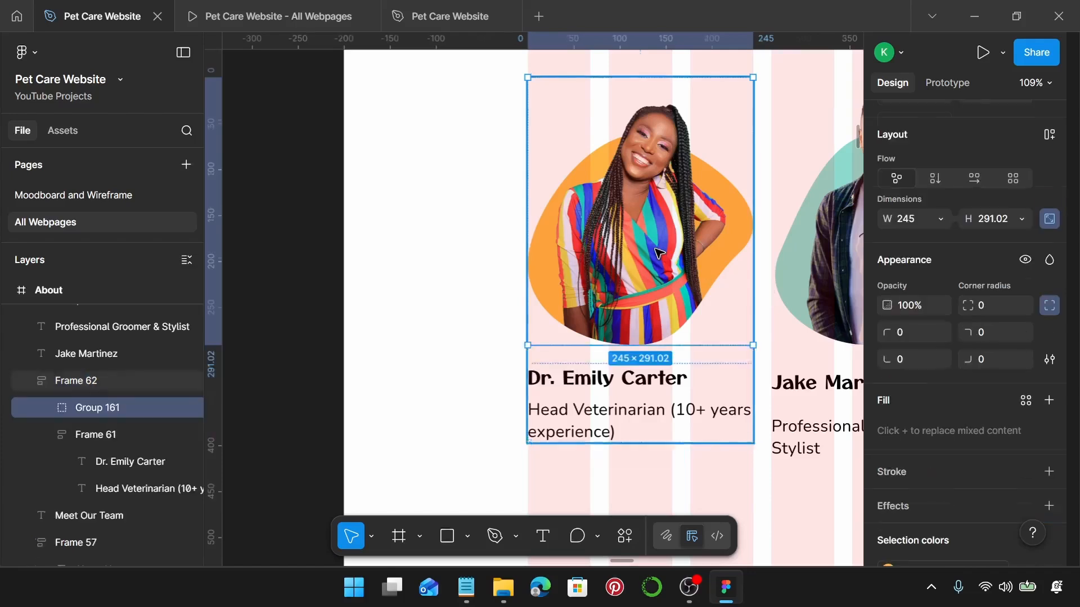
pyautogui.scroll(3, 949, 333)
pyautogui.scroll(-3, 949, 332)
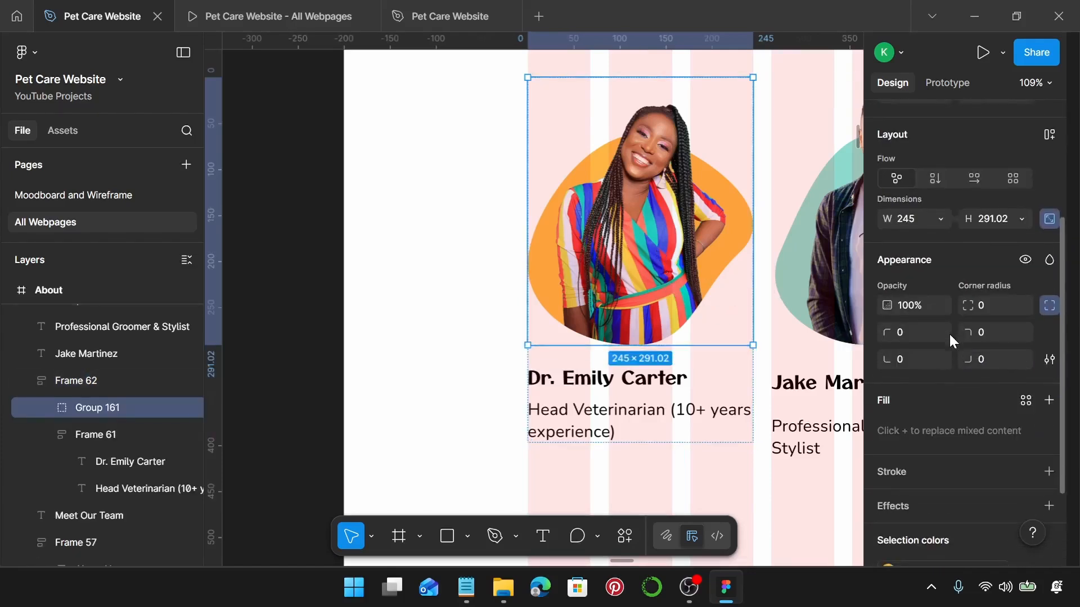
pyautogui.scroll(-2, 949, 333)
pyautogui.scroll(2, 949, 334)
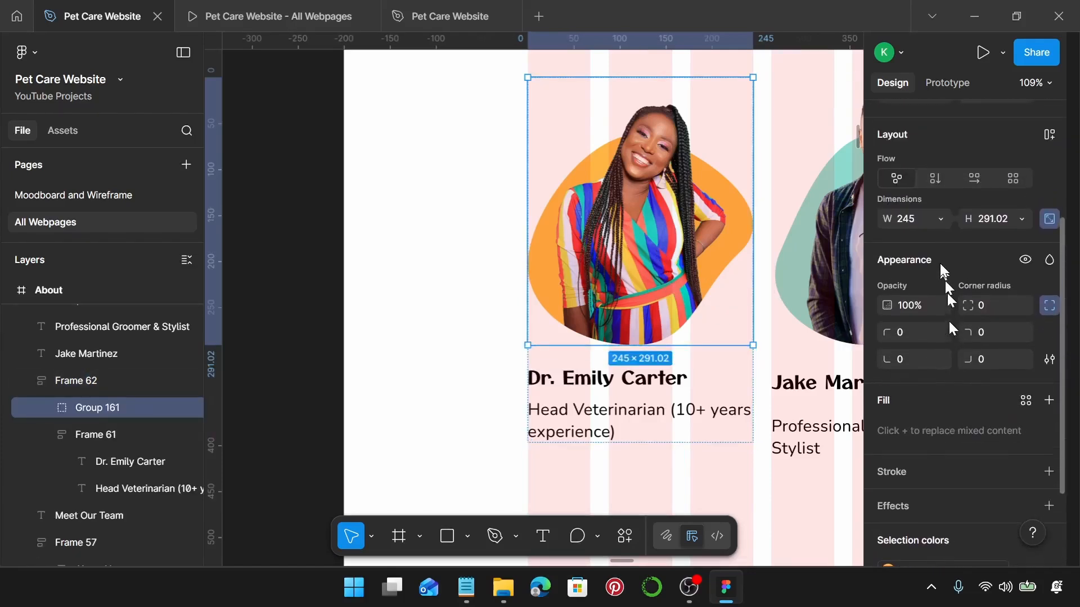
pyautogui.click(937, 222)
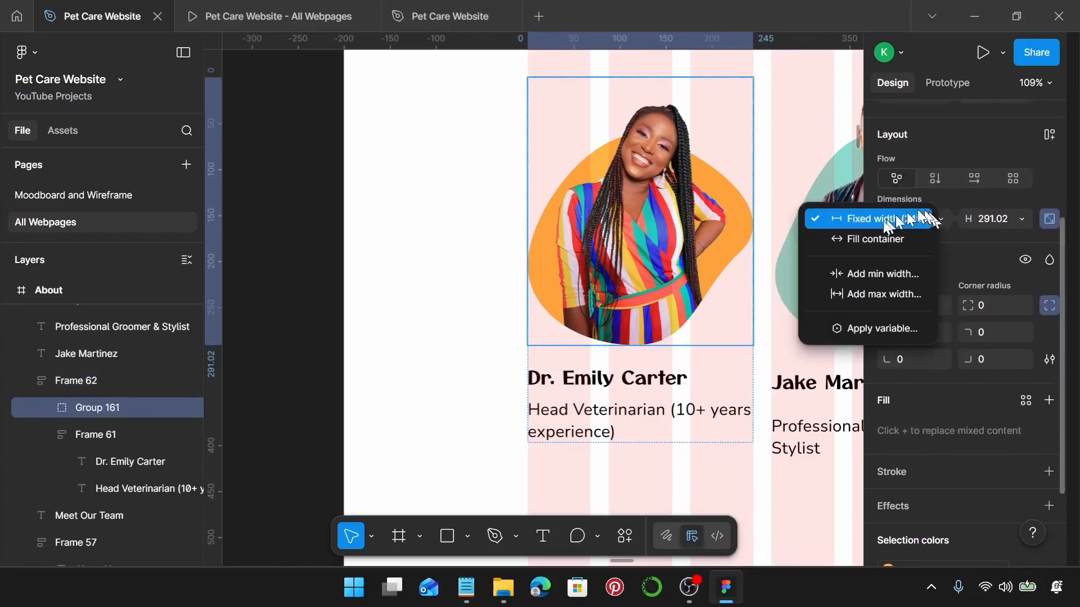
pyautogui.click(865, 240)
pyautogui.click(708, 392)
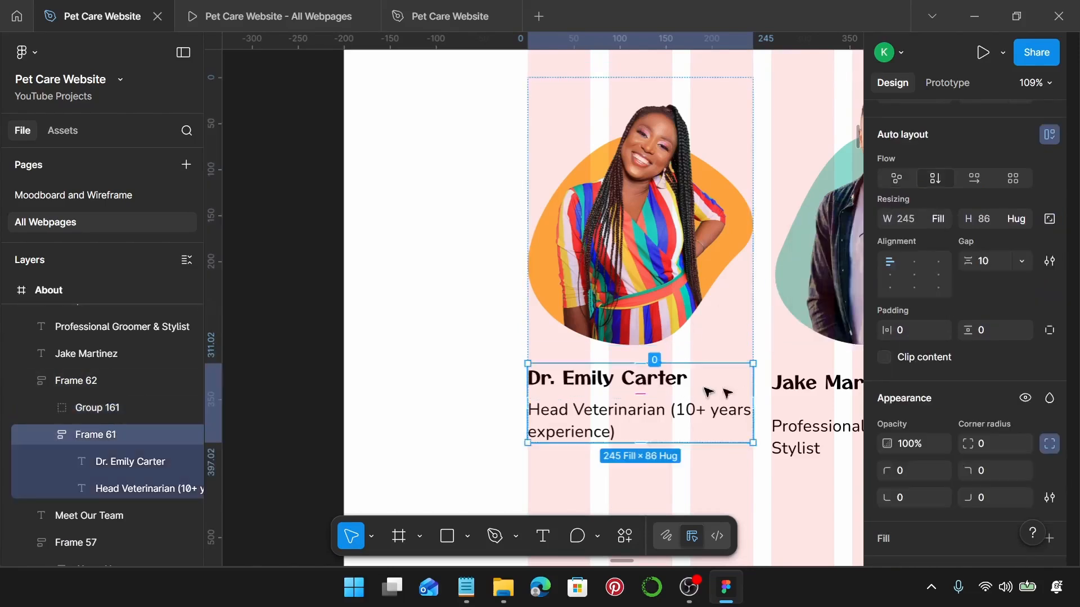
# Try narrowing the first team card to a width of about 146 and undo the resize.
pyautogui.click(779, 228)
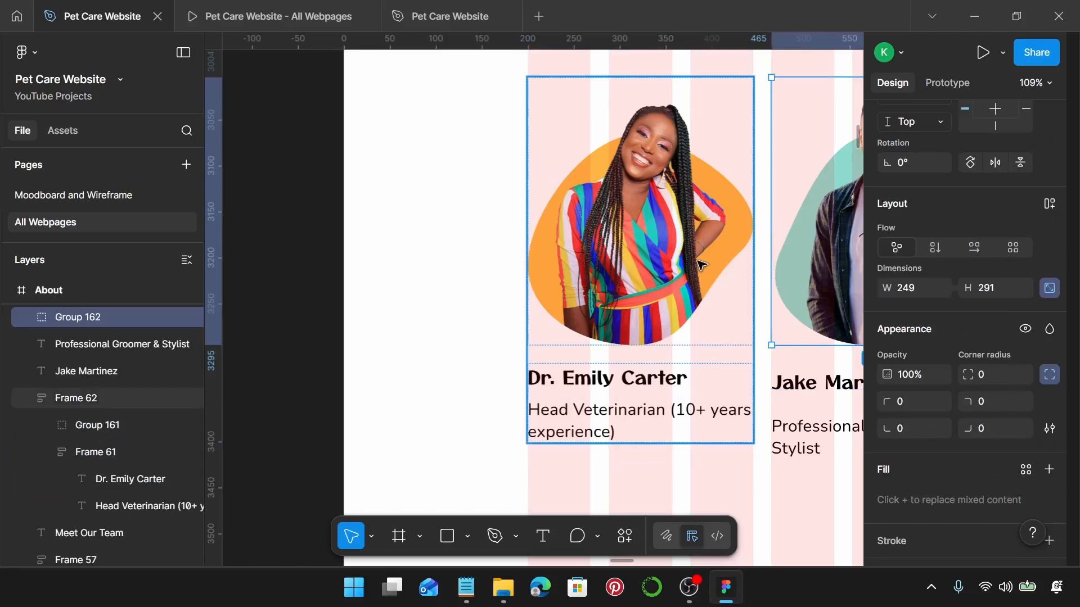
pyautogui.click(700, 265)
pyautogui.moveTo(751, 261); pyautogui.dragTo(662, 261)
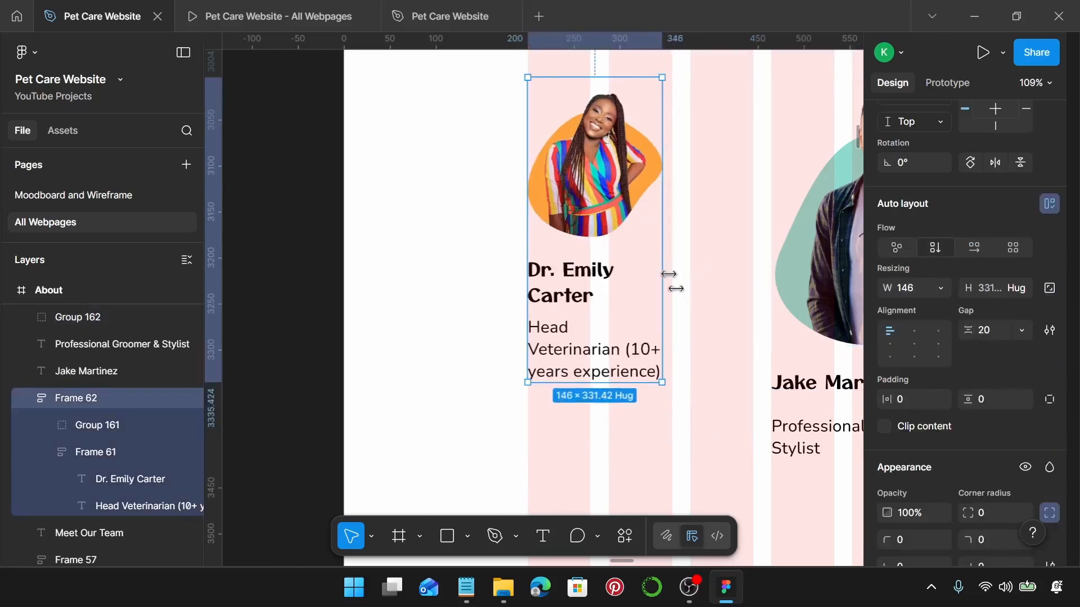
pyautogui.hotkey('ctrl', 'z')
# Wrap the second team member's name and role texts in a vertical auto layout with a gap of 10 and check their sizing.
pyautogui.scroll(-3, 725, 373)
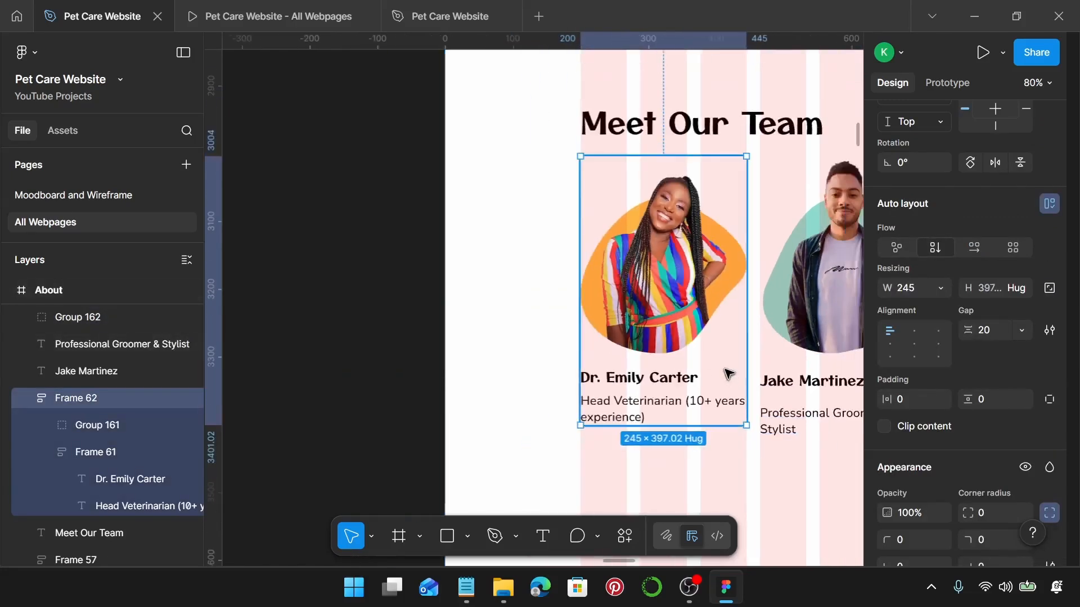
pyautogui.hscroll(4, 729, 373)
pyautogui.scroll(3, 699, 379)
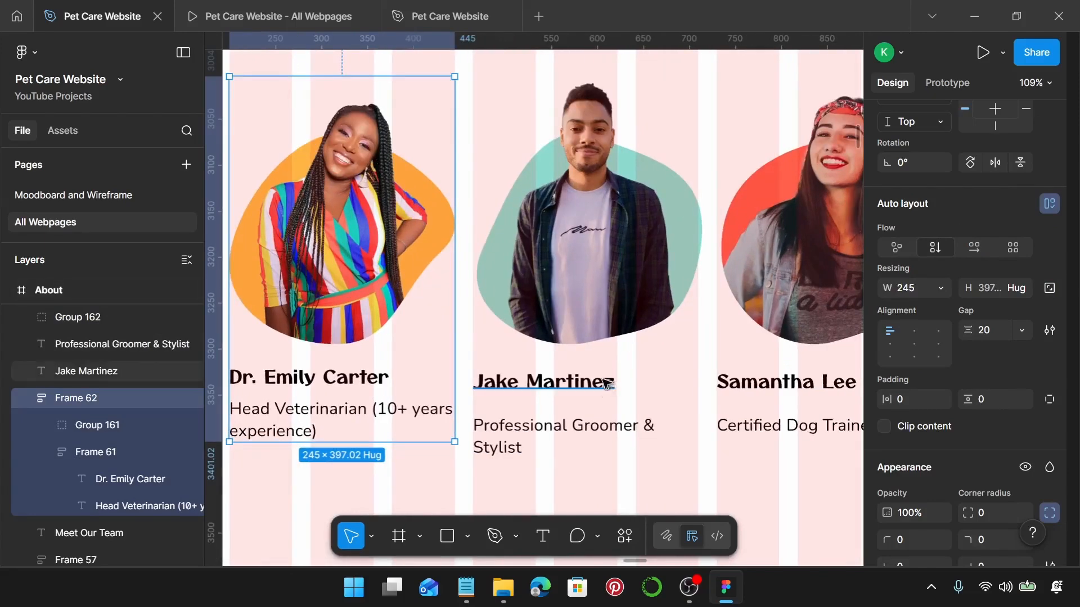
pyautogui.click(607, 384)
pyautogui.keyDown('shift'); pyautogui.click(599, 430); pyautogui.keyUp('shift')
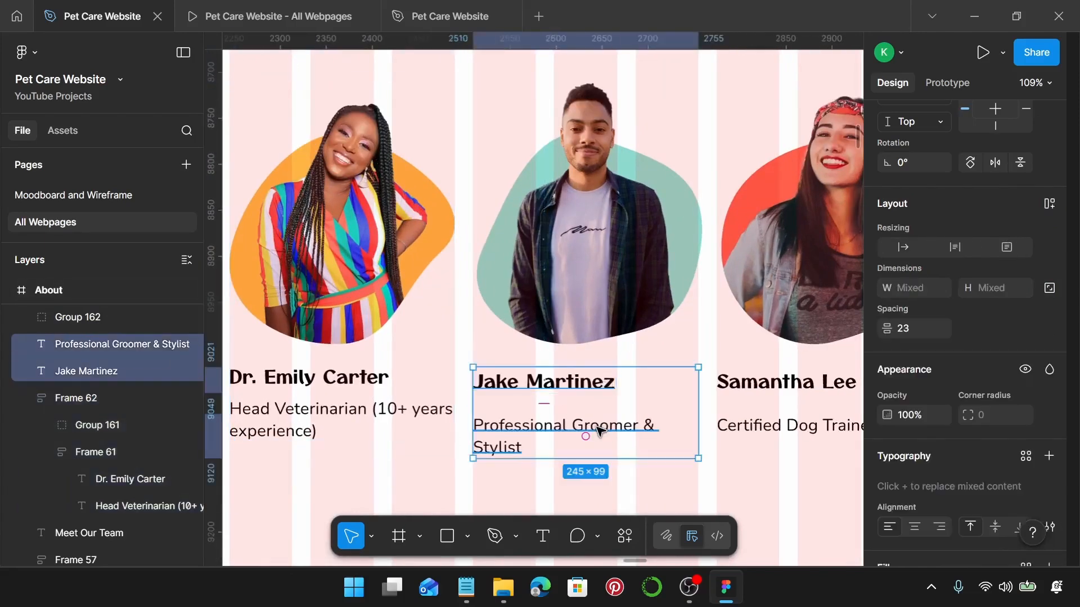
pyautogui.hotkey('shift', 'a')
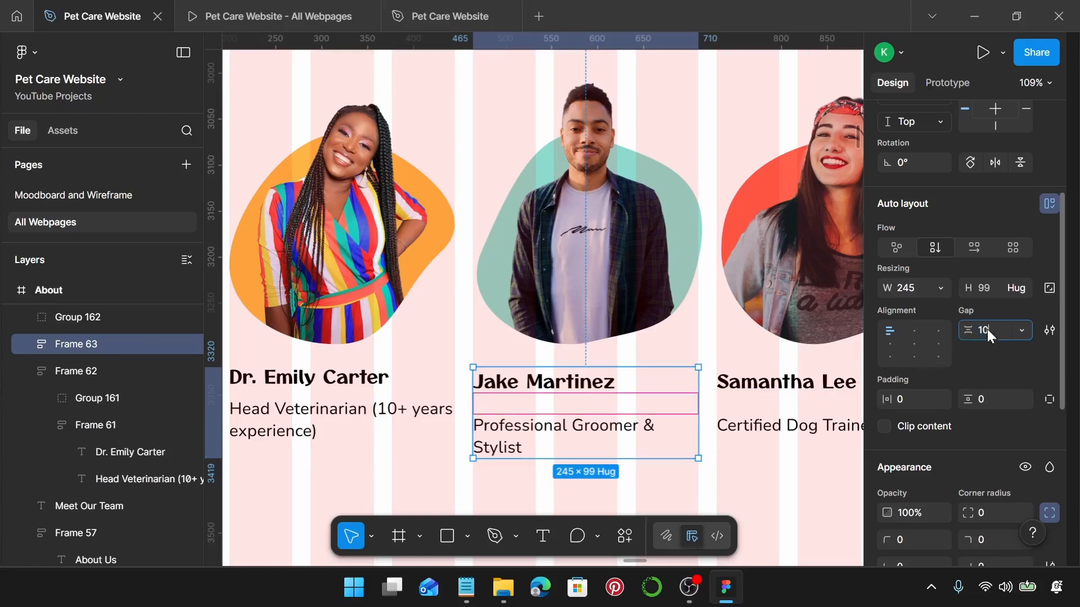
pyautogui.press('Return')
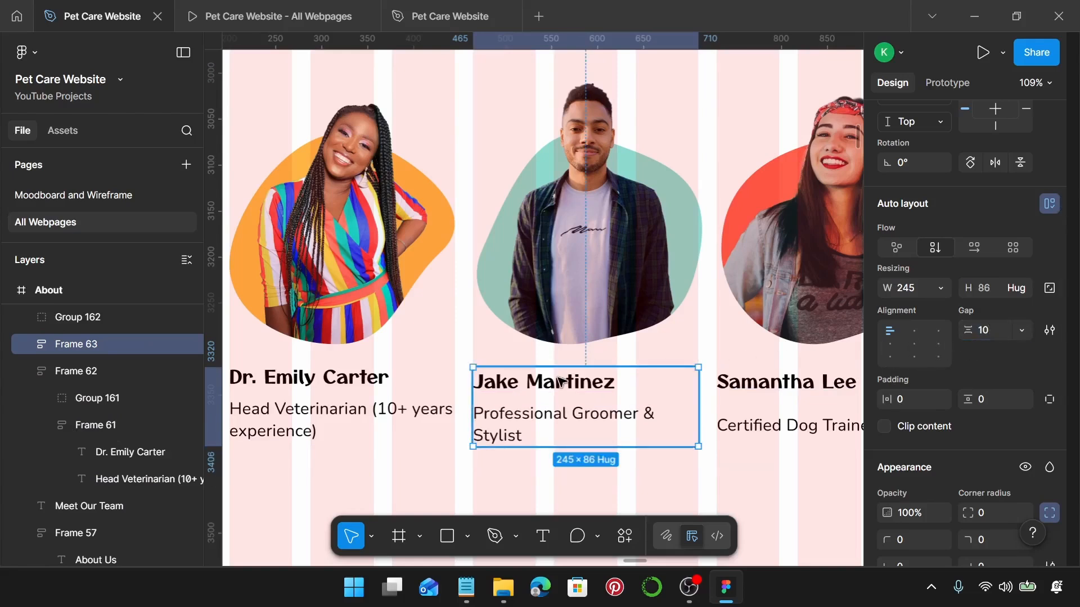
pyautogui.doubleClick(559, 382)
pyautogui.click(563, 423)
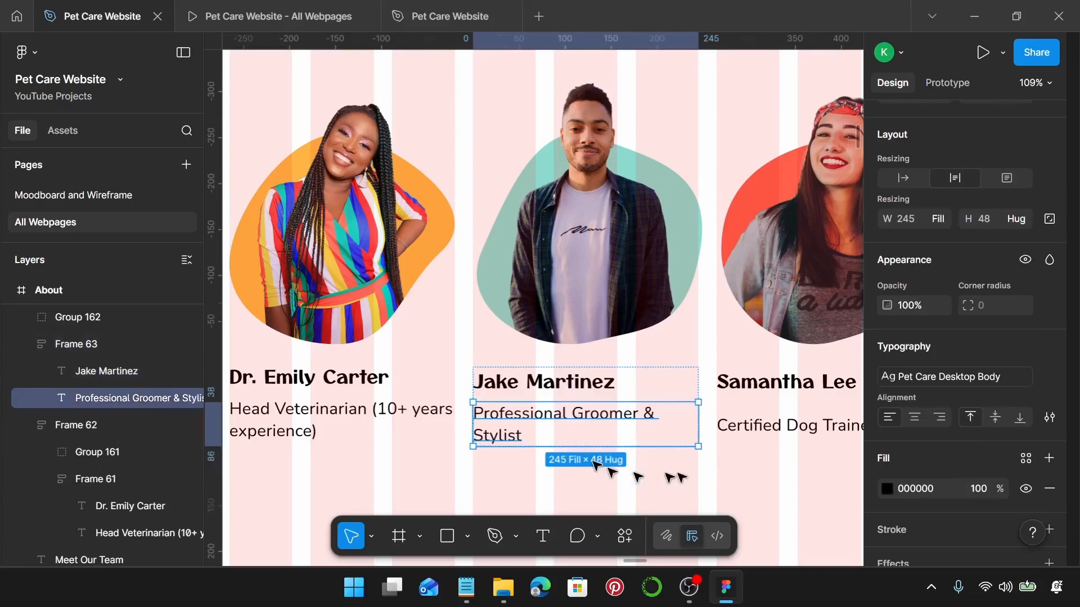
pyautogui.click(698, 477)
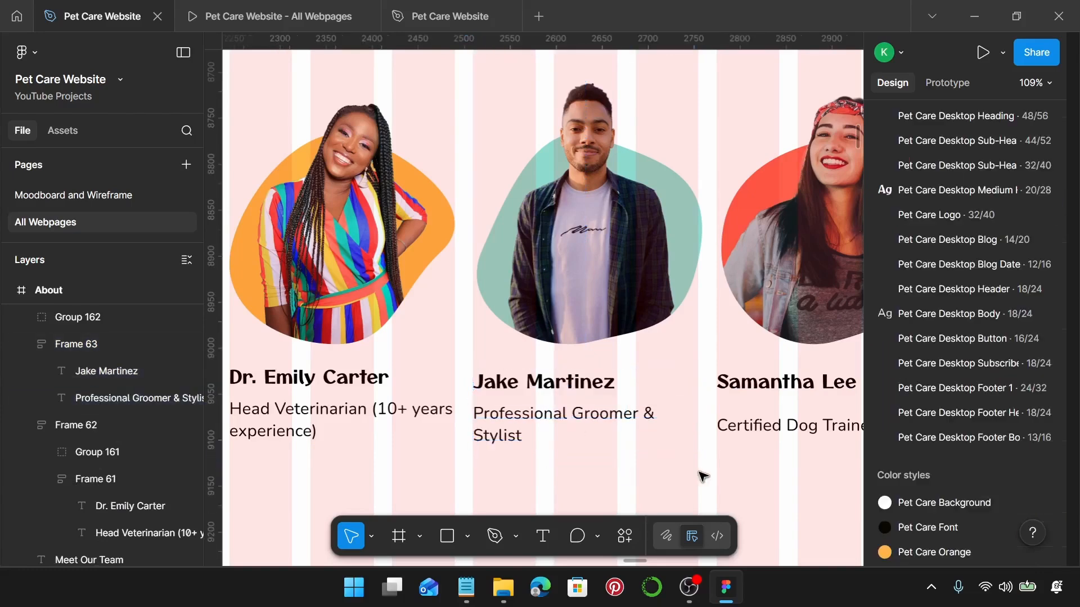
# Resize the second portrait group to a width of 245, matching its layout grid columns.
pyautogui.click(609, 290)
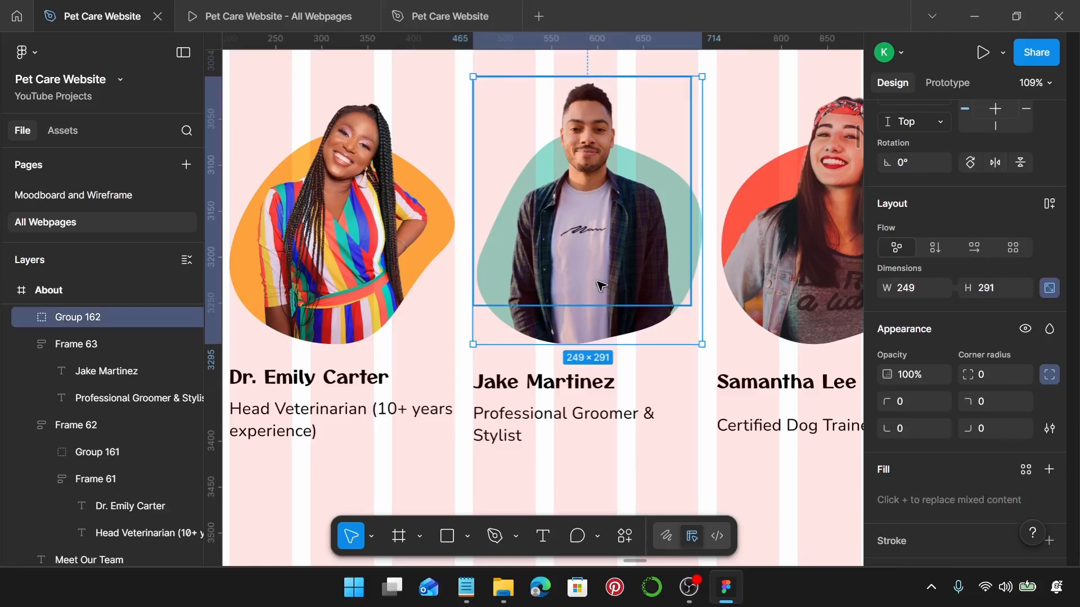
pyautogui.scroll(5, 601, 286)
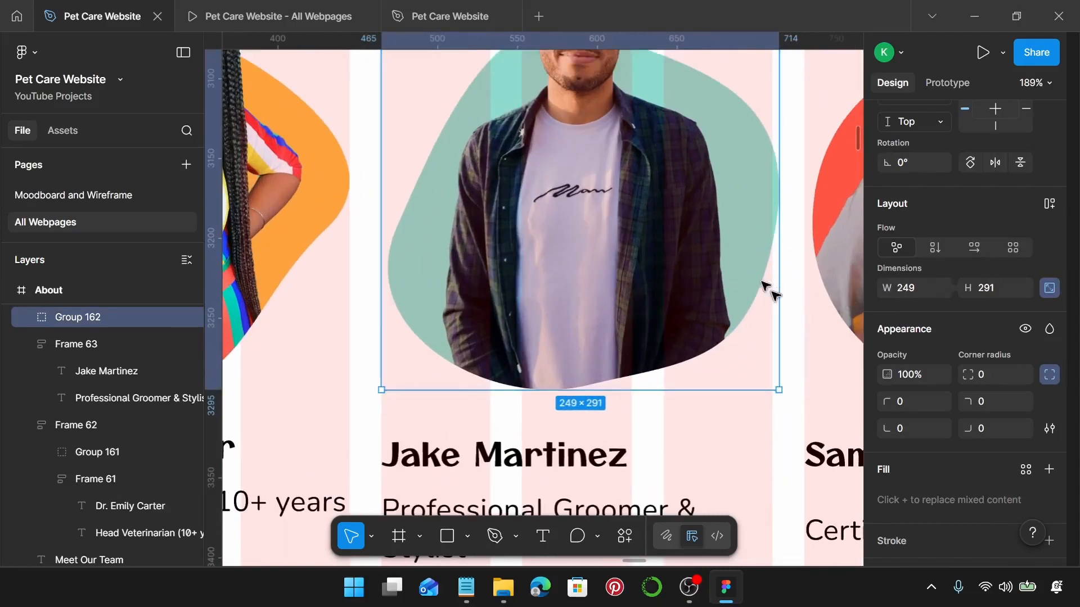
pyautogui.moveTo(776, 293); pyautogui.dragTo(773, 291)
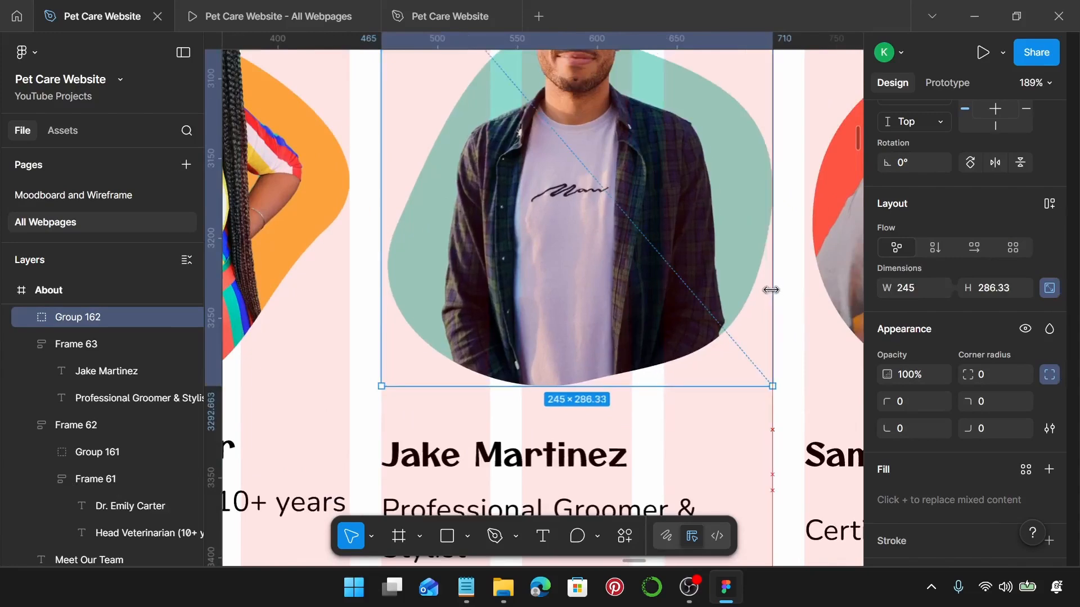
pyautogui.scroll(-3, 632, 291)
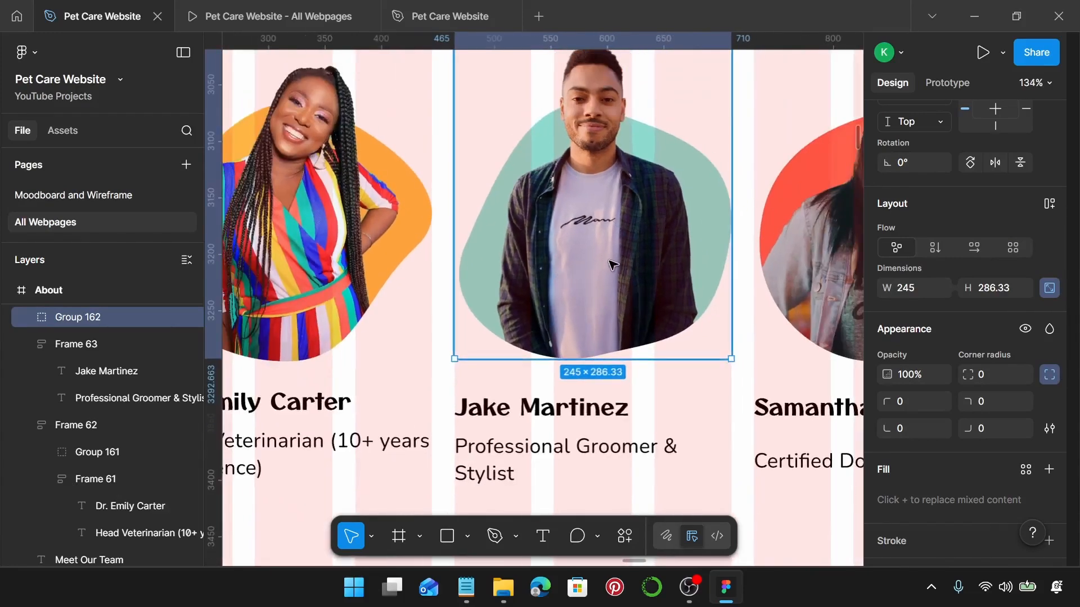
pyautogui.scroll(-3, 612, 264)
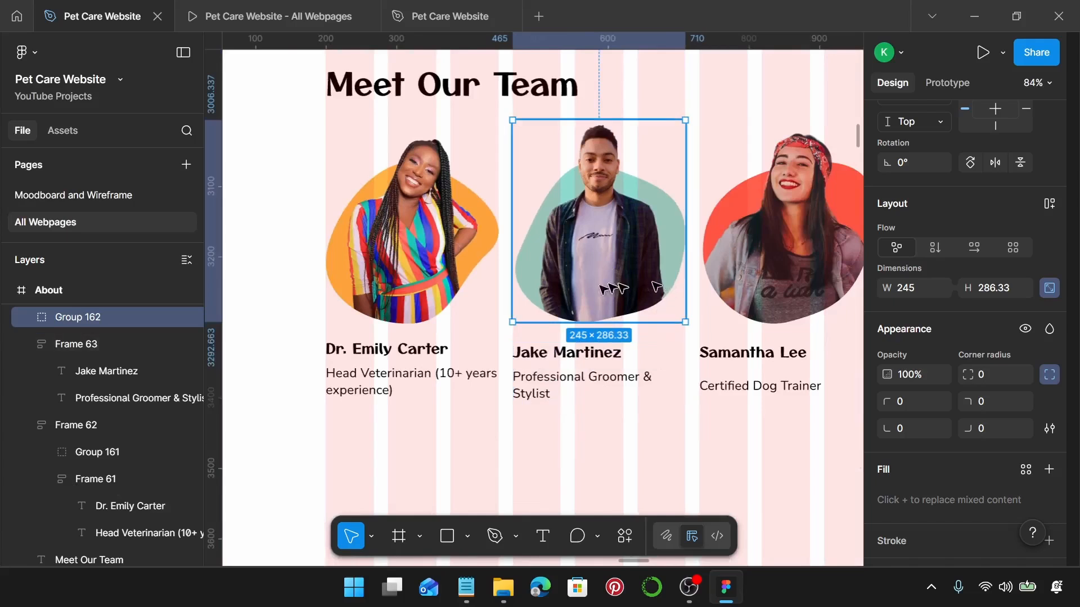
# Wrap the second portrait group and its name-and-role frame in a vertical auto layout with a gap of 20.
pyautogui.click(572, 369)
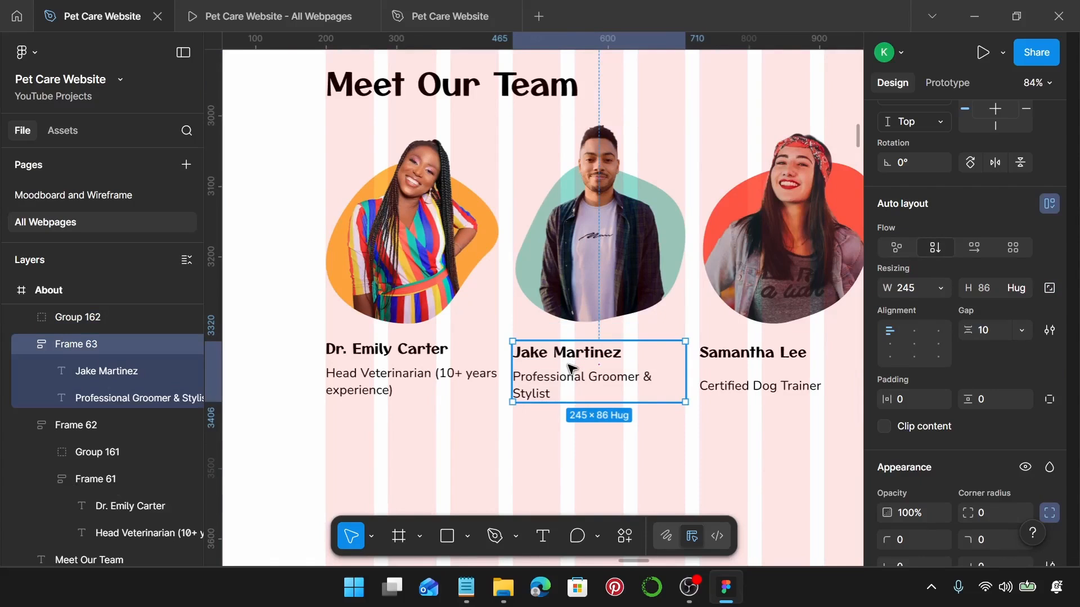
pyautogui.click(579, 316)
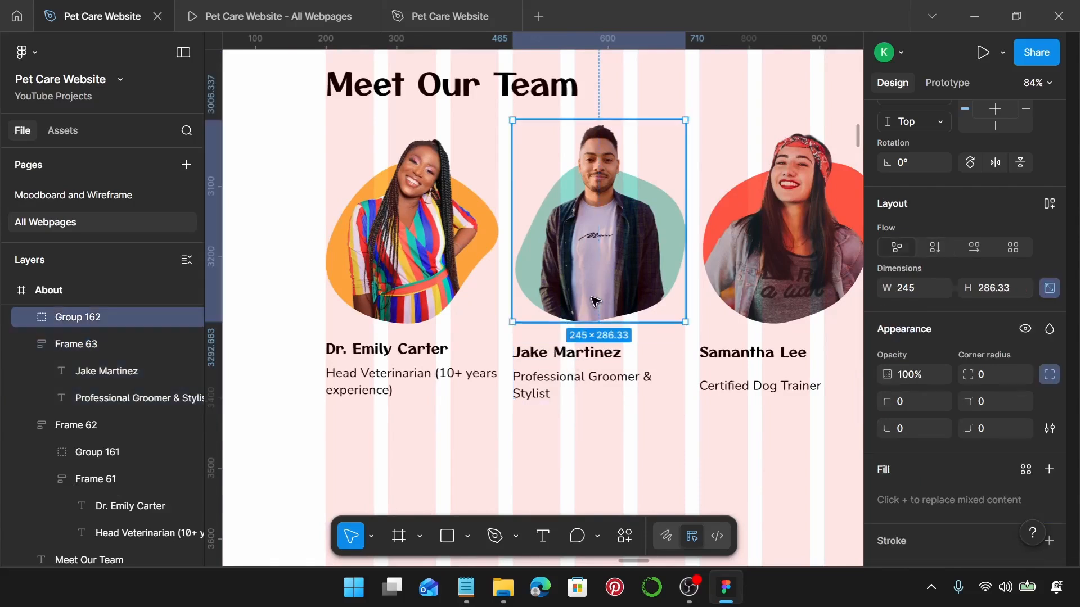
pyautogui.keyDown('shift'); pyautogui.click(585, 349); pyautogui.keyUp('shift')
pyautogui.hotkey('shift', 'a')
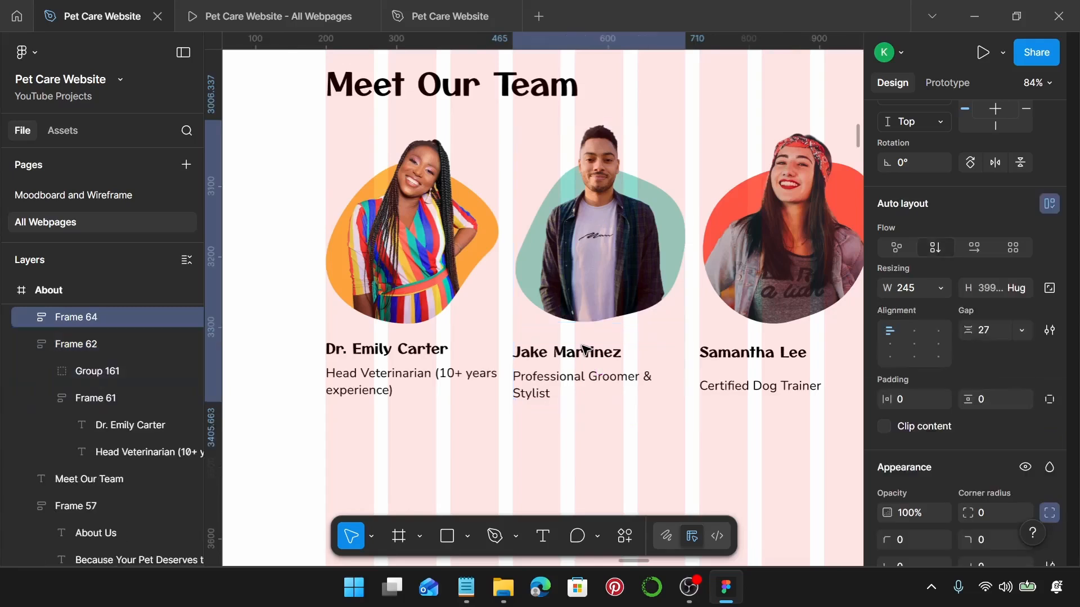
pyautogui.click(997, 331)
pyautogui.write('20')
pyautogui.press('Return')
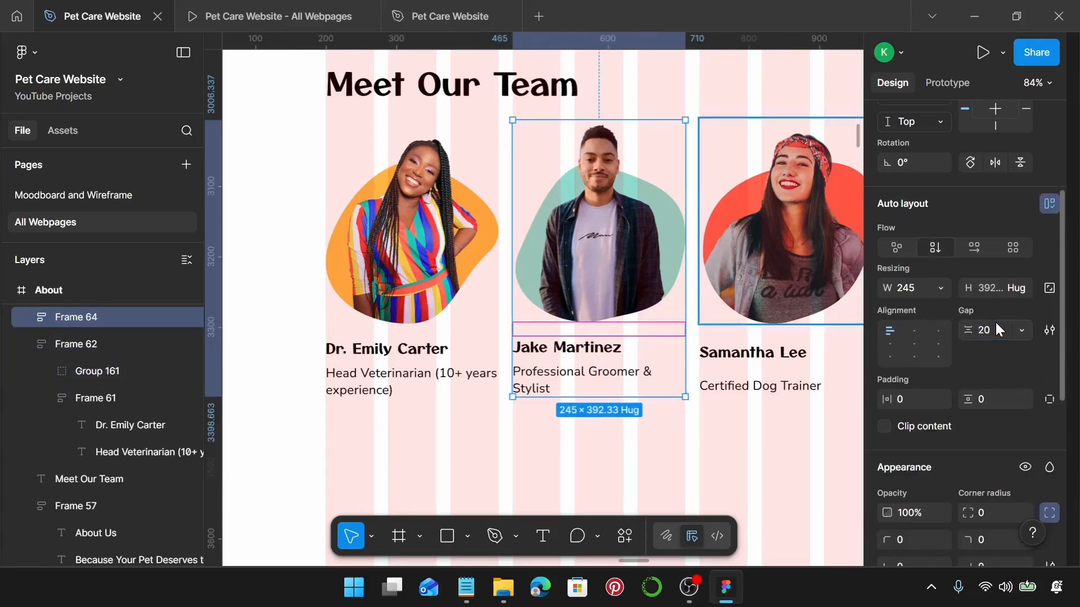
# Set the second portrait group's width to fill its container and check the sizing of the text frame beneath it.
pyautogui.click(616, 255)
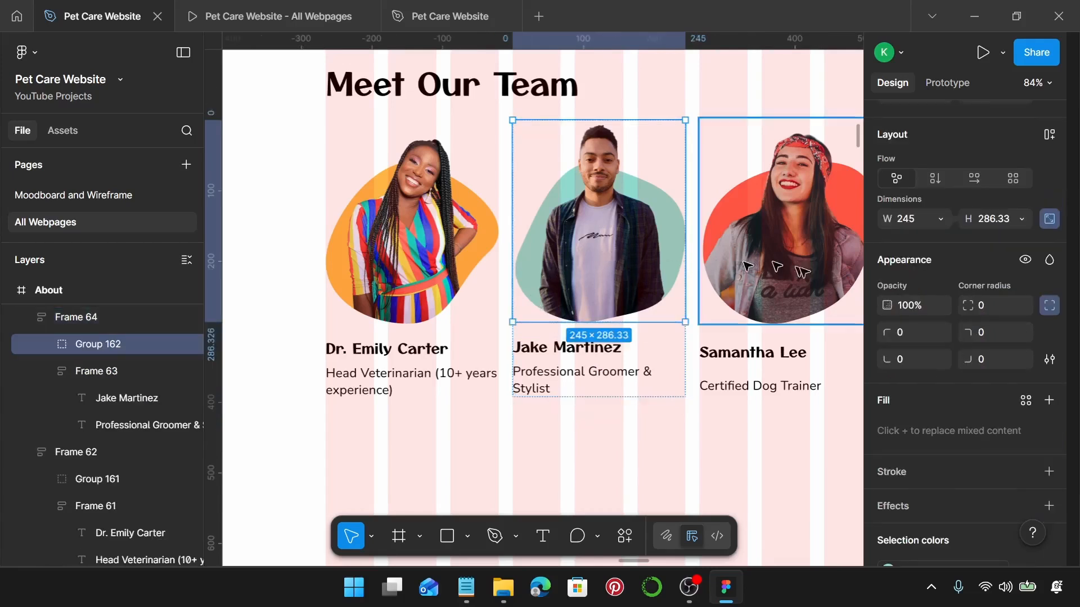
pyautogui.click(941, 219)
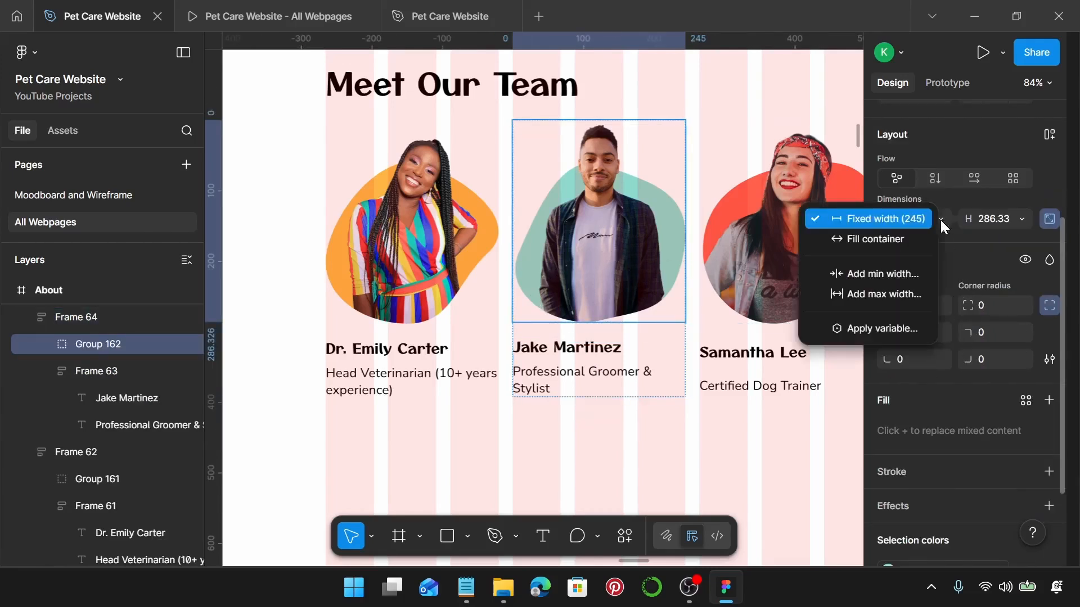
pyautogui.click(863, 237)
pyautogui.click(600, 357)
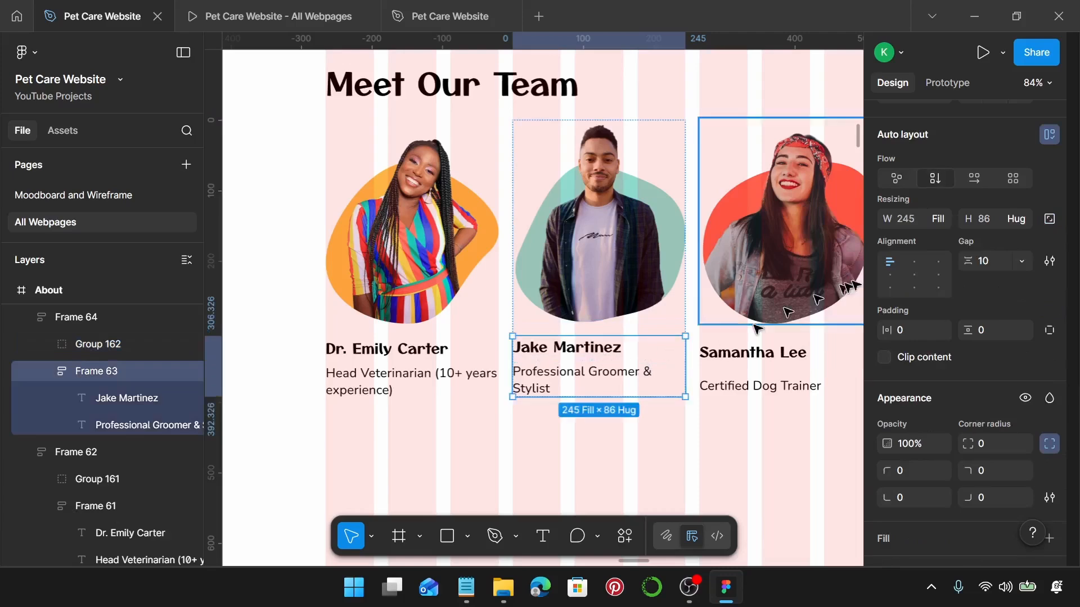
# Try narrowing the second team card from its outer edge and undo the resize.
pyautogui.click(640, 428)
pyautogui.click(684, 273)
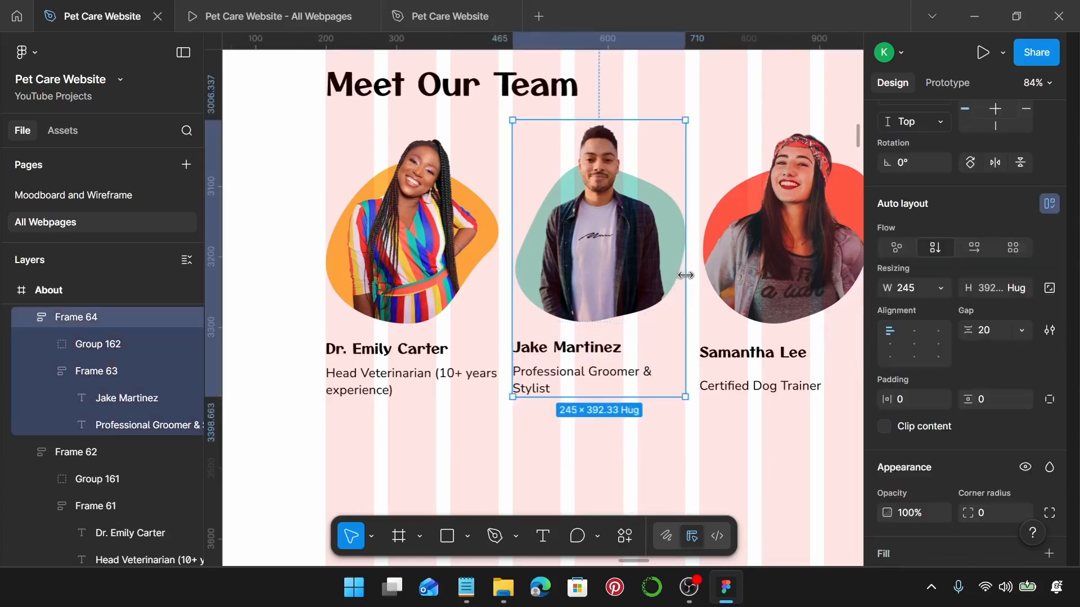
pyautogui.moveTo(684, 273); pyautogui.dragTo(634, 304)
pyautogui.hotkey('ctrl', 'z')
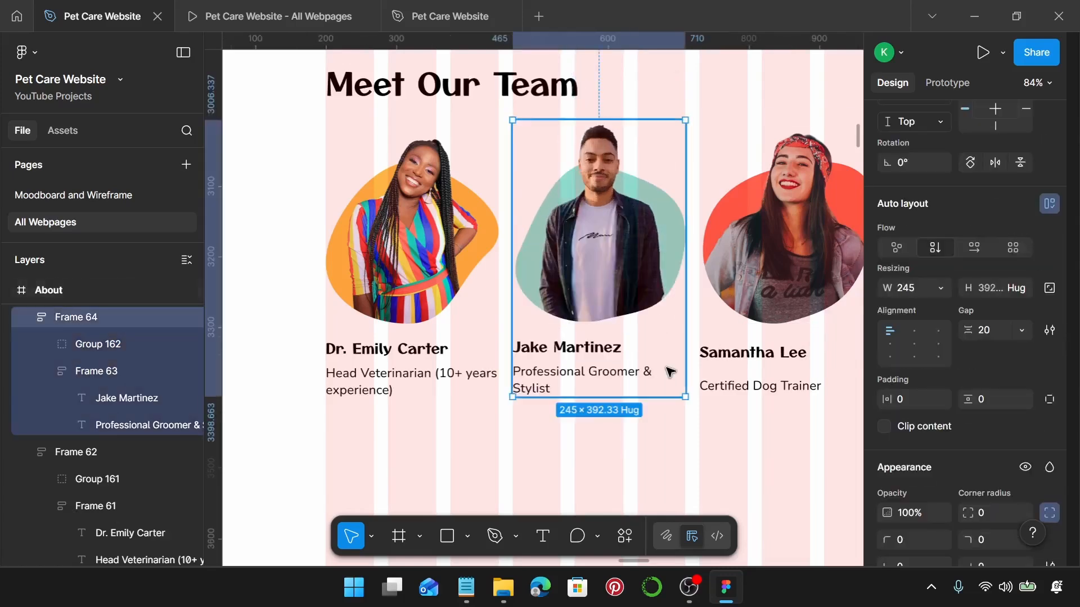
# Wrap the third team member's name and role in a vertical auto layout with a gap of 10.
pyautogui.hscroll(3, 604, 320)
pyautogui.click(693, 297)
pyautogui.hscroll(2, 694, 297)
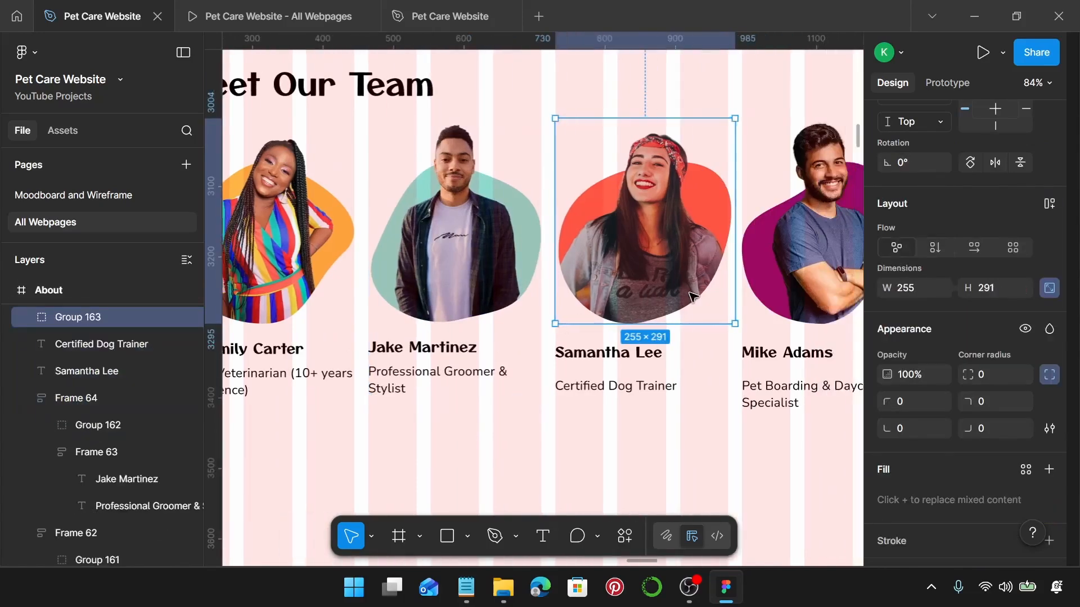
pyautogui.click(622, 354)
pyautogui.keyDown('shift'); pyautogui.click(605, 387); pyautogui.keyUp('shift')
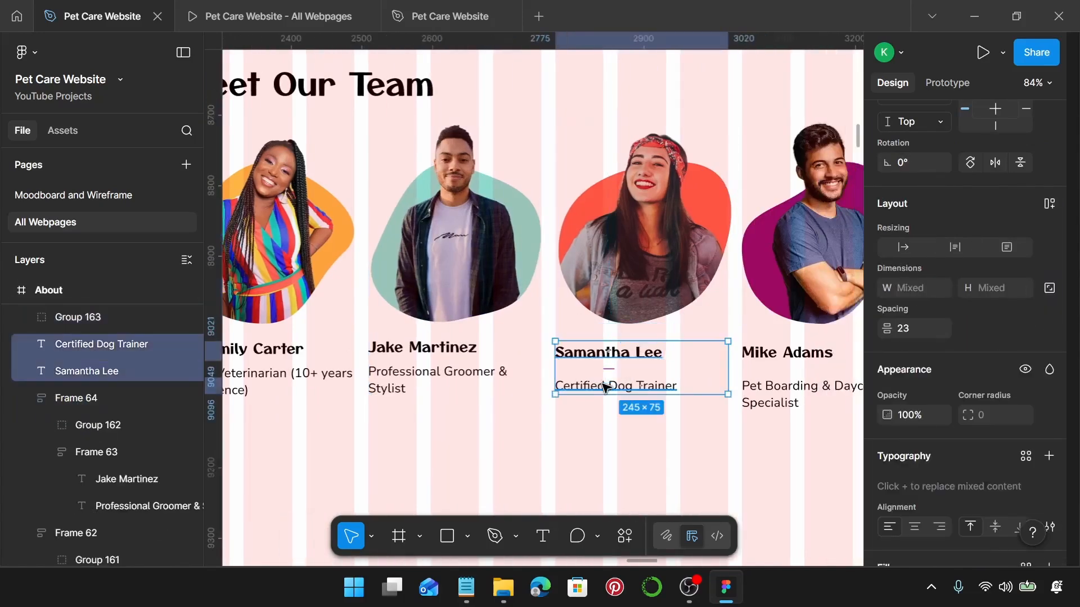
pyautogui.hotkey('shift', 'a')
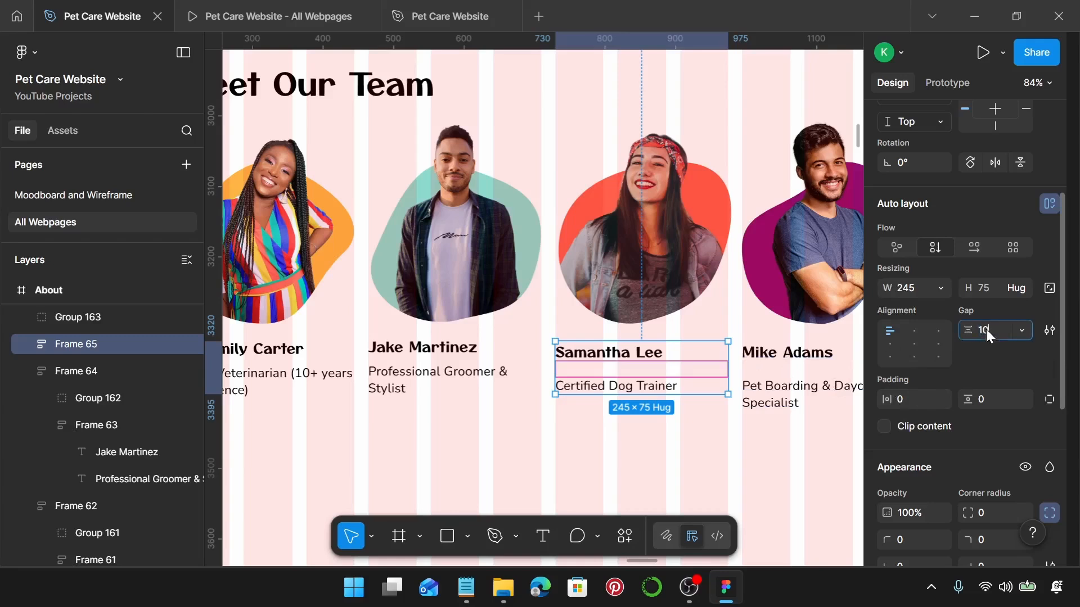
pyautogui.press('Return')
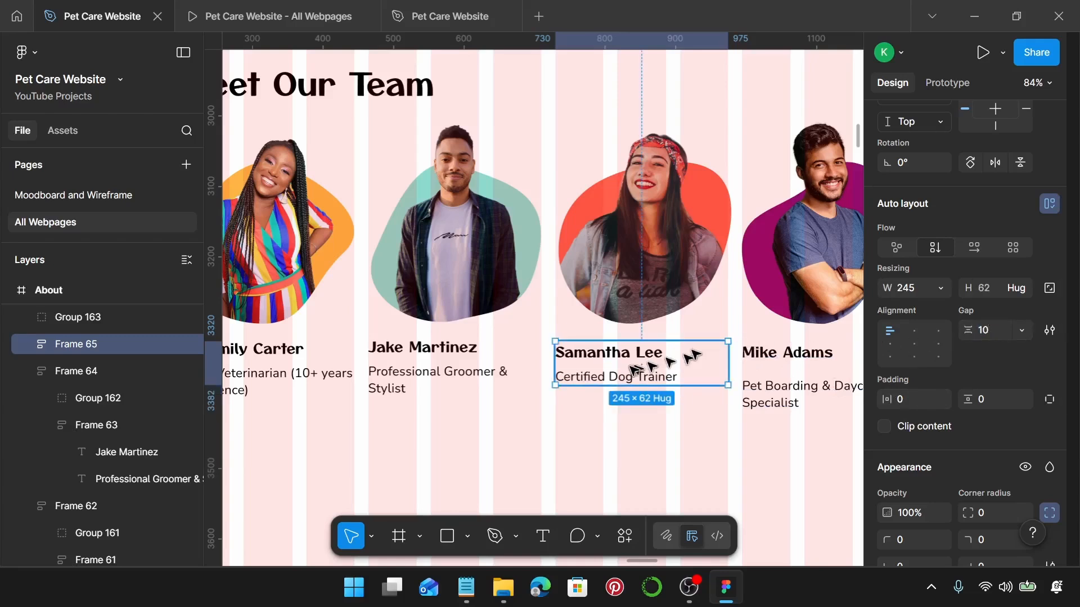
# Compare the third portrait group's width and the second card's edges against the layout grid columns.
pyautogui.click(634, 302)
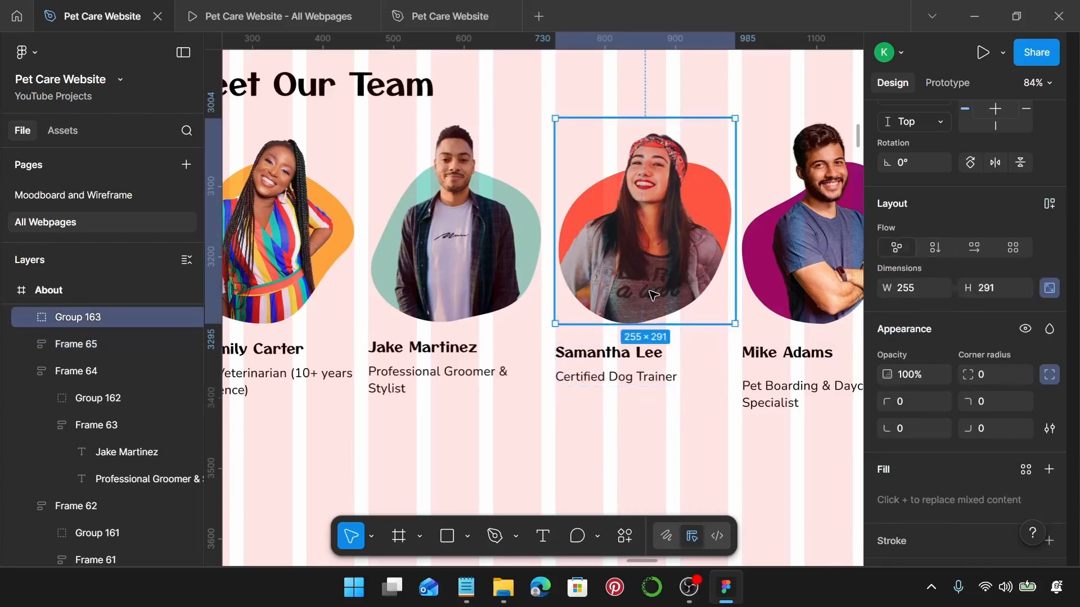
pyautogui.keyDown('ctrl'); pyautogui.scroll(5, 652, 295); pyautogui.keyUp('ctrl')
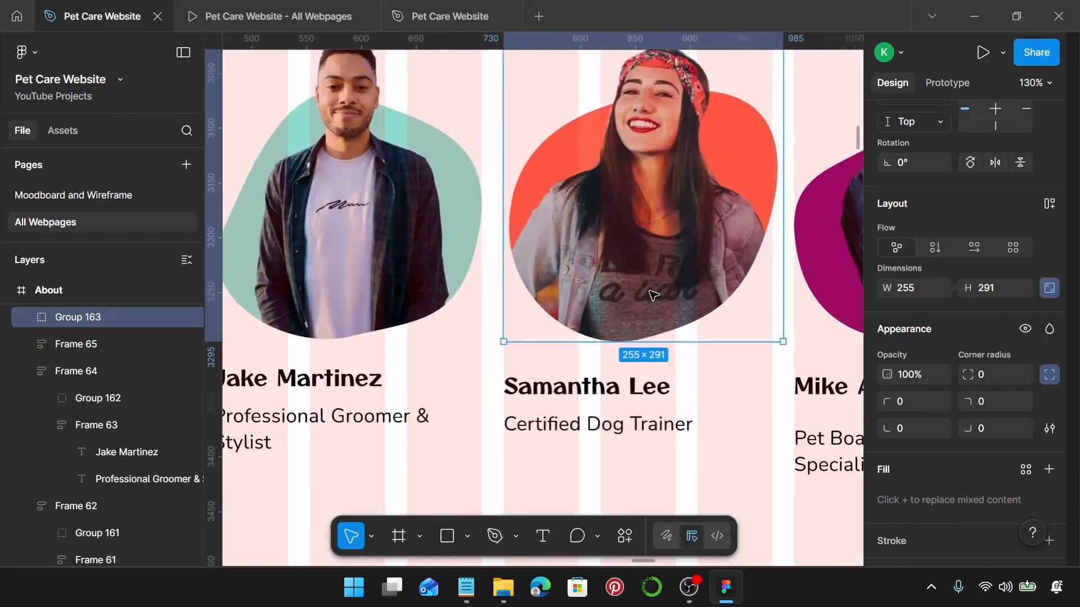
pyautogui.keyDown('ctrl'); pyautogui.scroll(-8, 652, 294); pyautogui.keyUp('ctrl')
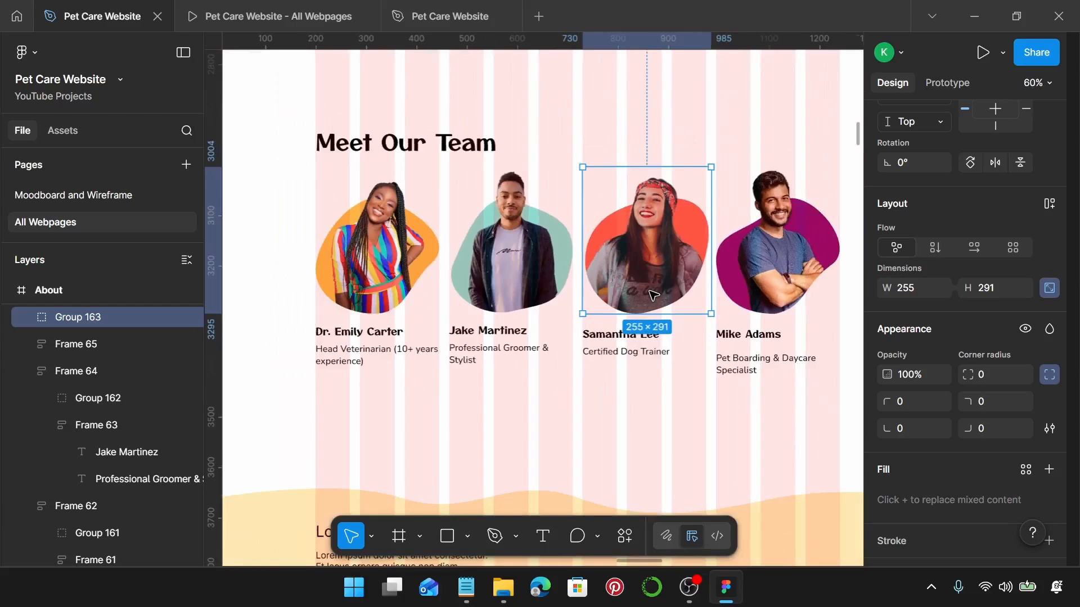
pyautogui.keyDown('ctrl'); pyautogui.scroll(5, 672, 252); pyautogui.keyUp('ctrl')
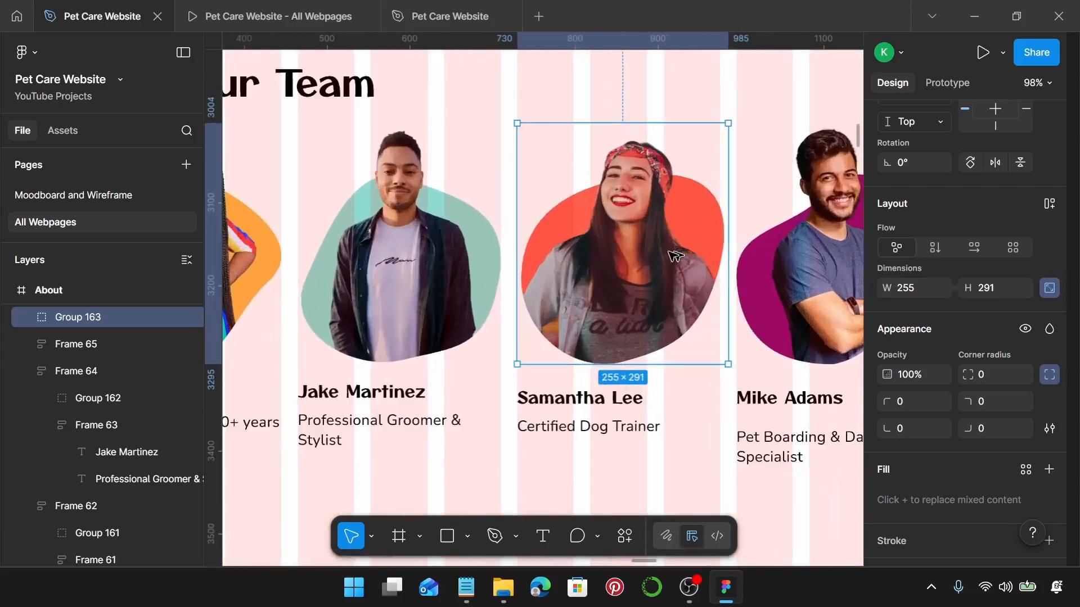
pyautogui.click(447, 229)
pyautogui.keyDown('ctrl'); pyautogui.scroll(5, 343, 277); pyautogui.keyUp('ctrl')
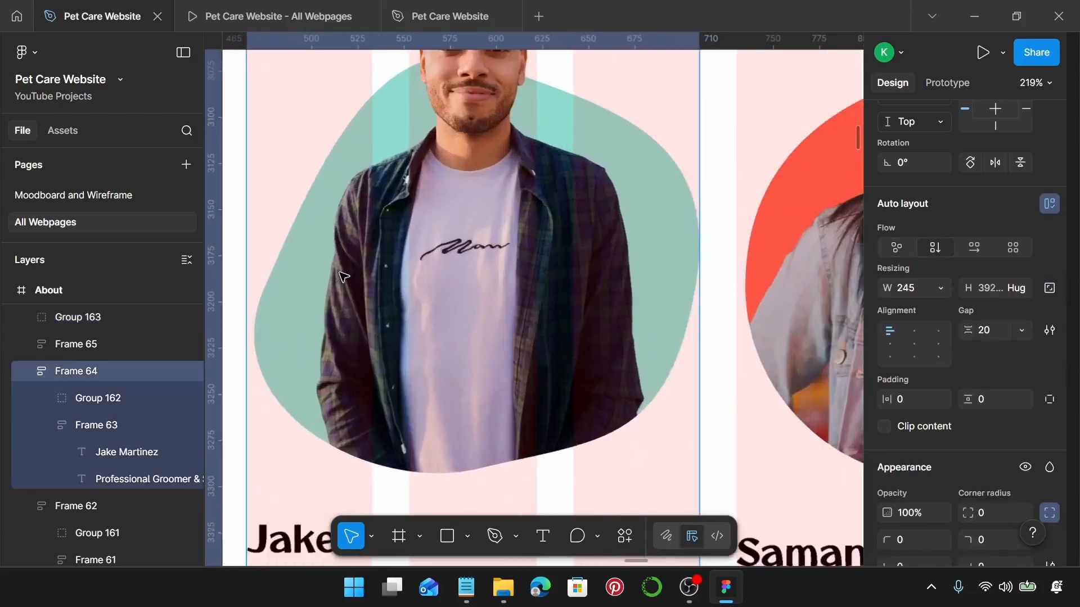
pyautogui.keyDown('ctrl'); pyautogui.scroll(-5, 343, 276); pyautogui.keyUp('ctrl')
# Undo the third member's text auto layout, the second card's auto layout and the second portrait group's resize.
pyautogui.hotkey('ctrl', 'z')
pyautogui.hotkey('ctrl', 'z')
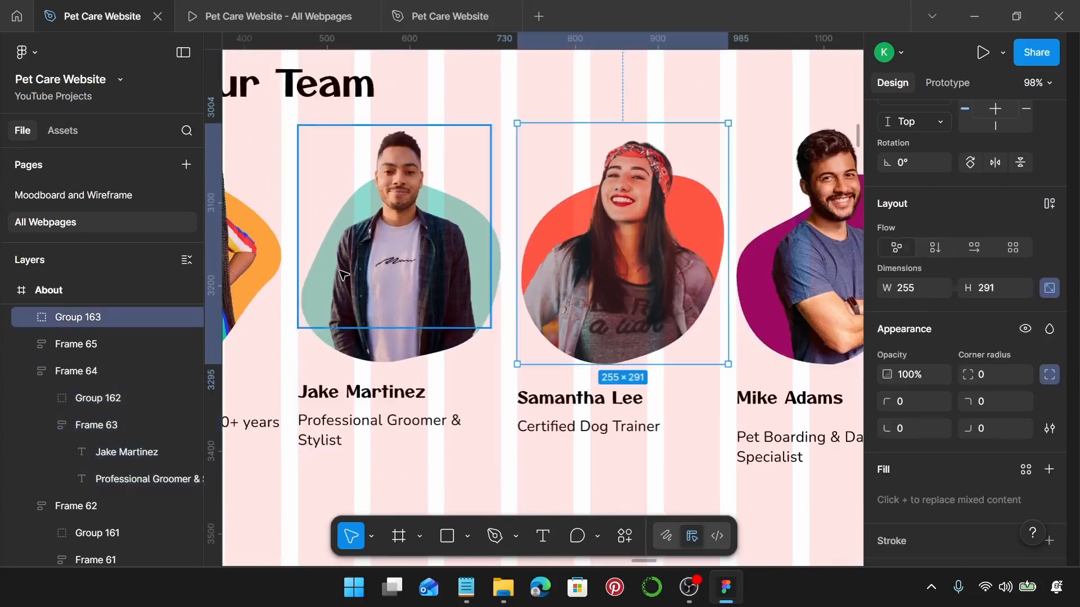
pyautogui.hotkey('ctrl', 'z')
pyautogui.hotkey('ctrl', 'z')
pyautogui.hotkey('ctrl', 'z')
pyautogui.hotkey('ctrl', 'z')
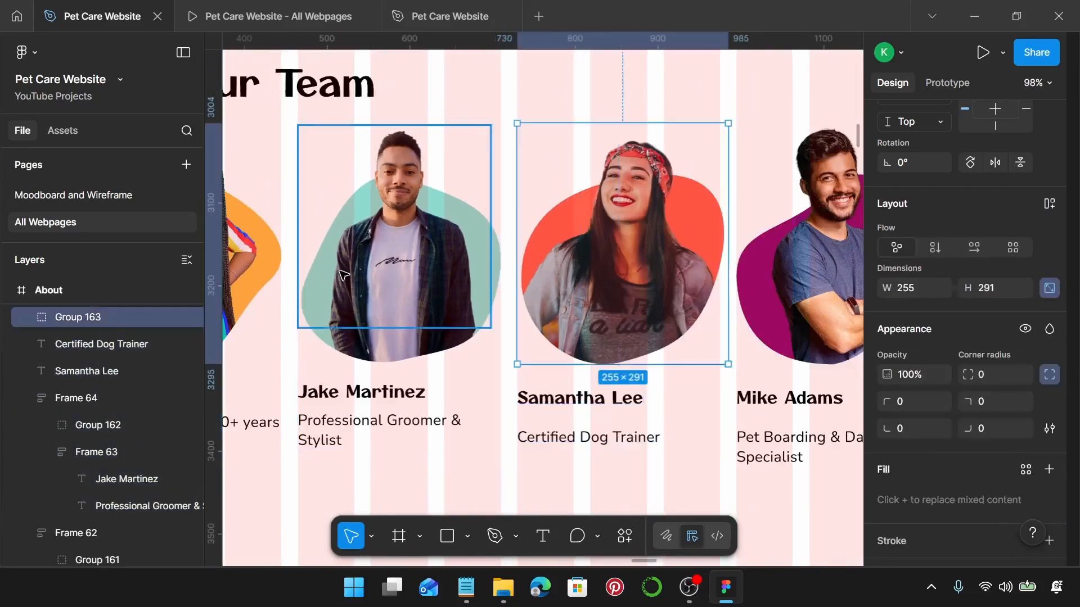
pyautogui.hotkey('ctrl', 'z')
pyautogui.hotkey('ctrl', 'z')
pyautogui.hotkey('ctrl', 'z')
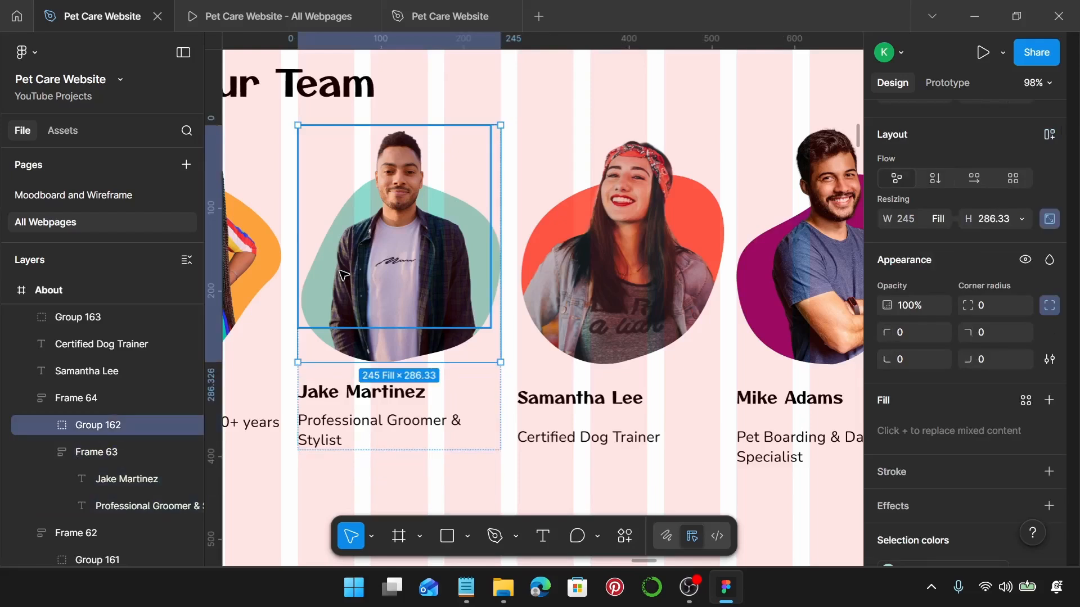
pyautogui.hotkey('ctrl', 'z')
pyautogui.hotkey('ctrl', 'z')
pyautogui.hotkey('ctrl', 'z')
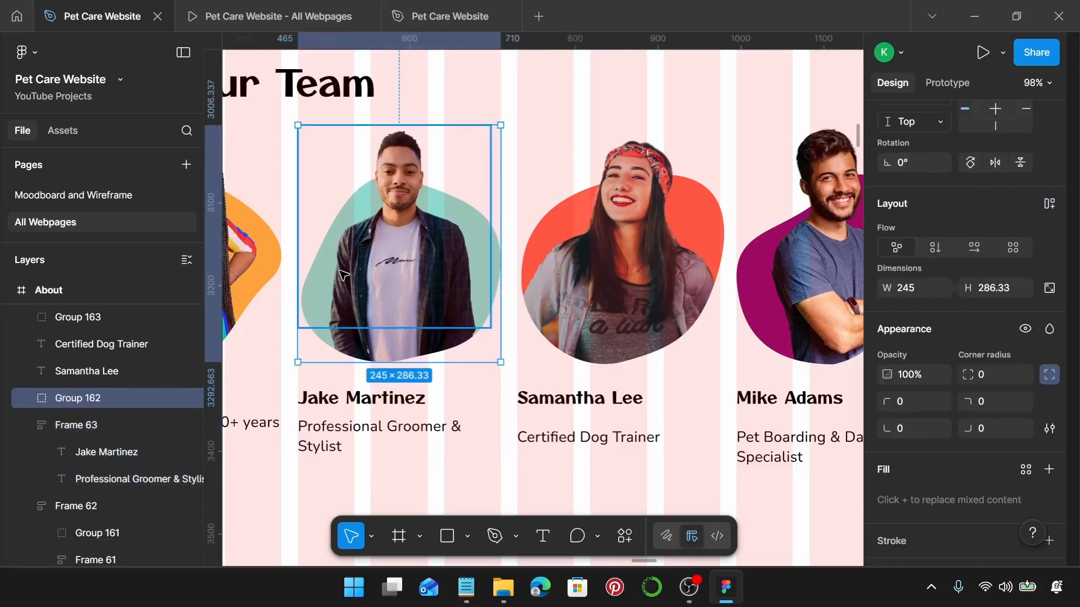
pyautogui.hotkey('ctrl', 'z')
pyautogui.hotkey('ctrl', 'z')
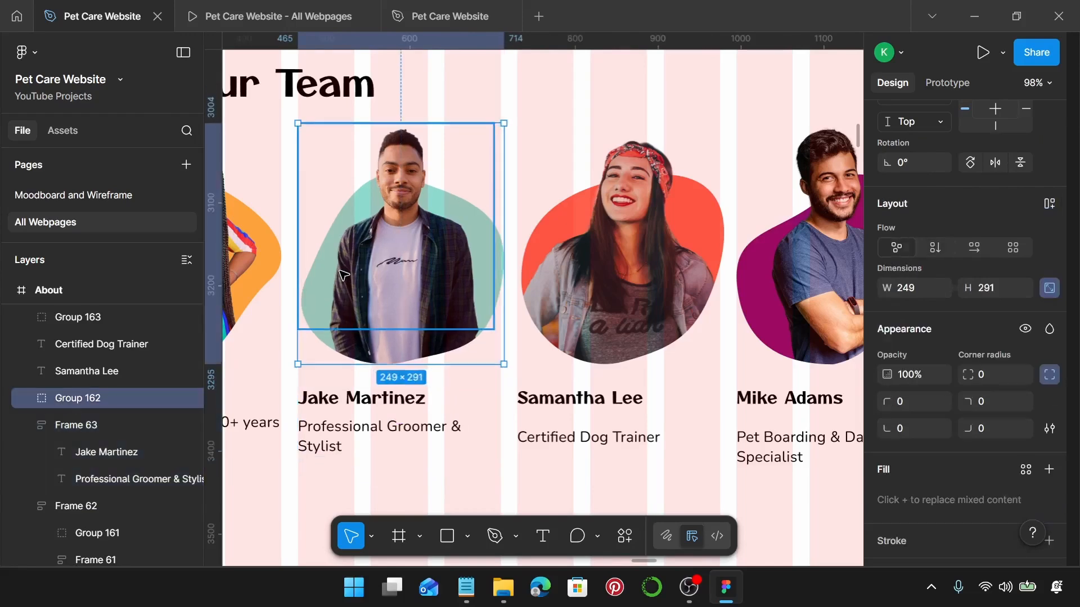
pyautogui.hotkey('ctrl', 'z')
# Crop the second portrait's image from its left edge to a width of 229.
pyautogui.scroll(5, 343, 275)
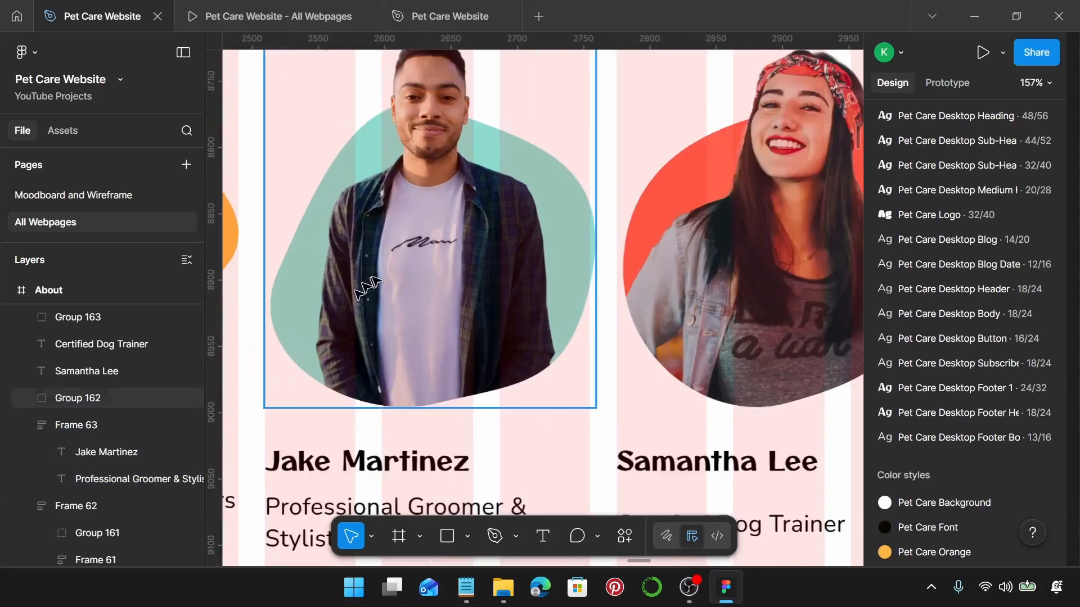
pyautogui.click(376, 282)
pyautogui.hscroll(-3, 376, 281)
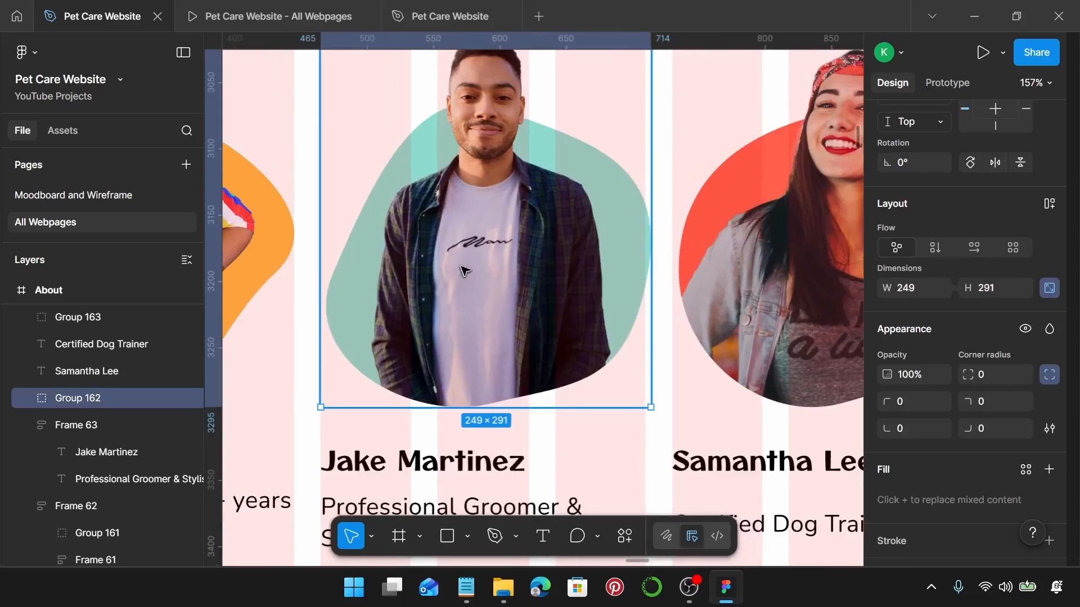
pyautogui.doubleClick(458, 275)
pyautogui.doubleClick(394, 288)
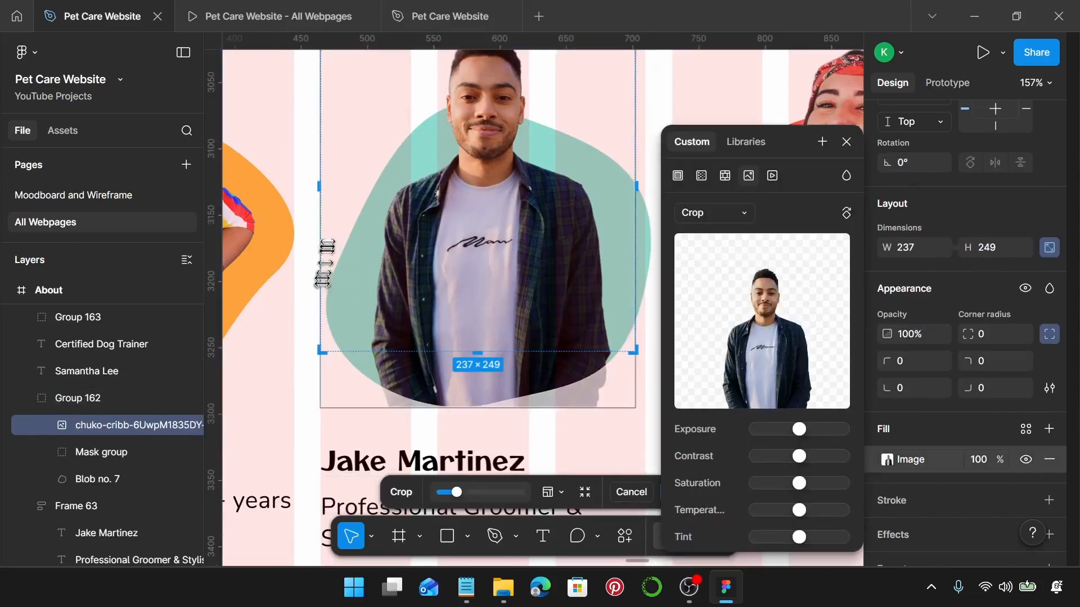
pyautogui.moveTo(320, 197); pyautogui.dragTo(330, 204)
pyautogui.press('Return')
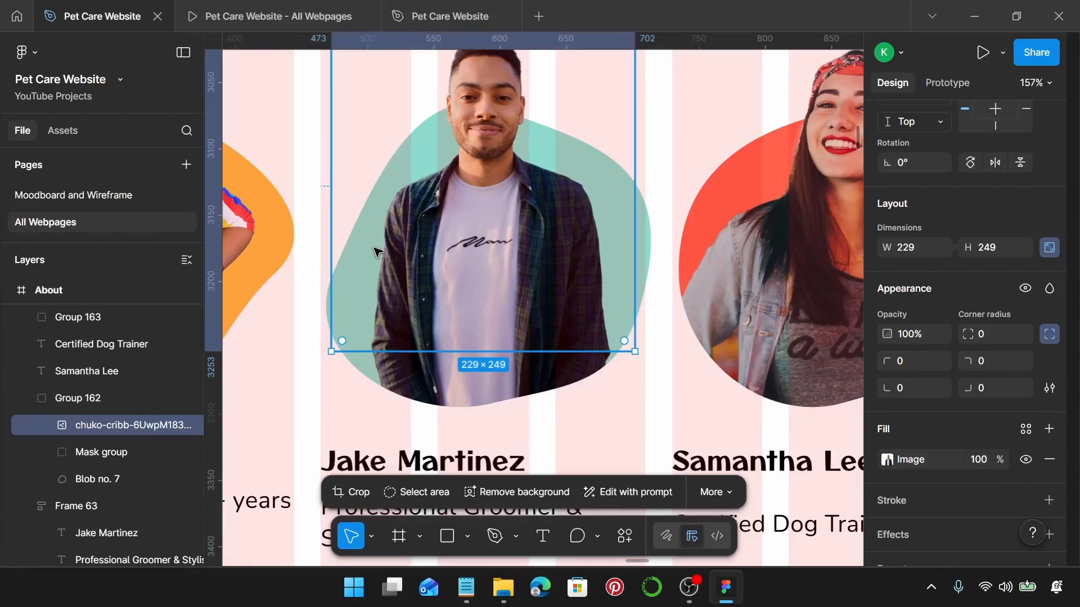
# Move the second portrait group to X 465, aligning it with its grid column and the name beneath it.
pyautogui.scroll(-5, 472, 299)
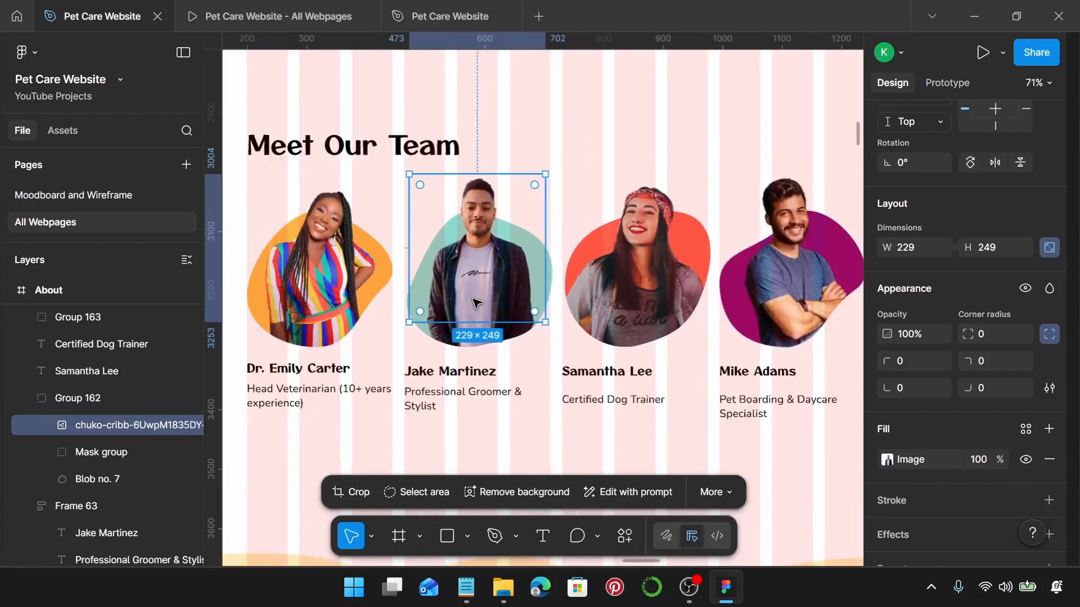
pyautogui.click(482, 380)
pyautogui.click(488, 304)
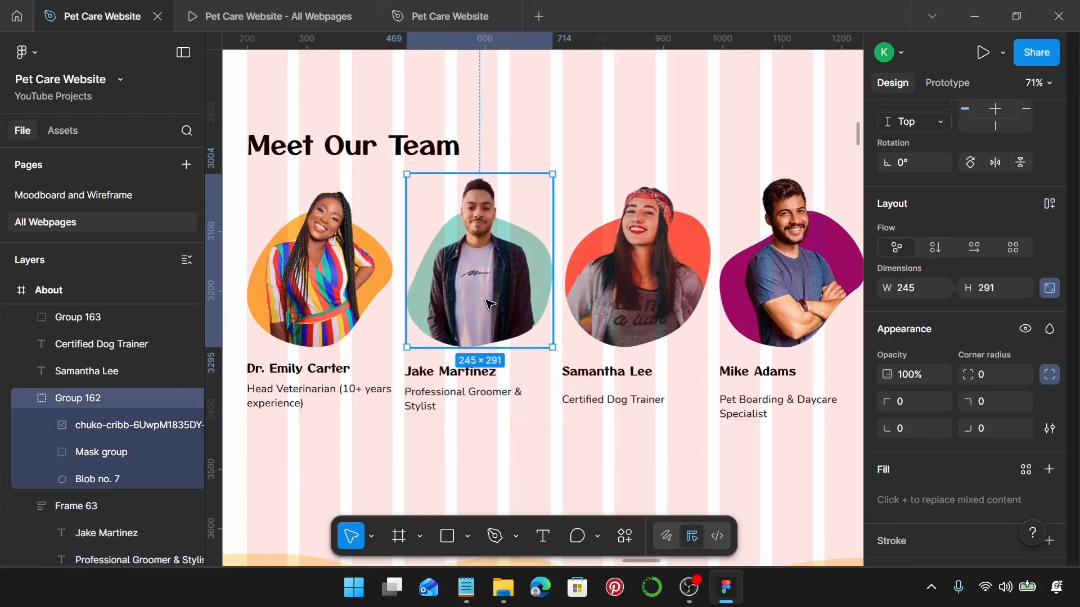
pyautogui.scroll(3, 478, 305)
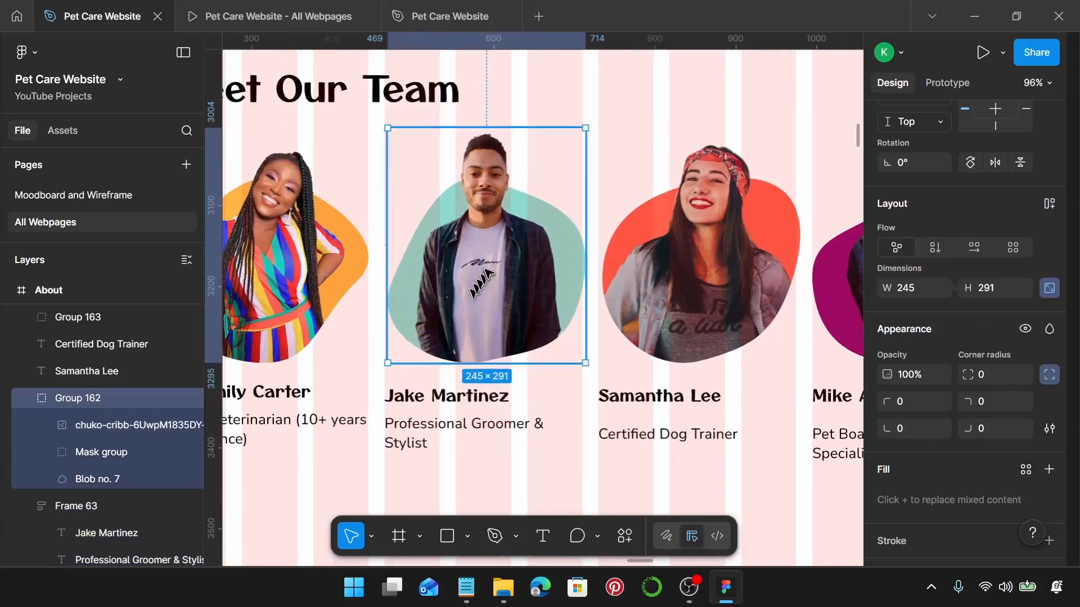
pyautogui.moveTo(485, 272); pyautogui.dragTo(482, 273)
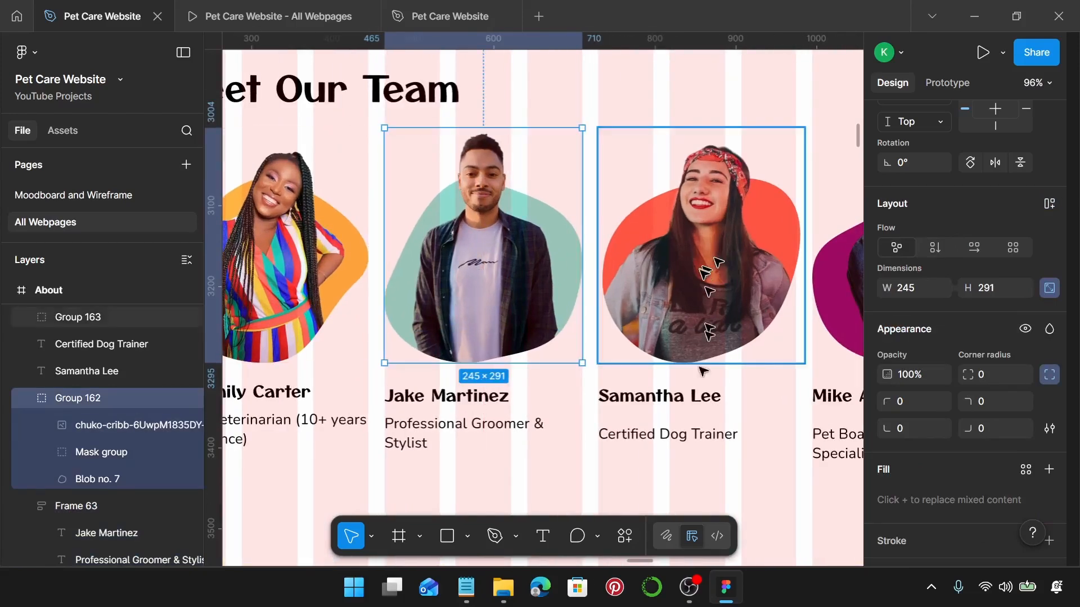
# Wrap the cropped second portrait group and its name-and-role frame in a vertical auto layout with a gap of 20.
pyautogui.keyDown('shift'); pyautogui.click(461, 412); pyautogui.keyUp('shift')
pyautogui.hotkey('shift', 'a')
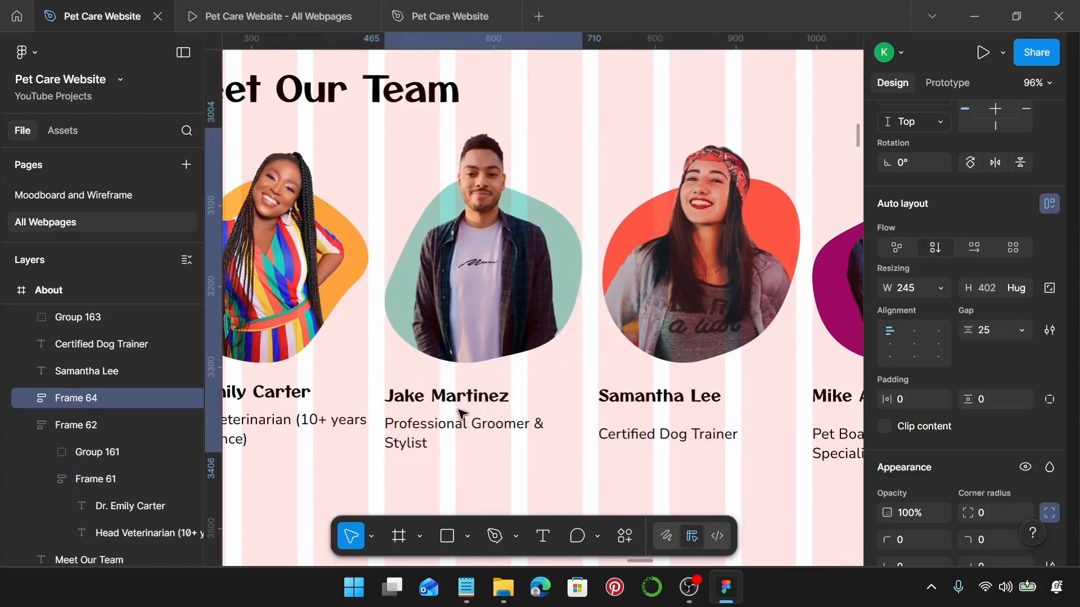
pyautogui.click(994, 331)
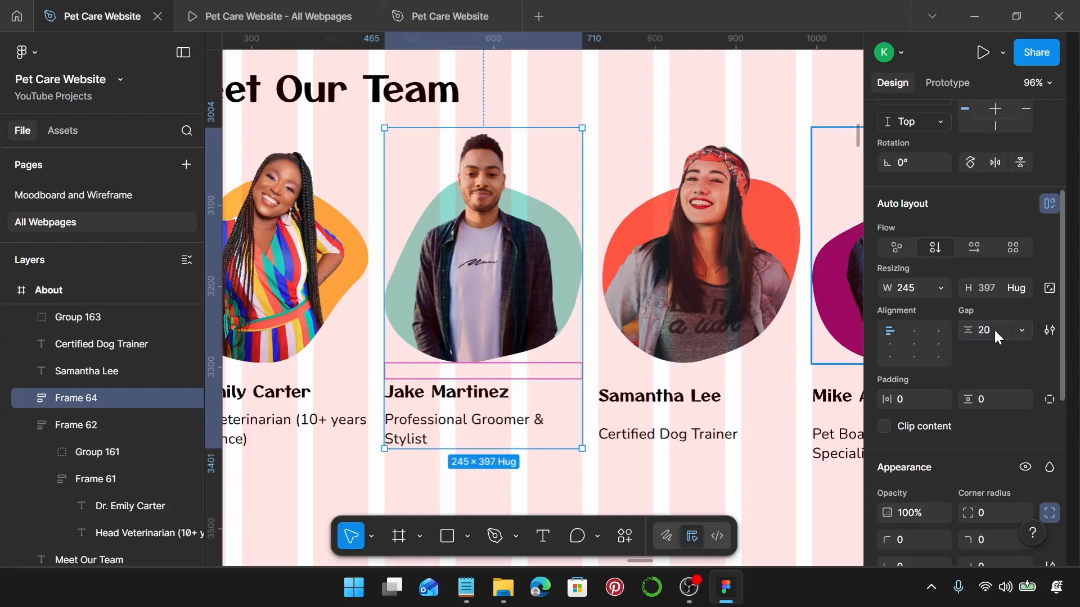
# Make the second portrait group fill its card's width and check the sizing of the name-and-role frame.
pyautogui.click(550, 288)
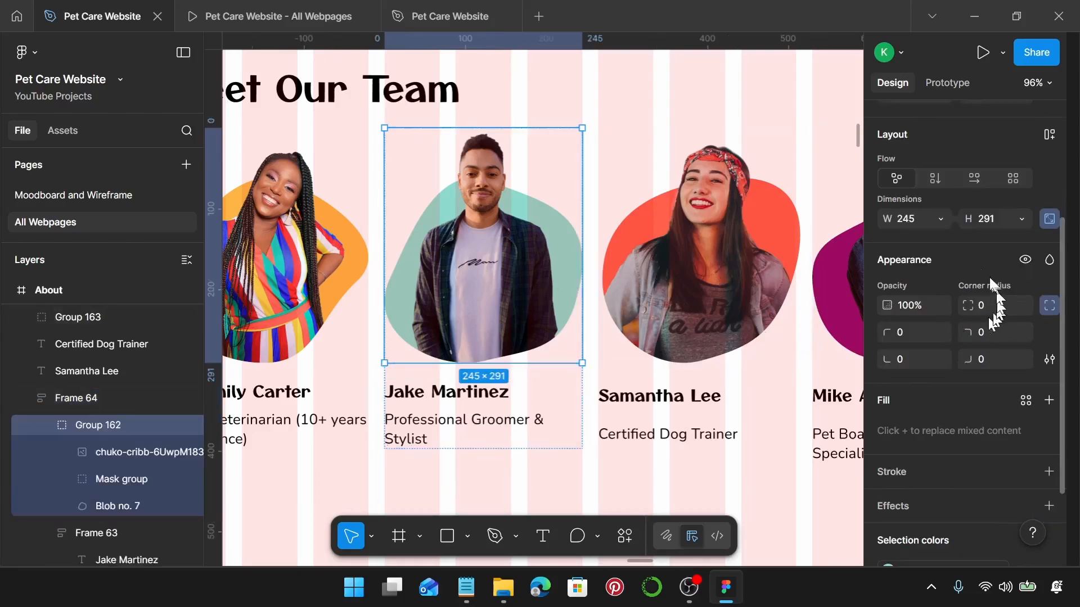
pyautogui.click(942, 218)
pyautogui.click(852, 239)
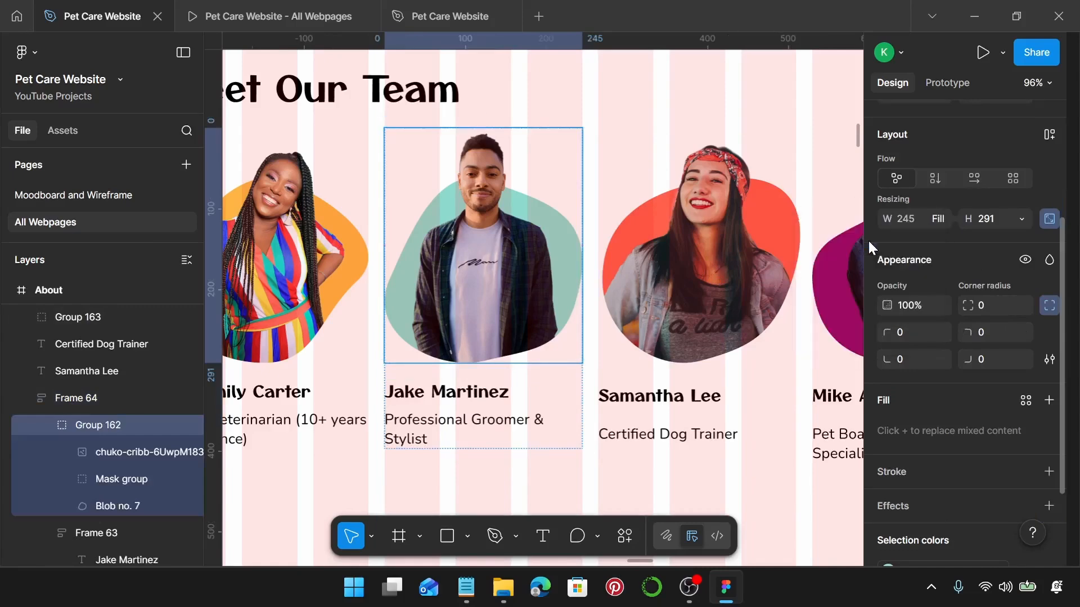
pyautogui.click(467, 419)
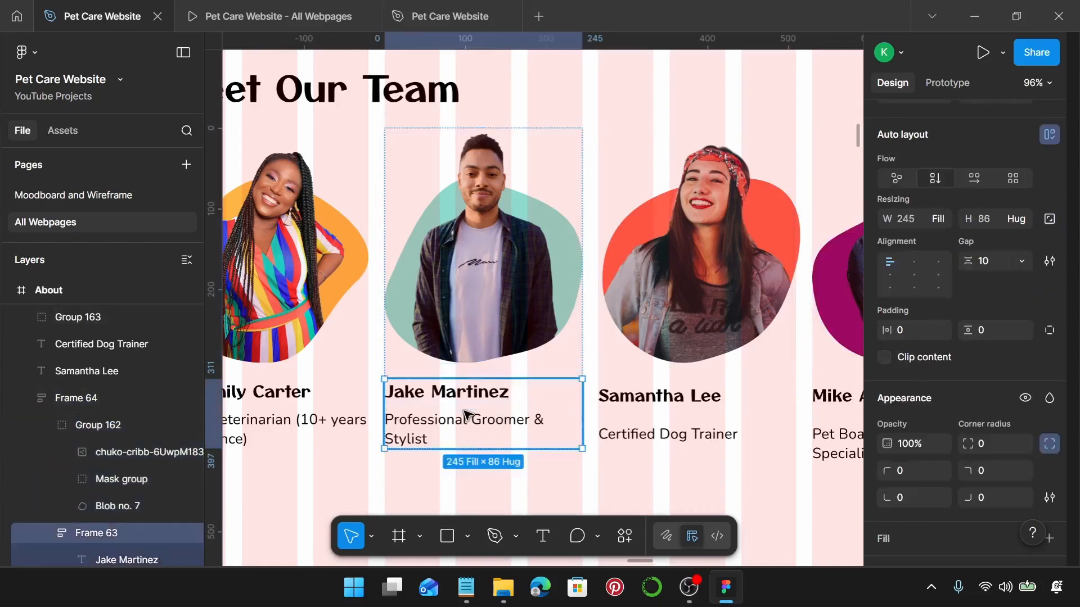
# Try narrowing the rebuilt second team card from its right edge and undo the resize.
pyautogui.click(454, 476)
pyautogui.click(475, 376)
pyautogui.moveTo(583, 327); pyautogui.dragTo(512, 312)
pyautogui.hotkey('ctrl', 'z')
pyautogui.hscroll(1, 548, 373)
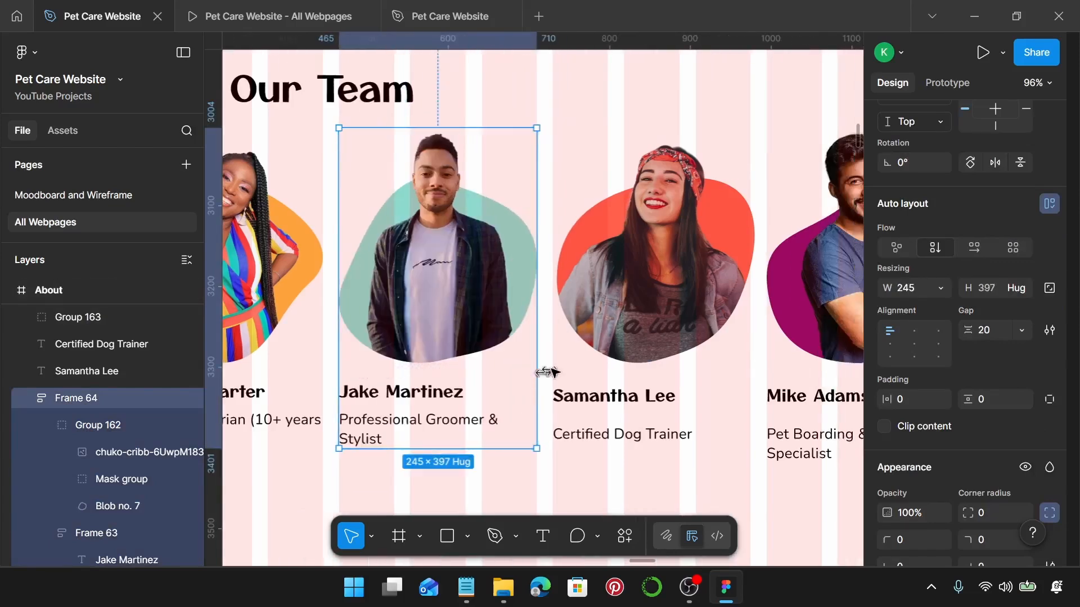
# Crop the third portrait's image from both its left and right edges to a width of 245.
pyautogui.click(602, 322)
pyautogui.scroll(3, 613, 315)
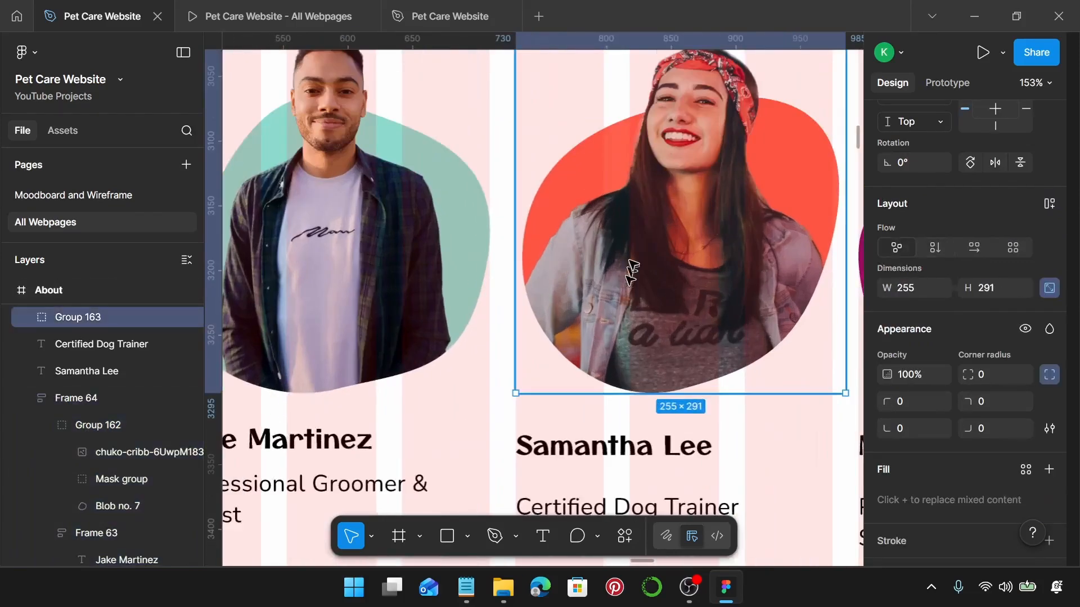
pyautogui.doubleClick(589, 223)
pyautogui.doubleClick(678, 163)
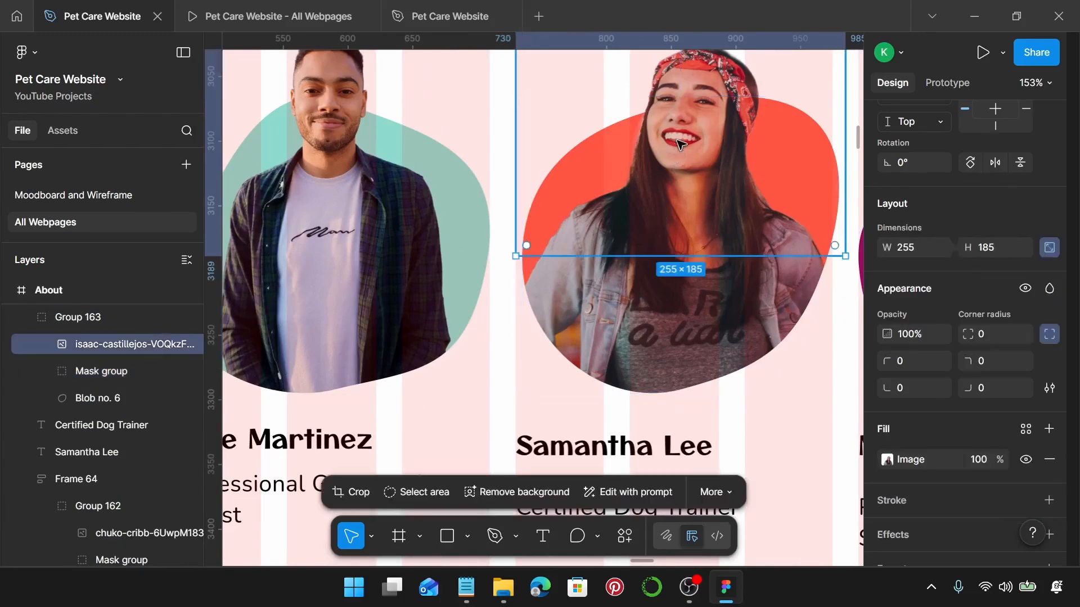
pyautogui.doubleClick(681, 145)
pyautogui.moveTo(512, 131); pyautogui.dragTo(522, 131)
pyautogui.hscroll(2, 523, 131)
pyautogui.hscroll(3, 523, 131)
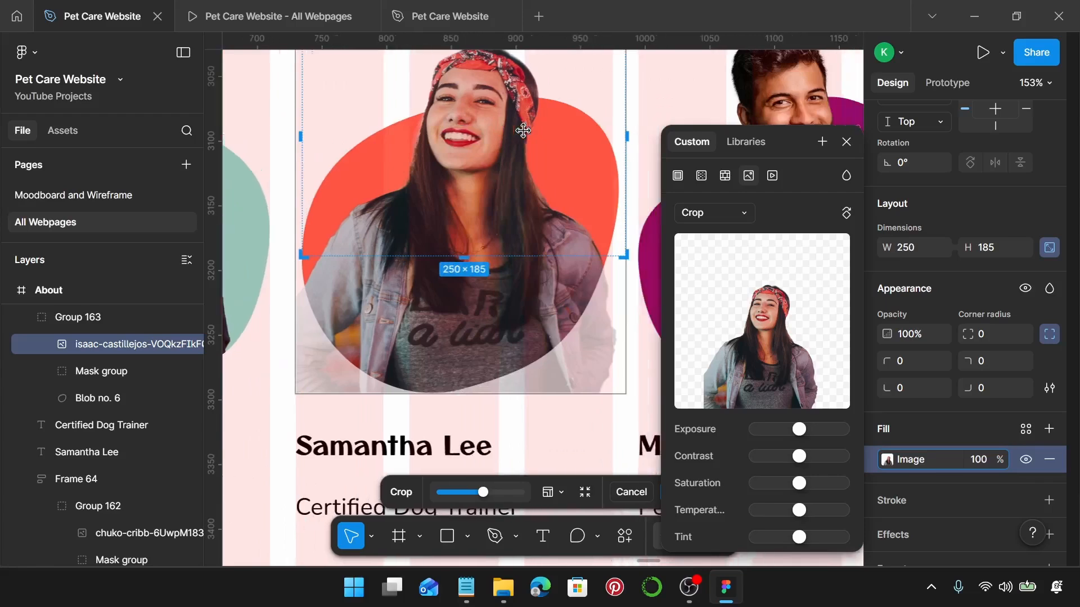
pyautogui.moveTo(628, 134); pyautogui.dragTo(621, 136)
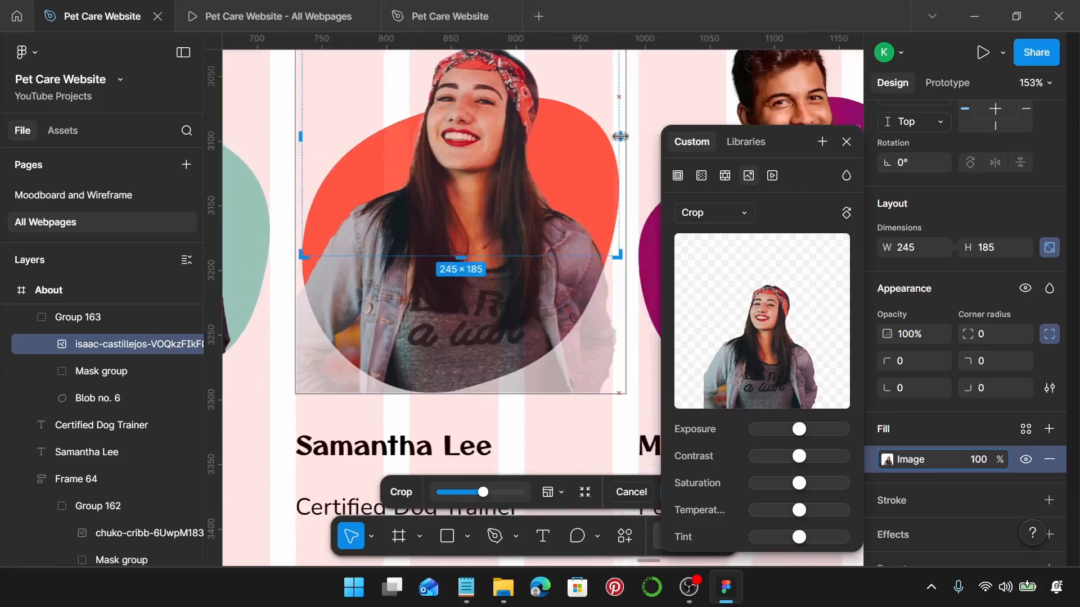
pyautogui.press('Return')
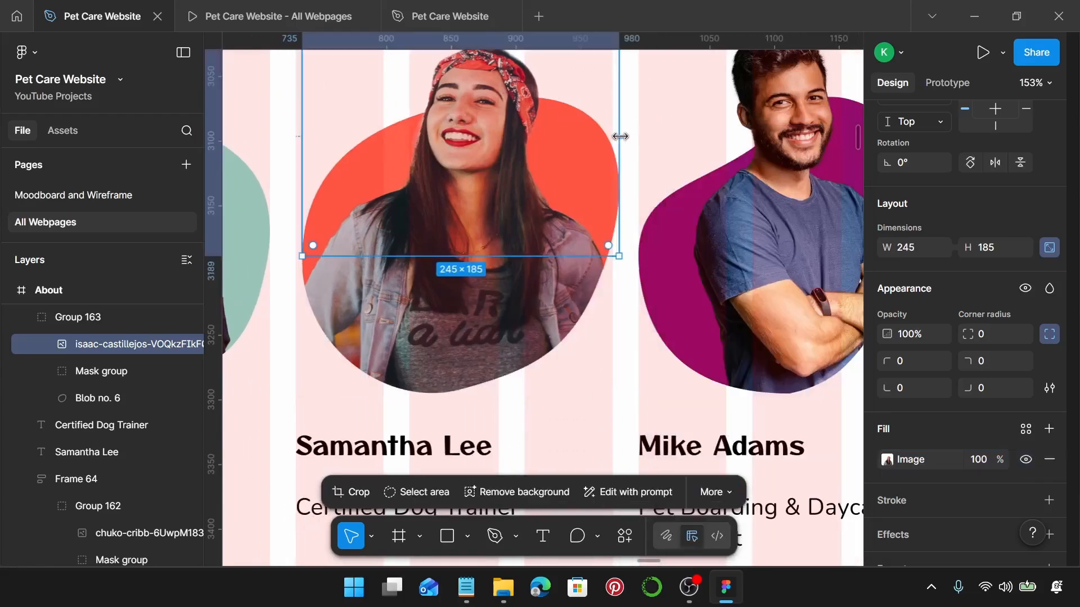
# Move the third portrait group to X 730, aligned with the name beneath it and 20 from its neighbours.
pyautogui.click(646, 401)
pyautogui.click(534, 293)
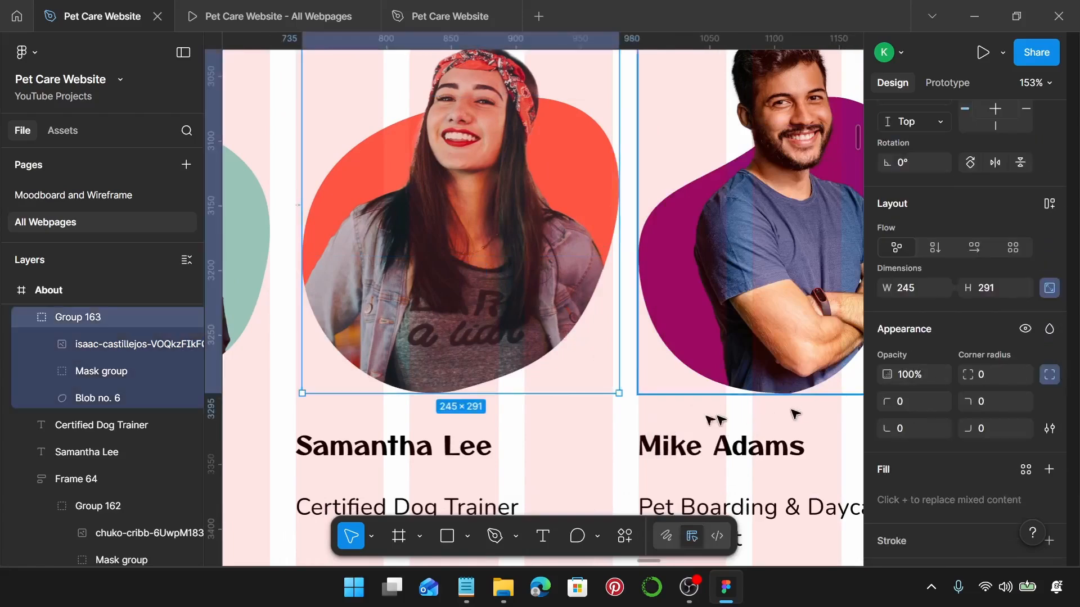
pyautogui.hscroll(-2, 555, 378)
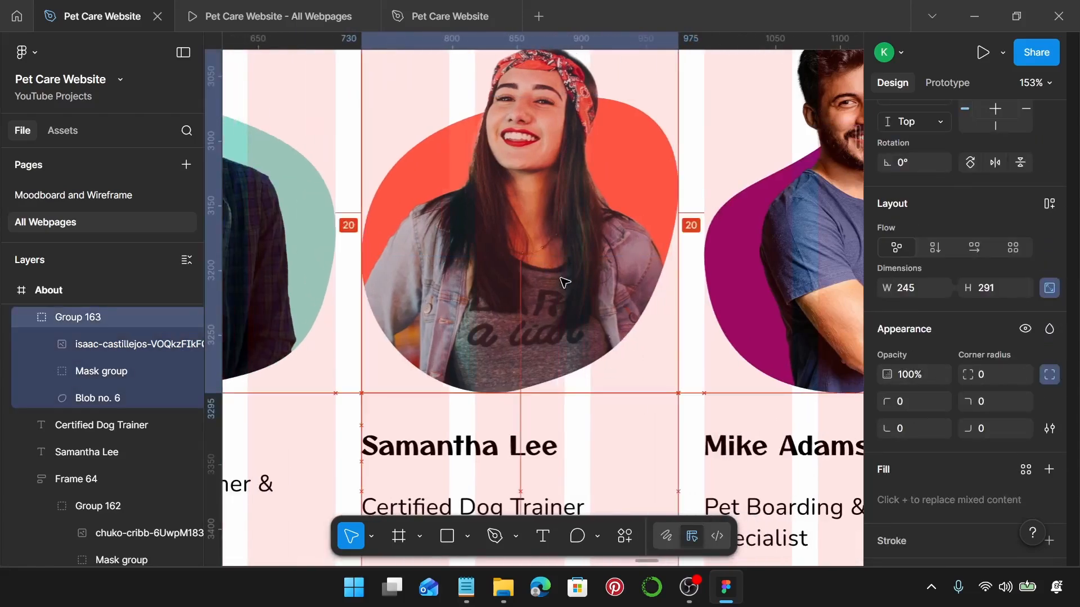
# Combine the third member's name and role texts into a vertical auto layout with a gap of 10.
pyautogui.scroll(-2, 562, 282)
pyautogui.scroll(-2, 551, 326)
pyautogui.click(503, 405)
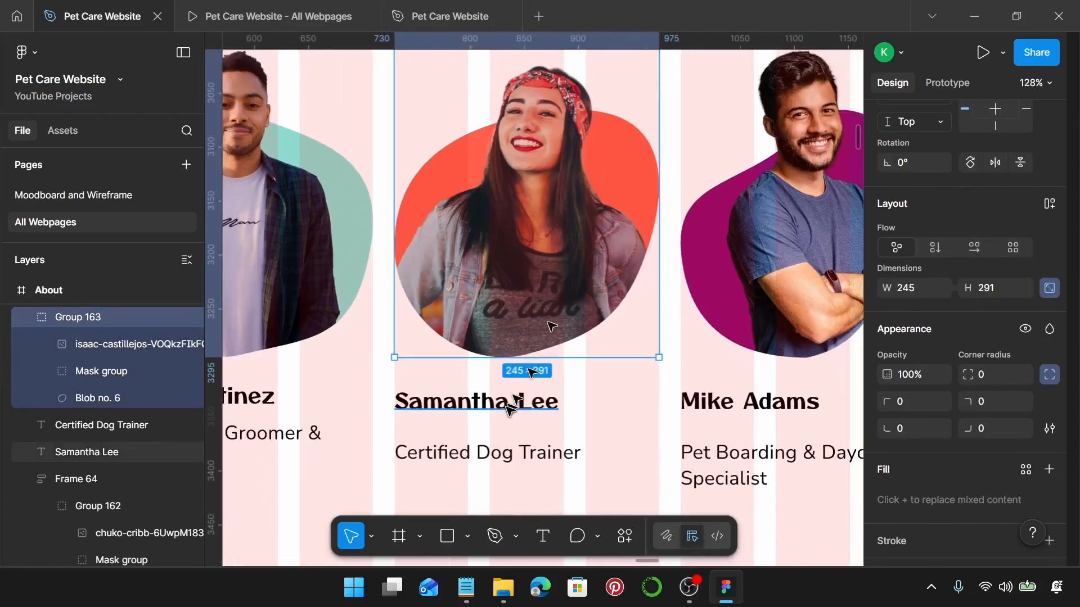
pyautogui.keyDown('shift'); pyautogui.click(506, 453); pyautogui.keyUp('shift')
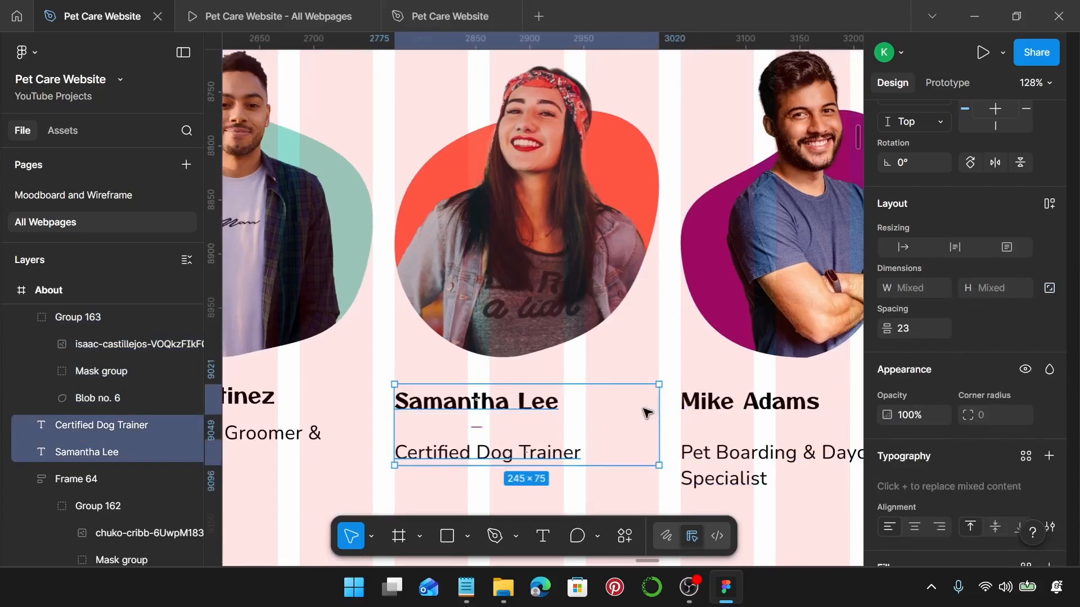
pyautogui.hotkey('shift', 'a')
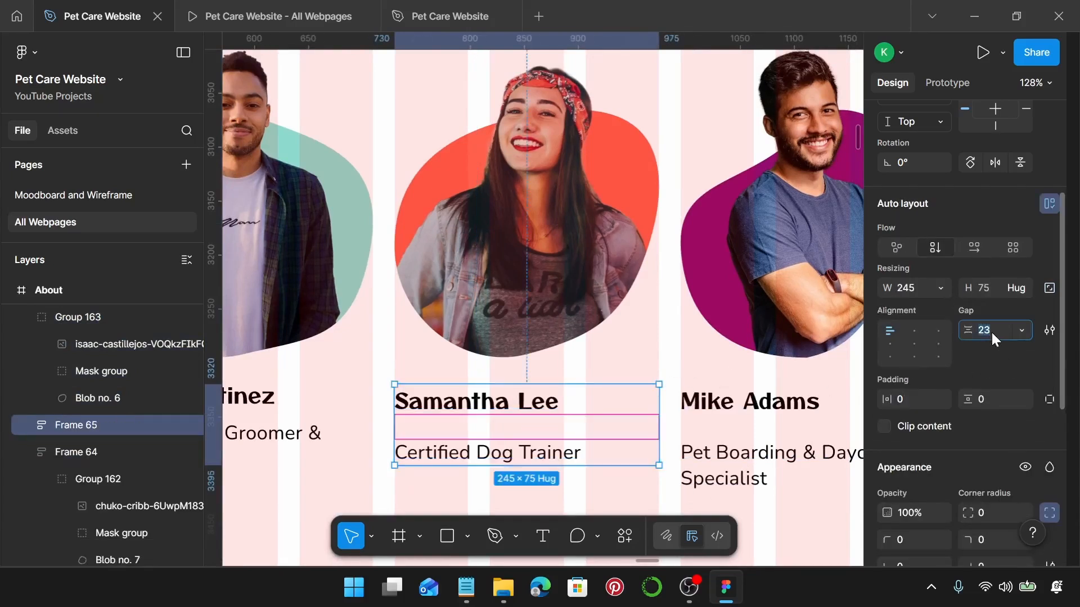
pyautogui.click(991, 332)
pyautogui.write('10')
pyautogui.press('Return')
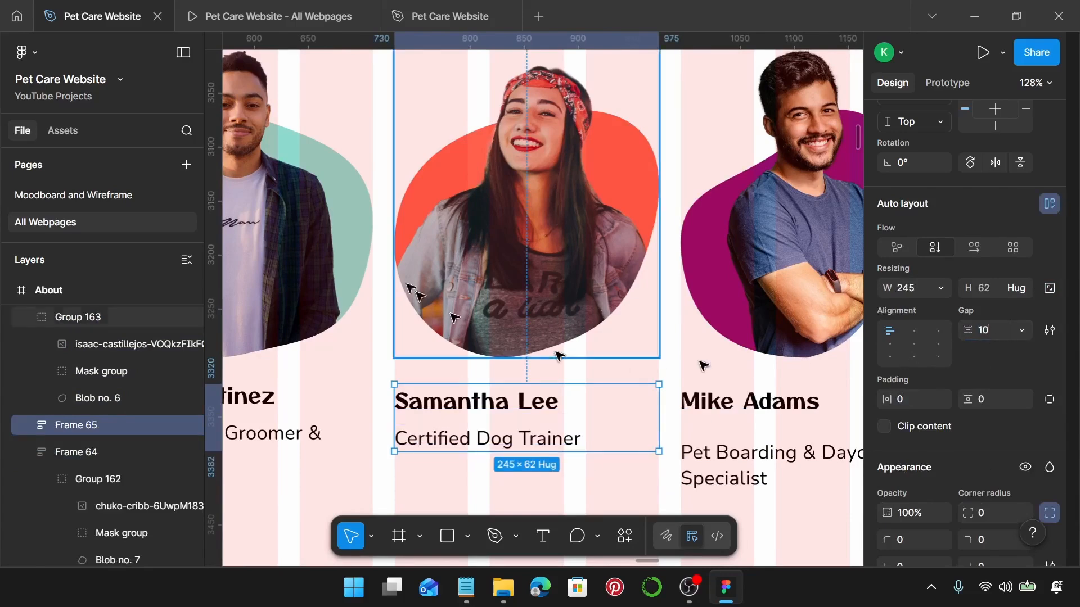
# Wrap the third portrait group and its name-and-role frame in a vertical auto layout card with a gap of 20.
pyautogui.keyDown('shift'); pyautogui.click(511, 220); pyautogui.keyUp('shift')
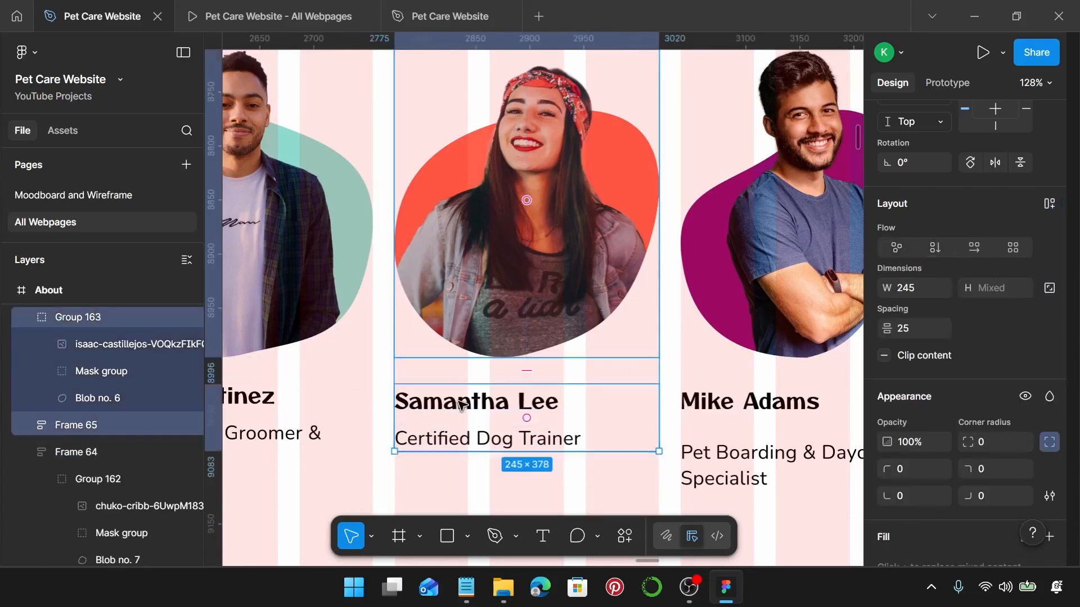
pyautogui.hotkey('shift', 'a')
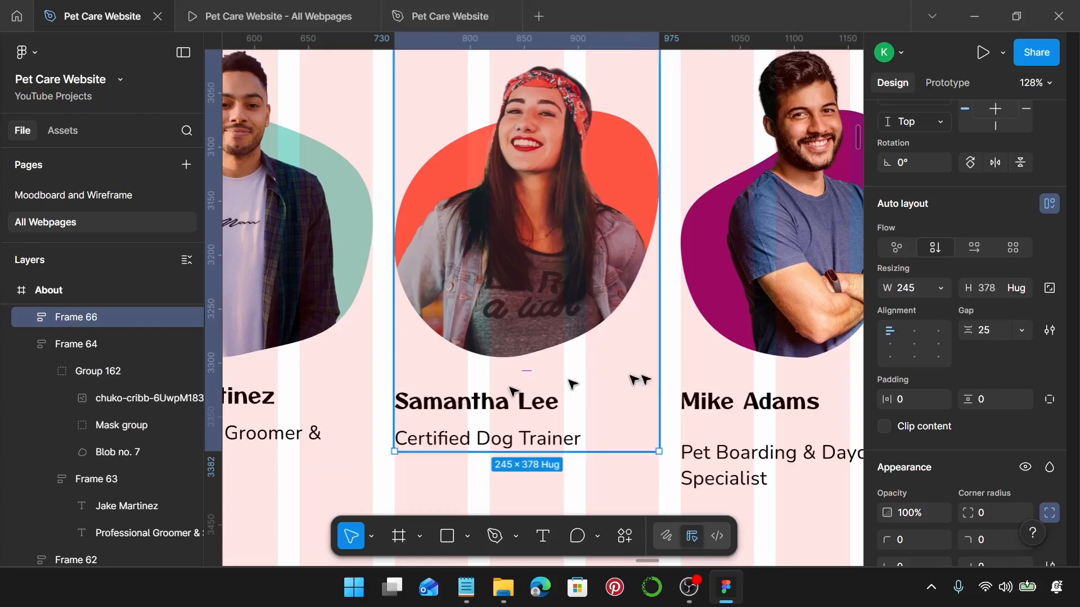
pyautogui.click(989, 332)
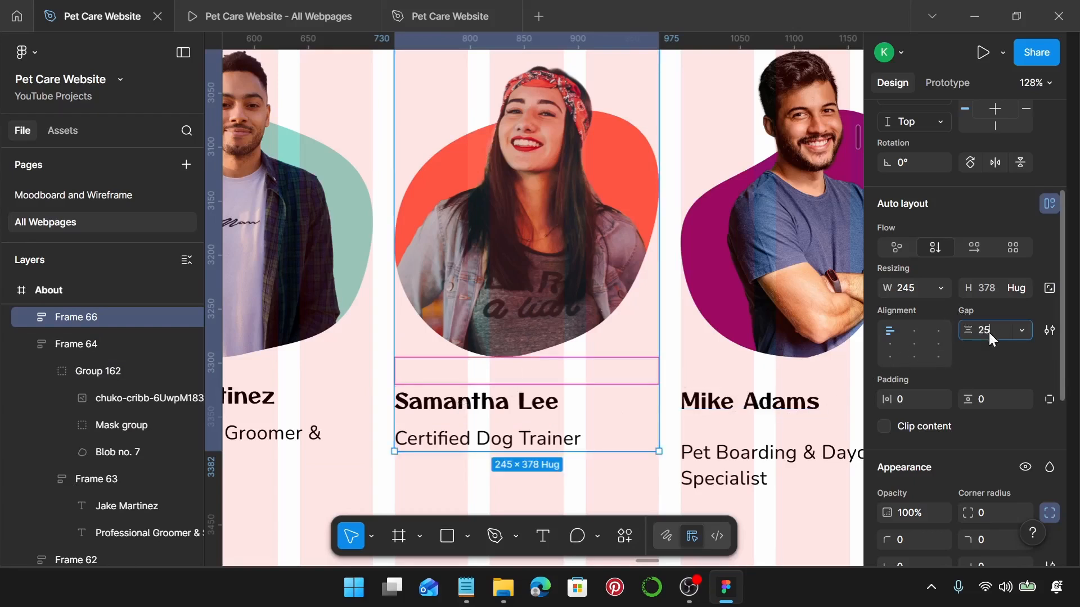
pyautogui.write('0')
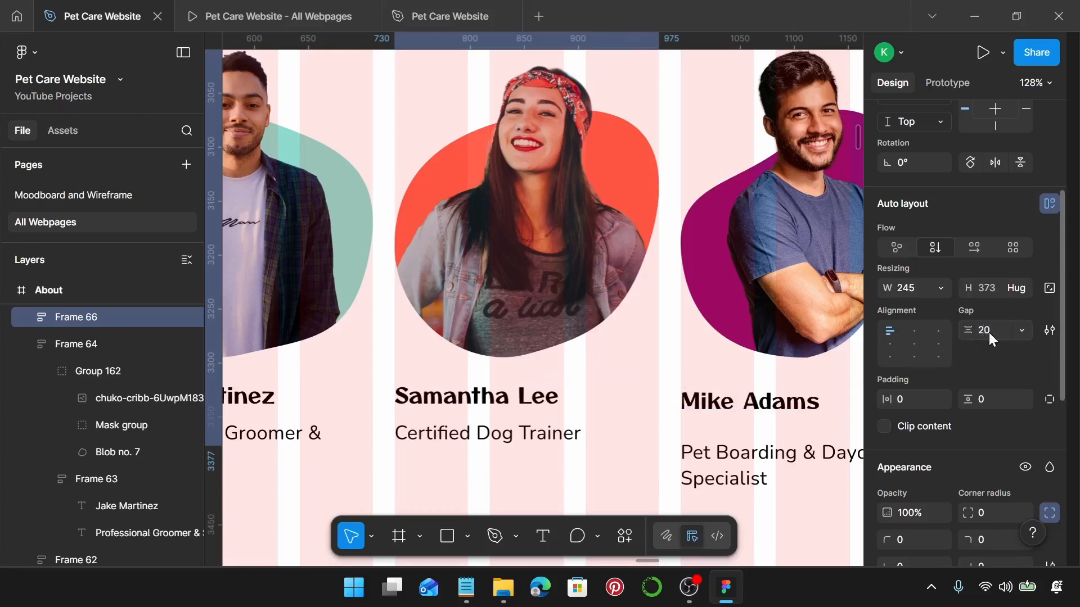
pyautogui.press('Return')
# Set the third portrait group's width to Fill container inside its card.
pyautogui.click(591, 219)
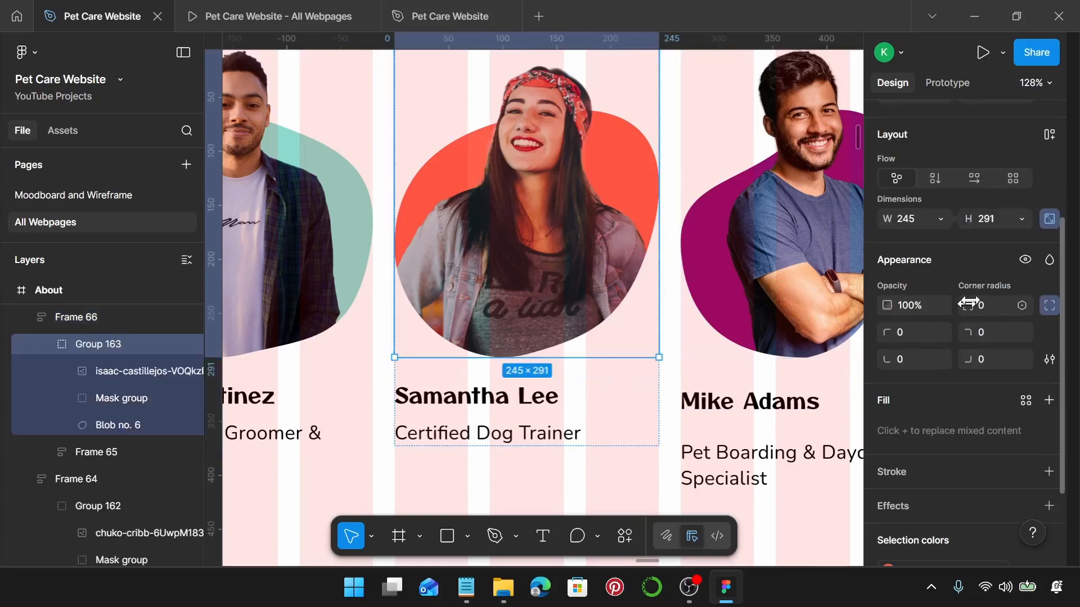
pyautogui.click(944, 220)
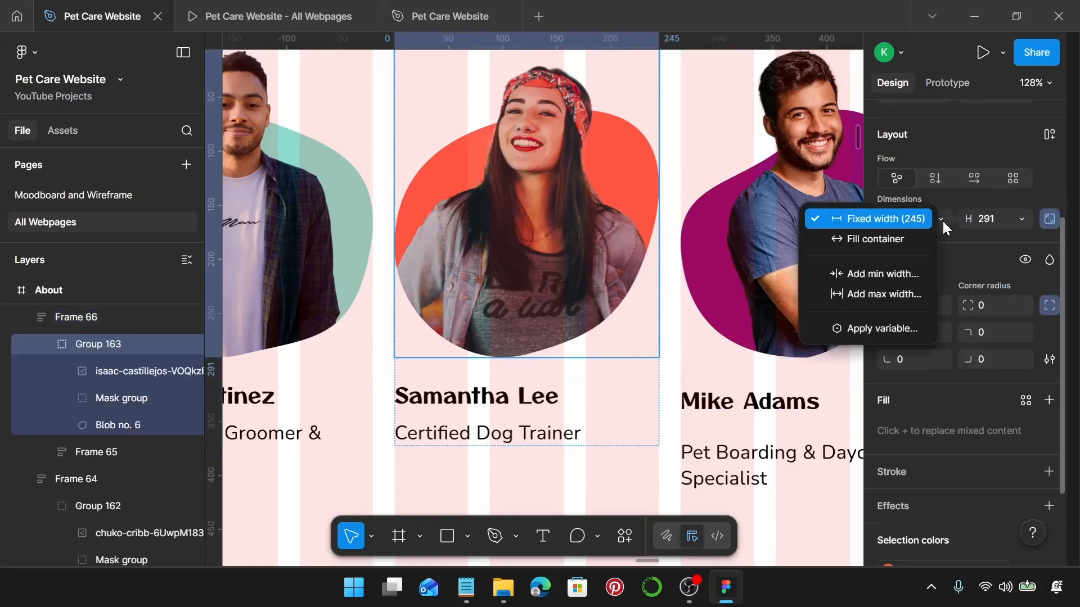
pyautogui.click(900, 240)
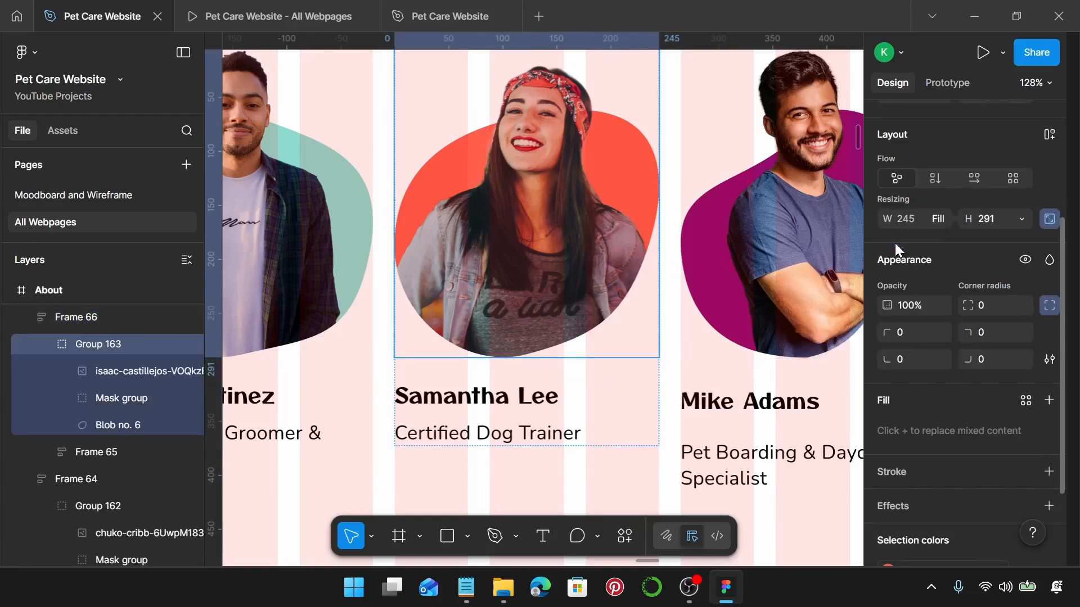
pyautogui.click(554, 428)
pyautogui.press('Escape')
pyautogui.click(555, 326)
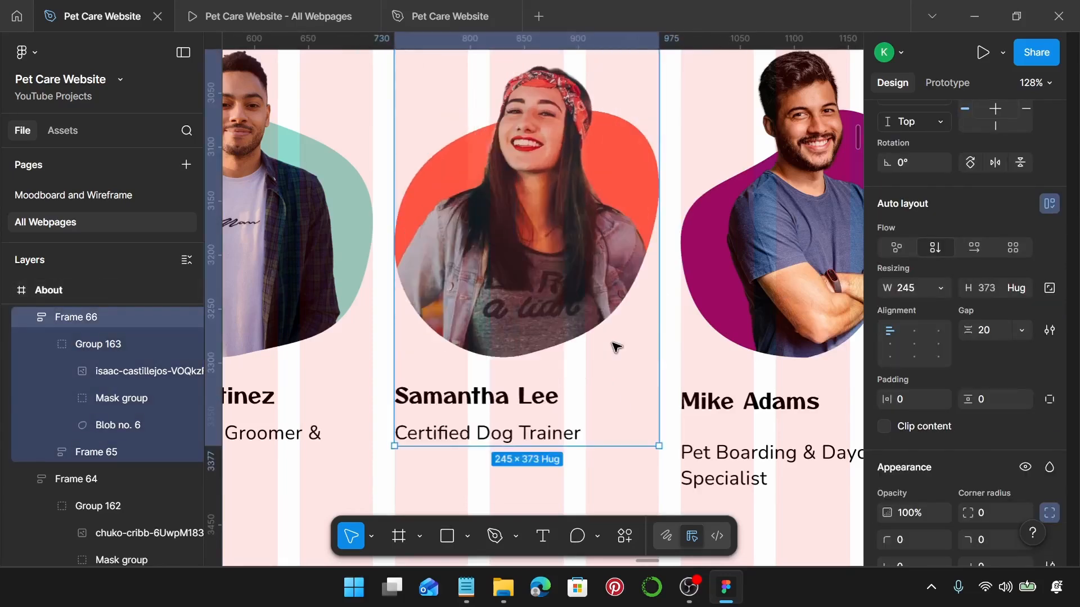
# Combine the fourth member's name and role texts into a vertical auto layout with a gap of 10.
pyautogui.hscroll(5, 616, 346)
pyautogui.click(621, 284)
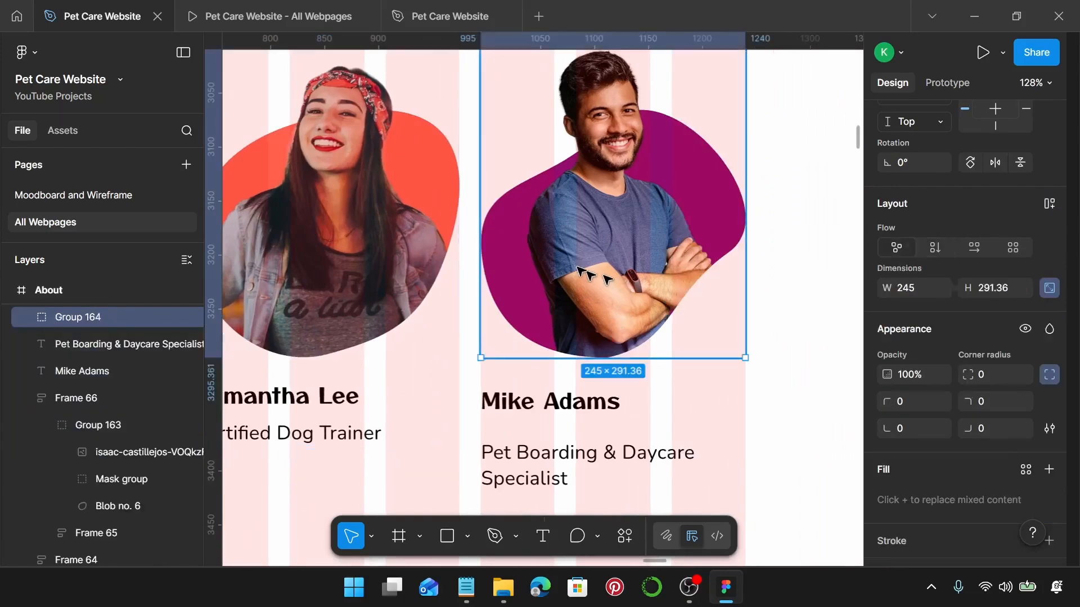
pyautogui.scroll(-3, 668, 405)
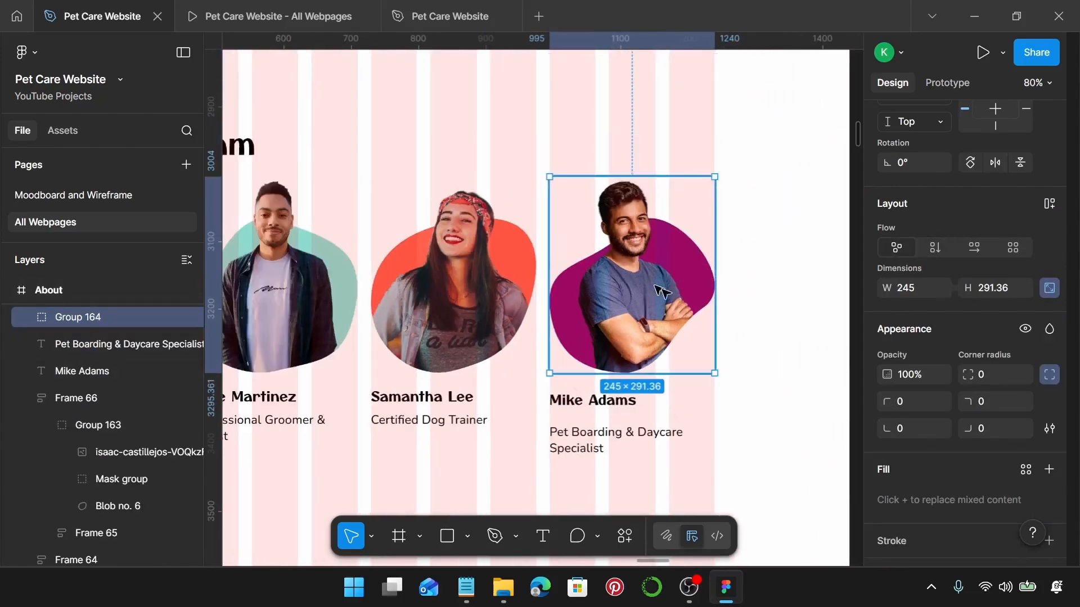
pyautogui.click(595, 405)
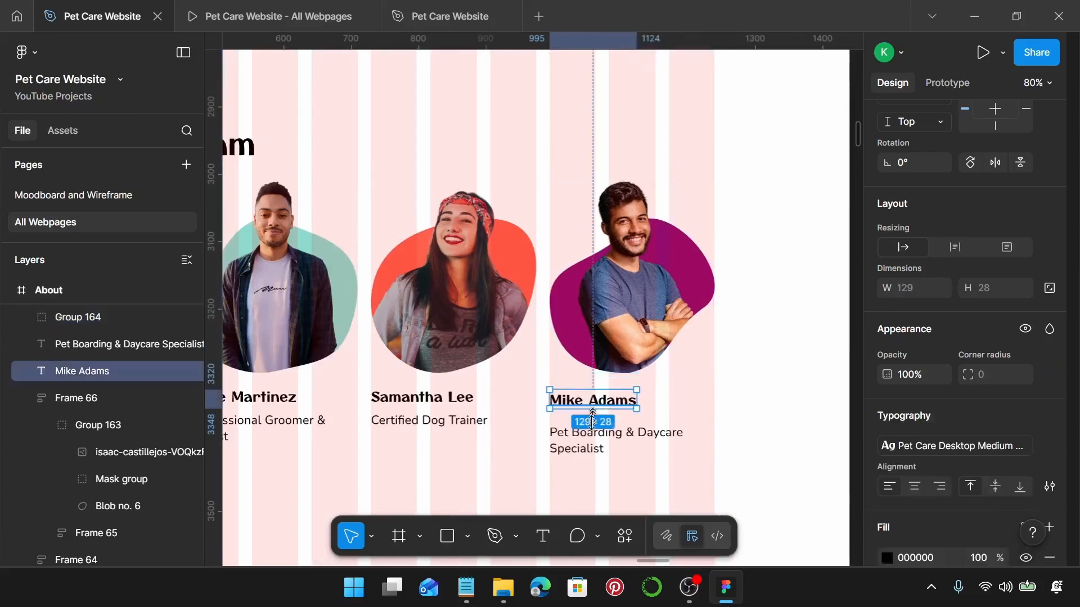
pyautogui.keyDown('shift'); pyautogui.click(614, 434); pyautogui.keyUp('shift')
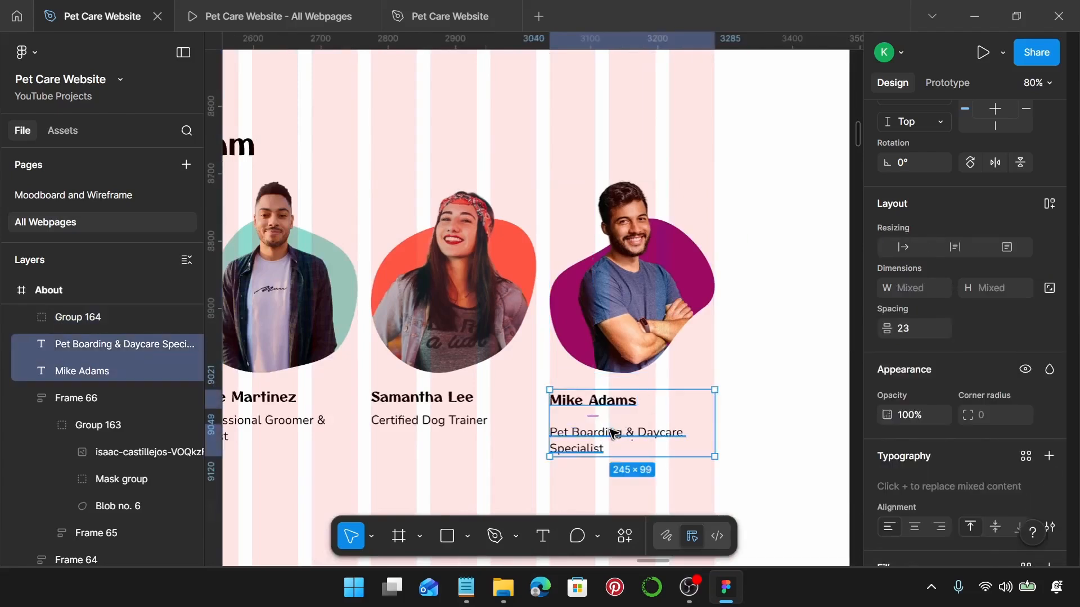
pyautogui.hotkey('shift', 'a')
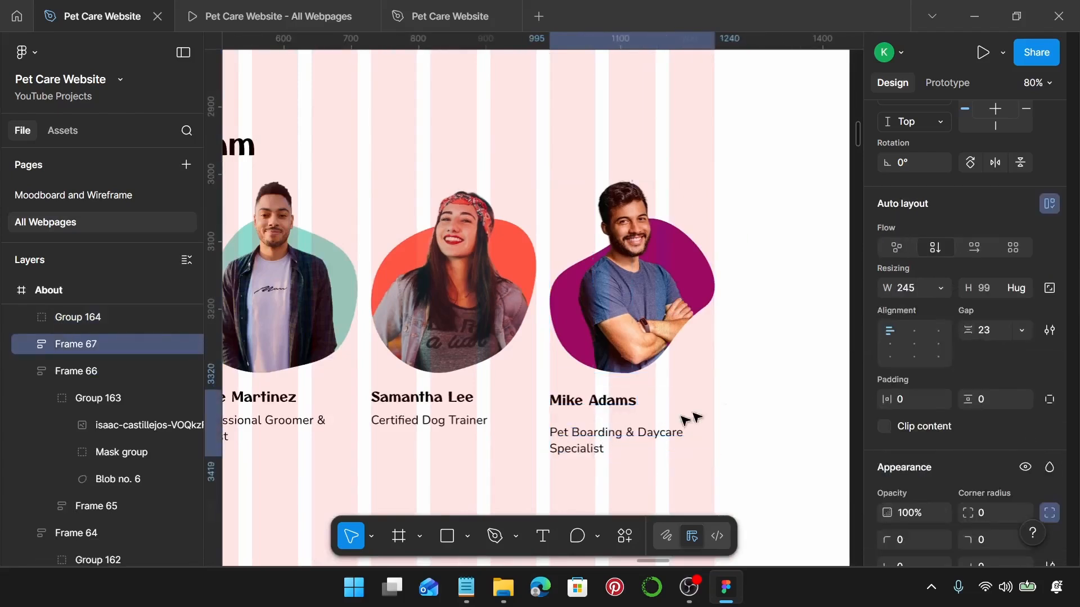
pyautogui.click(992, 331)
pyautogui.write('10')
pyautogui.press('Return')
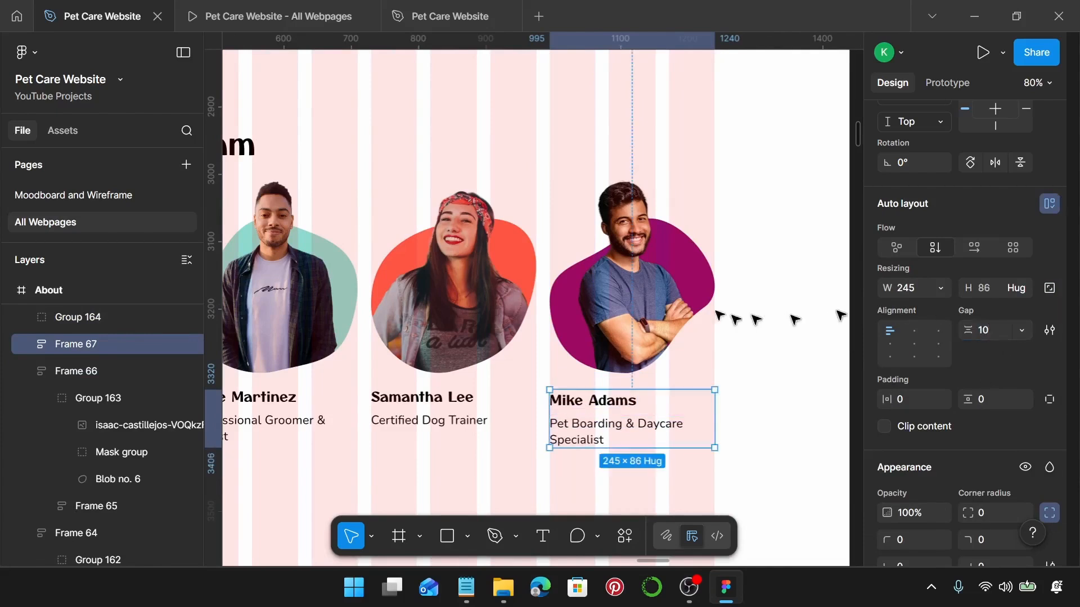
# Wrap the fourth portrait group and its name-and-role frame in a vertical auto layout card with a gap of 20.
pyautogui.click(643, 296)
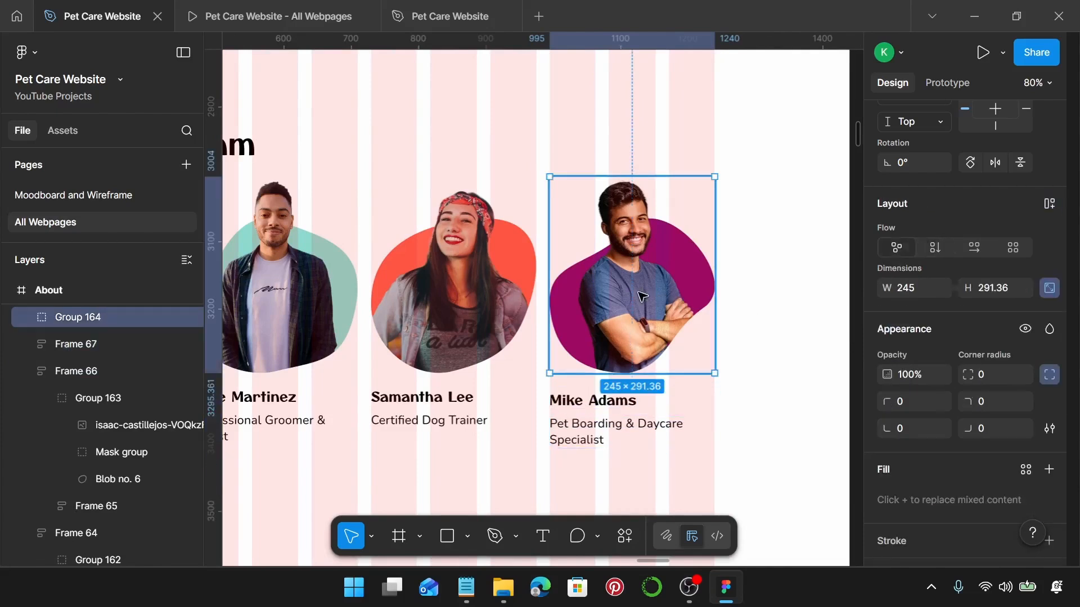
pyautogui.keyDown('shift'); pyautogui.click(570, 399); pyautogui.keyUp('shift')
pyautogui.hotkey('shift', 'a')
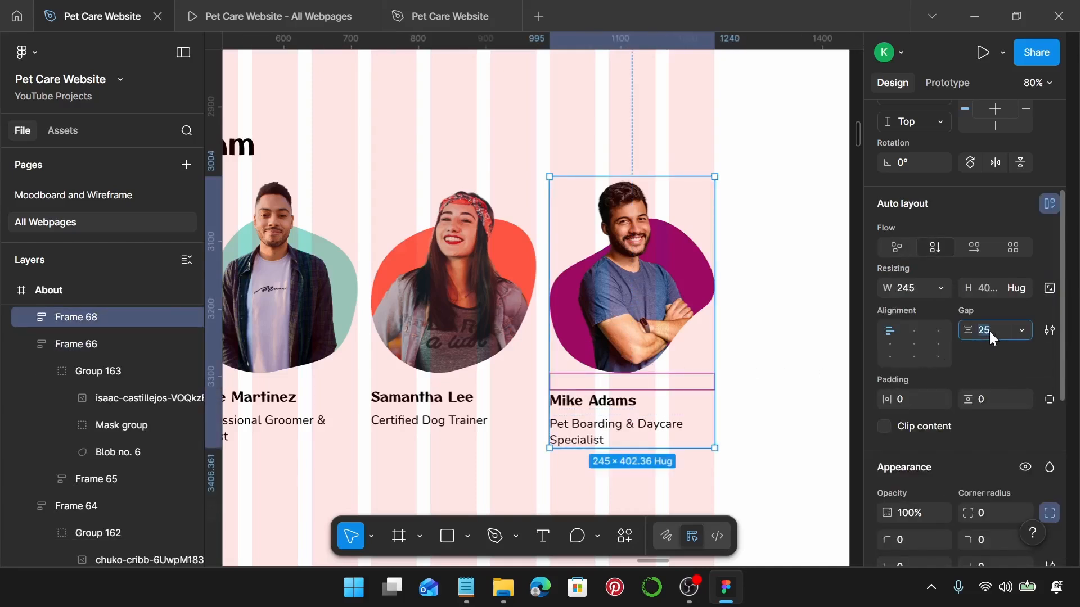
pyautogui.press('Return')
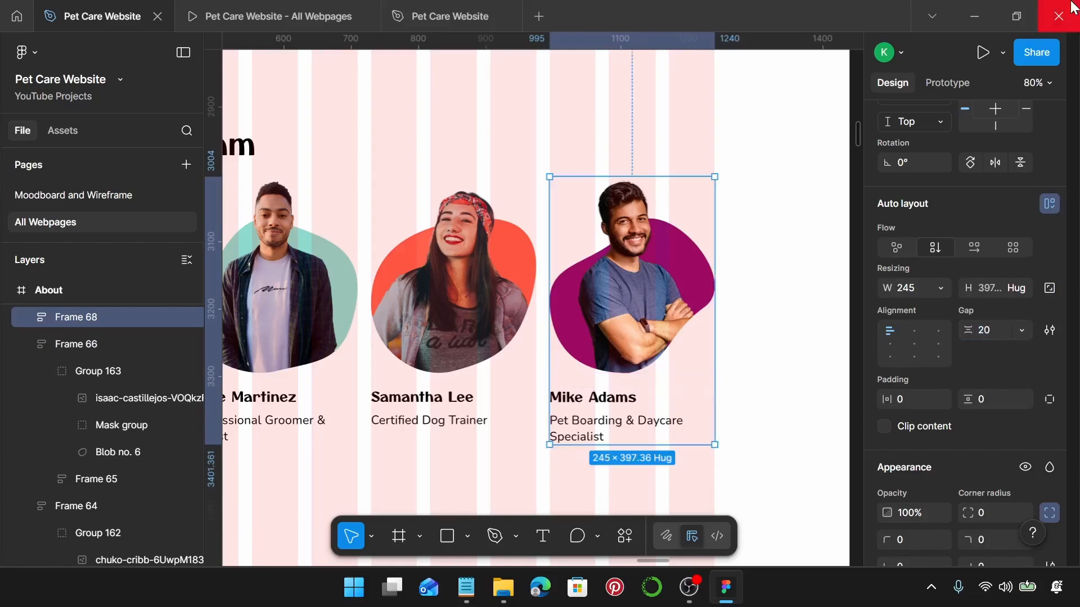
# Set the fourth portrait group's width to Fill container inside its card.
pyautogui.doubleClick(675, 279)
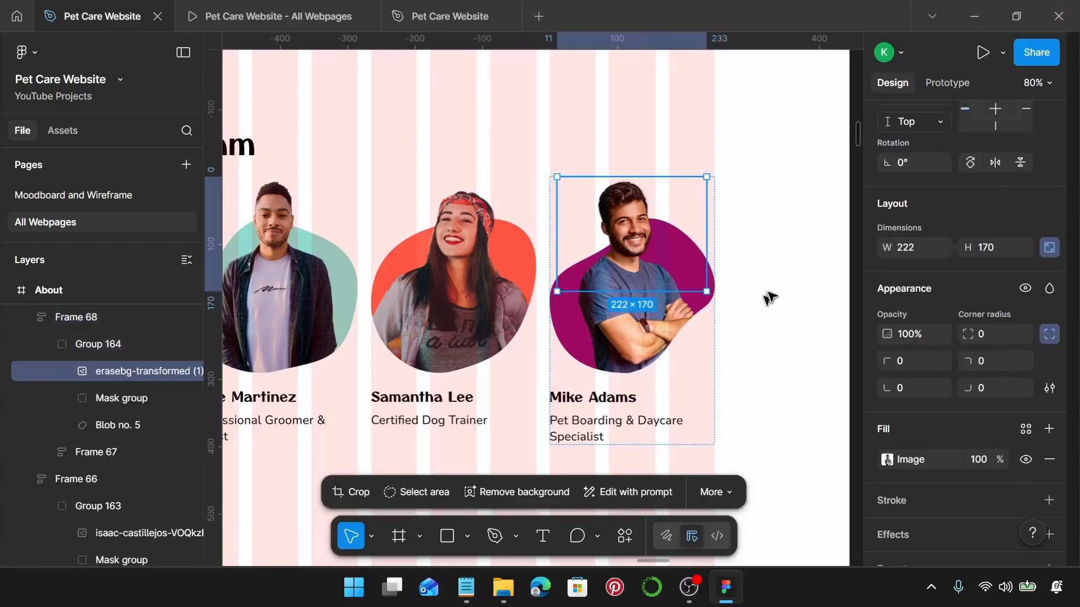
pyautogui.click(748, 320)
pyautogui.click(669, 357)
pyautogui.click(661, 369)
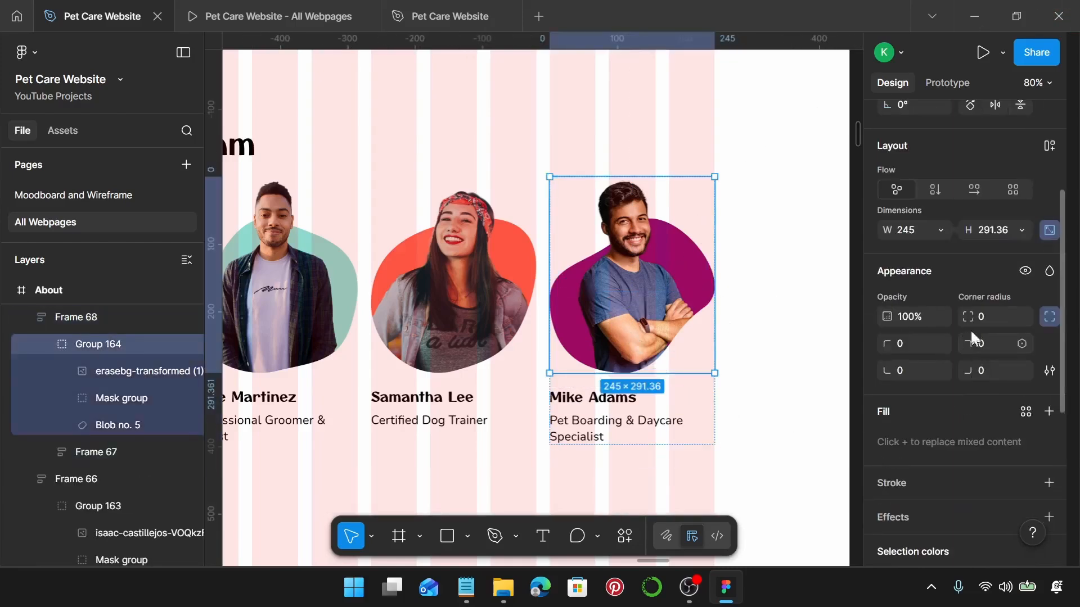
pyautogui.click(942, 231)
pyautogui.click(865, 251)
pyautogui.click(782, 290)
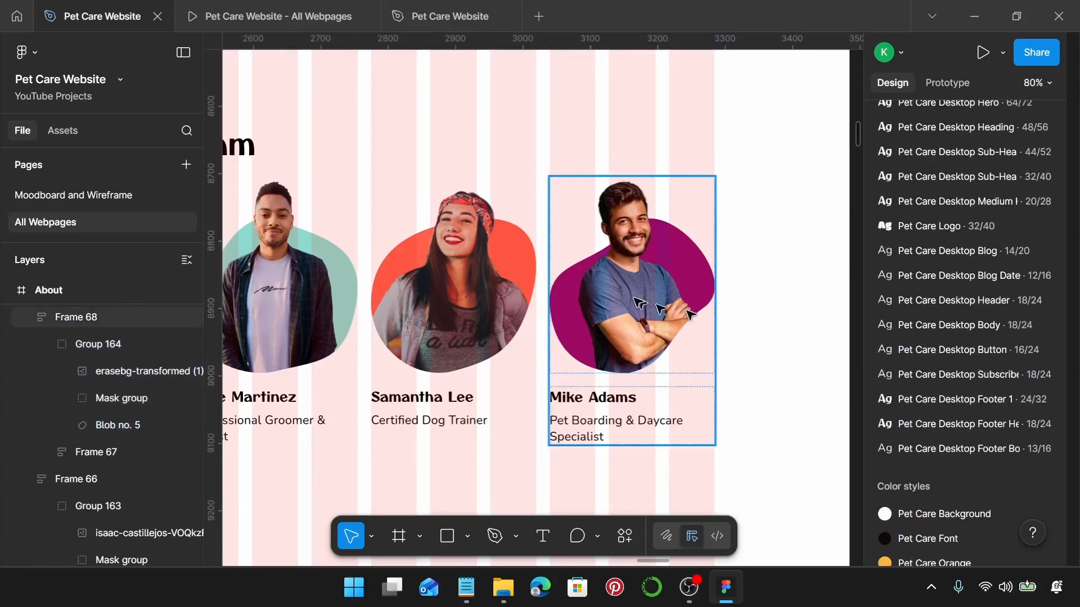
# Try narrowing the fourth team card from its right edge to a width of 170 and undo the resize.
pyautogui.click(669, 301)
pyautogui.moveTo(715, 291); pyautogui.dragTo(665, 291)
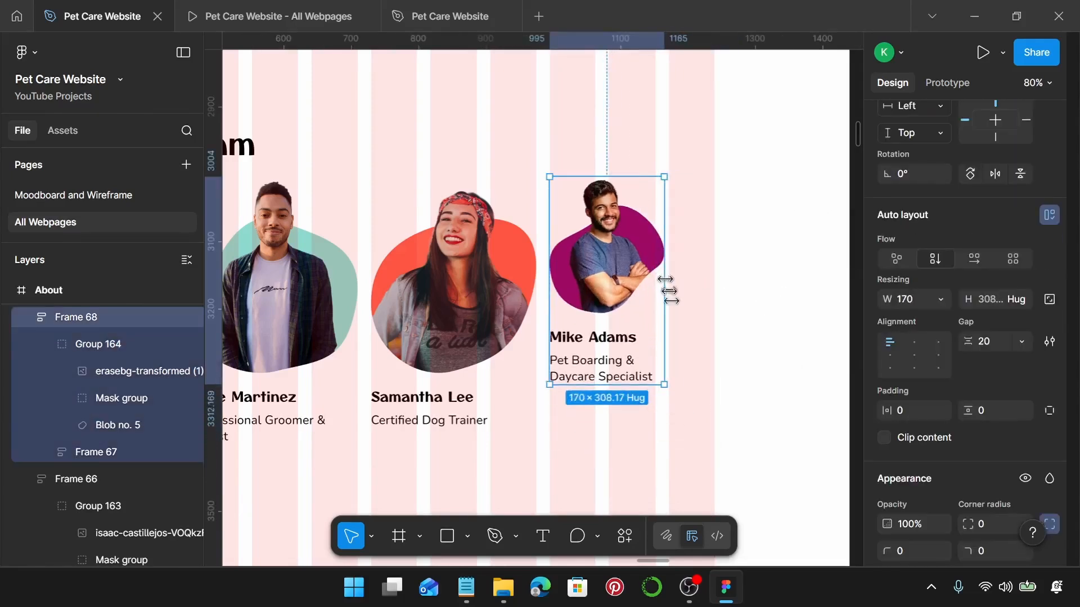
pyautogui.hotkey('ctrl', 'z')
# Combine all four team cards into one horizontal auto layout row beneath the "Meet Our Team" heading.
pyautogui.scroll(-5, 685, 333)
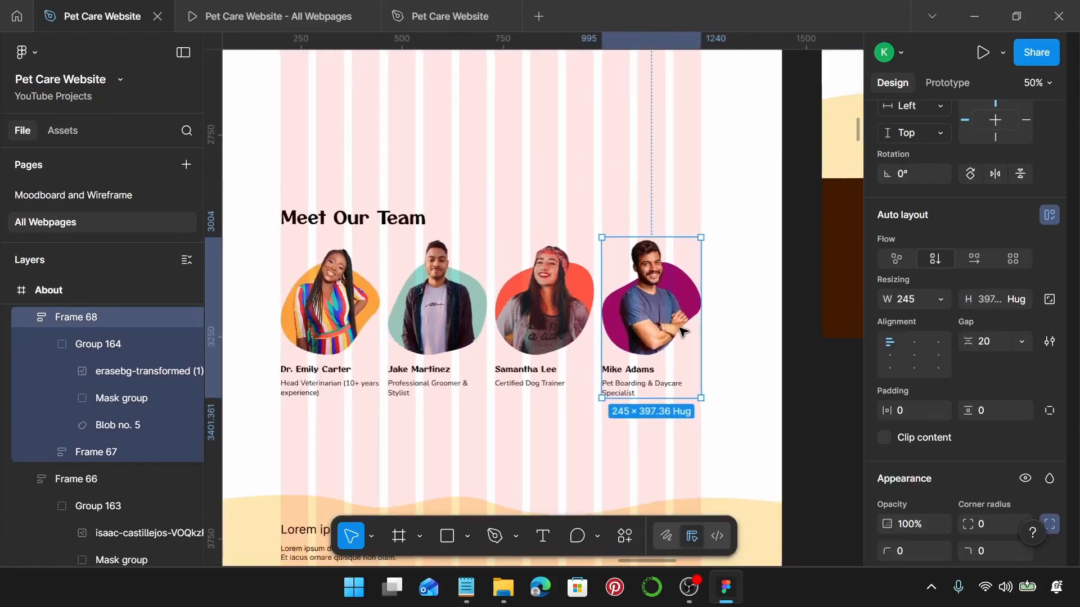
pyautogui.hscroll(-3, 683, 332)
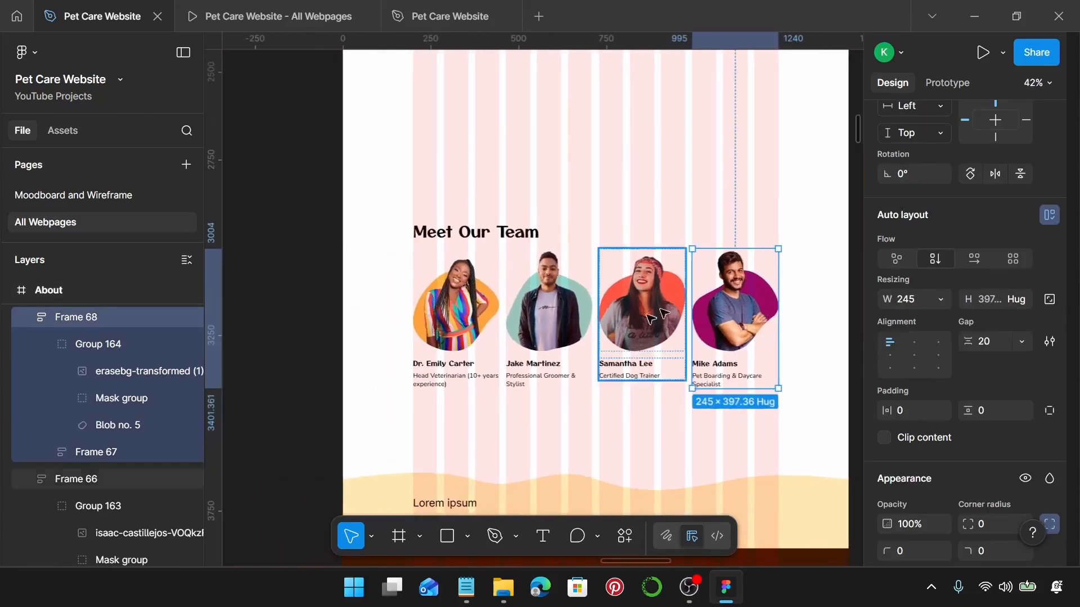
pyautogui.click(483, 343)
pyautogui.keyDown('shift'); pyautogui.click(531, 338); pyautogui.keyUp('shift')
pyautogui.keyDown('shift'); pyautogui.click(601, 332); pyautogui.keyUp('shift')
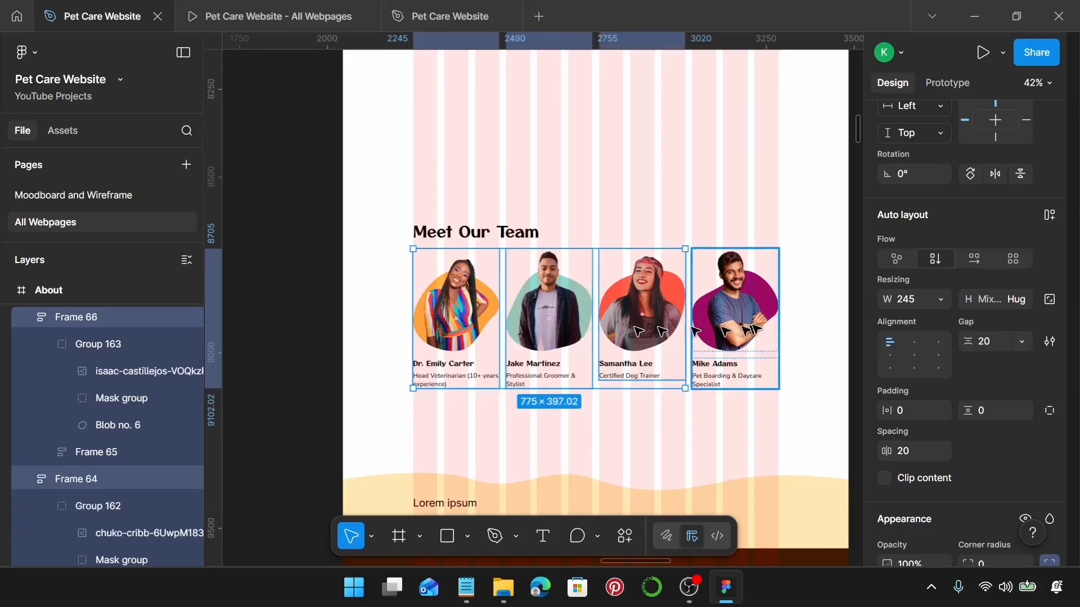
pyautogui.keyDown('shift'); pyautogui.click(754, 329); pyautogui.keyUp('shift')
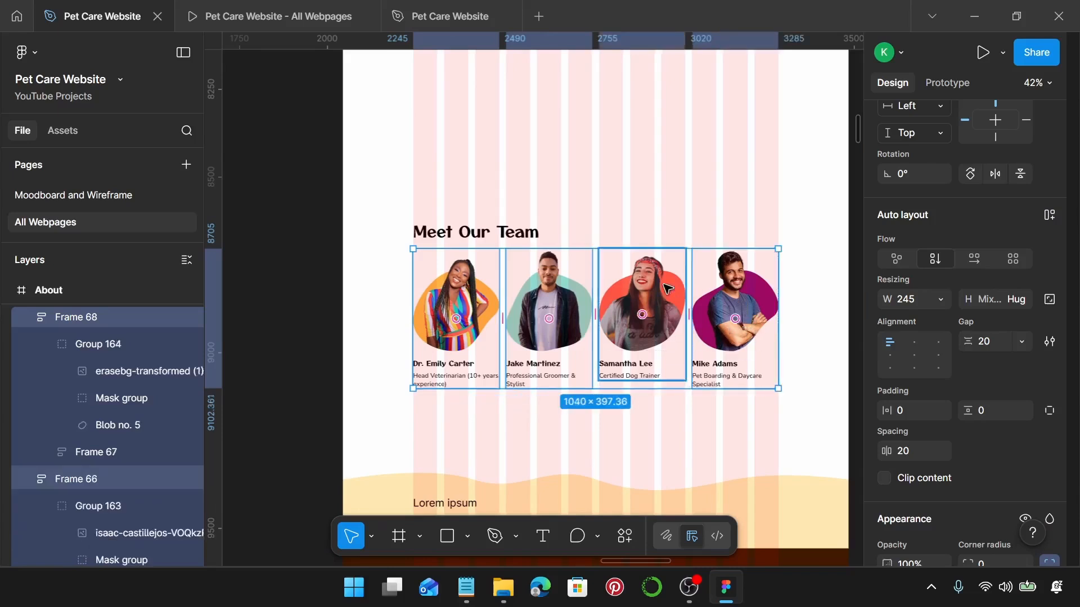
pyautogui.hotkey('shift', 'a')
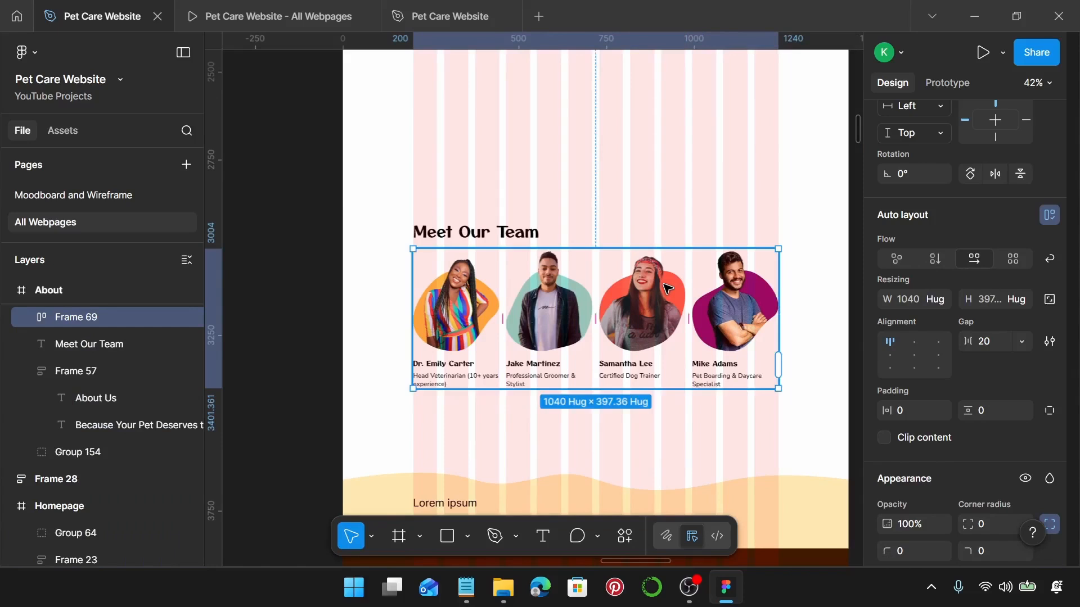
# Set the widths of the first, second and third team cards to Fill container within the row.
pyautogui.click(462, 301)
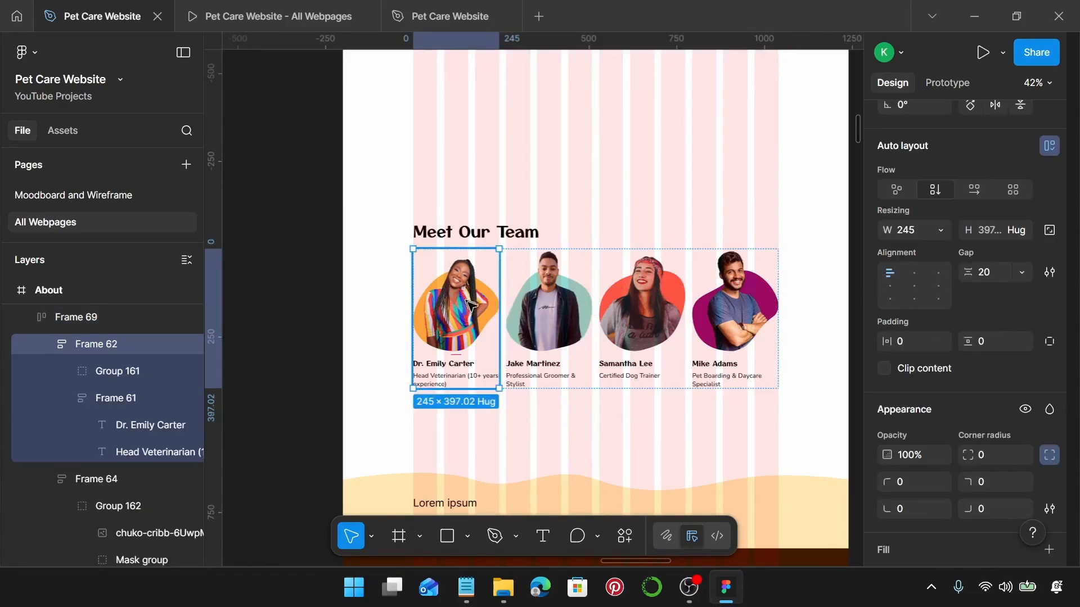
pyautogui.click(945, 231)
pyautogui.click(877, 269)
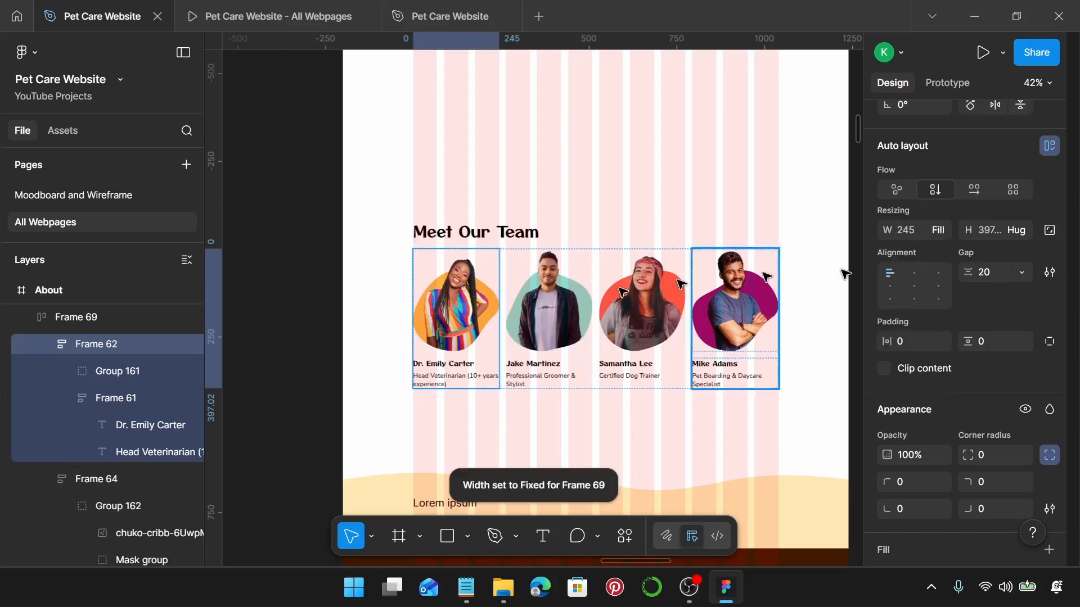
pyautogui.click(548, 301)
pyautogui.click(946, 230)
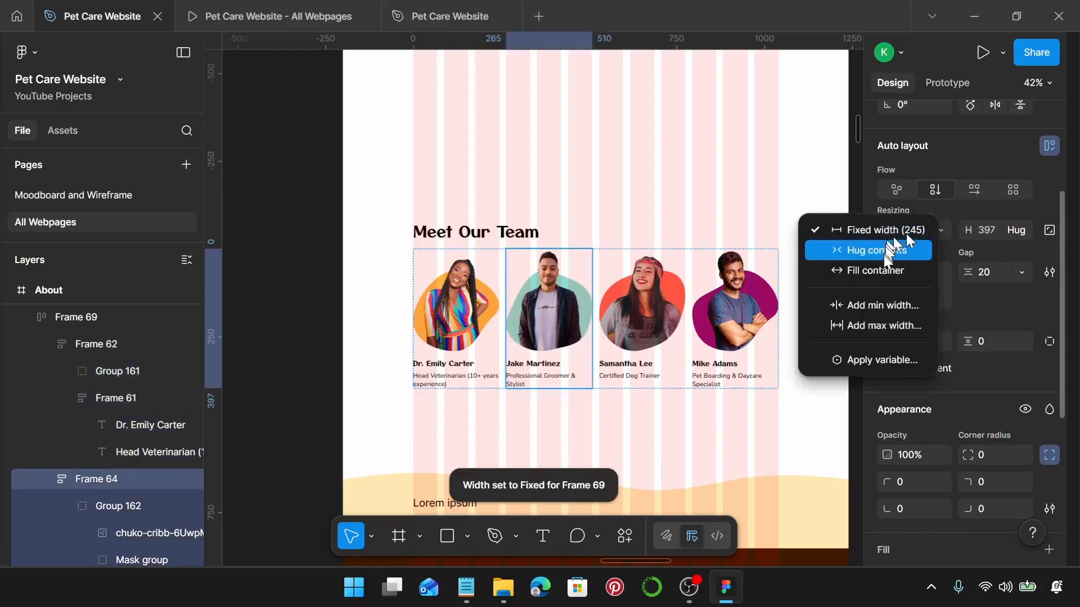
pyautogui.click(877, 271)
pyautogui.click(641, 304)
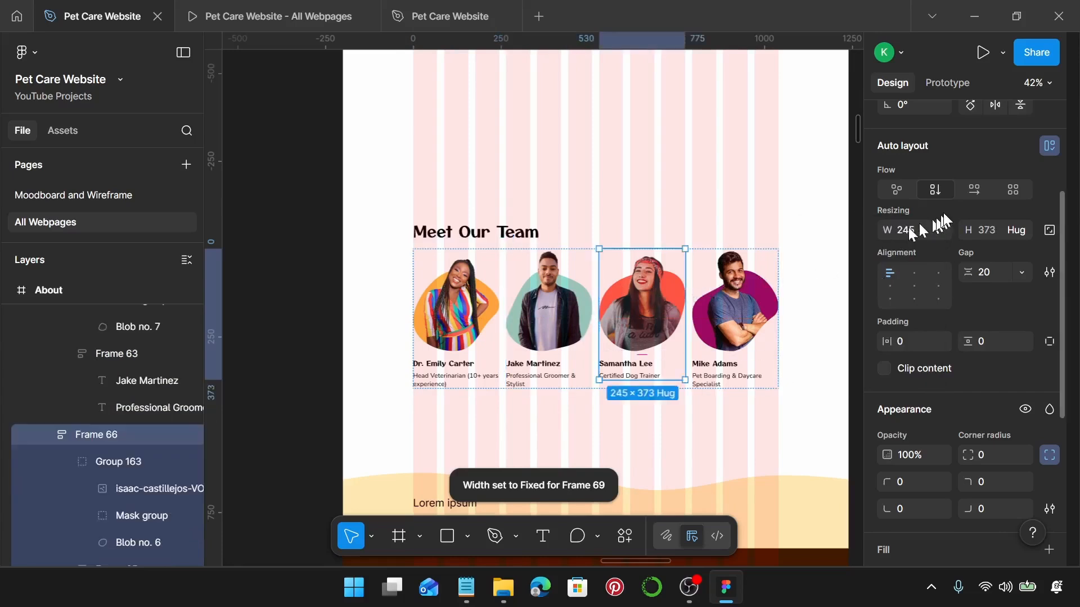
pyautogui.click(938, 222)
pyautogui.click(904, 267)
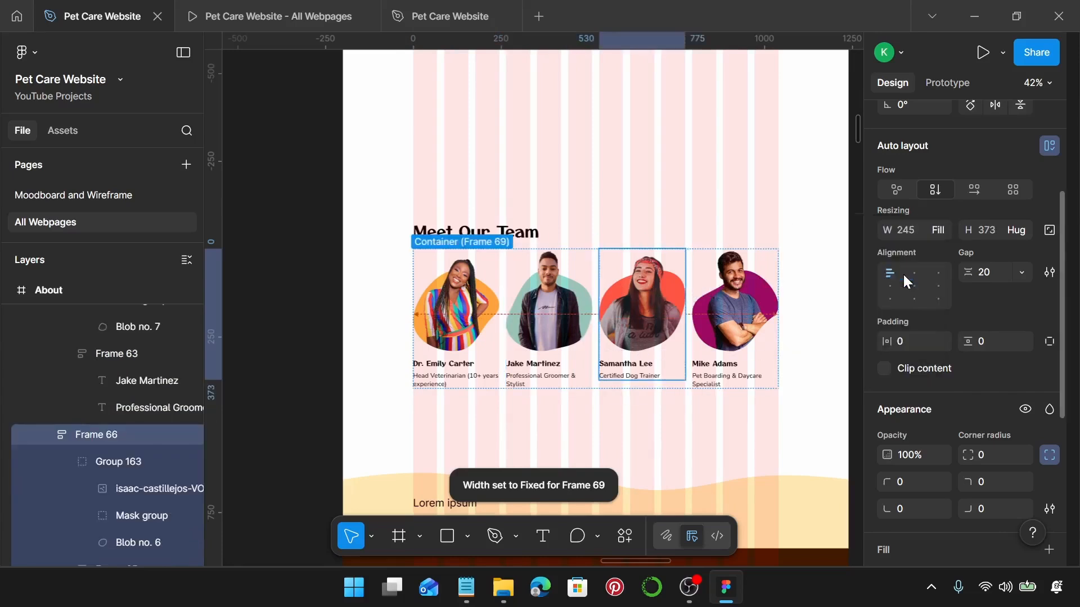
# Set the fourth team card's width to Fill container within the row.
pyautogui.click(738, 296)
pyautogui.click(938, 230)
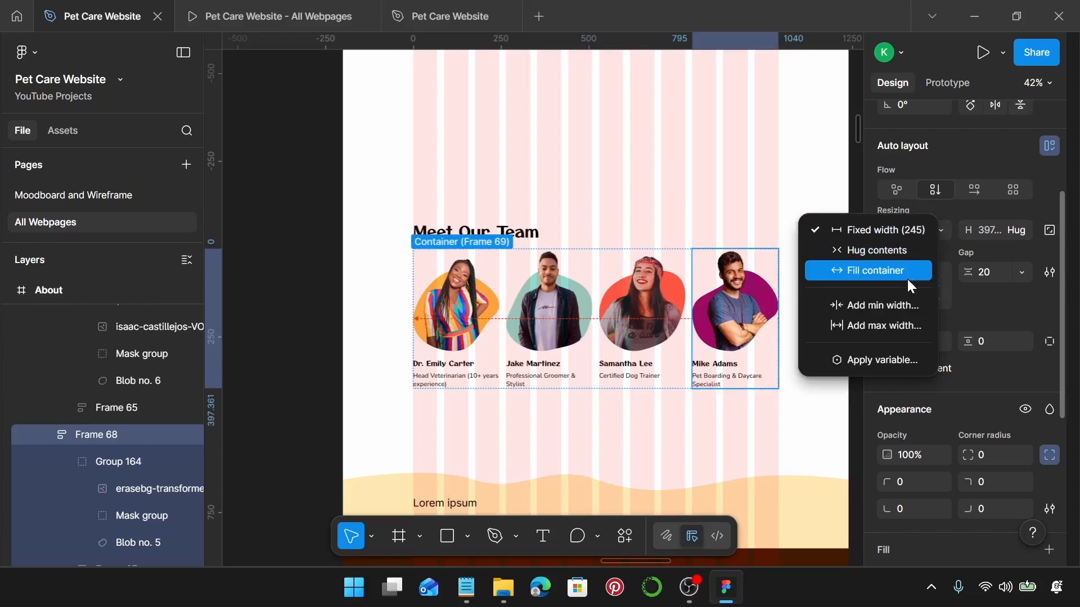
pyautogui.click(906, 279)
# Try narrowing the row of team cards from its right edge to a width of 629 and undo the resize.
pyautogui.click(776, 224)
pyautogui.click(769, 332)
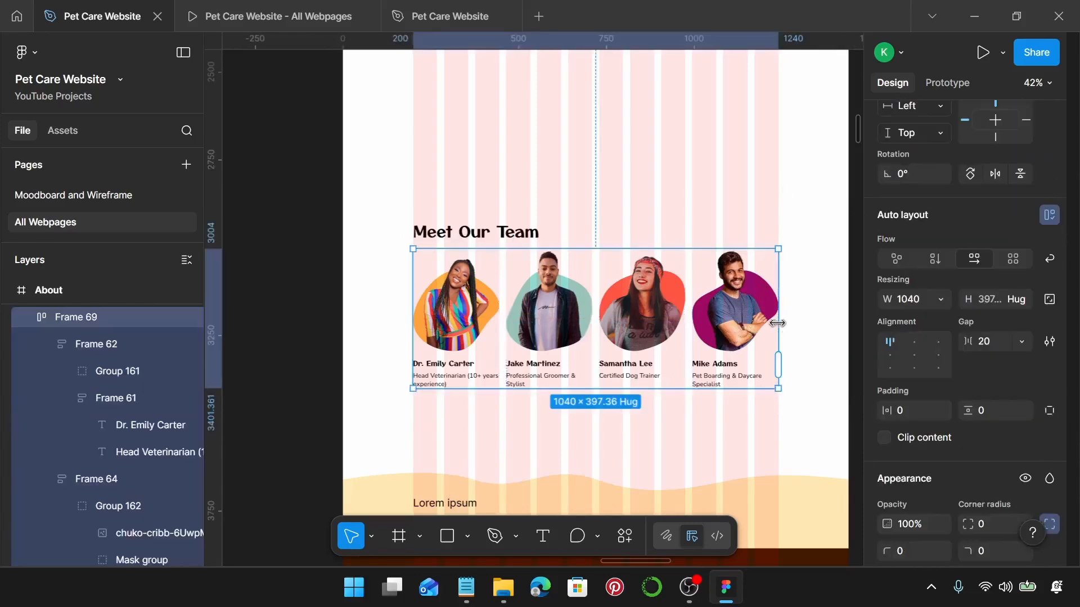
pyautogui.moveTo(779, 324); pyautogui.dragTo(634, 324)
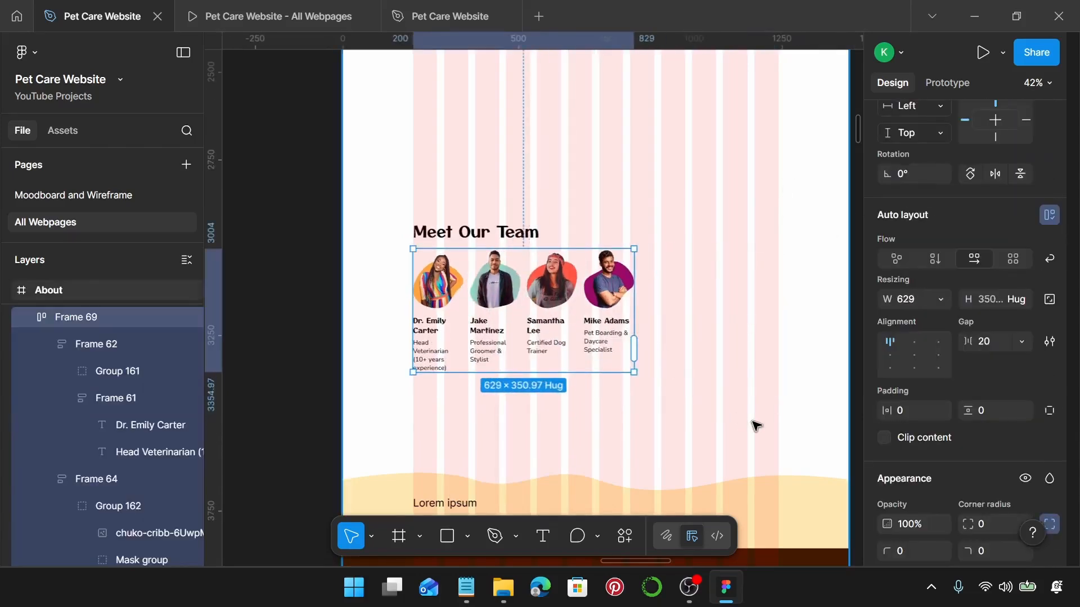
pyautogui.hotkey('ctrl', 'z')
# Combine the "Meet Our Team" heading and the row of cards into a vertical auto layout with a gap of 20.
pyautogui.click(462, 233)
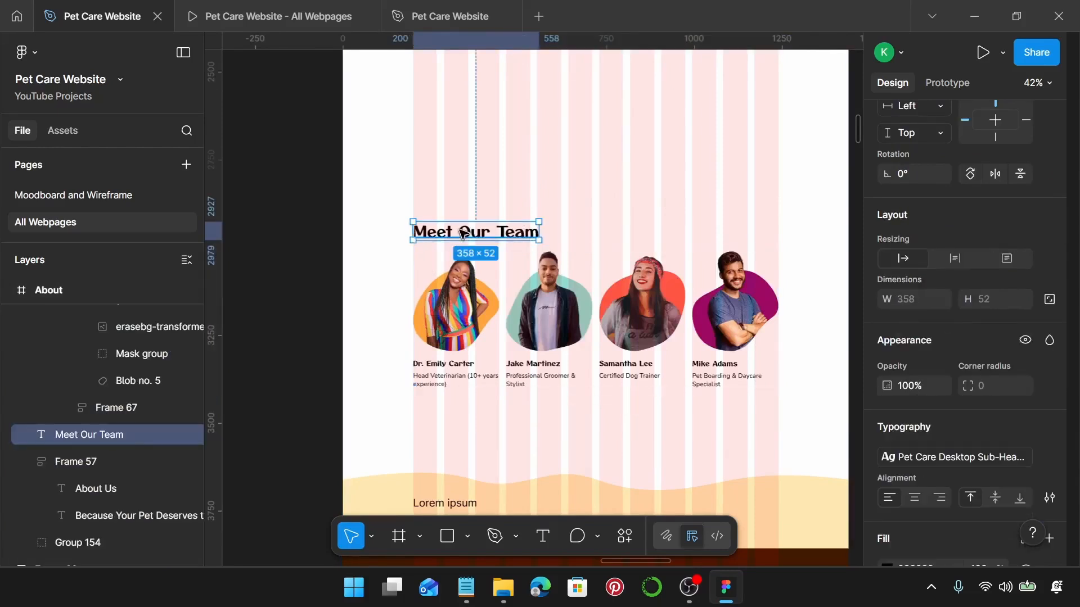
pyautogui.keyDown('shift'); pyautogui.click(447, 286); pyautogui.keyUp('shift')
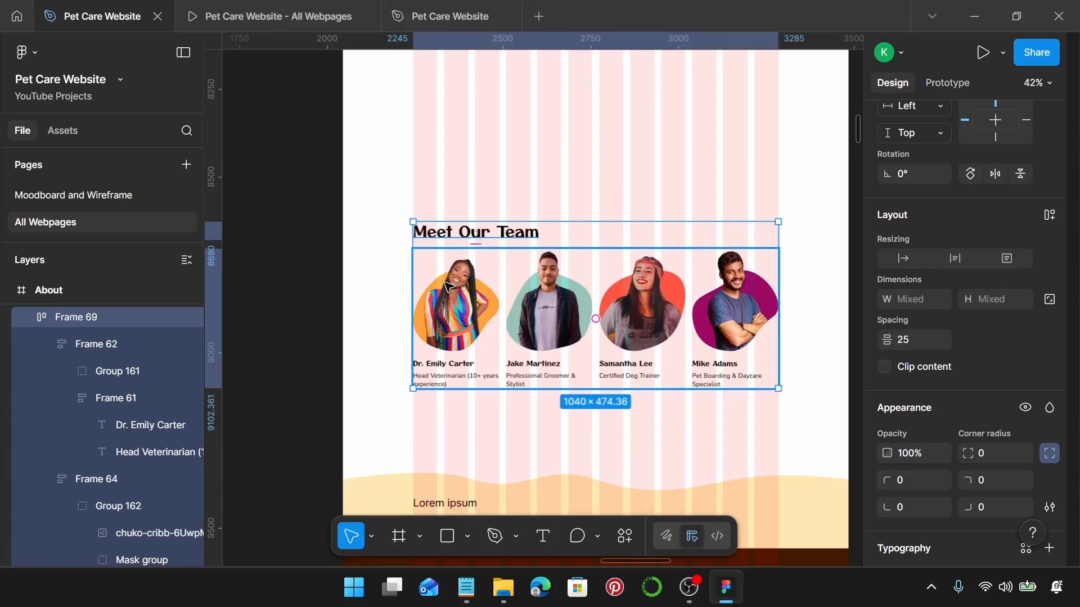
pyautogui.hotkey('shift', 'a')
pyautogui.click(996, 344)
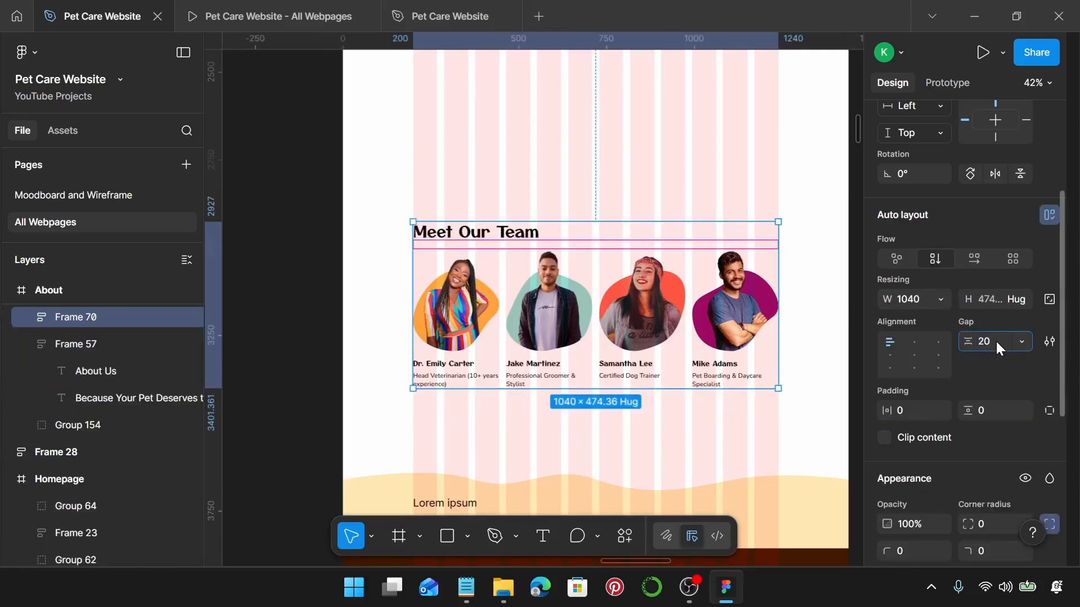
pyautogui.press('Return')
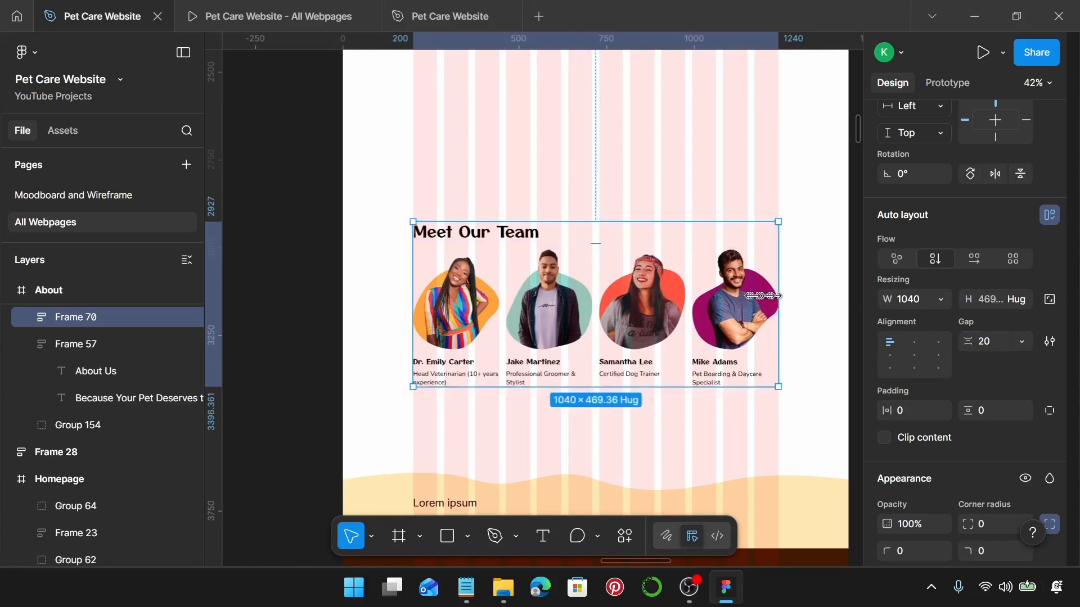
# Try narrowing the combined "Meet Our Team" section from its right edge and undo the resize.
pyautogui.moveTo(763, 296); pyautogui.dragTo(656, 292)
pyautogui.hotkey('ctrl', 'z')
# Replace the About page's placeholder newsletter and footer group with a copy of the Homepage's newsletter and footer group.
pyautogui.scroll(-1, 747, 182)
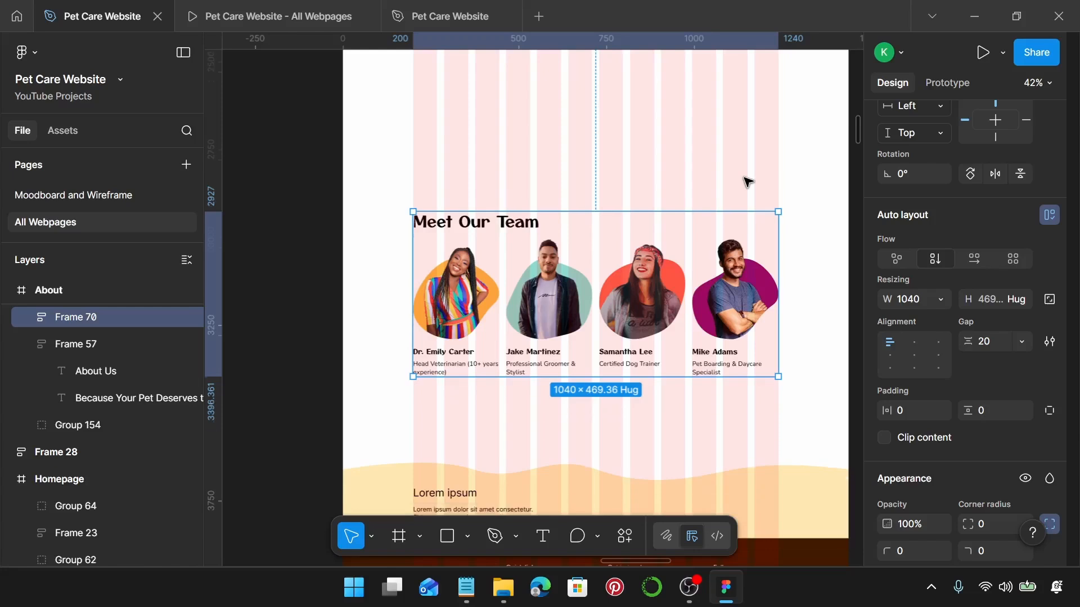
pyautogui.scroll(-5, 754, 171)
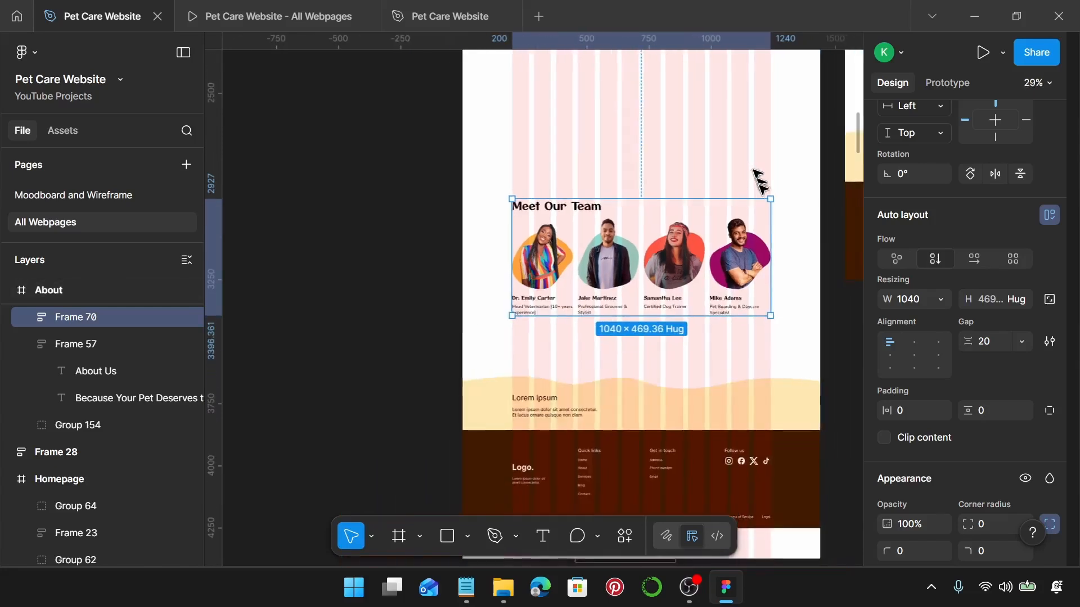
pyautogui.scroll(-4, 772, 214)
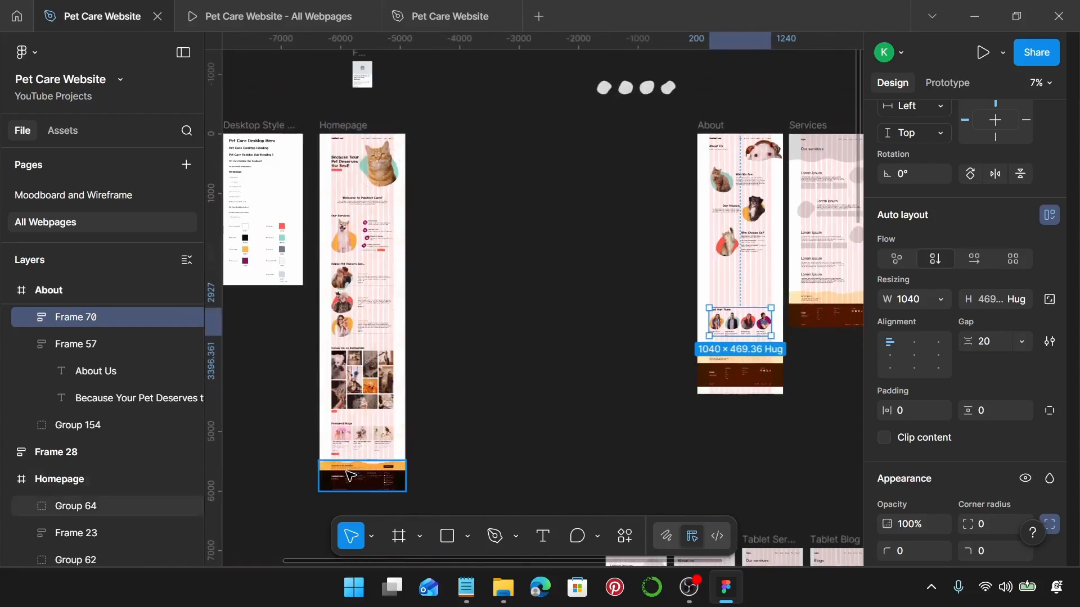
pyautogui.click(350, 477)
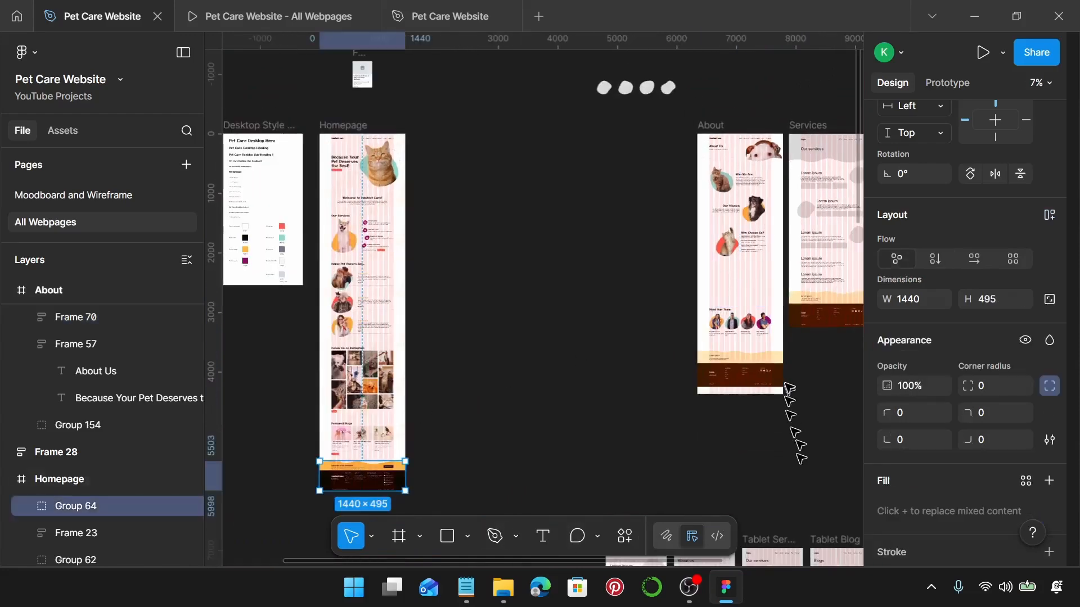
pyautogui.scroll(3, 787, 391)
pyautogui.click(713, 368)
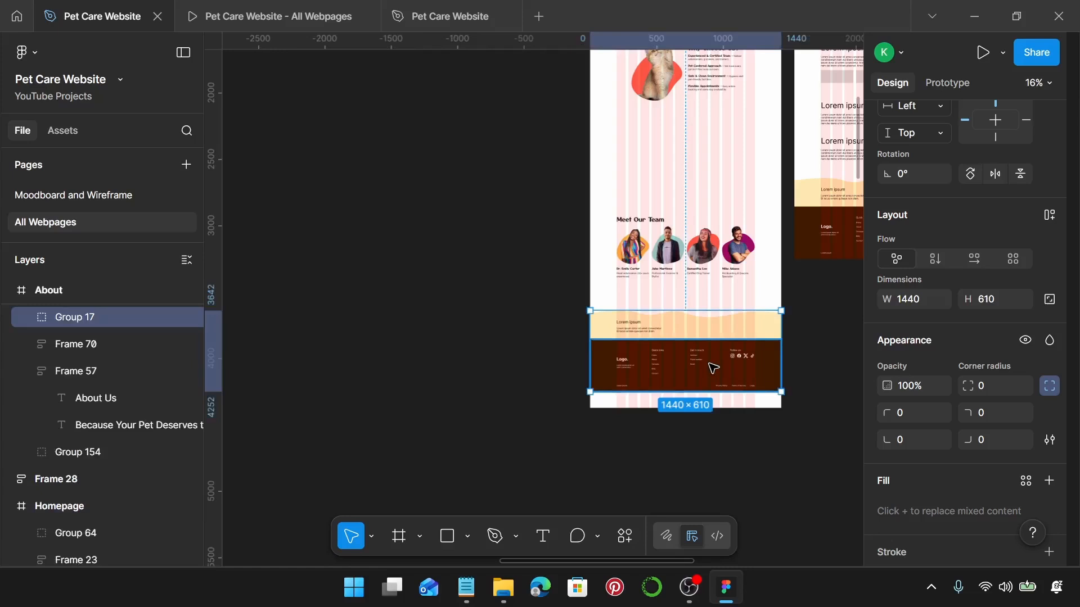
pyautogui.hotkey('ctrl', 'shift', 'r')
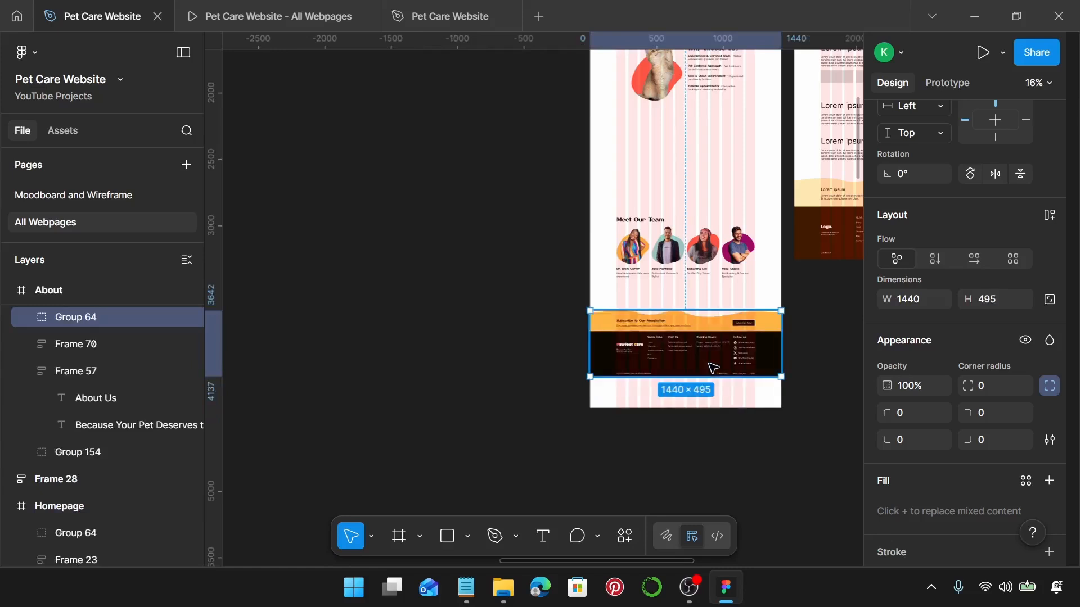
# Apply the Pet Care Font color style to the "About Us" heading and tagline in the About page's hero.
pyautogui.scroll(5, 713, 368)
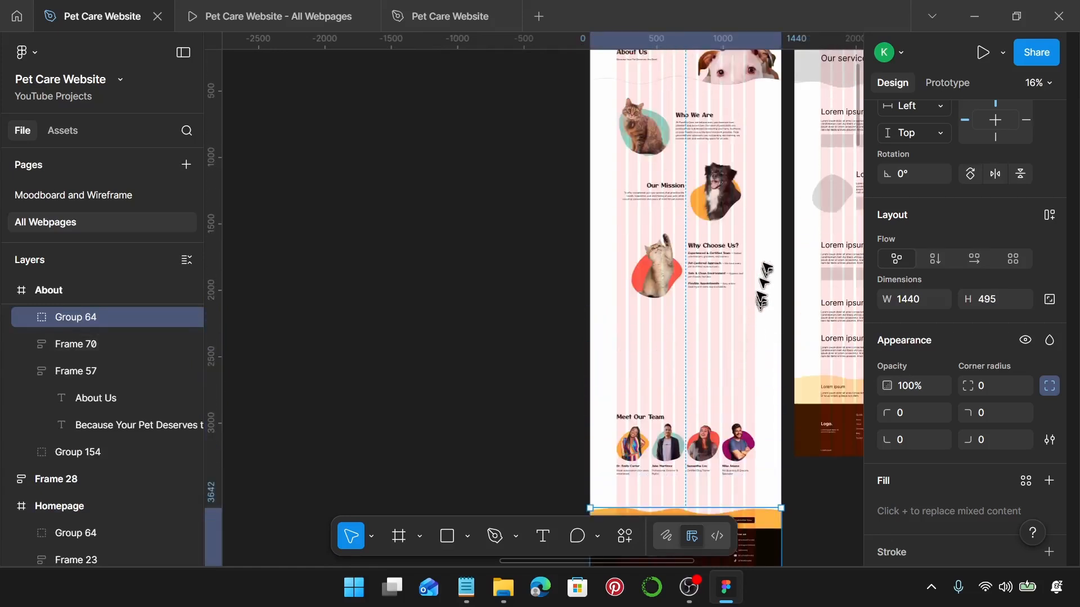
pyautogui.keyDown('ctrl'); pyautogui.scroll(4, 758, 126); pyautogui.keyUp('ctrl')
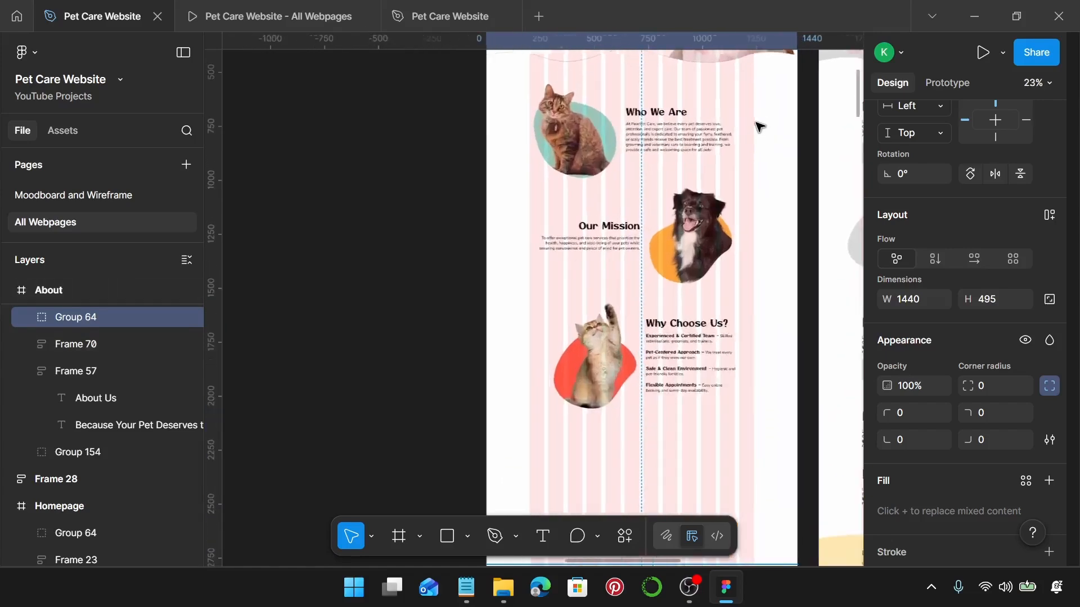
pyautogui.scroll(2, 758, 126)
pyautogui.keyDown('ctrl'); pyautogui.scroll(2, 731, 157); pyautogui.keyUp('ctrl')
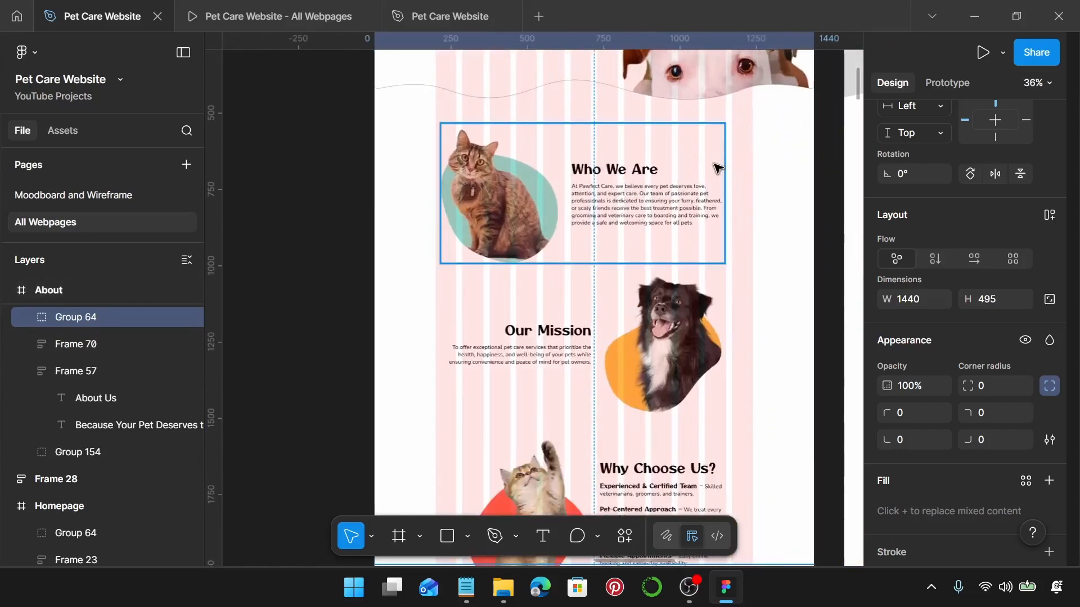
pyautogui.scroll(4, 726, 192)
pyautogui.click(649, 185)
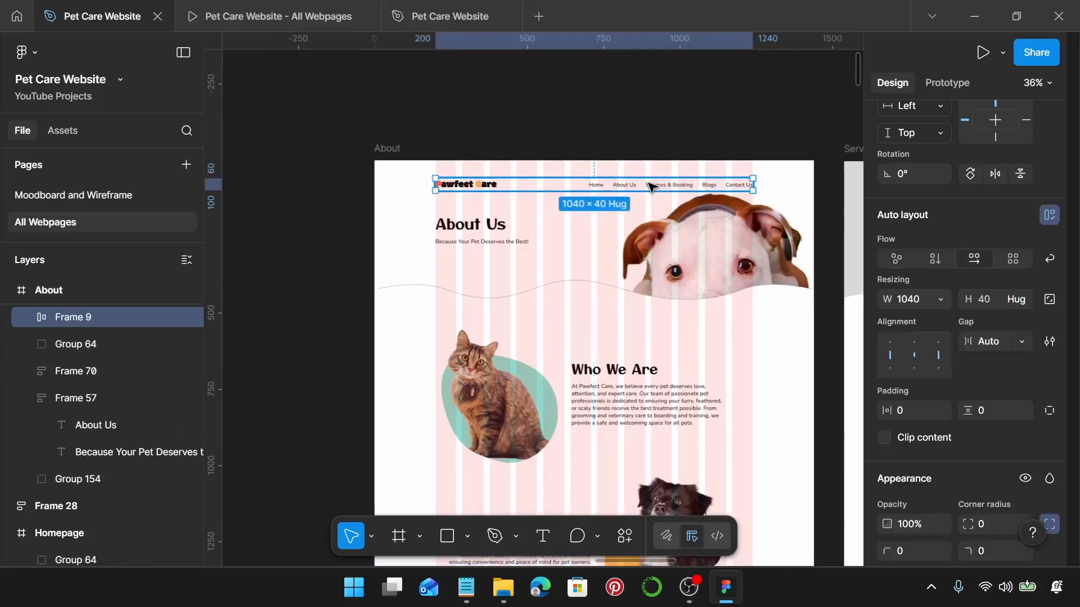
pyautogui.scroll(-6, 950, 337)
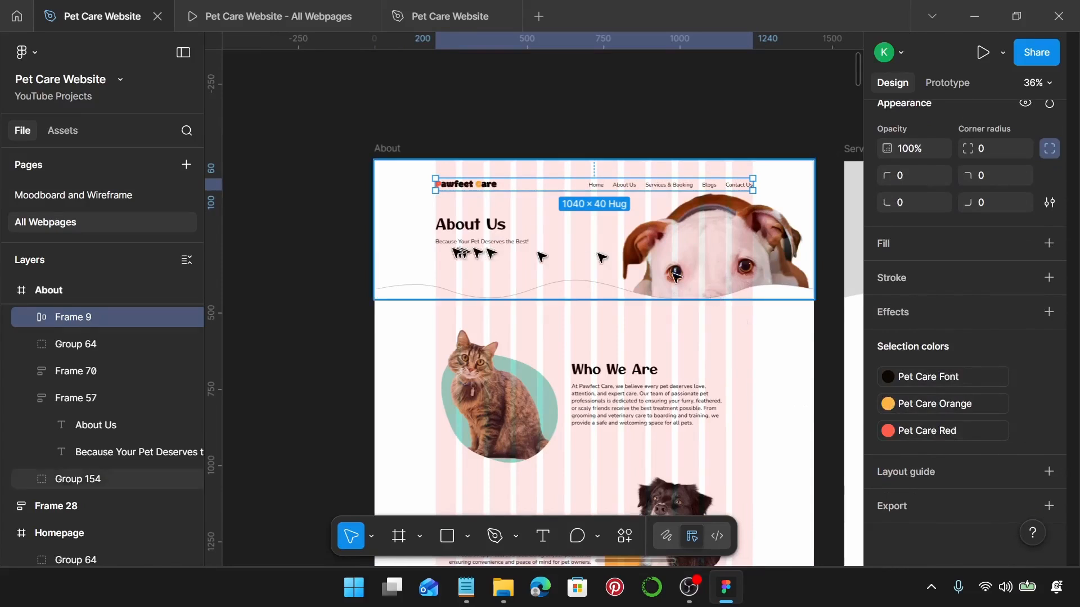
pyautogui.click(471, 228)
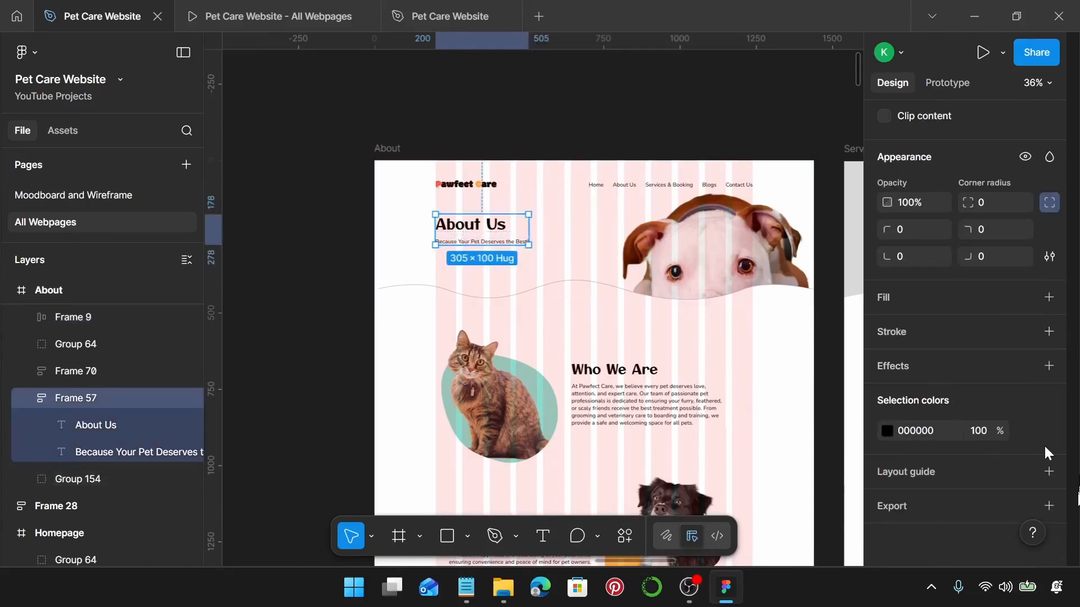
pyautogui.click(1026, 432)
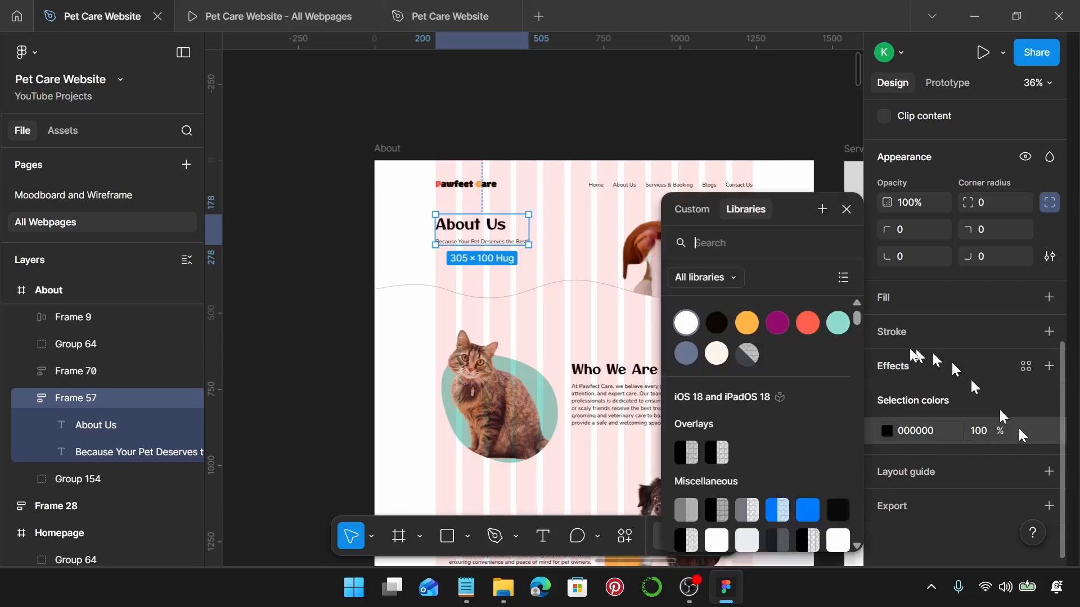
pyautogui.click(715, 319)
# Apply the Pet Care Font color style to the black text of the "Who We Are" section.
pyautogui.click(651, 395)
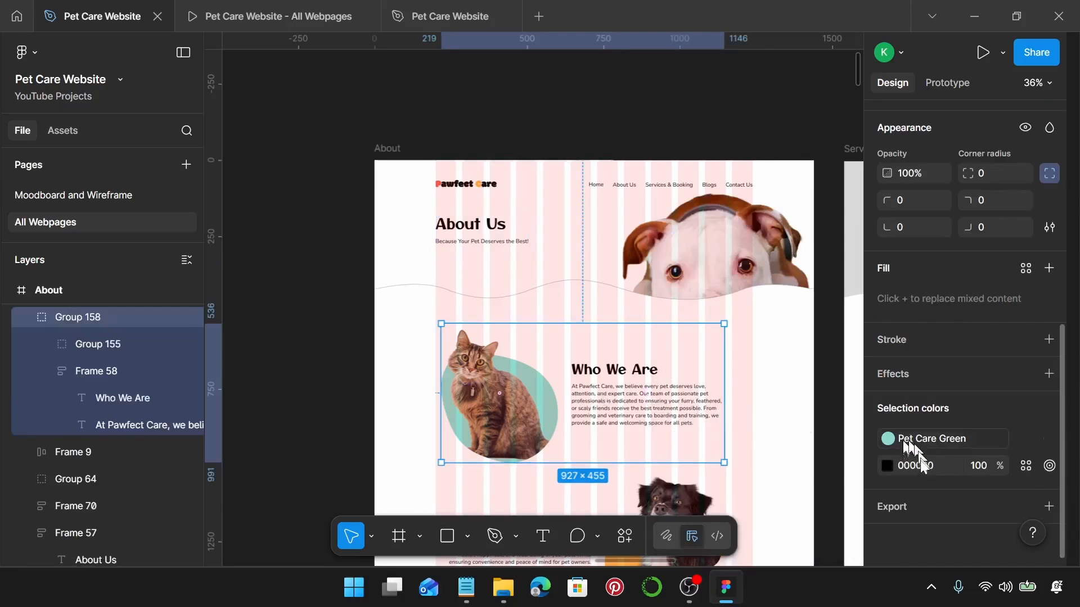
pyautogui.click(1026, 466)
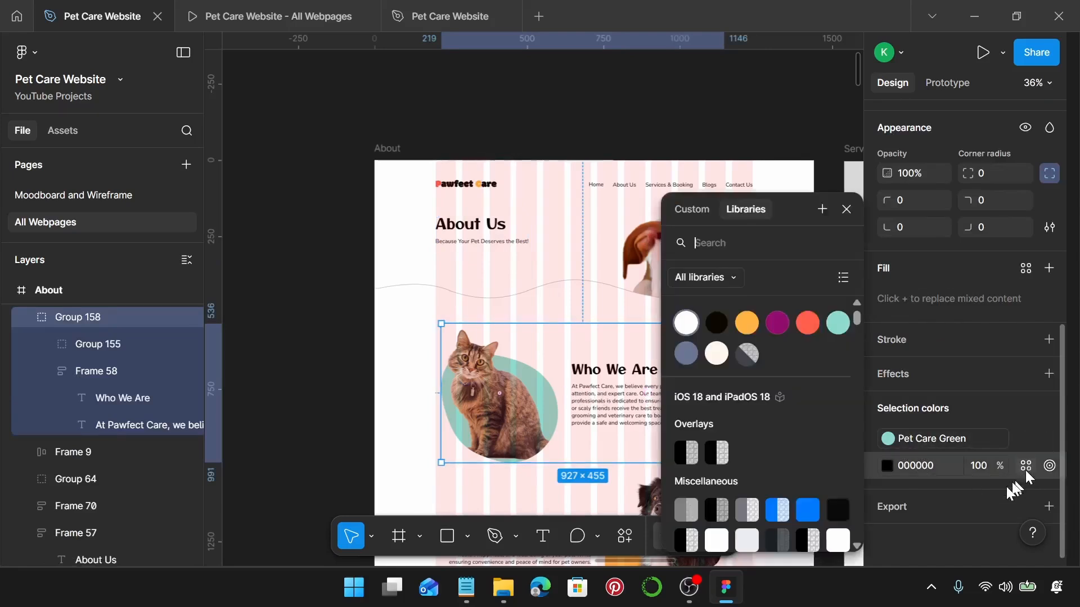
pyautogui.click(714, 331)
# Apply the Pet Care Font color style to the black text of the "Our Mission" section.
pyautogui.scroll(-4, 647, 360)
pyautogui.click(647, 360)
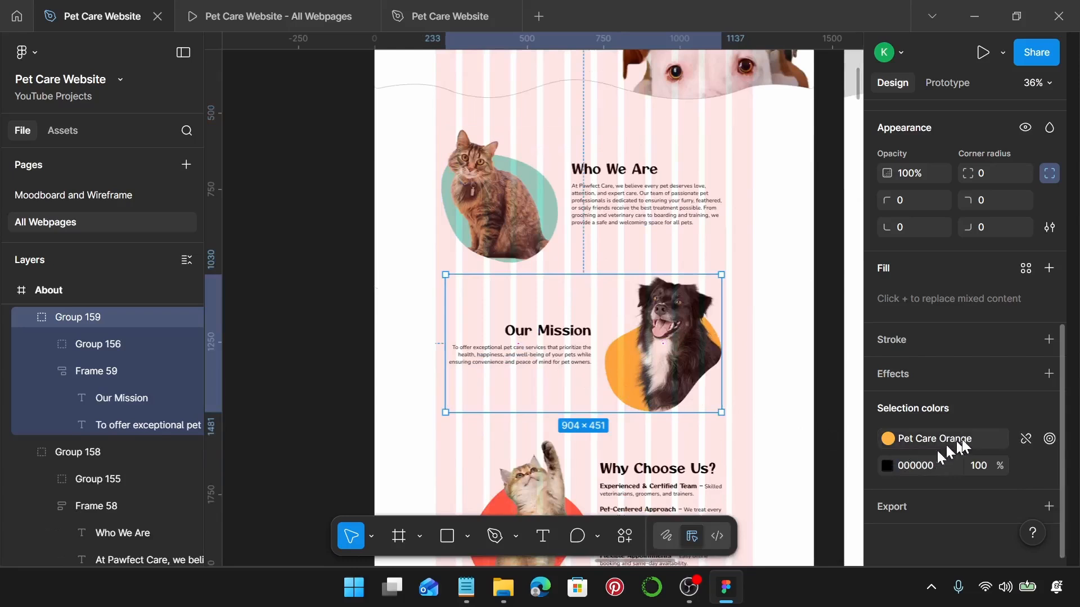
pyautogui.click(1025, 466)
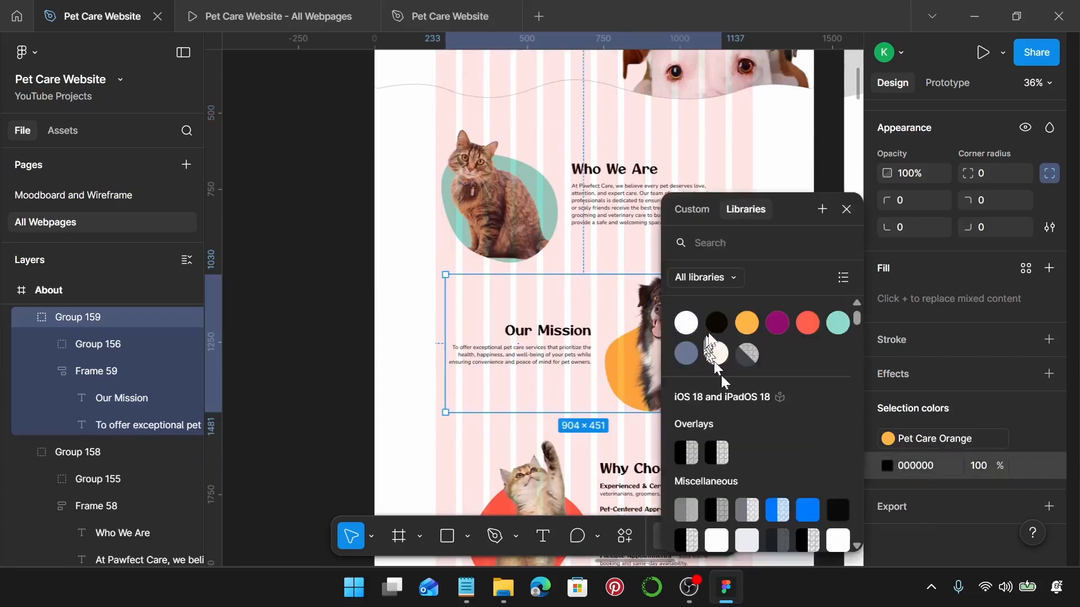
pyautogui.click(718, 325)
# Apply the Pet Care Font color style to the black text of the "Why Choose Us?" section.
pyautogui.scroll(-5, 647, 337)
pyautogui.click(653, 312)
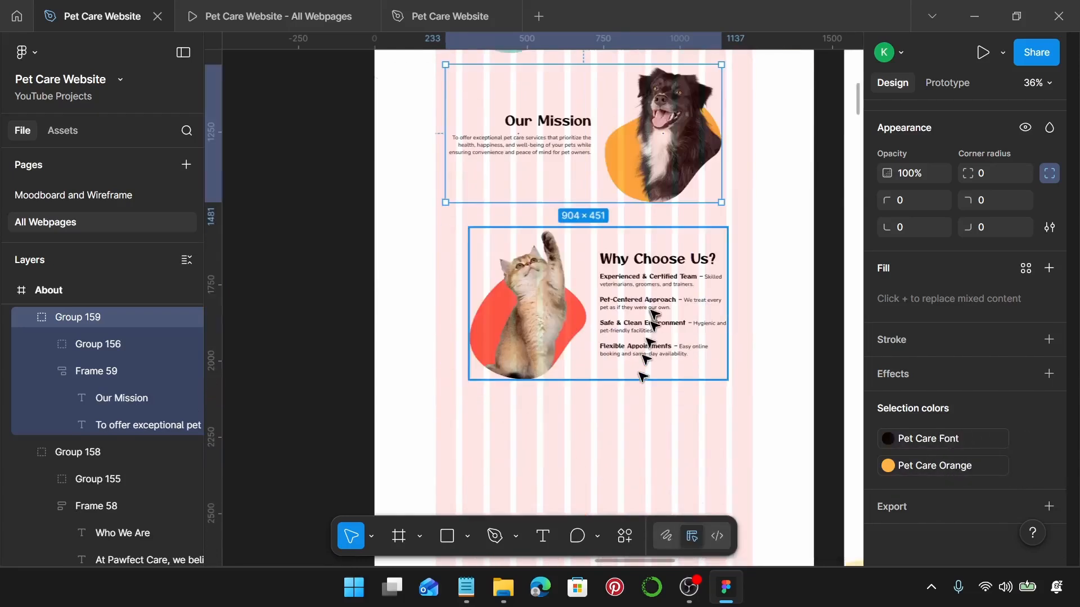
pyautogui.click(1026, 465)
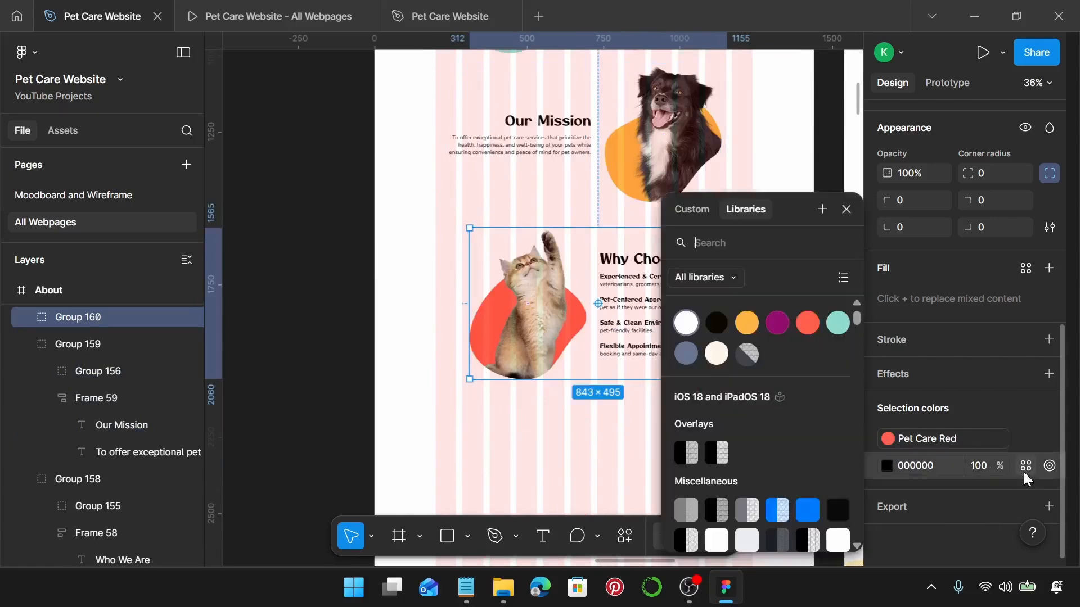
pyautogui.click(716, 323)
# Apply the Pet Care Font color style to the black text of the "Meet Our Team" section and deselect it.
pyautogui.scroll(-5, 655, 372)
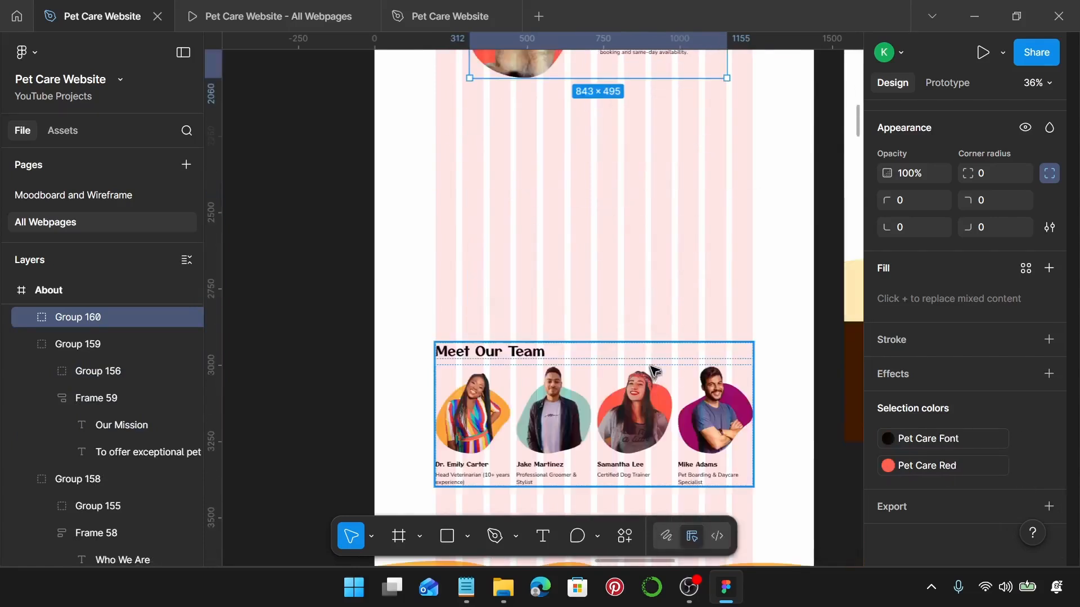
pyautogui.click(599, 409)
pyautogui.scroll(-3, 996, 471)
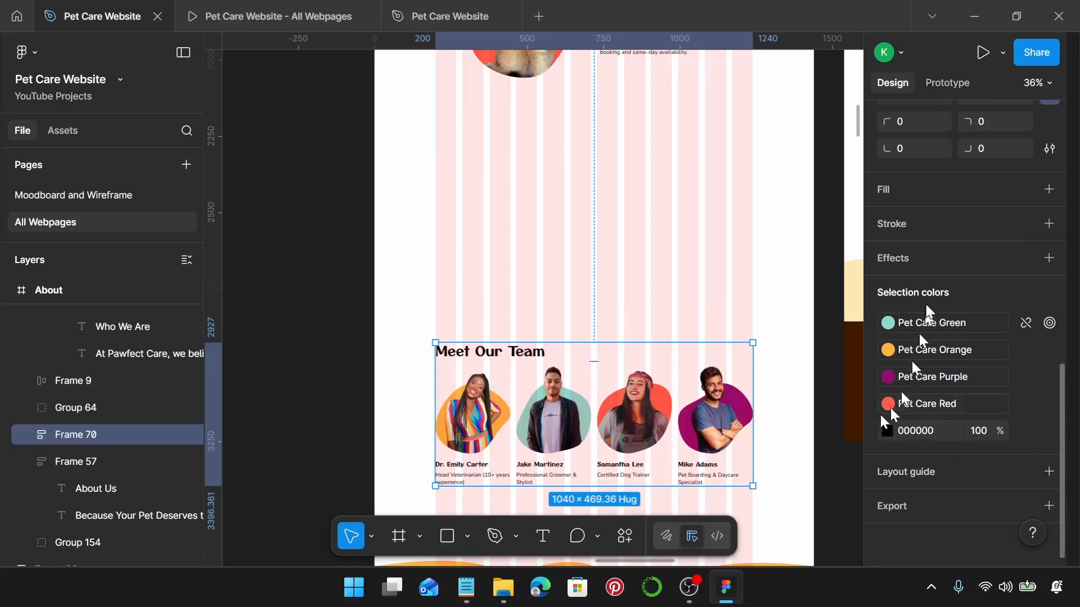
pyautogui.click(1029, 433)
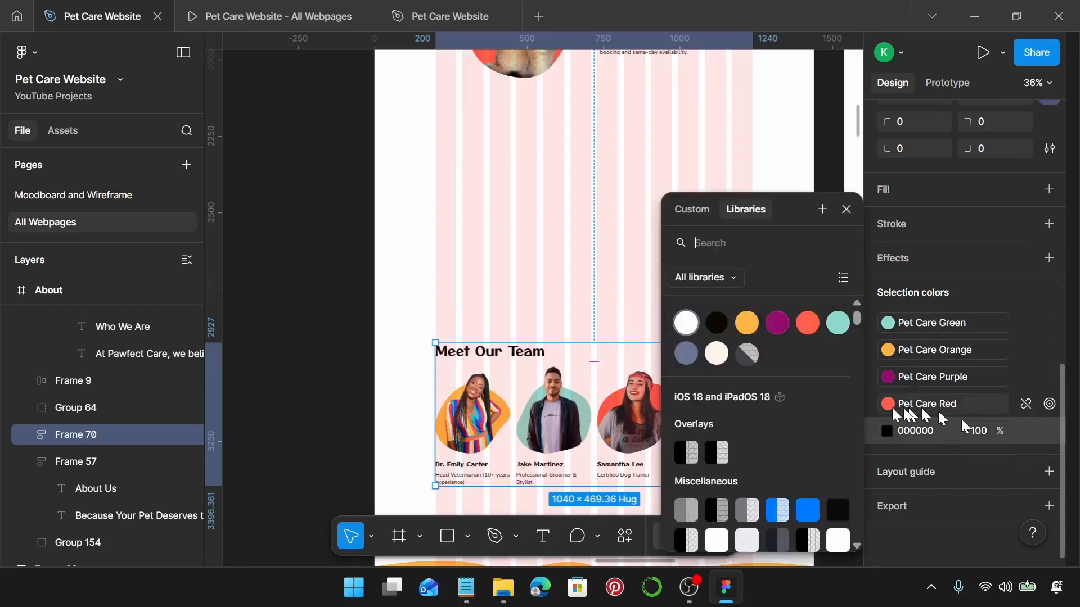
pyautogui.click(717, 324)
pyautogui.click(739, 309)
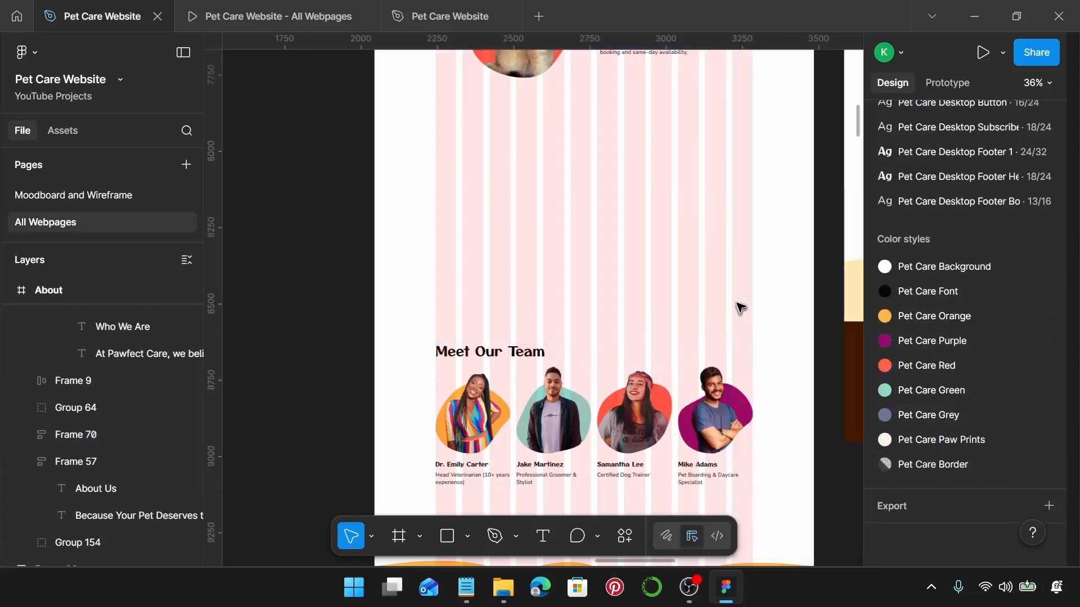
# Set the About page frame's fill to the Pet Care Background color style.
pyautogui.scroll(-5, 738, 304)
pyautogui.scroll(3, 738, 285)
pyautogui.scroll(-5, 737, 285)
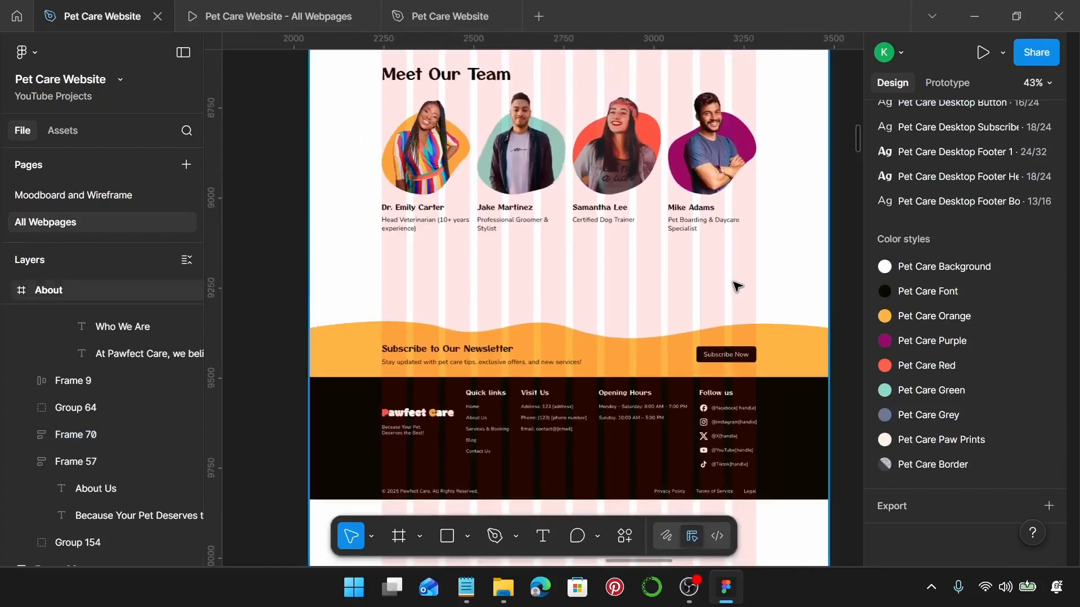
pyautogui.scroll(6, 735, 284)
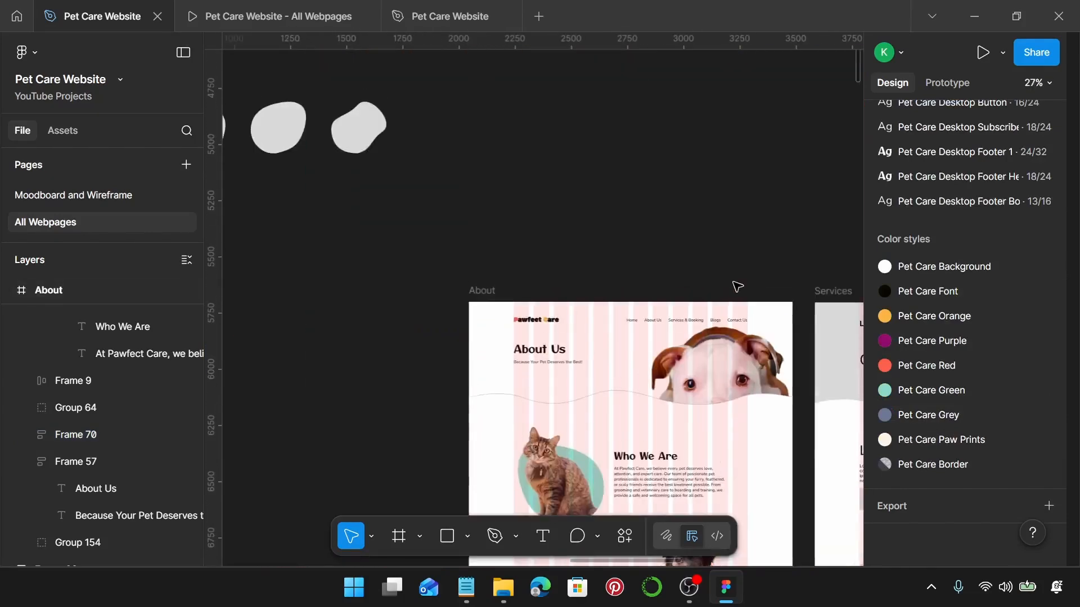
pyautogui.click(482, 291)
pyautogui.click(1026, 314)
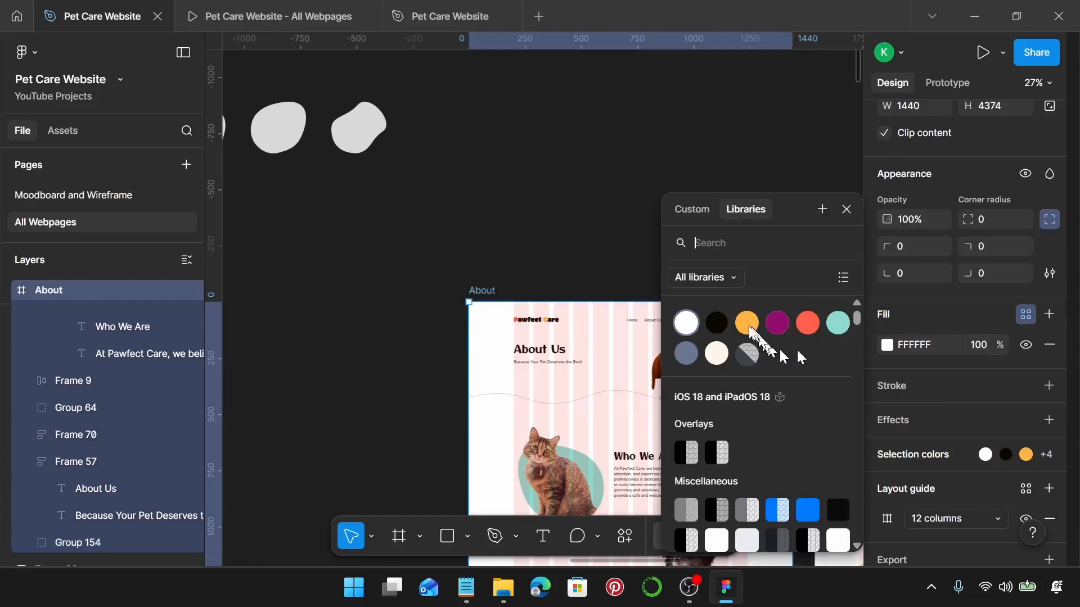
pyautogui.click(694, 323)
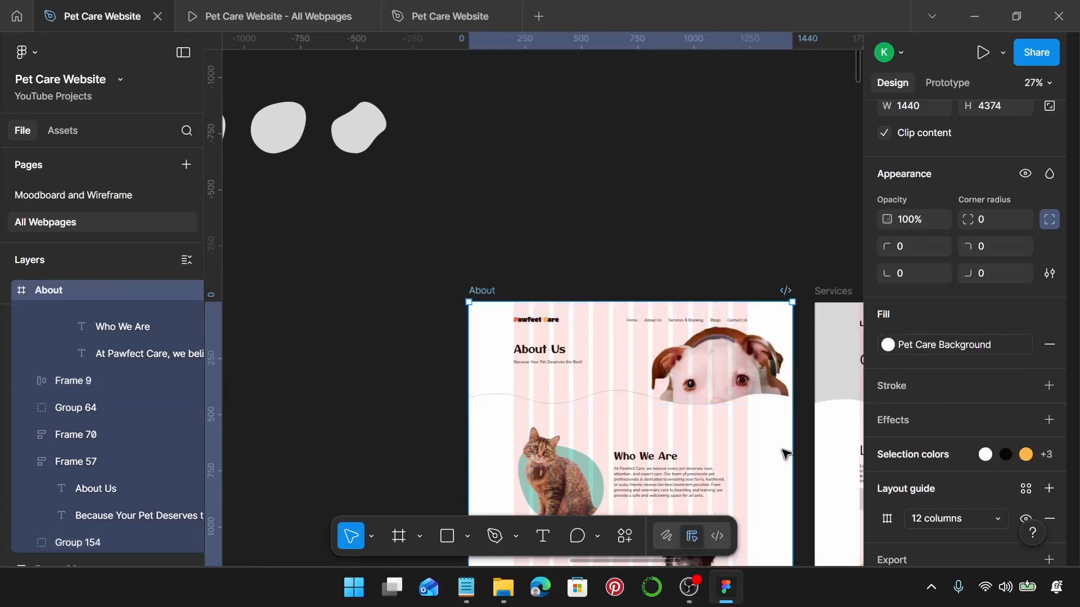
pyautogui.scroll(-5, 748, 438)
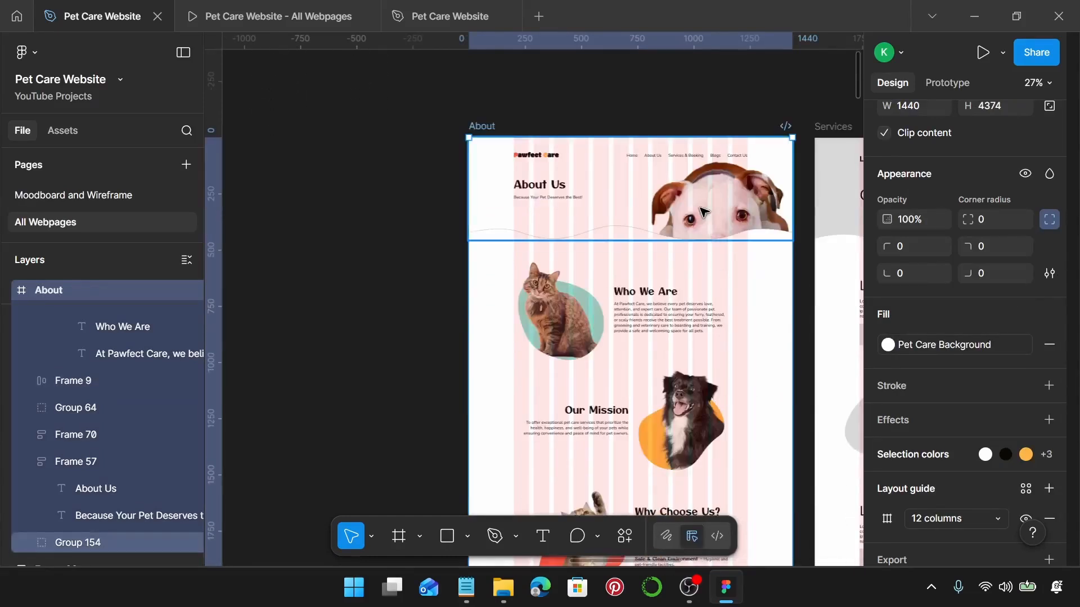
# Set the vertical spacing between the About page's hero header and the "Who We Are" section to 30.
pyautogui.click(691, 209)
pyautogui.keyDown('shift'); pyautogui.click(638, 325); pyautogui.keyUp('shift')
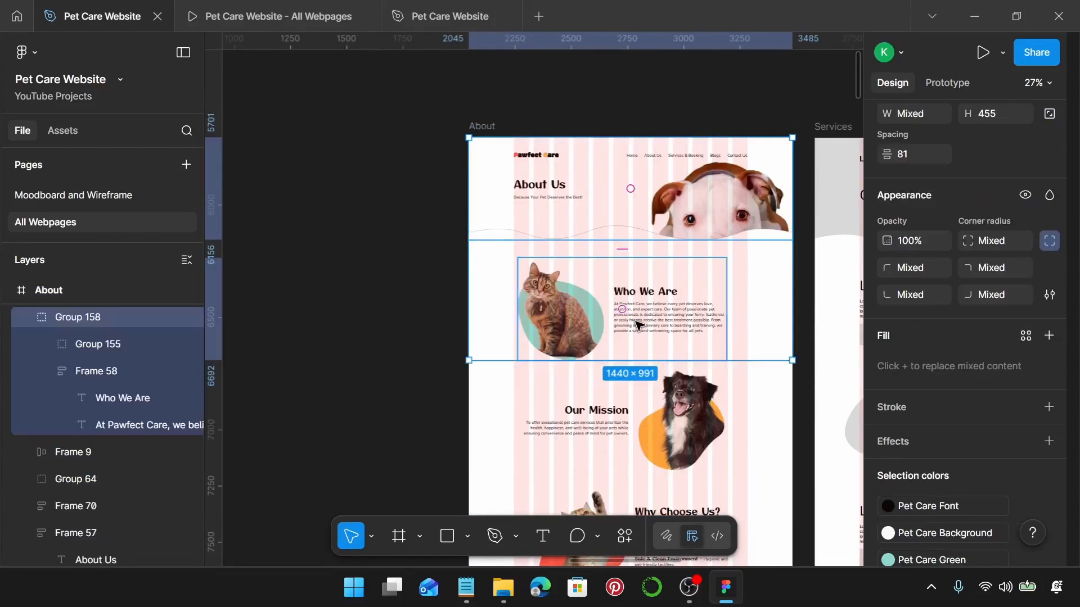
pyautogui.scroll(-2, 969, 440)
pyautogui.scroll(2, 957, 399)
pyautogui.scroll(2, 957, 394)
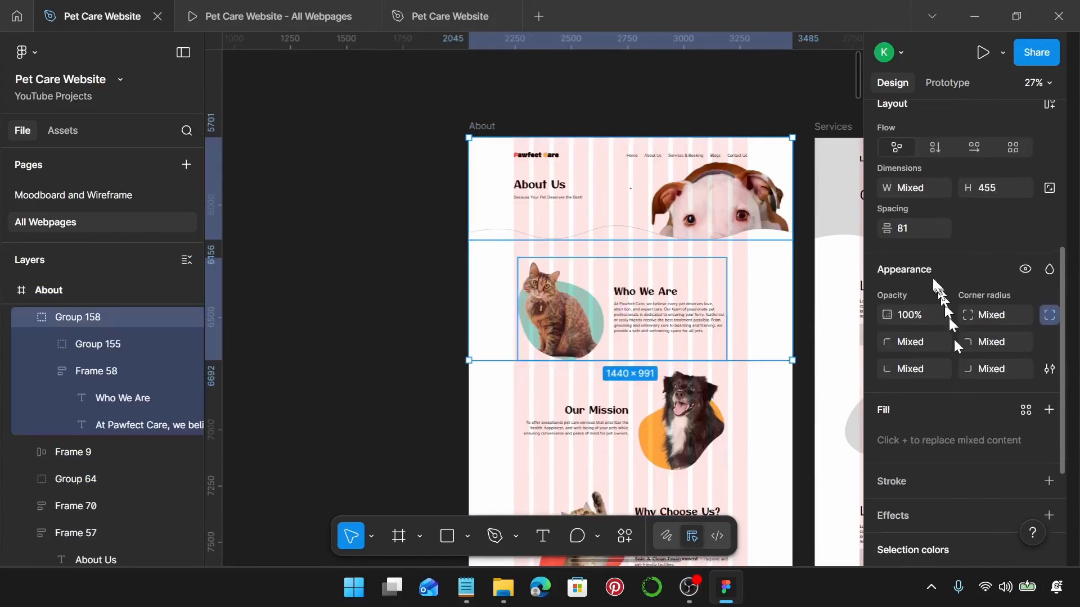
pyautogui.click(921, 232)
pyautogui.write('30')
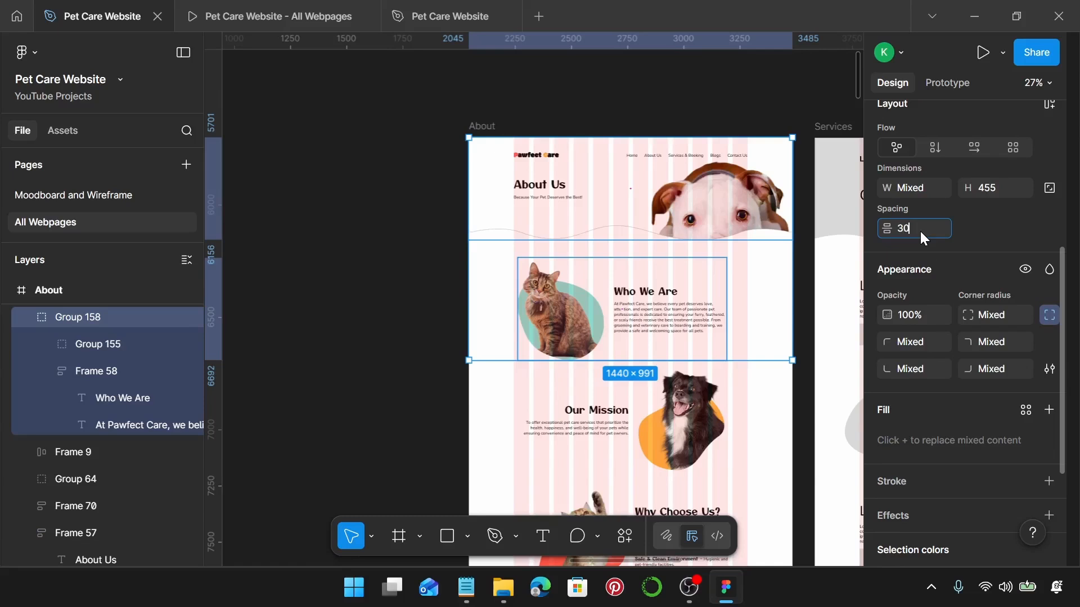
pyautogui.press('Return')
# Center the "Who We Are" section horizontally on the About page and check its spacing to the hero header.
pyautogui.scroll(1, 663, 181)
pyautogui.scroll(3, 672, 301)
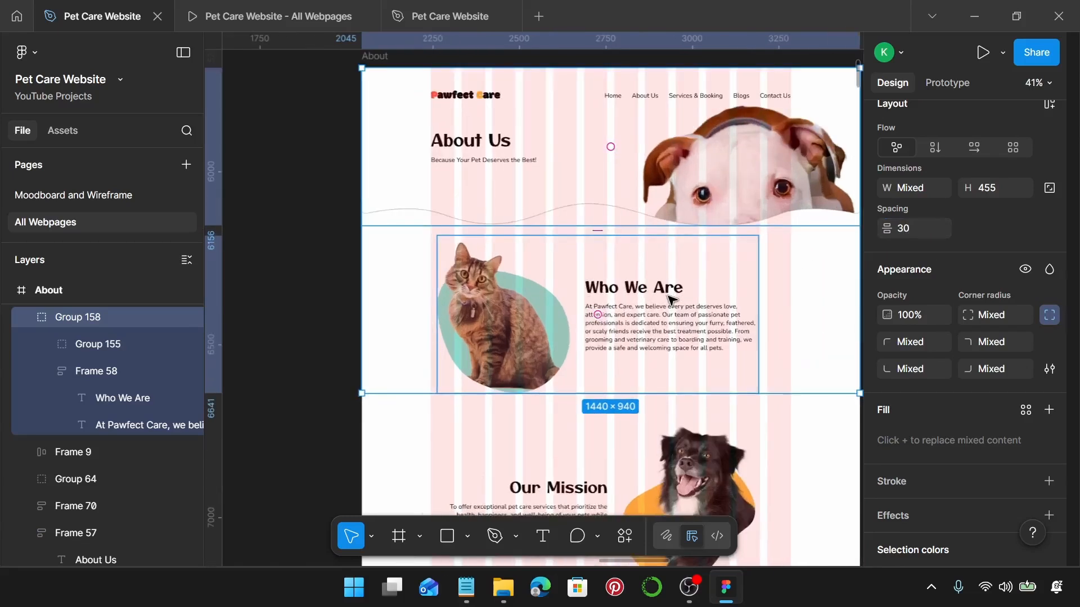
pyautogui.click(660, 304)
pyautogui.moveTo(656, 308)
pyautogui.mouseDown()
pyautogui.moveTo(673, 308)
pyautogui.moveTo(662, 299)
pyautogui.mouseUp()
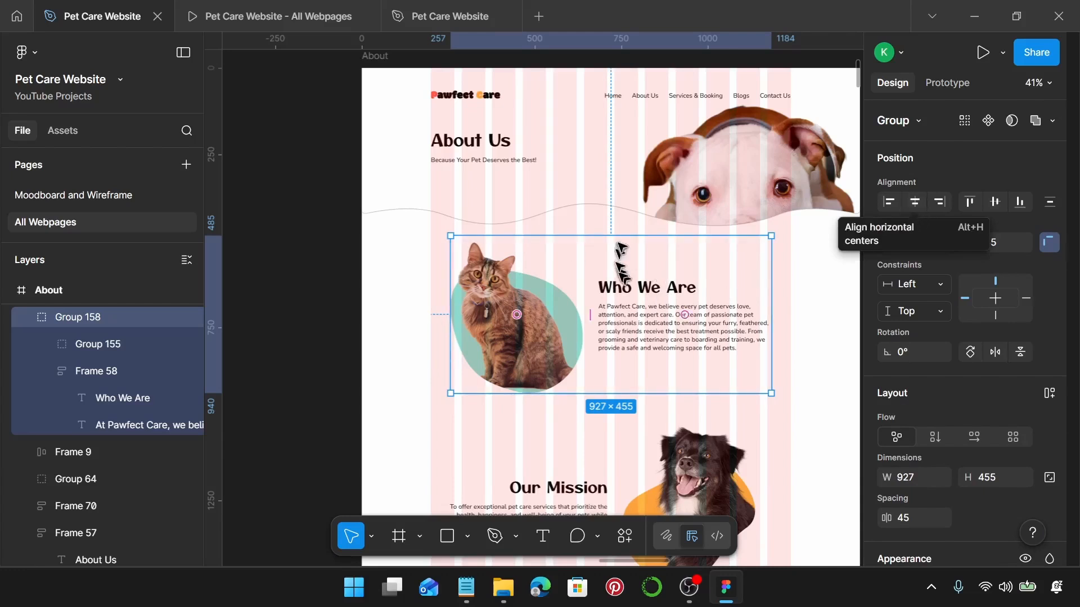
pyautogui.click(741, 197)
pyautogui.keyDown('shift'); pyautogui.click(703, 298); pyautogui.keyUp('shift')
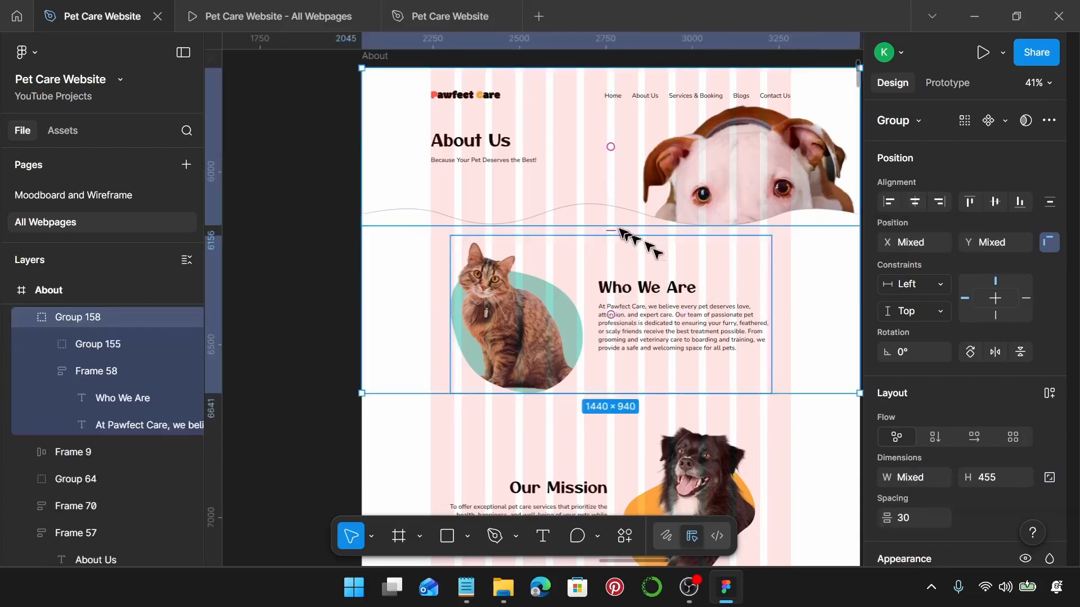
# Center the "Our Mission" and "Why Choose Us?" sections horizontally on the About page.
pyautogui.scroll(-2, 629, 232)
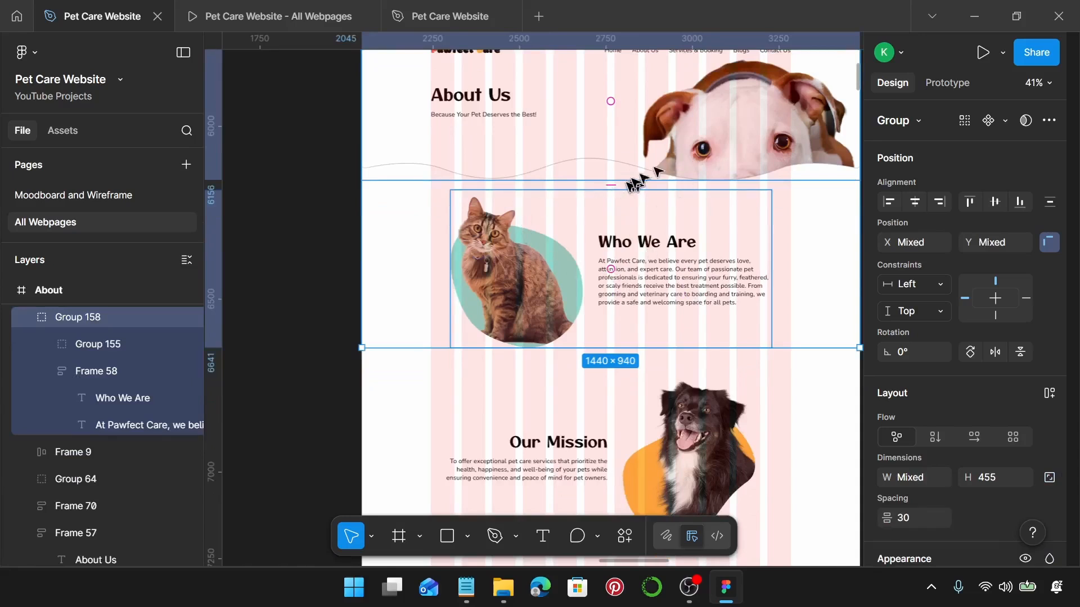
pyautogui.scroll(-5, 675, 242)
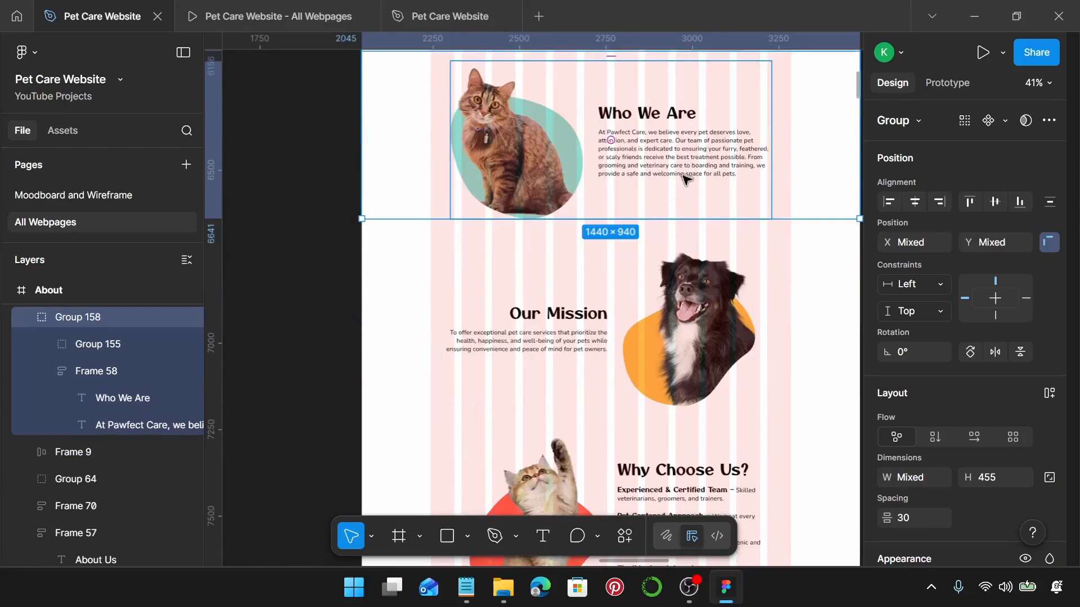
pyautogui.click(687, 326)
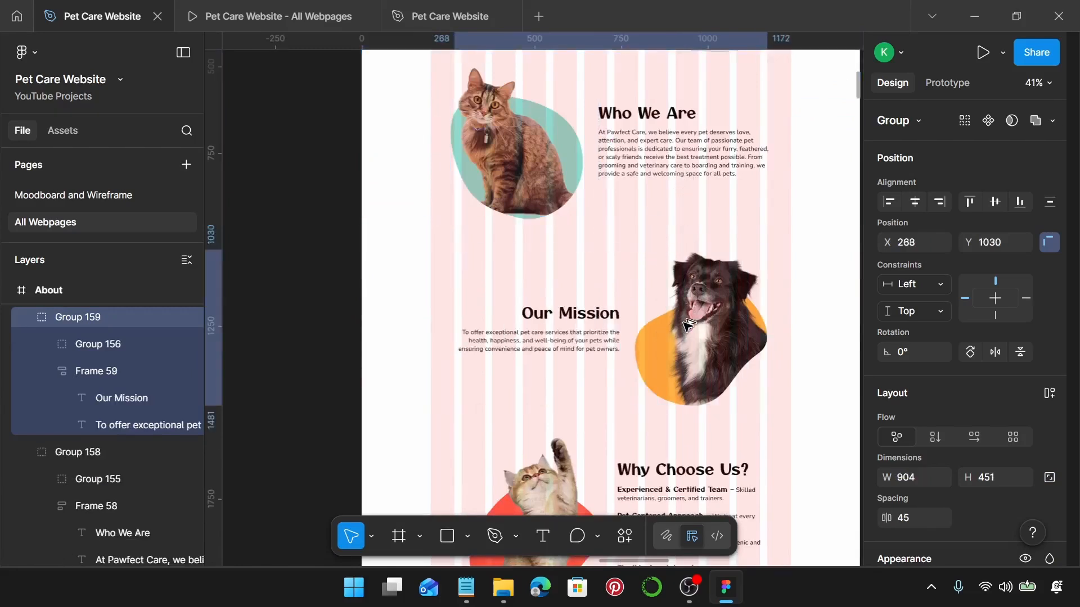
pyautogui.scroll(-6, 675, 329)
pyautogui.click(655, 332)
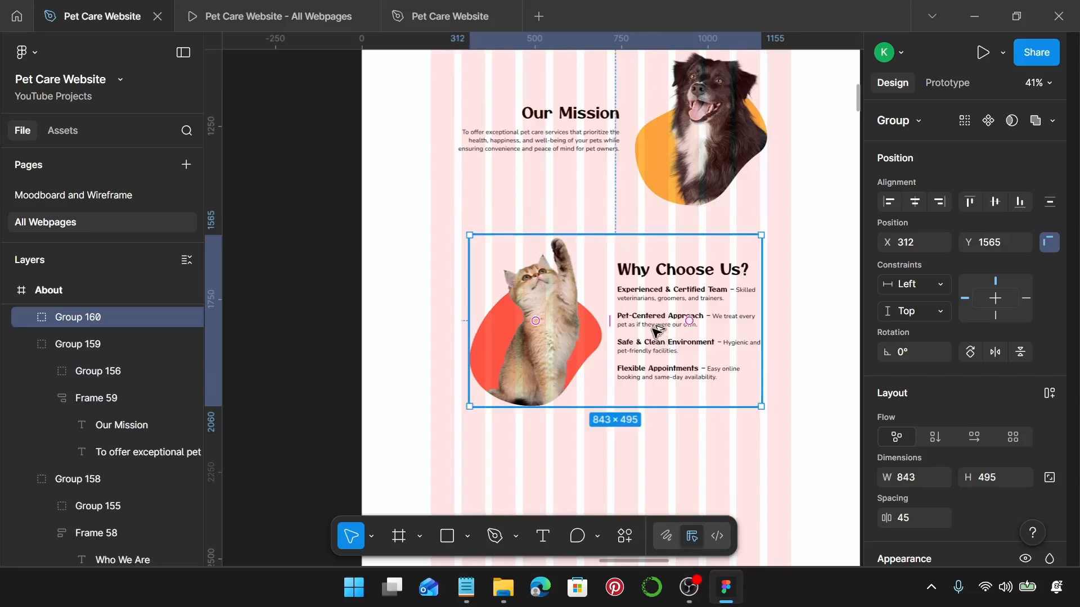
pyautogui.moveTo(656, 331); pyautogui.dragTo(651, 332)
# Set the vertical spacing between the "Who We Are", "Our Mission" and "Why Choose Us?" sections to 0.
pyautogui.scroll(5, 660, 186)
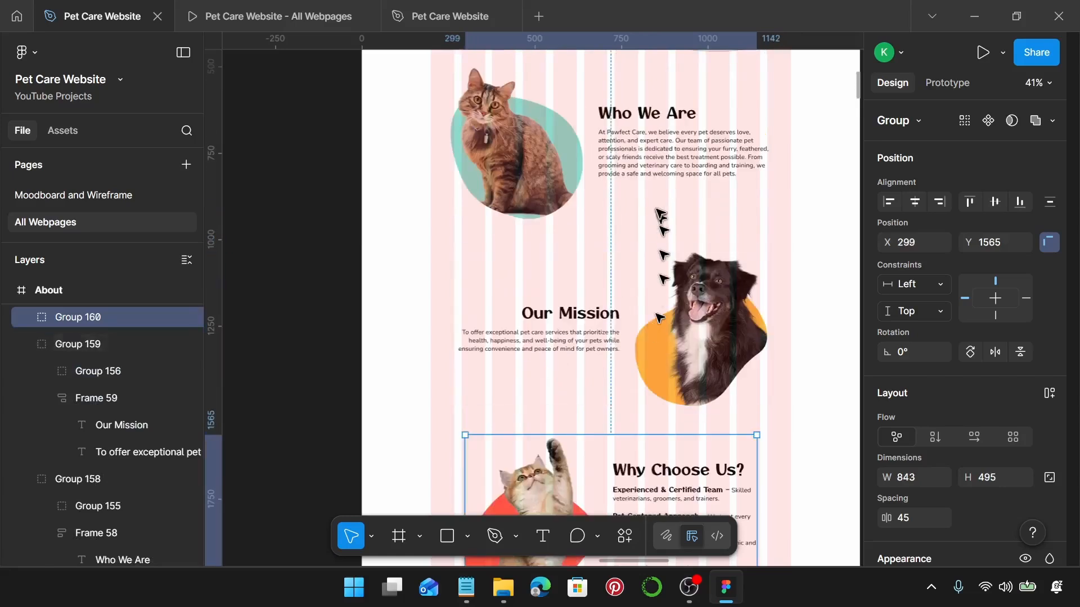
pyautogui.click(662, 180)
pyautogui.keyDown('shift'); pyautogui.click(687, 337); pyautogui.keyUp('shift')
pyautogui.scroll(-3, 686, 348)
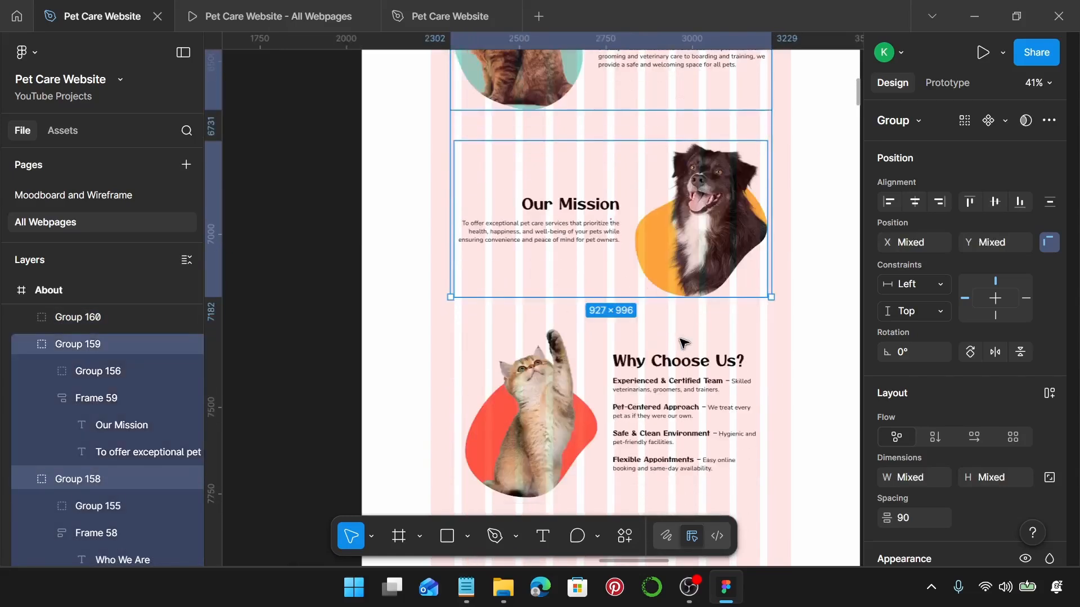
pyautogui.keyDown('shift'); pyautogui.click(685, 396); pyautogui.keyUp('shift')
pyautogui.scroll(-3, 1020, 441)
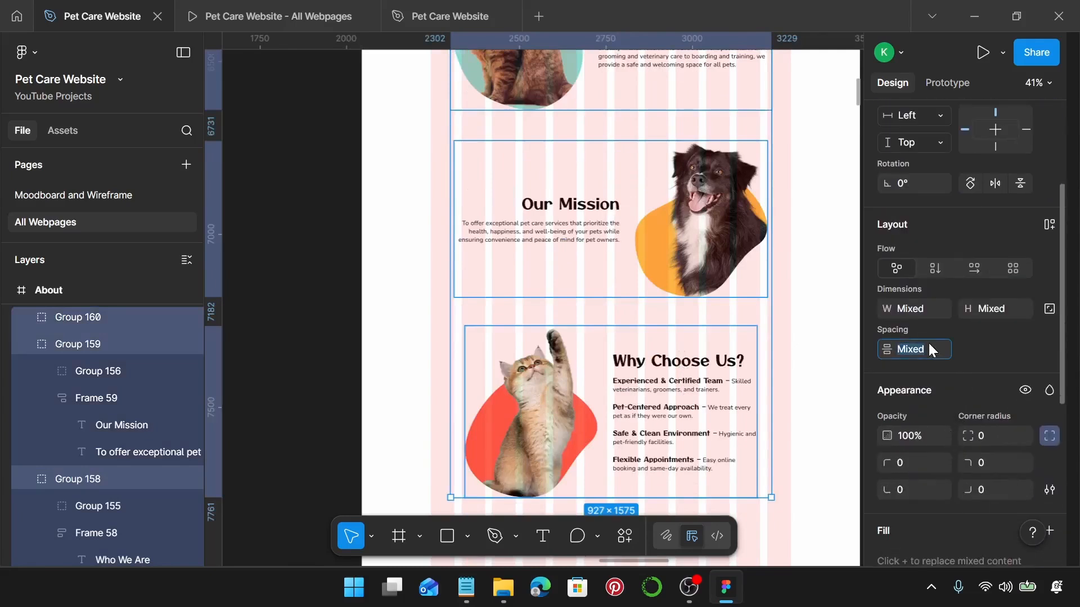
pyautogui.press('Return')
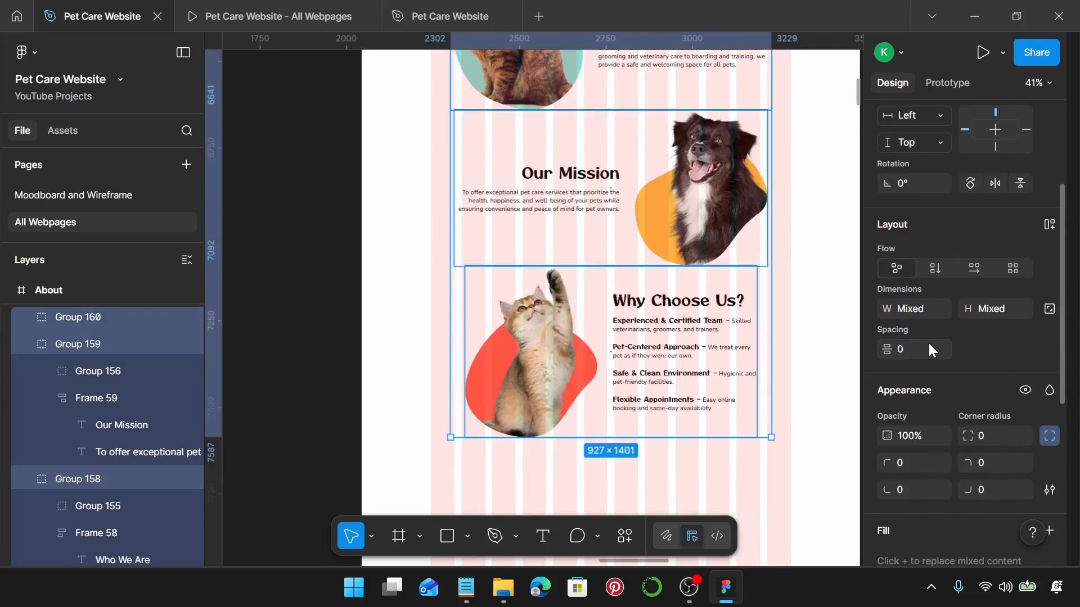
# Set the vertical spacing between the "Why Choose Us?" and "Meet Our Team" sections to 155.
pyautogui.scroll(-1, 683, 247)
pyautogui.scroll(-5, 791, 362)
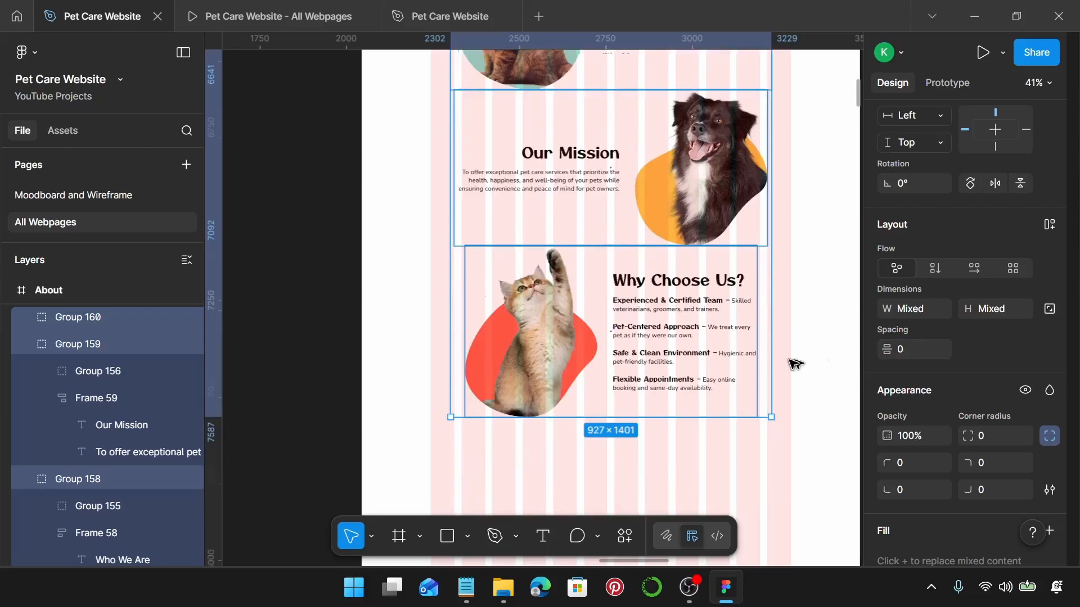
pyautogui.click(563, 196)
pyautogui.scroll(-5, 634, 272)
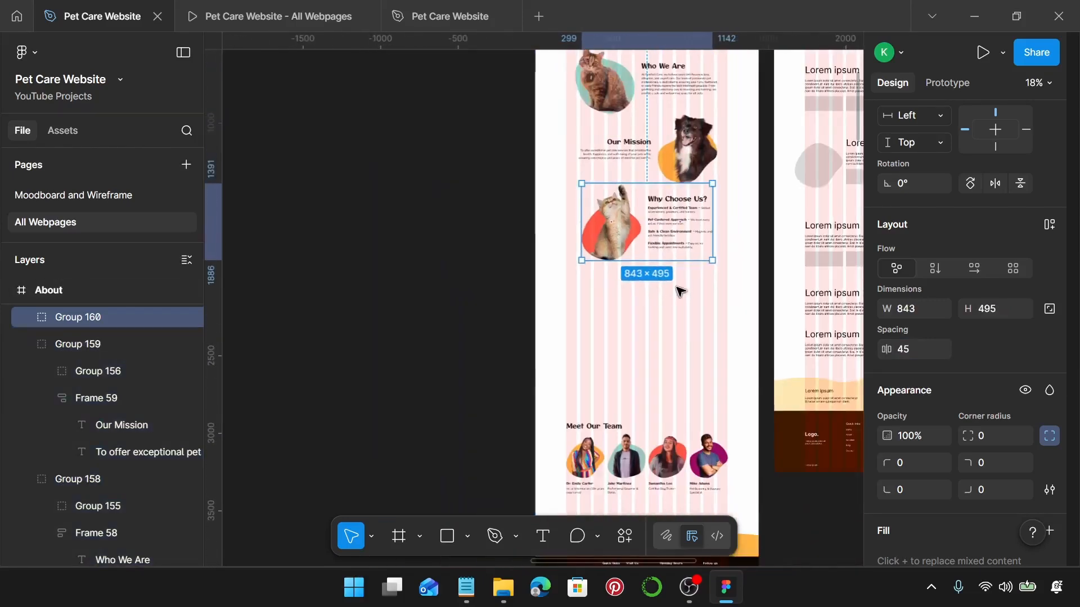
pyautogui.scroll(-1, 631, 357)
pyautogui.keyDown('shift'); pyautogui.click(634, 431); pyautogui.keyUp('shift')
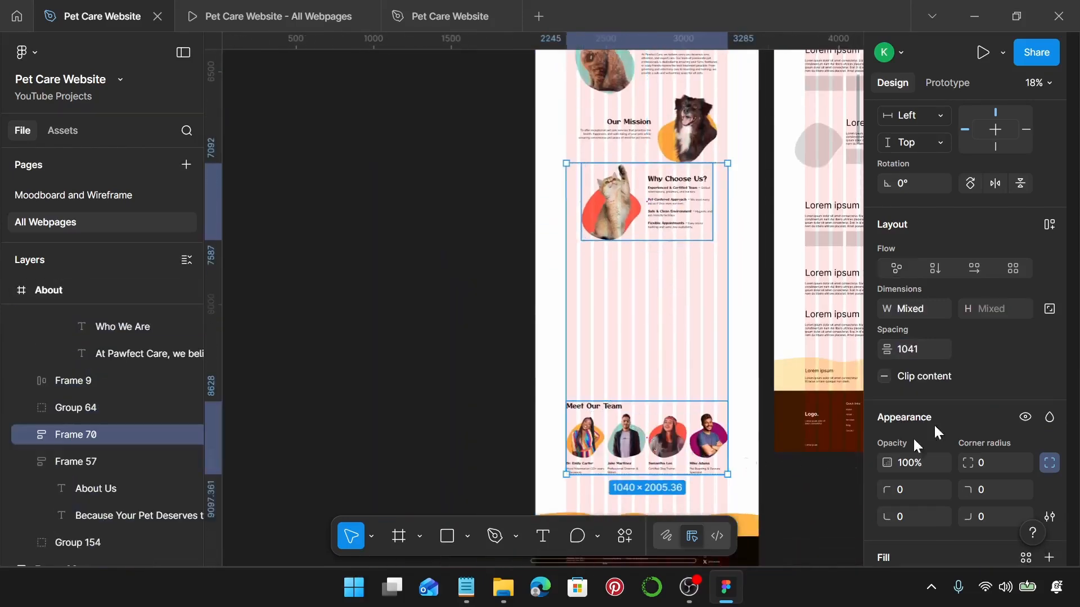
pyautogui.click(936, 352)
pyautogui.write('155')
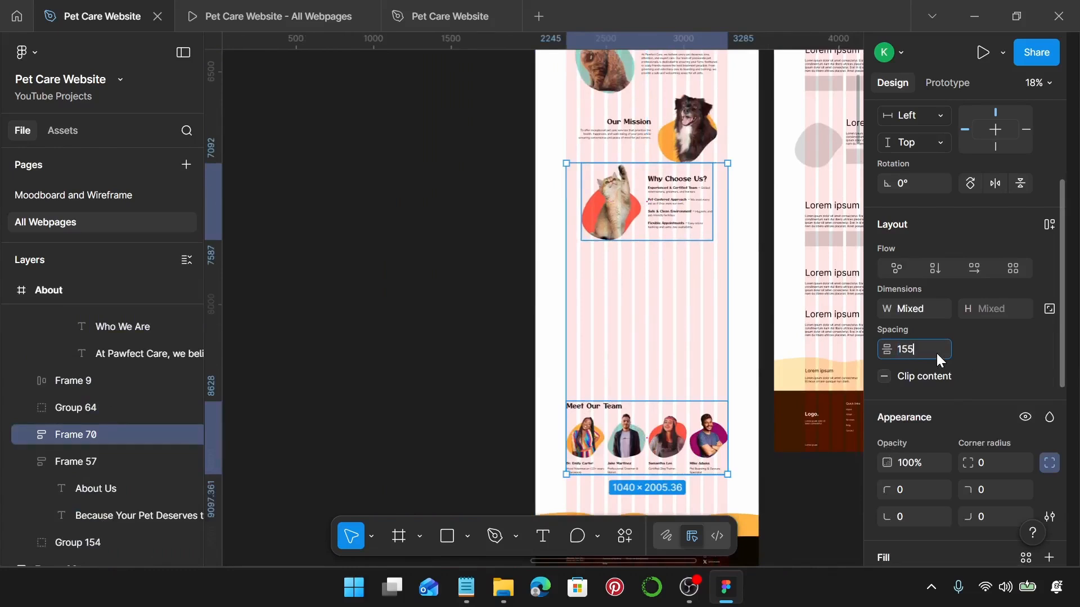
pyautogui.press('Return')
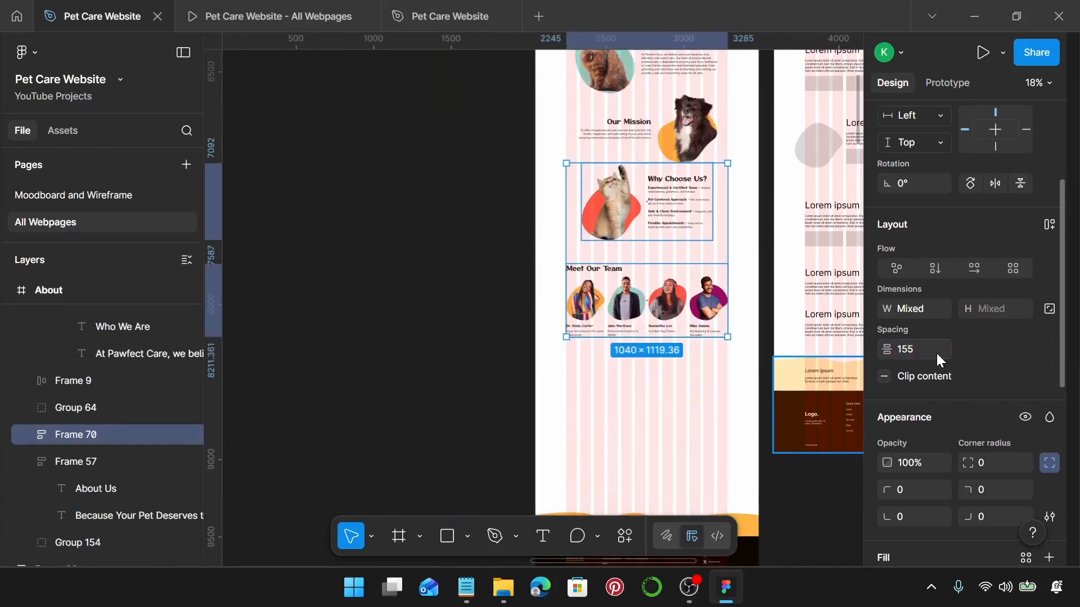
# Set the vertical spacing between the "Meet Our Team" section and the newsletter and footer block to 100.
pyautogui.click(661, 315)
pyautogui.scroll(-2, 658, 313)
pyautogui.keyDown('shift'); pyautogui.click(679, 435); pyautogui.keyUp('shift')
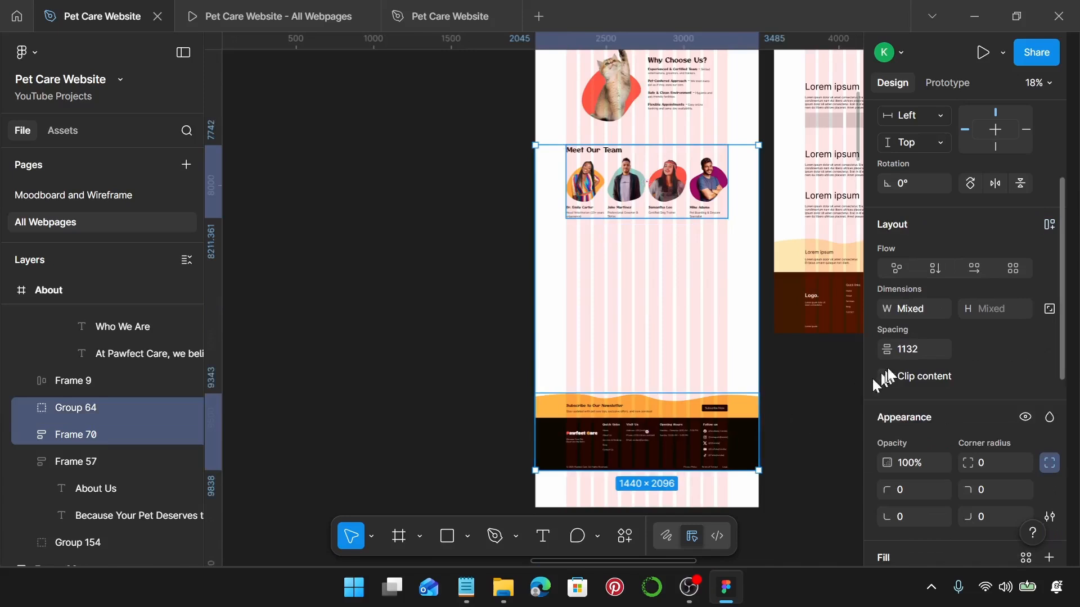
pyautogui.click(925, 353)
pyautogui.write('100')
pyautogui.press('Return')
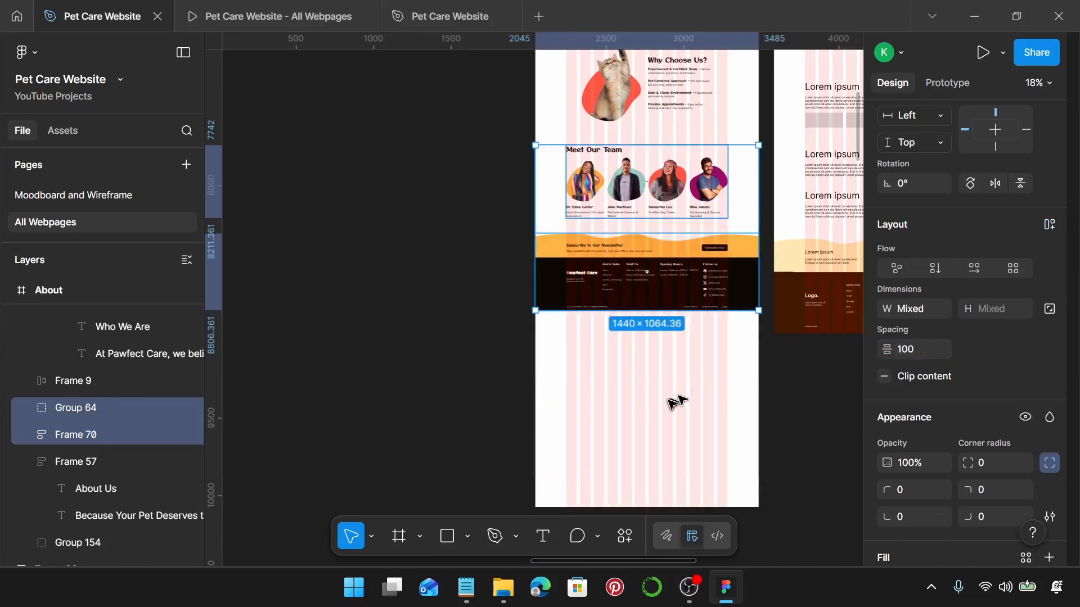
# Shorten the About page frame to a height of 3105 so it ends at the footer's lower edge.
pyautogui.rightClick(670, 402)
pyautogui.click(621, 417)
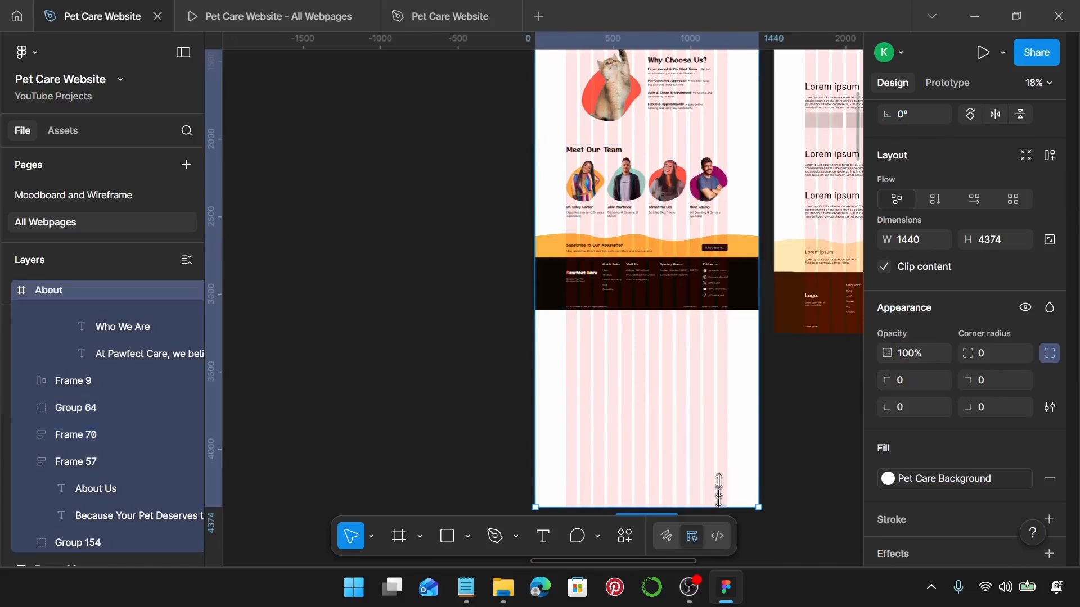
pyautogui.moveTo(718, 495); pyautogui.dragTo(728, 186)
pyautogui.scroll(5, 718, 314)
pyautogui.scroll(8, 718, 314)
pyautogui.scroll(7, 725, 235)
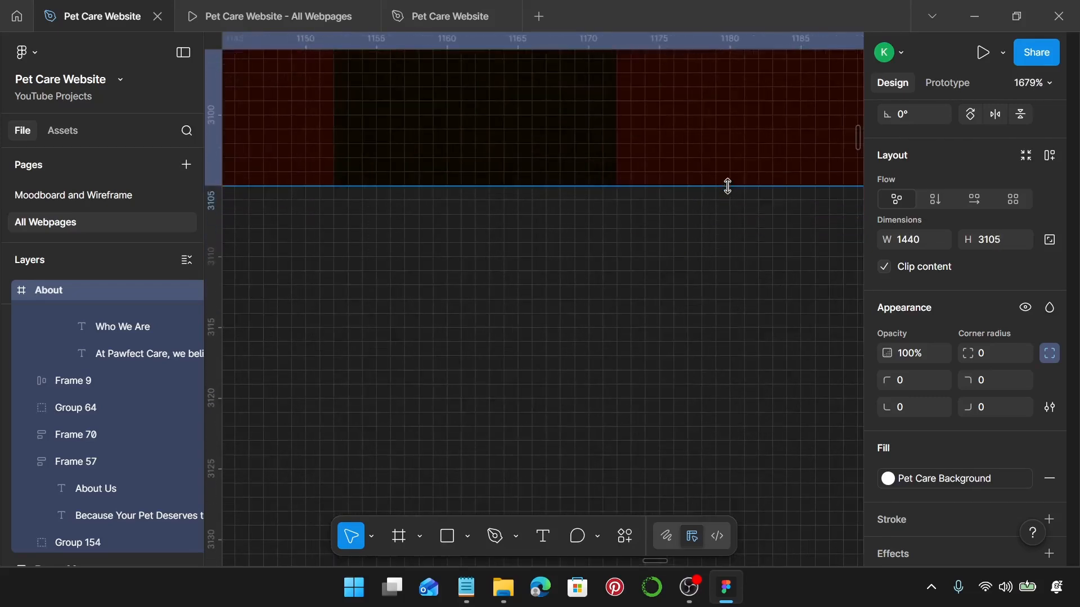
pyautogui.scroll(-10, 728, 187)
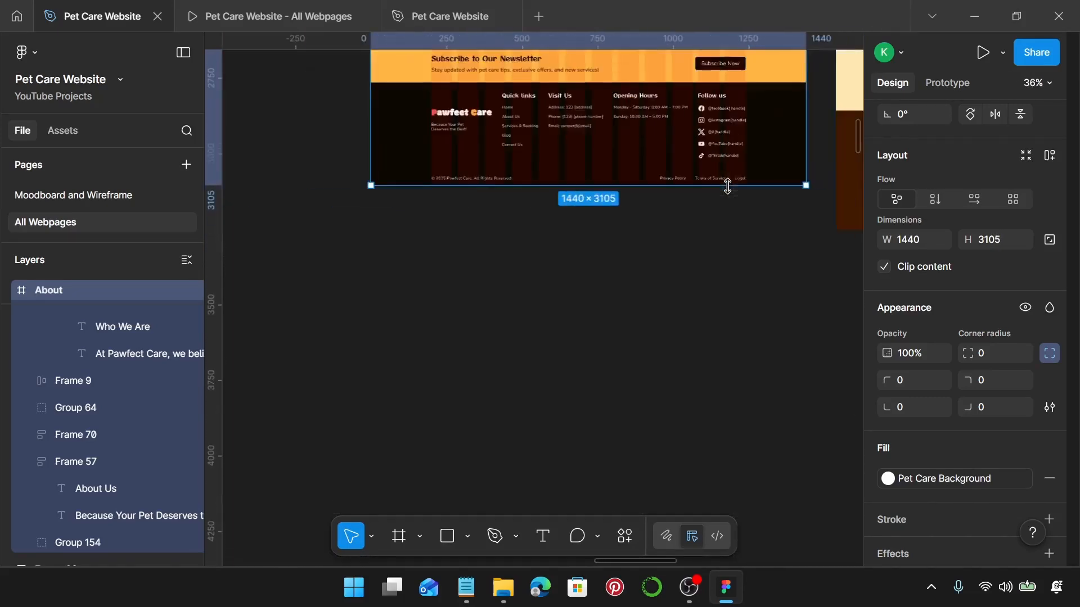
# Duplicate the Homepage's paw-print background trails onto the empty canvas between the Homepage and the About page.
pyautogui.scroll(-6, 728, 186)
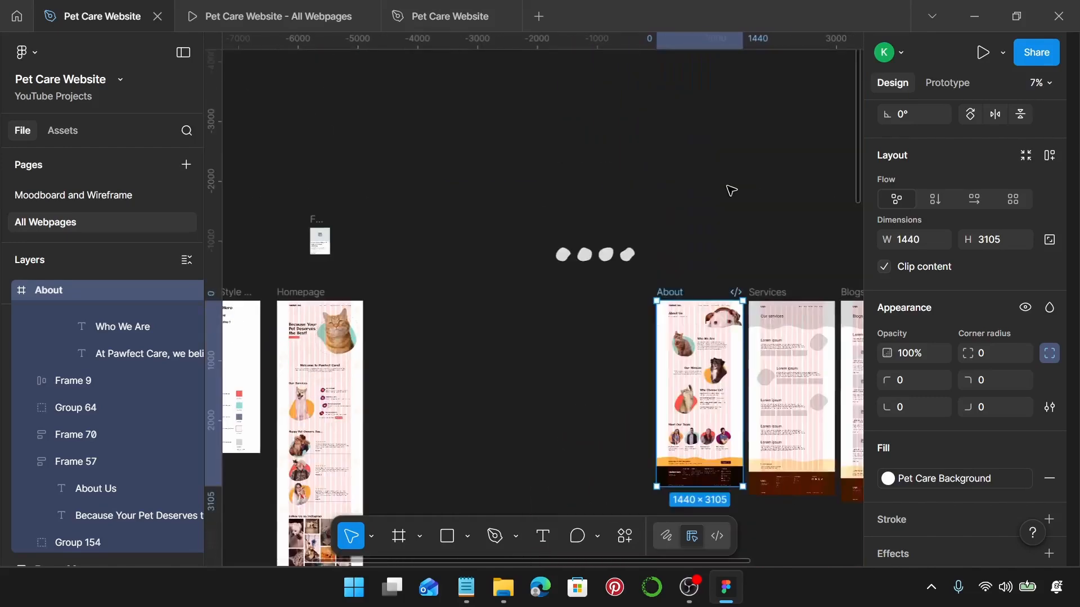
pyautogui.scroll(-2, 534, 258)
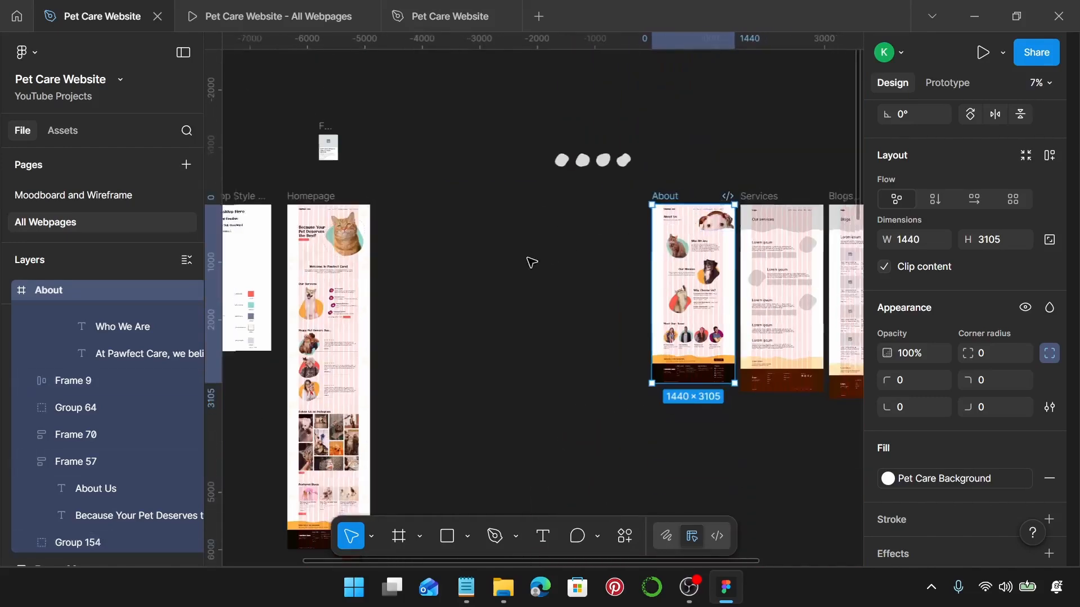
pyautogui.scroll(-3, 531, 263)
pyautogui.hscroll(-3, 531, 258)
pyautogui.moveTo(300, 178); pyautogui.dragTo(360, 453)
pyautogui.moveTo(333, 364); pyautogui.dragTo(636, 365)
pyautogui.scroll(4, 676, 383)
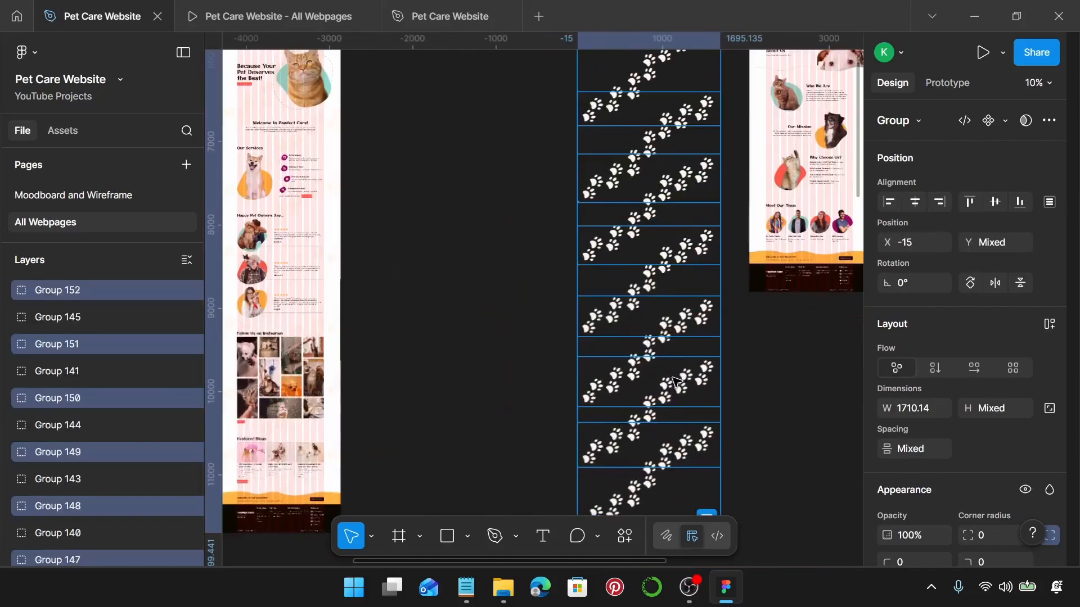
# Delete the three lowest paw-print trails of the copied pattern.
pyautogui.click(678, 384)
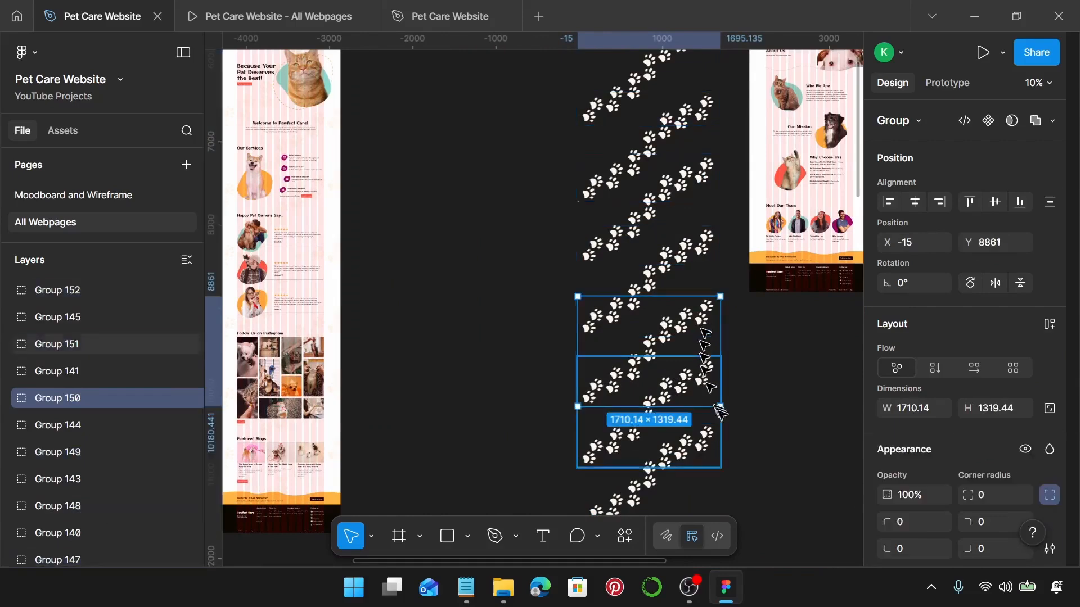
pyautogui.keyDown('shift'); pyautogui.click(701, 449); pyautogui.keyUp('shift')
pyautogui.keyDown('shift'); pyautogui.click(624, 495); pyautogui.keyUp('shift')
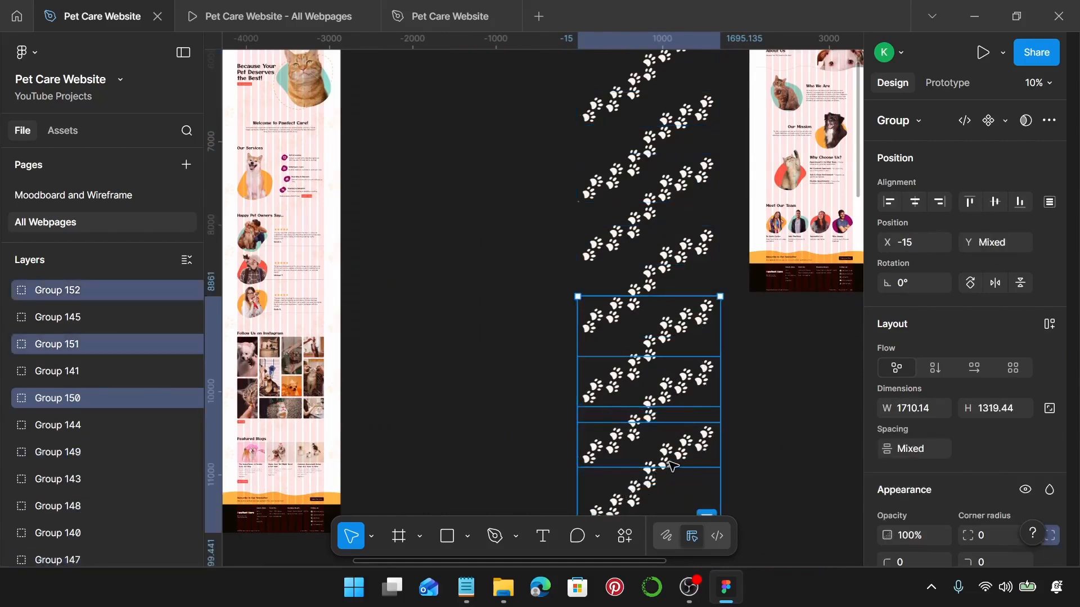
pyautogui.press('Delete')
pyautogui.scroll(2, 756, 330)
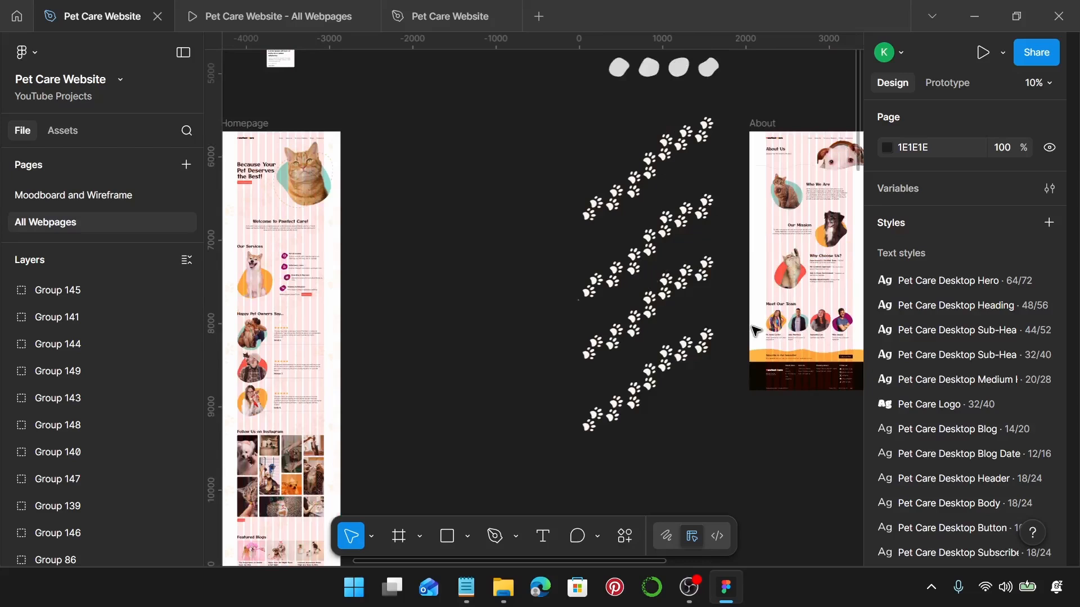
# Group the four remaining paw-print trails and move the group over the About page at about X -267, Y -294.
pyautogui.hscroll(5, 672, 353)
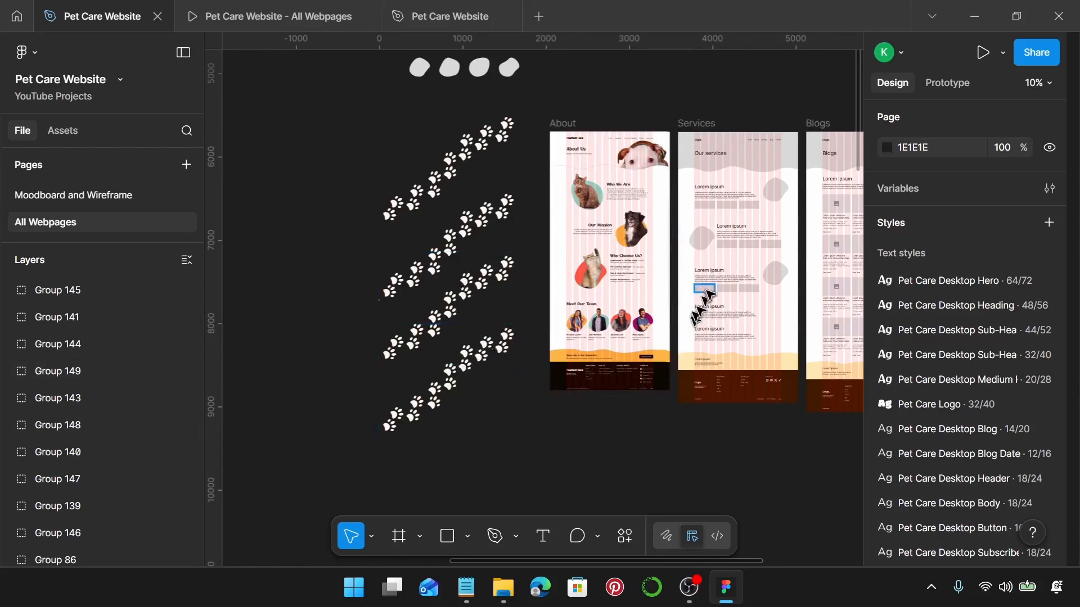
pyautogui.moveTo(337, 107); pyautogui.dragTo(489, 450)
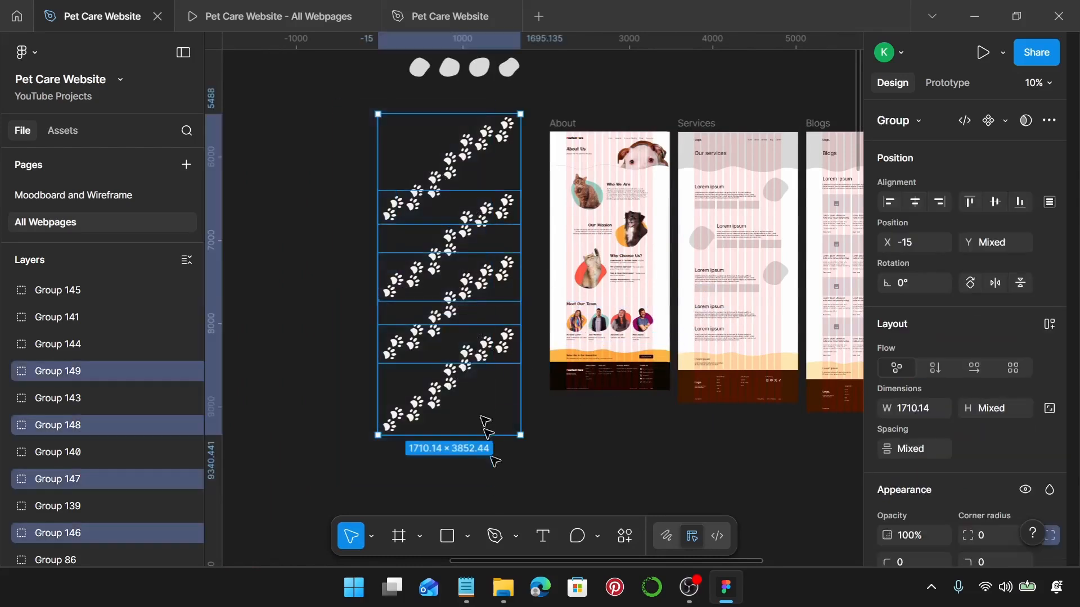
pyautogui.moveTo(456, 291); pyautogui.dragTo(594, 296)
pyautogui.hotkey('ctrl', 'z')
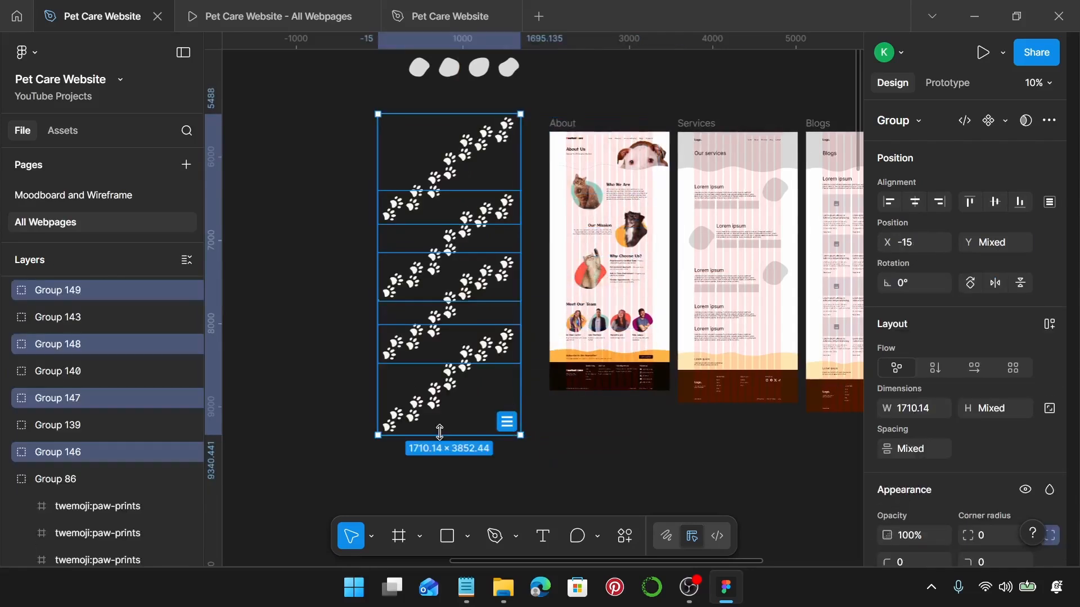
pyautogui.hotkey('ctrl', 'g')
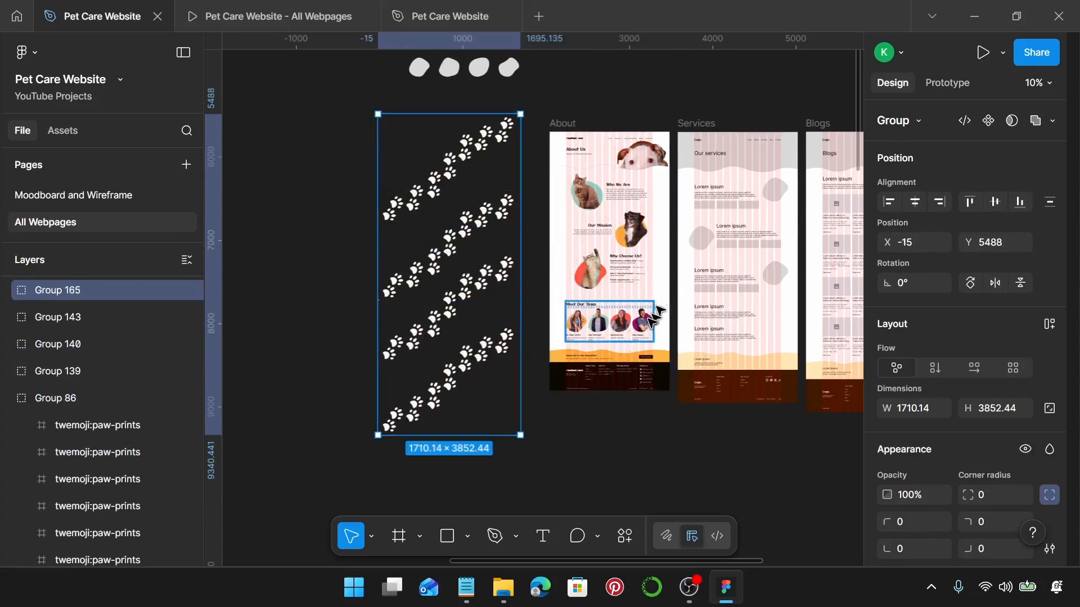
pyautogui.moveTo(446, 226); pyautogui.dragTo(597, 221)
pyautogui.scroll(2, 596, 221)
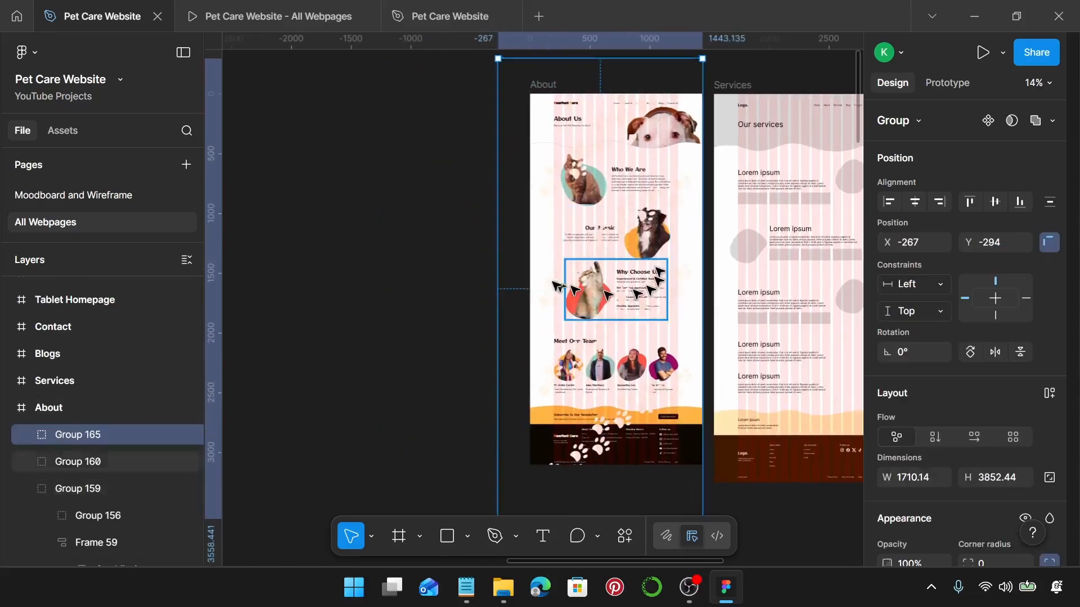
# Reposition the paw-print group over the About page at X -144, Y -322.
pyautogui.scroll(2, 581, 269)
pyautogui.moveTo(581, 274); pyautogui.dragTo(579, 283)
pyautogui.scroll(3, 579, 283)
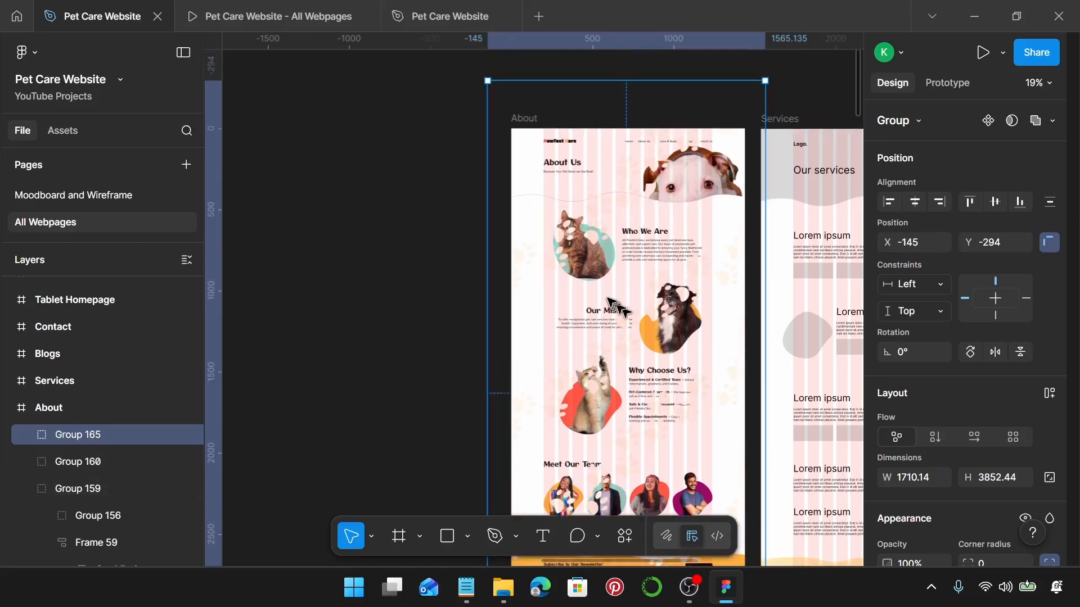
pyautogui.scroll(1, 609, 301)
pyautogui.scroll(4, 609, 301)
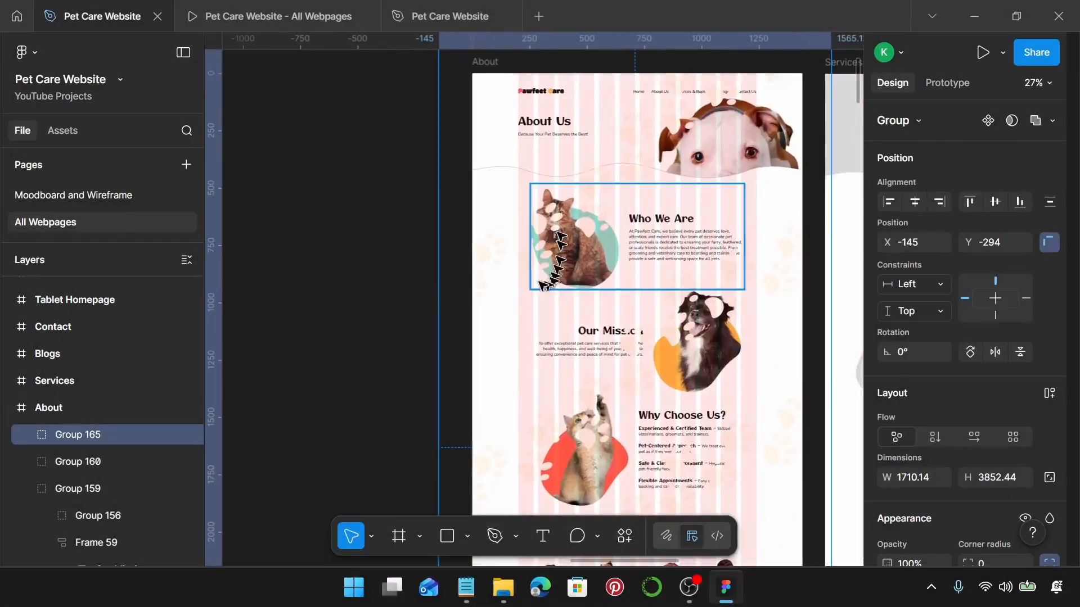
pyautogui.scroll(-4, 568, 258)
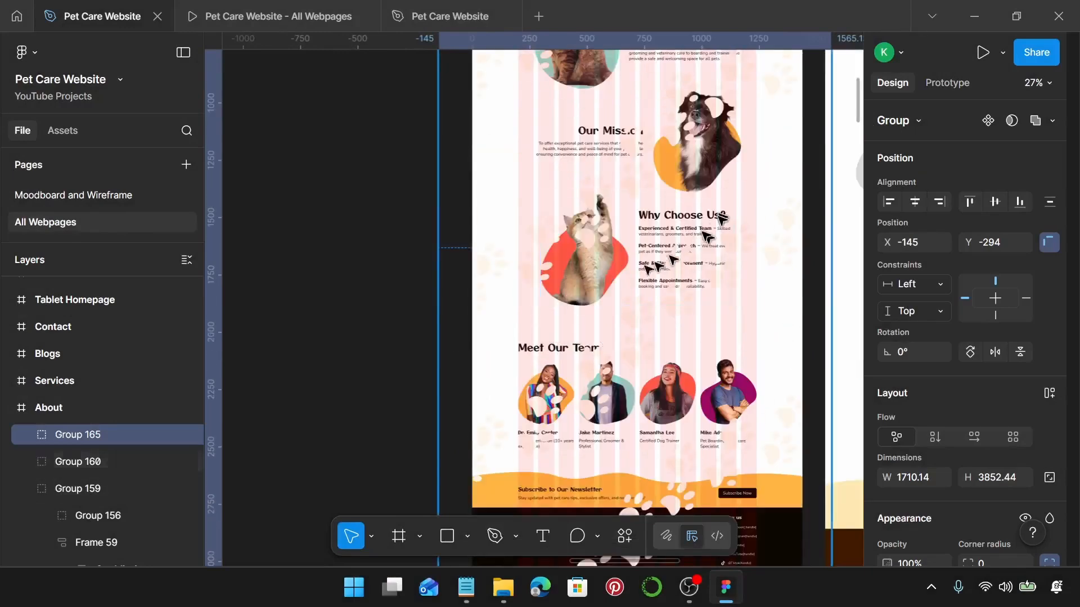
pyautogui.moveTo(527, 285); pyautogui.dragTo(527, 278)
pyautogui.scroll(-3, 531, 285)
pyautogui.scroll(-1, 618, 303)
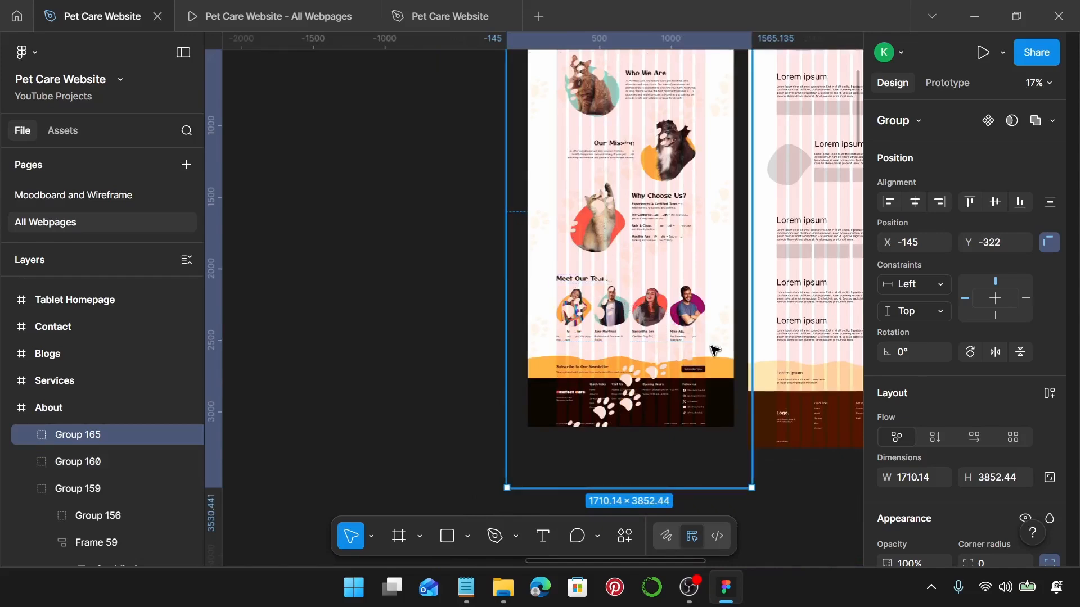
pyautogui.scroll(-1, 715, 351)
pyautogui.scroll(5, 717, 338)
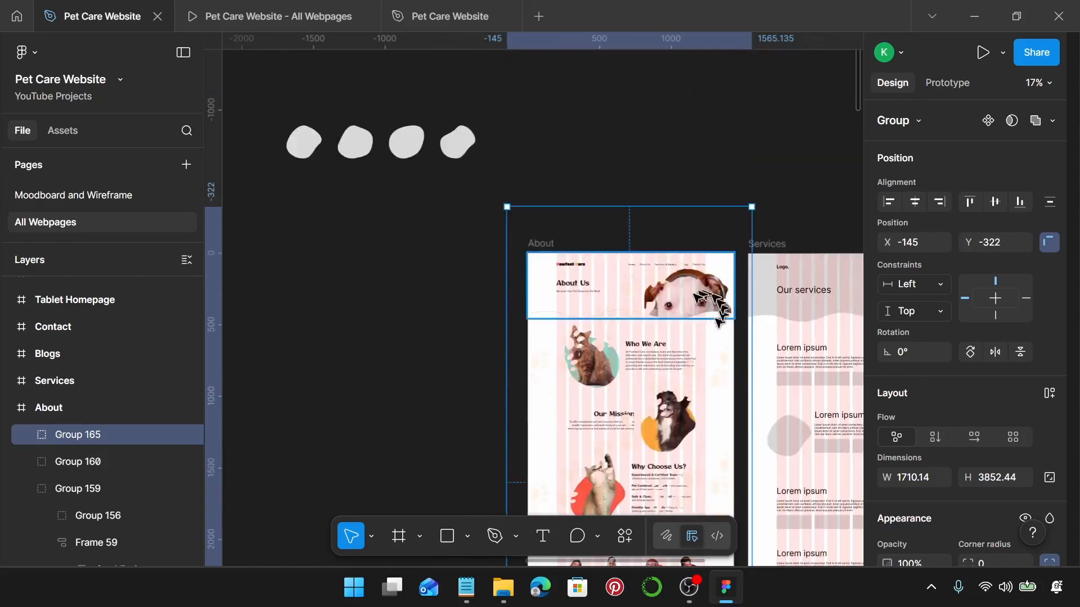
pyautogui.scroll(-1, 703, 306)
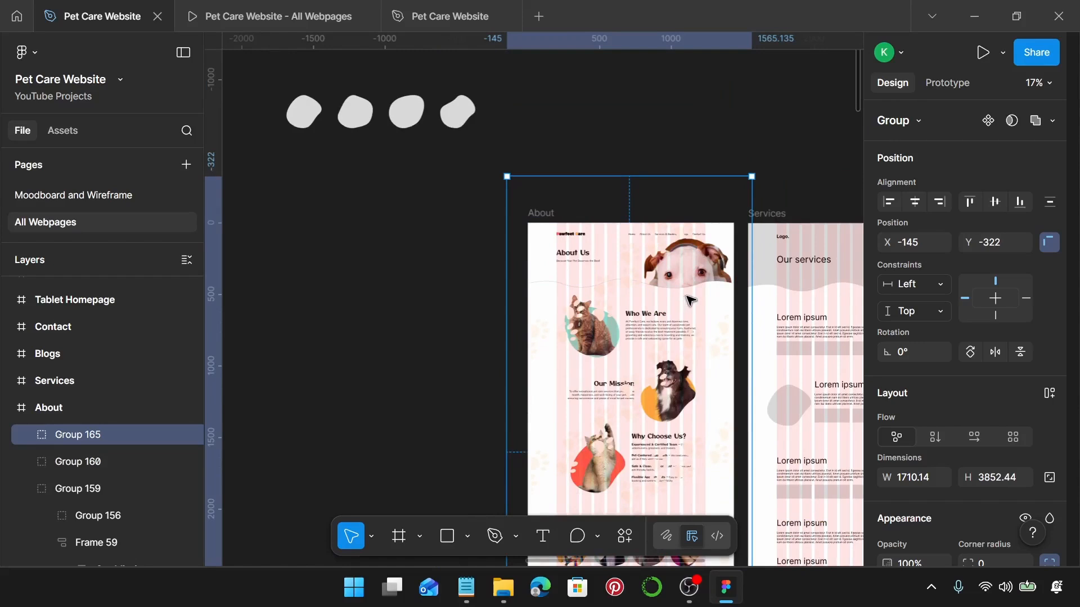
pyautogui.press('Right')
pyautogui.scroll(-1, 691, 300)
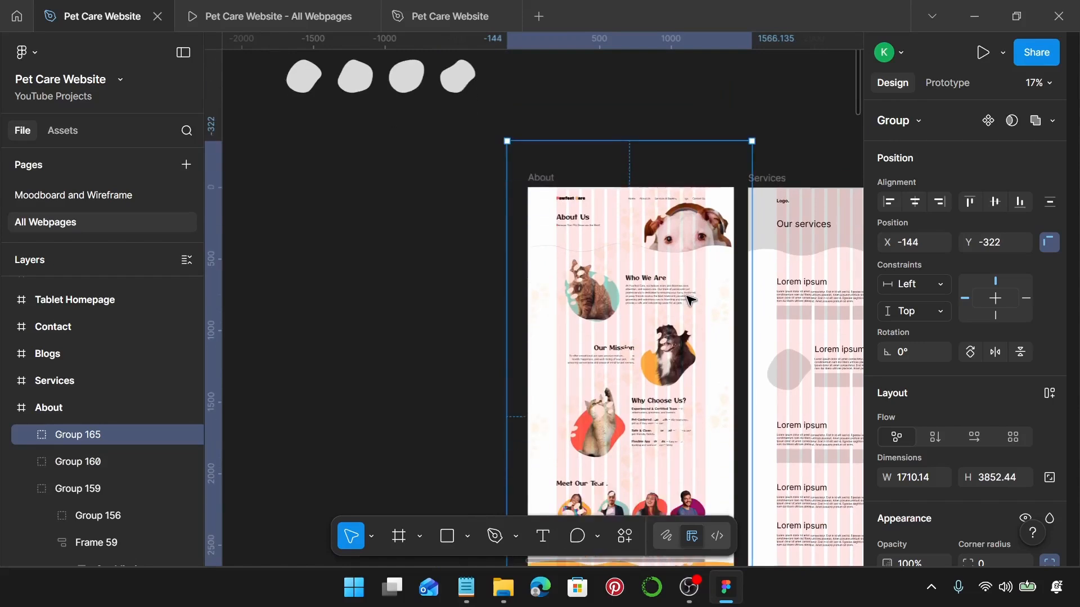
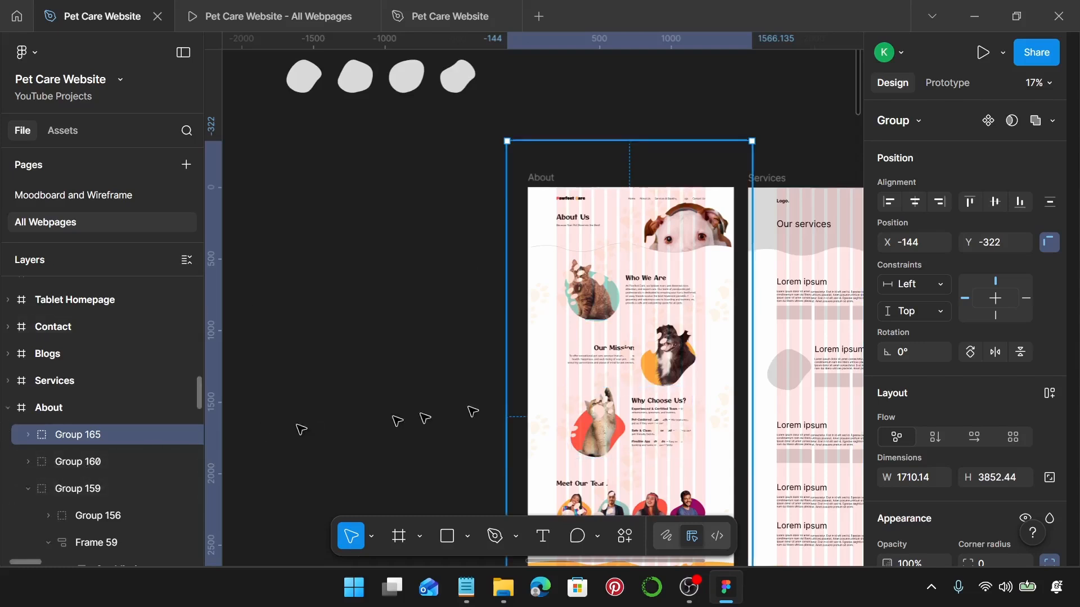
# Send the paw-print group to the back of the About page, behind all its content, and deselect it.
pyautogui.rightClick(93, 438)
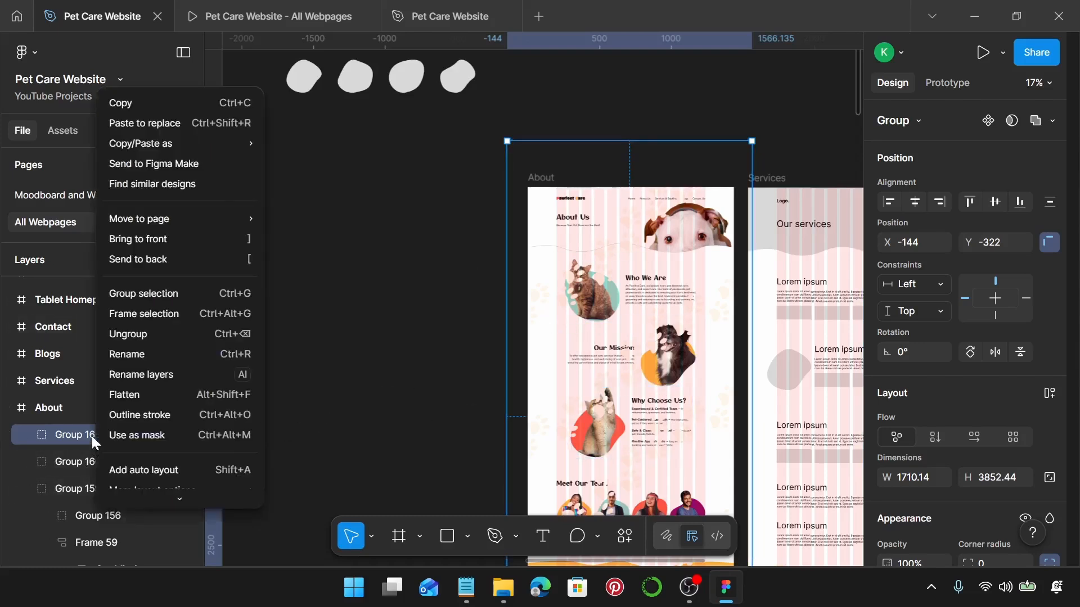
pyautogui.click(210, 259)
pyautogui.click(375, 286)
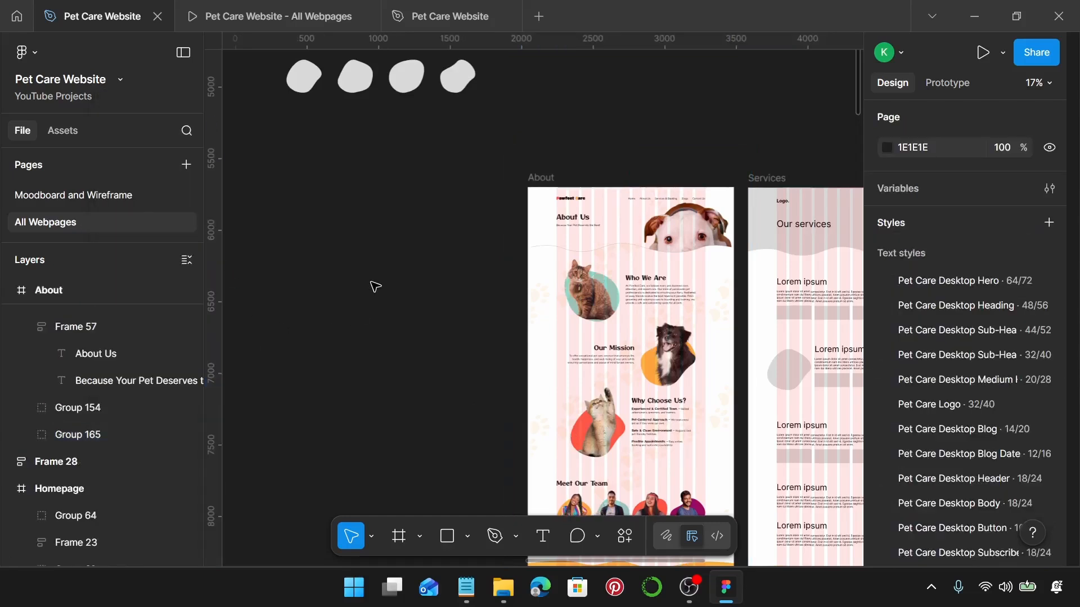
pyautogui.scroll(-3, 649, 394)
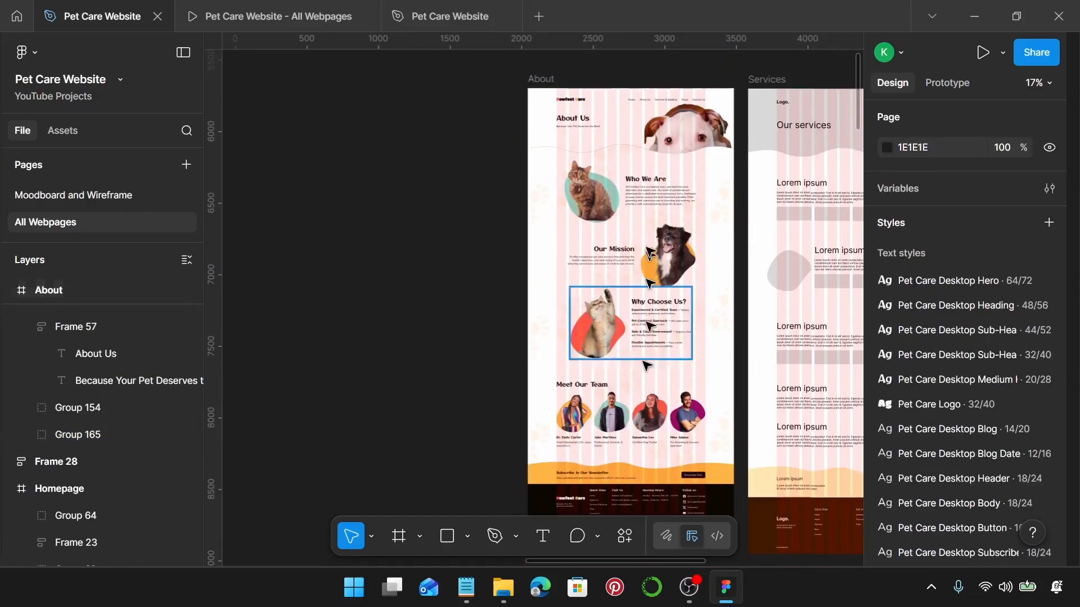
pyautogui.scroll(3, 630, 198)
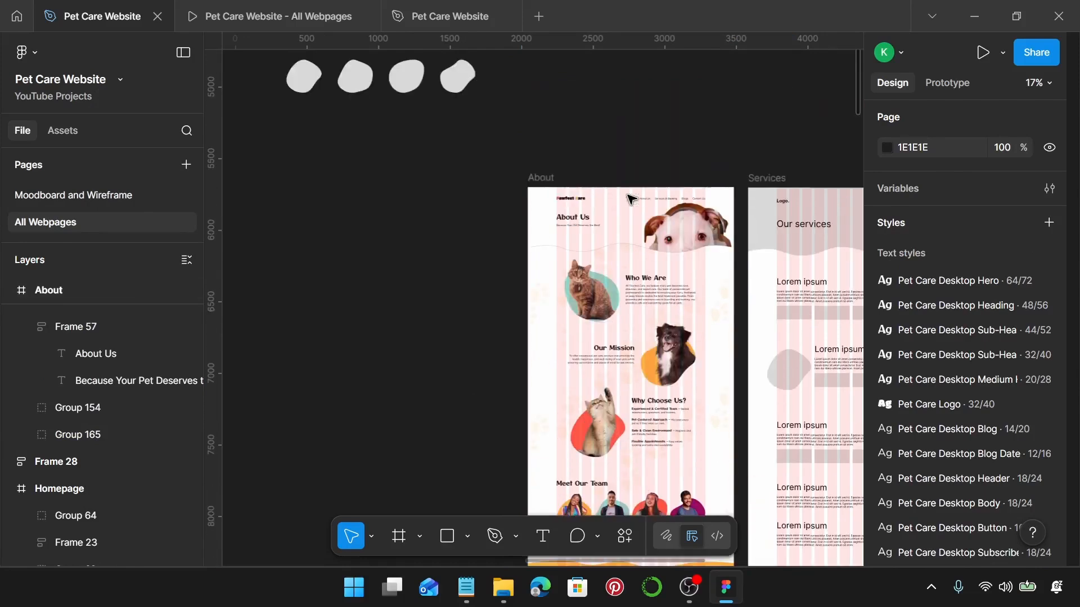
# Examine the About page in the prototype preview from its header down past the Meet Our Team section, and return to the design file.
pyautogui.click(259, 11)
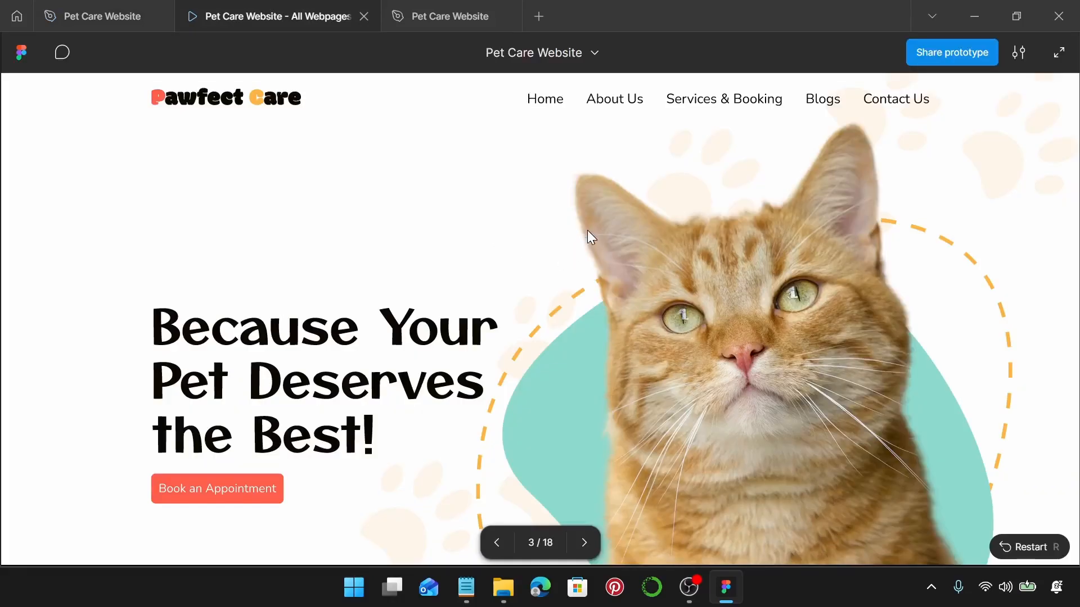
pyautogui.press('Right')
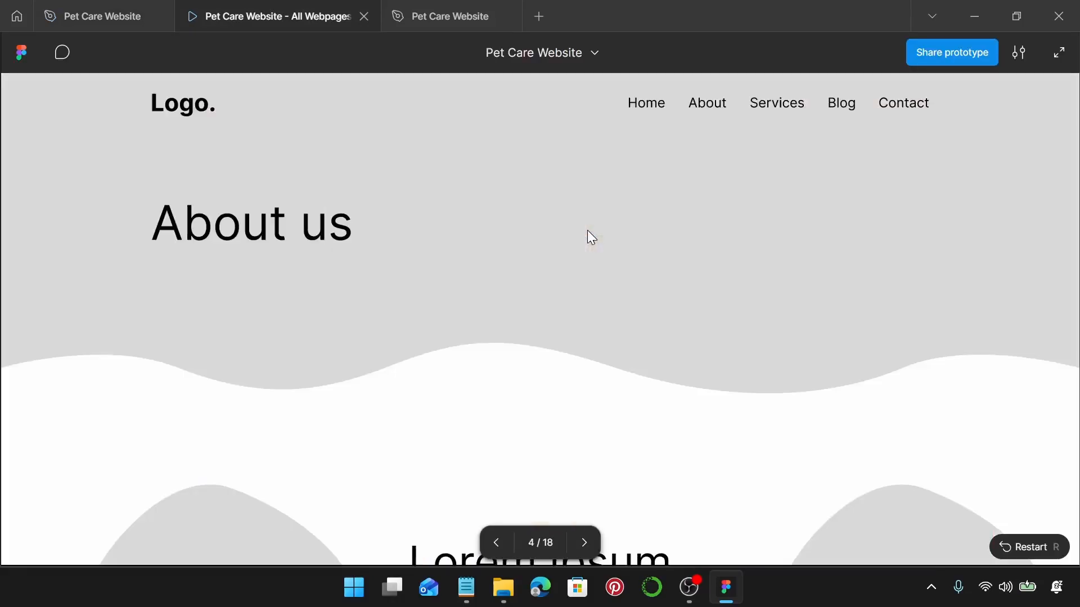
pyautogui.press('Right')
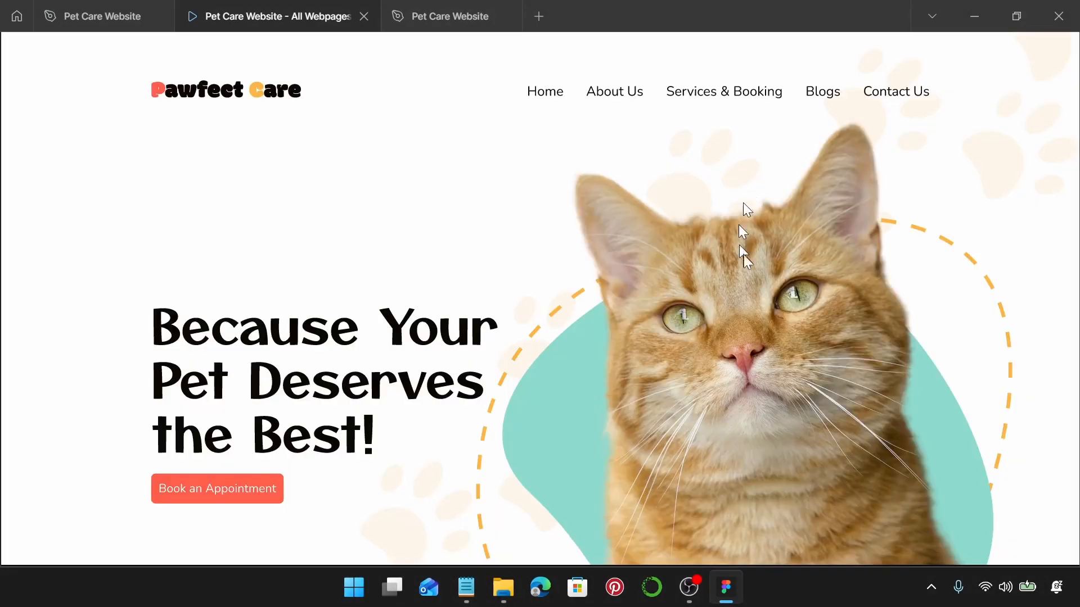
pyautogui.press('Right')
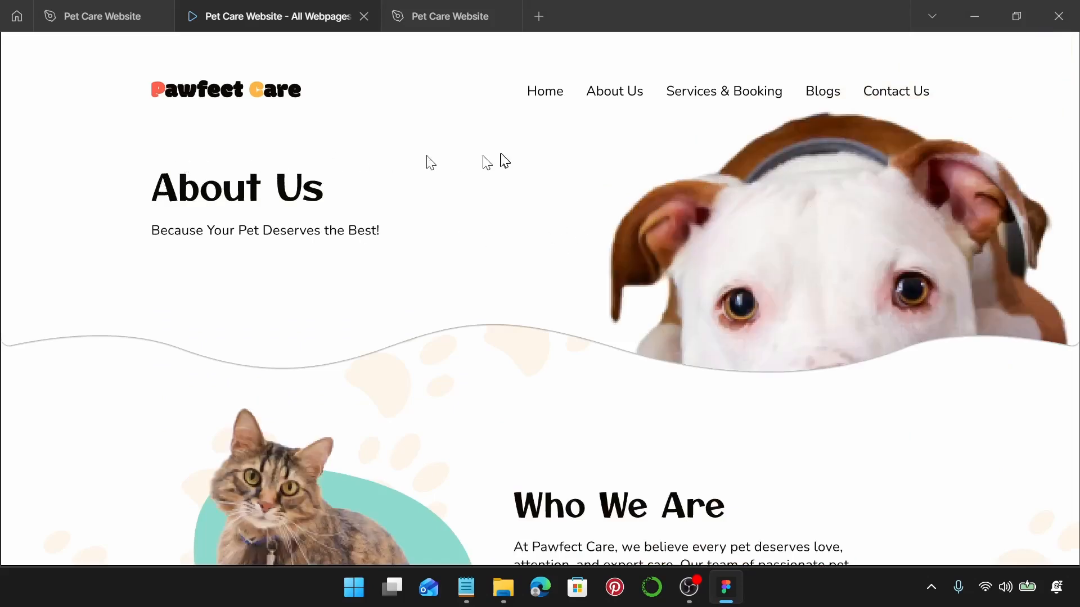
pyautogui.scroll(-7, 805, 239)
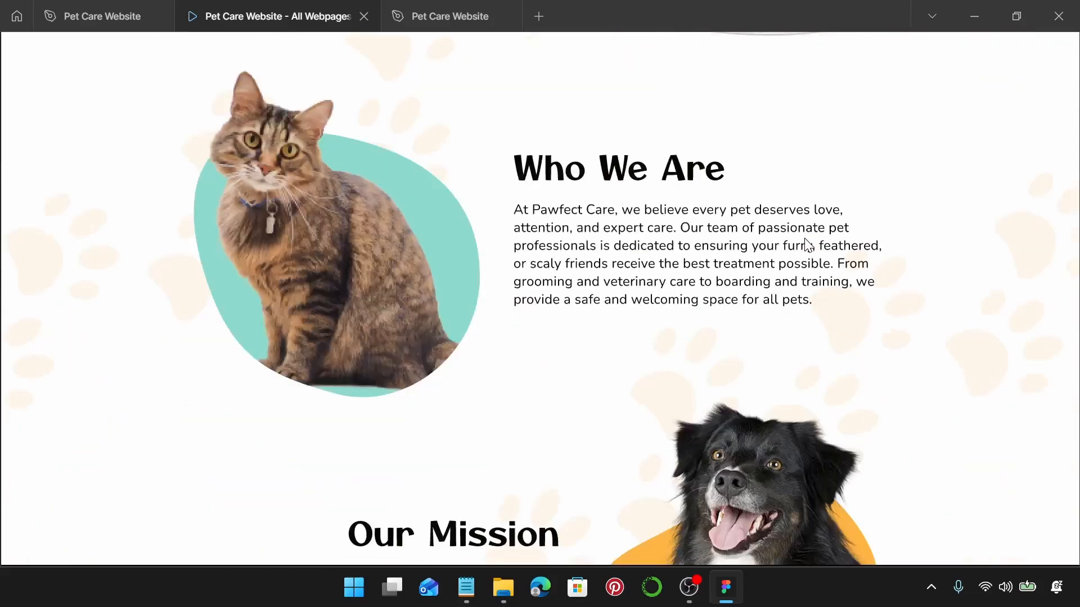
pyautogui.scroll(-3, 808, 246)
pyautogui.scroll(-4, 808, 246)
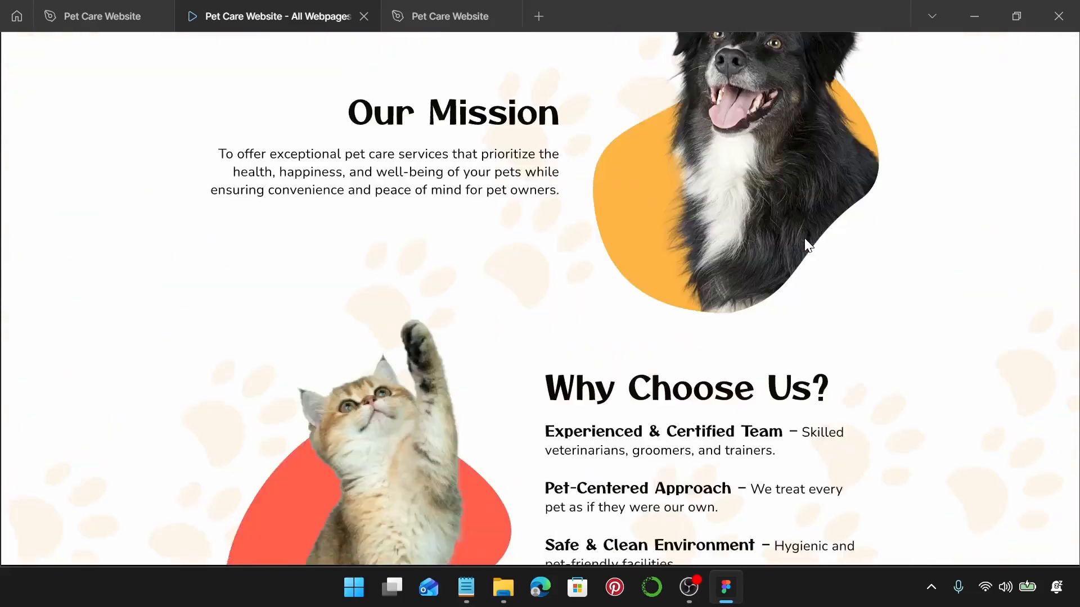
pyautogui.scroll(-10, 808, 246)
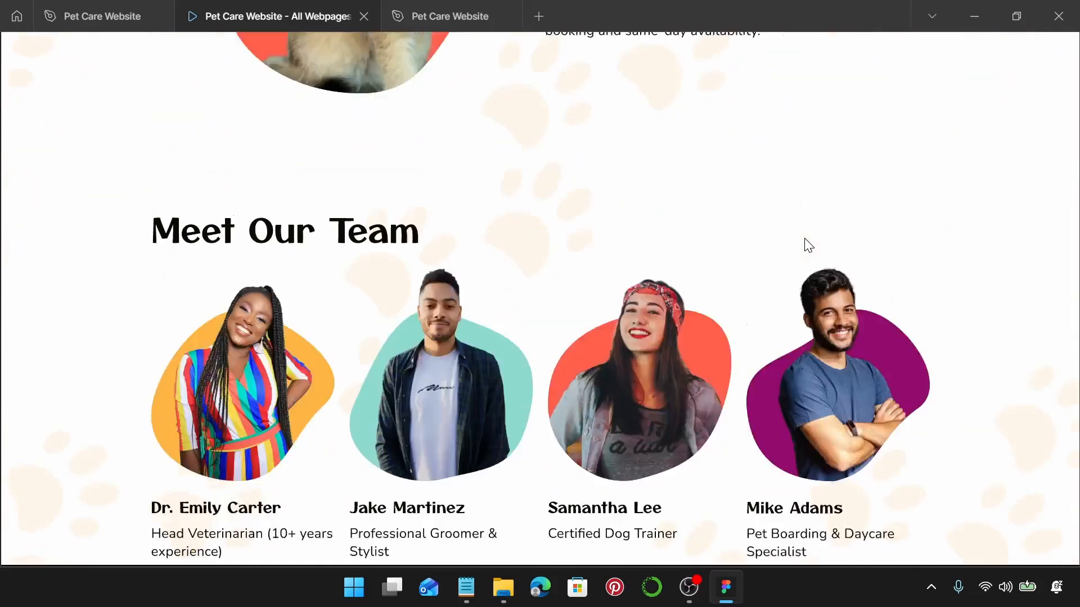
pyautogui.scroll(-3, 806, 239)
pyautogui.scroll(20, 806, 240)
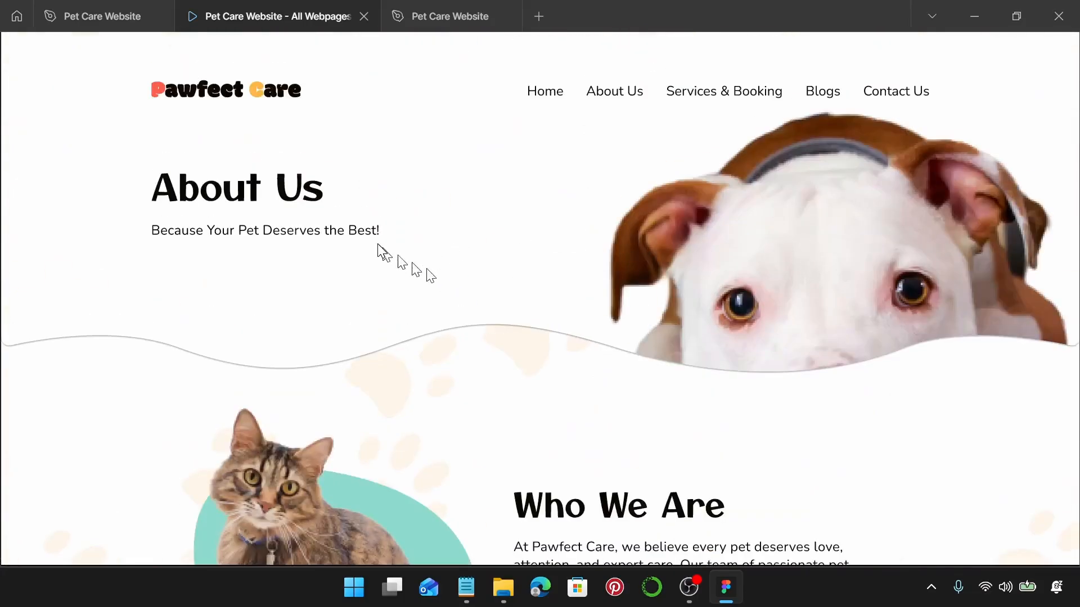
pyautogui.click(104, 23)
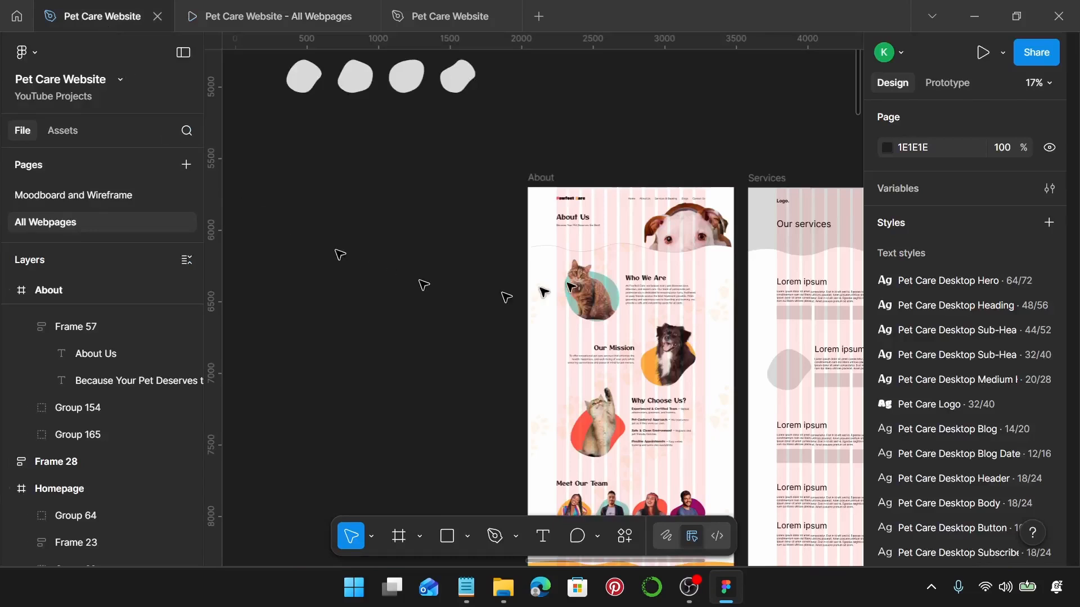